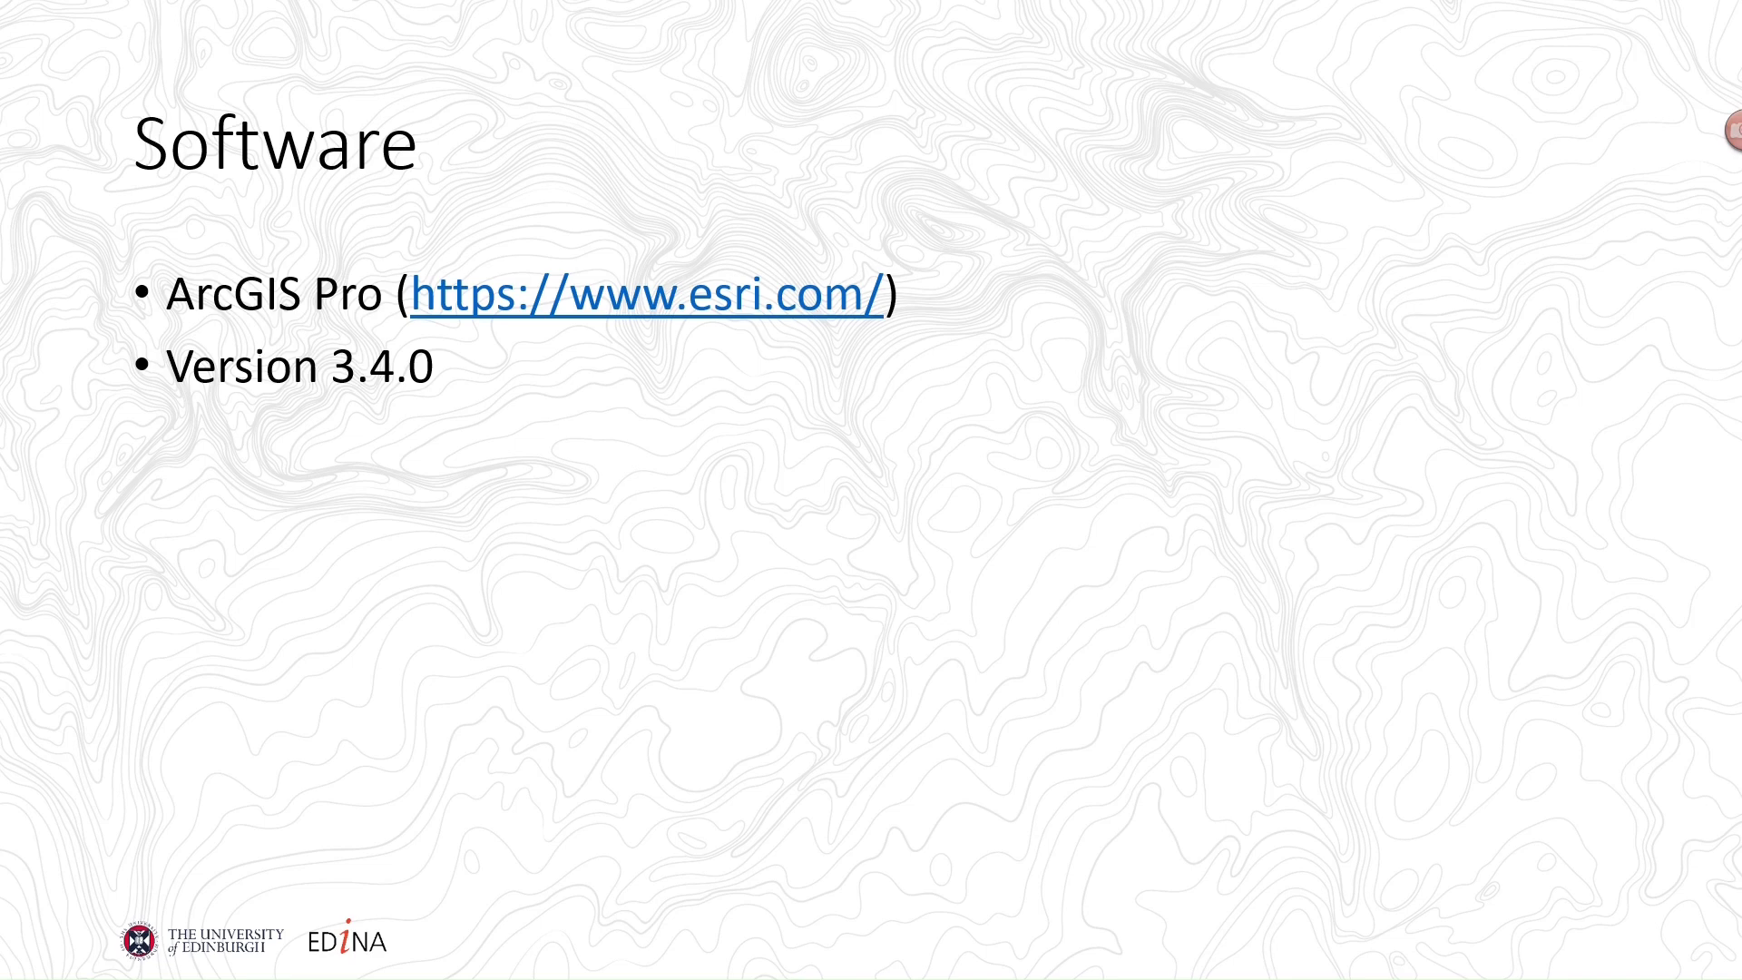
Leave the slideshow, switch to ArcGIS Pro, and start a project without a template containing a new map
key(Escape)
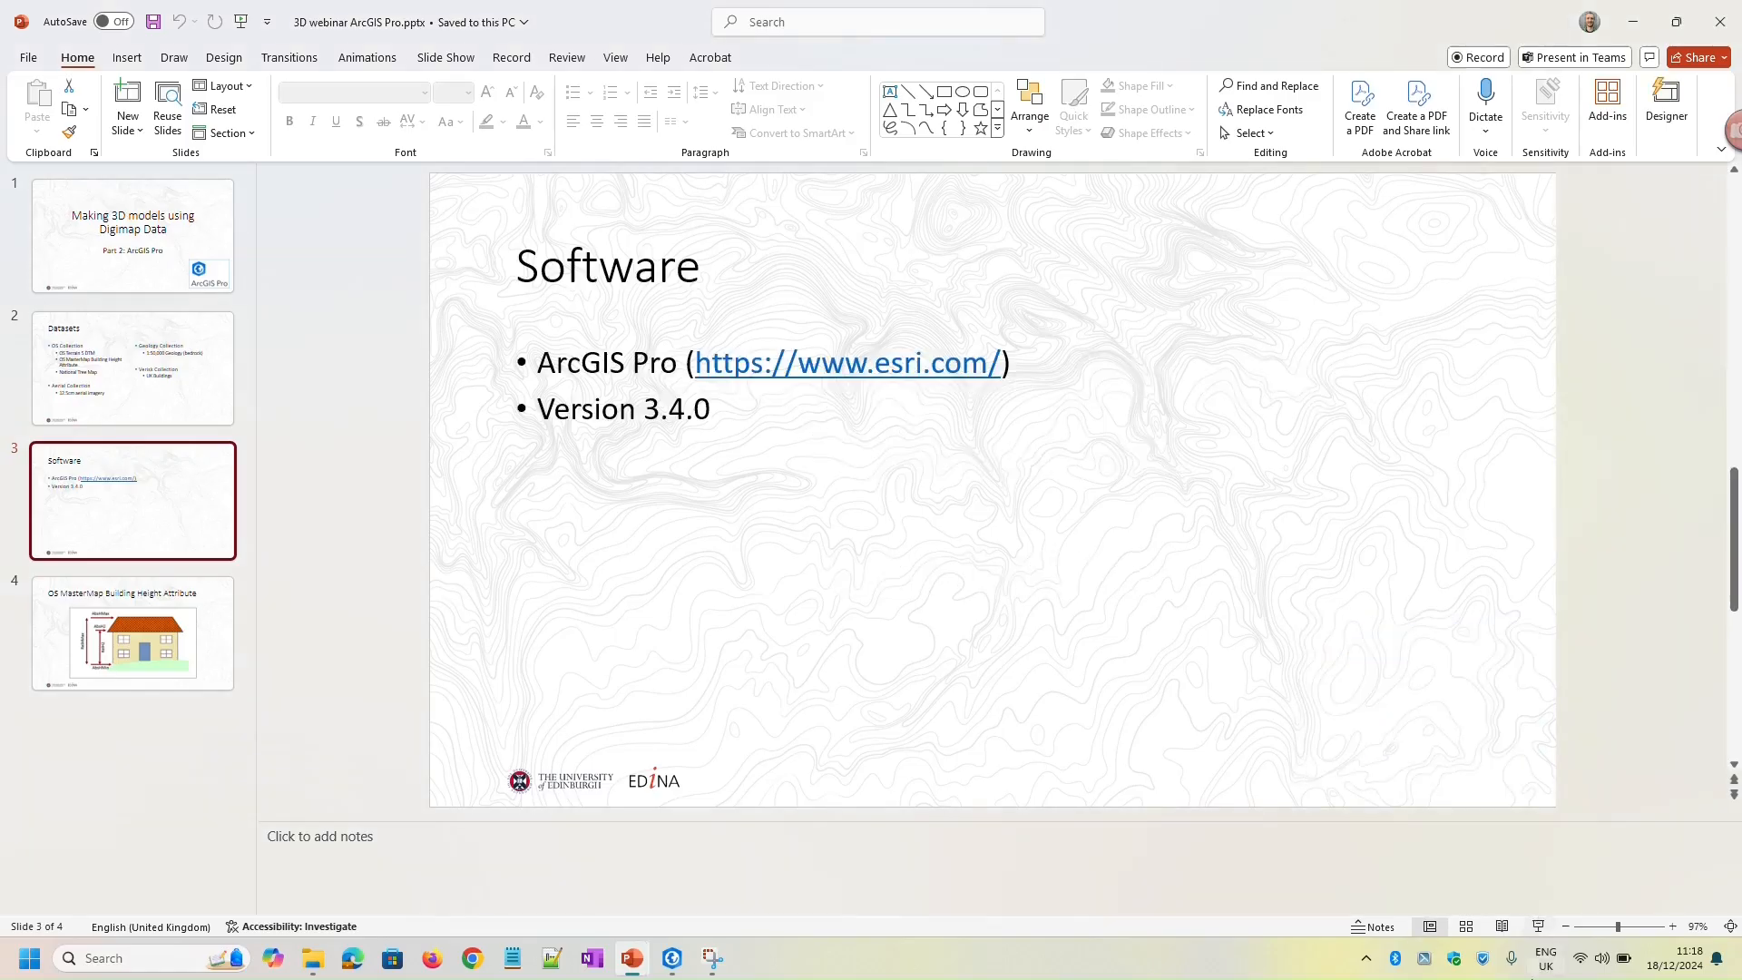
click(676, 961)
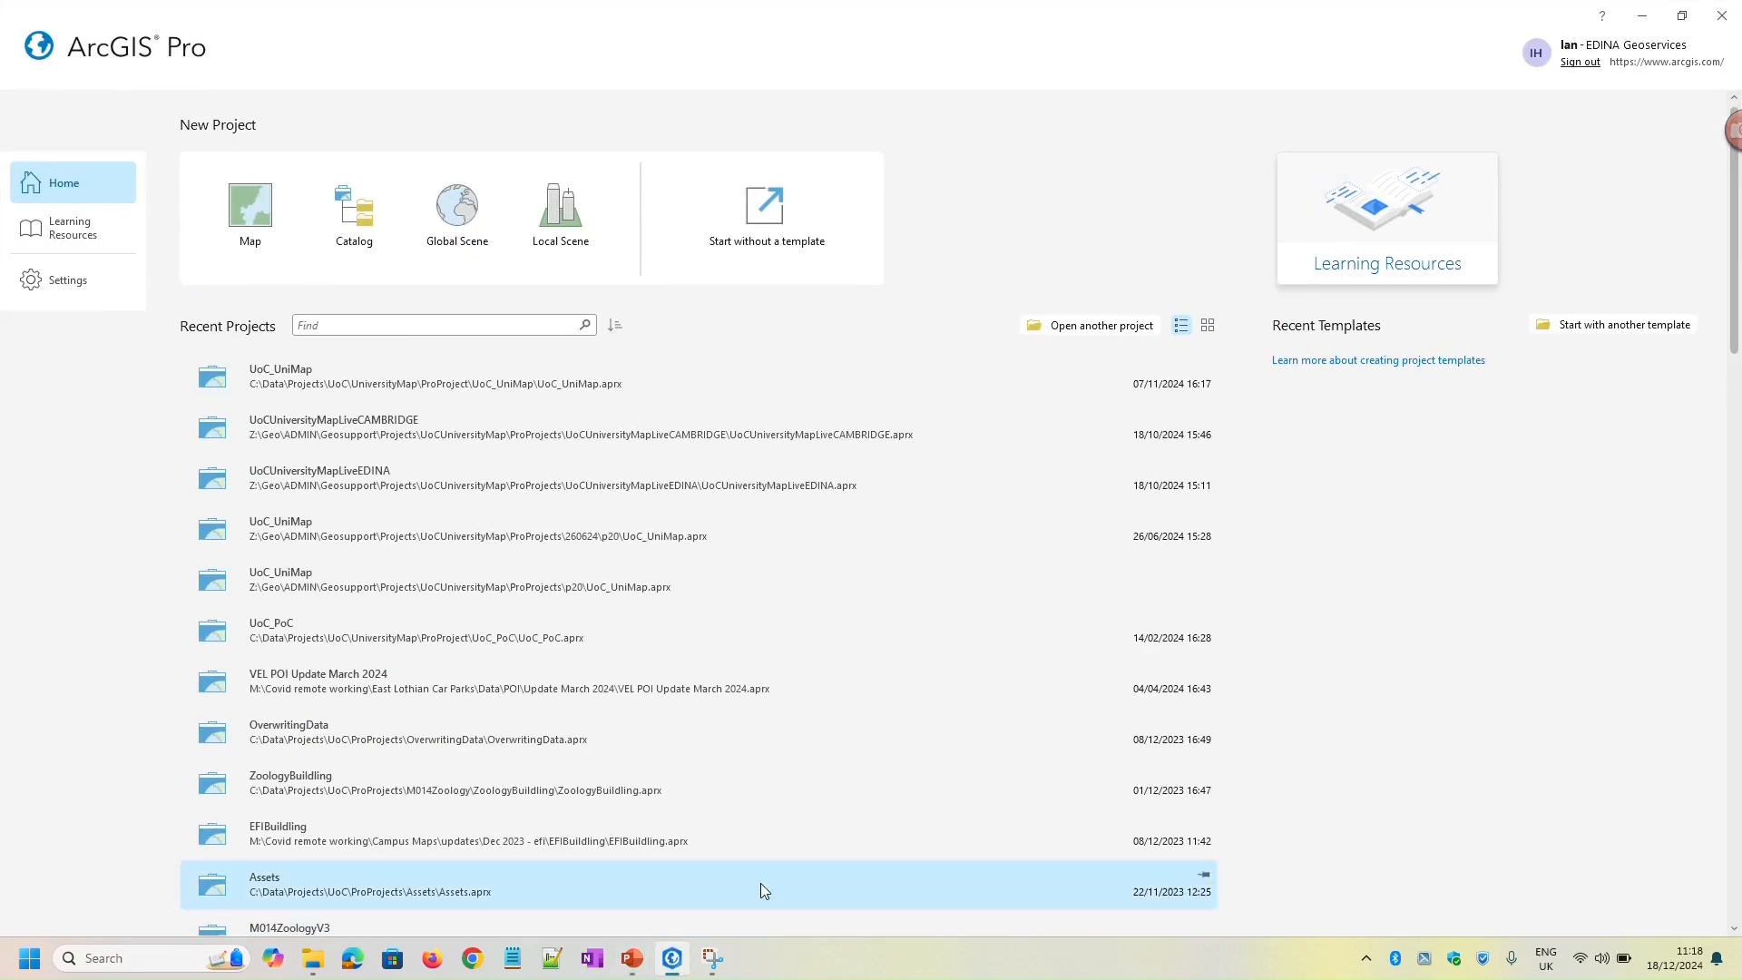
click(770, 215)
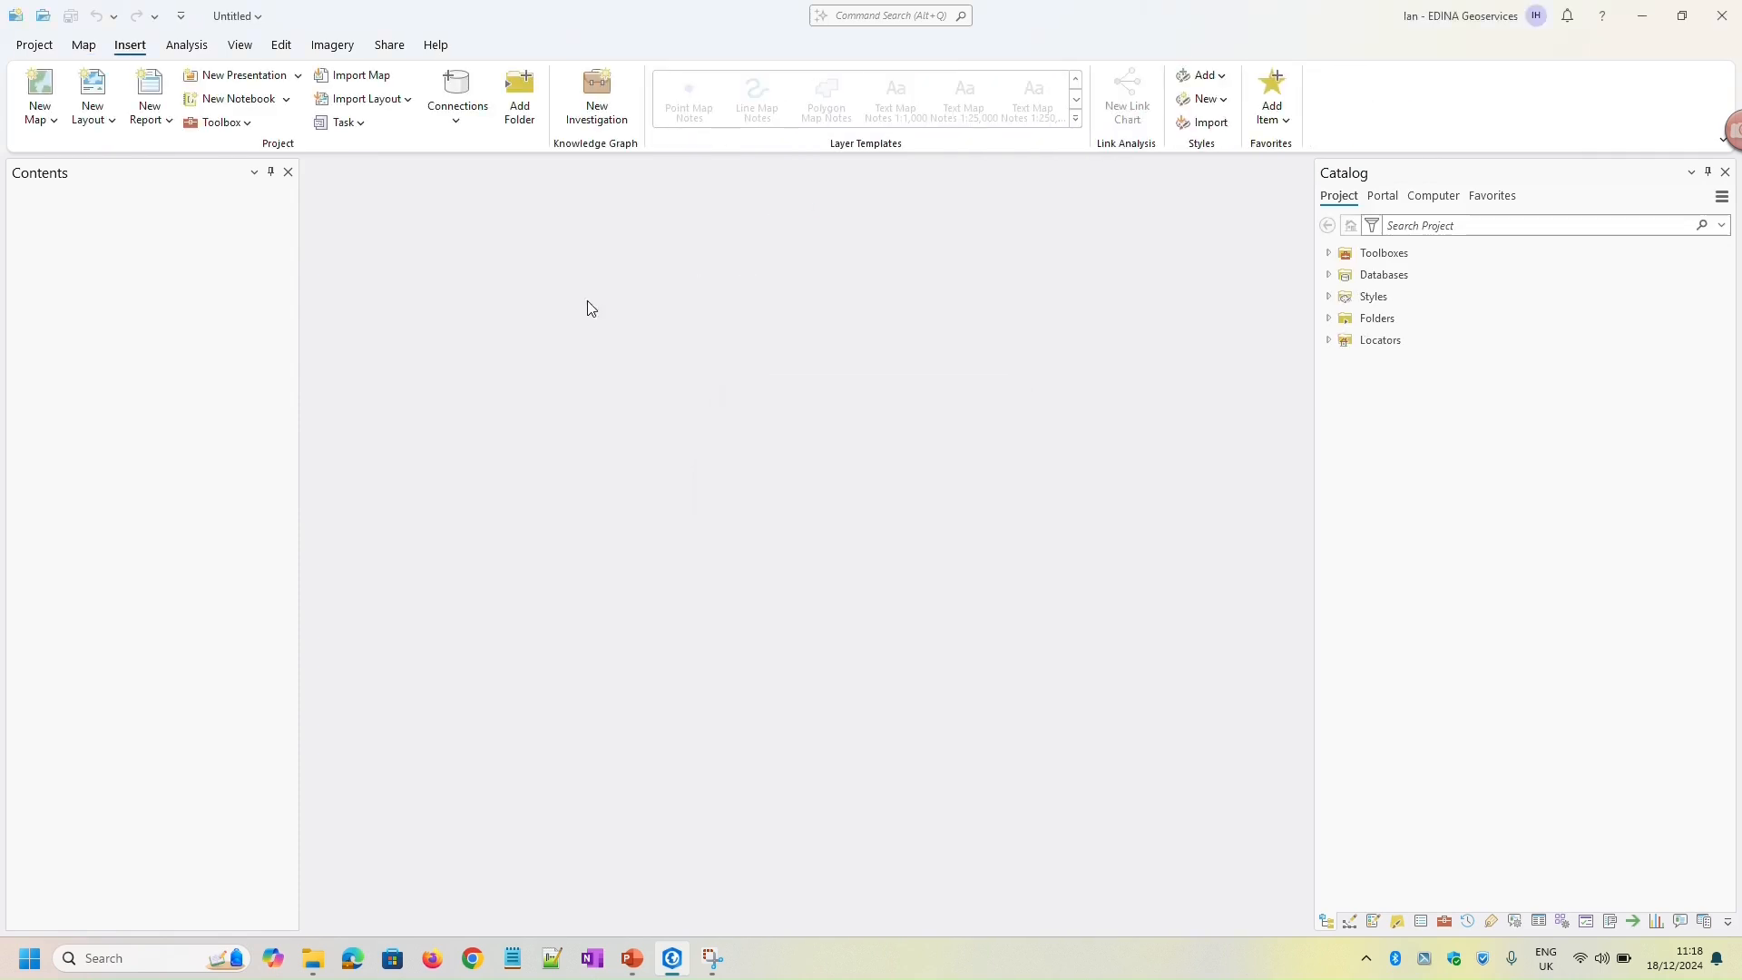
click(45, 90)
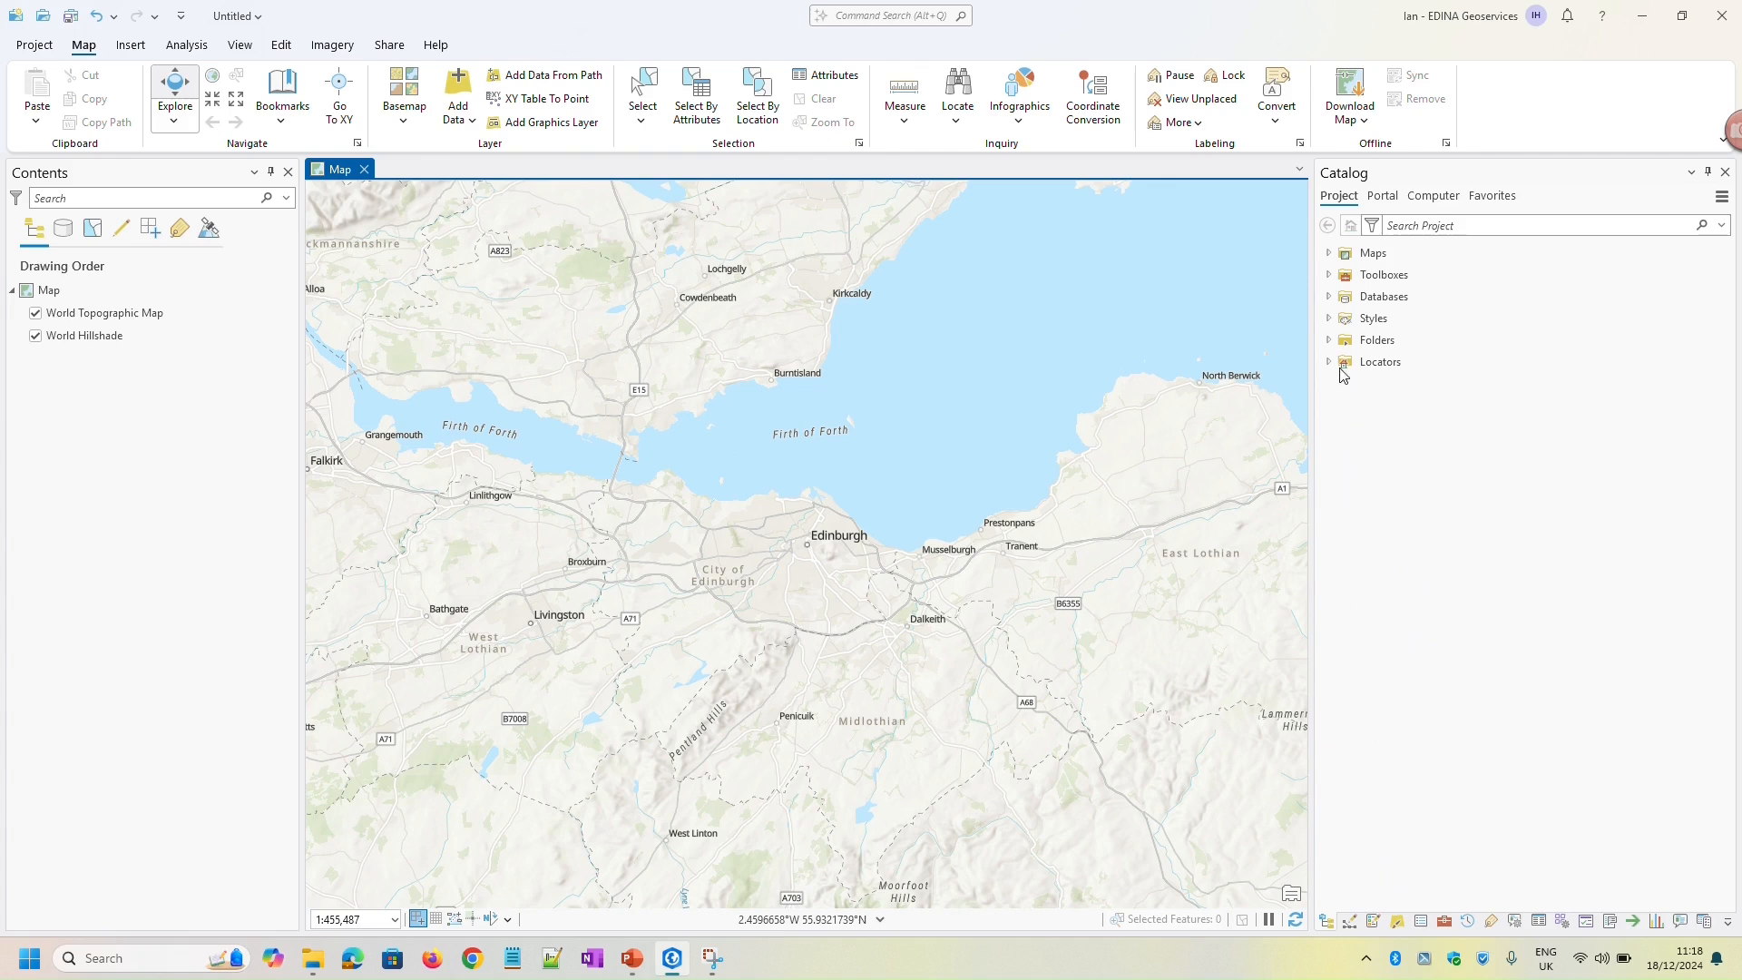
Add a folder connection to the 3Dwebinar folder in Downloads, using its path copied from File Explorer
click(1329, 341)
click(1385, 345)
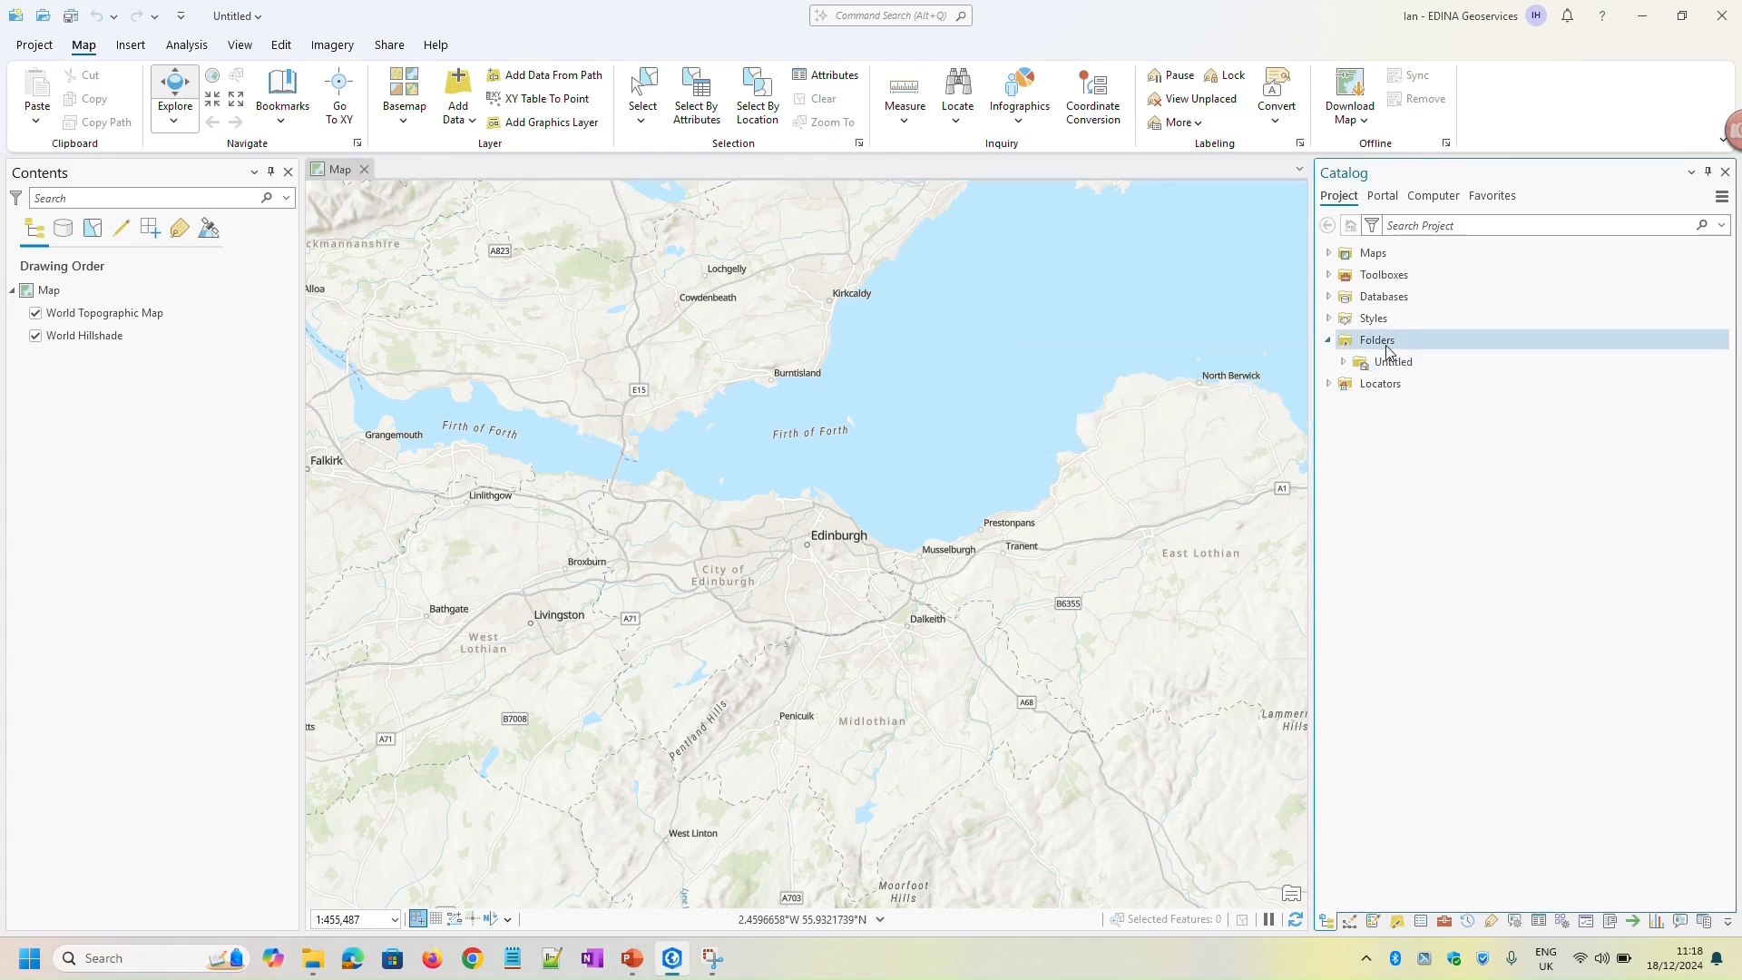
right_click(1387, 349)
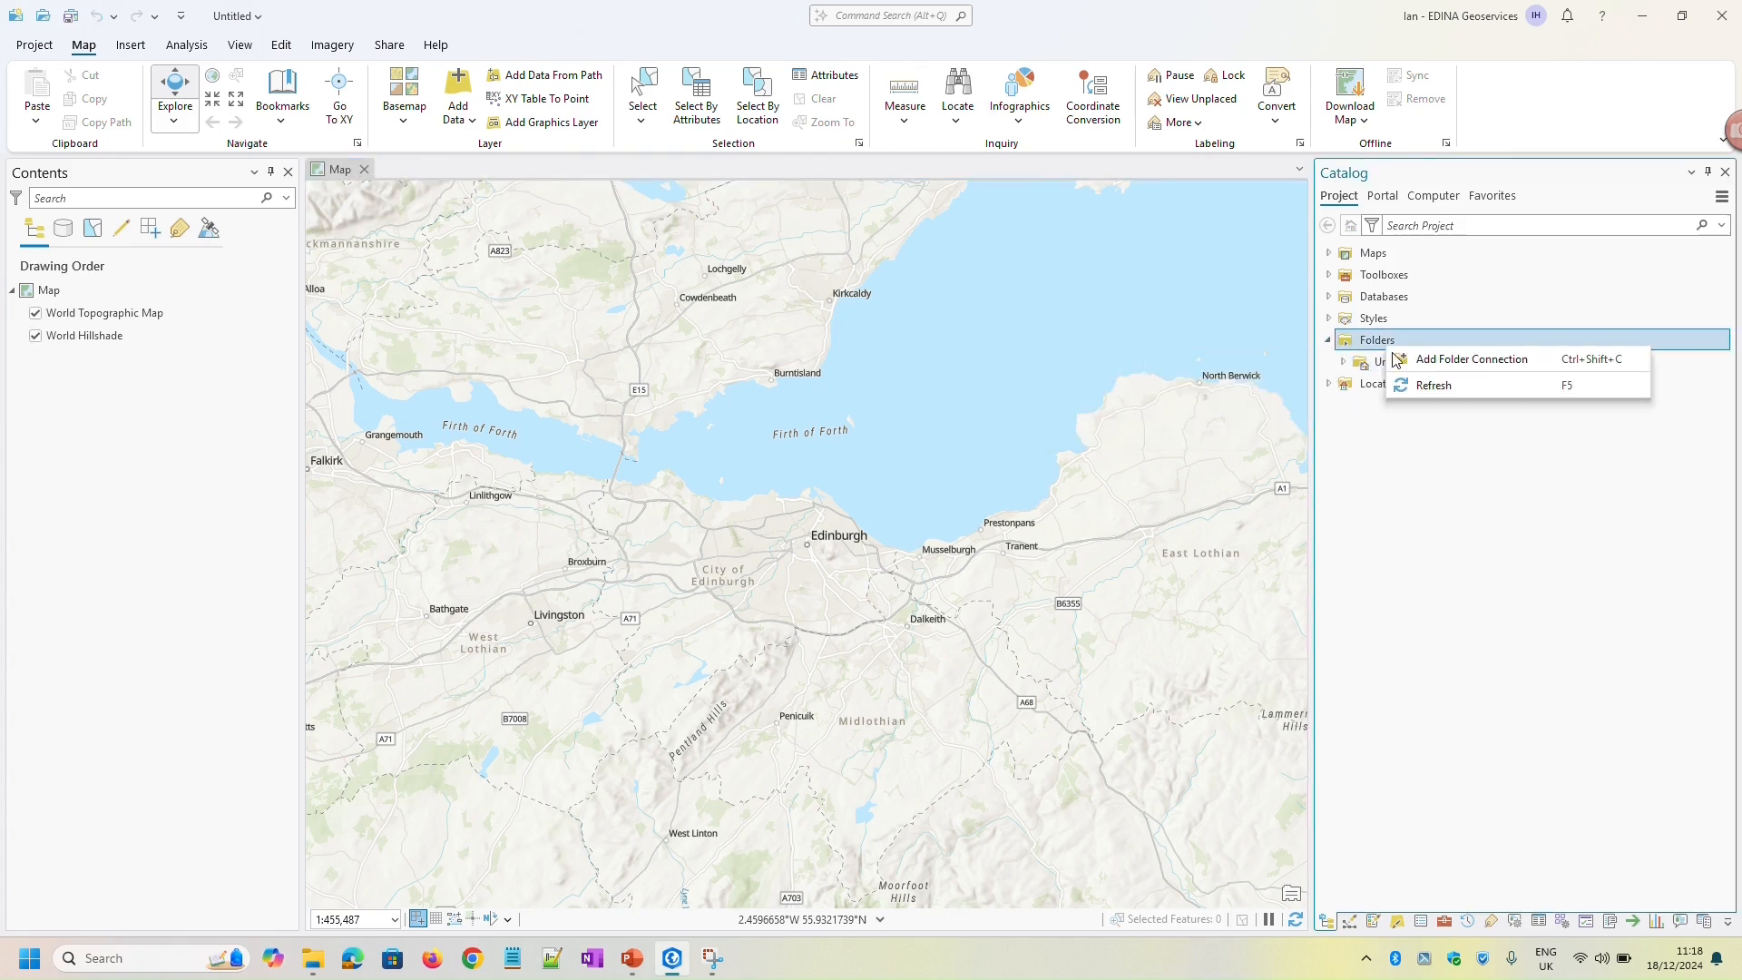
click(1458, 361)
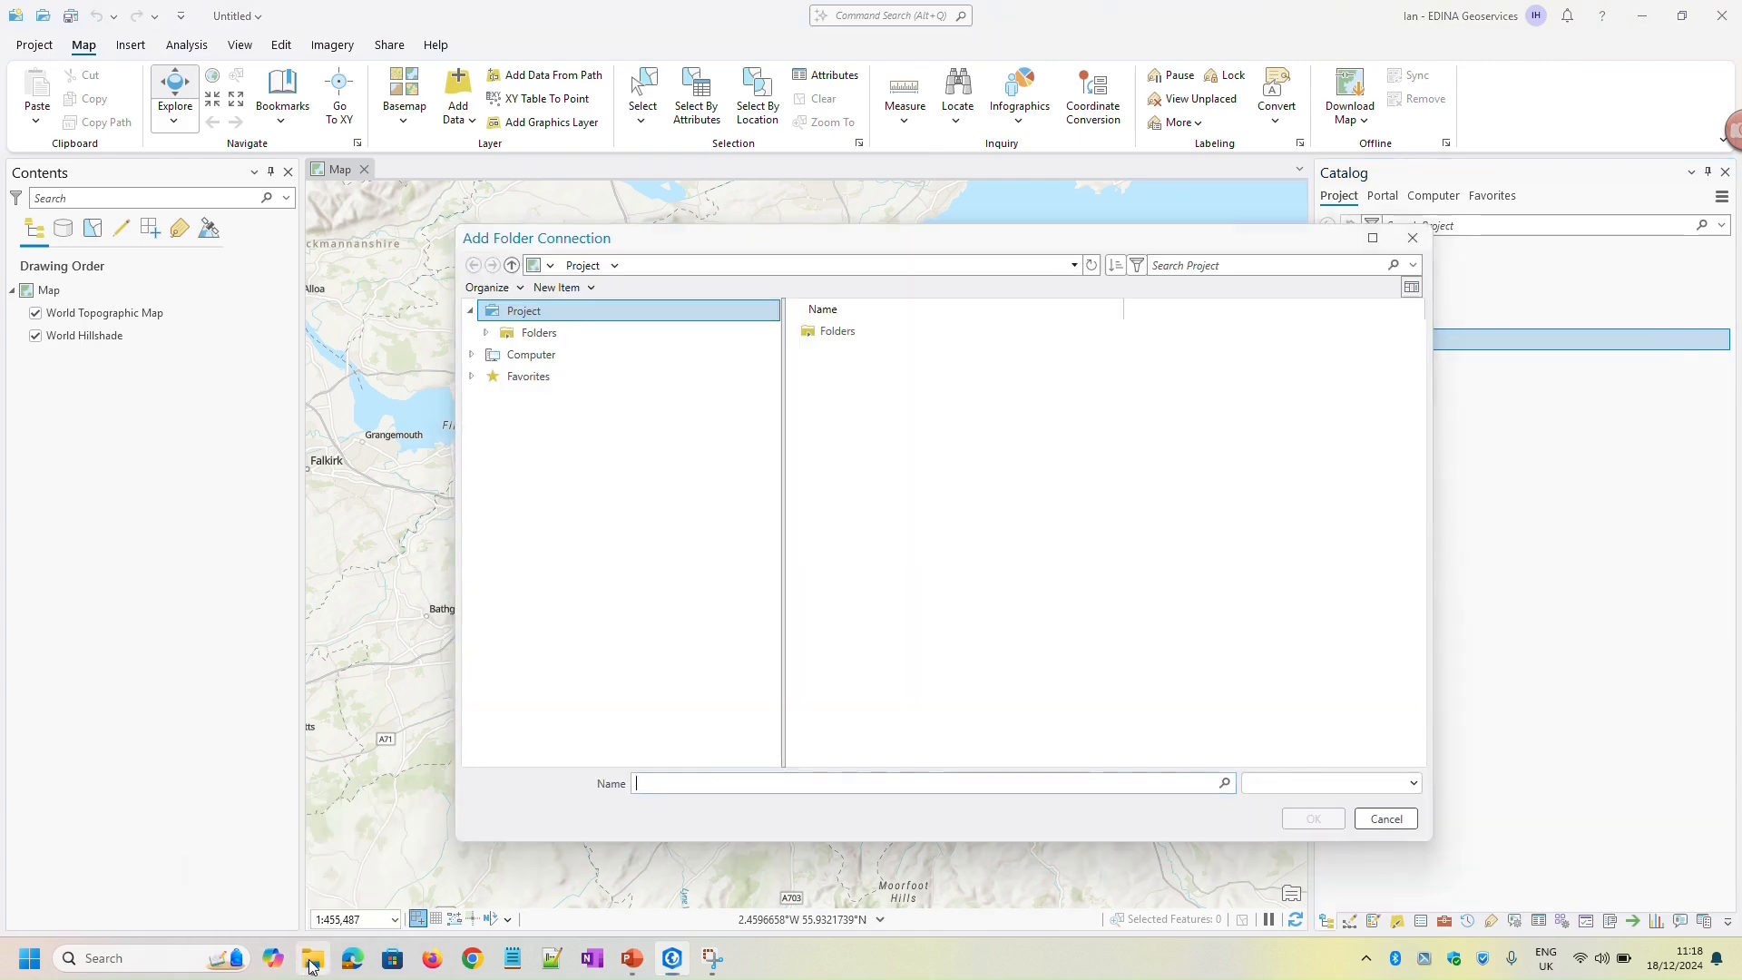
click(311, 962)
click(530, 52)
key(ctrl+c)
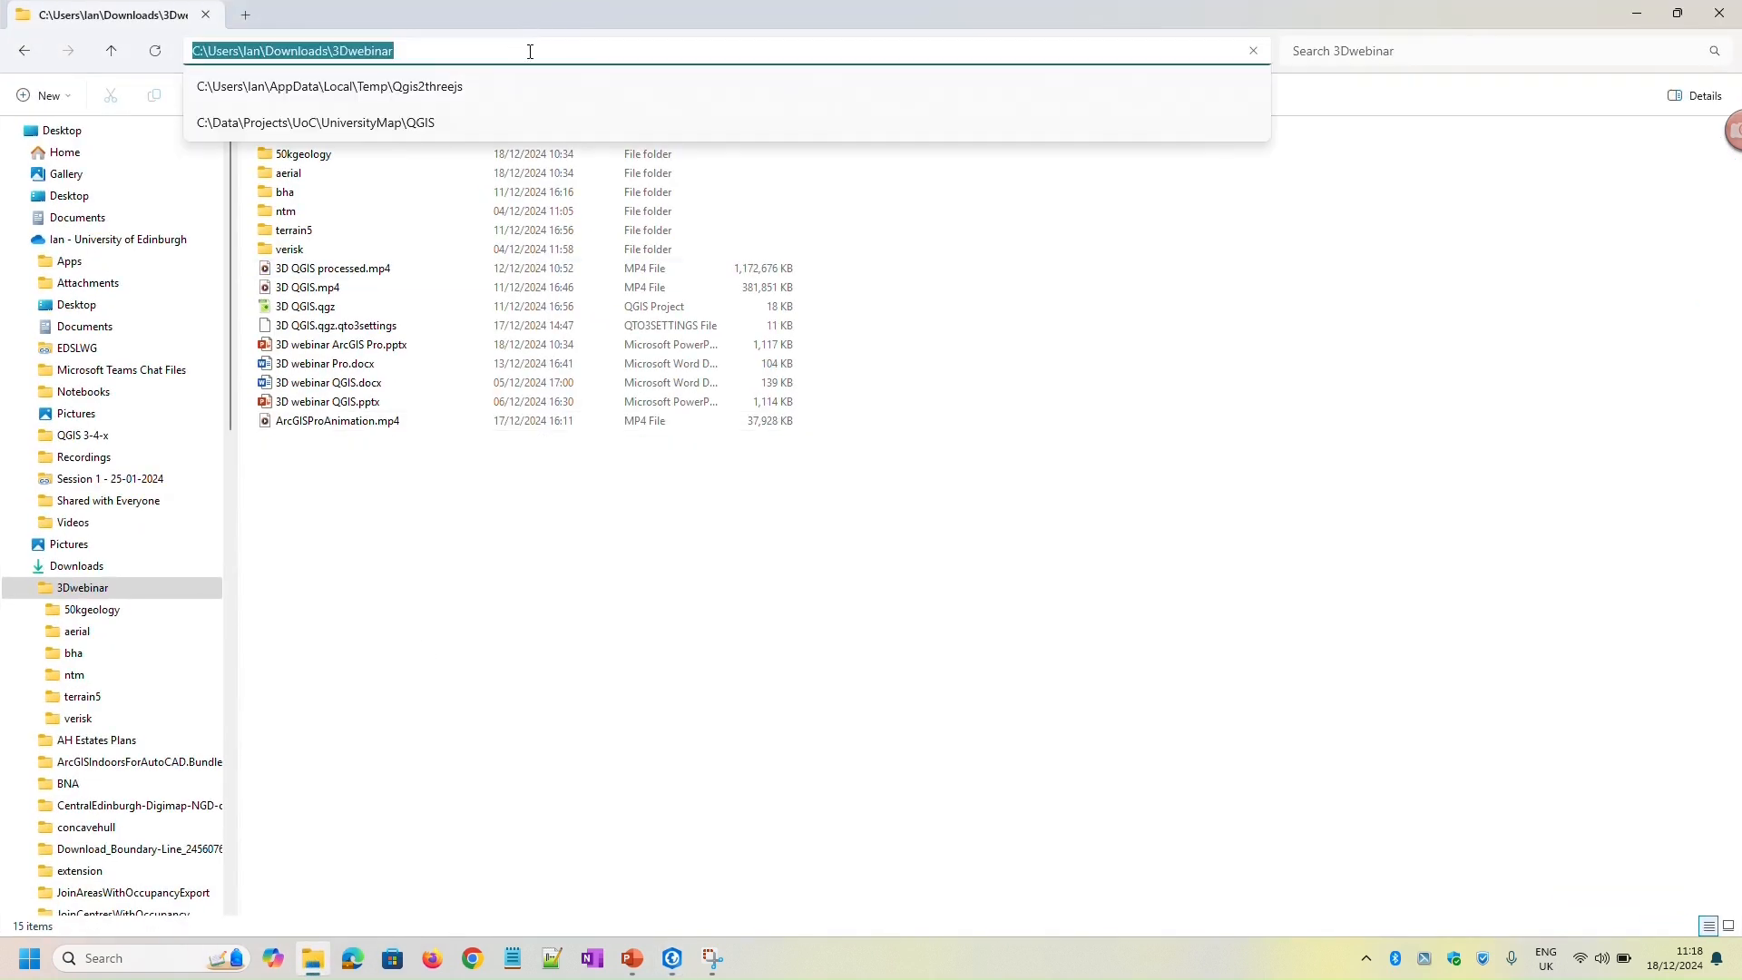
click(1638, 13)
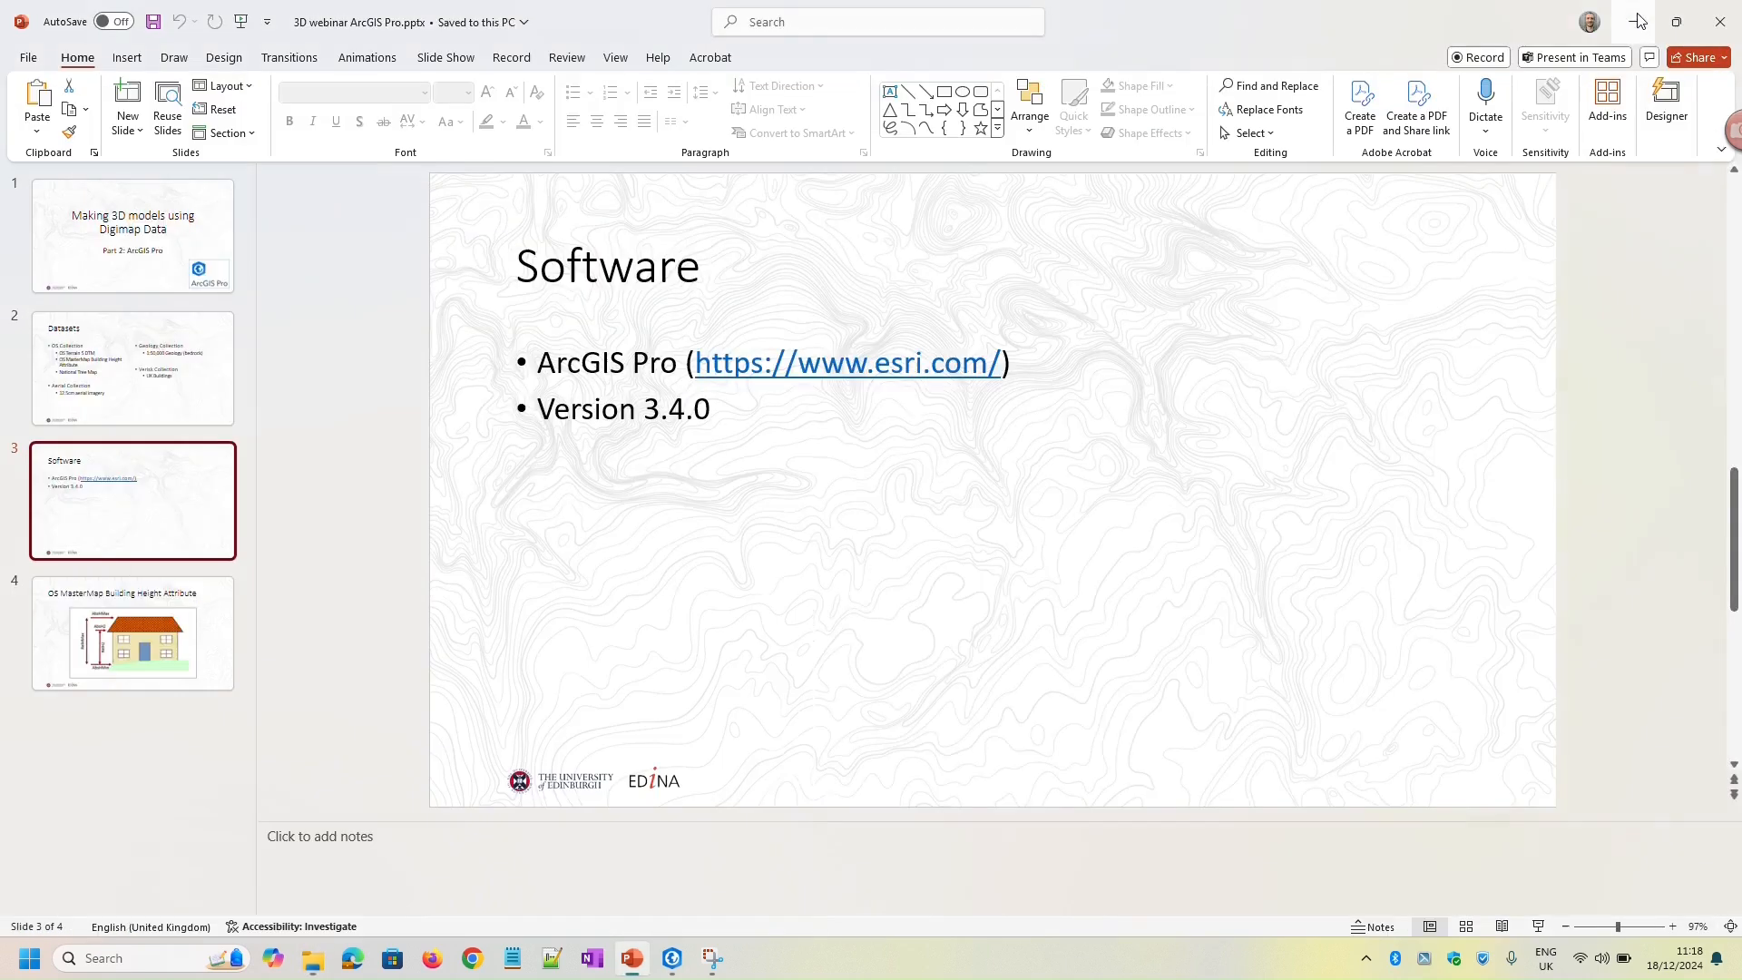
click(672, 959)
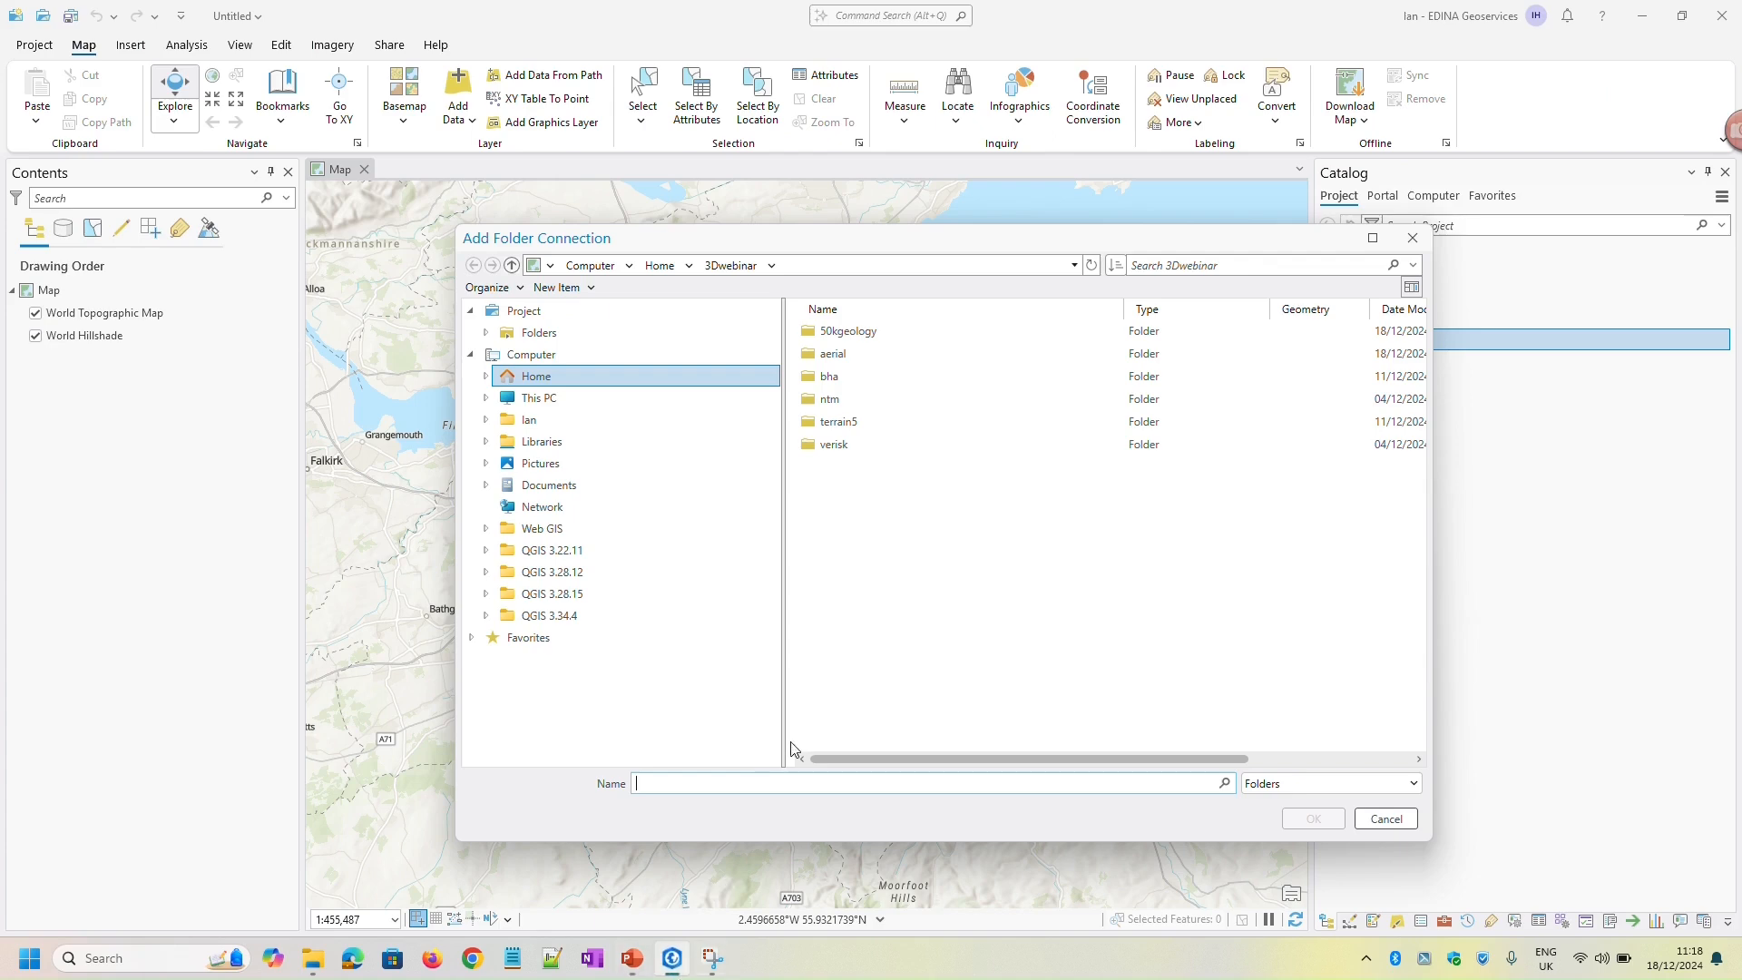
key(ctrl+v)
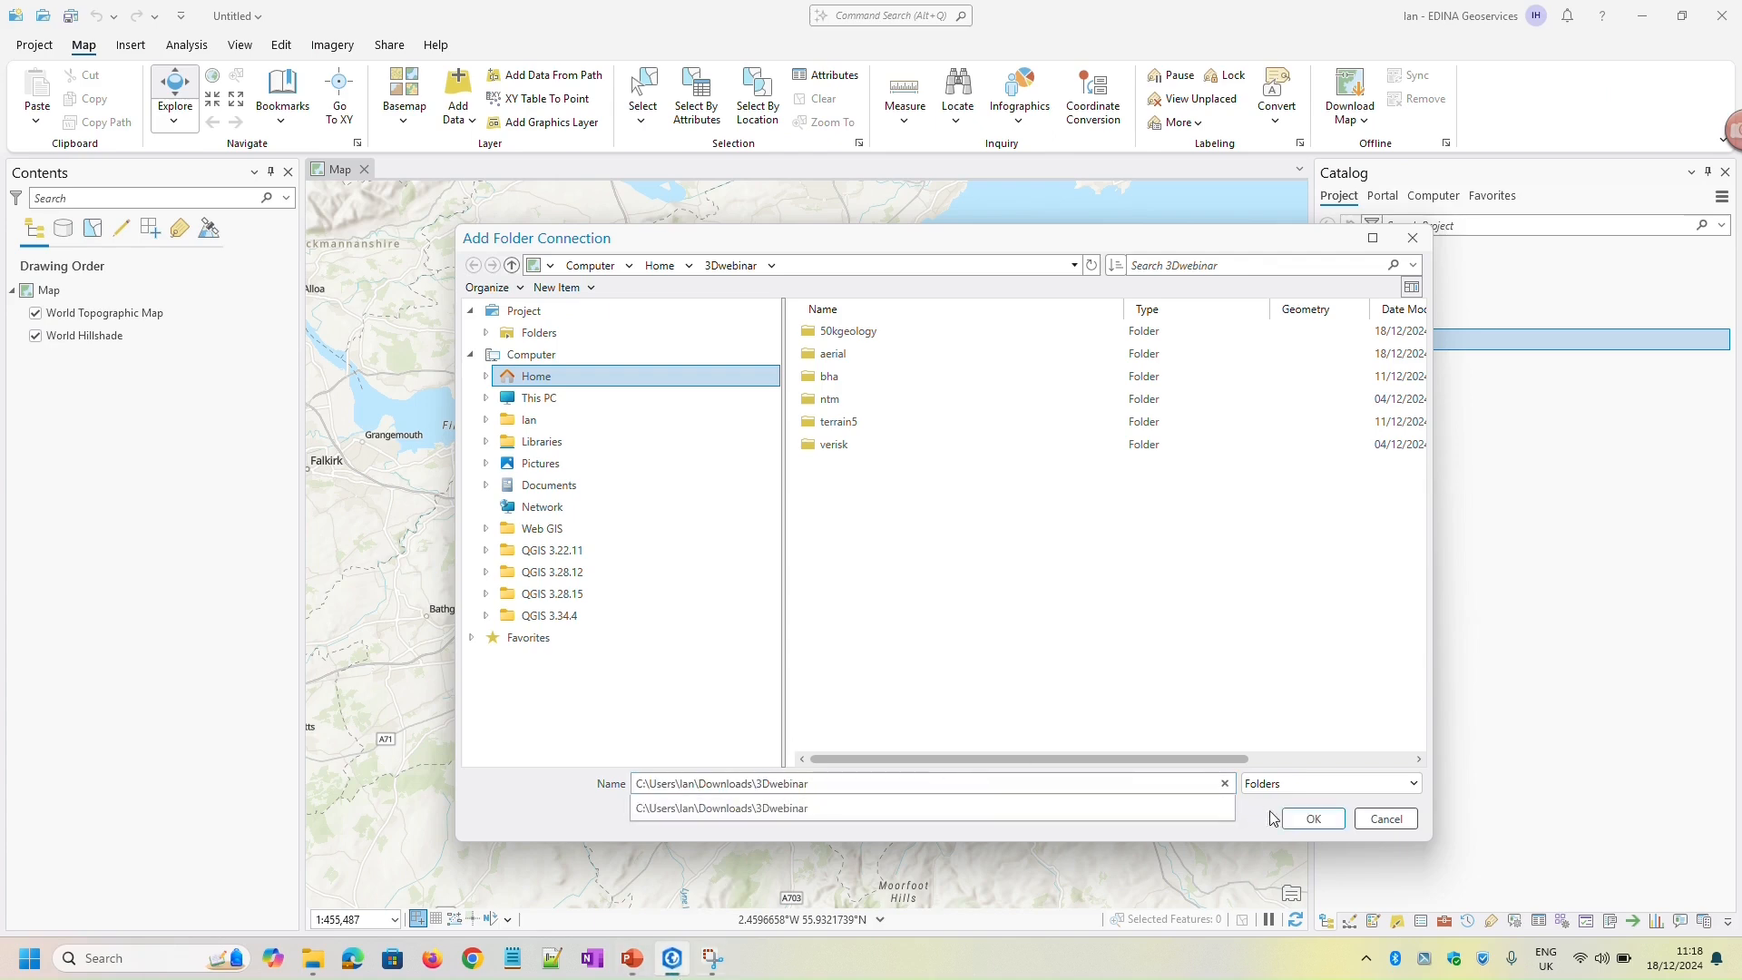
click(1313, 820)
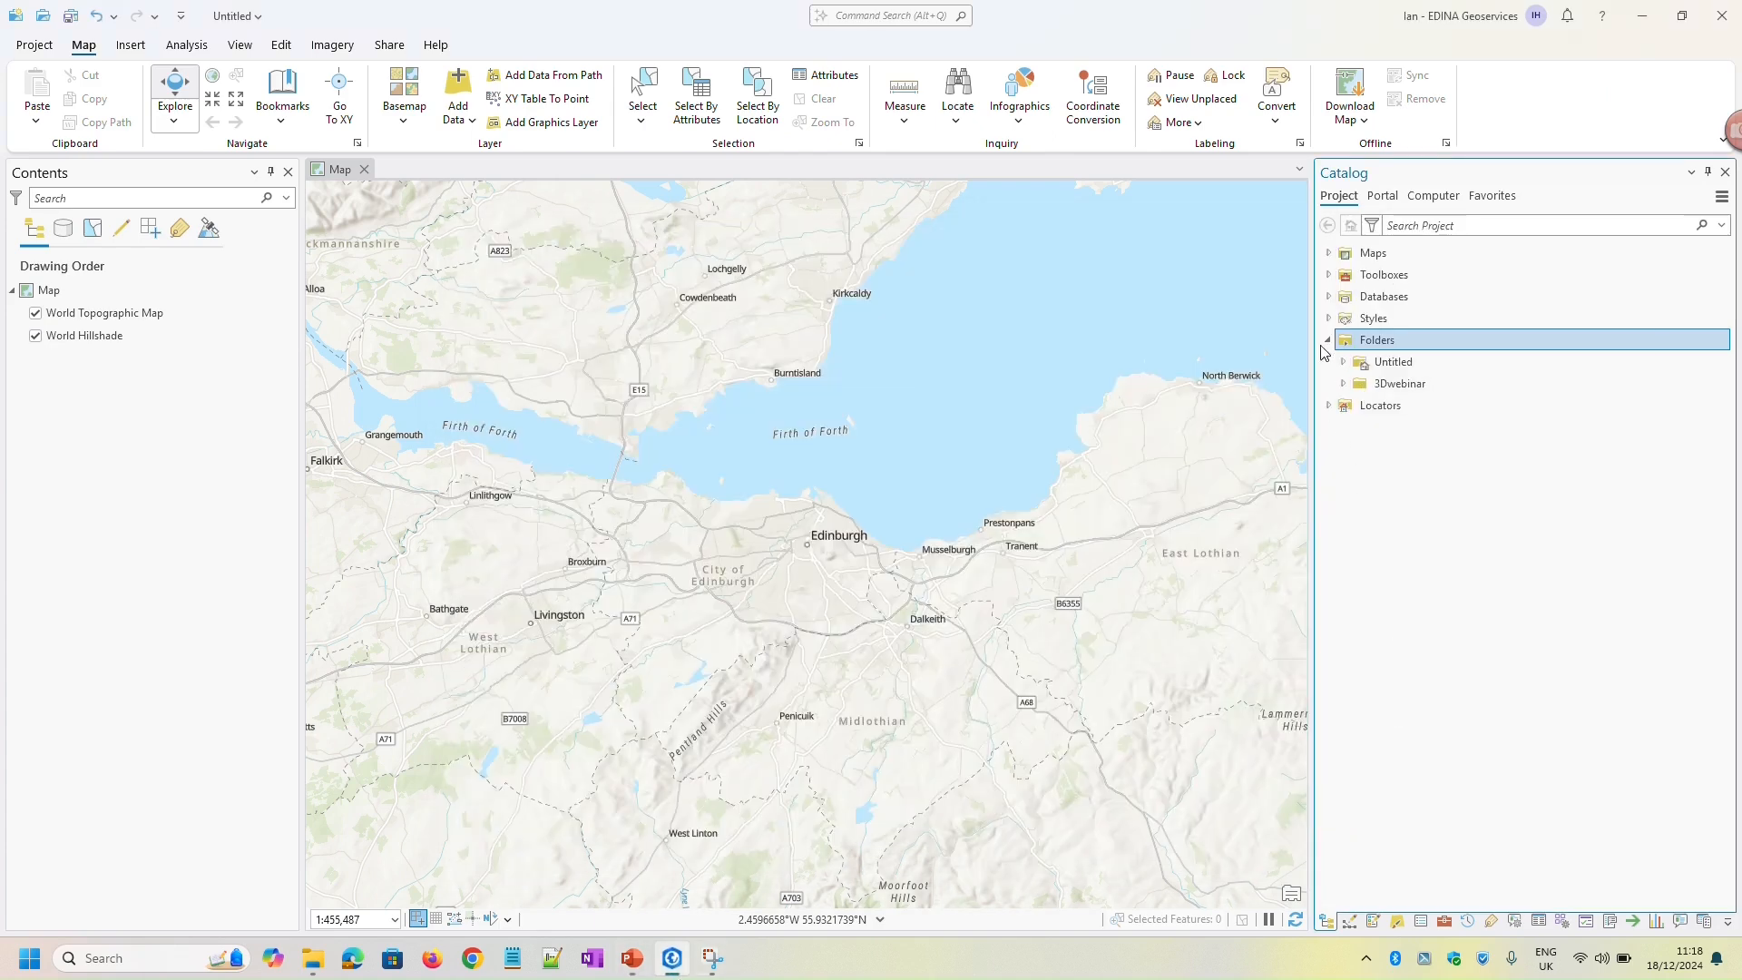
Assign the British National Grid coordinate system to nt2473_rgb_125_05.jpg in the aerial folder of 3Dwebinar
click(1344, 383)
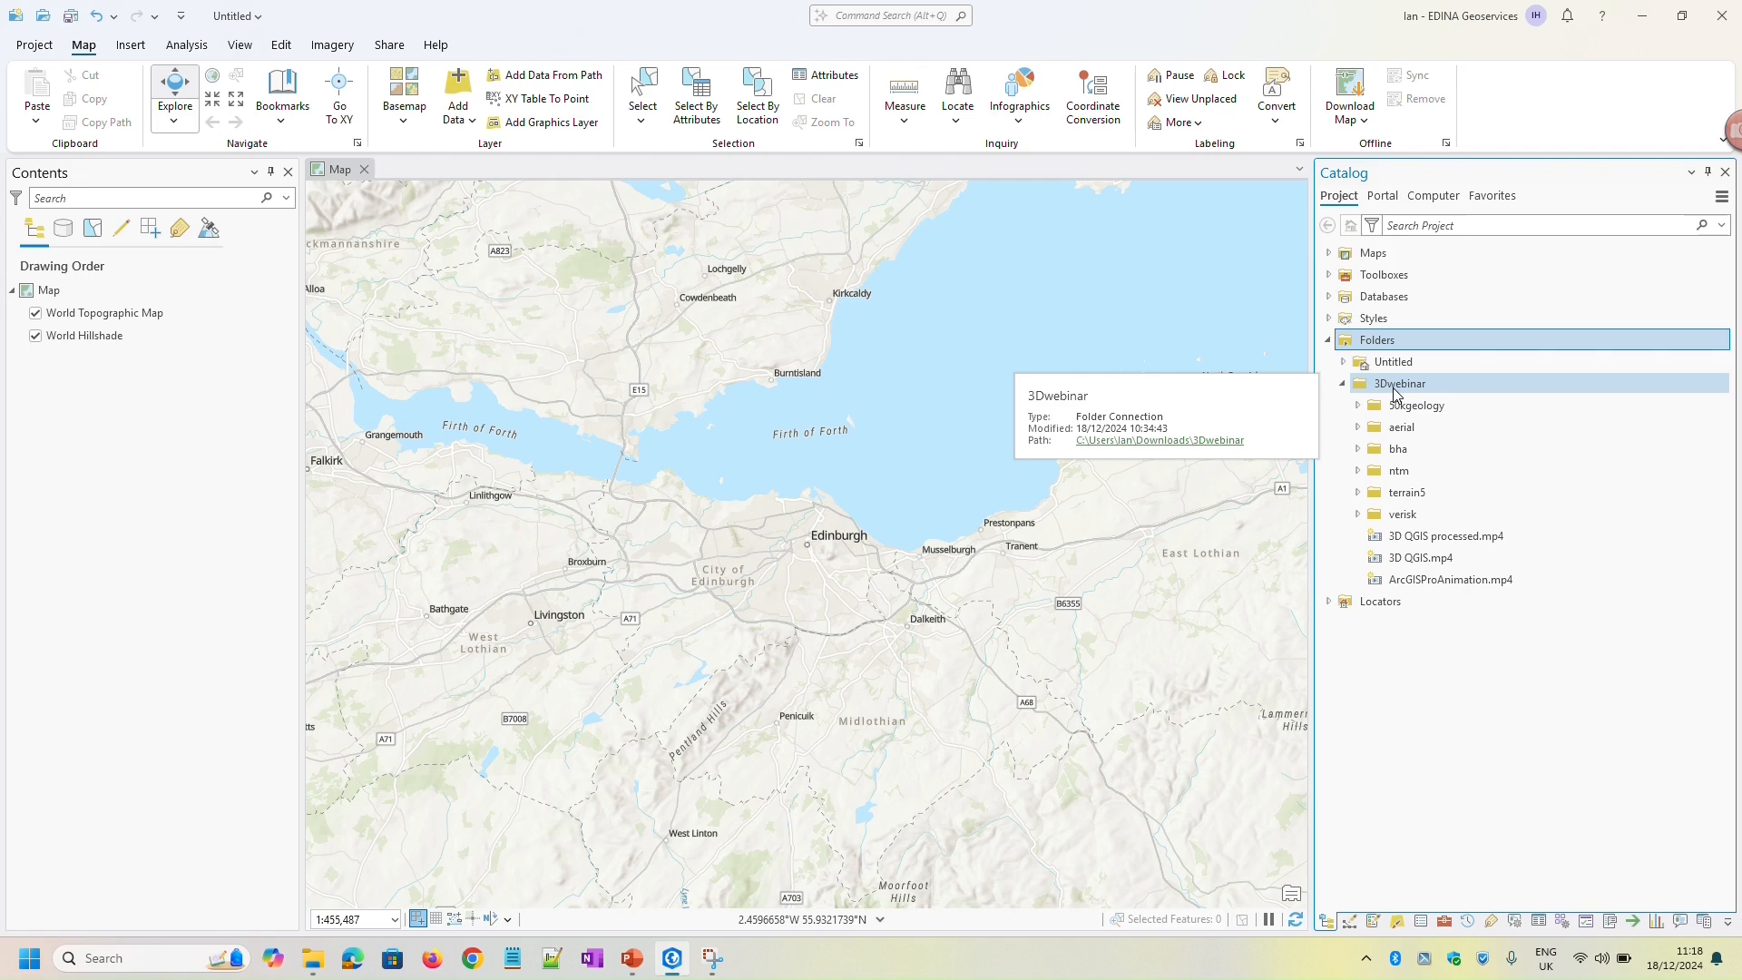
click(1358, 428)
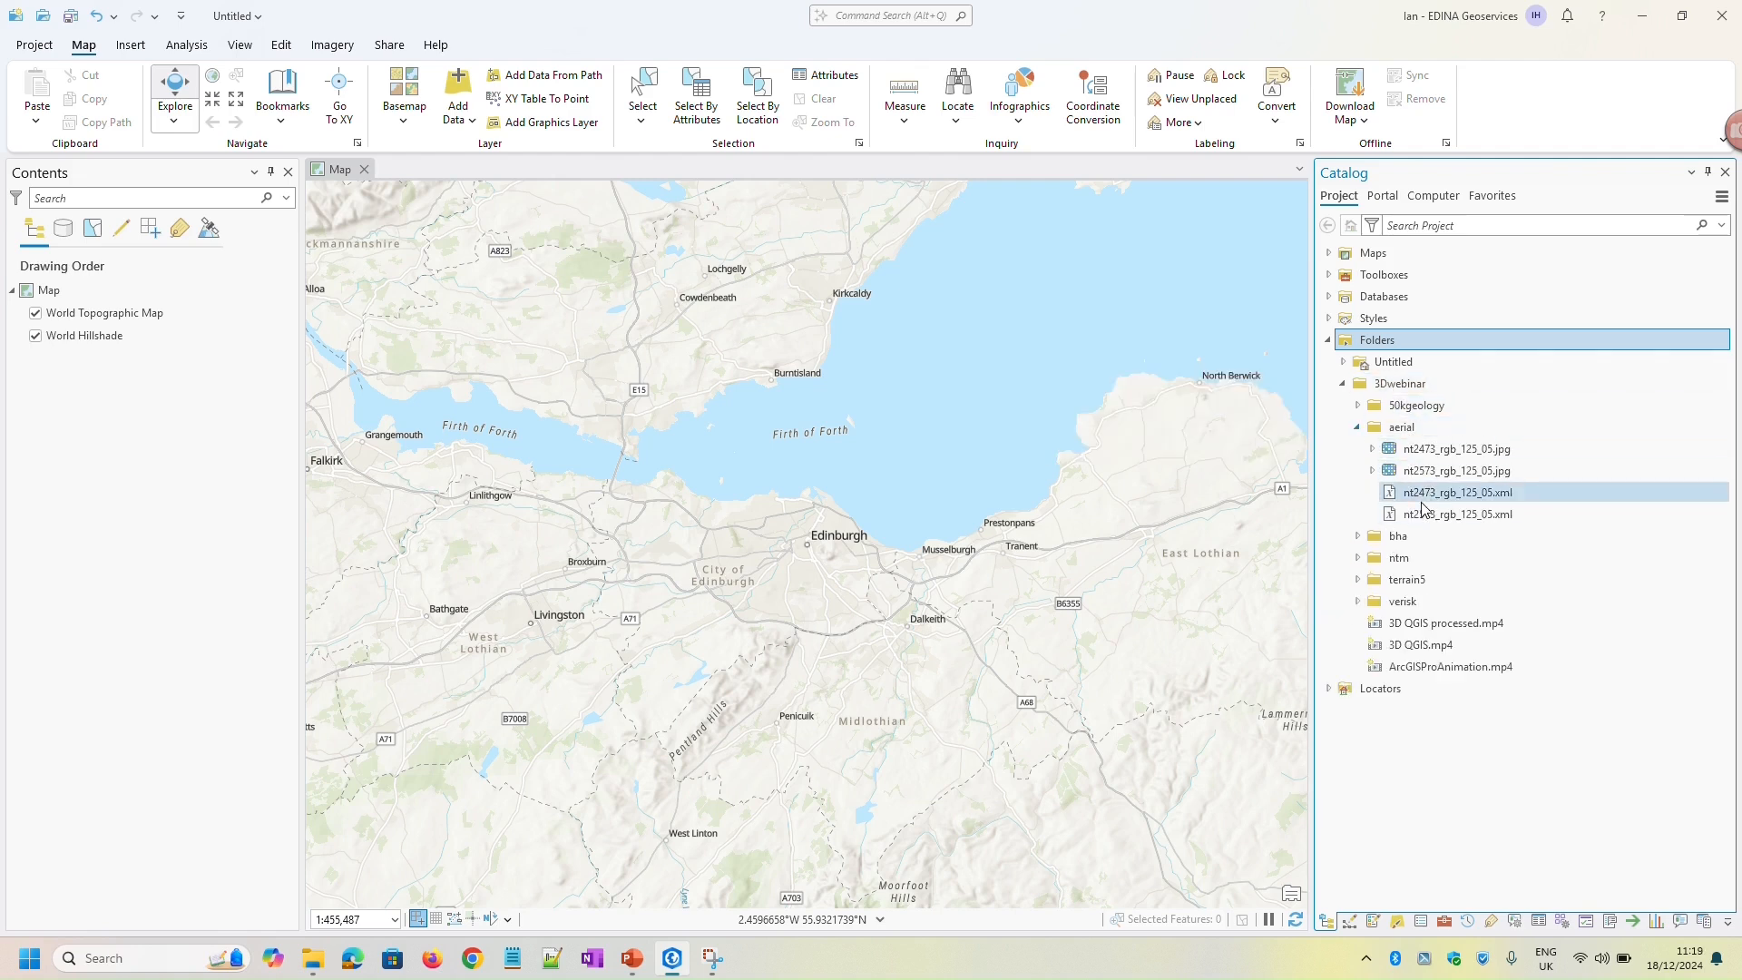
right_click(1434, 457)
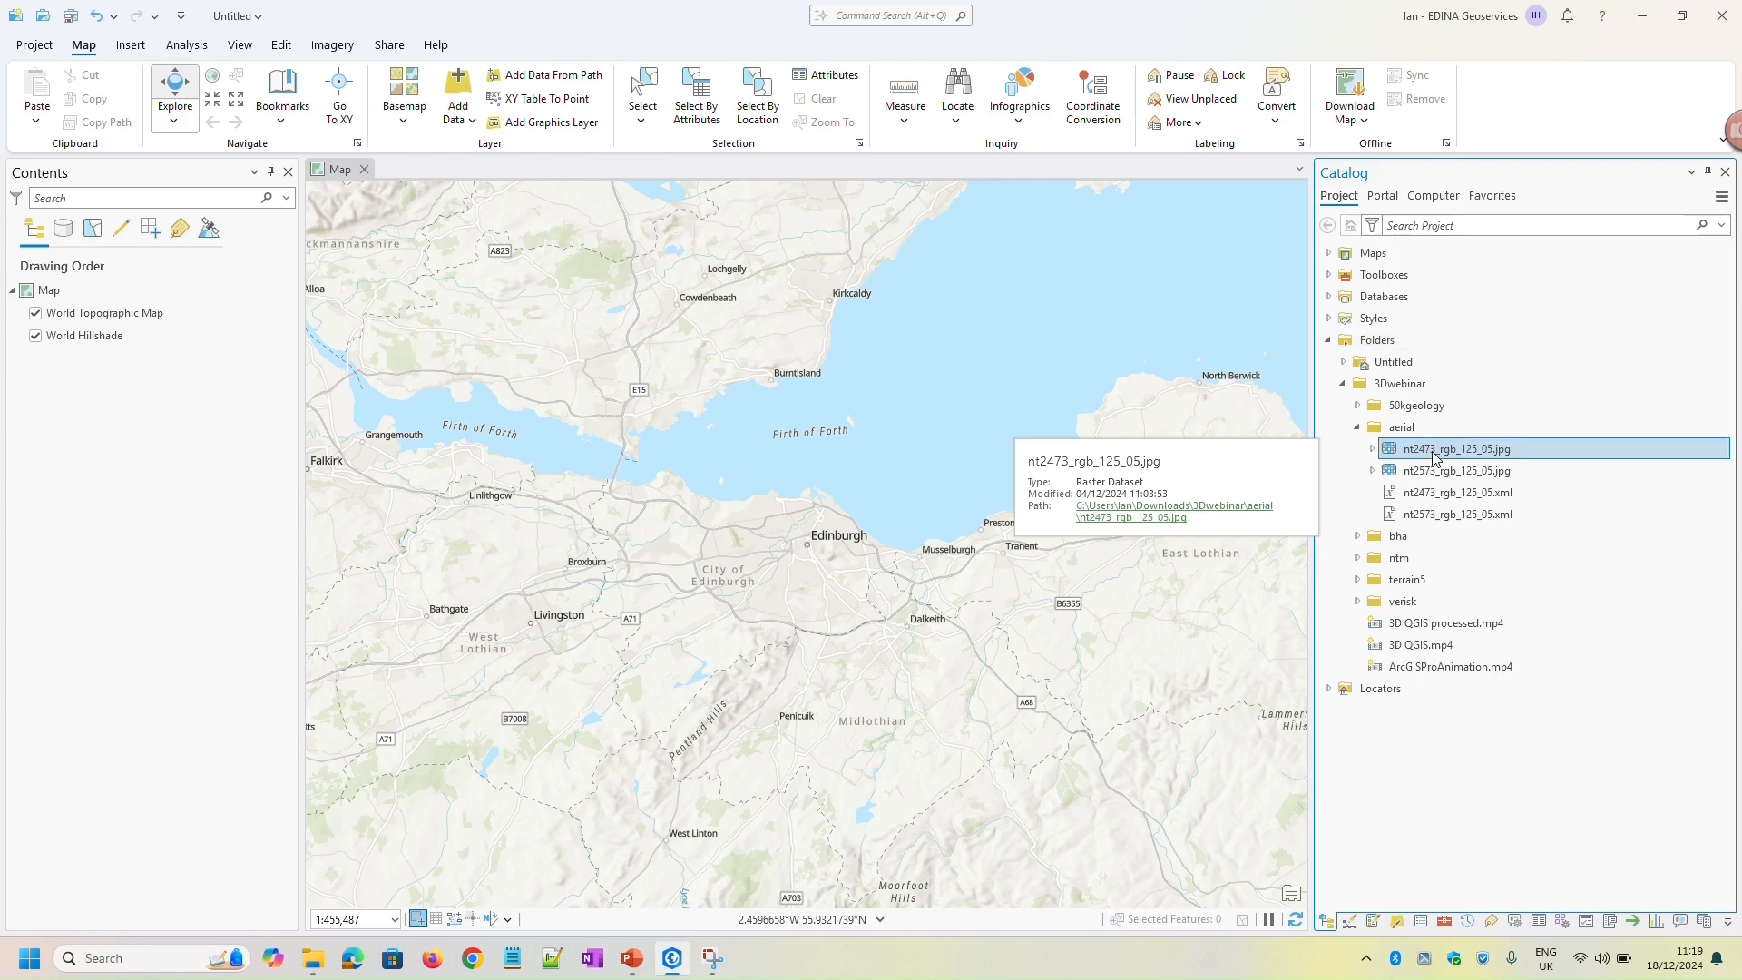
click(1485, 886)
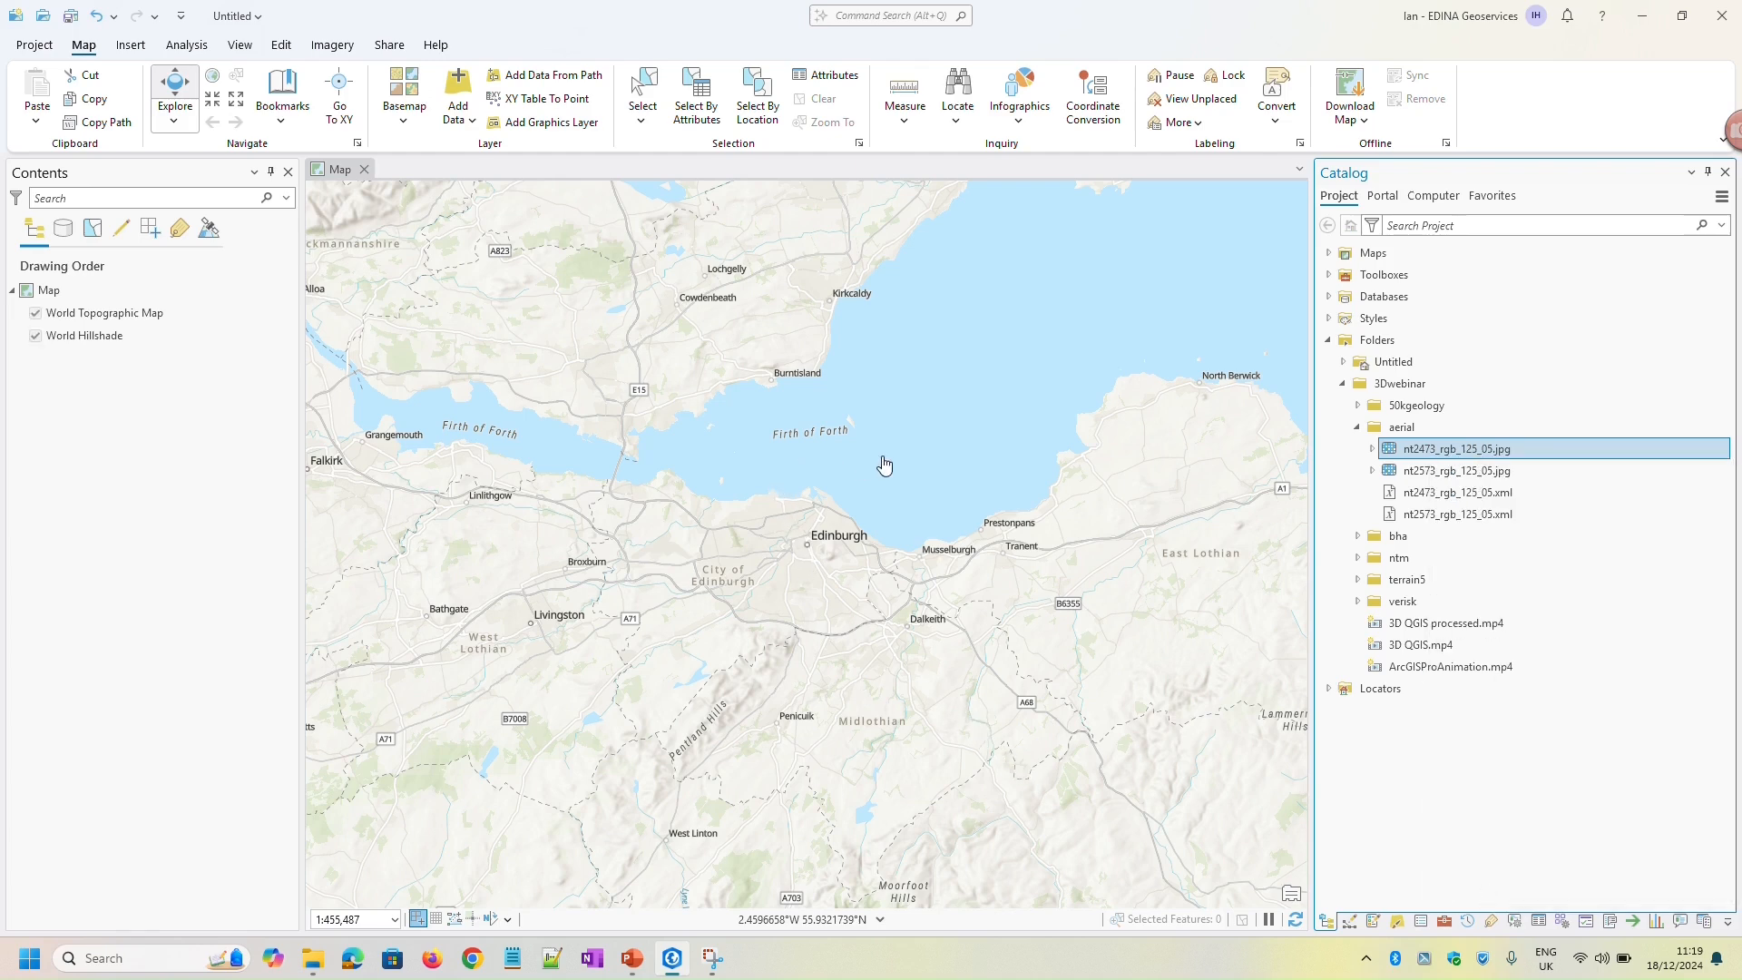
mouse_move(1423, 456)
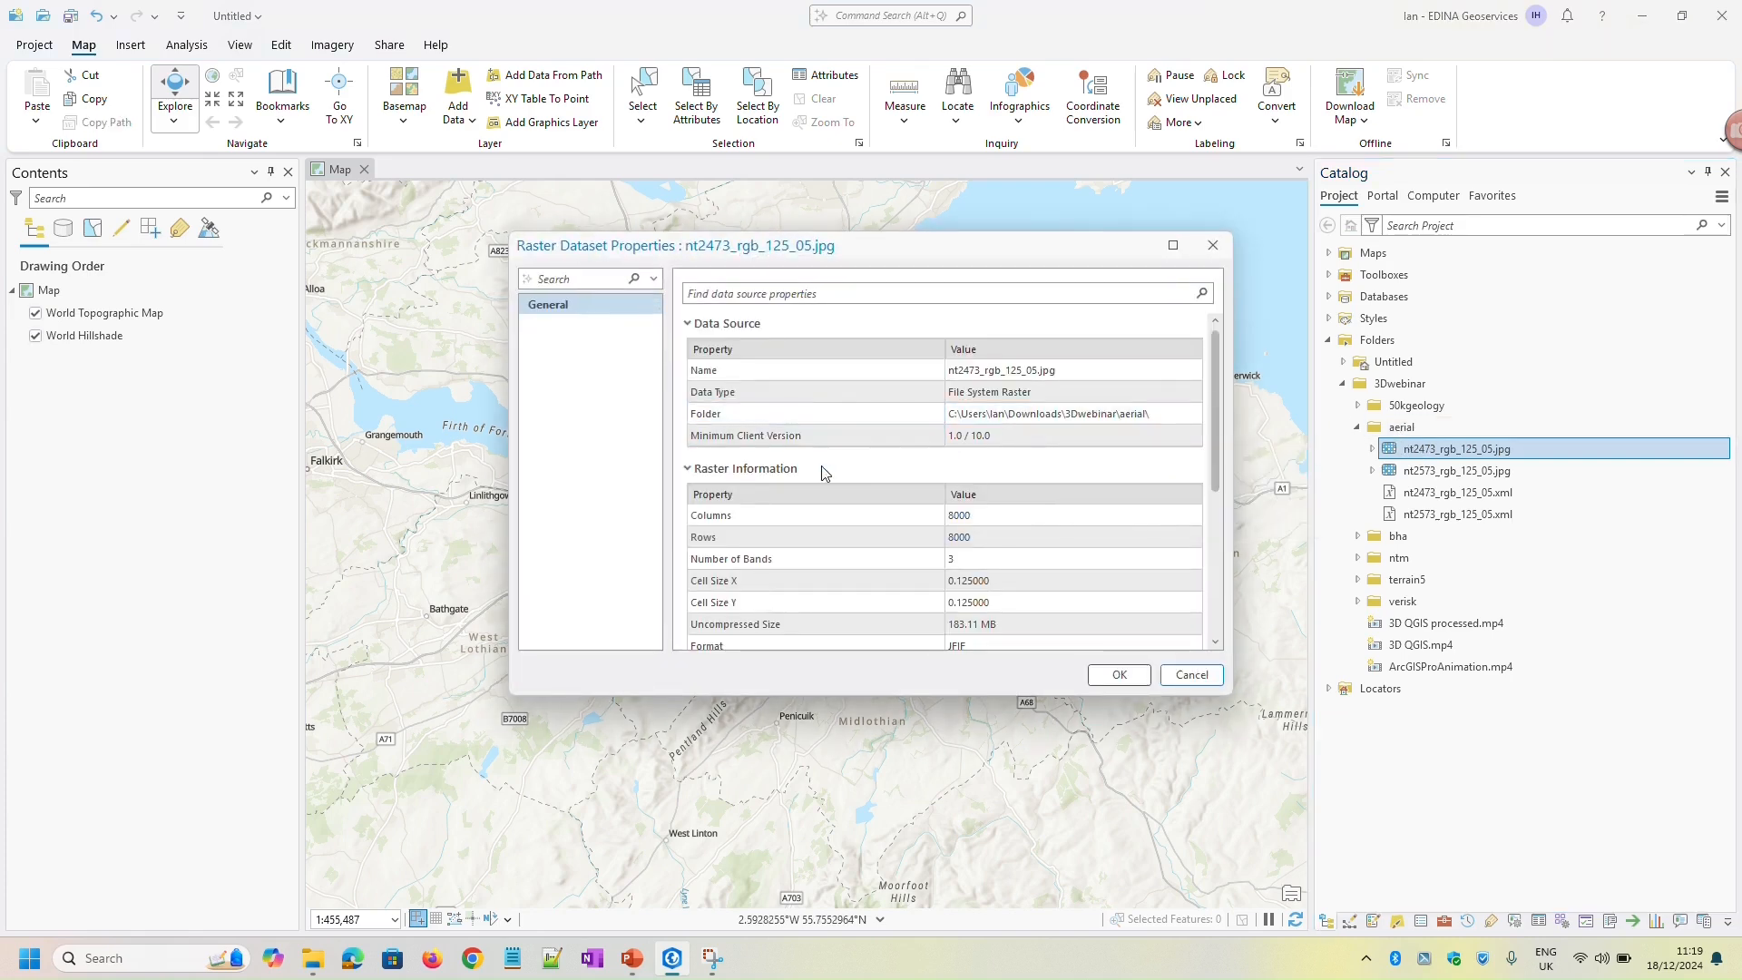
scroll(848, 509, down, 5)
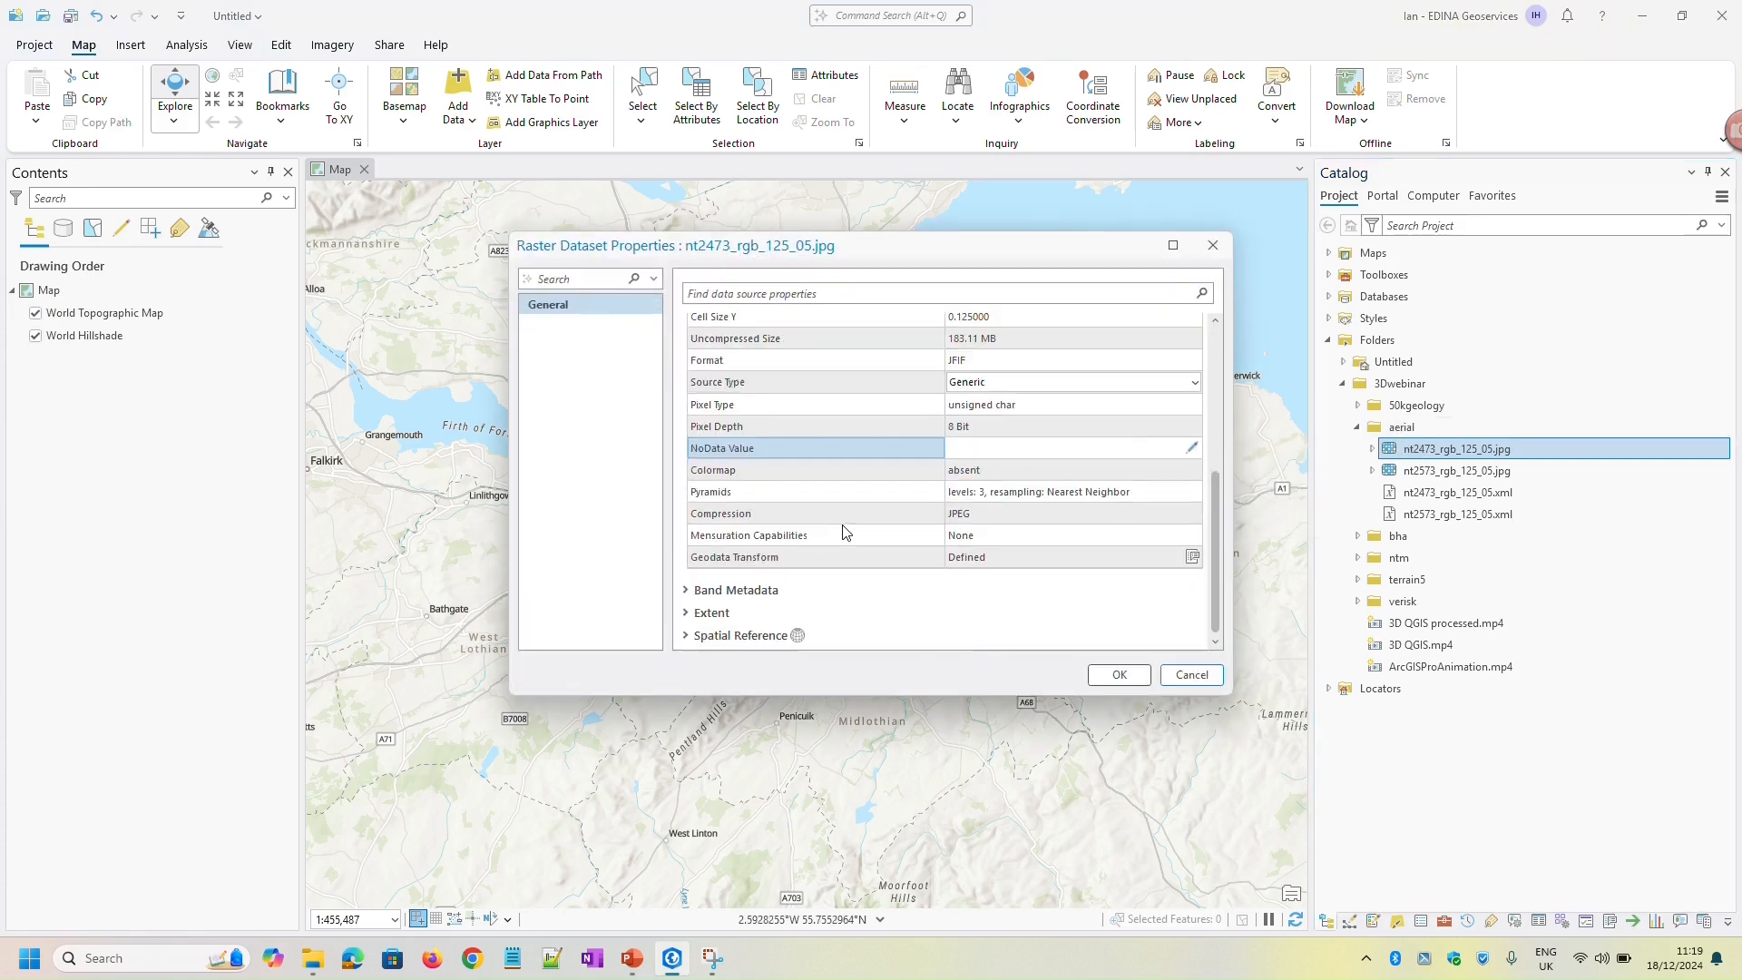
click(798, 639)
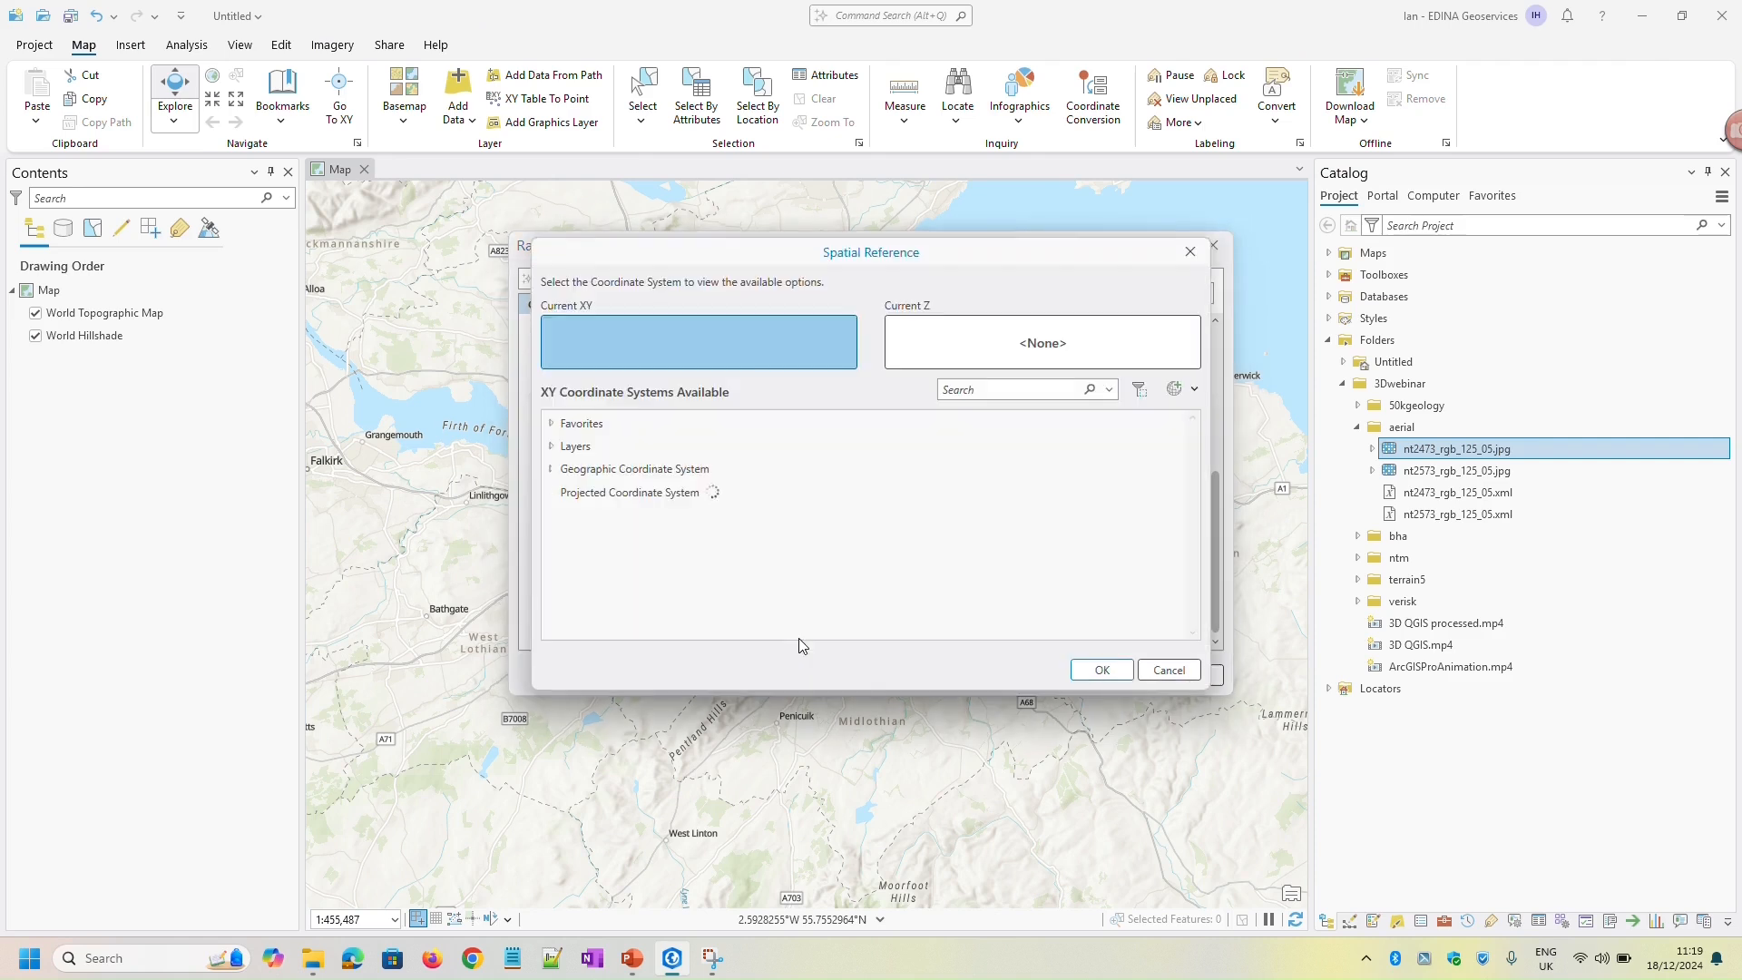
click(552, 424)
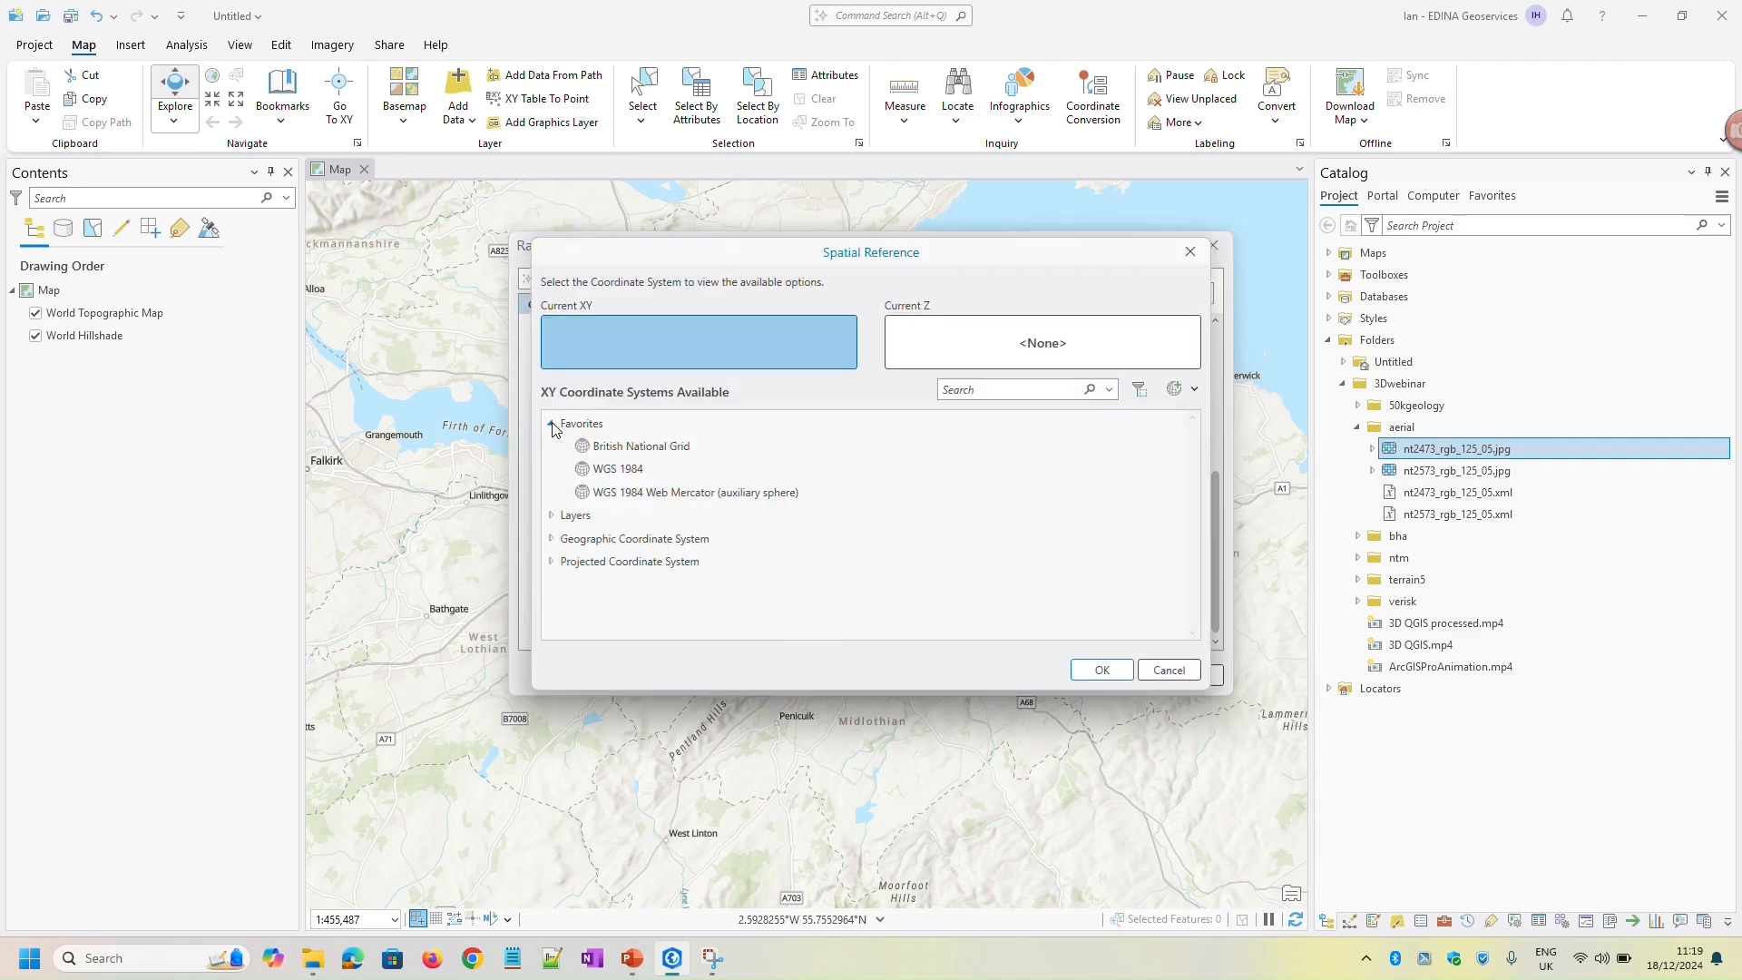
click(641, 450)
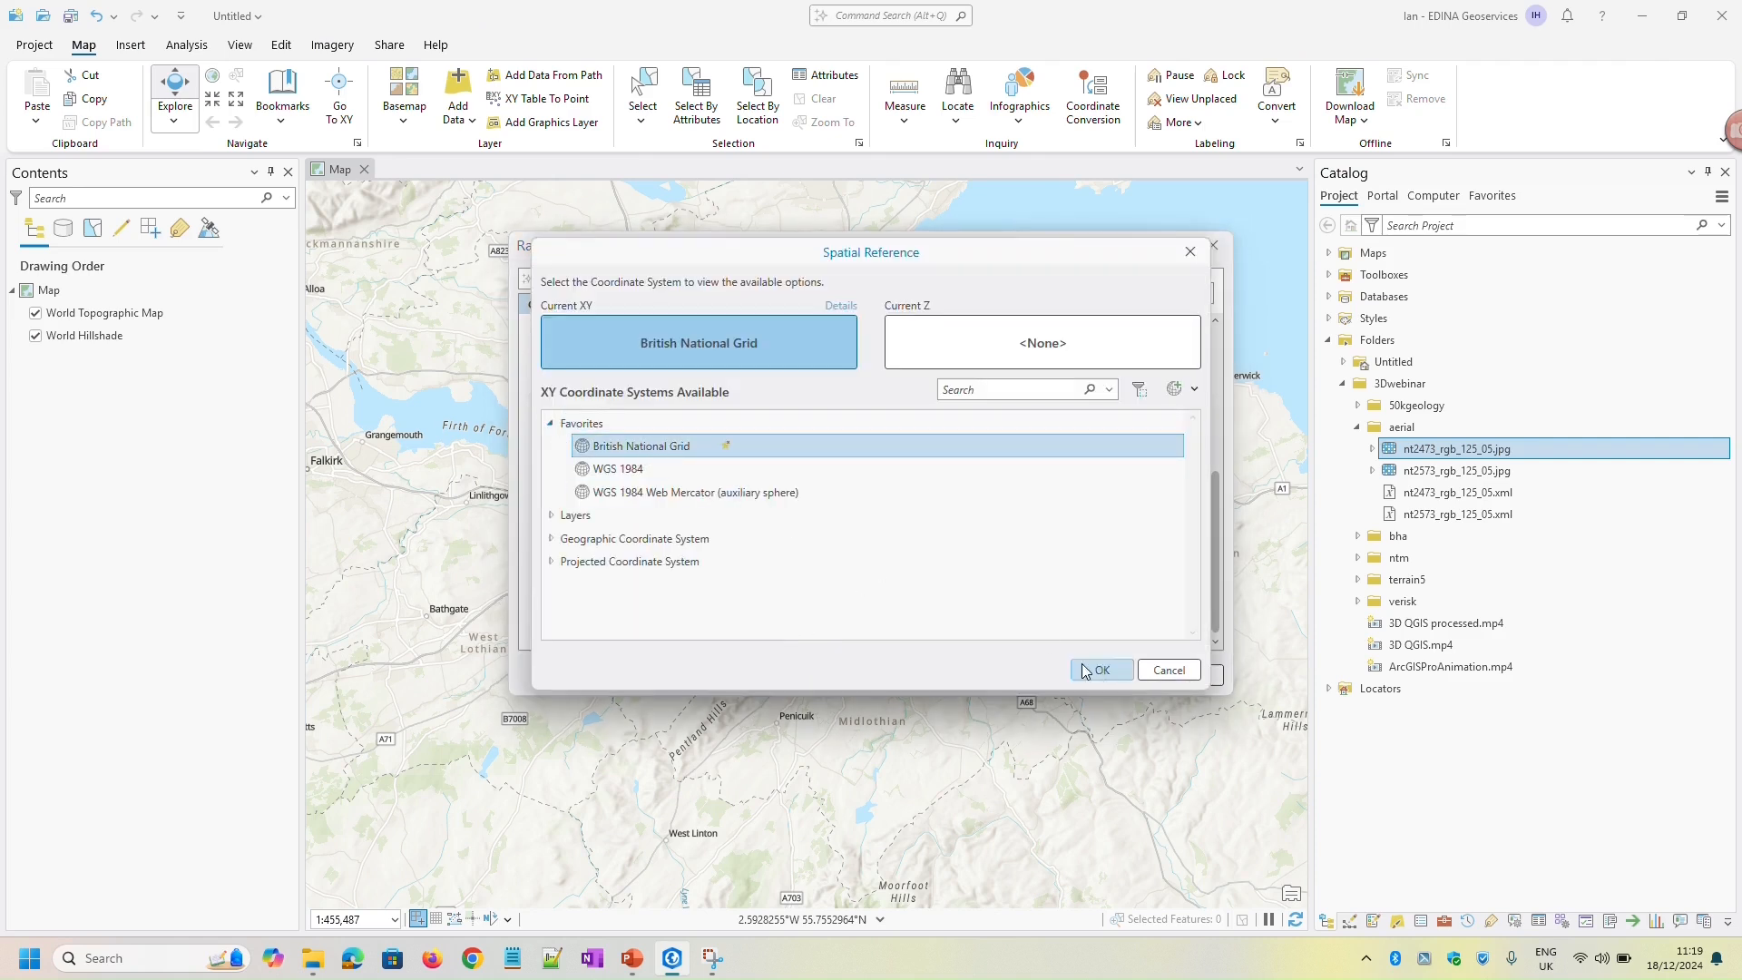
click(1113, 677)
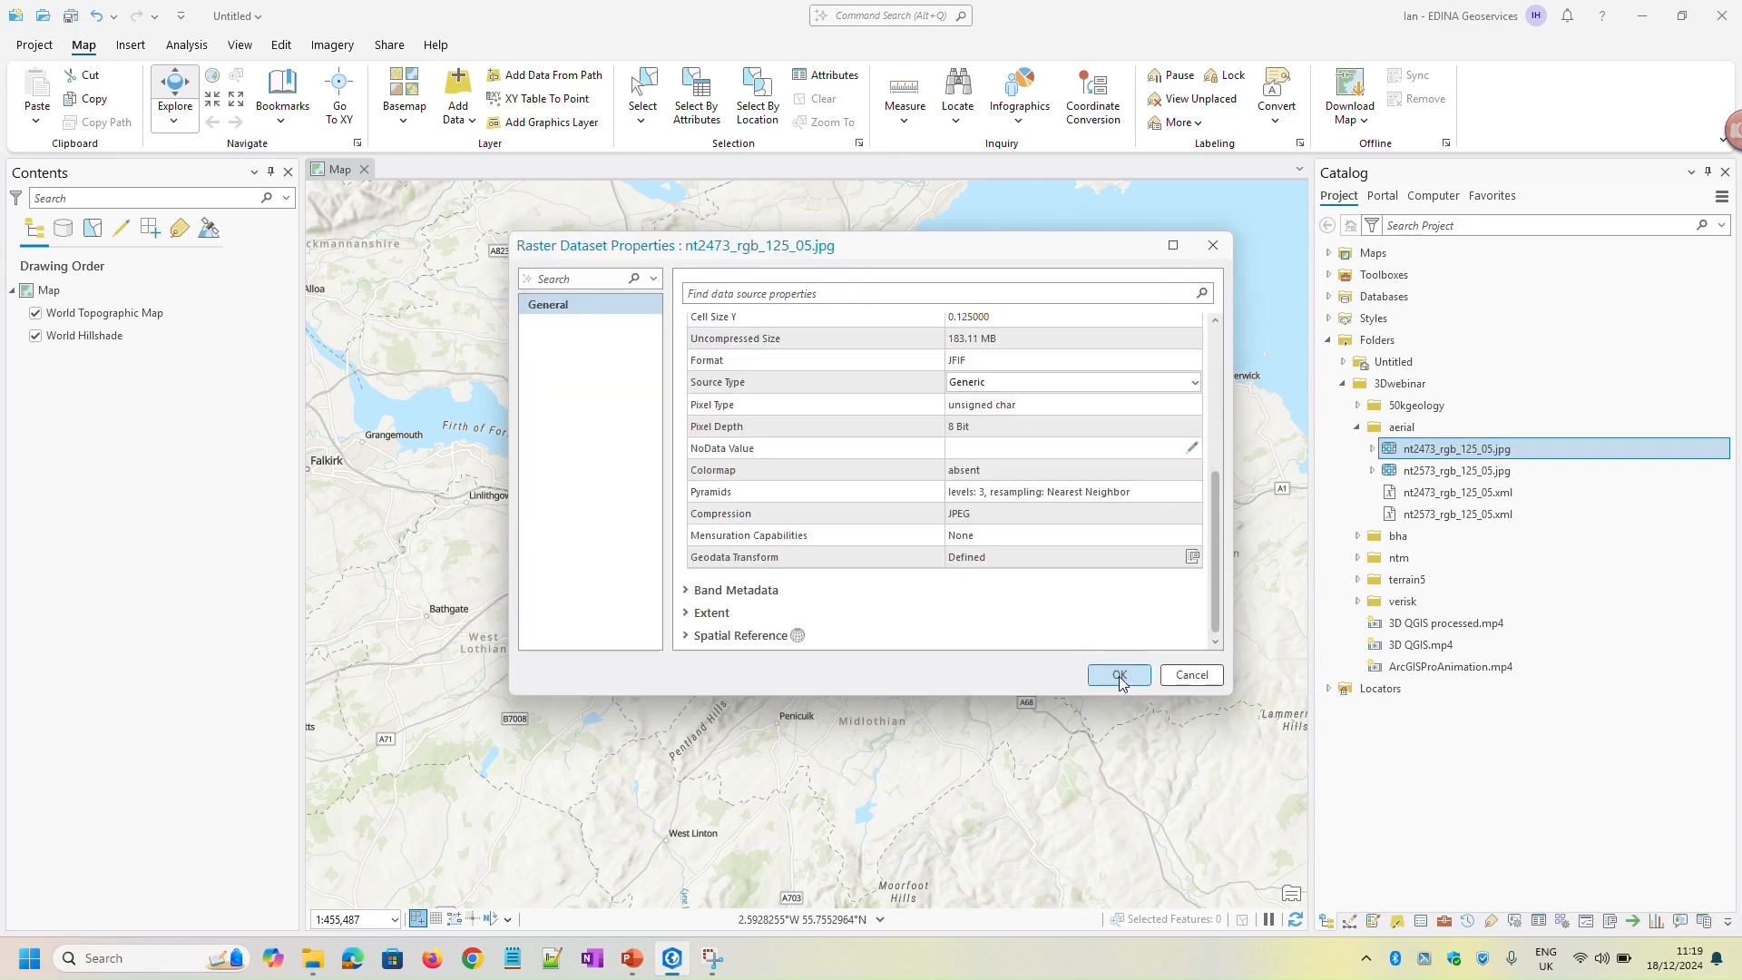
click(1114, 674)
Assign the British National Grid coordinate system to the second aerial image, nt2573_rgb_125_05.jpg
right_click(1431, 472)
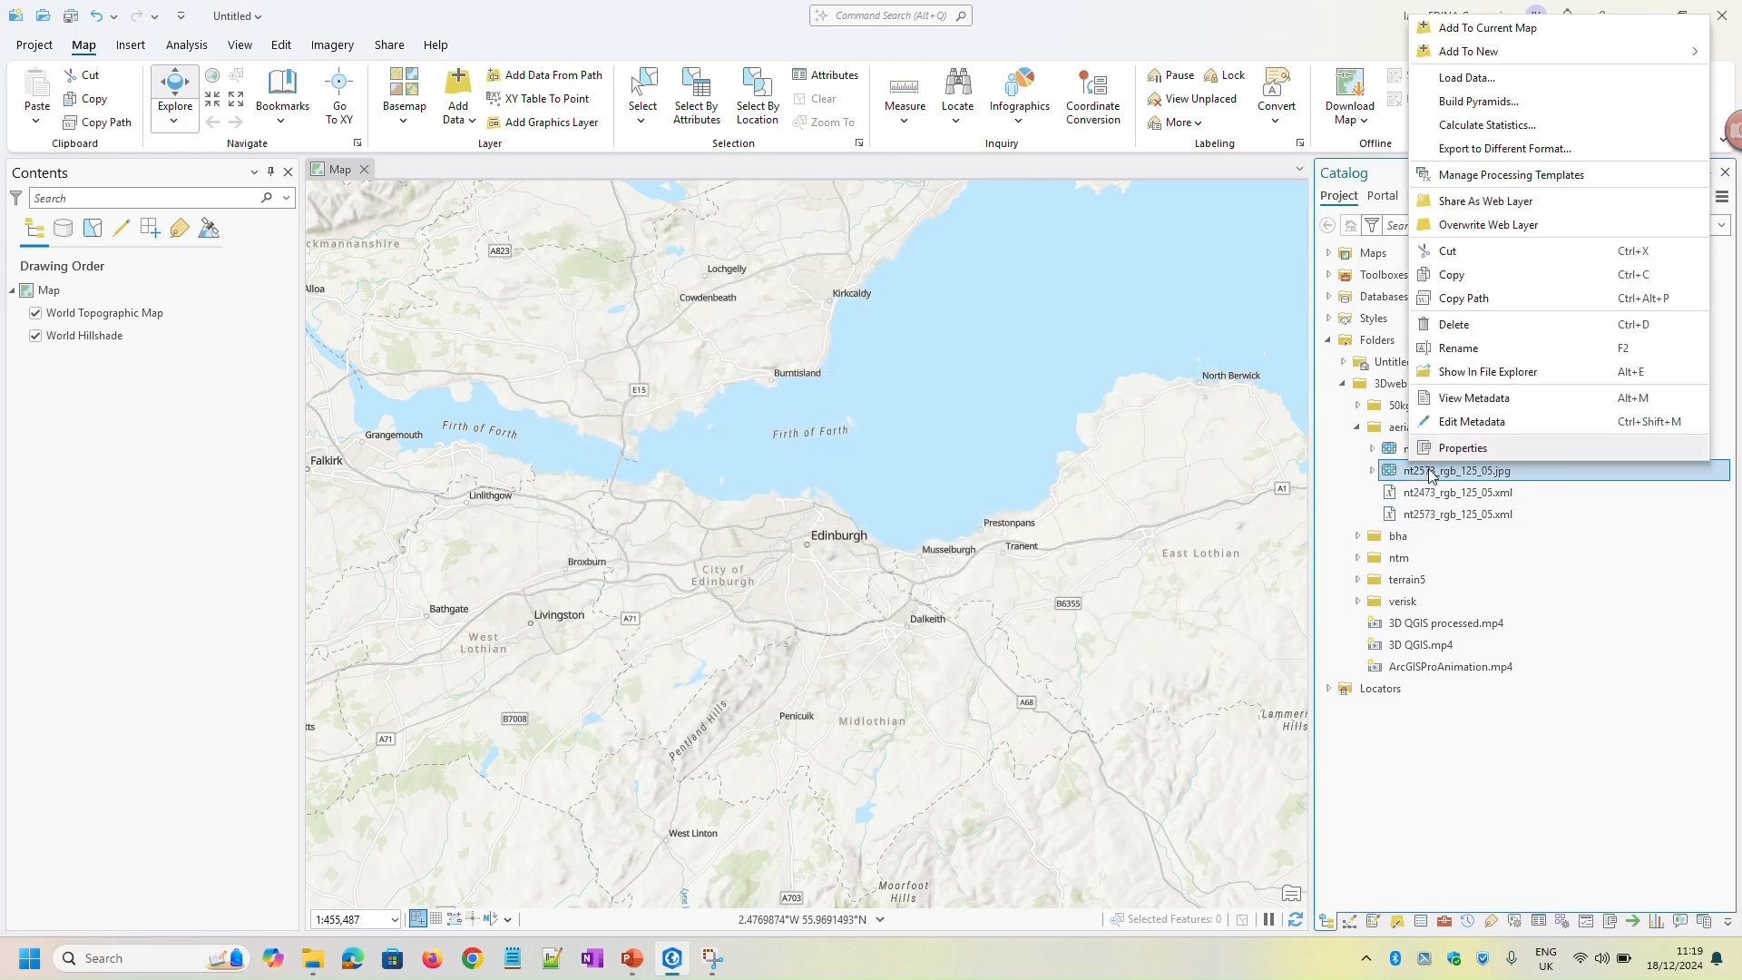
click(1455, 448)
scroll(811, 470, down, 5)
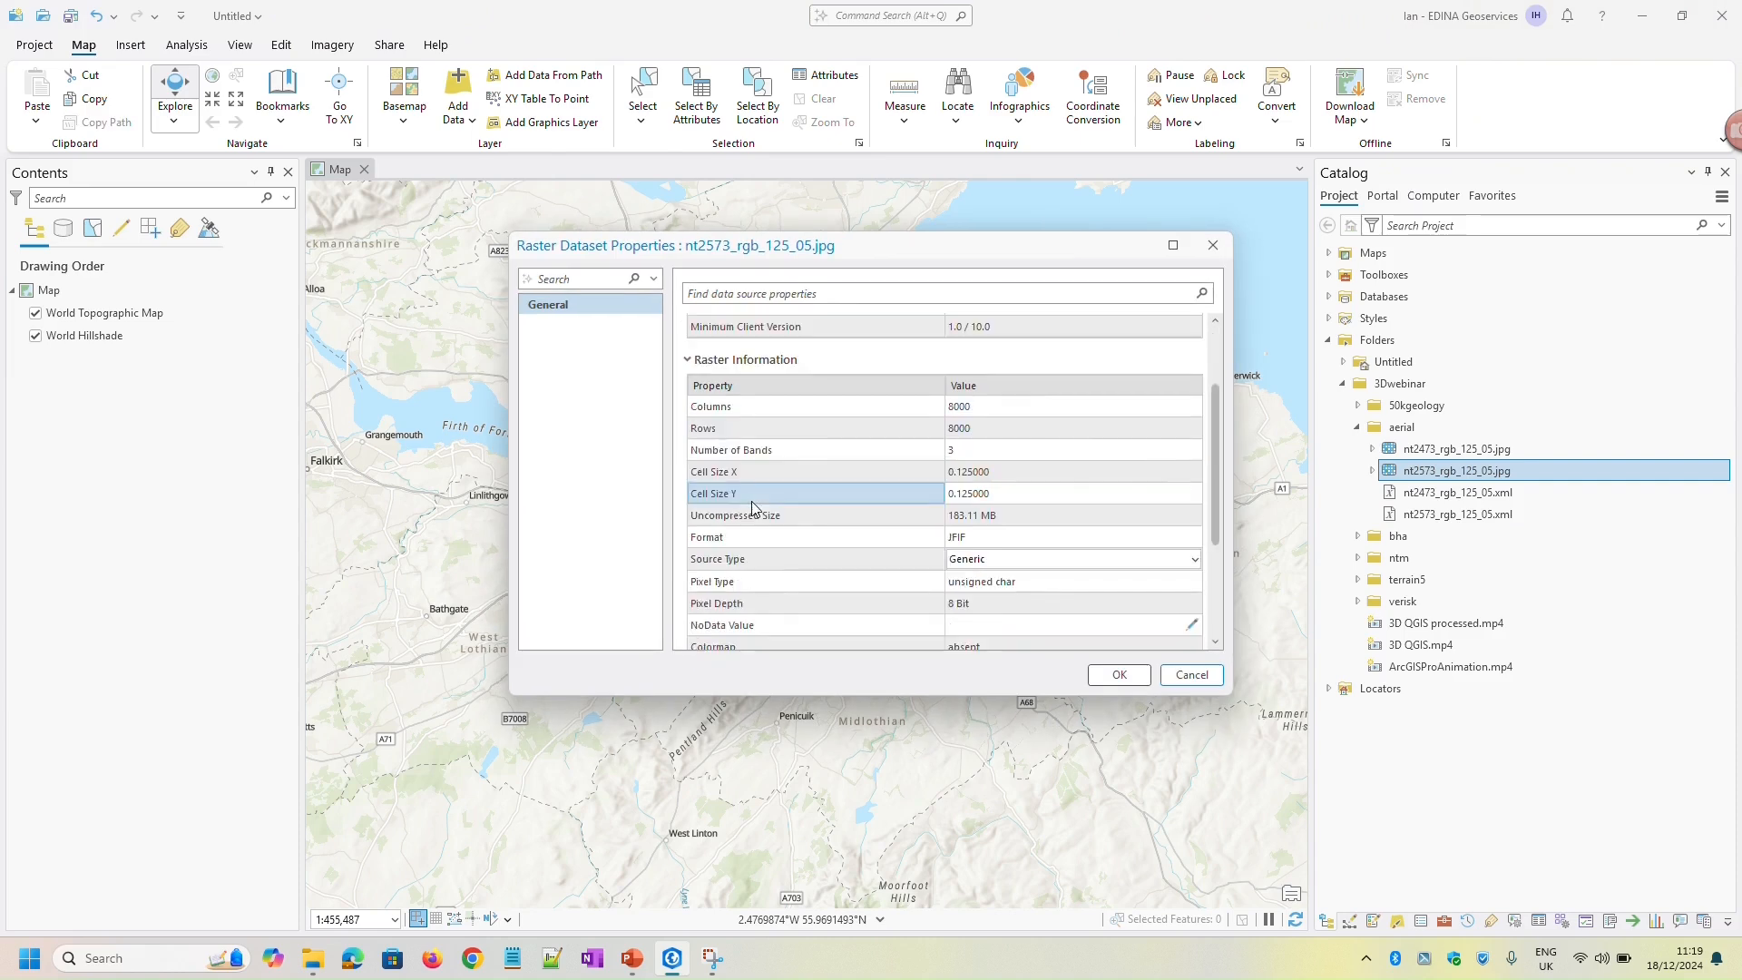
click(798, 636)
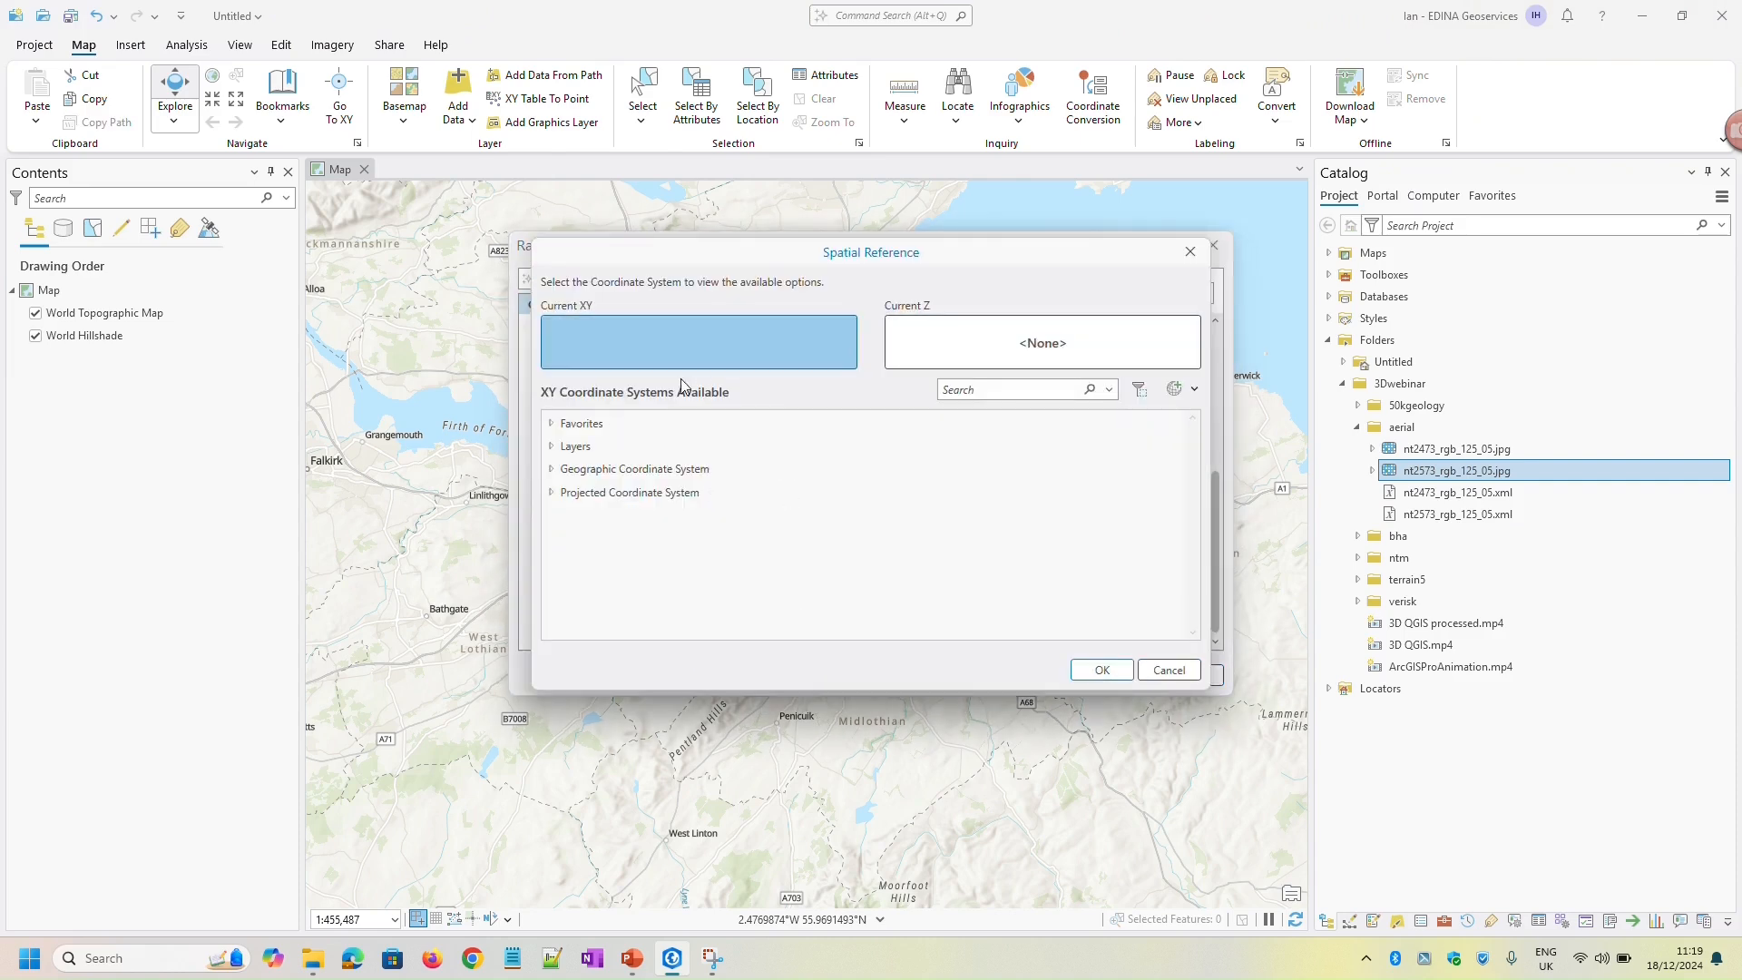
click(552, 425)
click(634, 447)
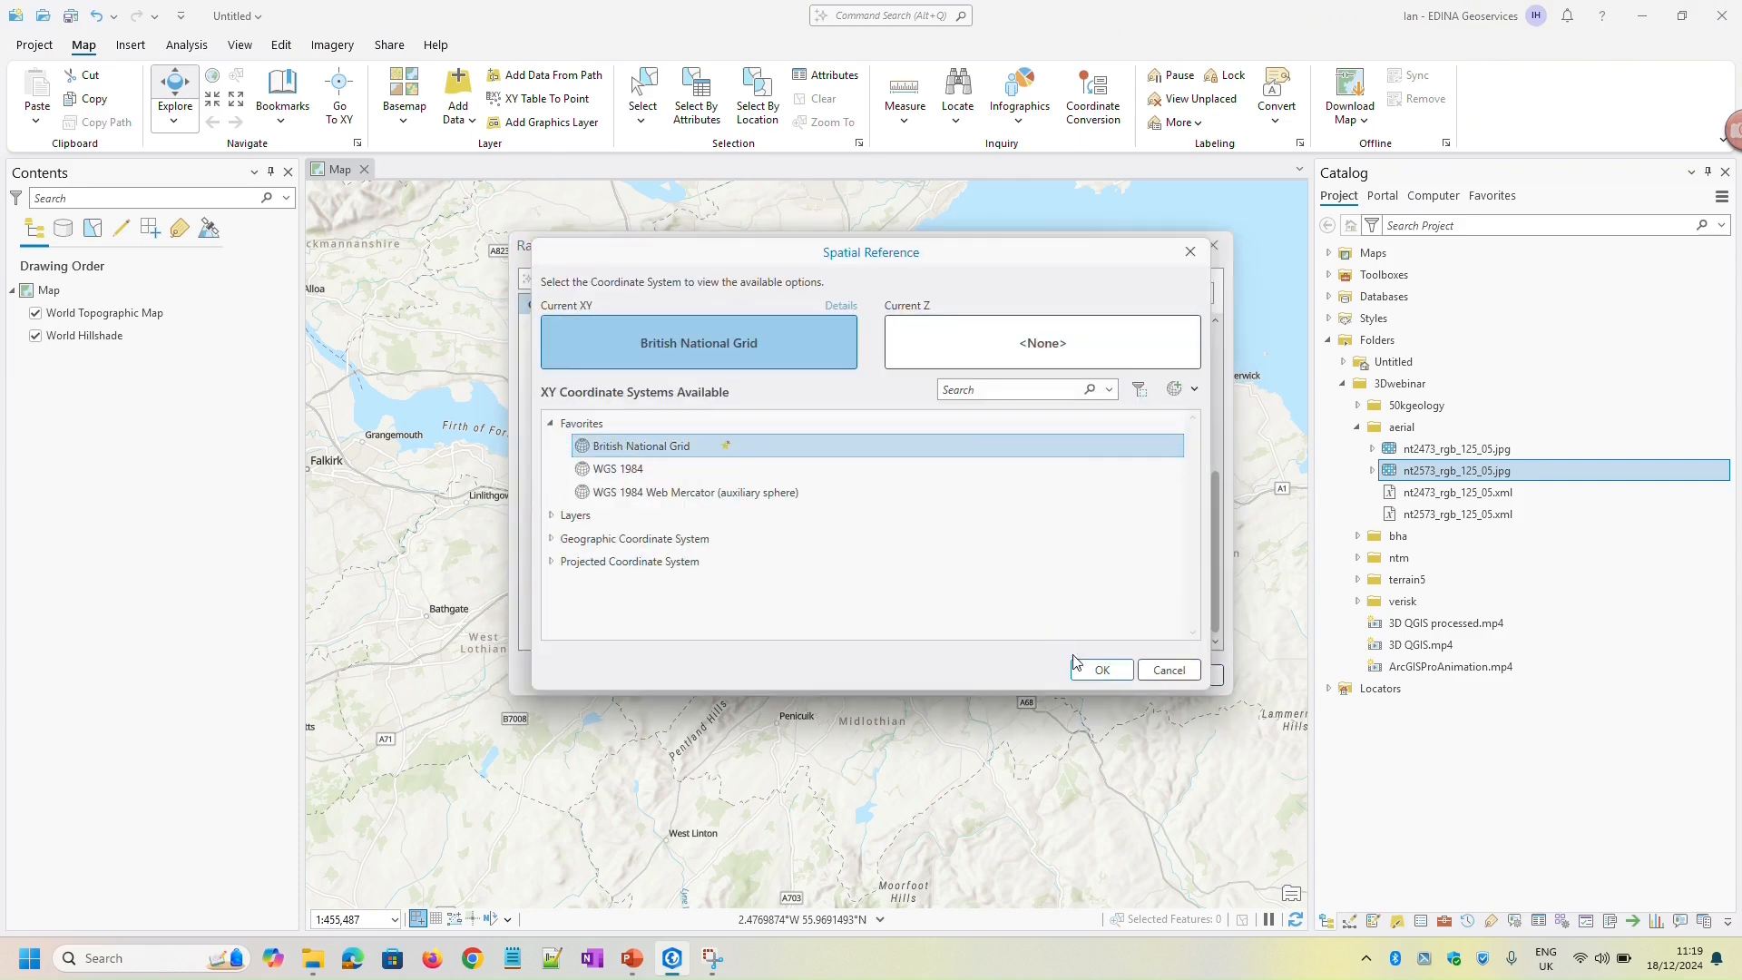
click(1098, 670)
click(1116, 672)
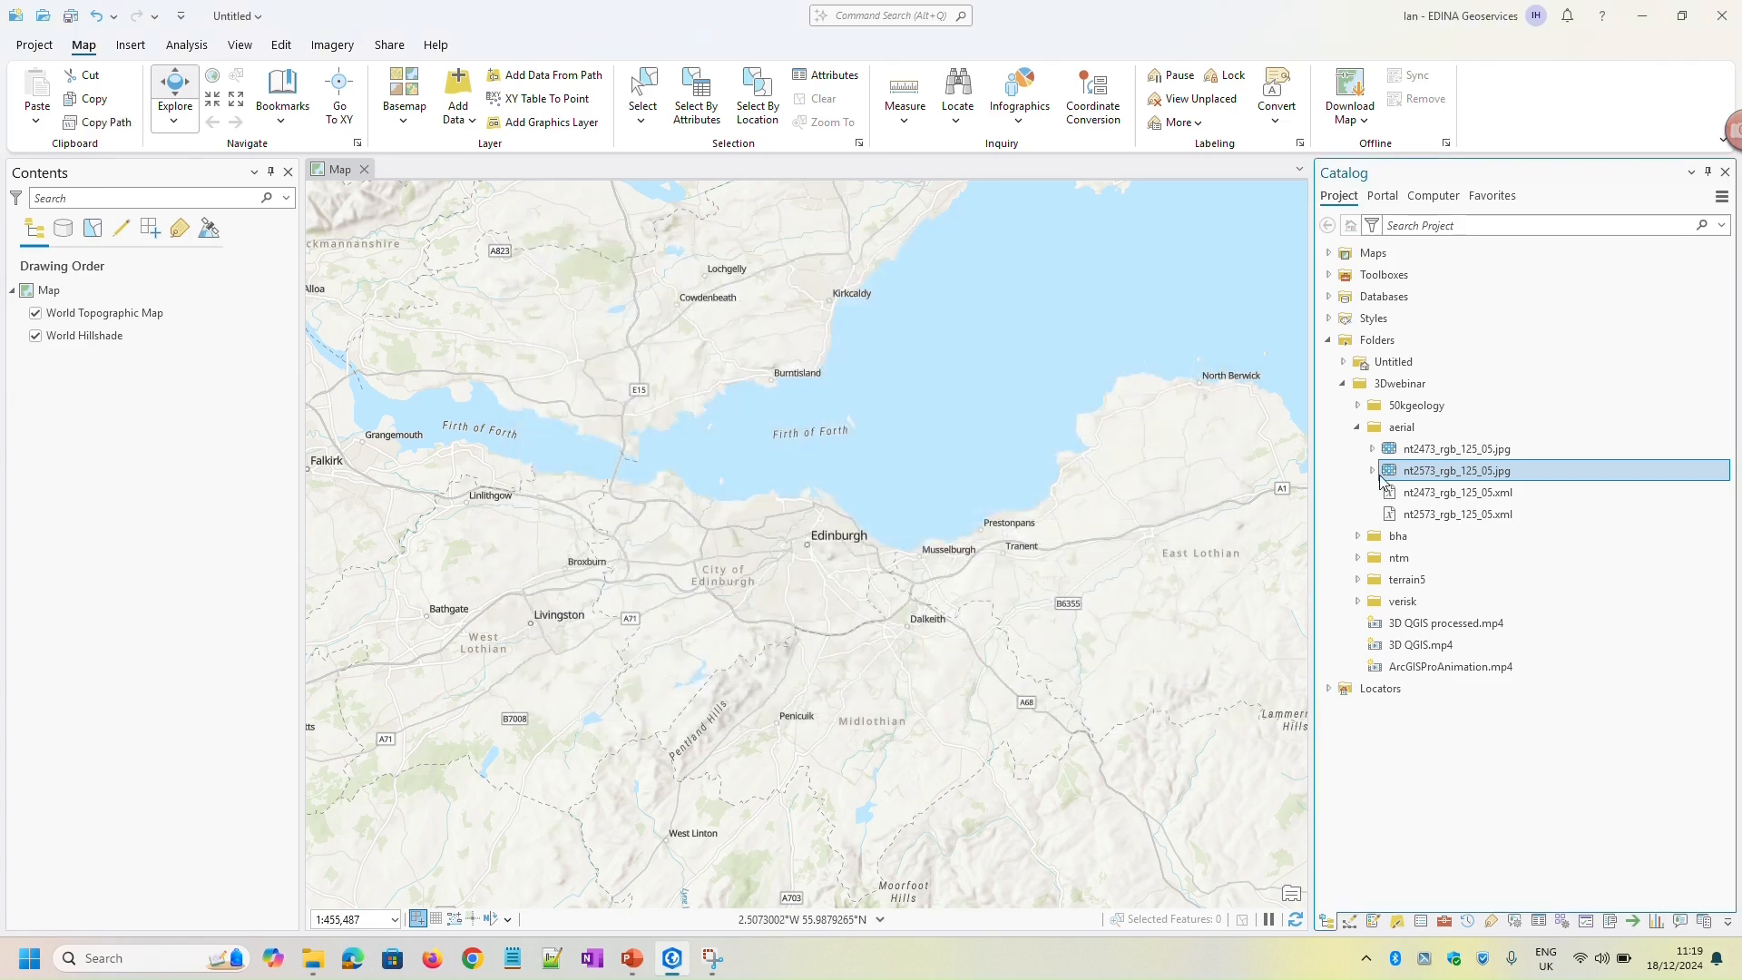
Add both aerial images, nt2473_rgb_125_05.jpg and nt2573_rgb_125_05.jpg, to the current map together
ctrl+click(1421, 453)
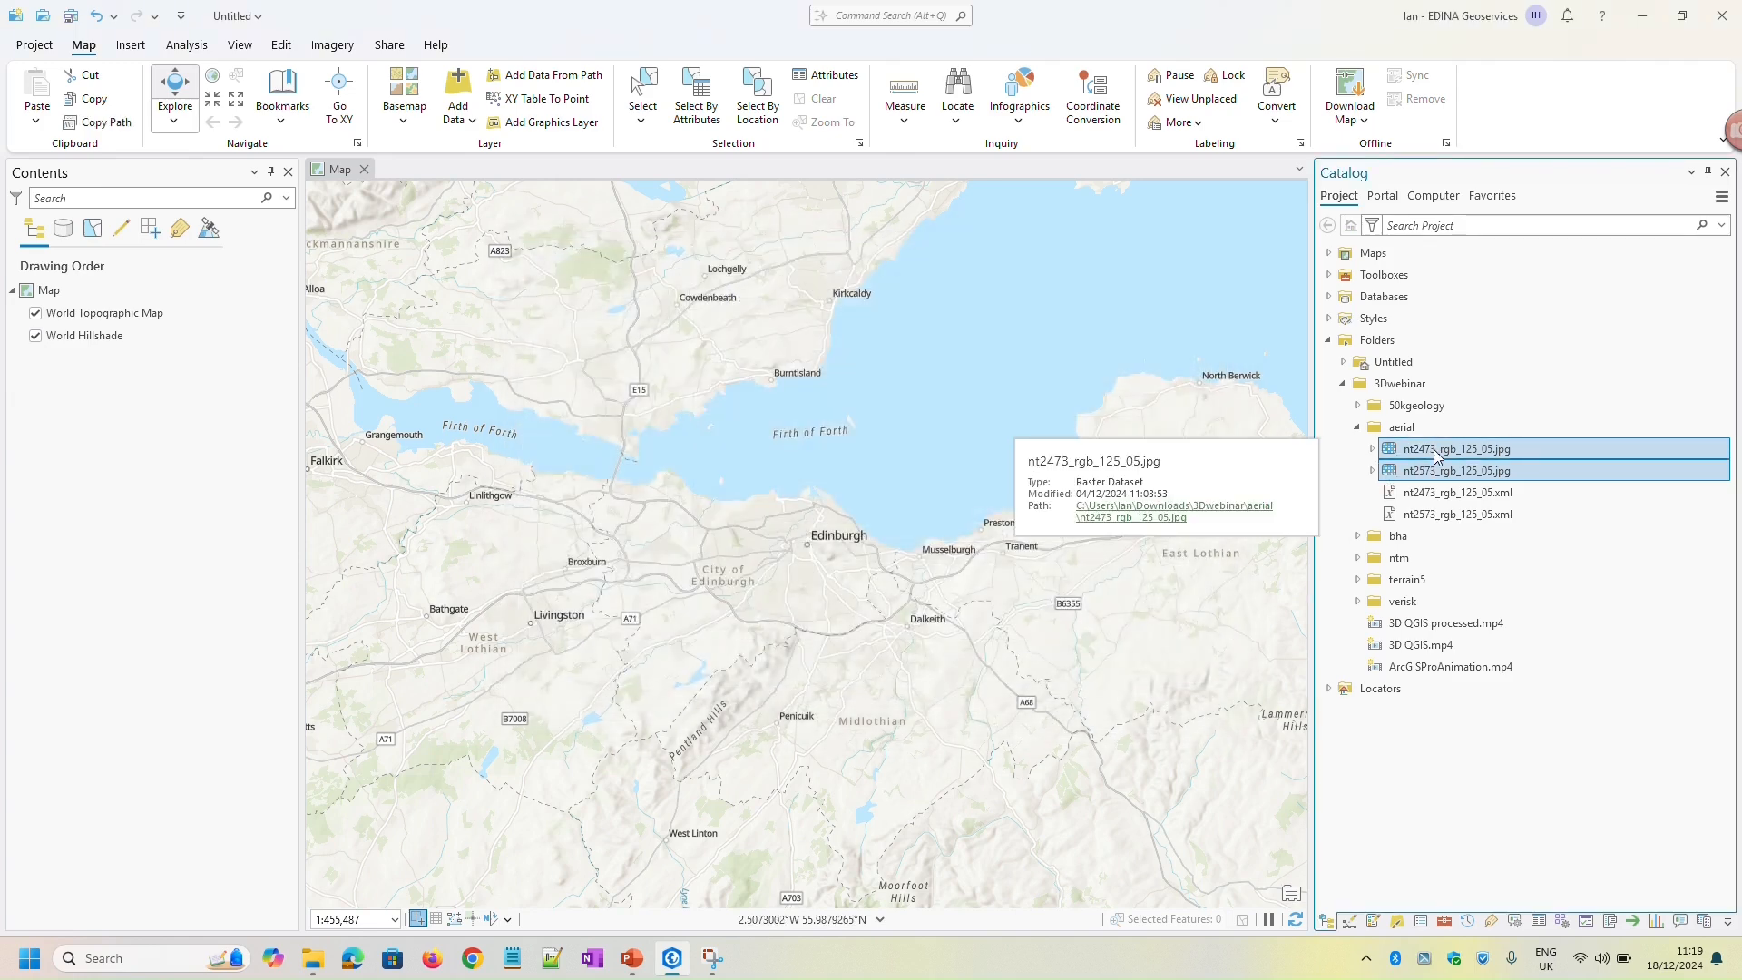
right_click(1420, 454)
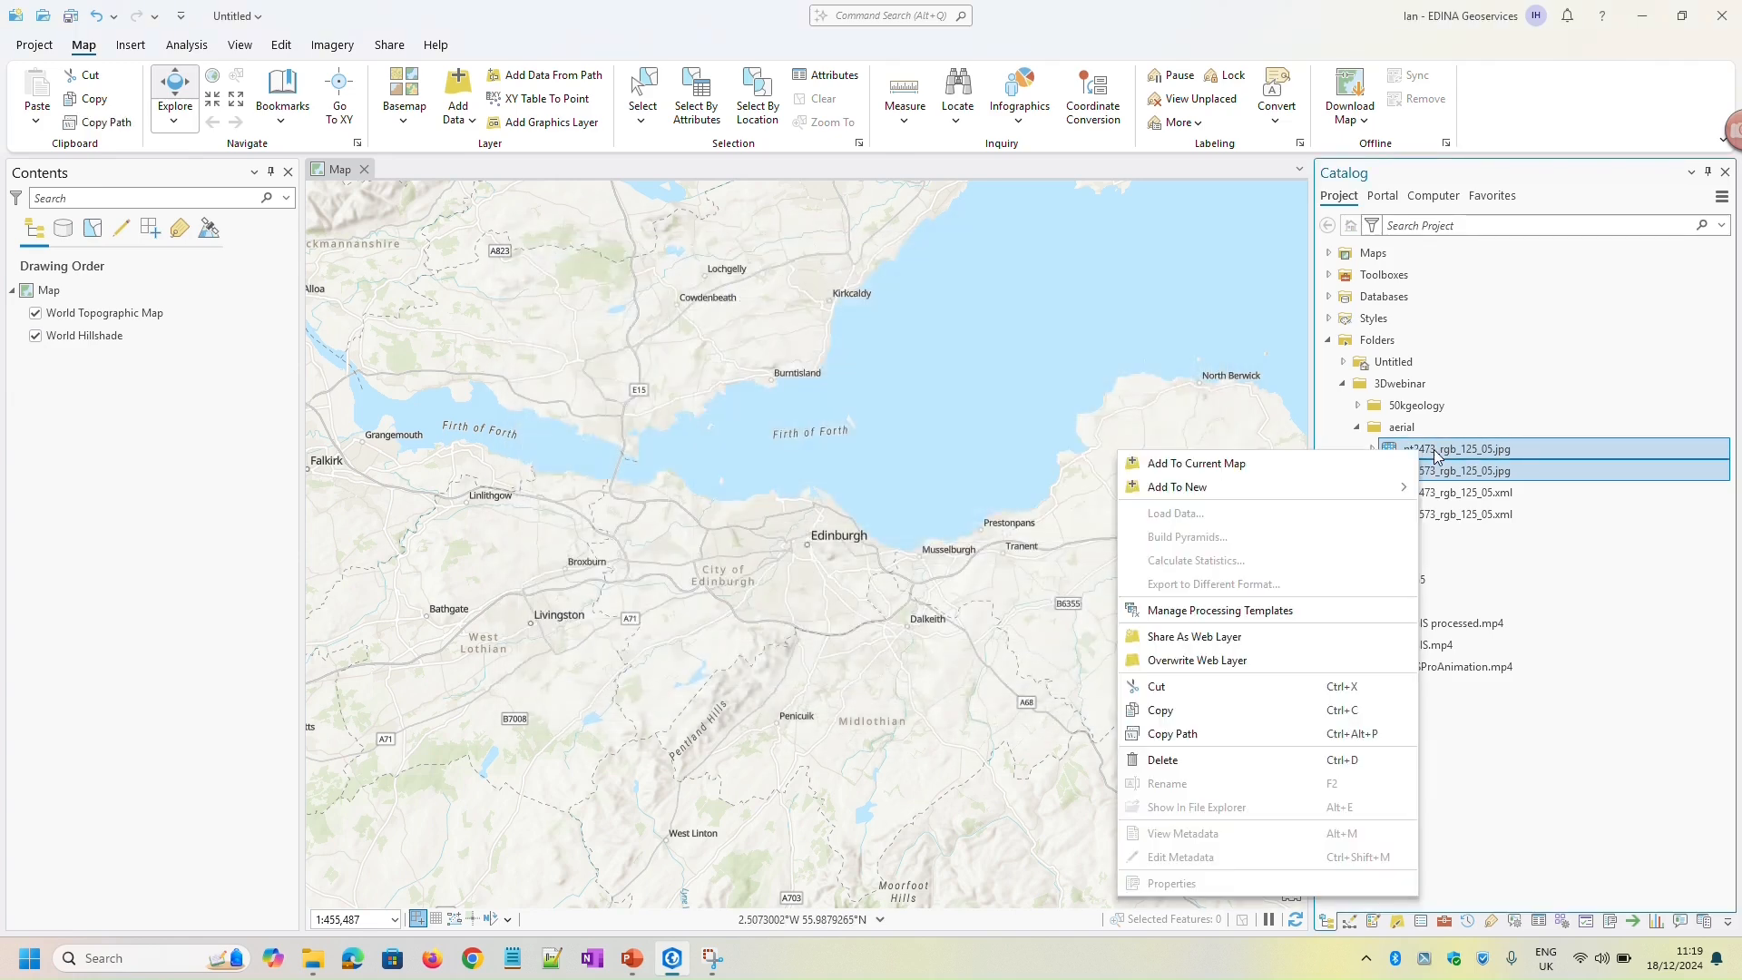
click(1244, 465)
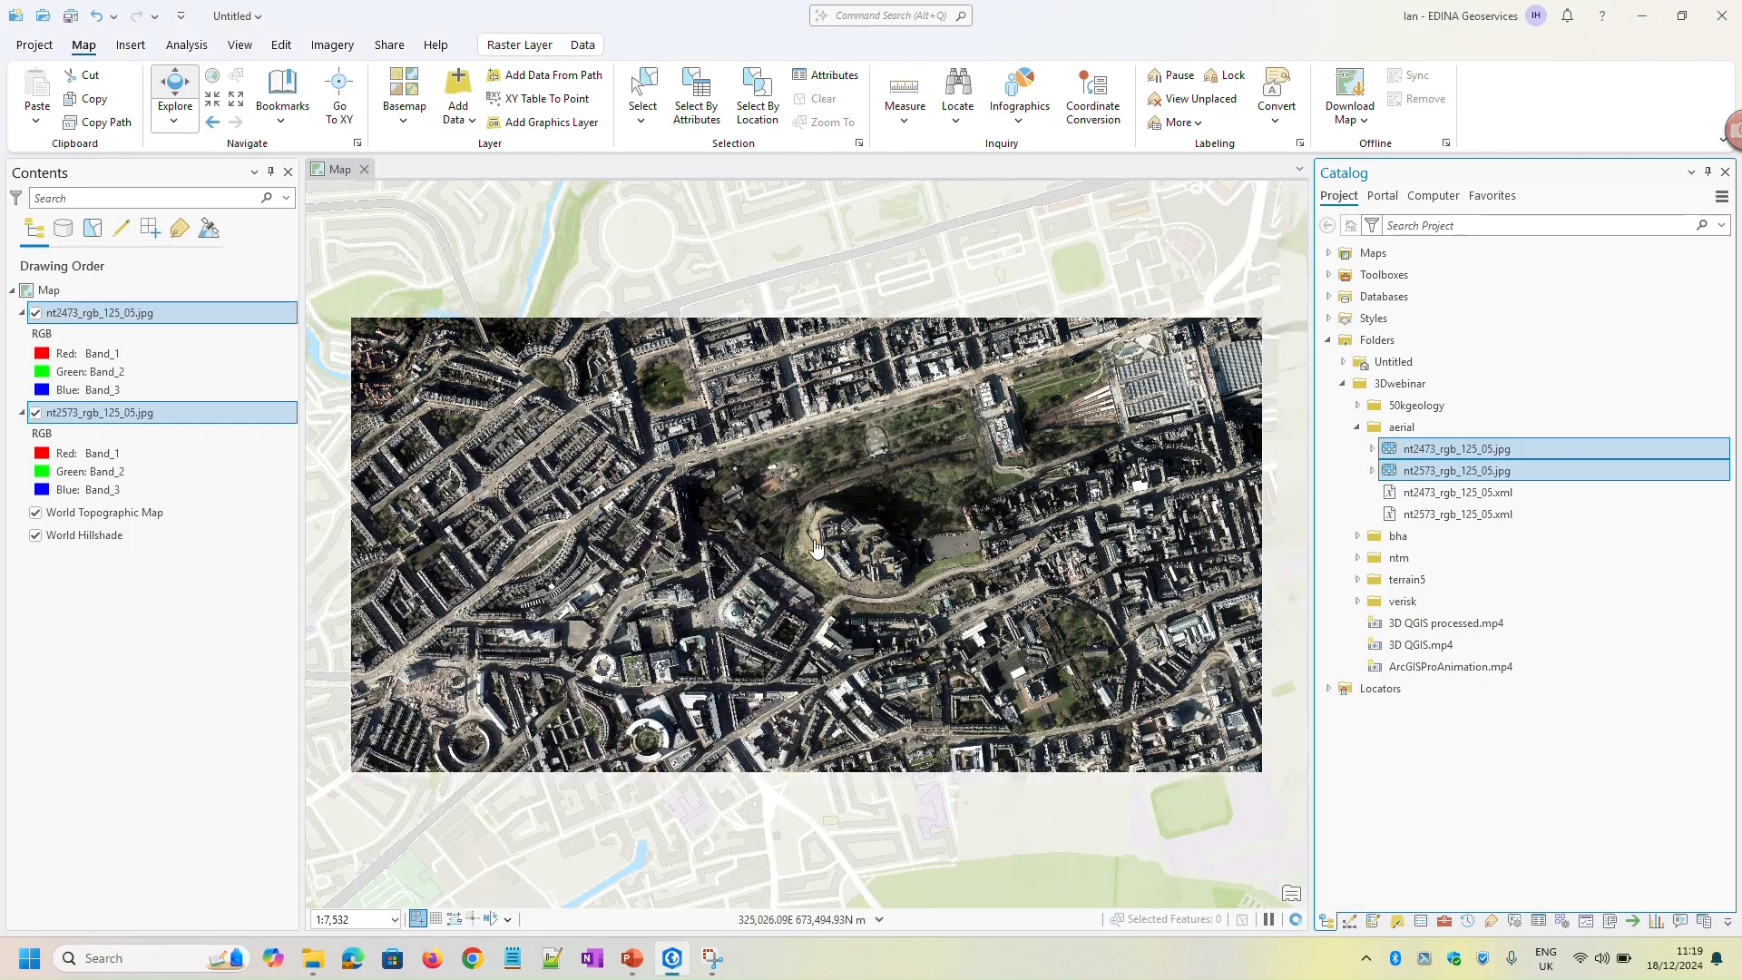
Examine the location and coverage of the aerial tiles on the basemap, switching the nt2473 layer off and back on
scroll(815, 548, down, 5)
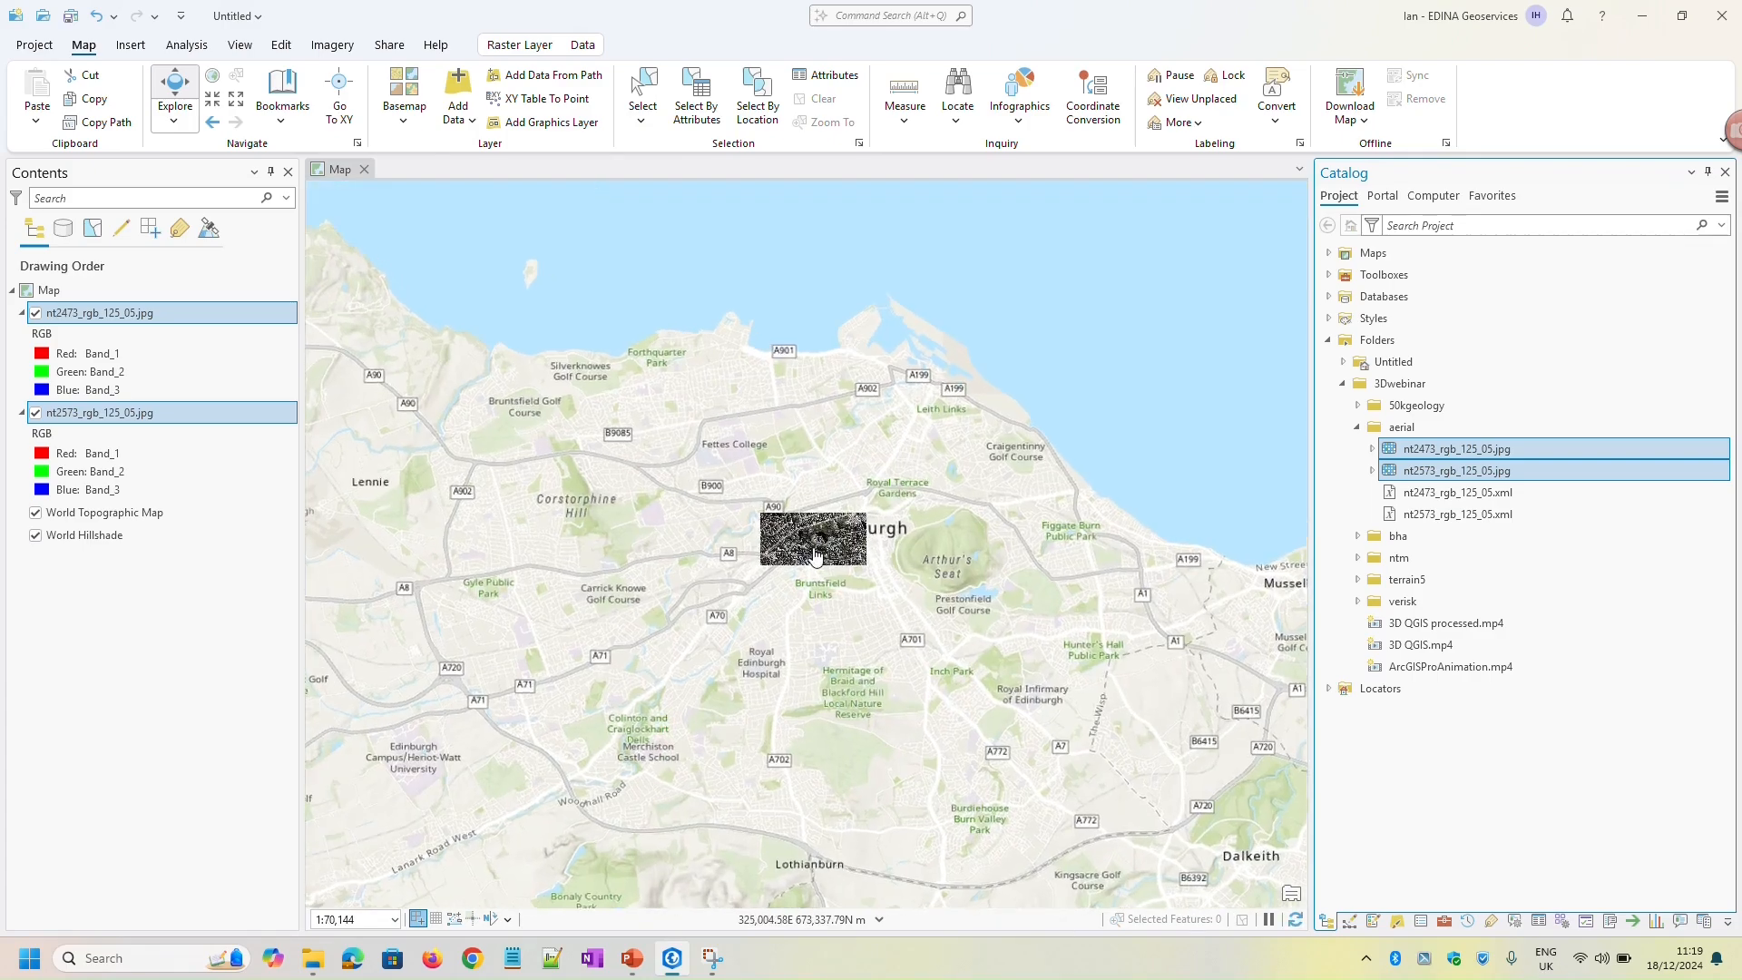
scroll(815, 554, up, 4)
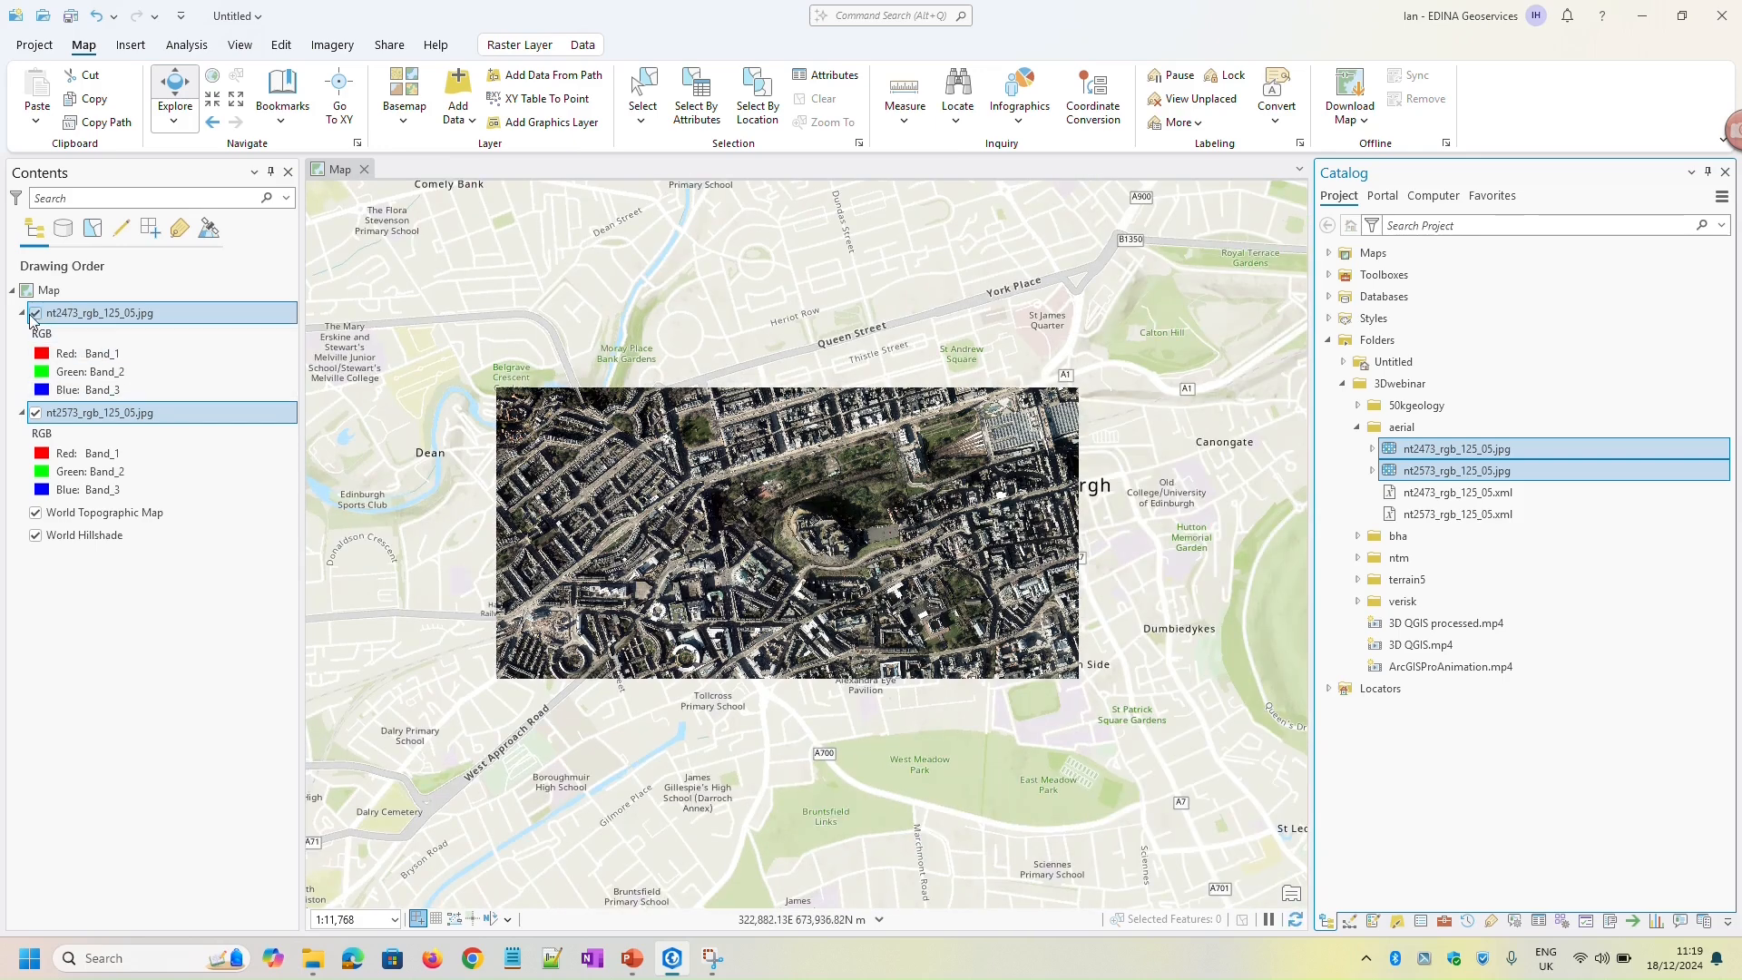
click(34, 314)
click(37, 413)
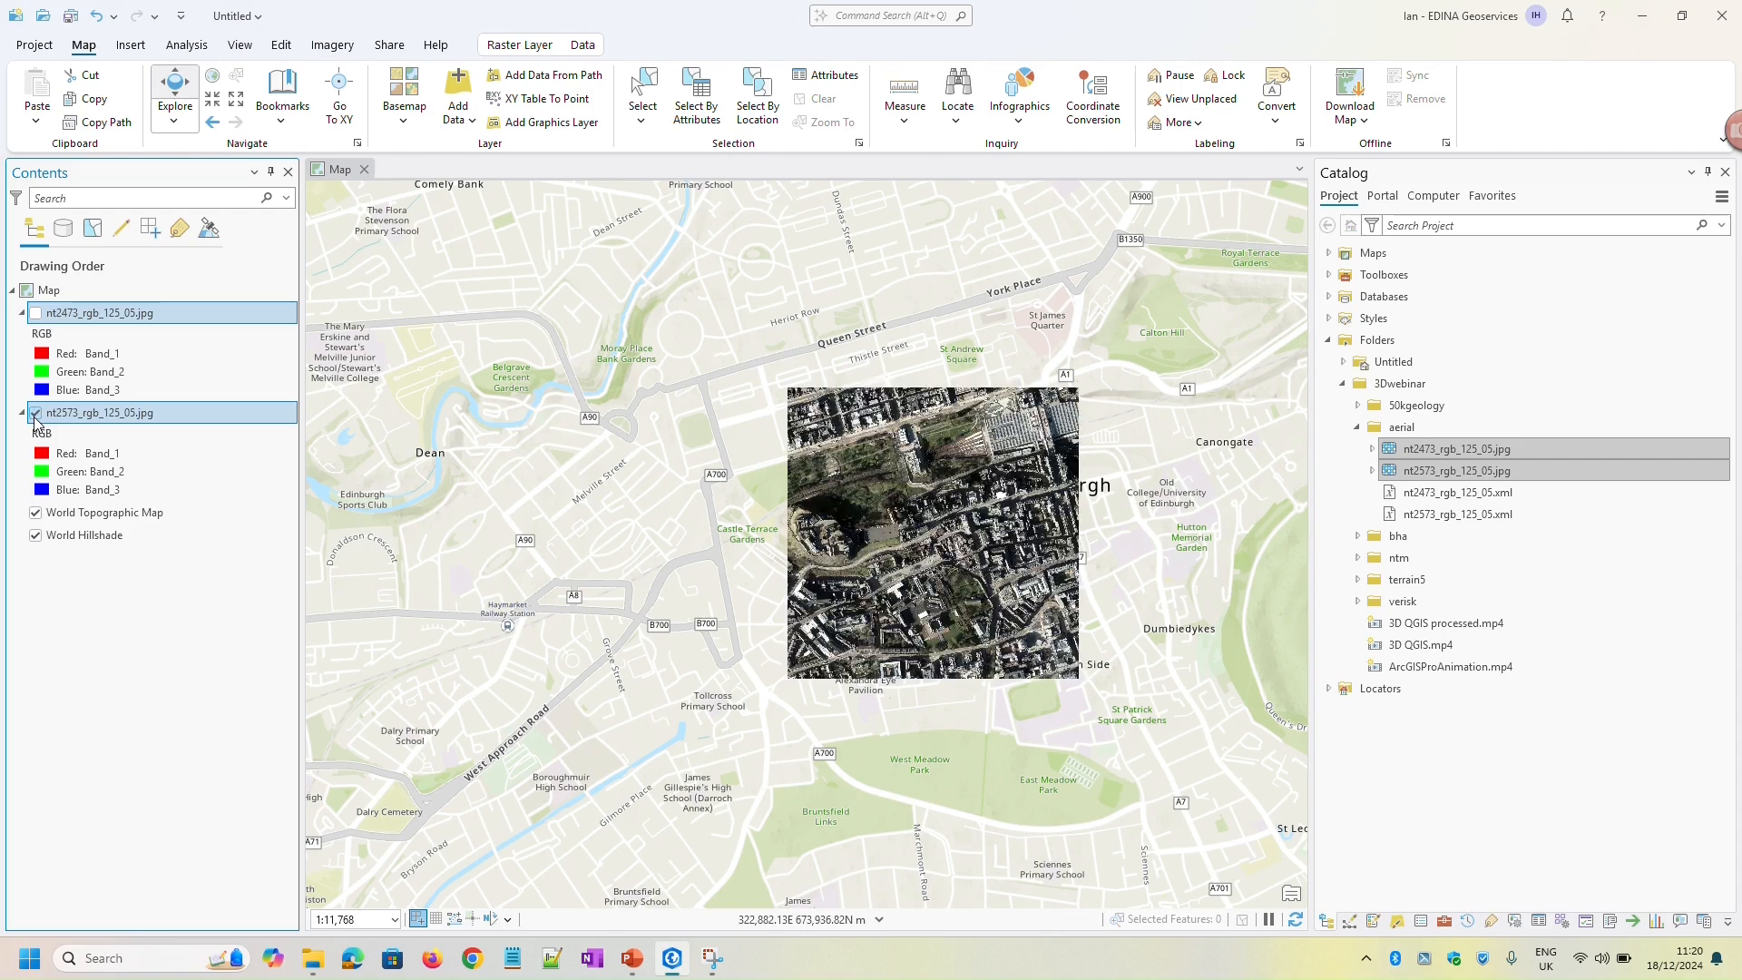
click(35, 314)
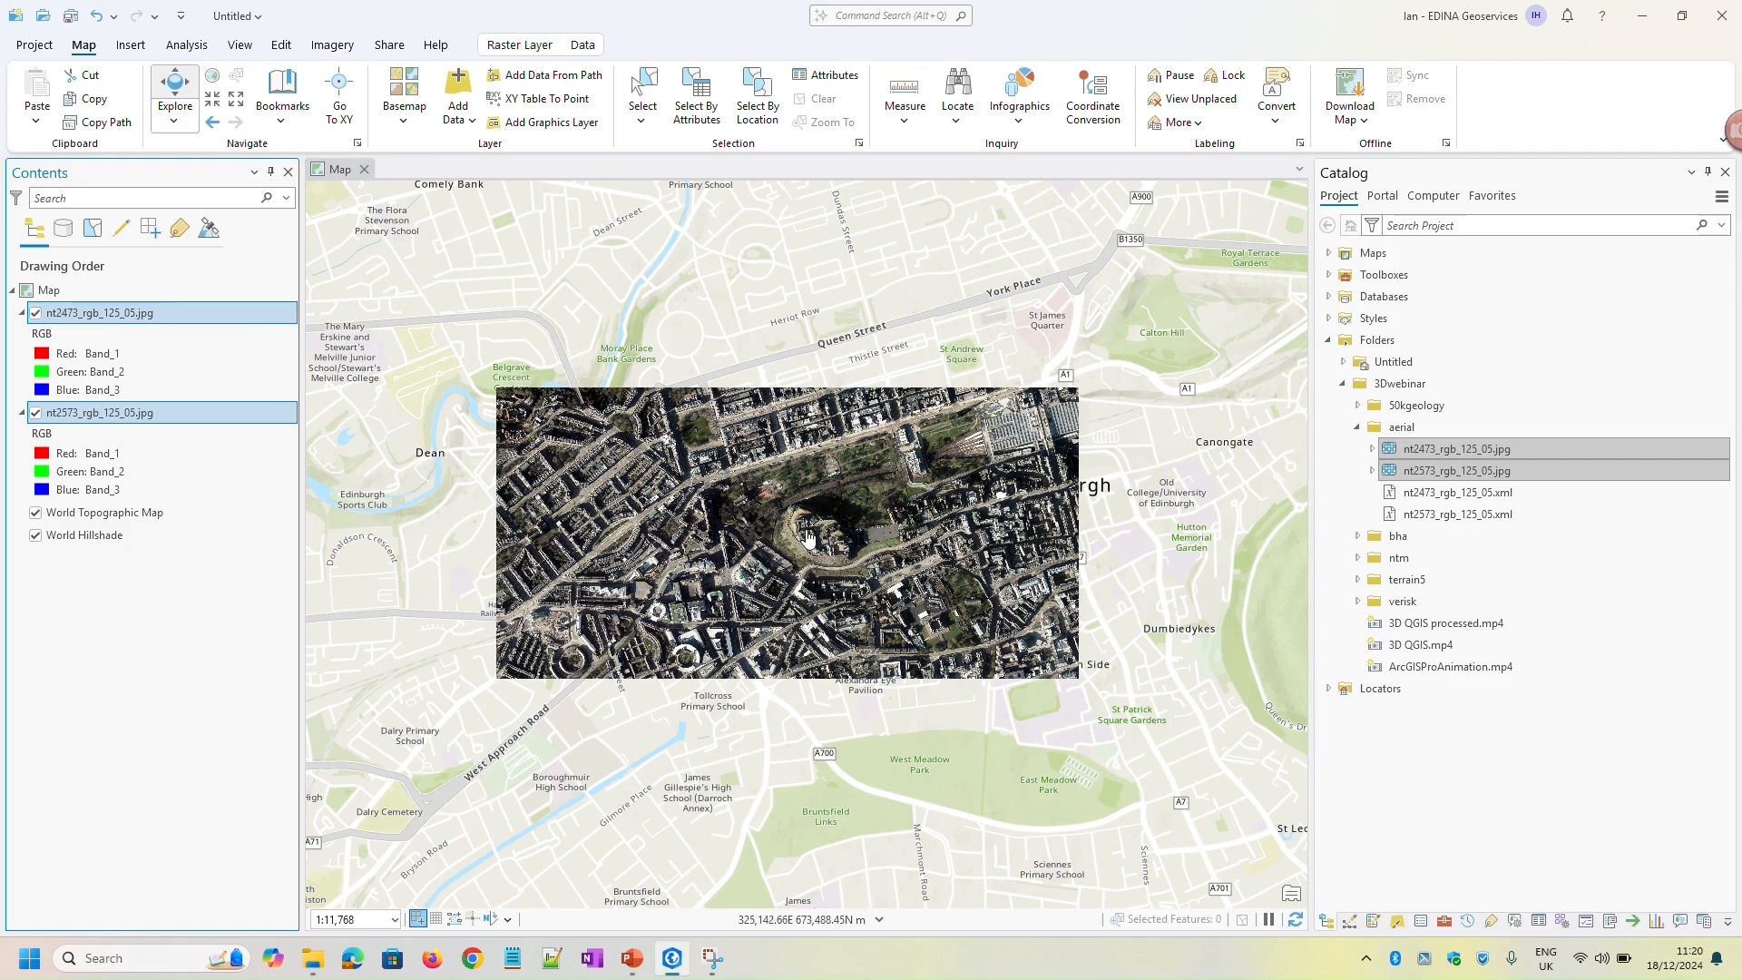
drag(801, 531, 876, 531)
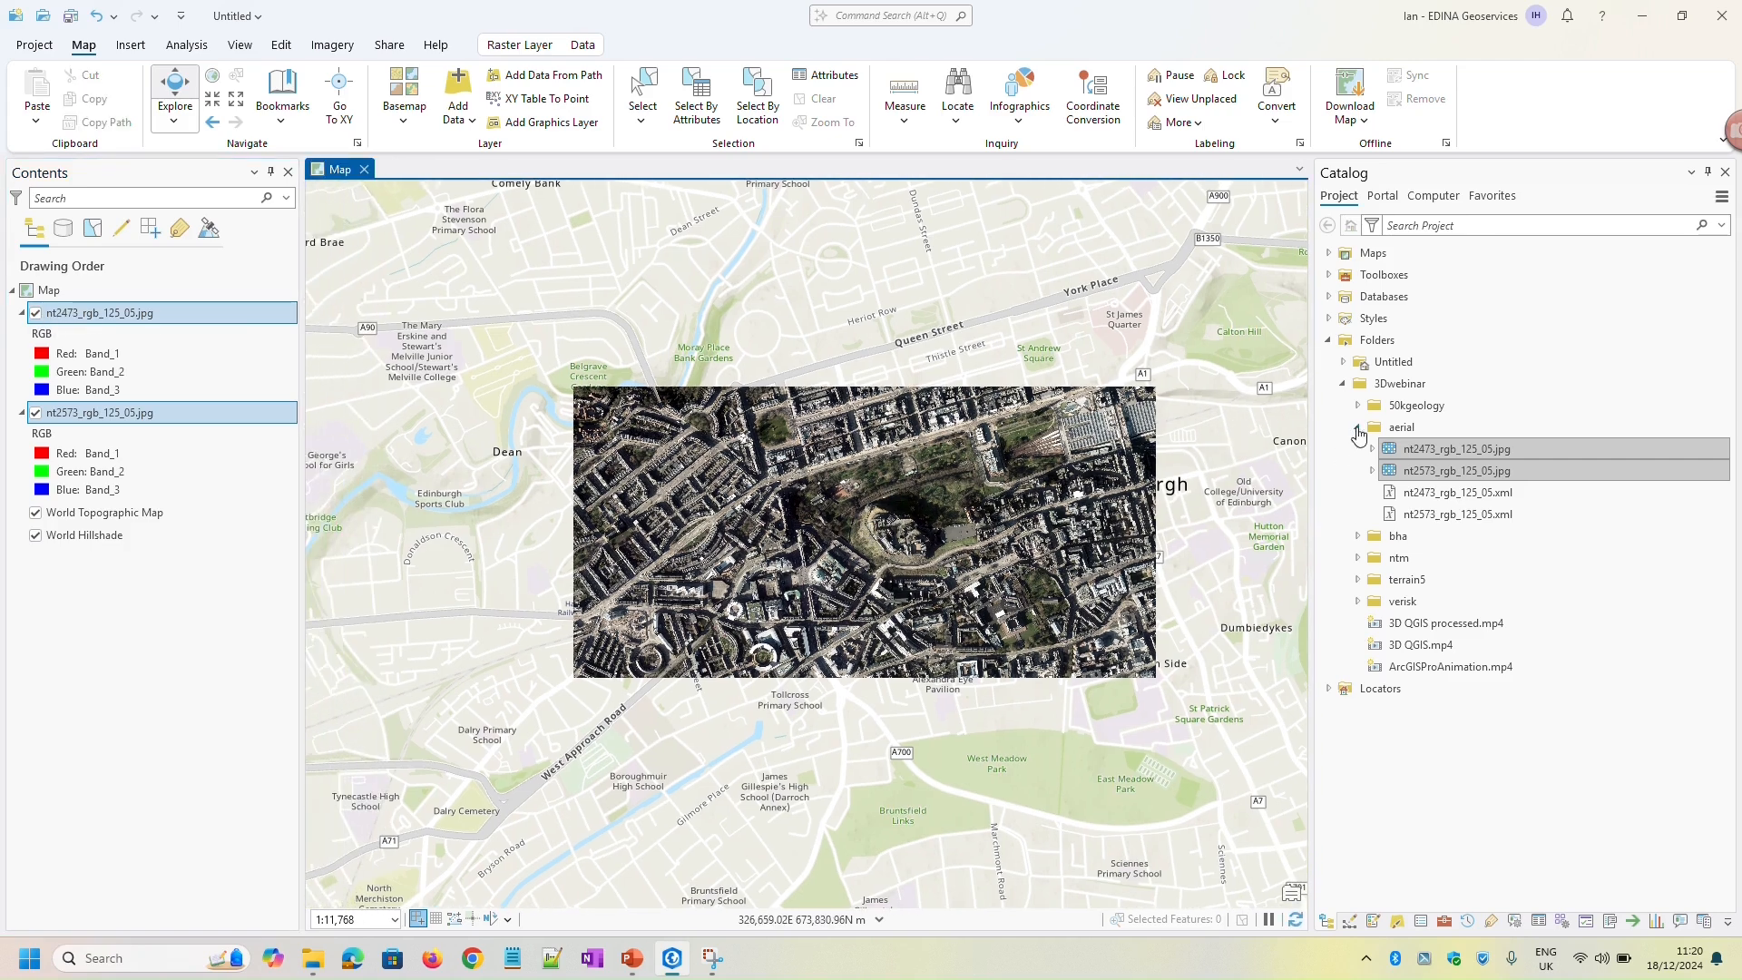
Add the bedrock geology layer sc032e_edinburgh_bedrock.lyr from the 50kgeology folder of 3Dwebinar to the current map
click(1359, 427)
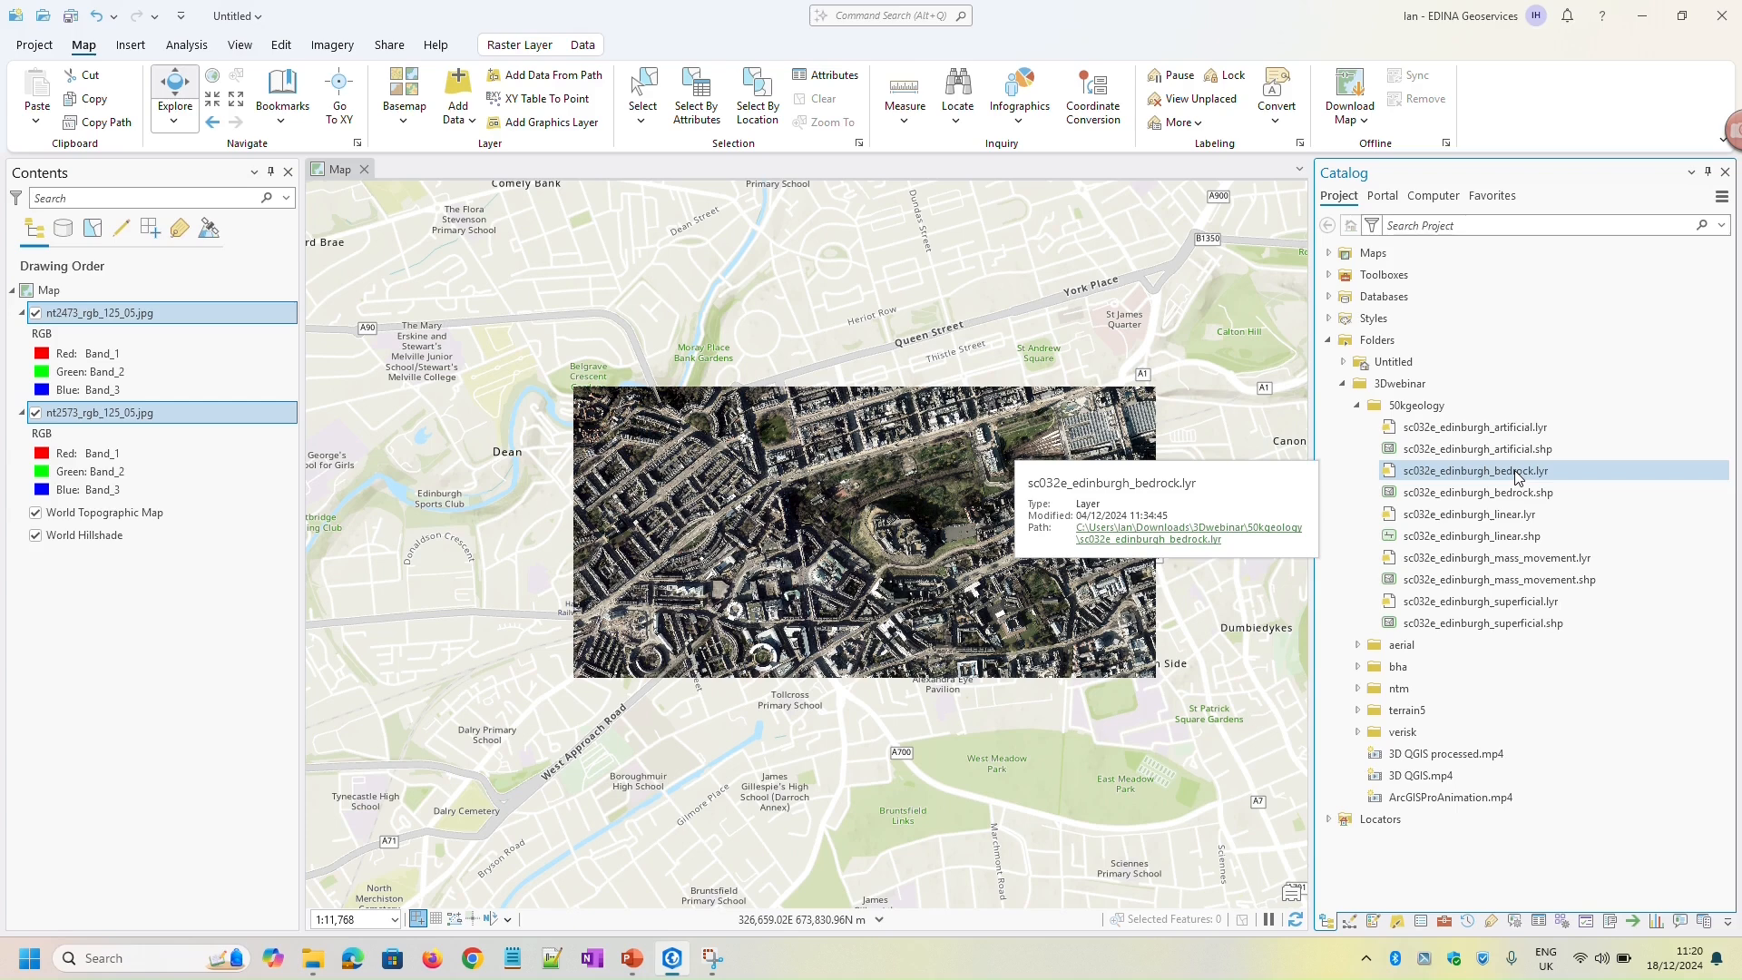
right_click(1449, 474)
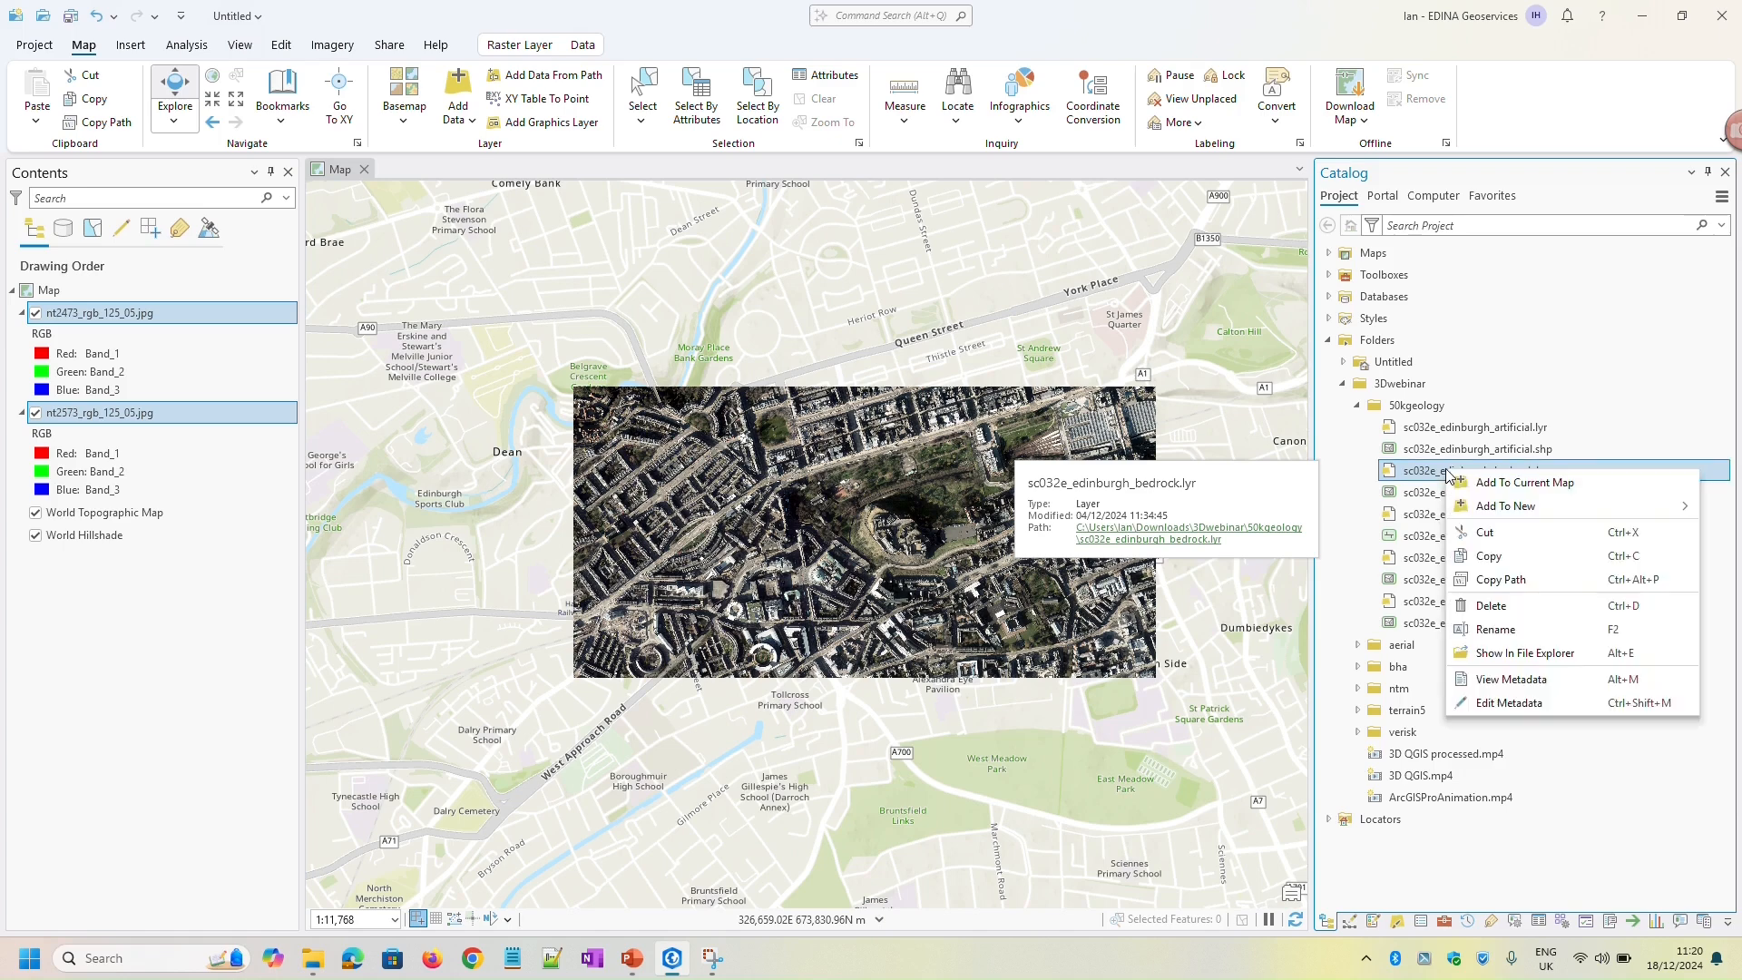
click(1491, 480)
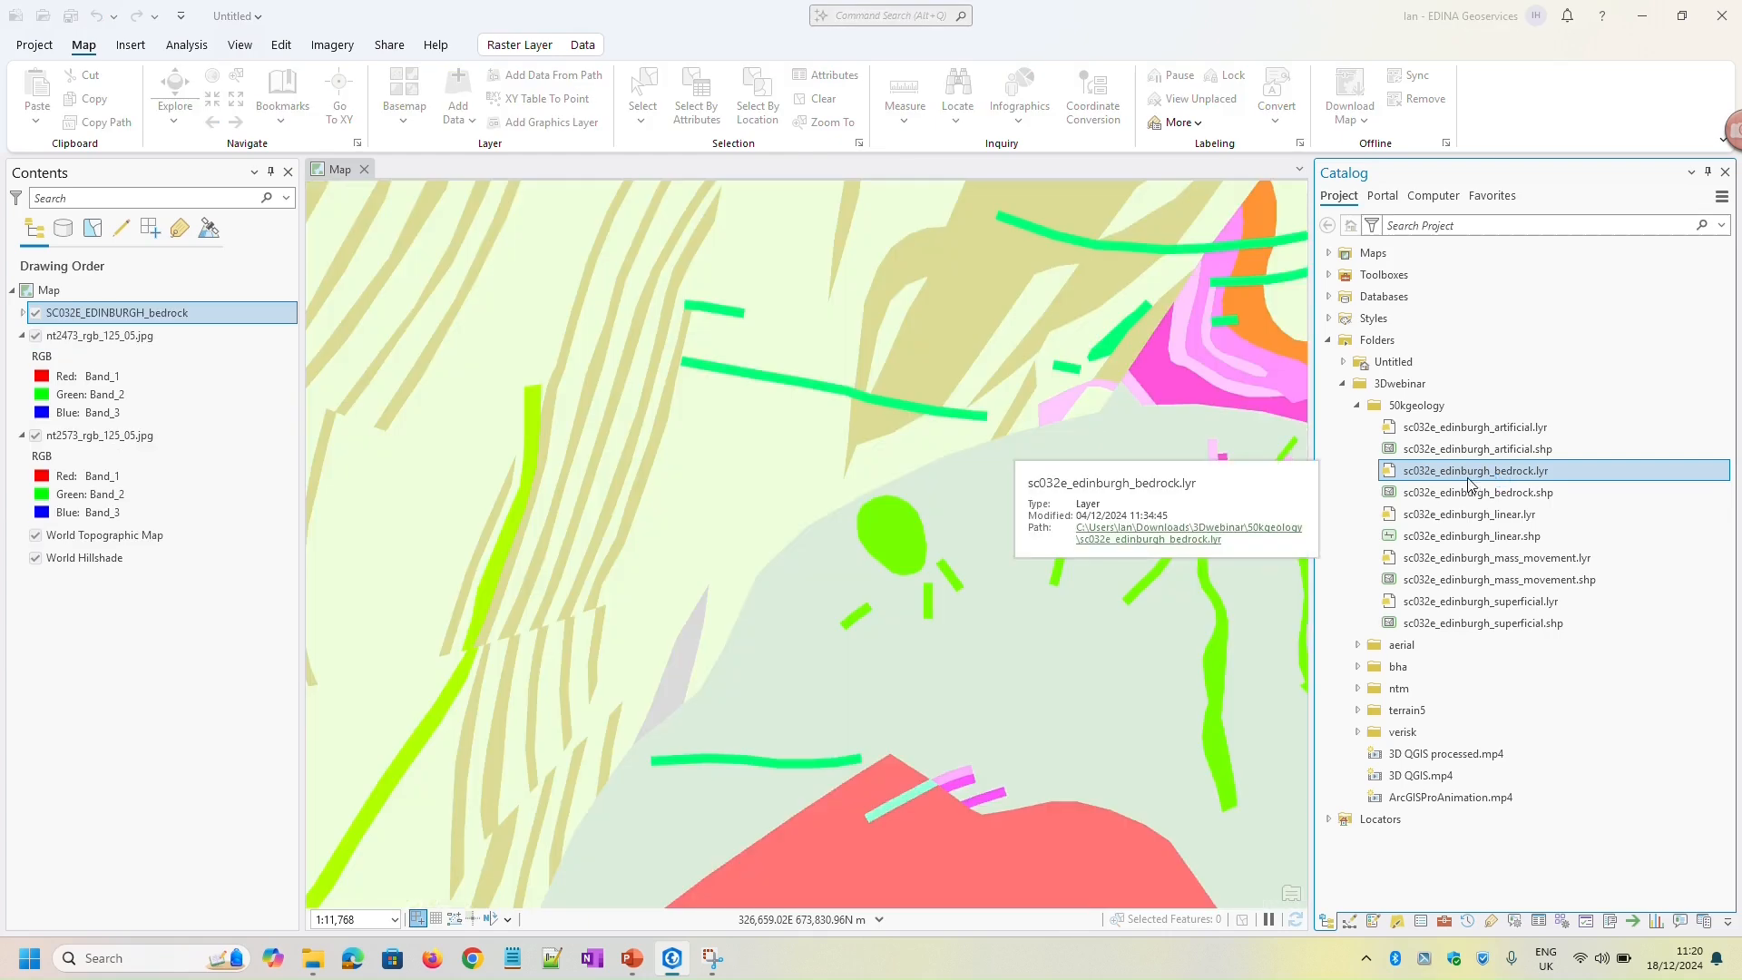
Examine the bedrock layer's extent, compare it with the aerial imagery beneath, and leave the bedrock layer switched off
scroll(941, 515, down, 5)
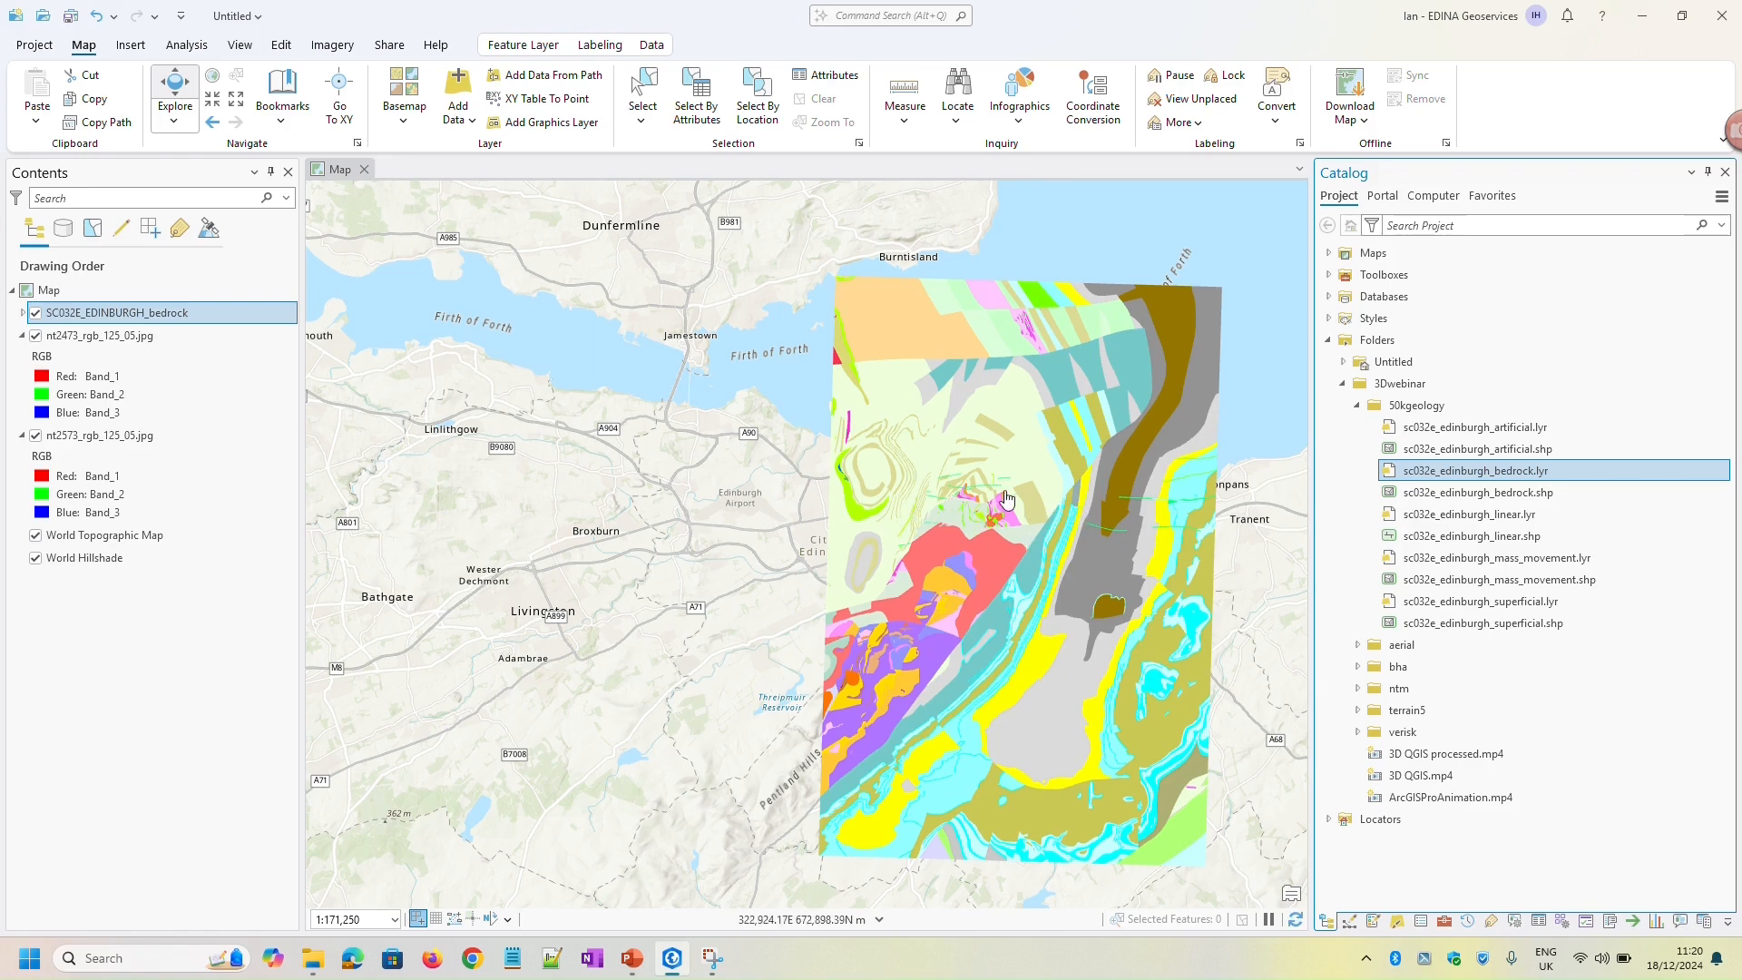
scroll(951, 514, up, 5)
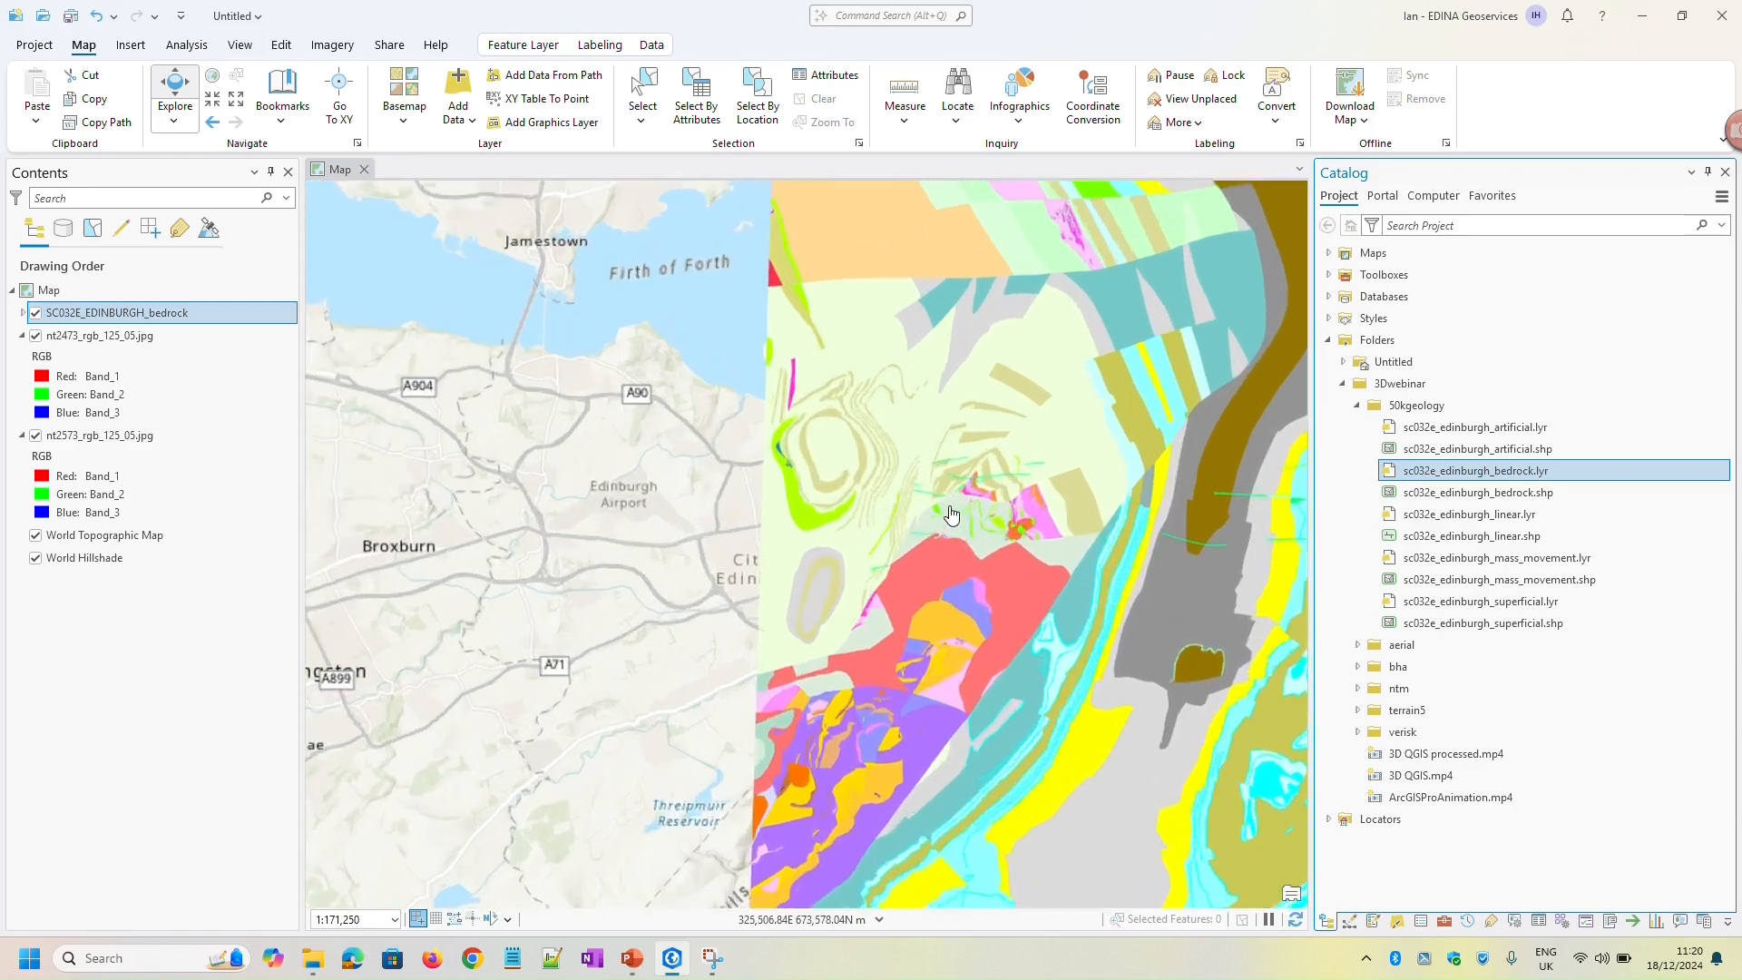
scroll(951, 514, up, 3)
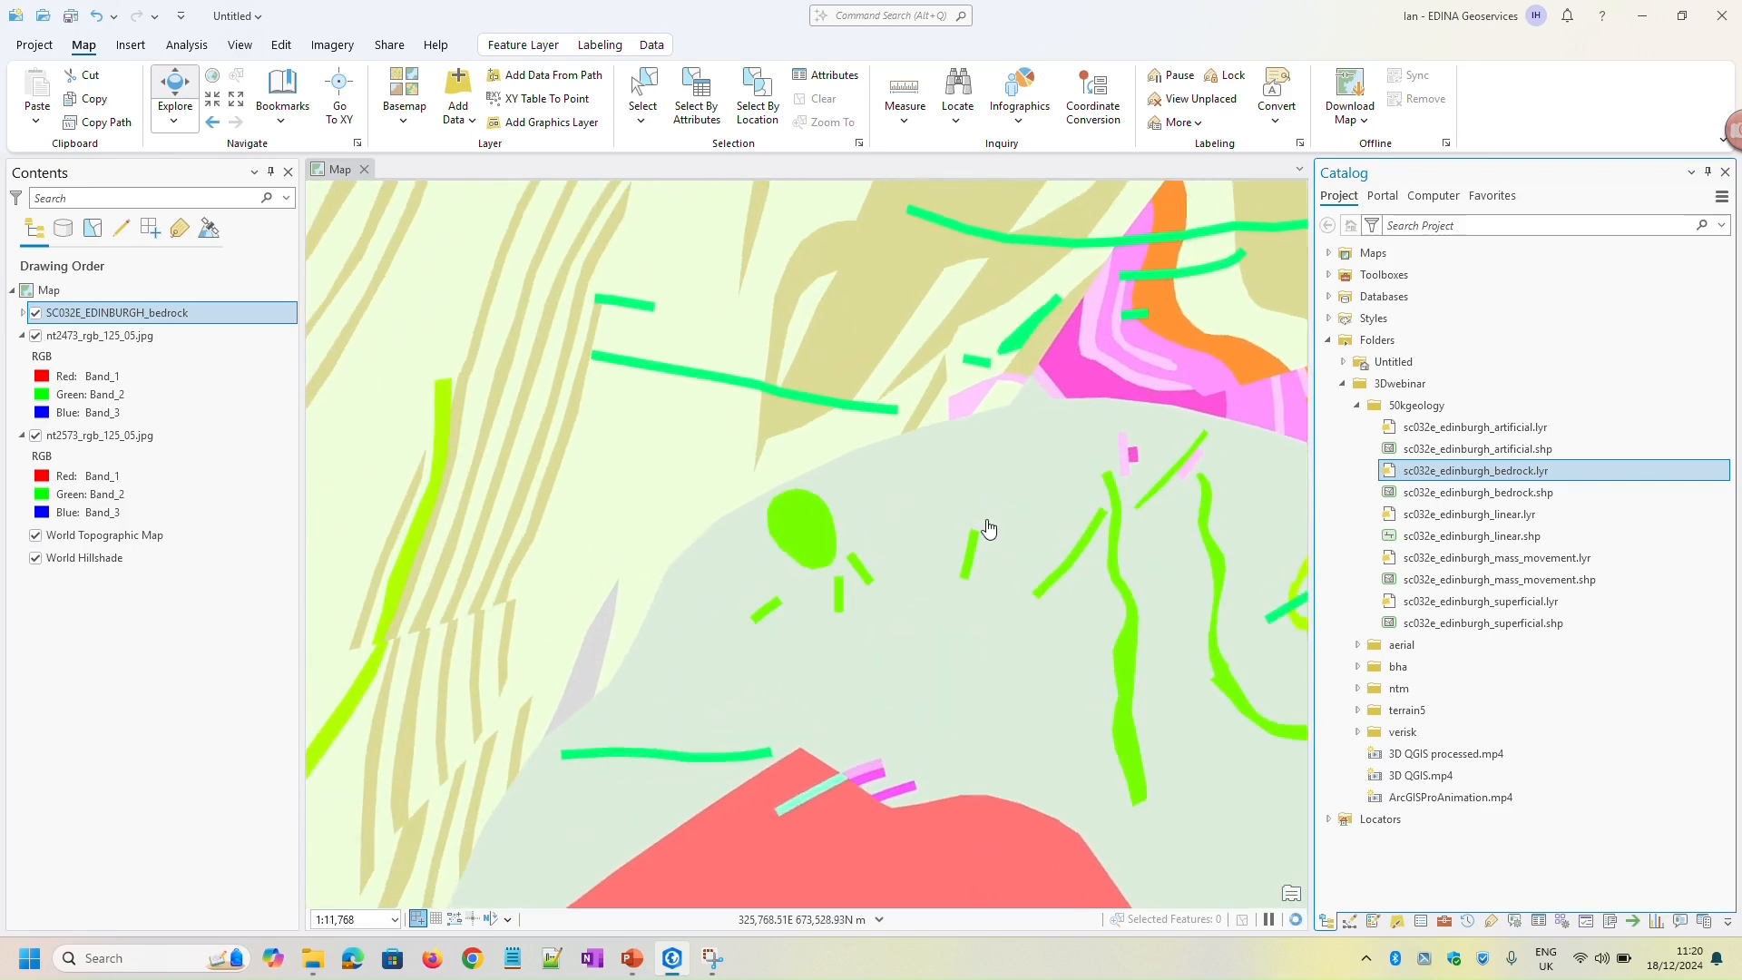
click(37, 313)
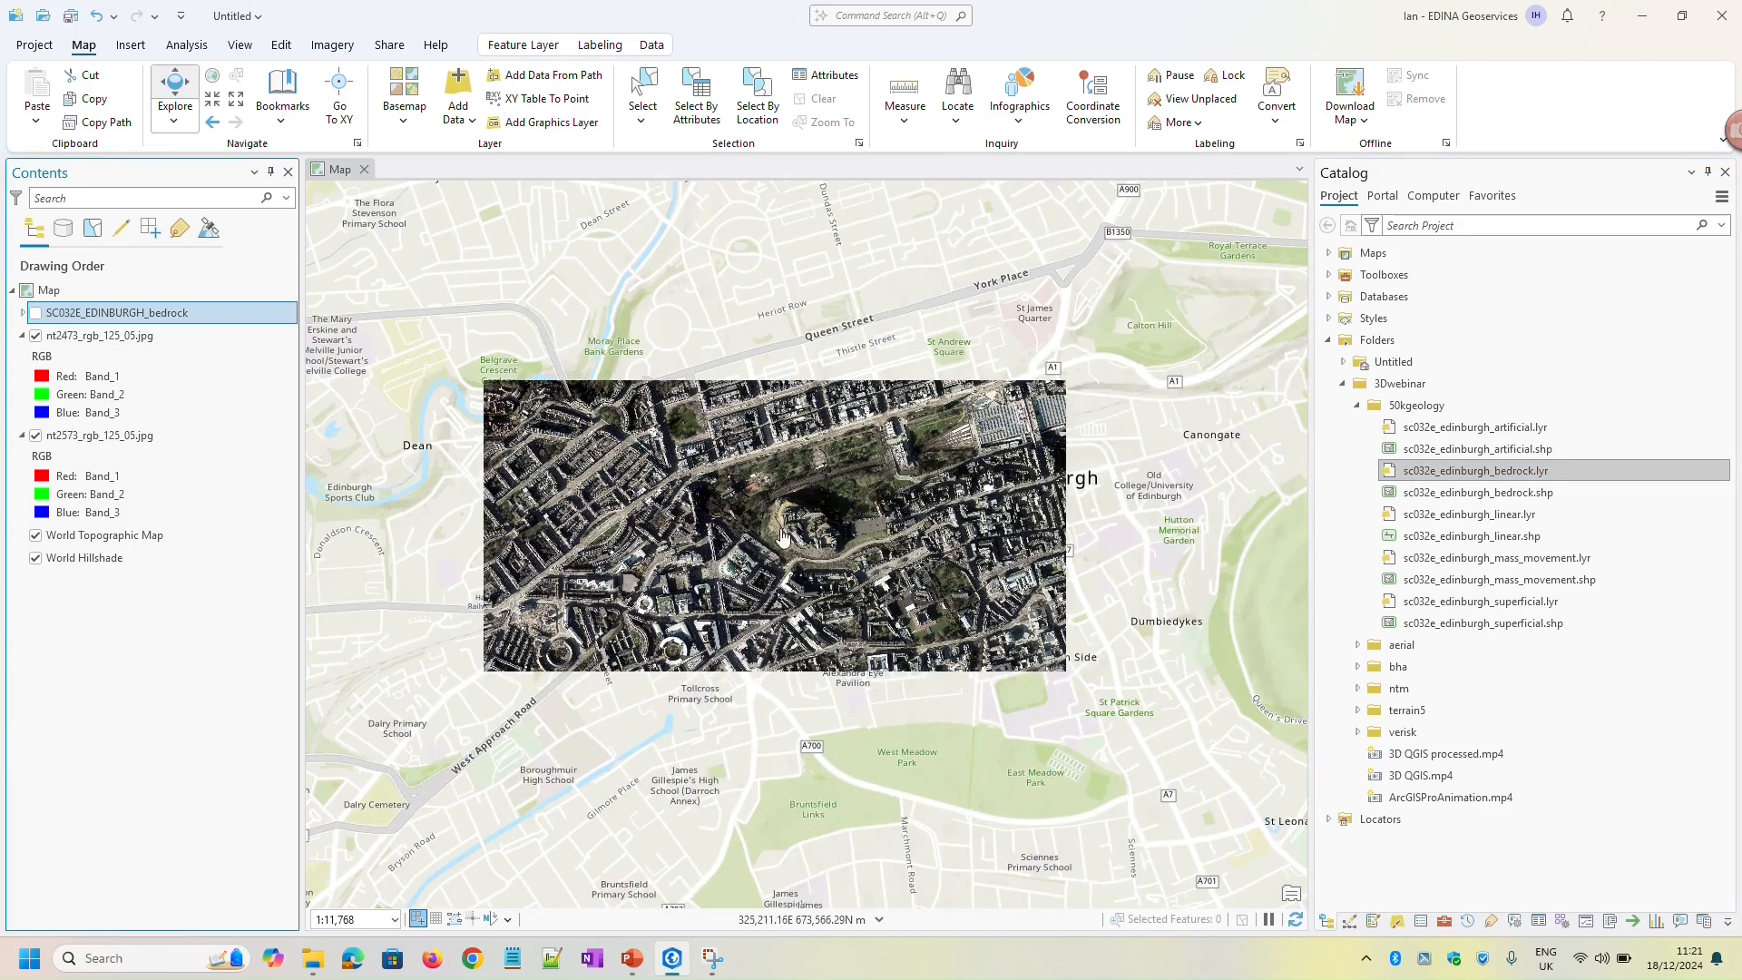
click(36, 313)
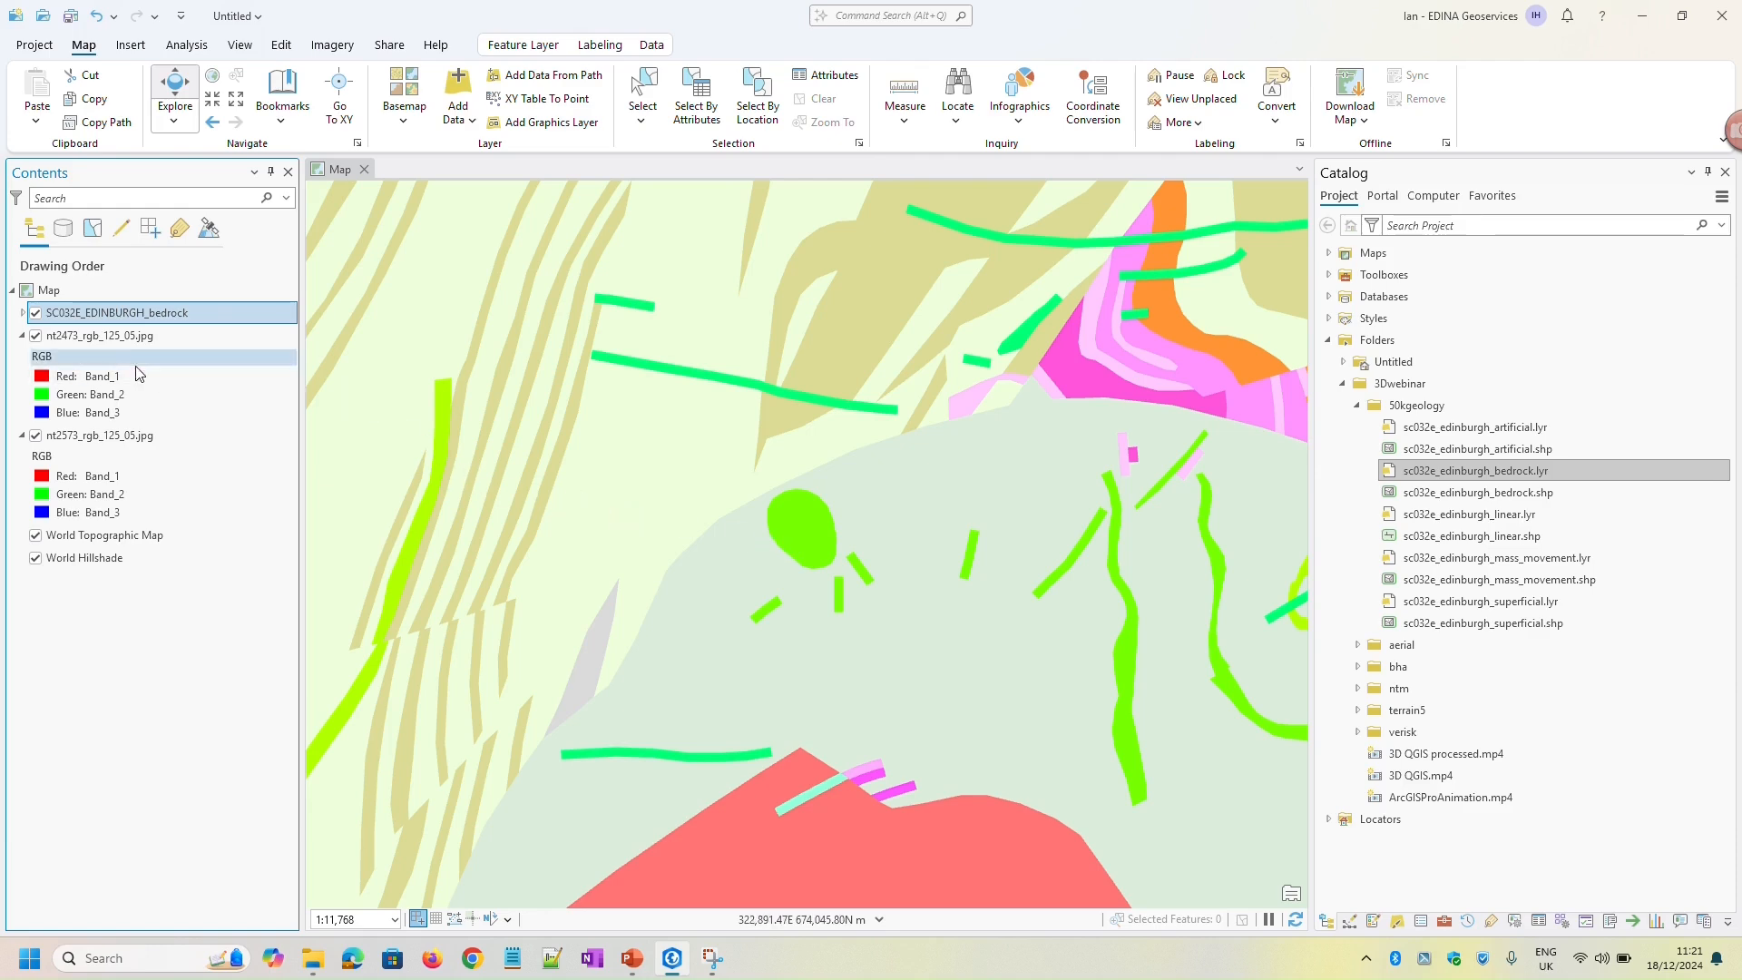
click(37, 313)
Convert the 2D map, centred on the castle area, to a local scene
scroll(809, 546, up, 4)
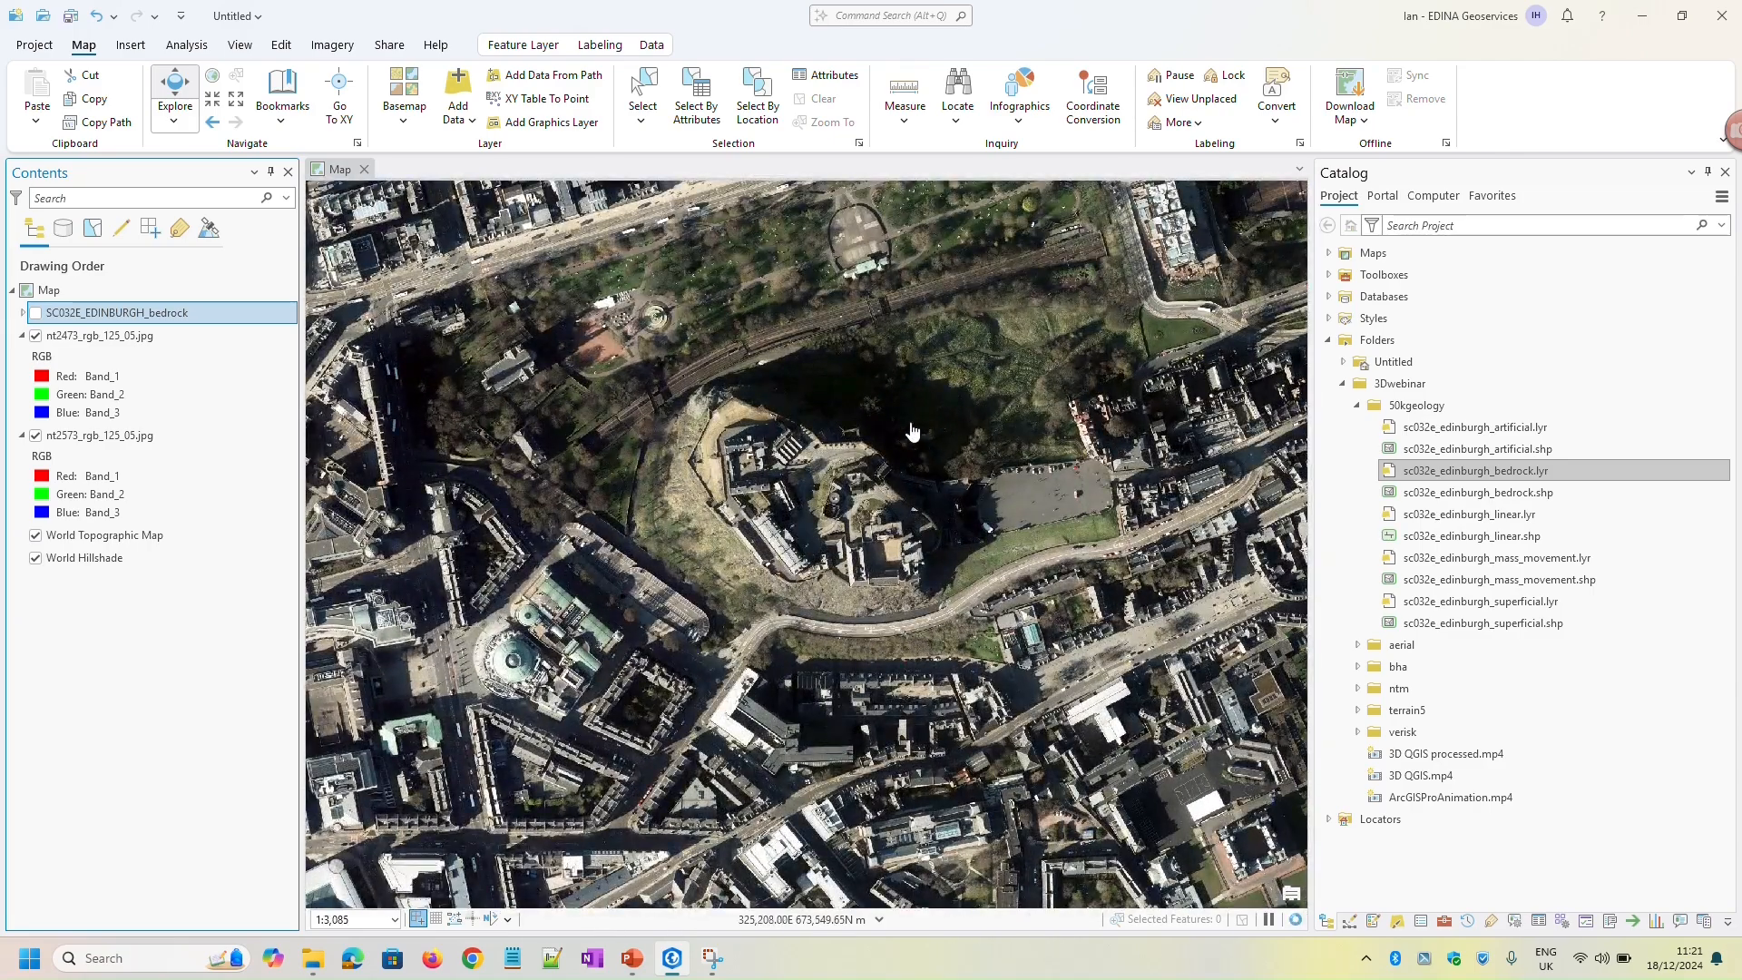
click(241, 54)
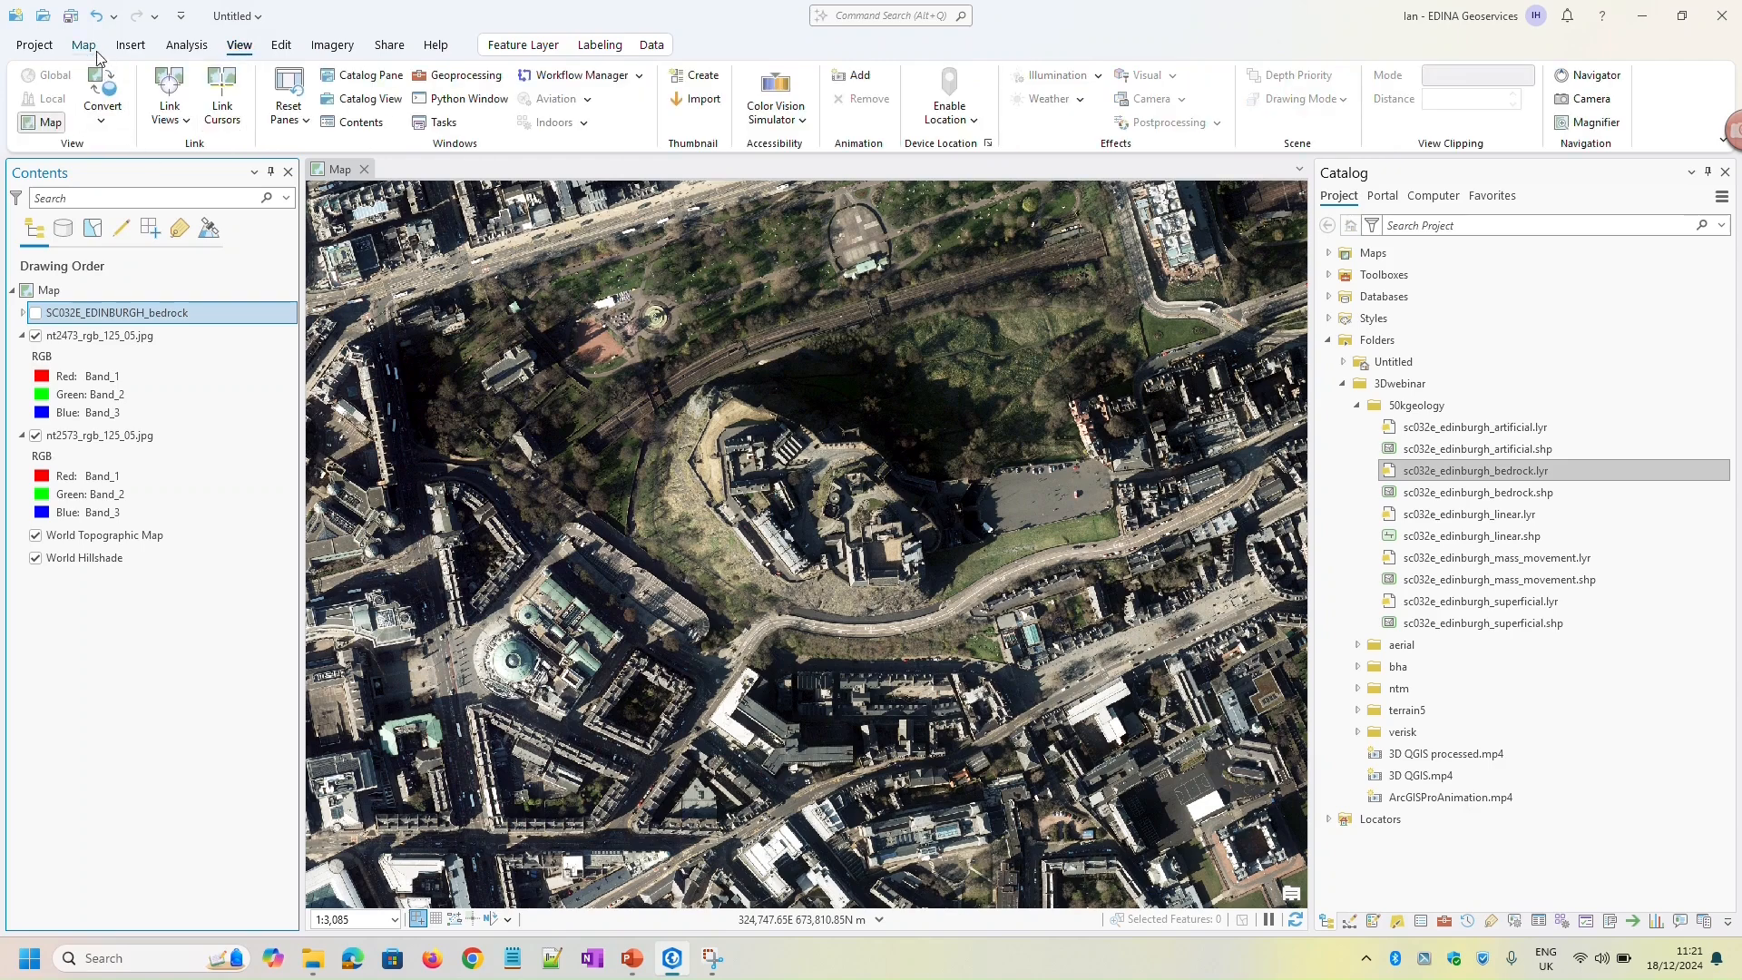
click(102, 120)
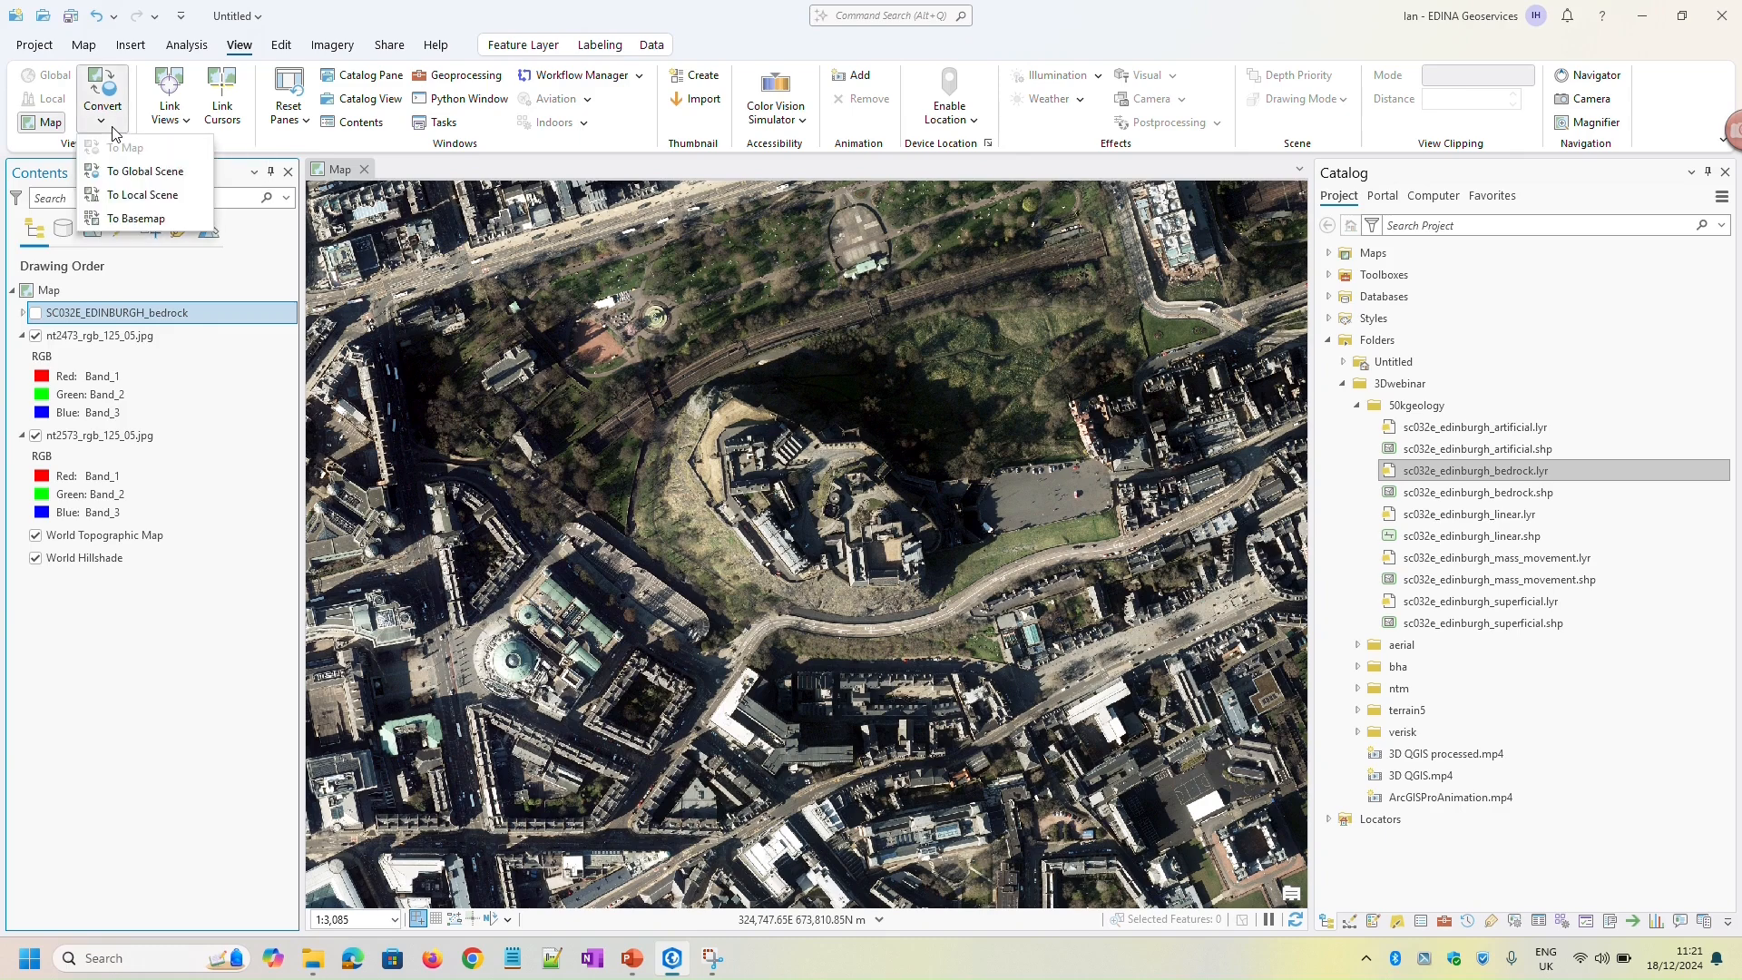
click(145, 196)
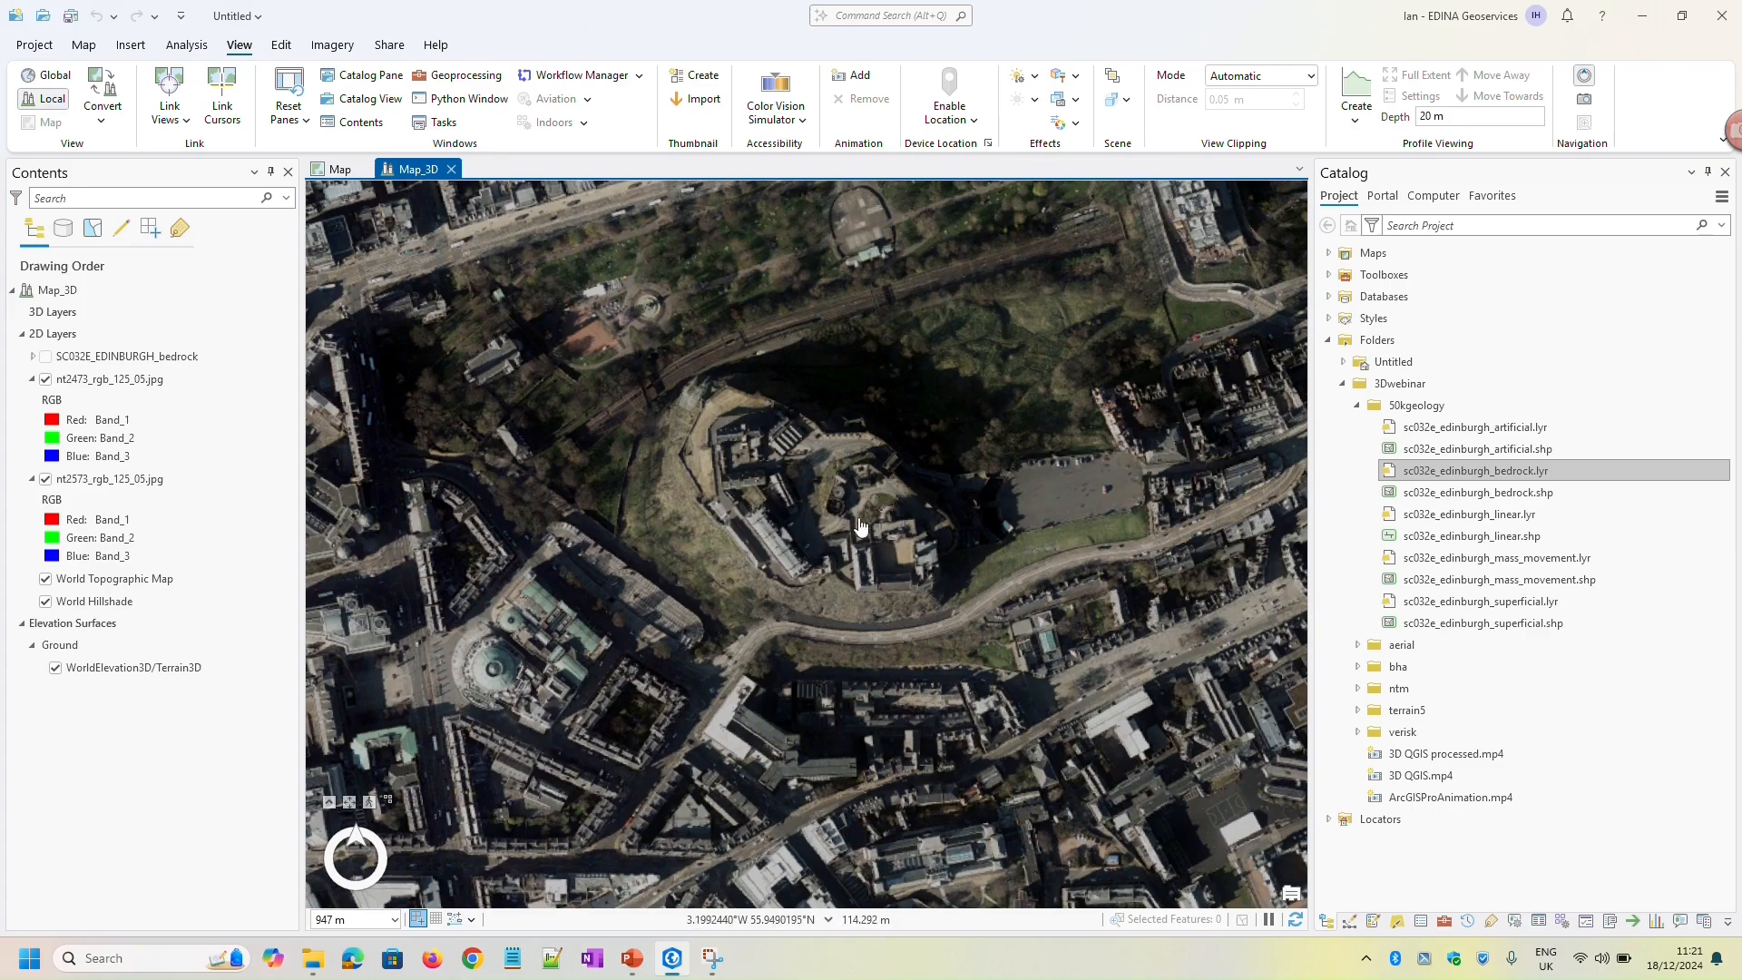
Examine the aerial imagery draped over the castle rock and surrounding streets from several angles and distances in the local scene
scroll(853, 549, down, 5)
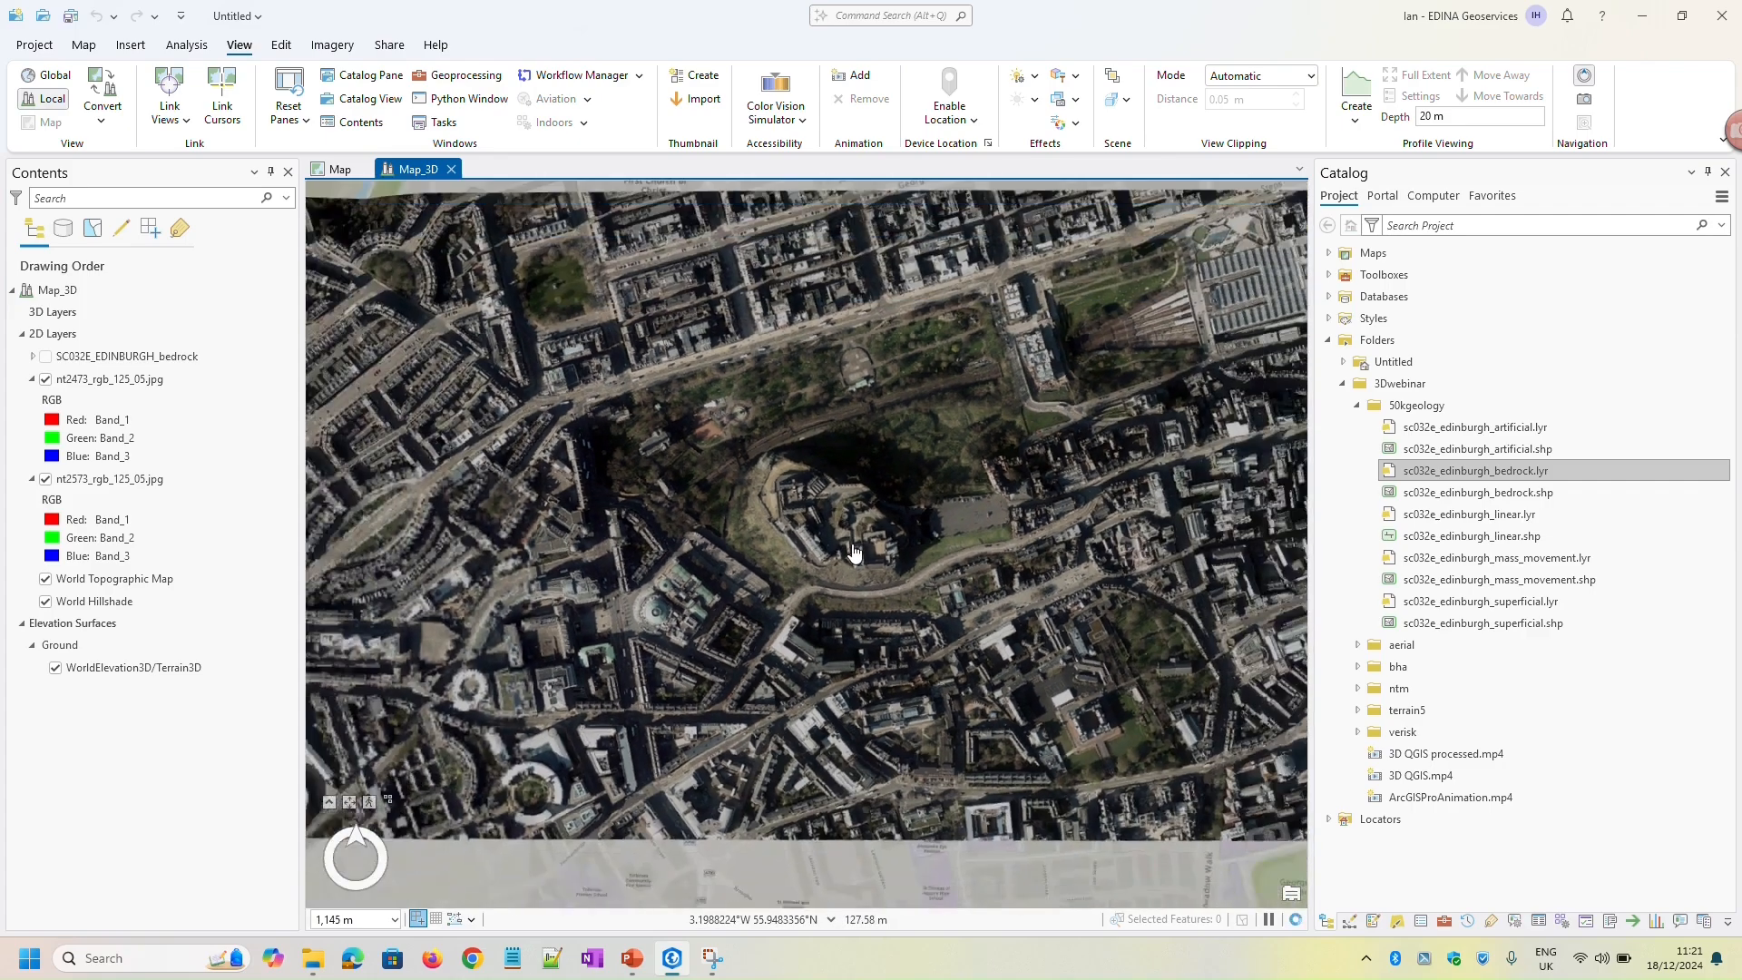
scroll(853, 550, up, 3)
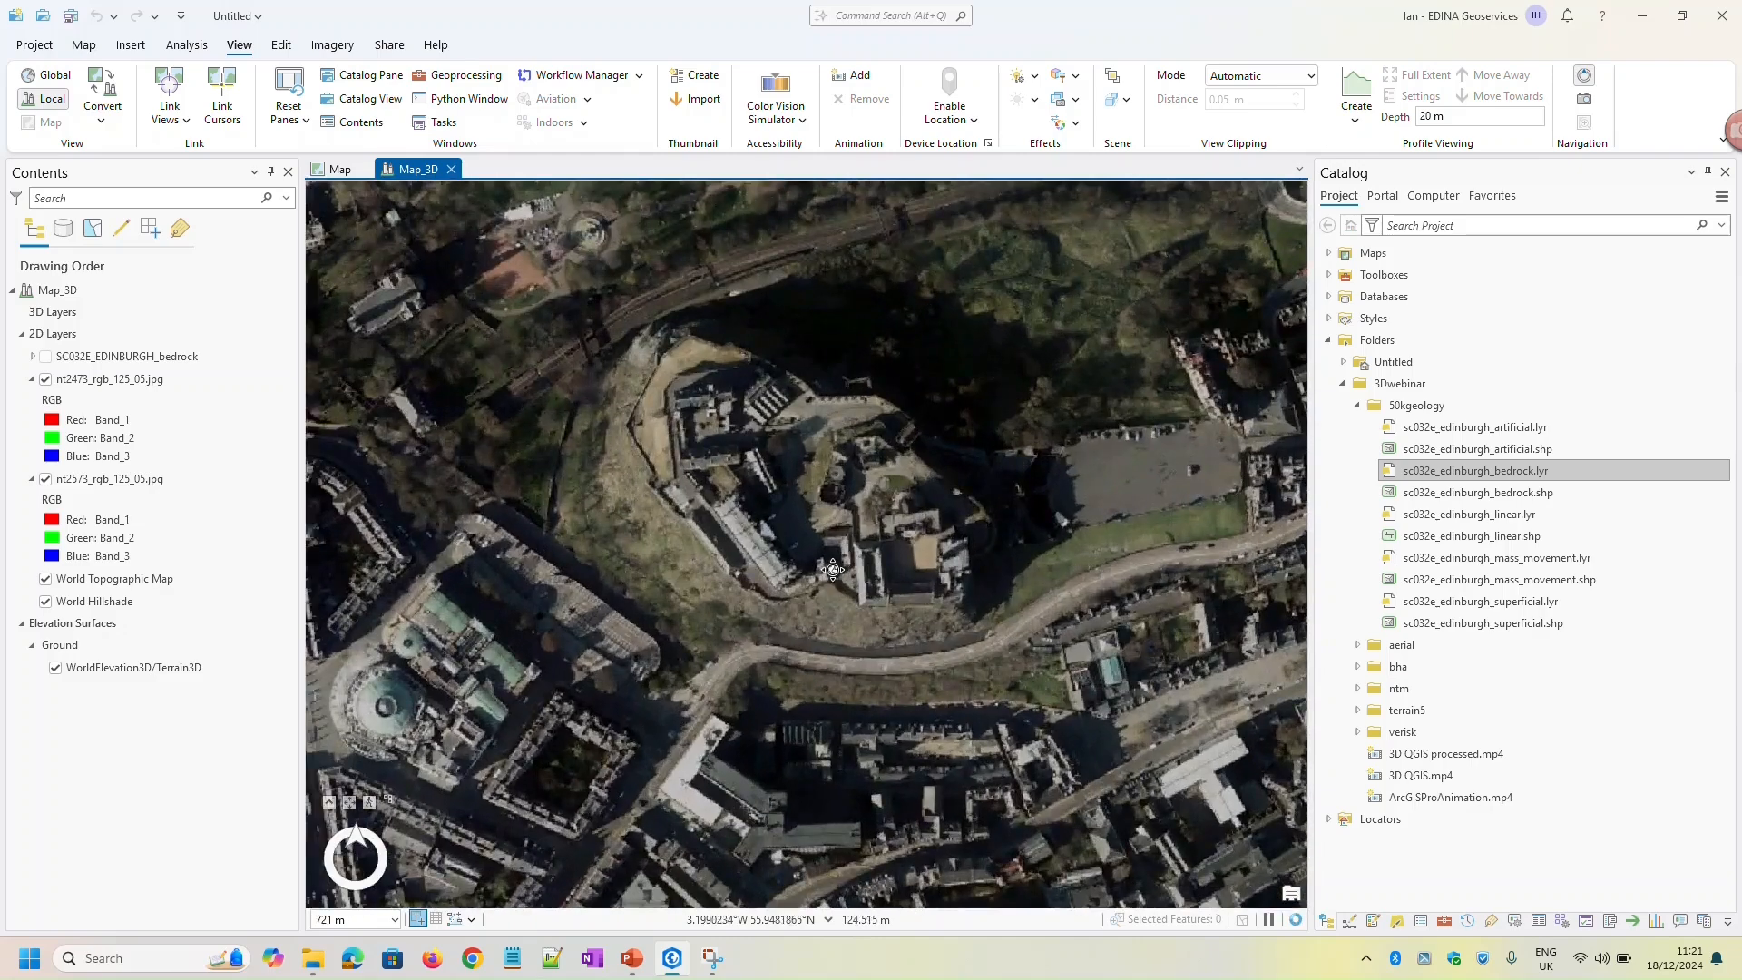
middle_drag(833, 570, 647, 278)
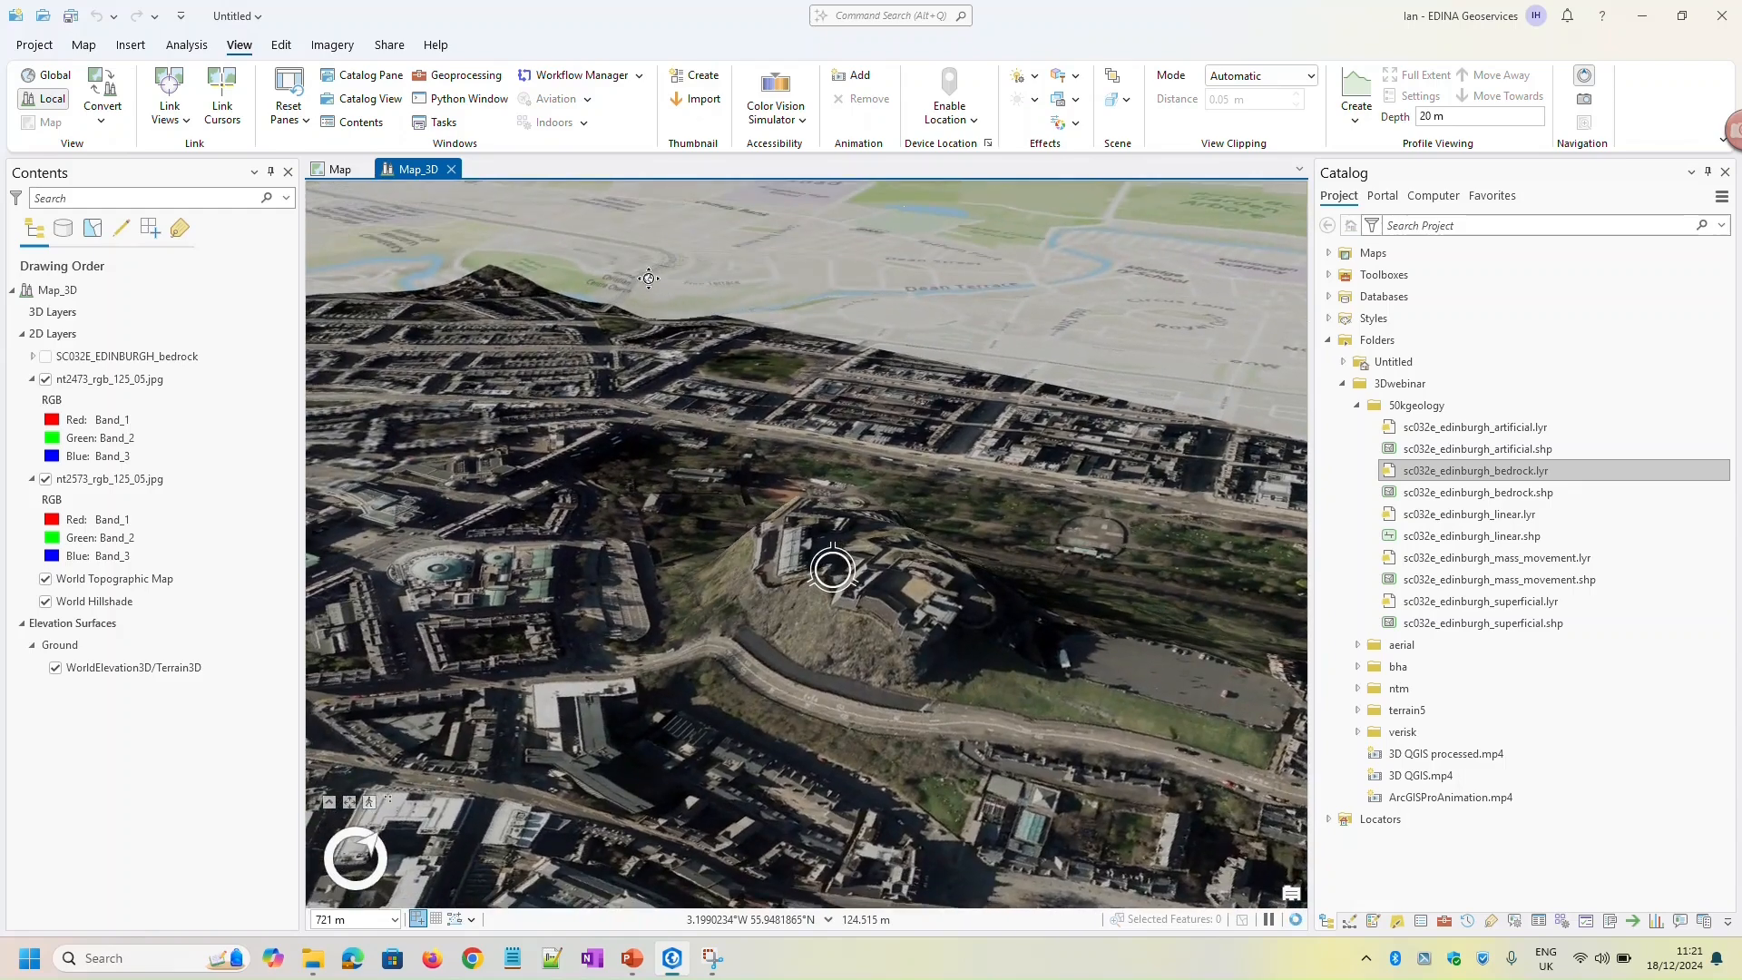
drag(818, 620, 766, 495)
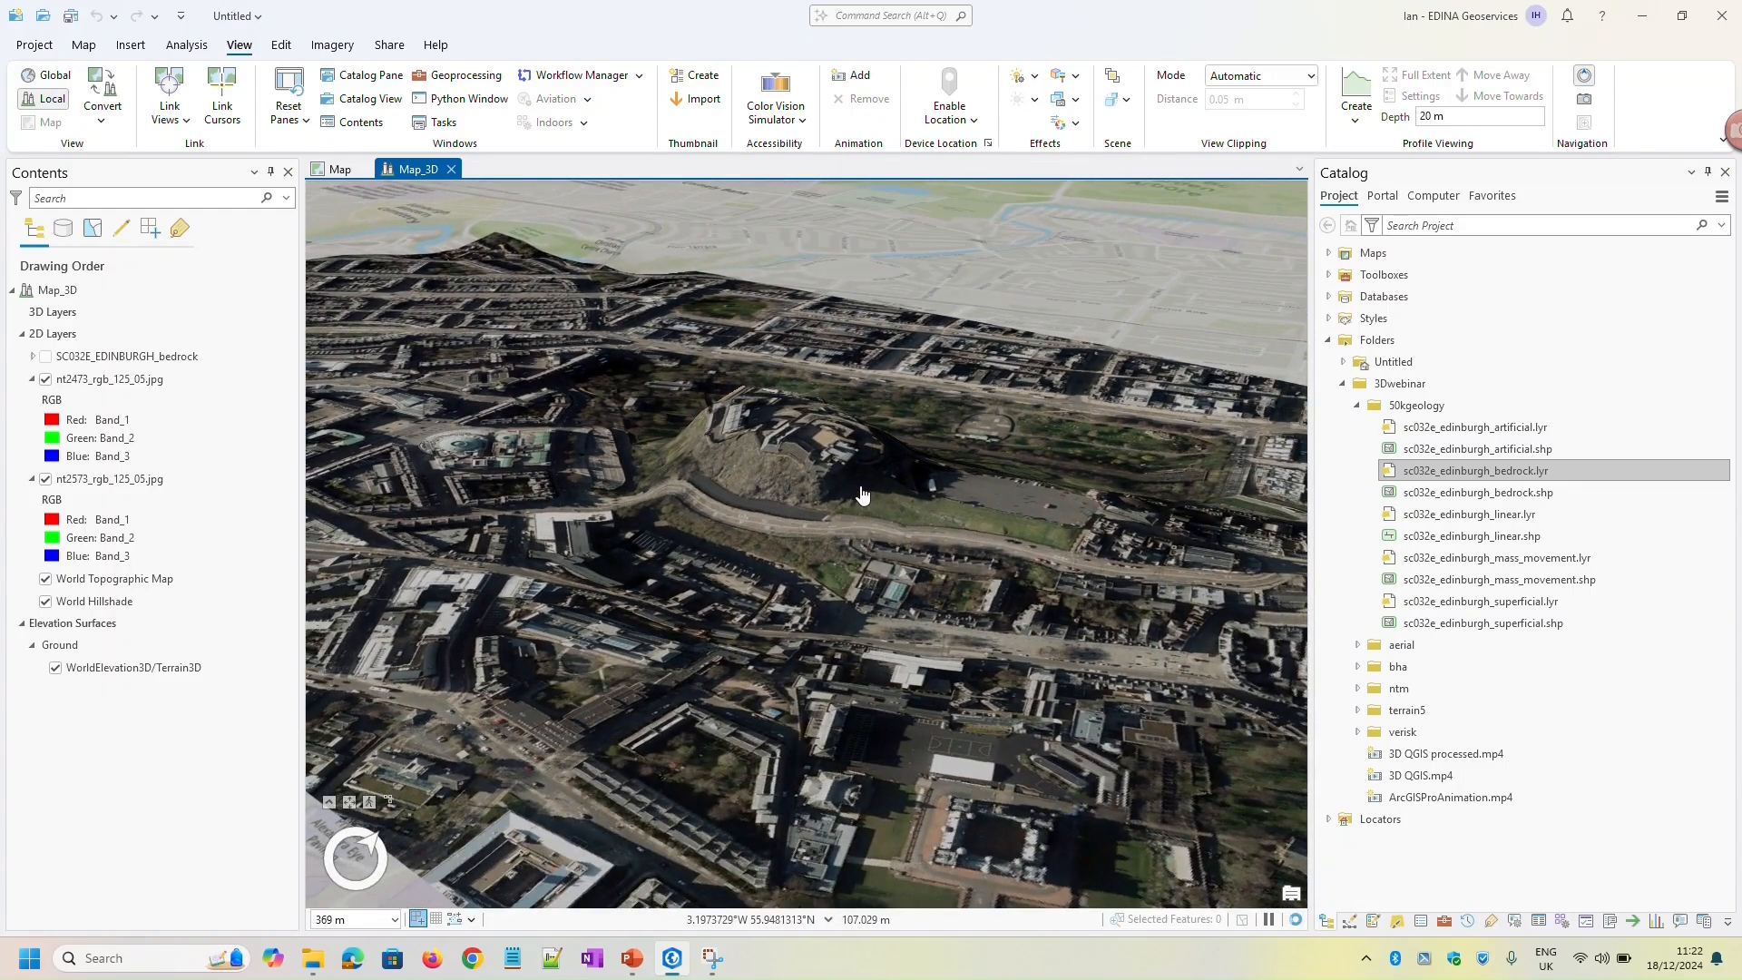
scroll(763, 402, down, 2)
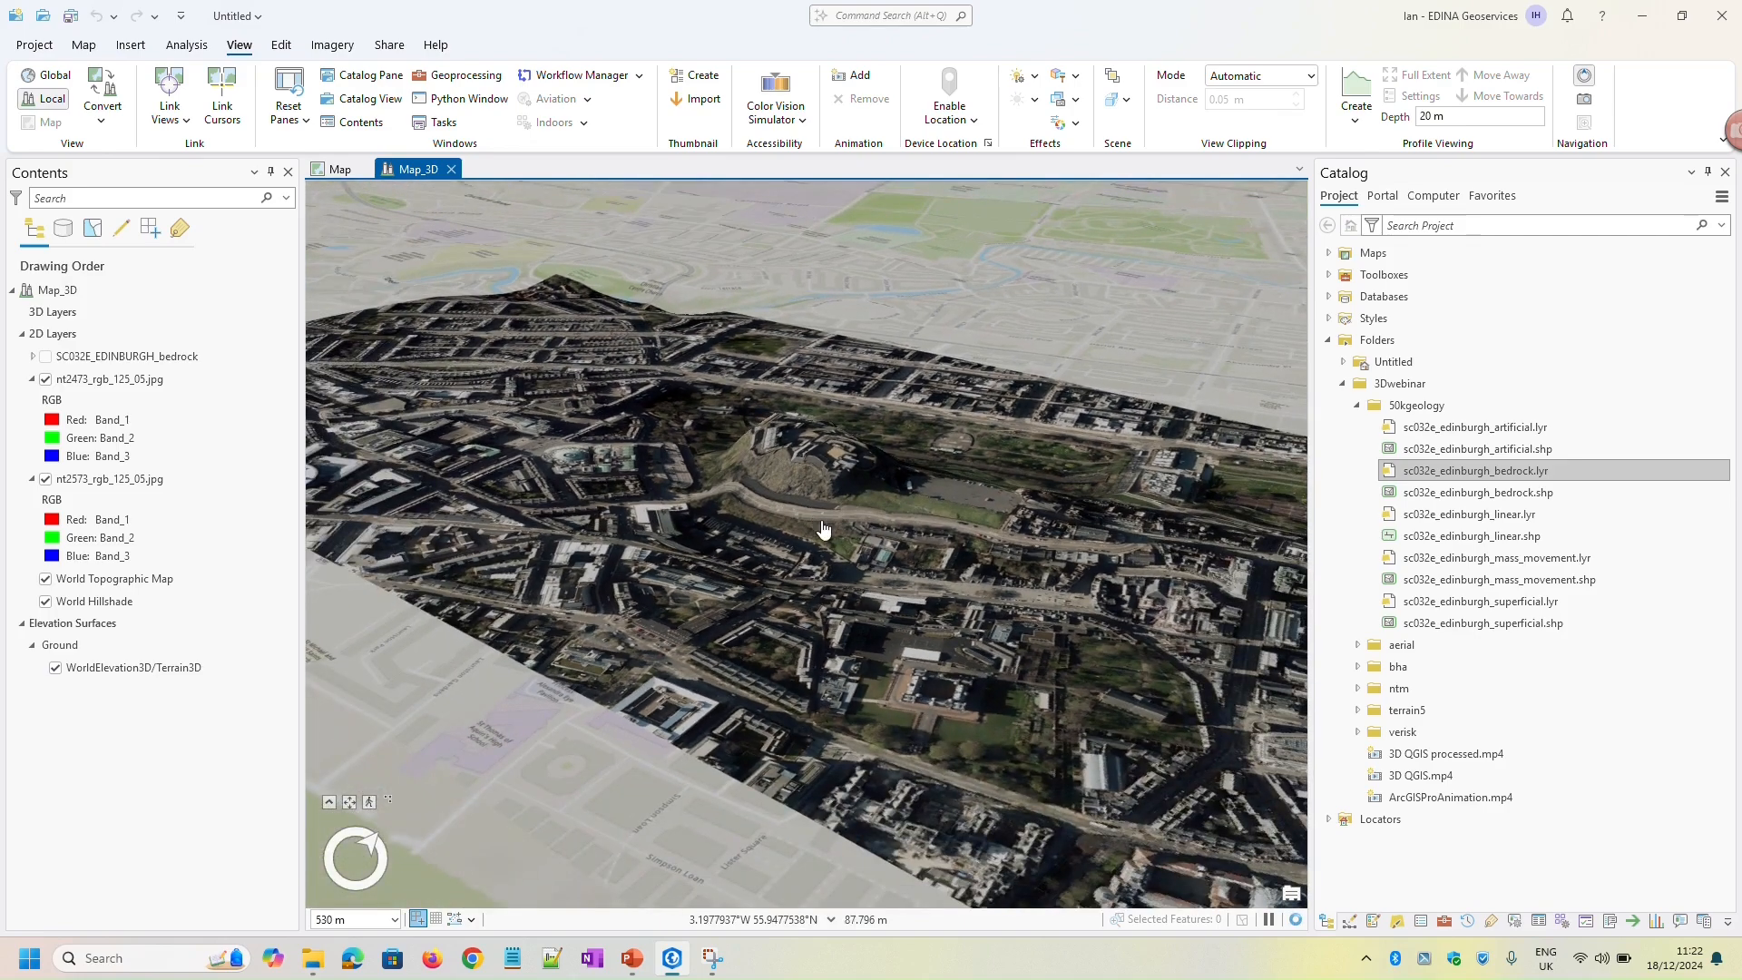
drag(697, 507, 646, 621)
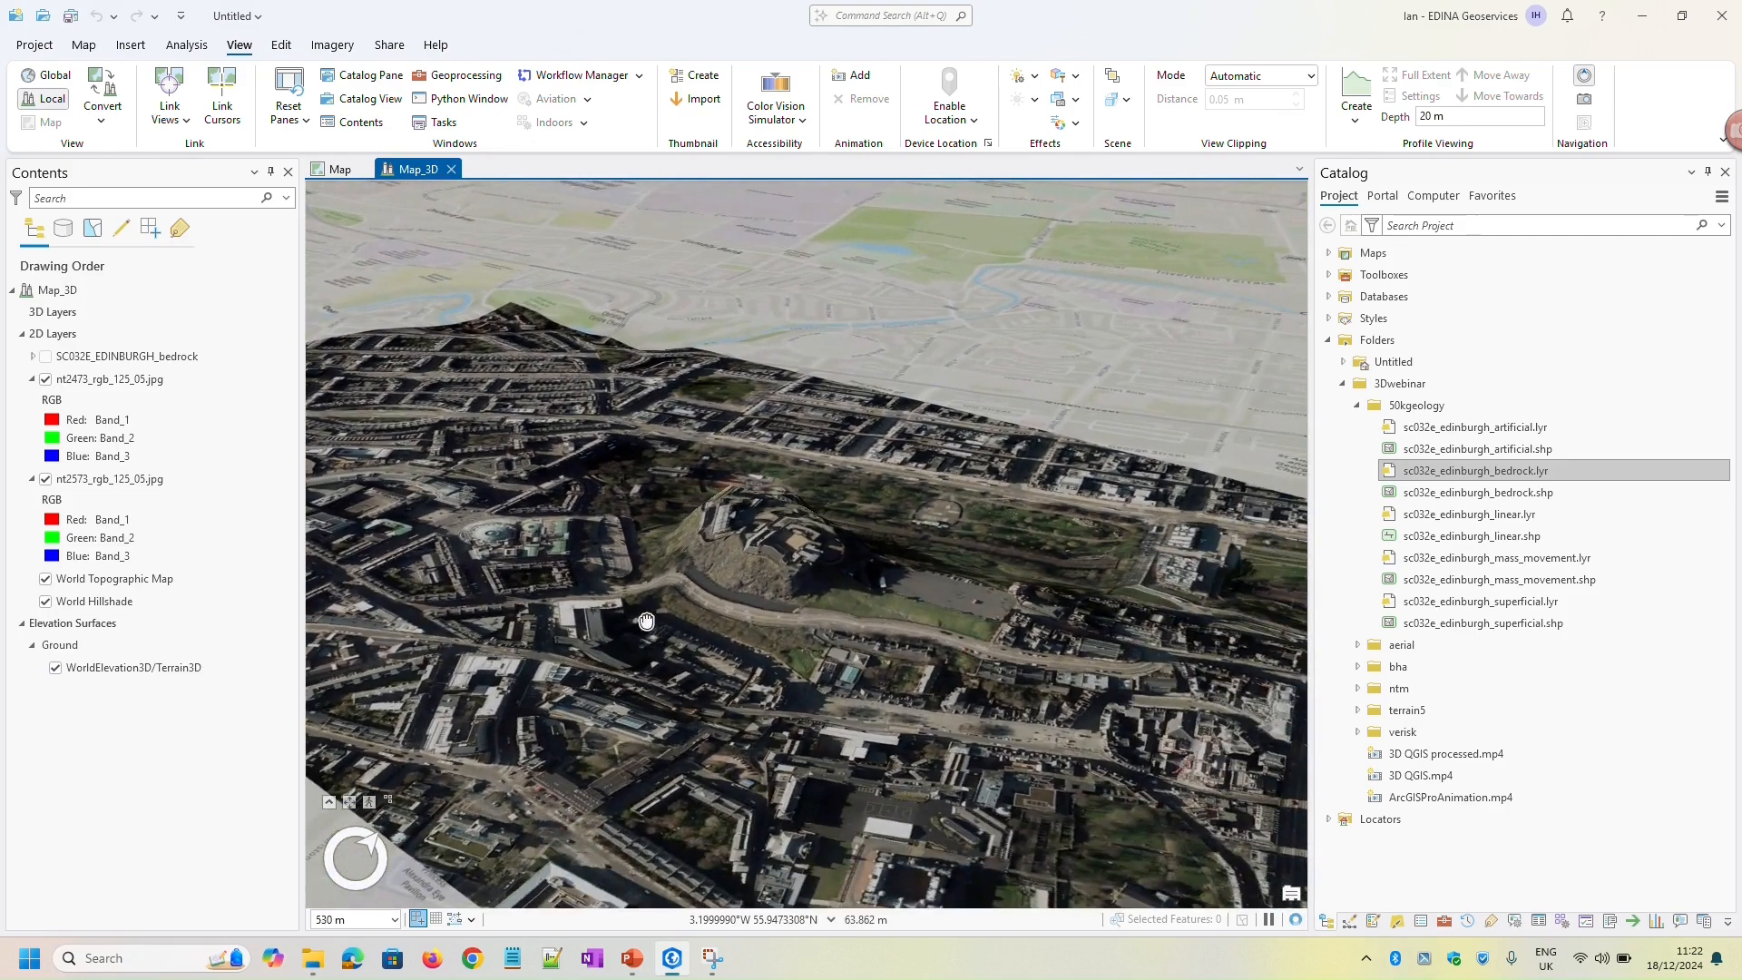
middle_drag(669, 577, 985, 627)
scroll(735, 584, up, 3)
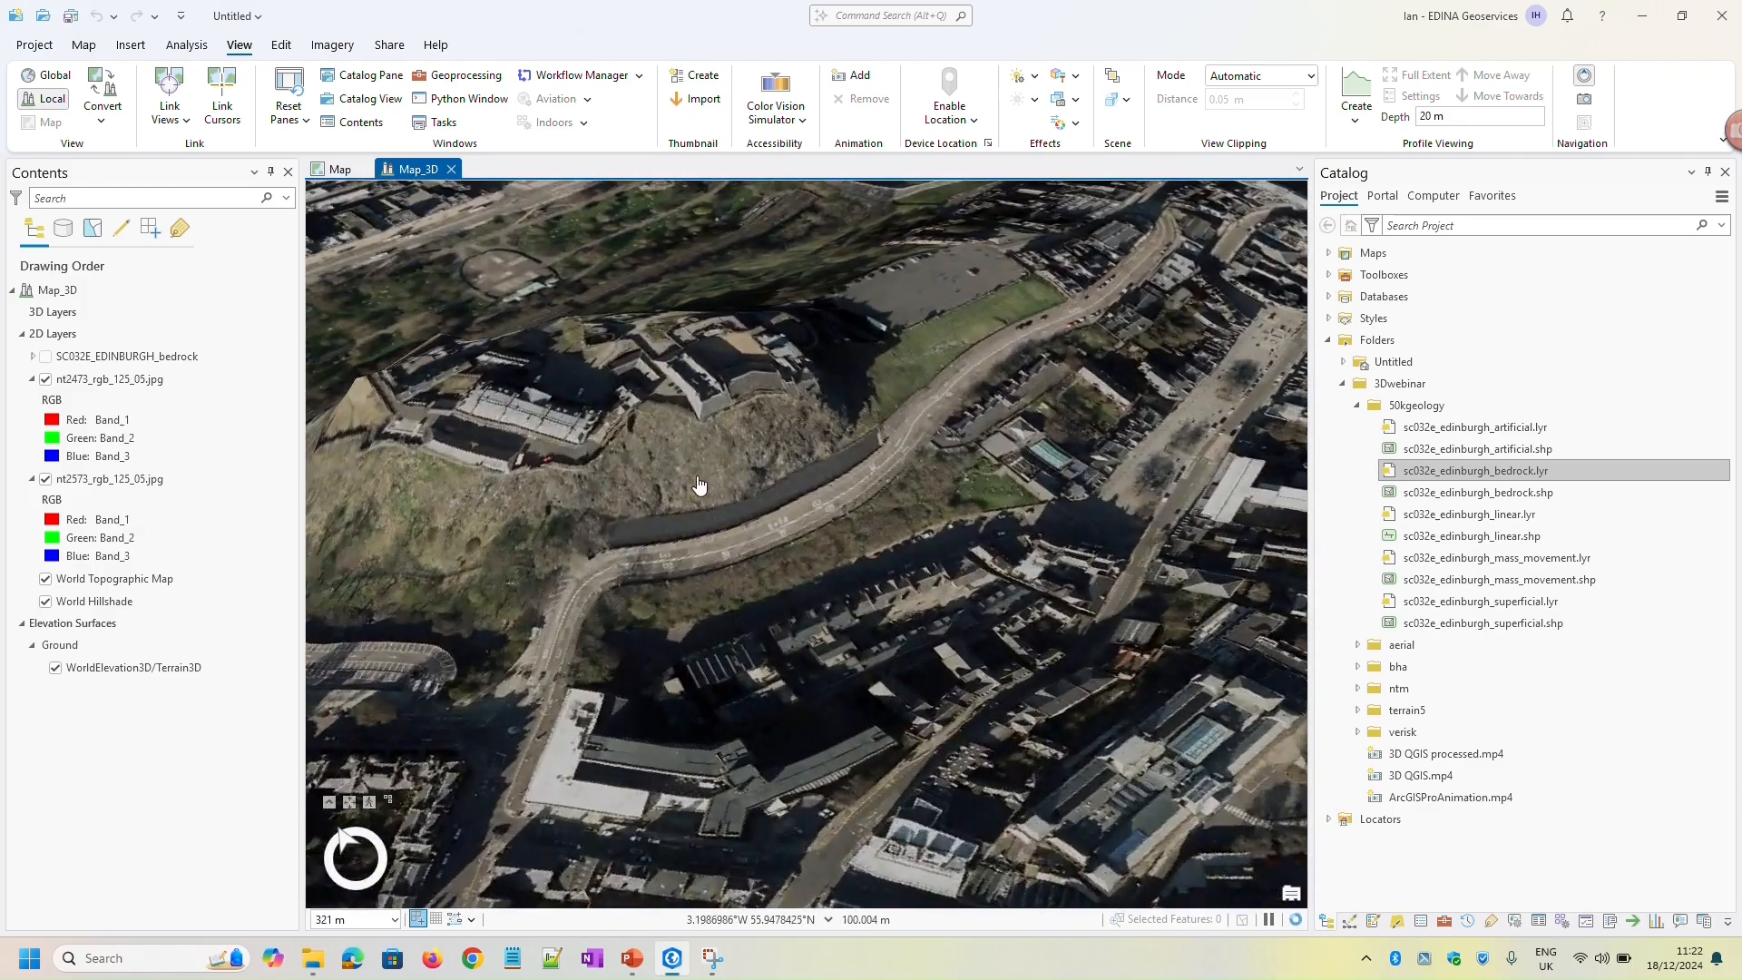
drag(698, 485, 894, 540)
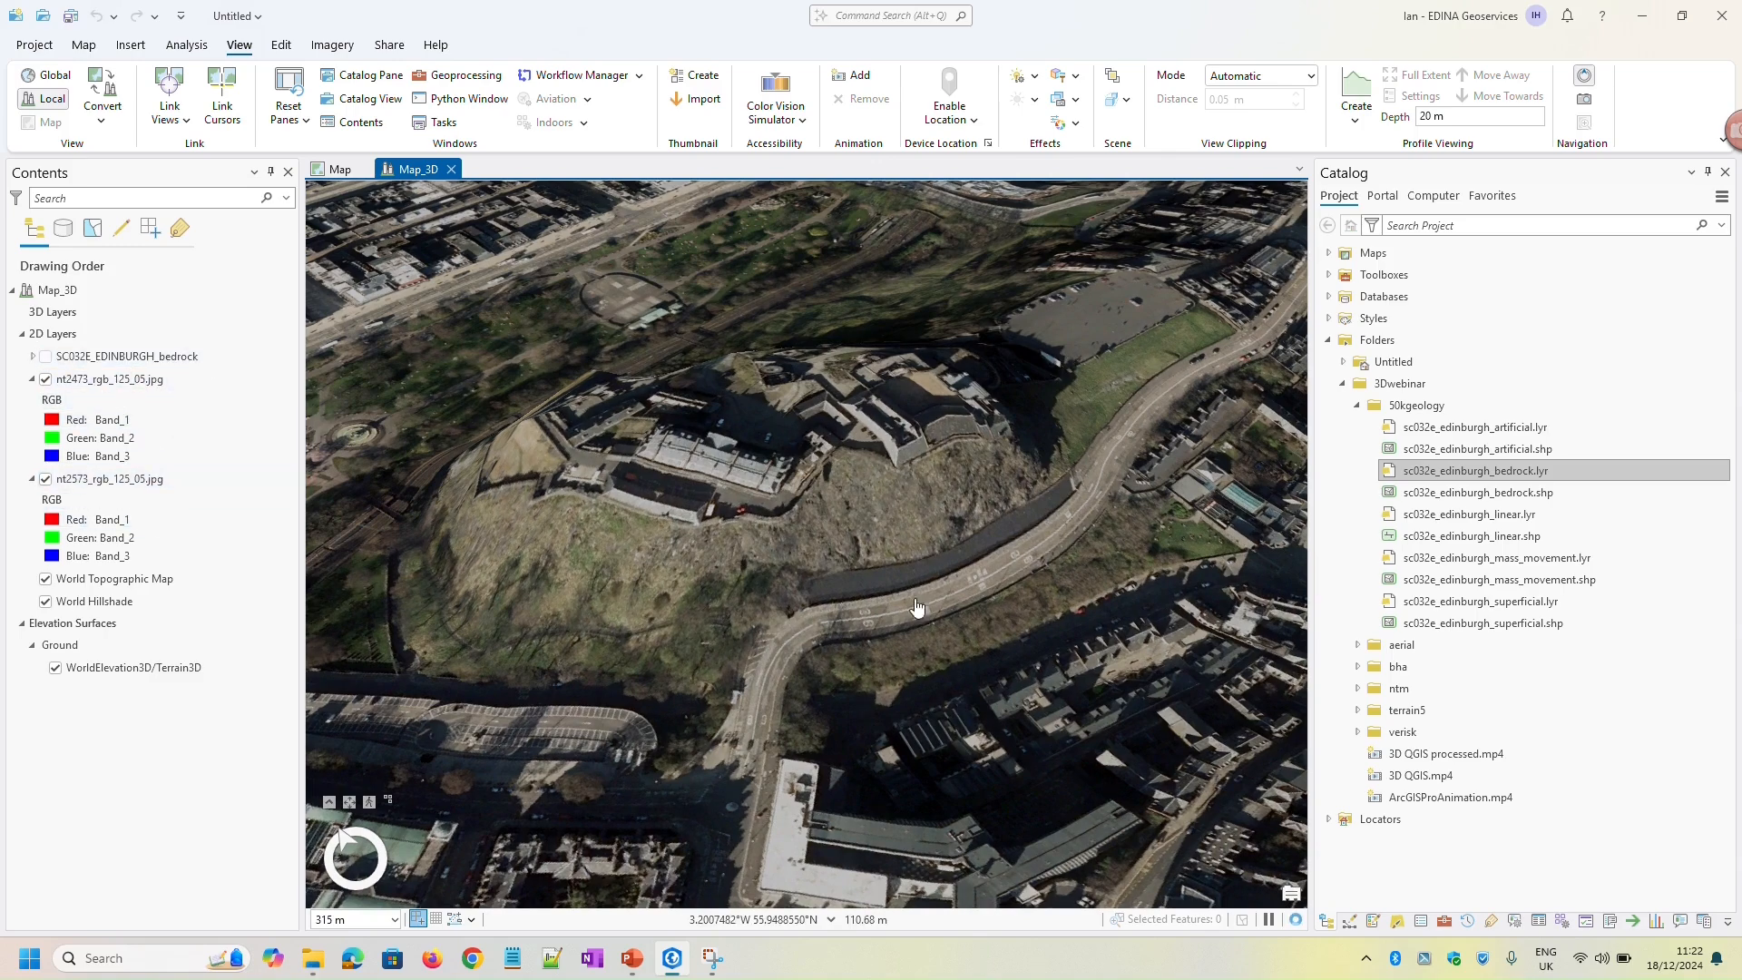
scroll(997, 580, down, 3)
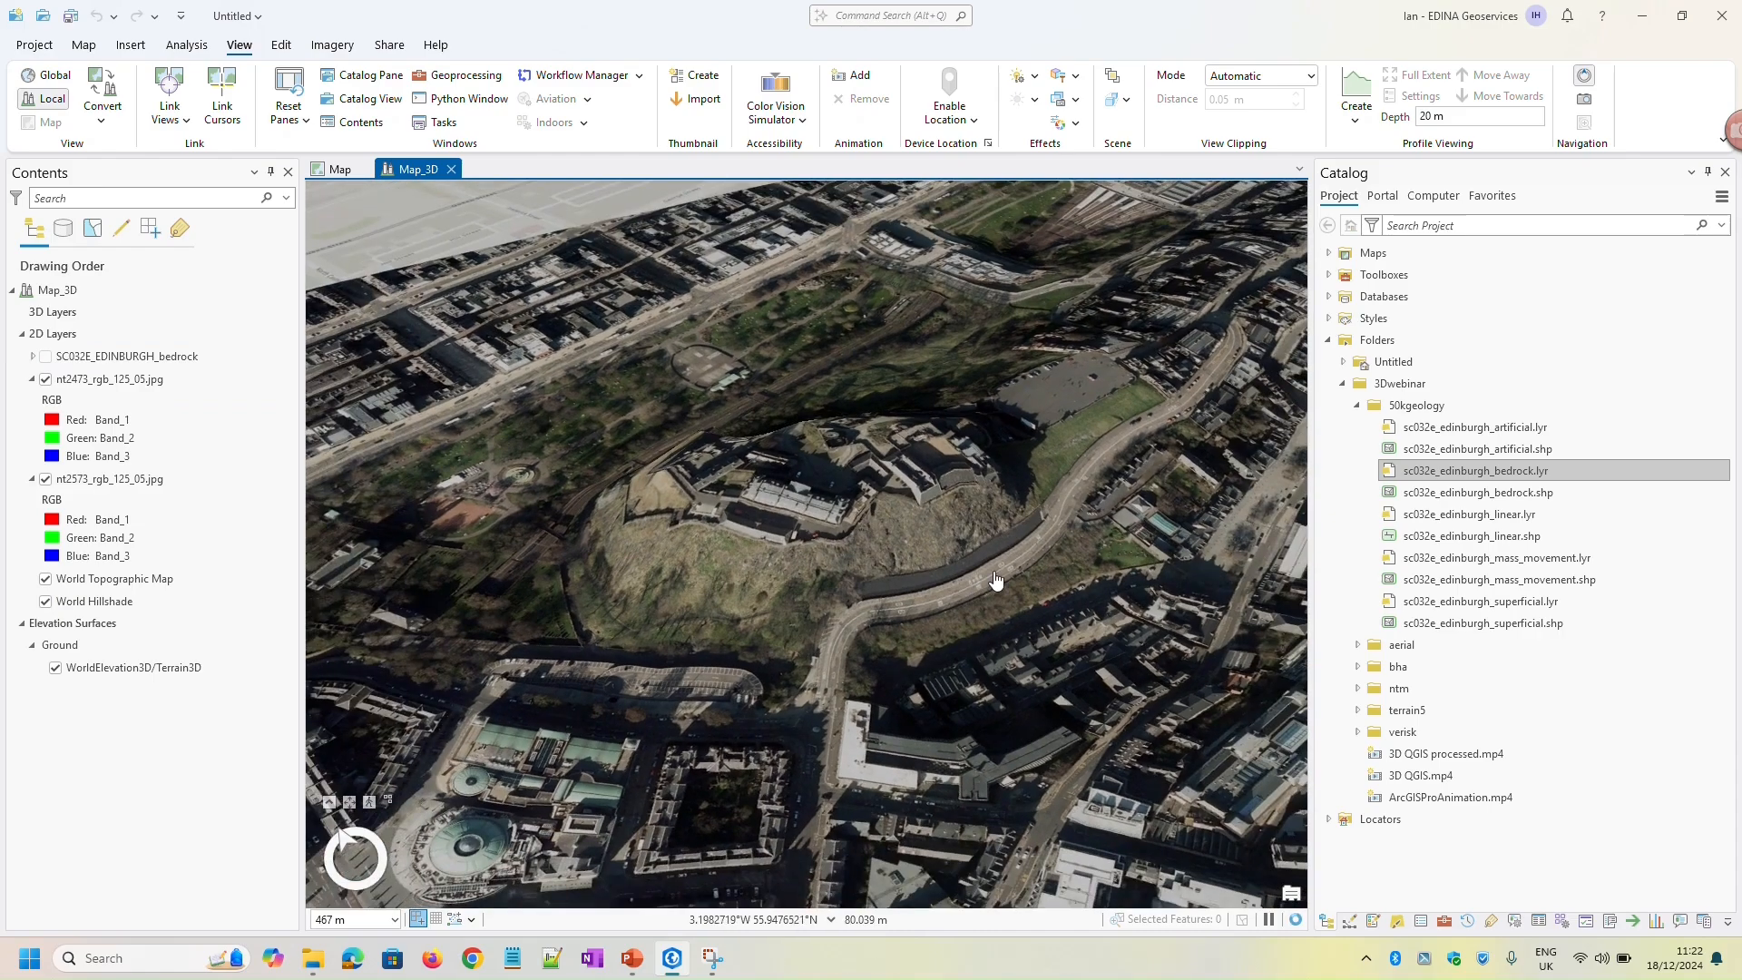
scroll(993, 577, down, 3)
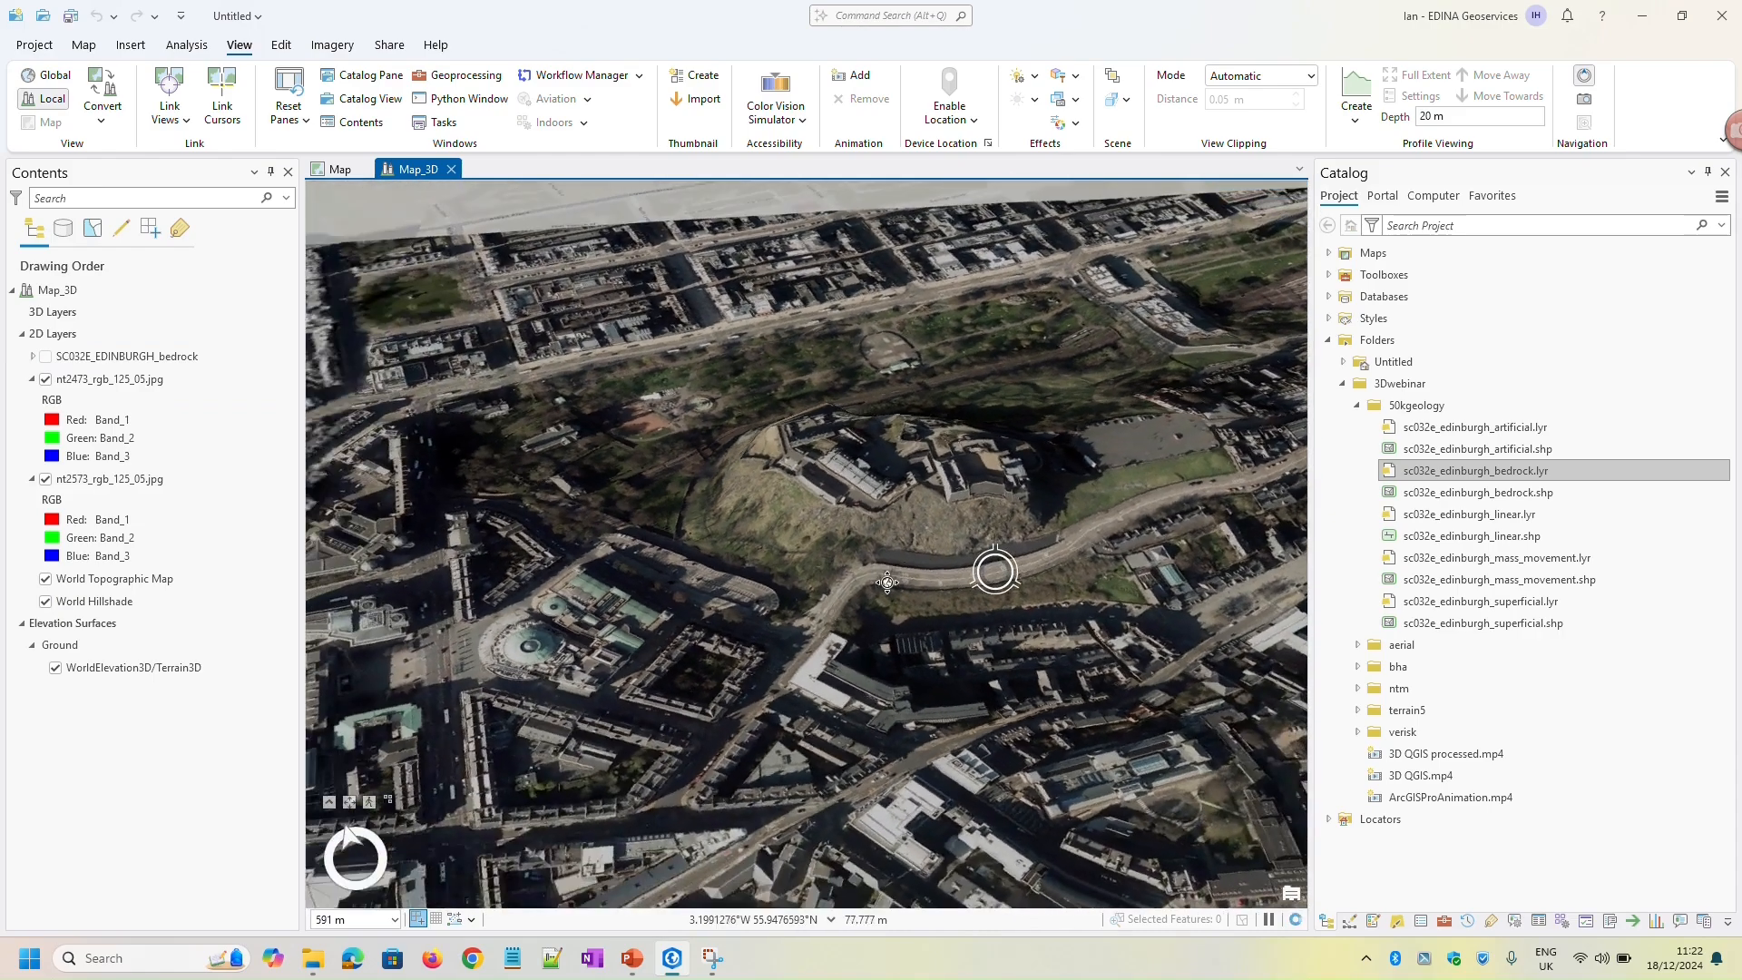
drag(954, 558, 785, 537)
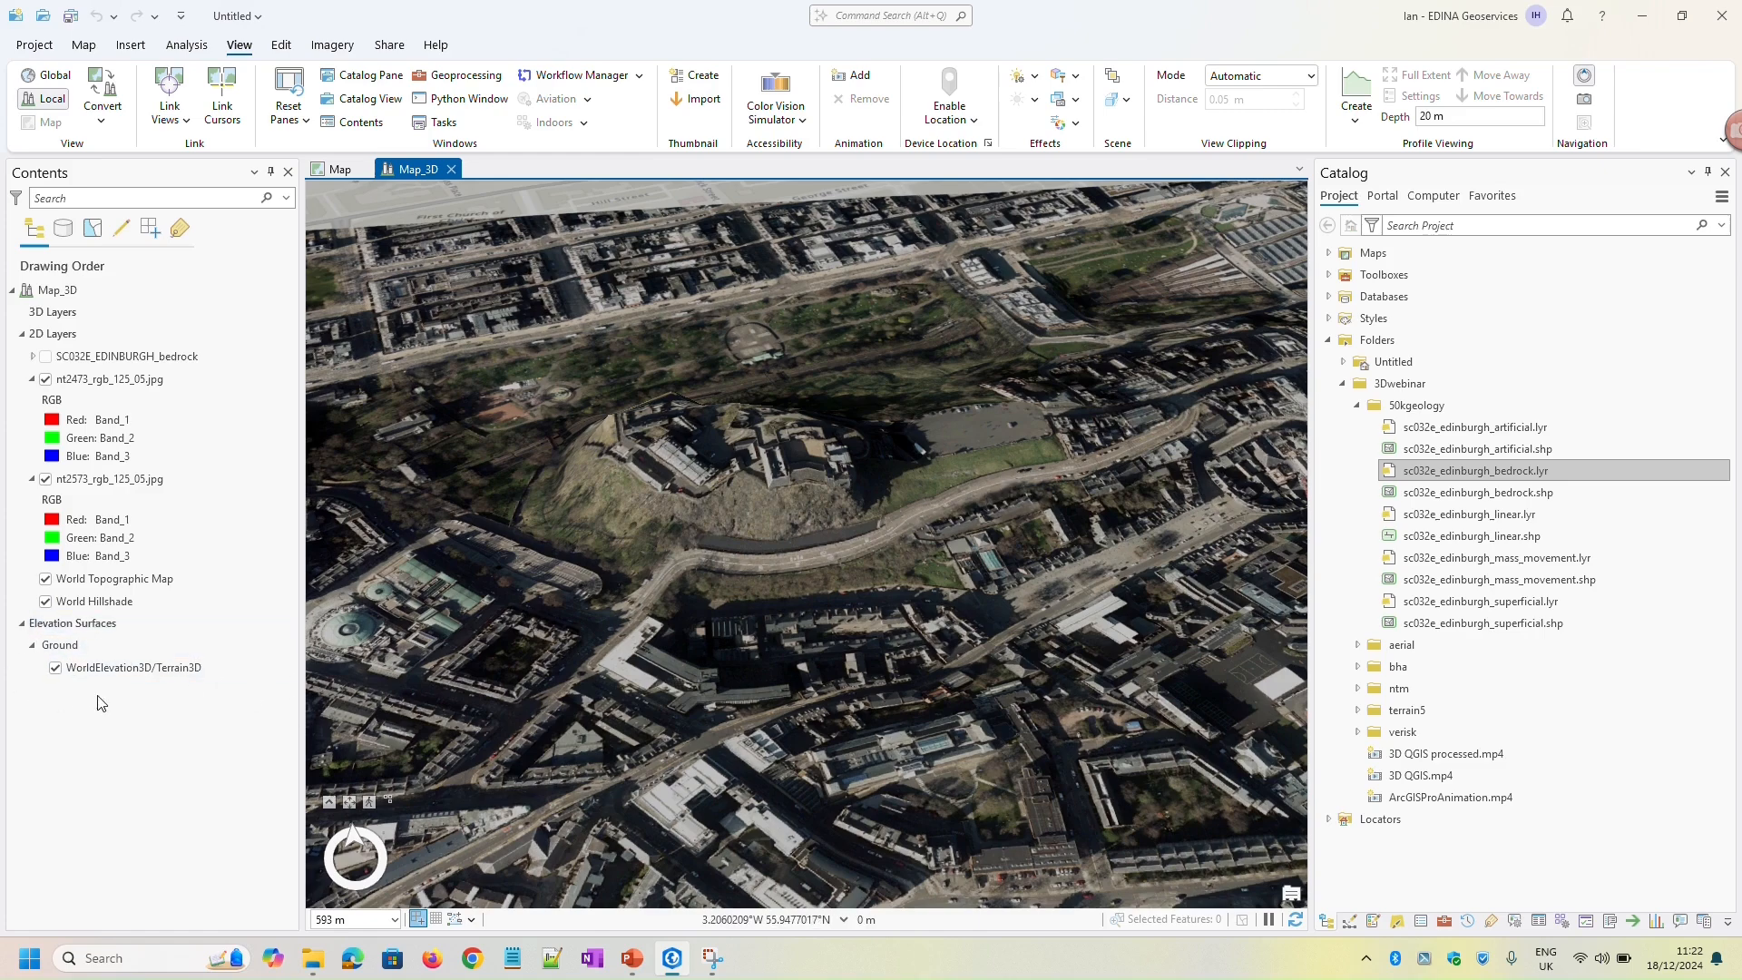
Inspect how buildings and roads beside the castle rock sit on the WorldElevation3D/Terrain3D ground surface at low viewing angles
click(136, 624)
drag(908, 507, 912, 599)
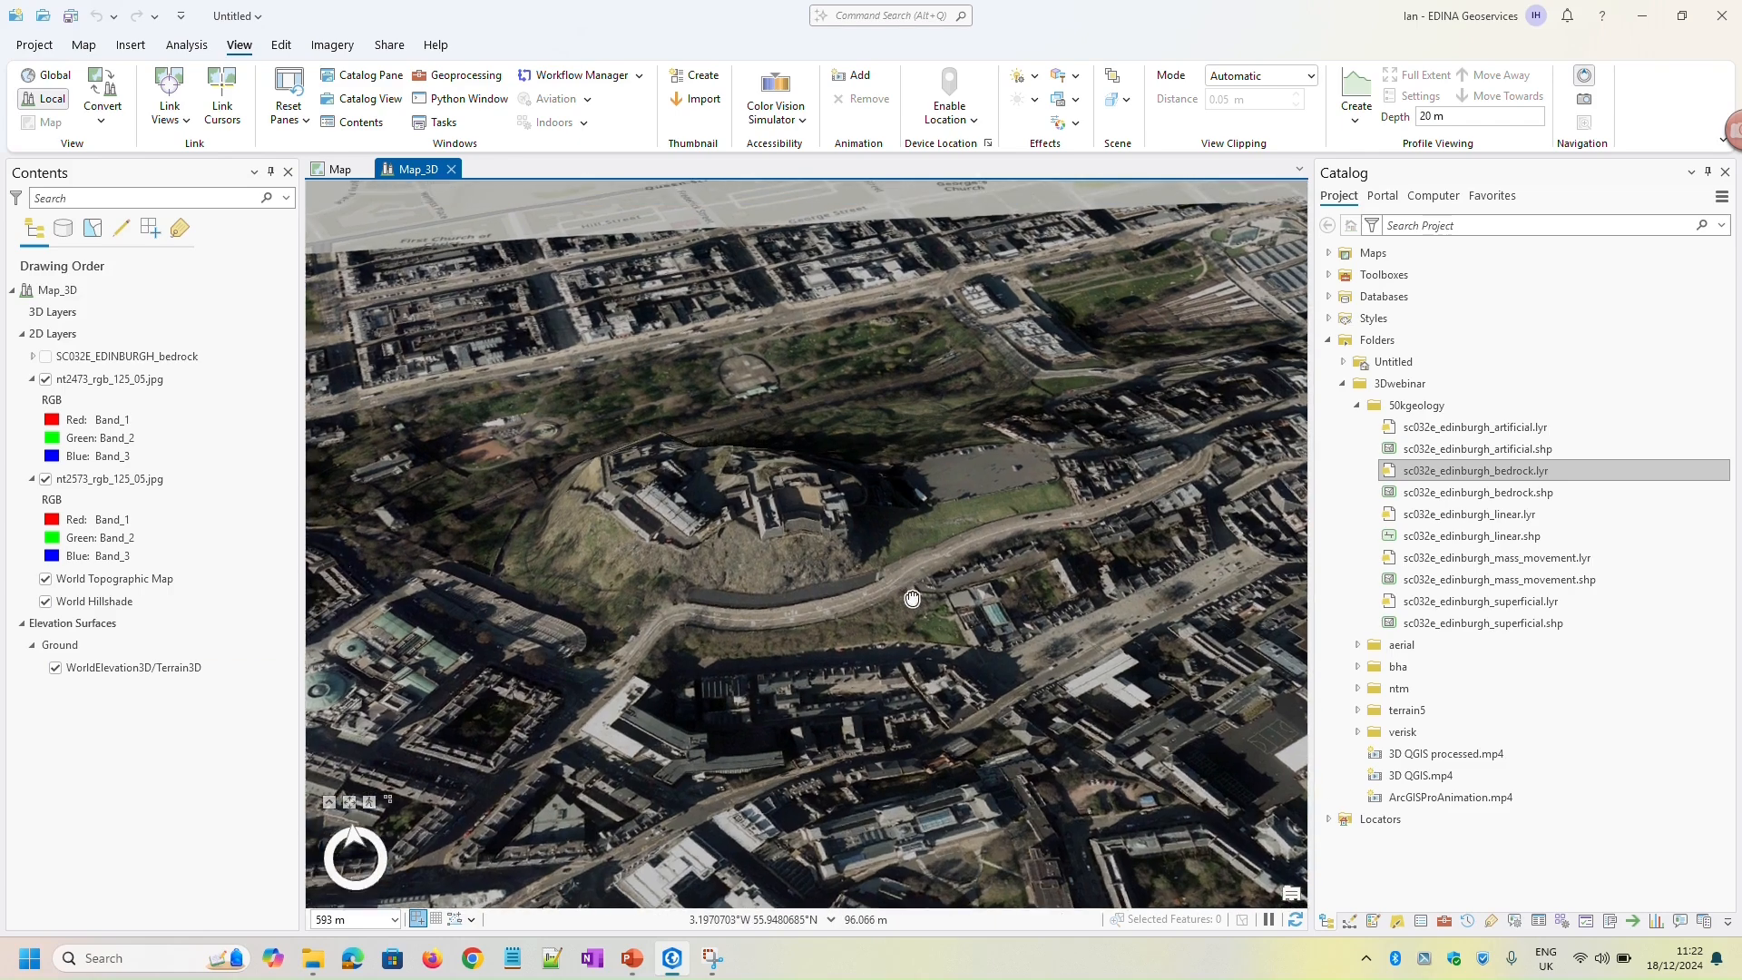
middle_drag(987, 585, 640, 587)
scroll(927, 548, up, 5)
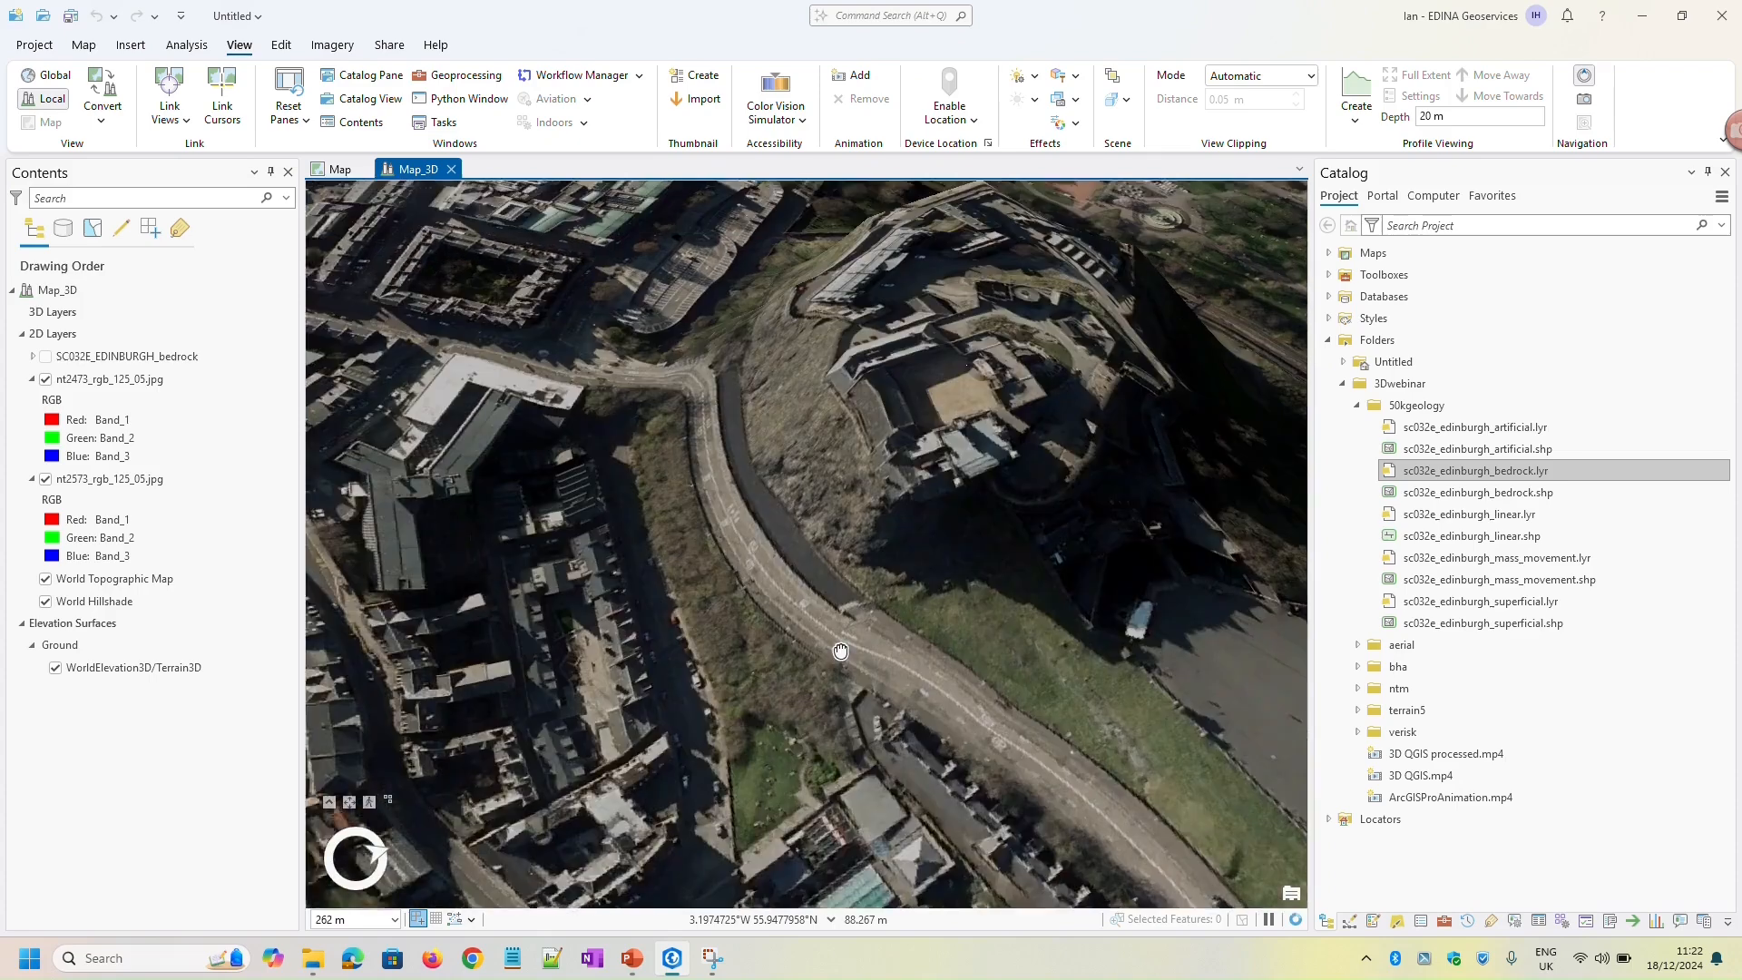
drag(840, 651, 847, 678)
middle_drag(955, 698, 1033, 681)
drag(1032, 681, 971, 553)
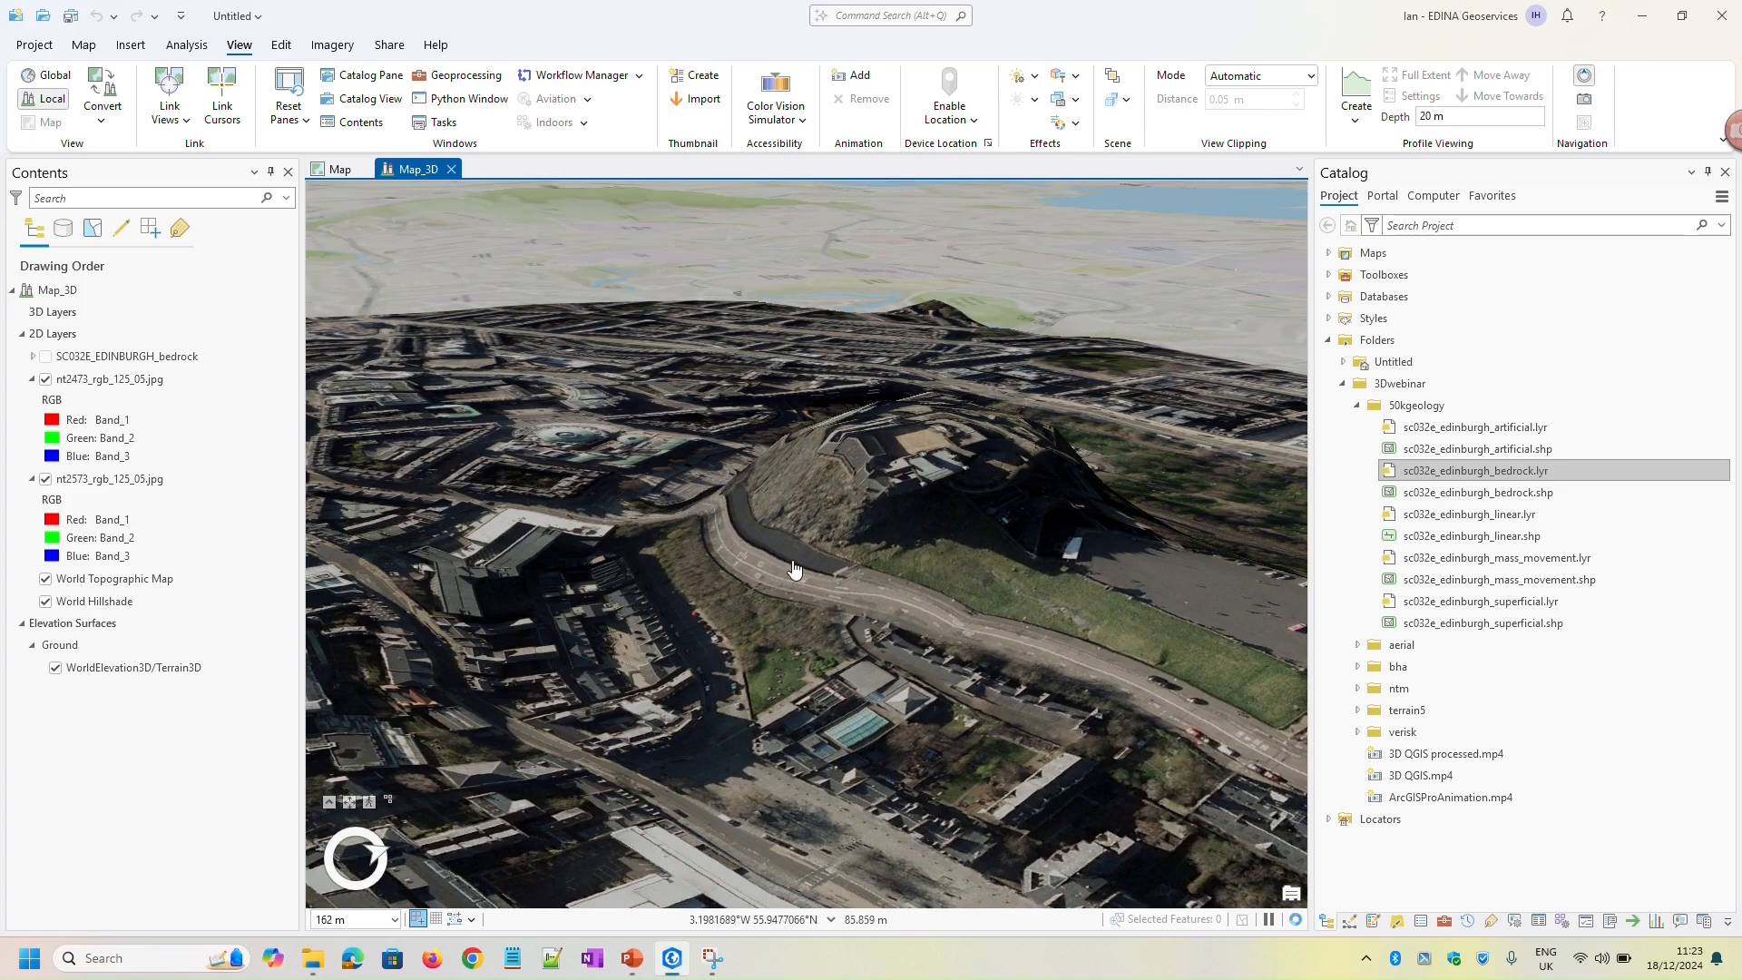
middle_drag(909, 616, 768, 600)
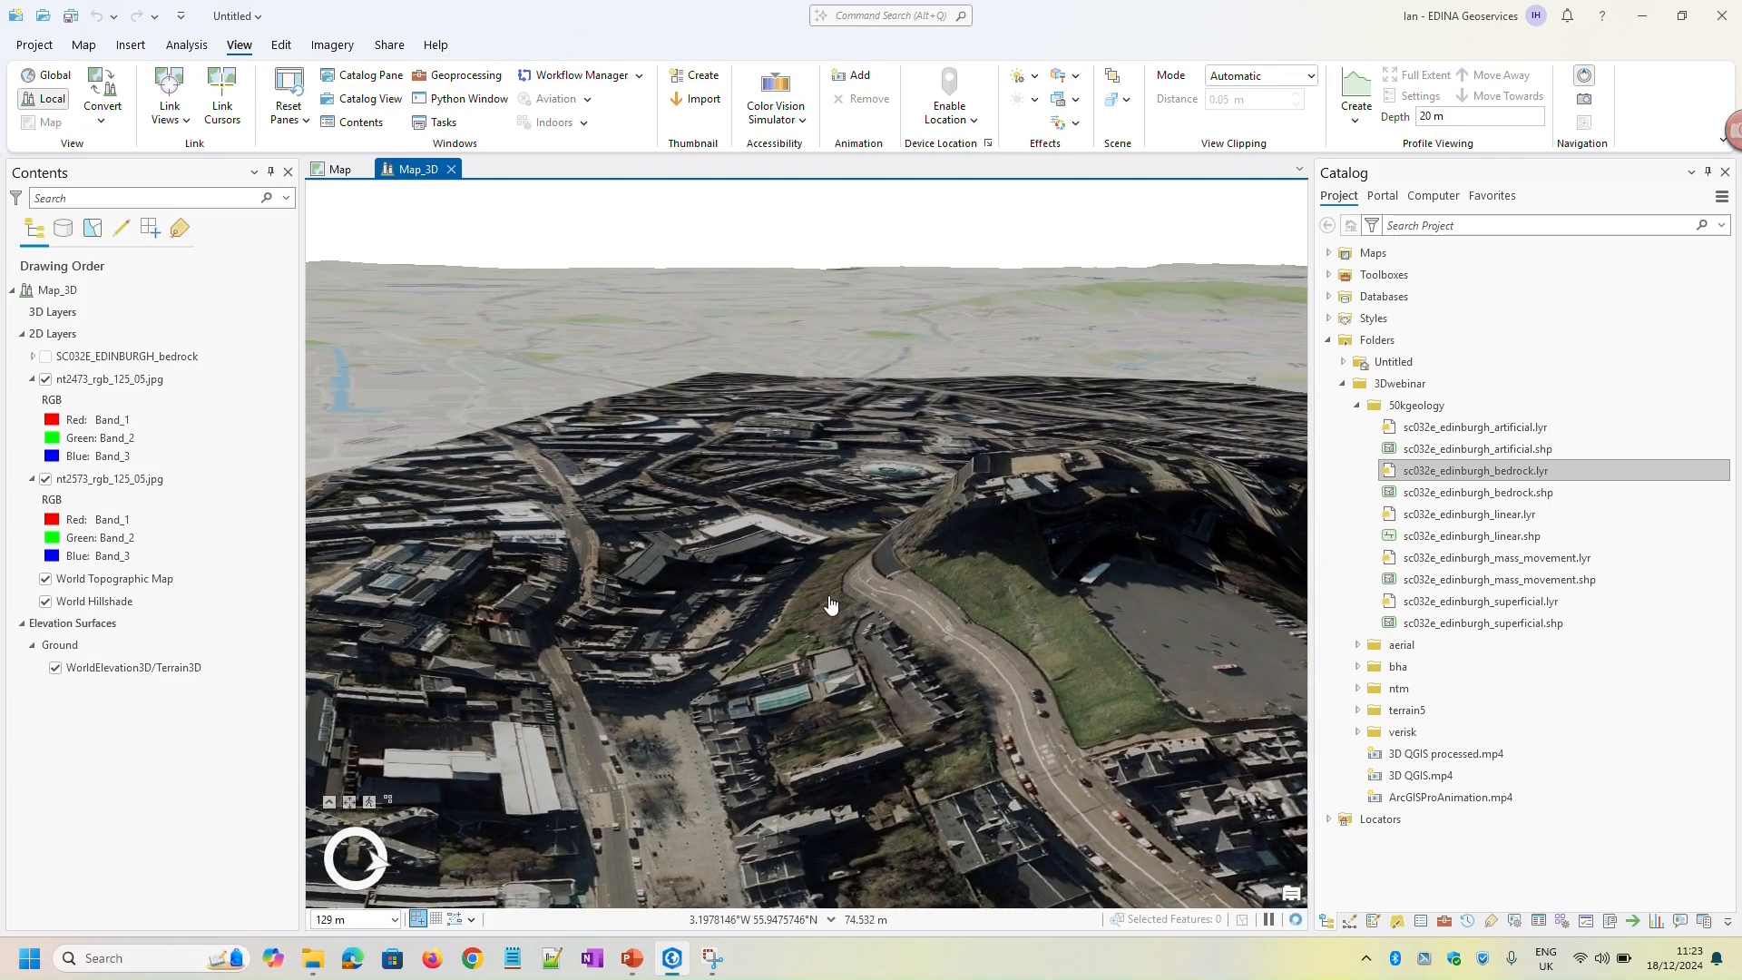
middle_drag(821, 585, 971, 590)
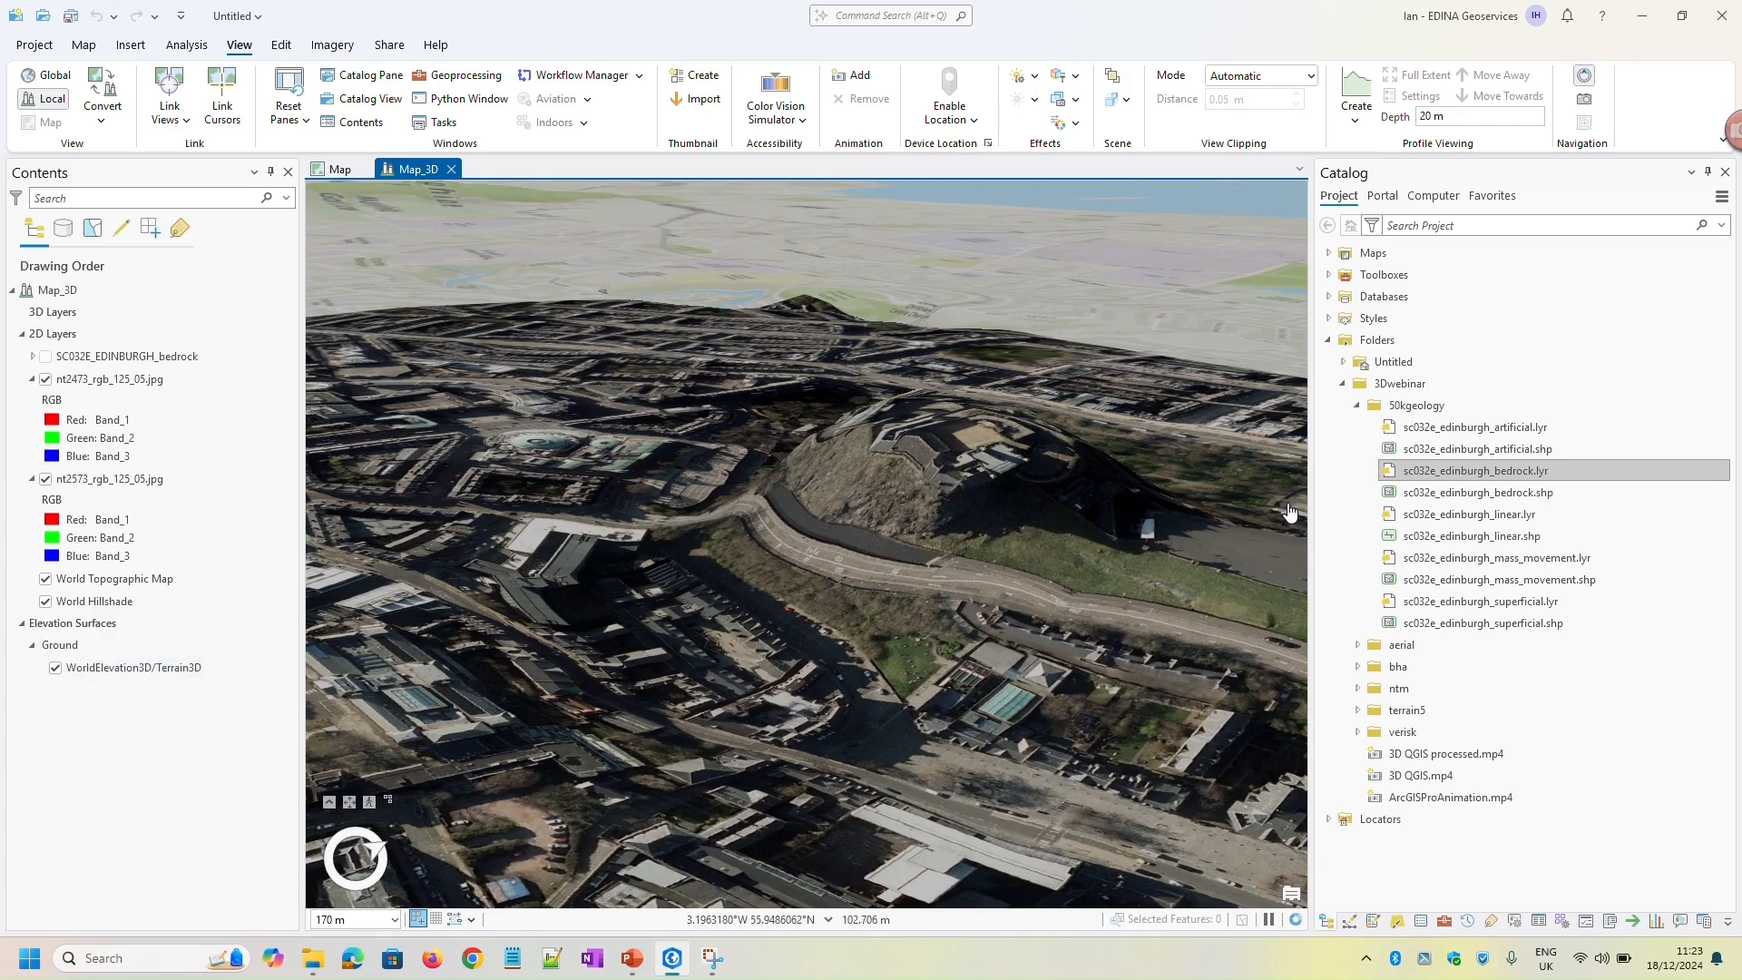
Add both terrain rasters, NT27SE.asc and NT27SW.asc, from the terrain5 folder to the 3D scene together
click(1357, 405)
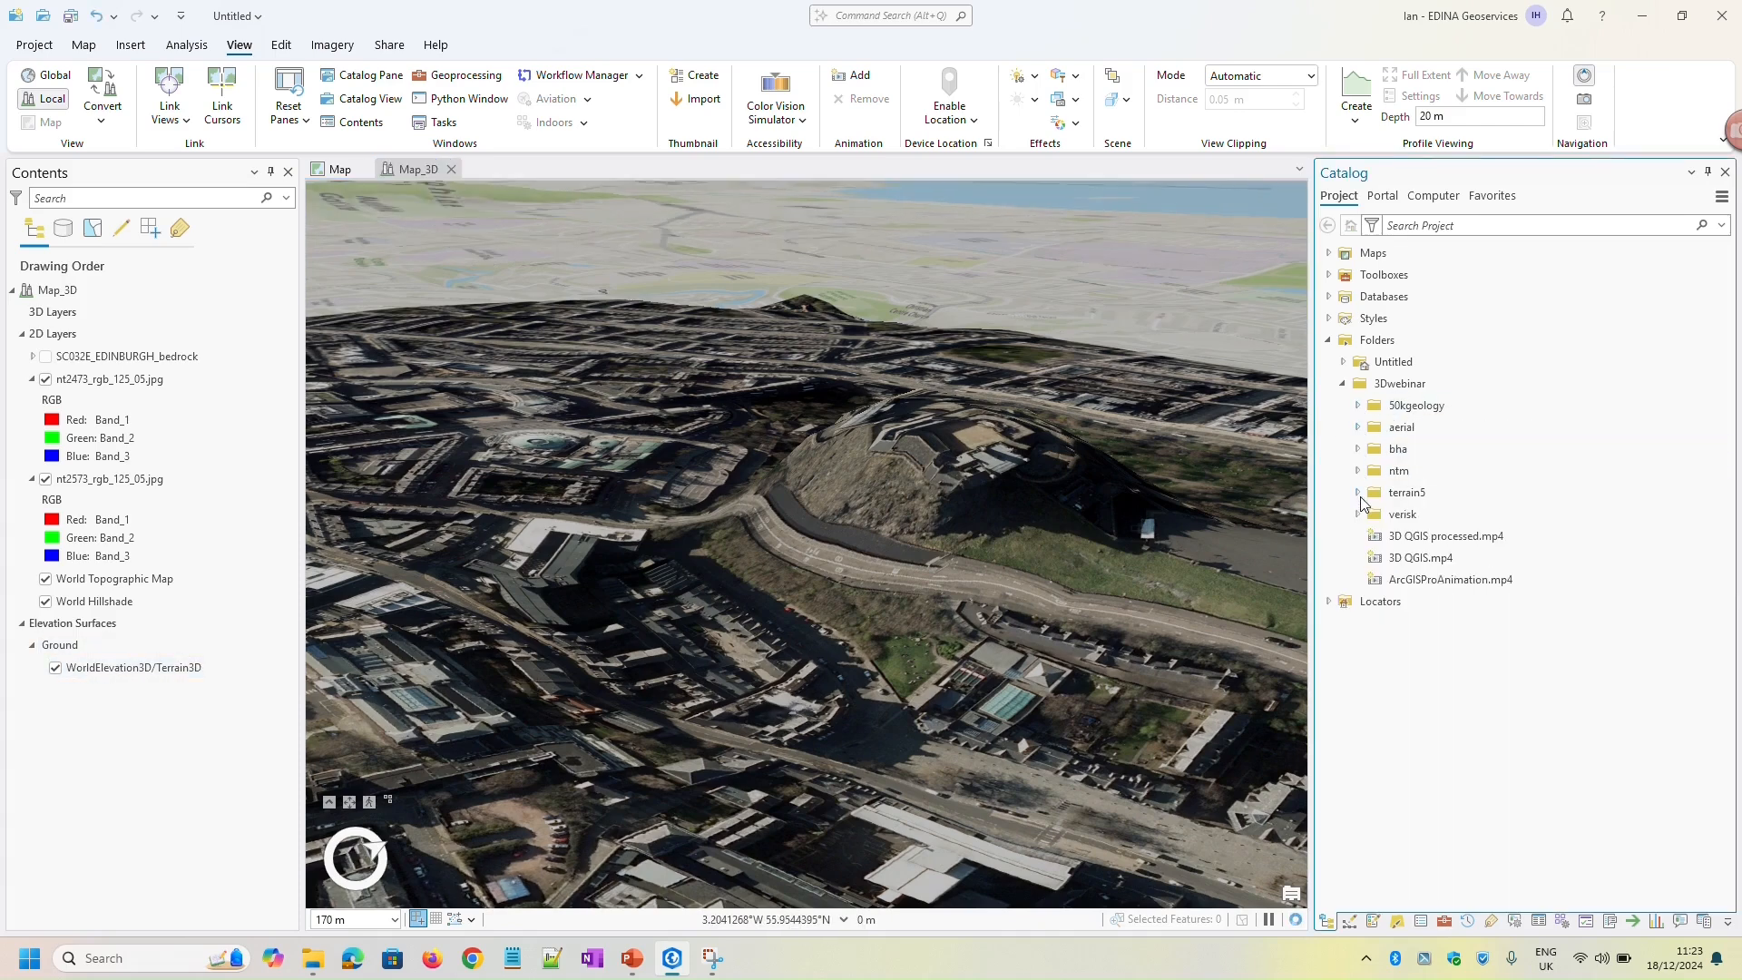
click(1358, 493)
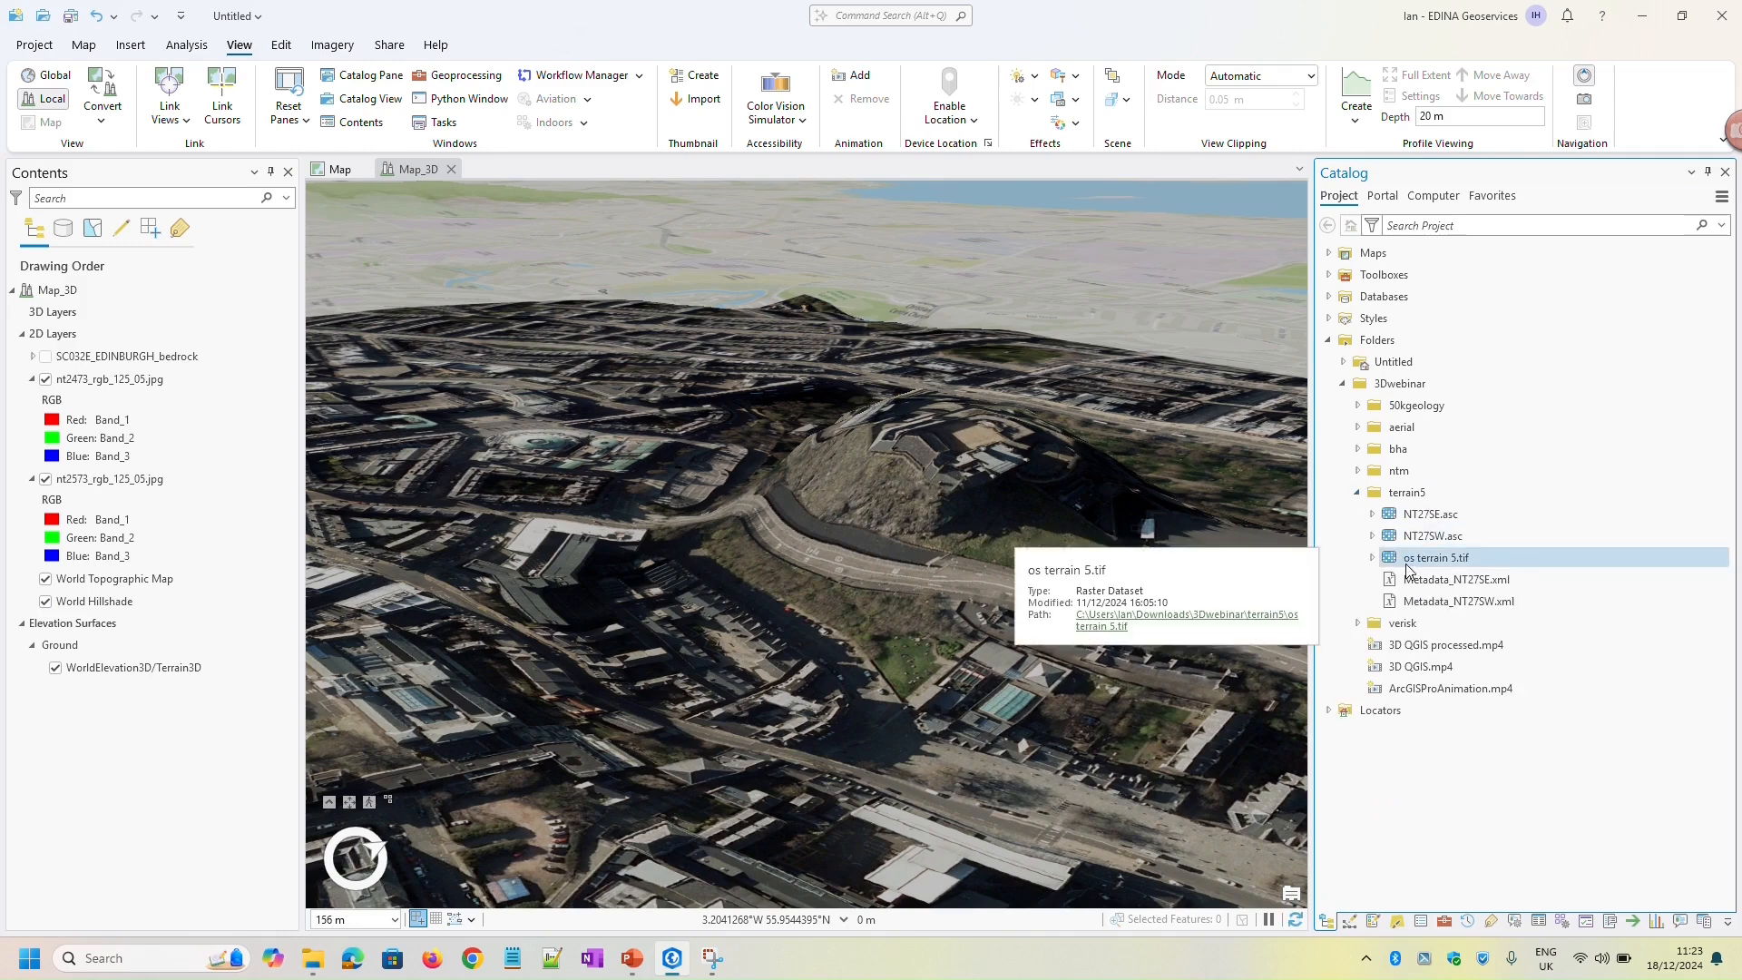
click(1432, 514)
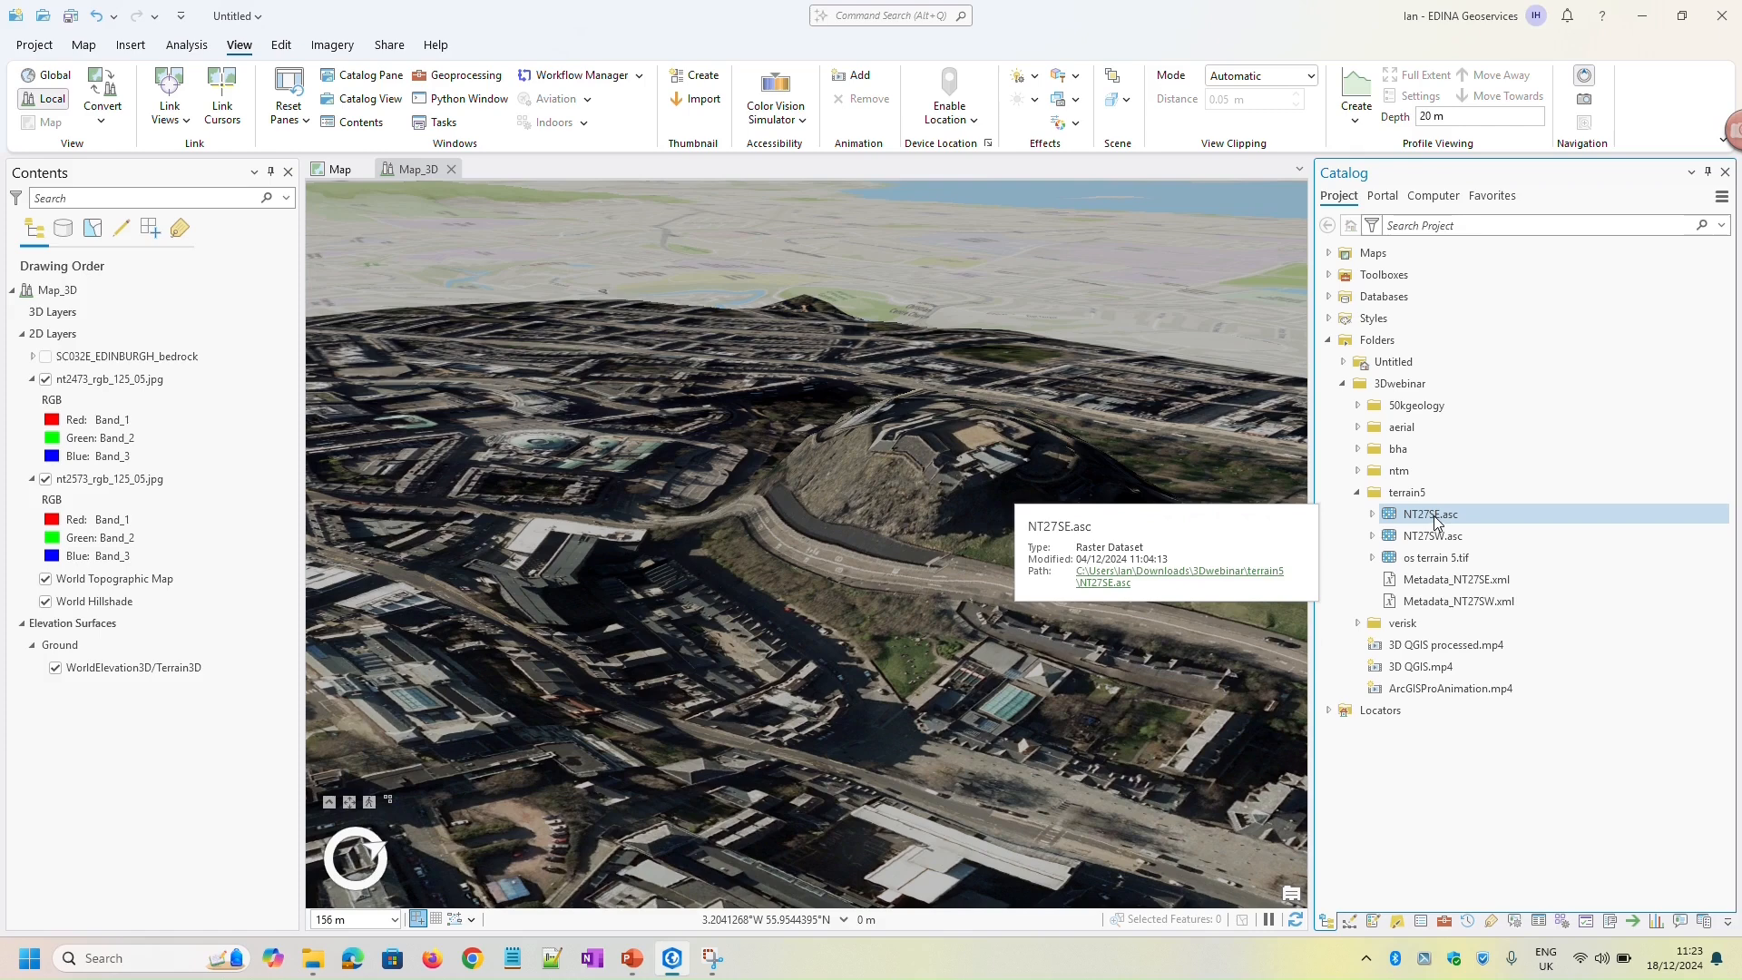
ctrl+click(1435, 537)
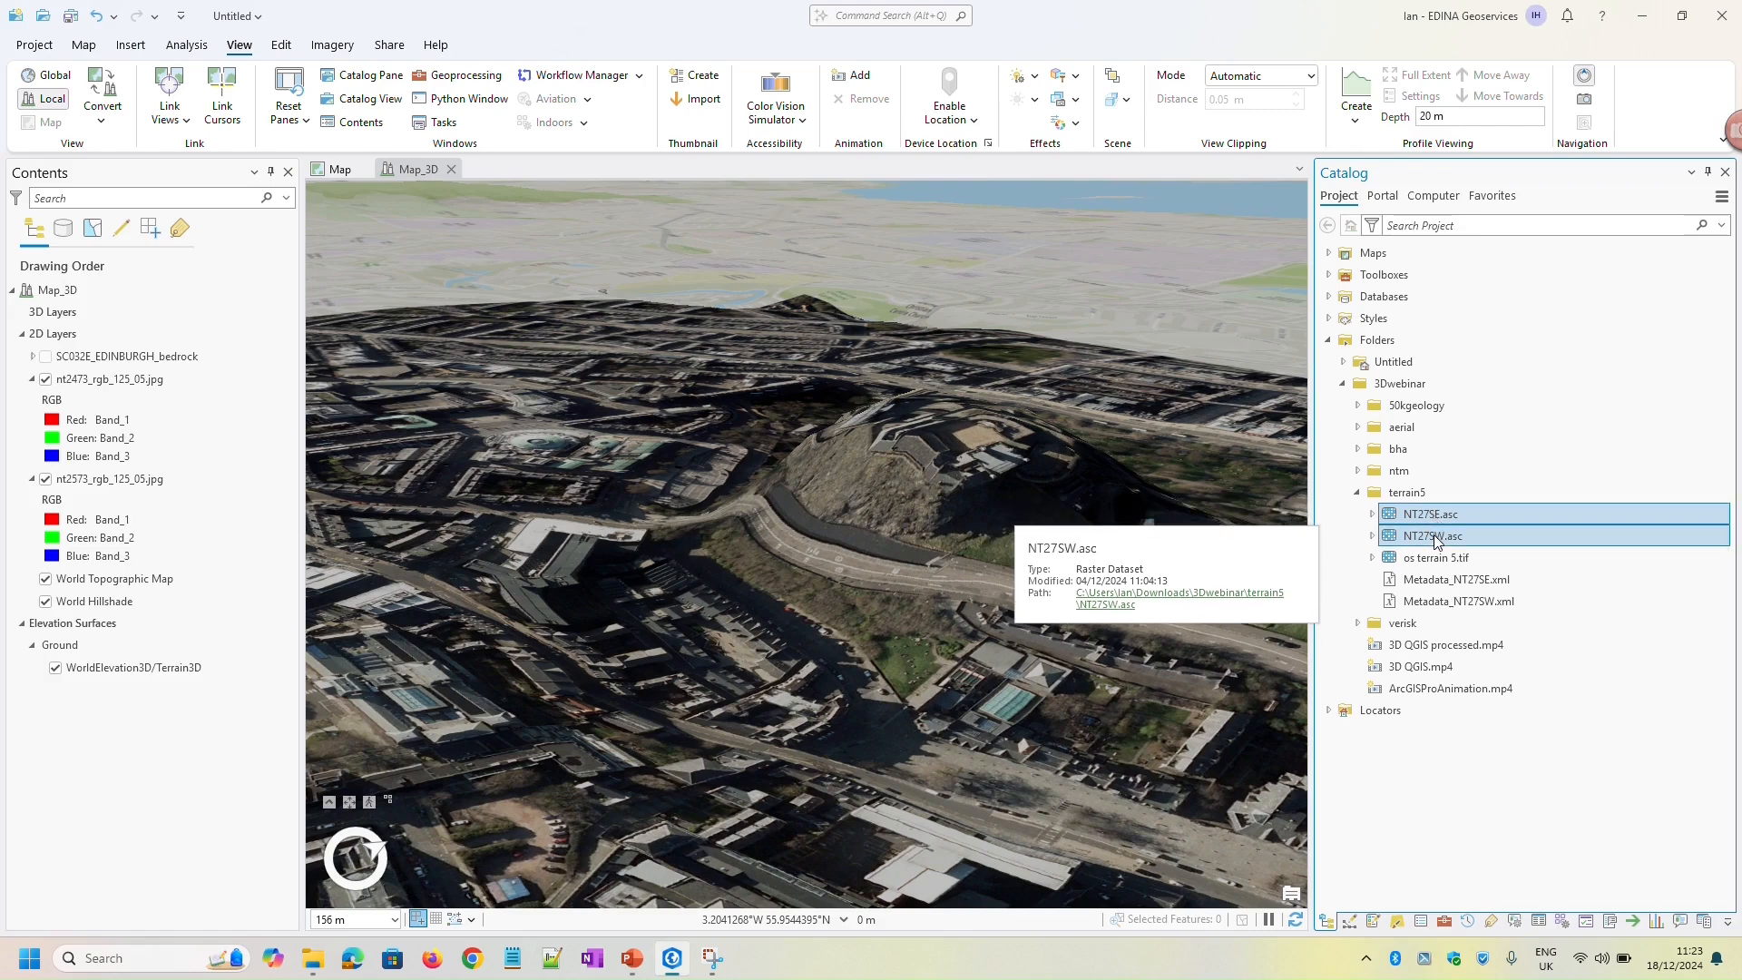
right_click(1435, 539)
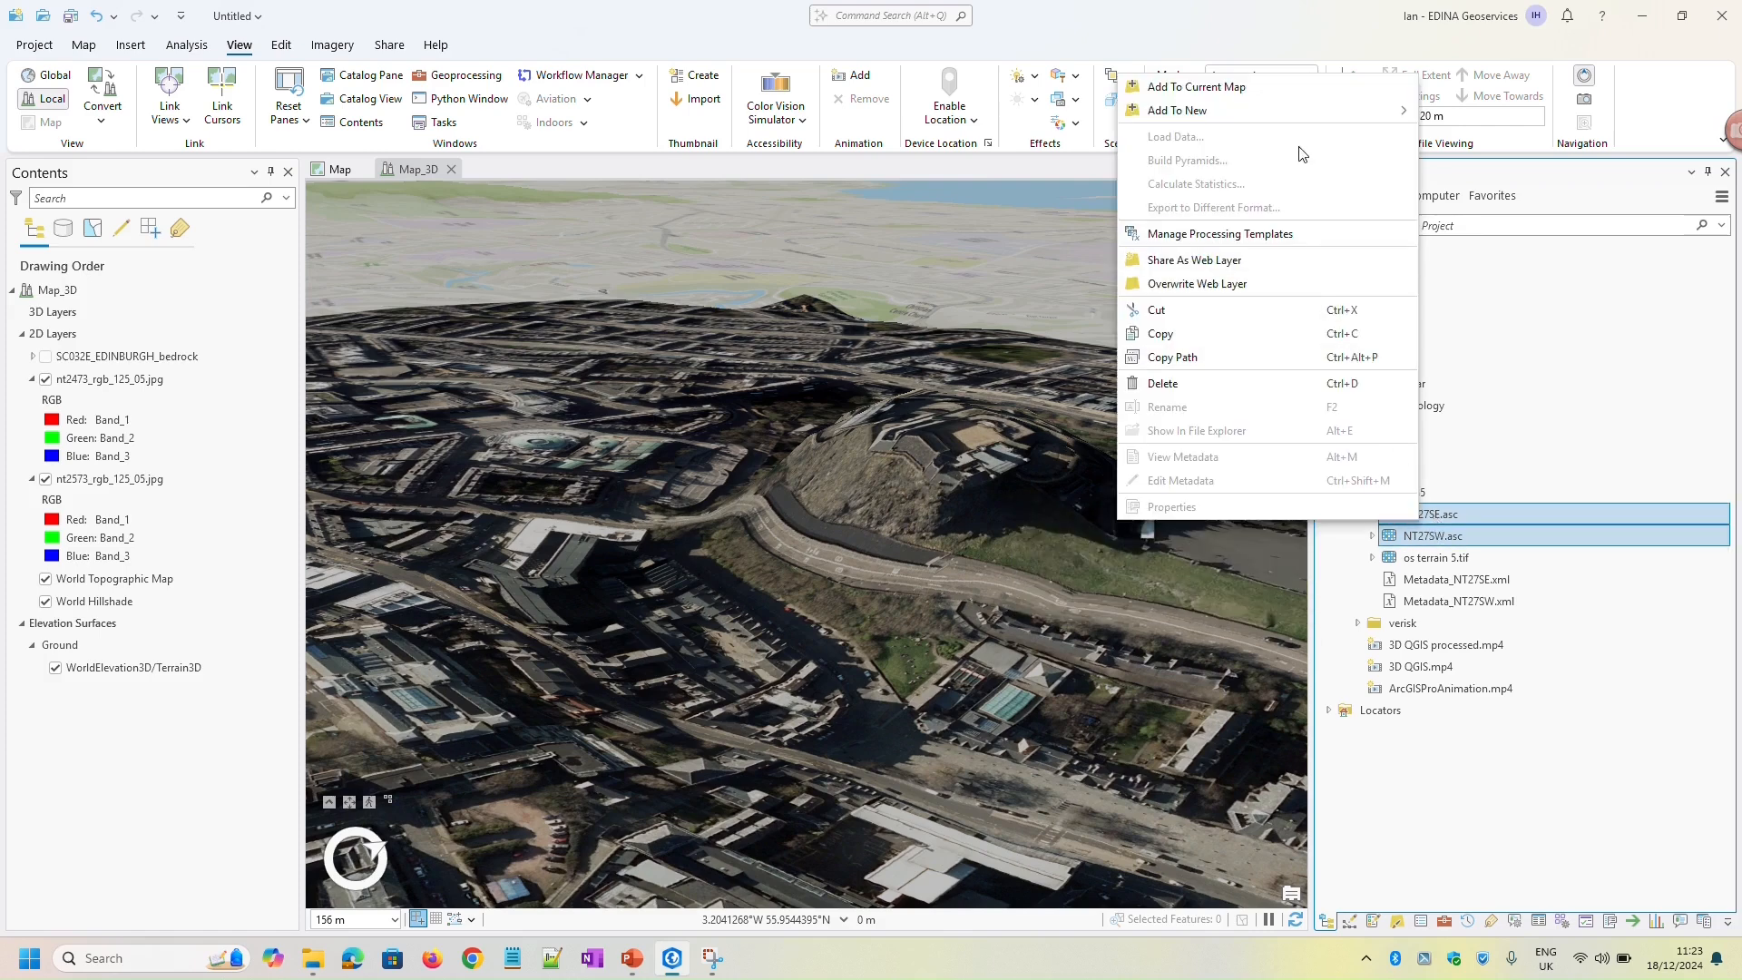
click(1238, 91)
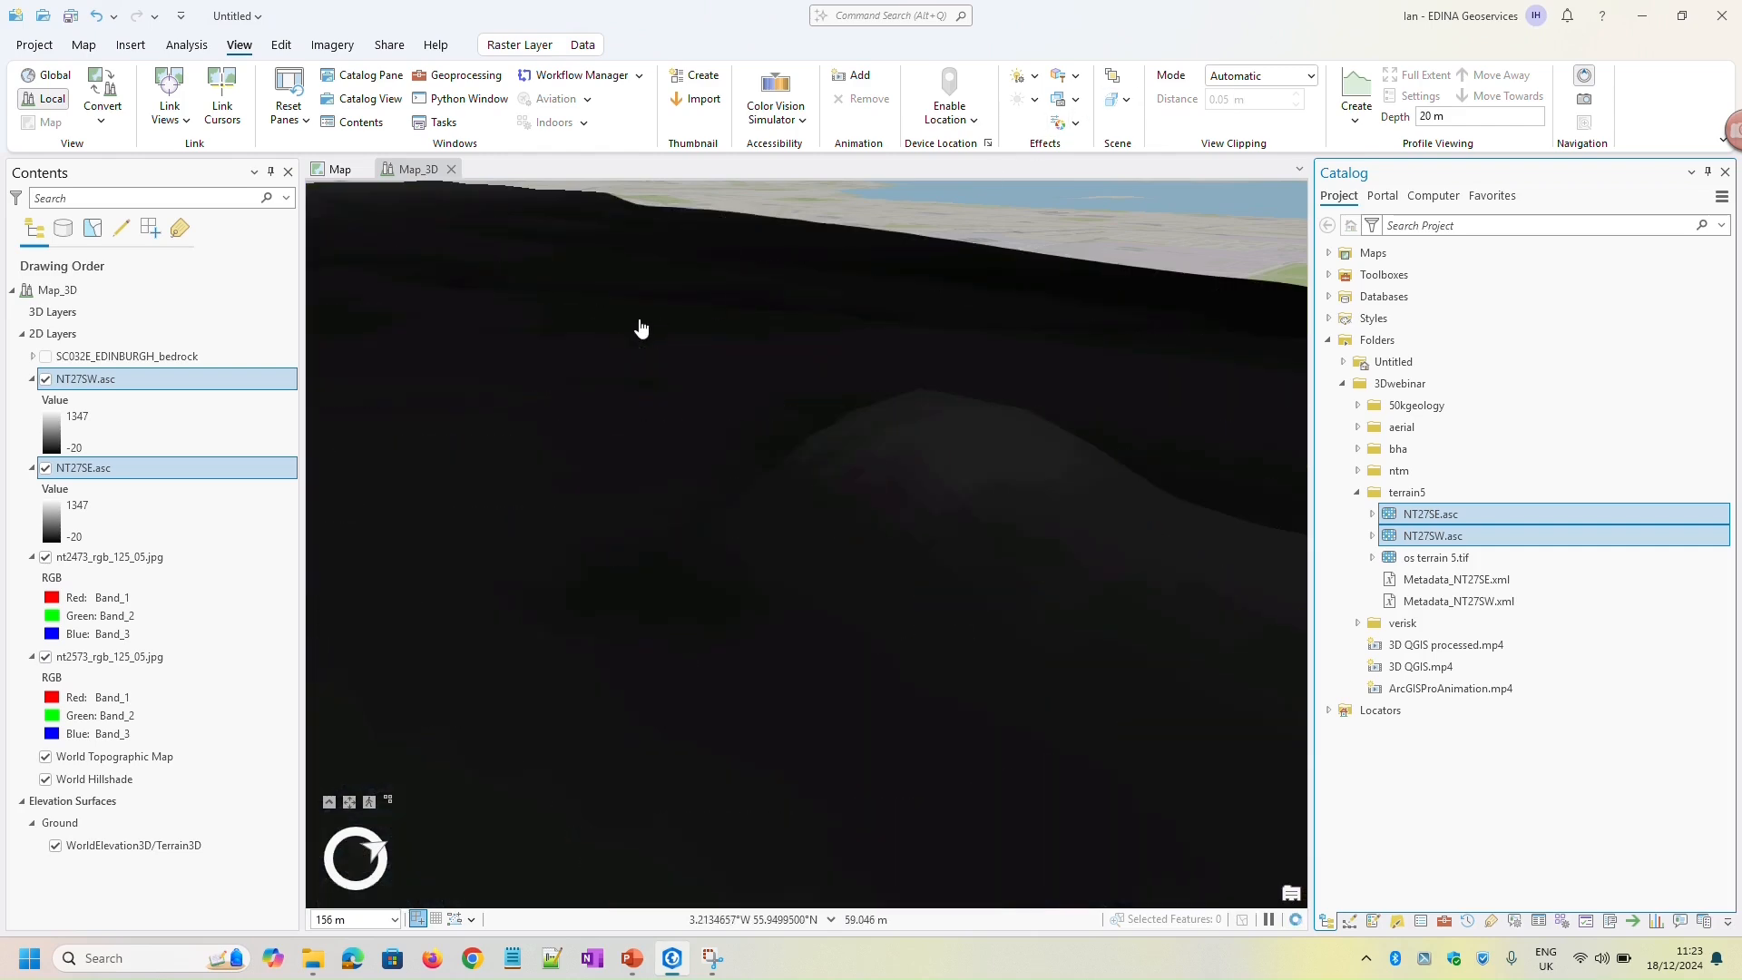
Move the NT27SW.asc and NT27SE.asc rasters from the 2D layers into the Ground elevation surface as elevation sources
right_click(130, 378)
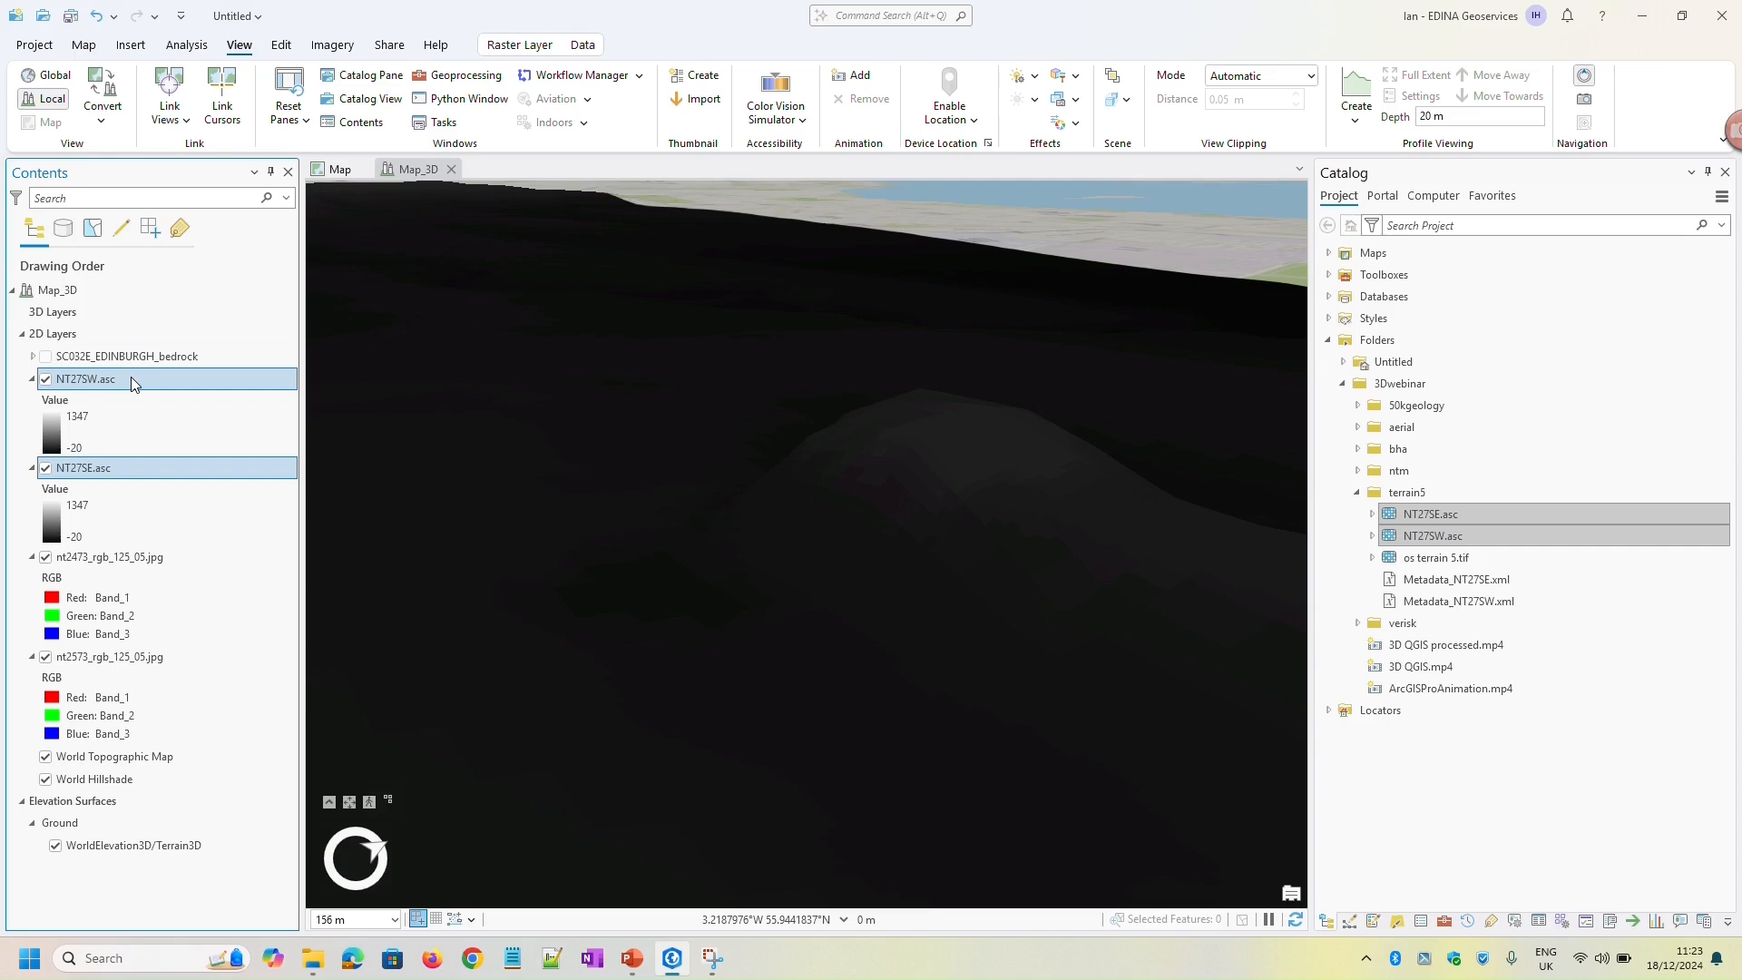
drag(130, 377, 147, 844)
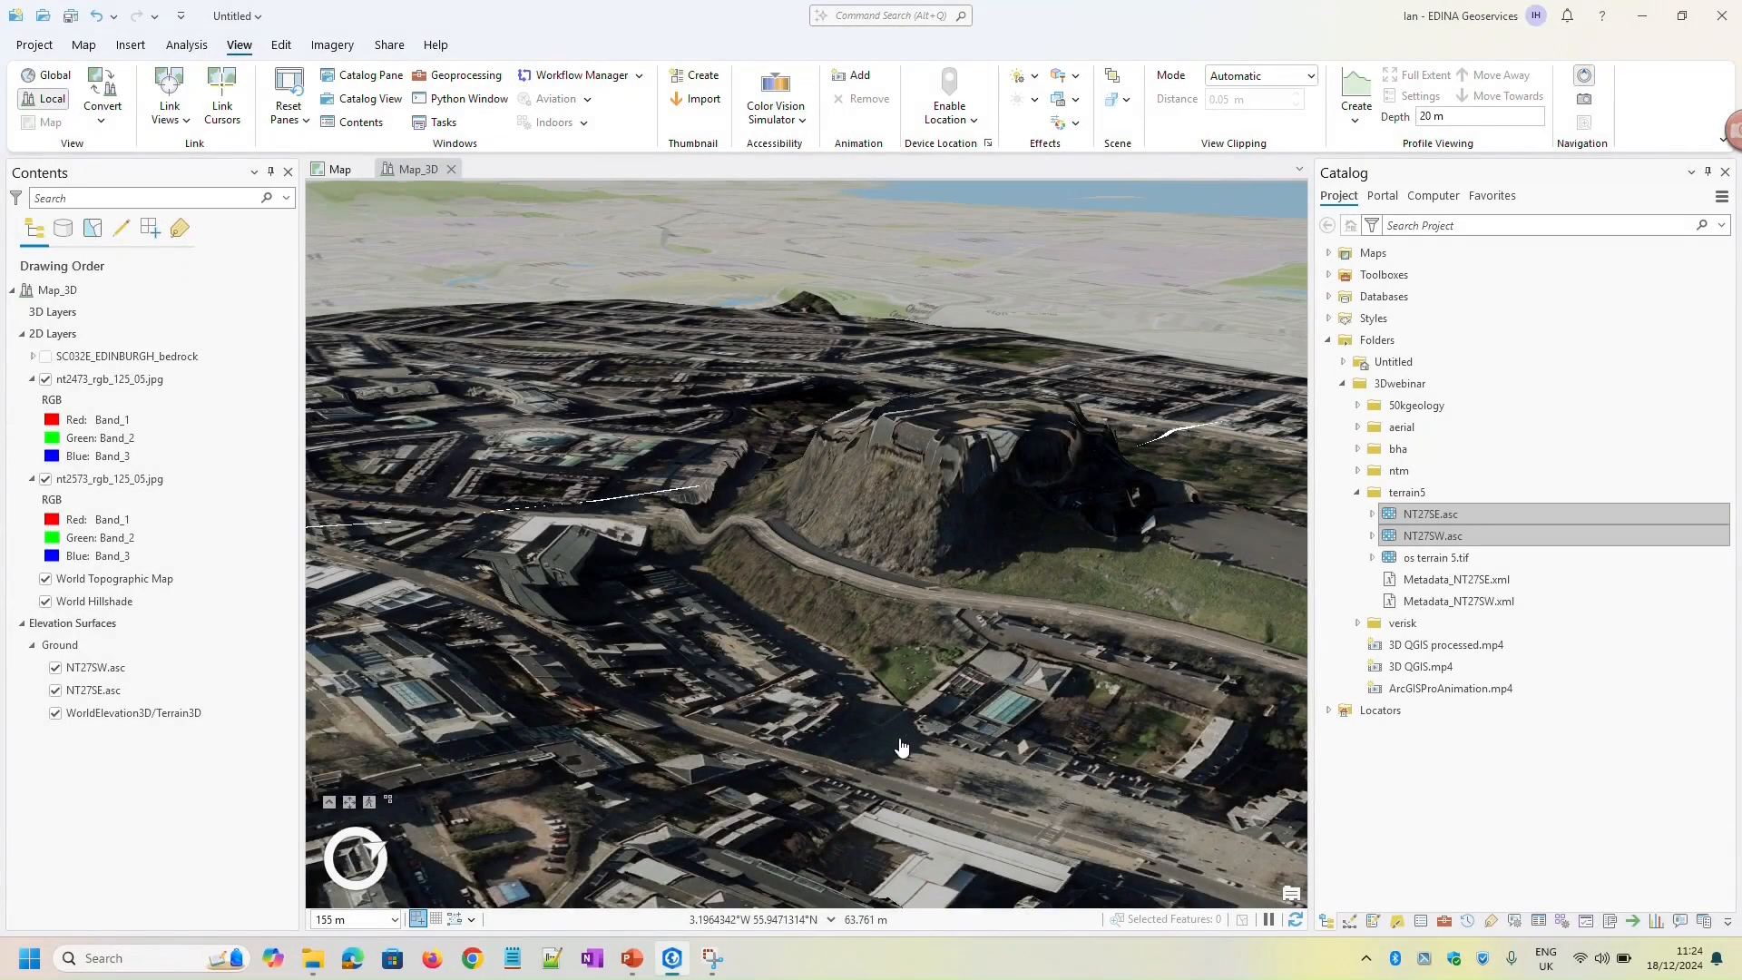
Examine the castle rock and surrounding streets draped over the new terrain surface, both close up and from further away
drag(966, 615, 803, 631)
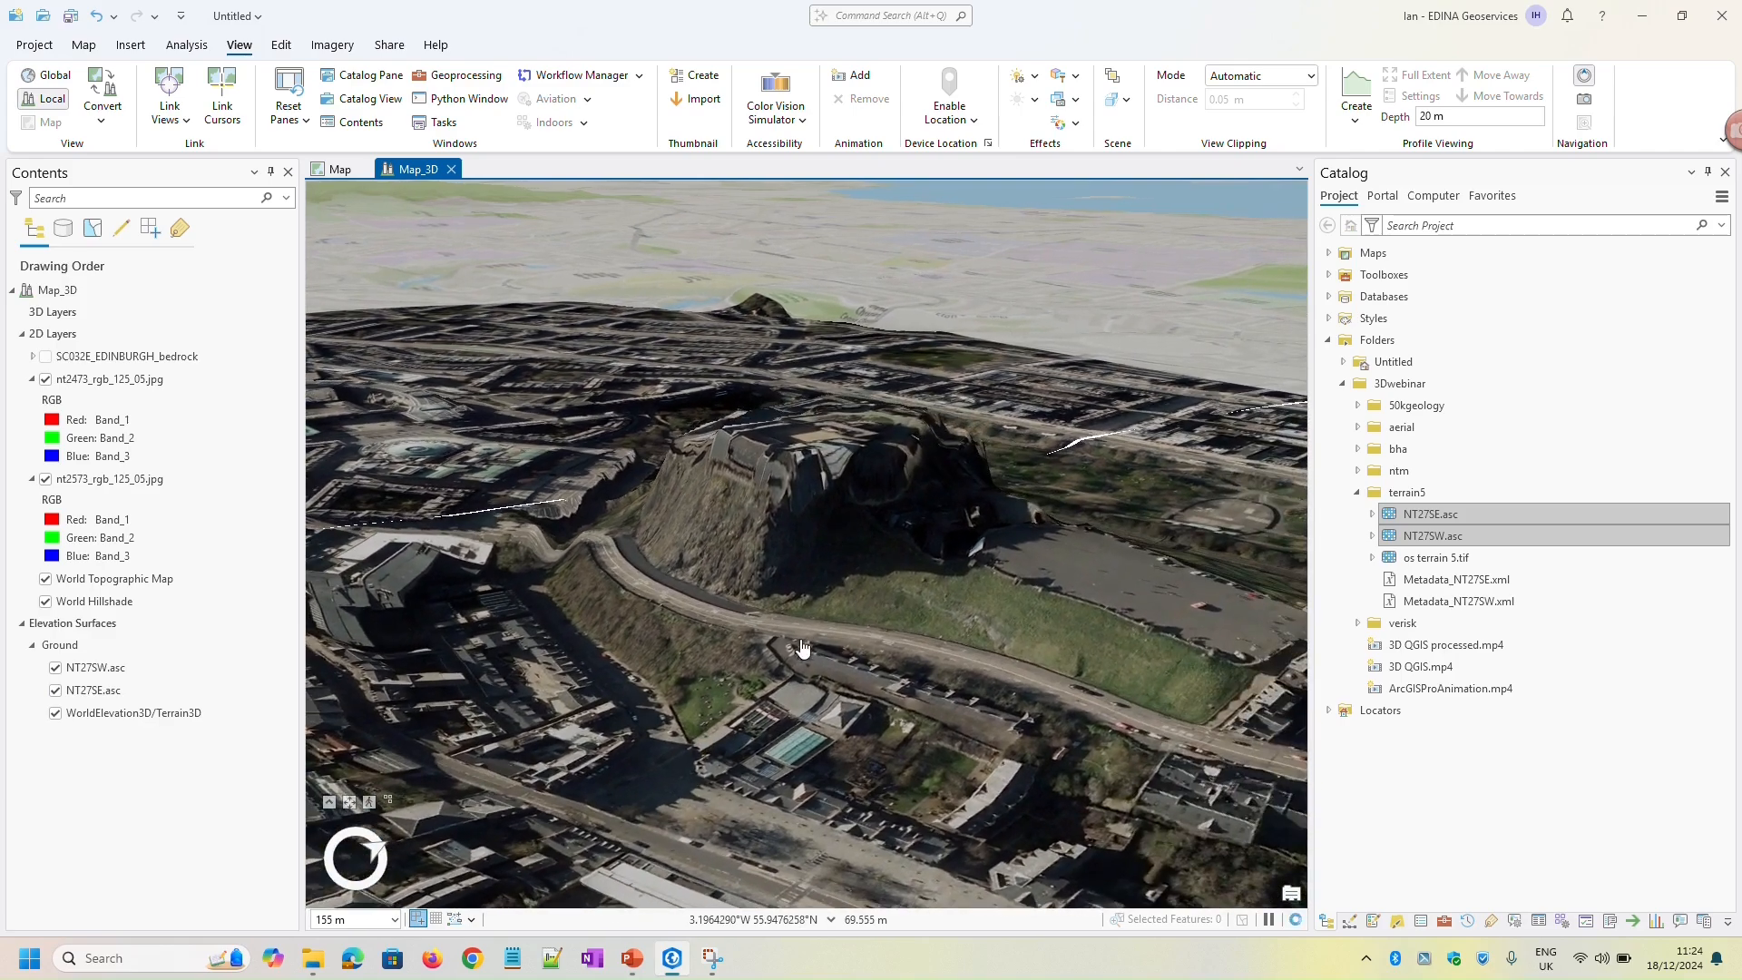
mouse_move(803, 631)
middle_down()
mouse_move(783, 648)
mouse_move(700, 630)
mouse_move(733, 606)
middle_up()
scroll(806, 642, up, 3)
scroll(821, 649, up, 3)
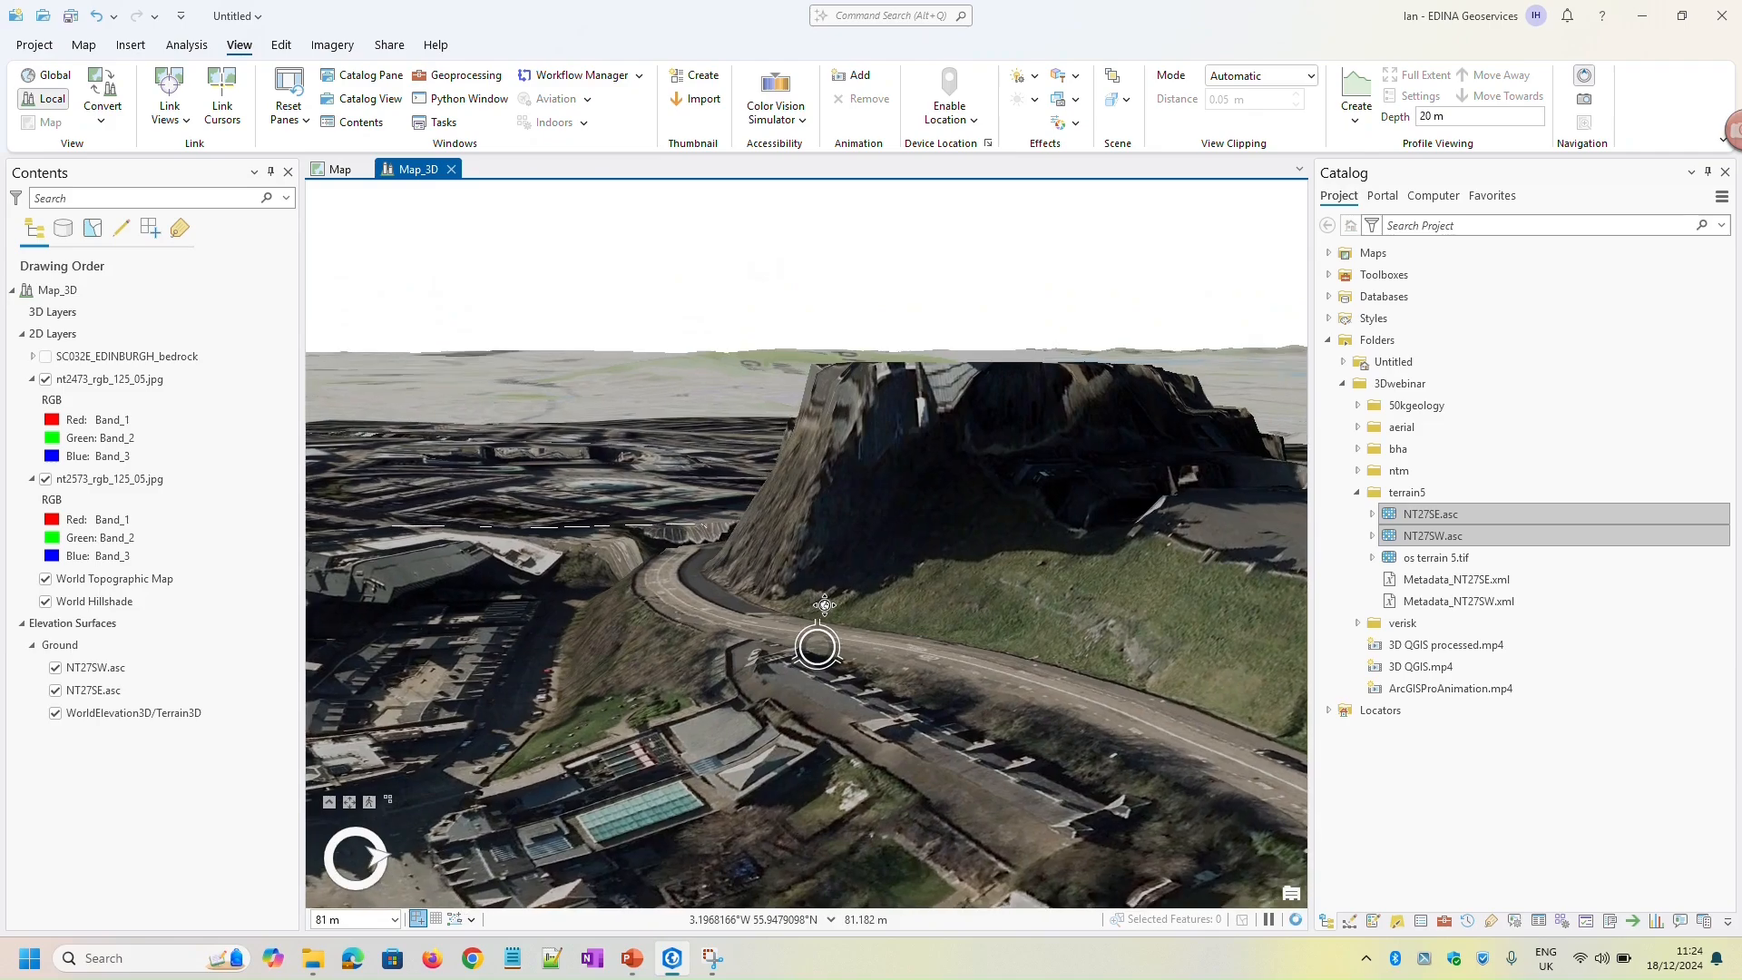
scroll(720, 657, down, 5)
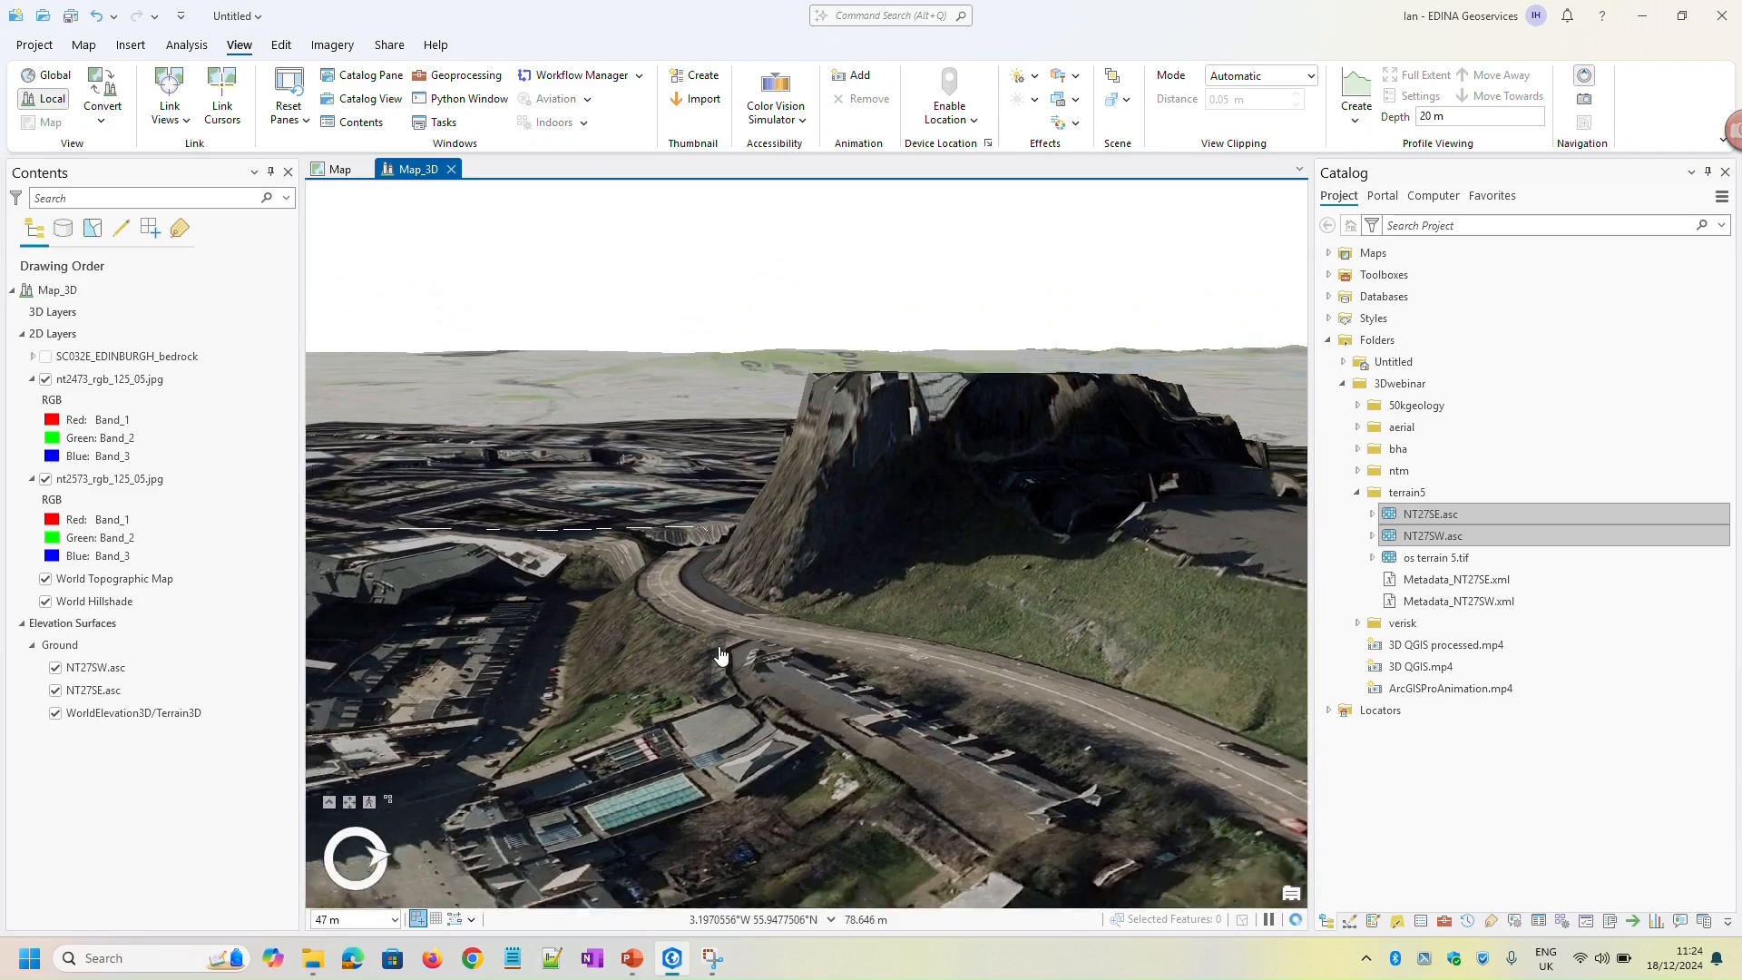
drag(691, 699, 839, 686)
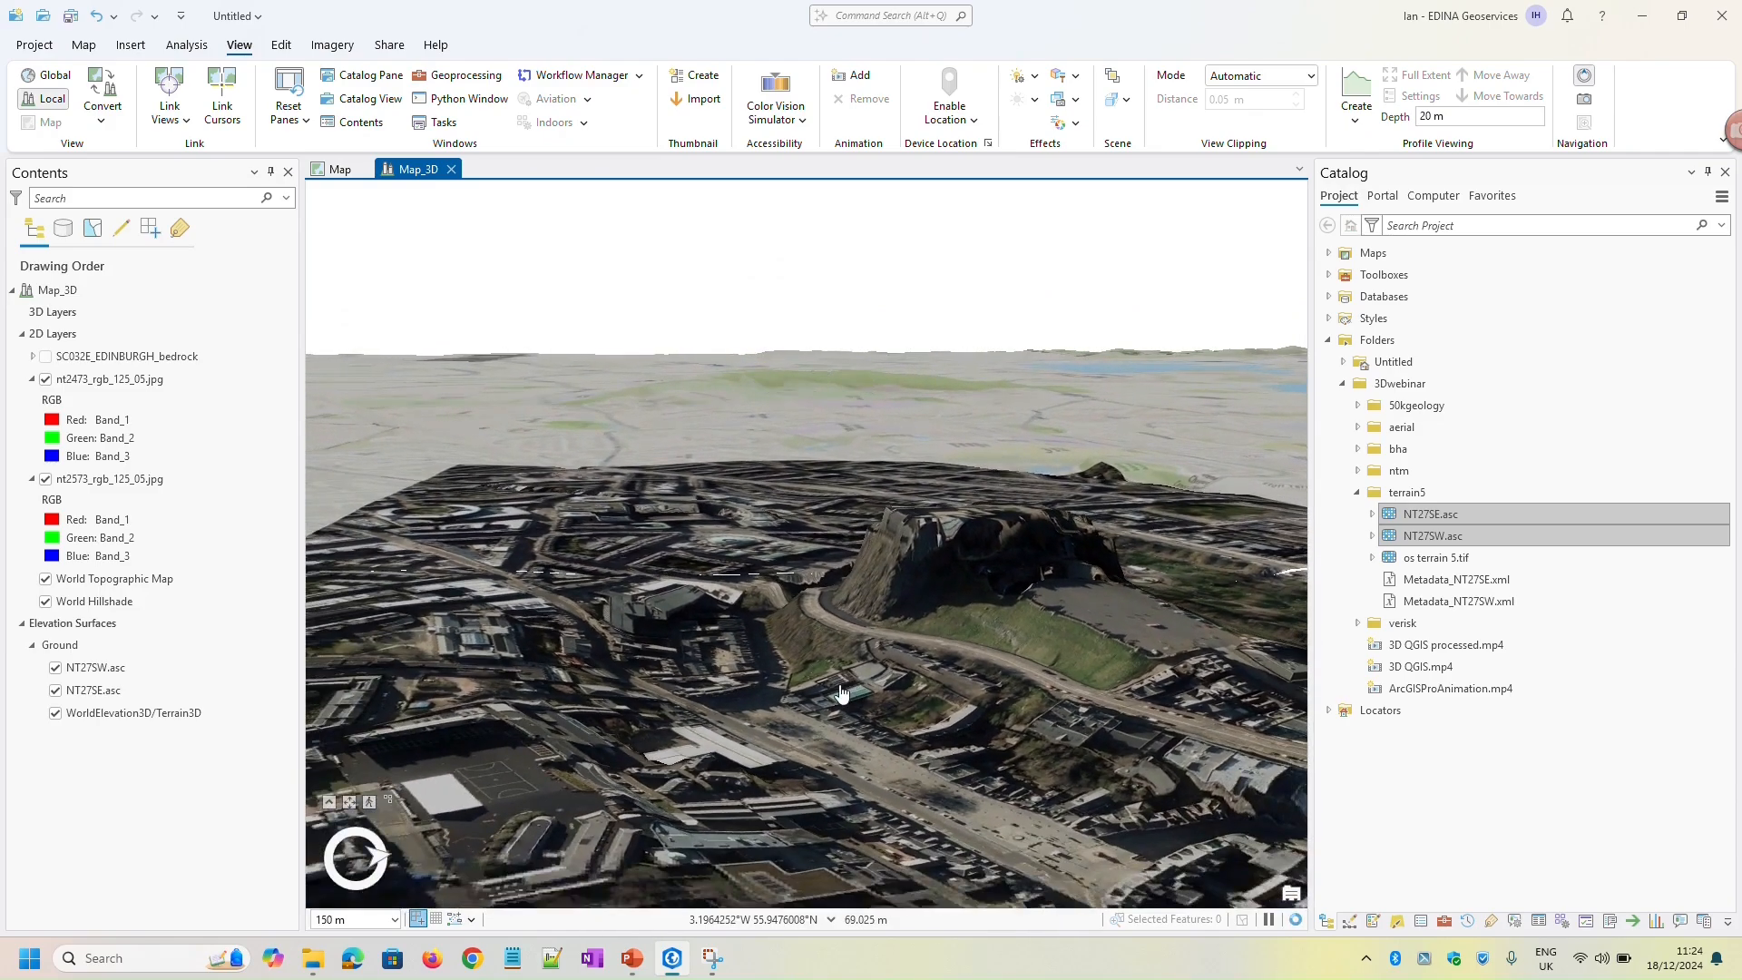
mouse_move(839, 686)
middle_down()
mouse_move(848, 715)
mouse_move(929, 699)
middle_up()
drag(929, 700, 857, 592)
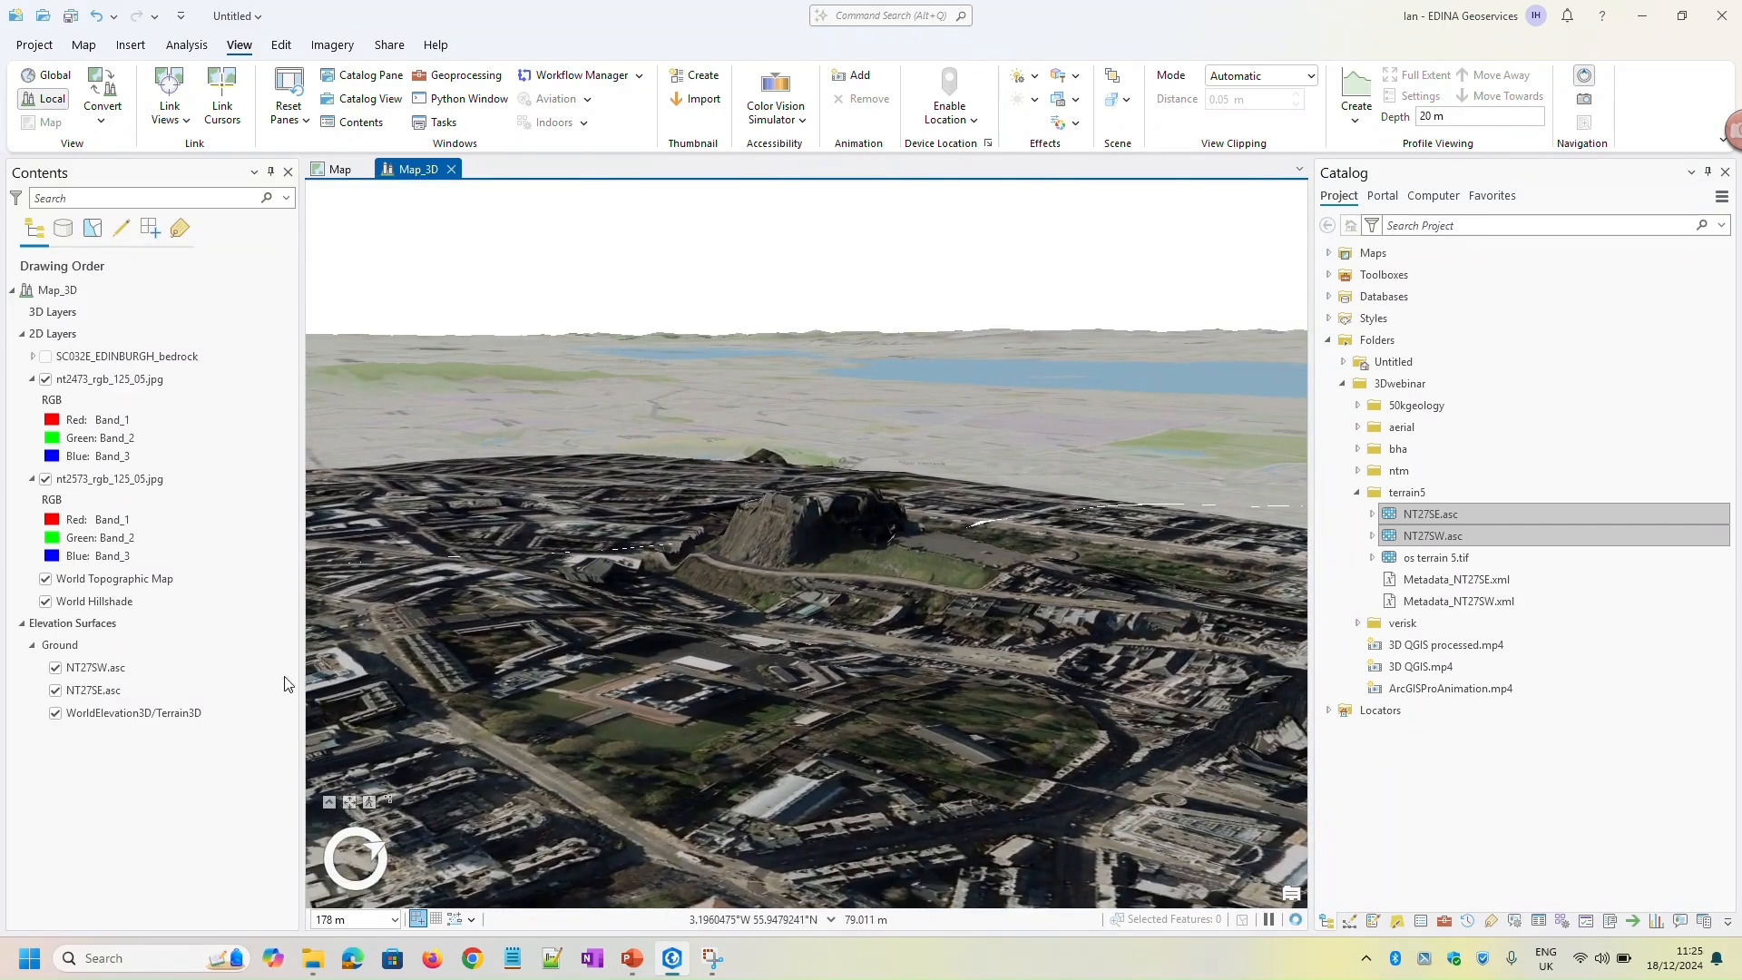
Turn off the WorldElevation3D/Terrain3D source so only the two NT27 rasters define the ground, and check the castle rock
click(57, 720)
click(55, 715)
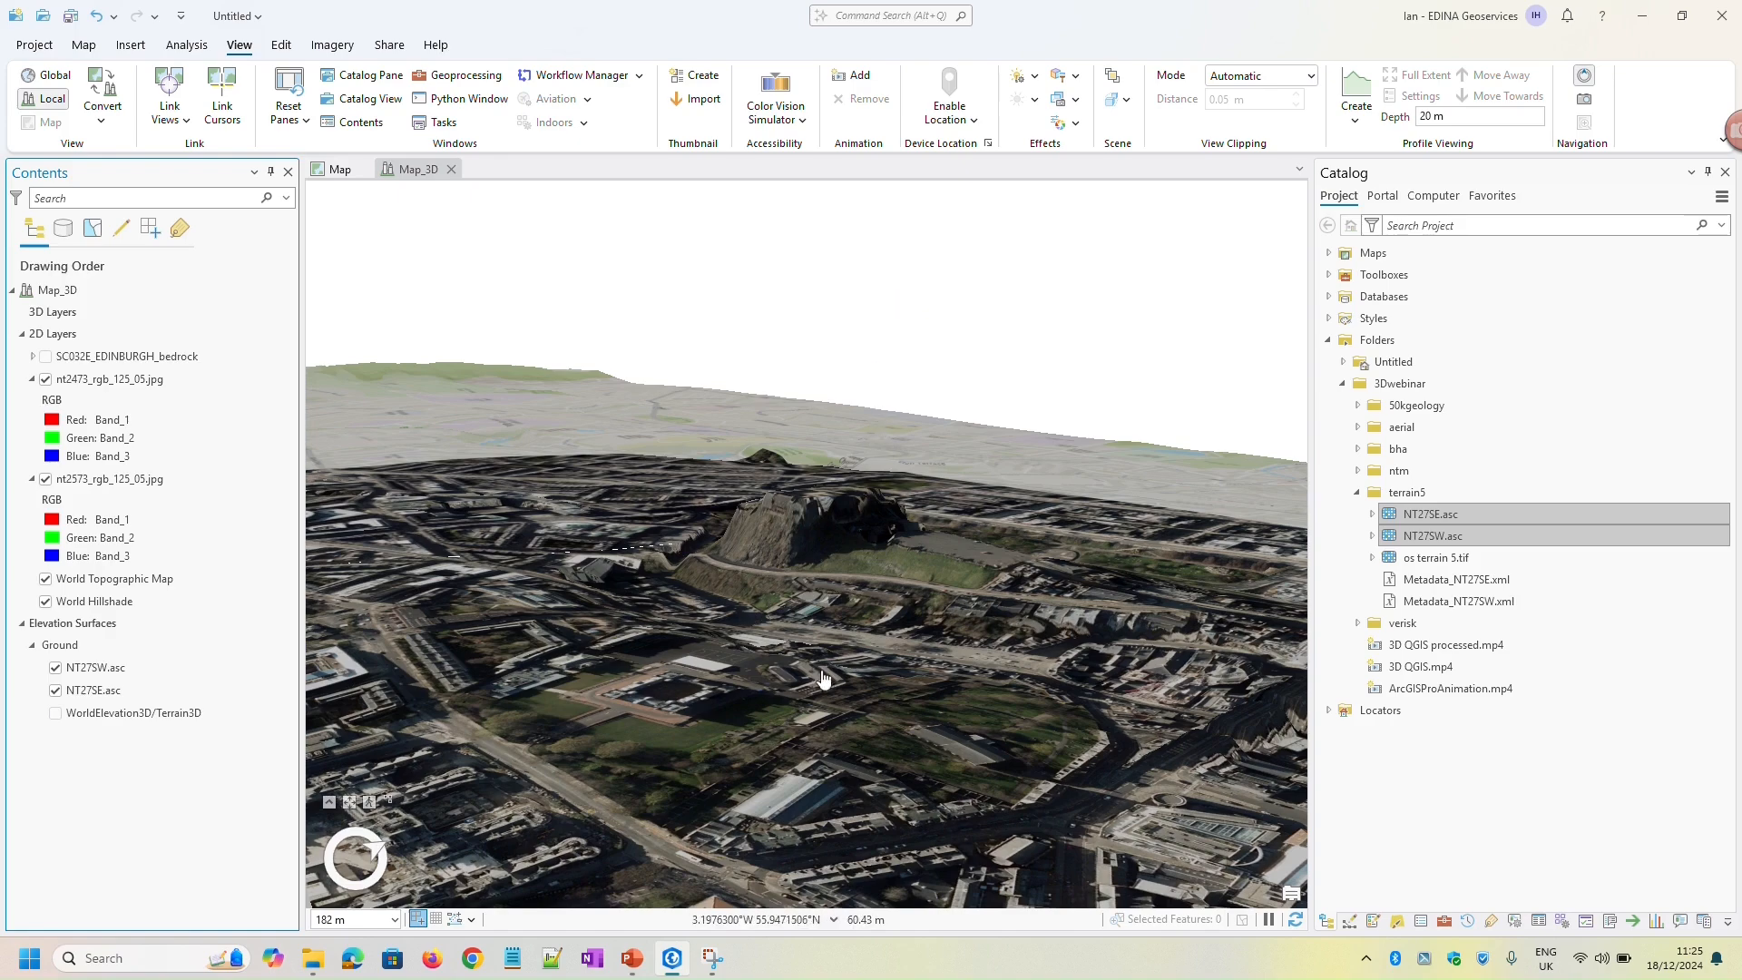
scroll(726, 610, up, 2)
scroll(635, 620, up, 4)
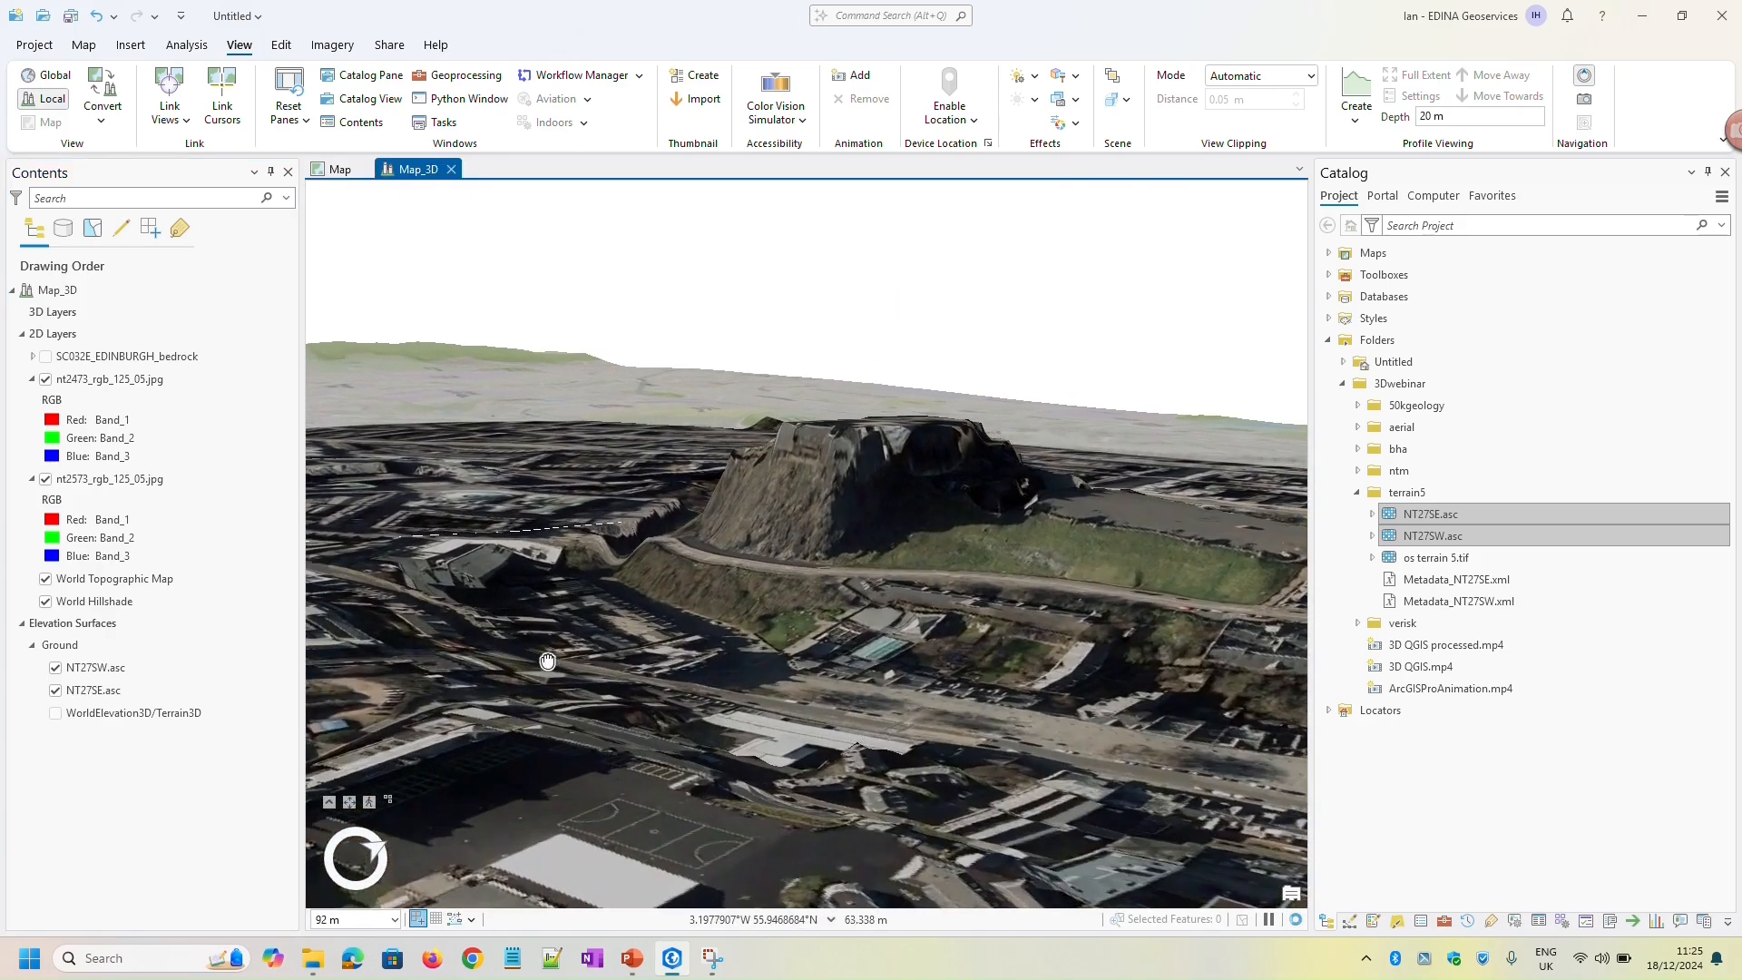
scroll(725, 679, down, 4)
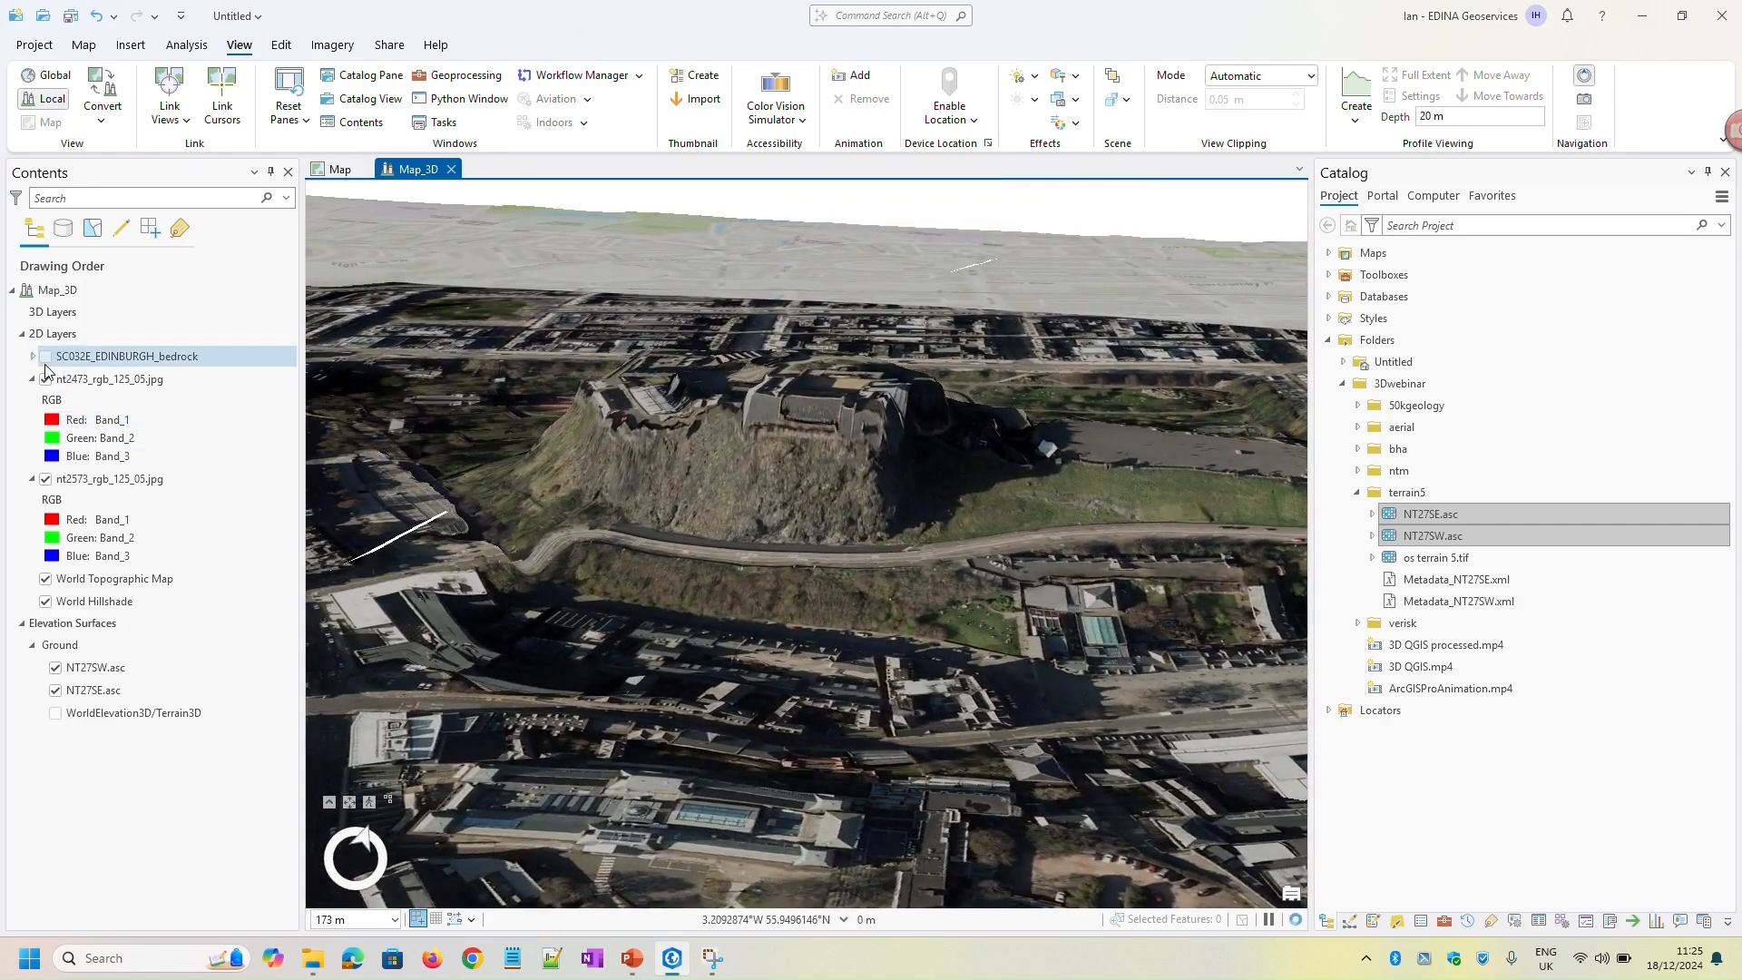
Show the SC032E_EDINBURGH_bedrock layer draped over the terrain and examine the geology around the castle rock
click(46, 357)
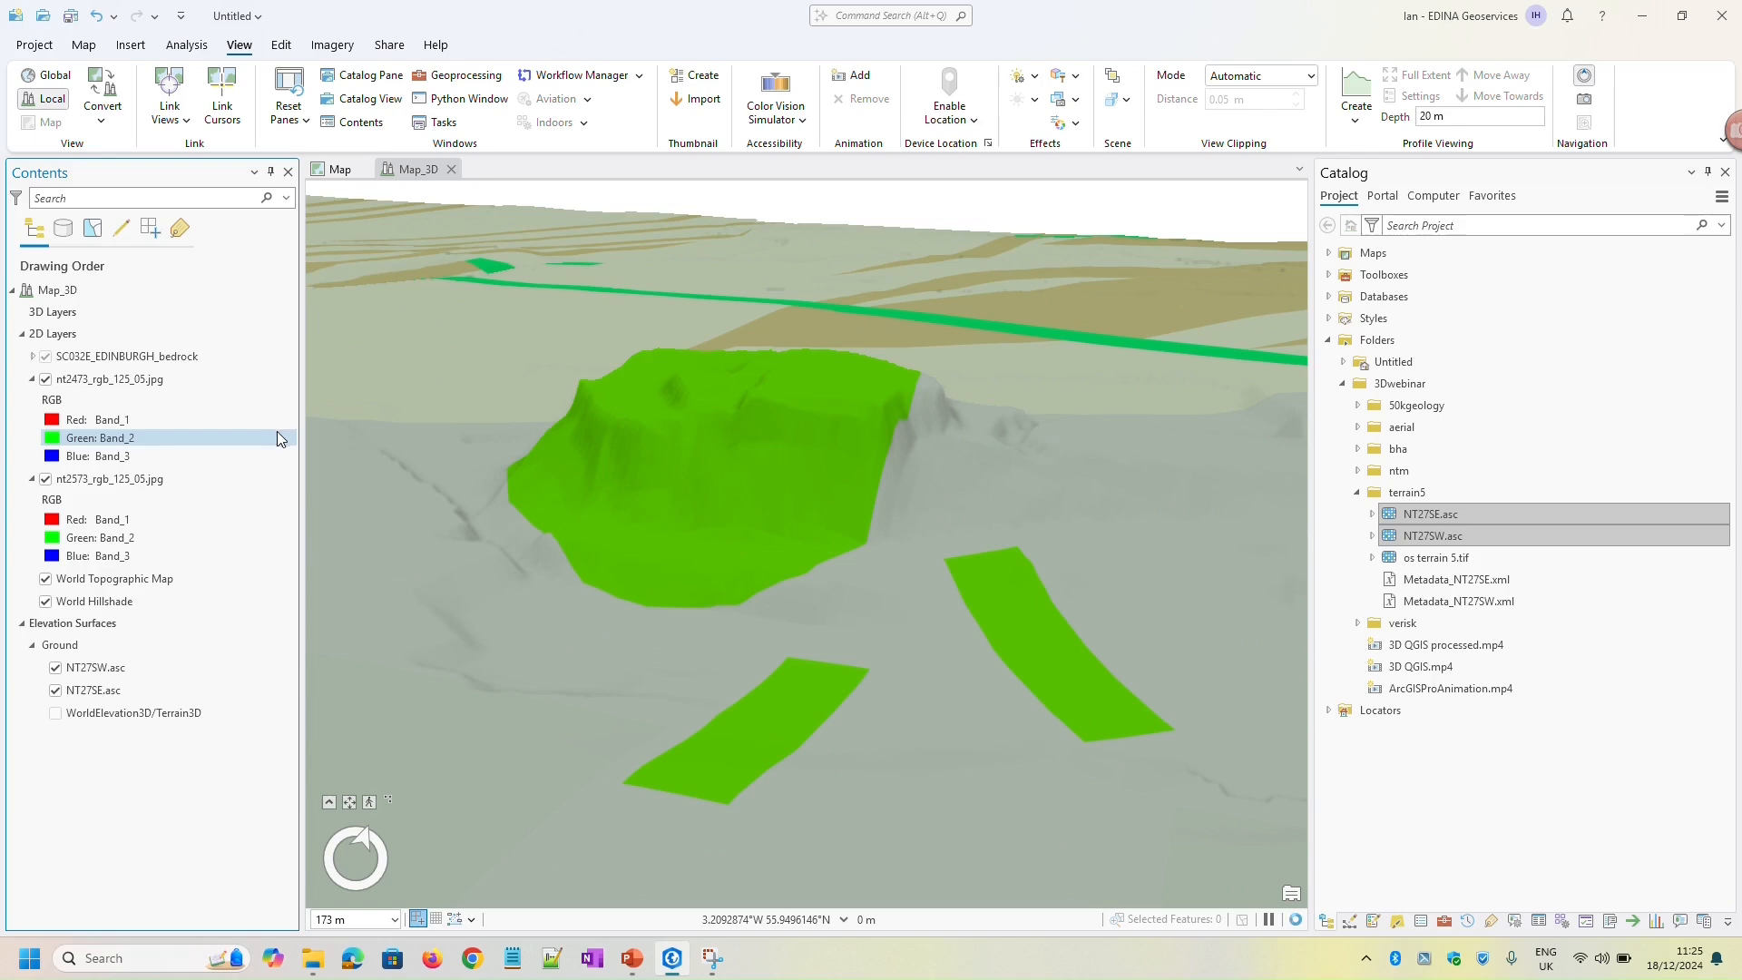
scroll(540, 552, down, 3)
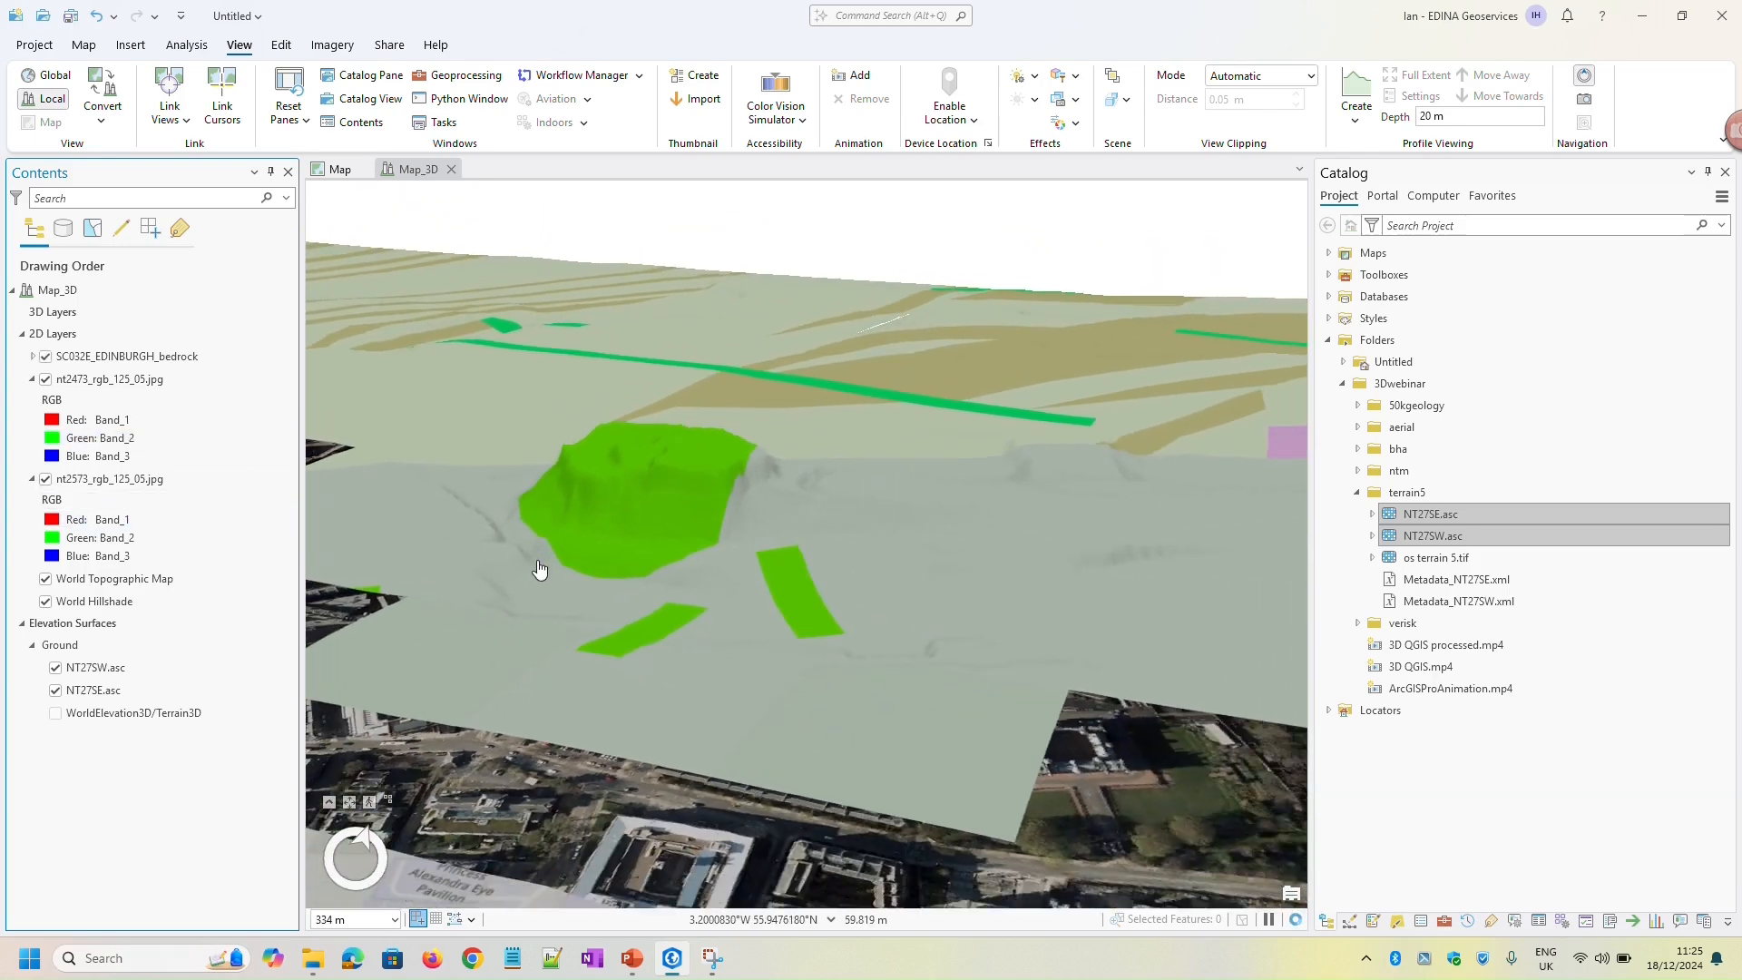
middle_drag(537, 560, 693, 598)
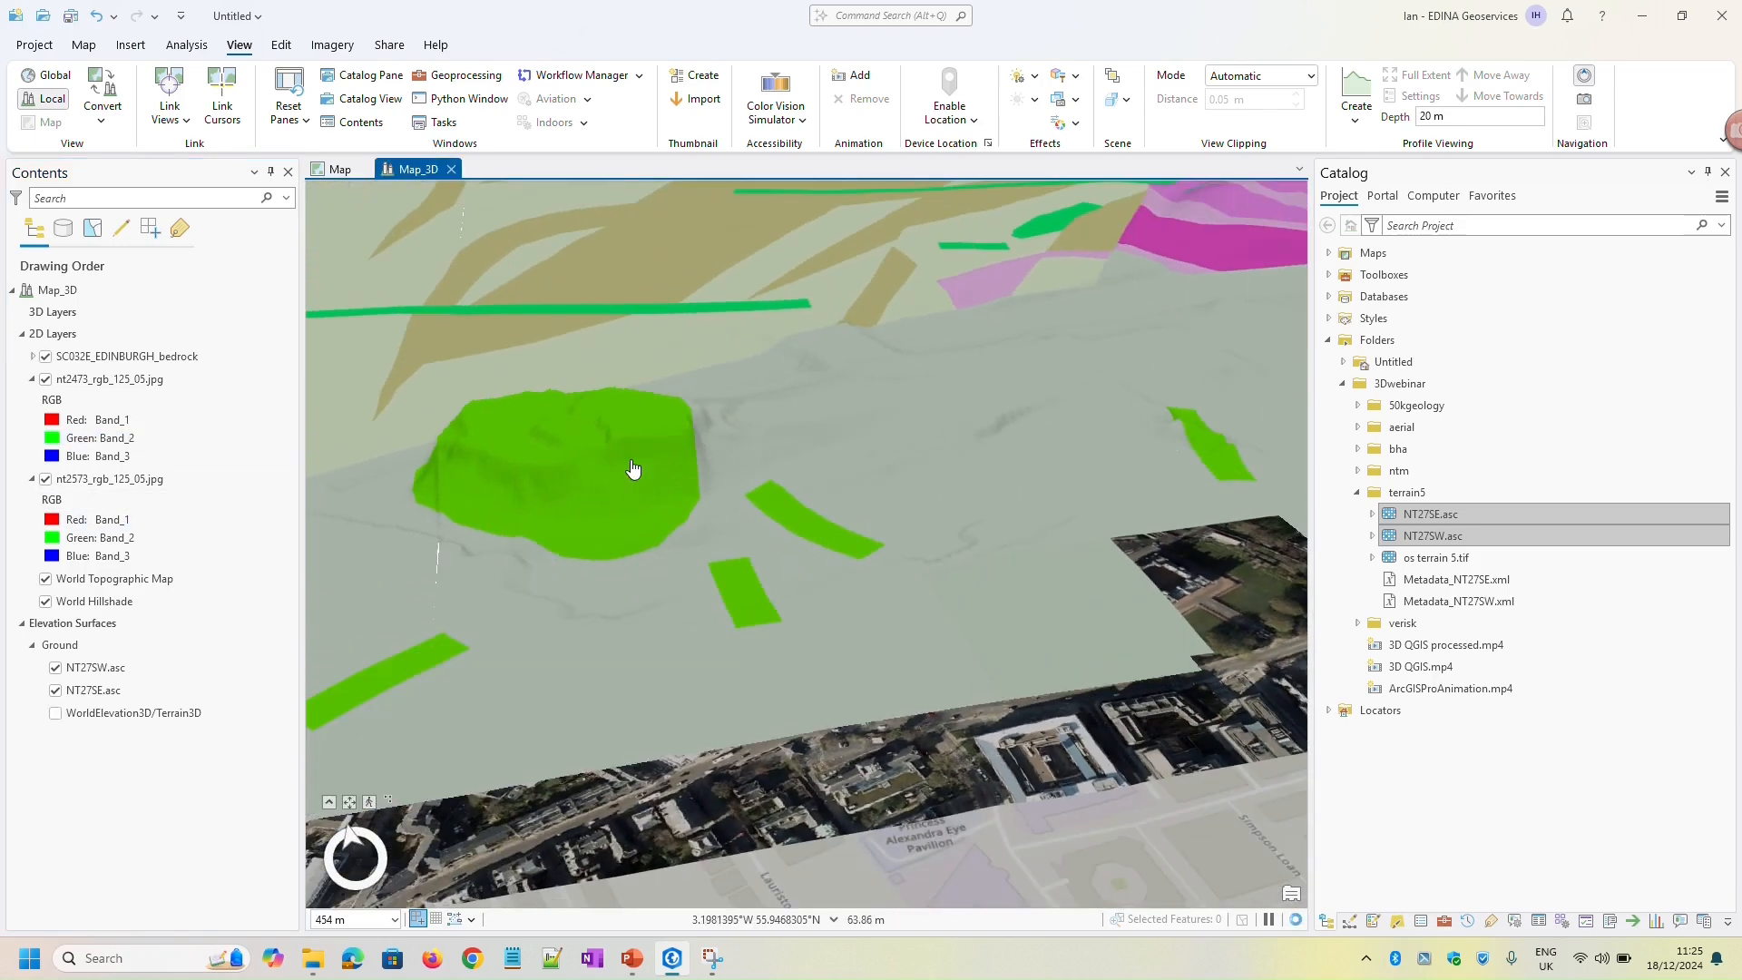
drag(630, 493, 739, 539)
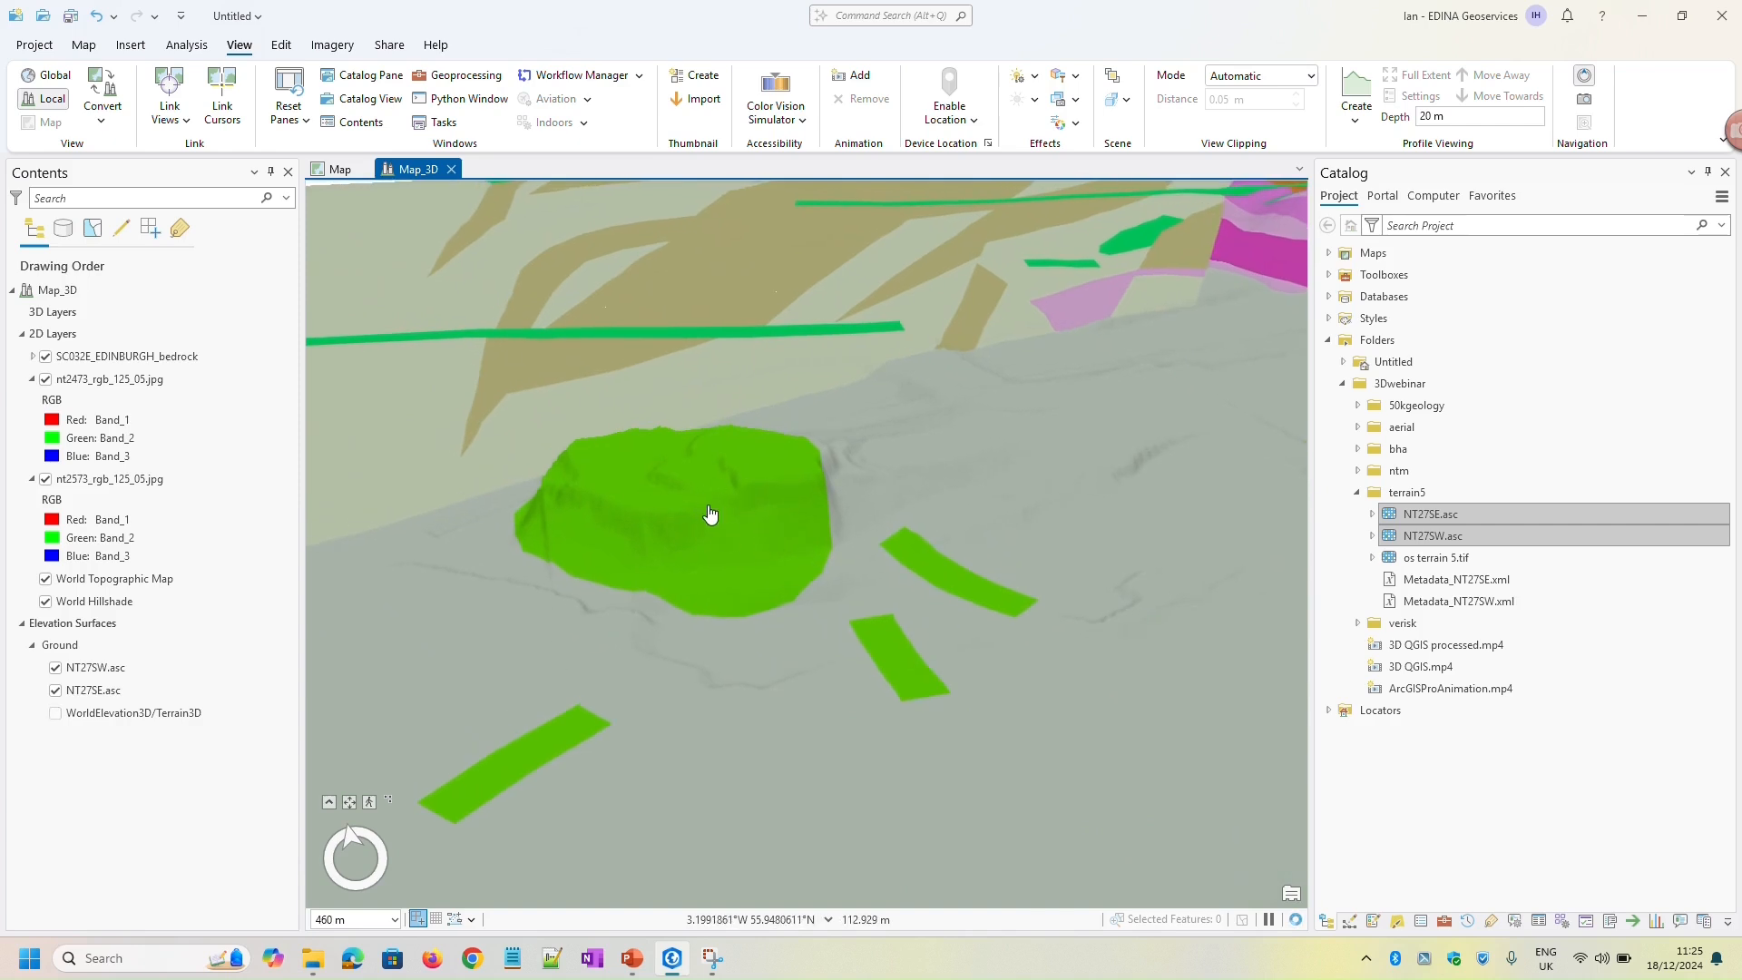
Read the attributes of the castle rock polygon and the bedrock polygon beside it, and hide the bedrock layer again
click(758, 514)
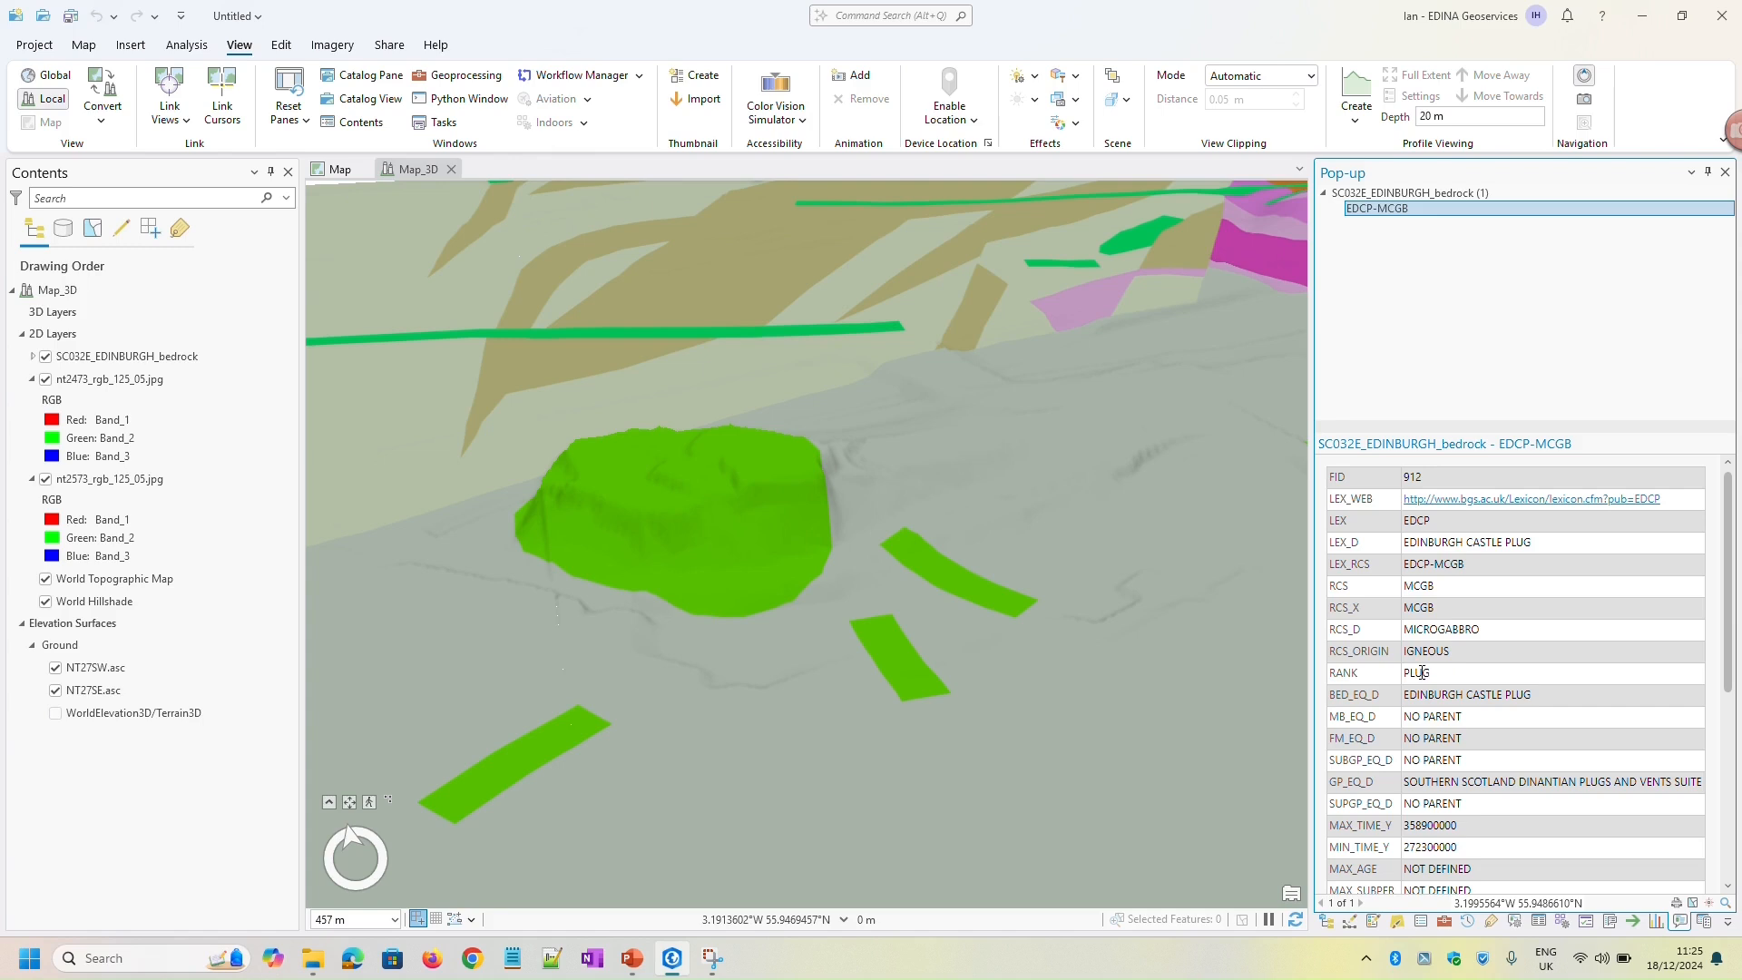
click(945, 489)
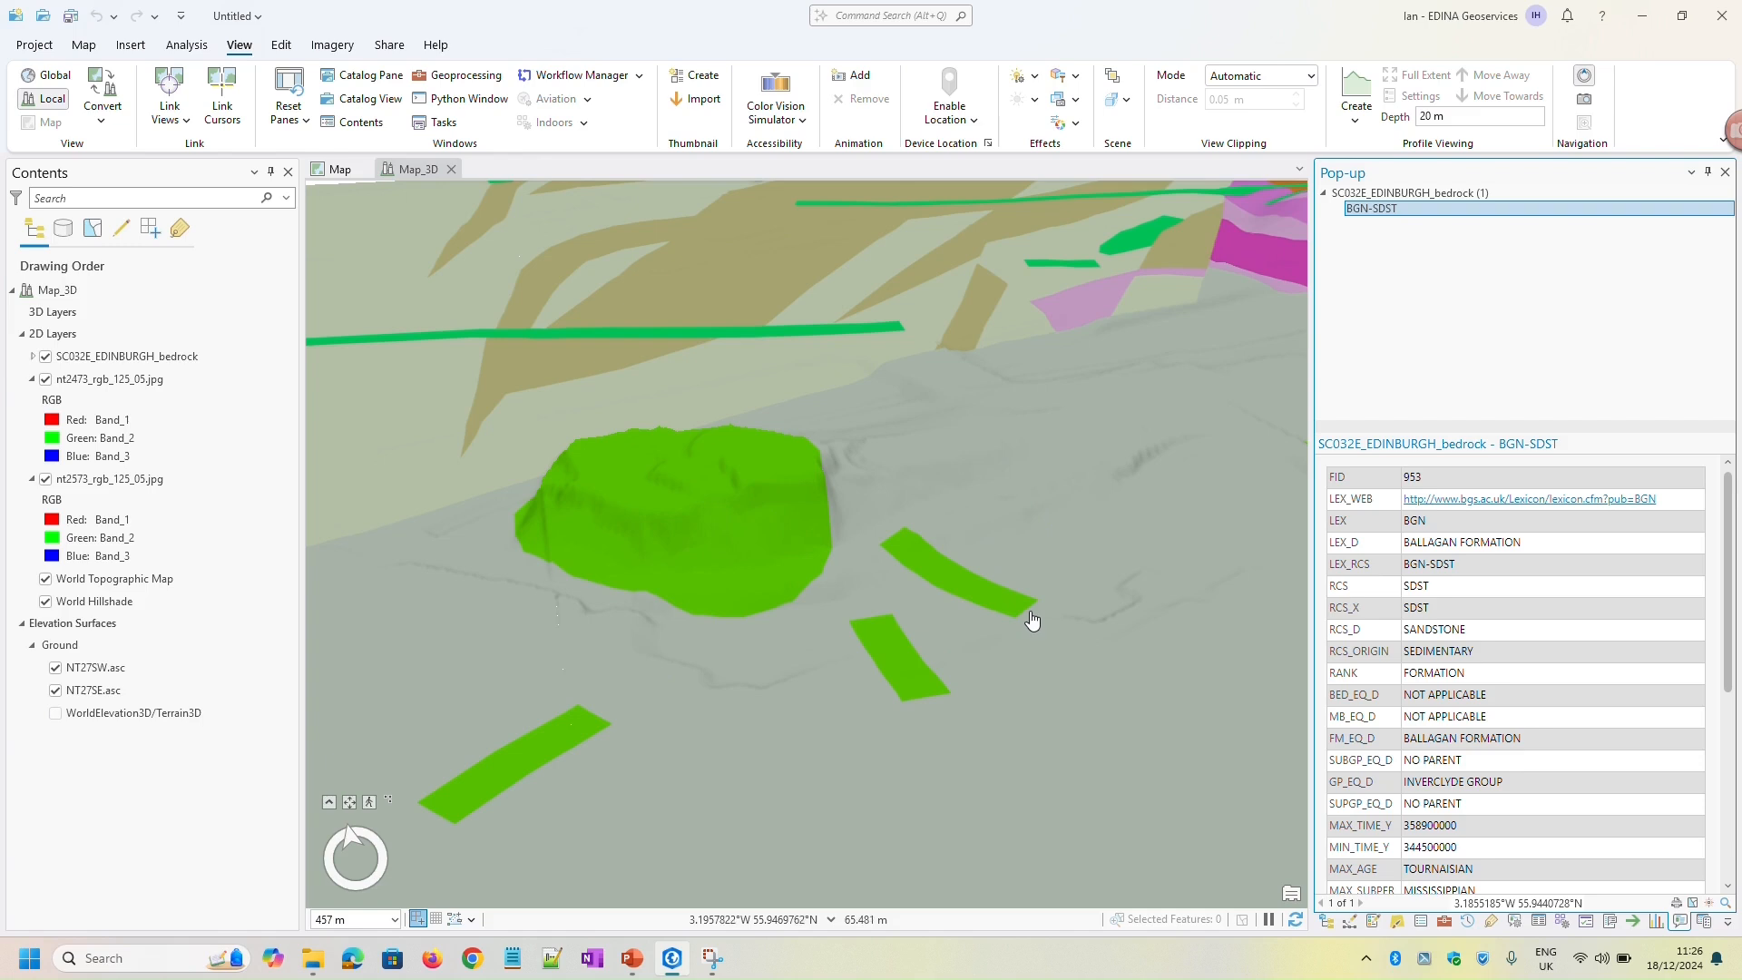
click(47, 358)
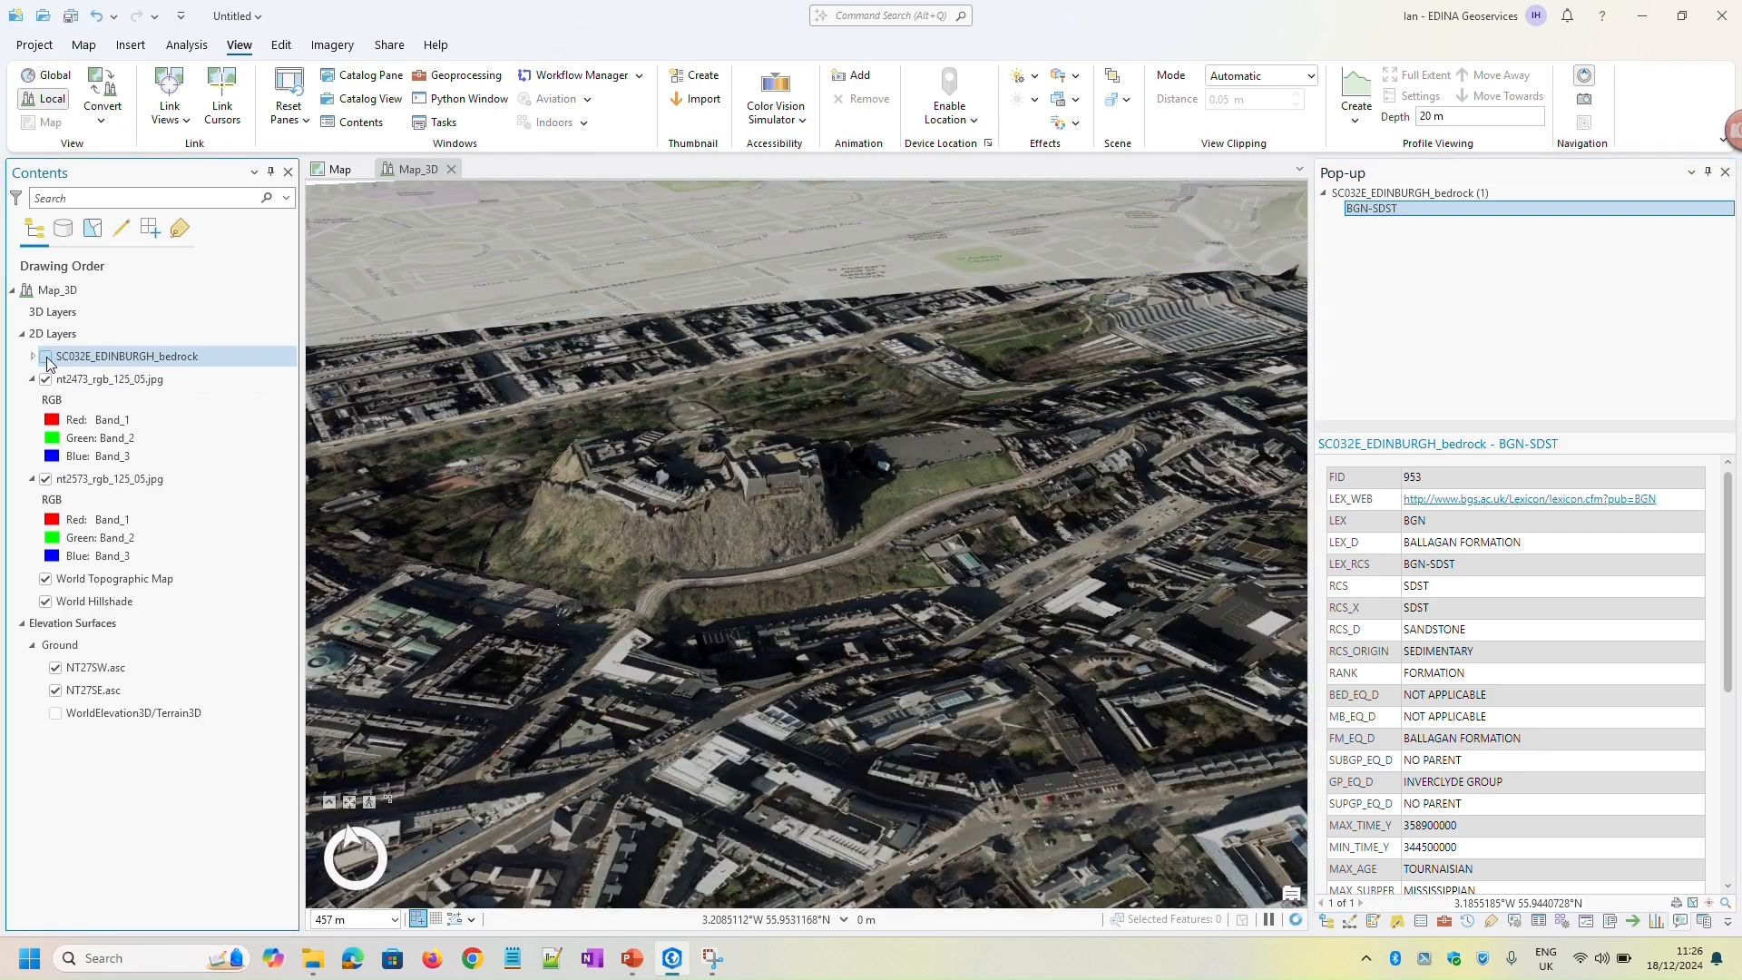
Add the buildings_nt2070 feature class from nt2070.gdb in the bha folder to the 2D map
click(336, 171)
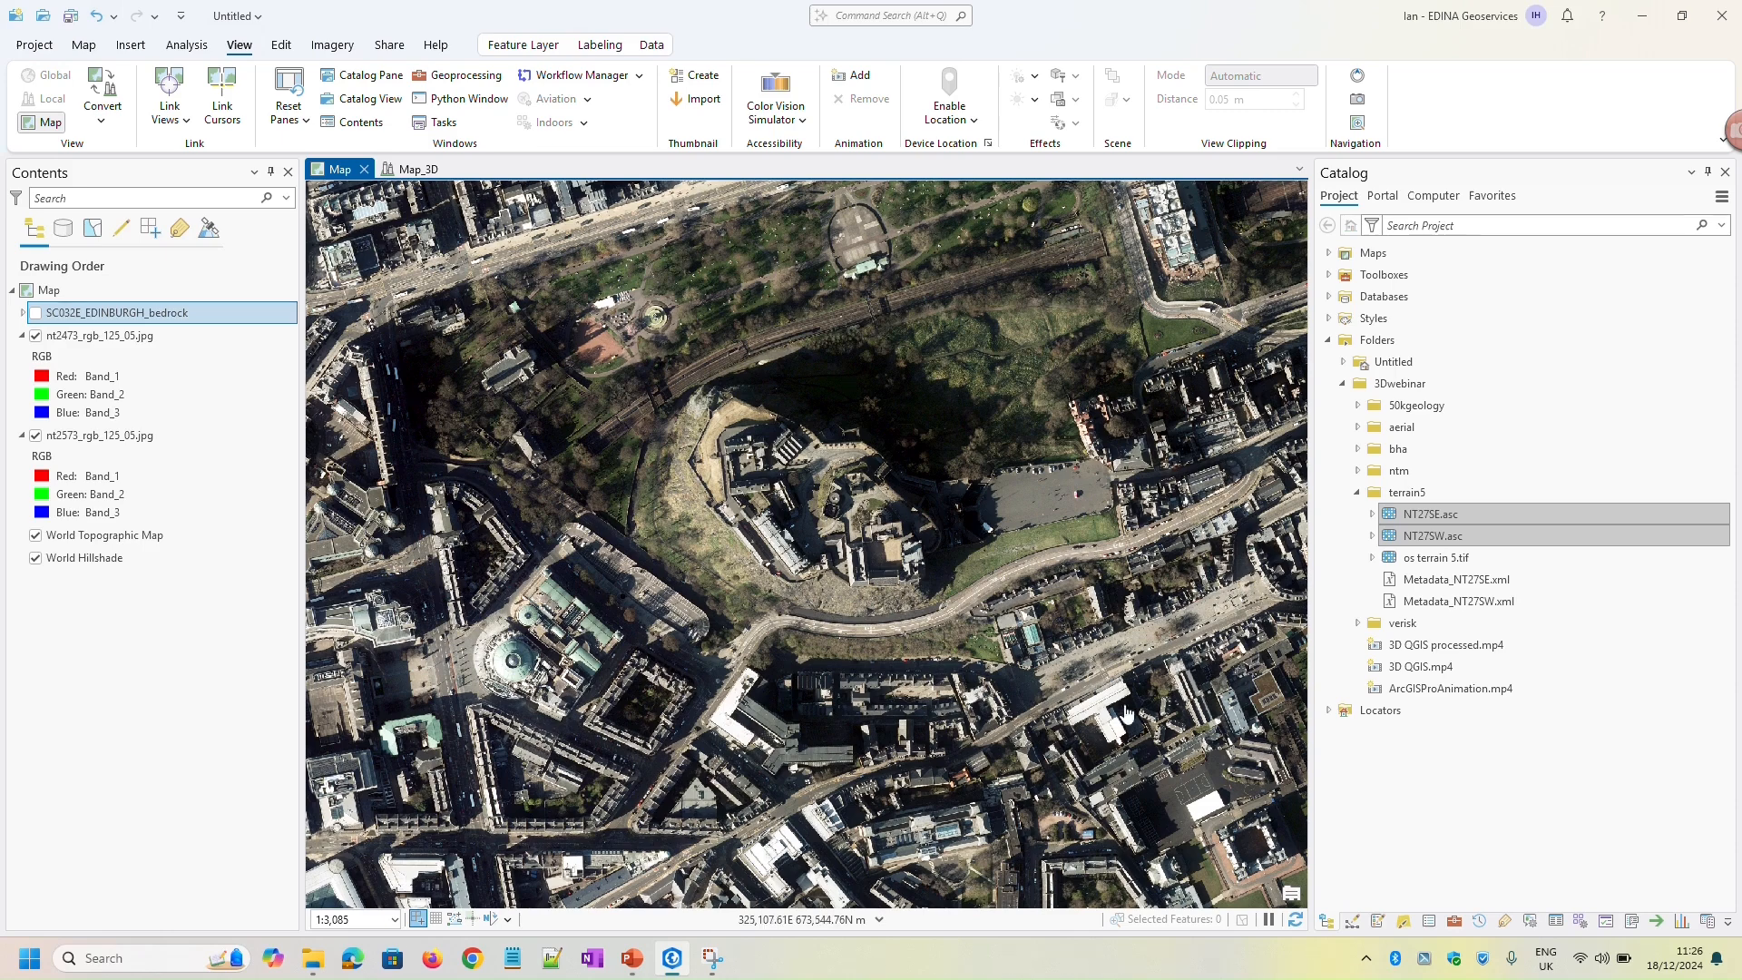
click(1358, 493)
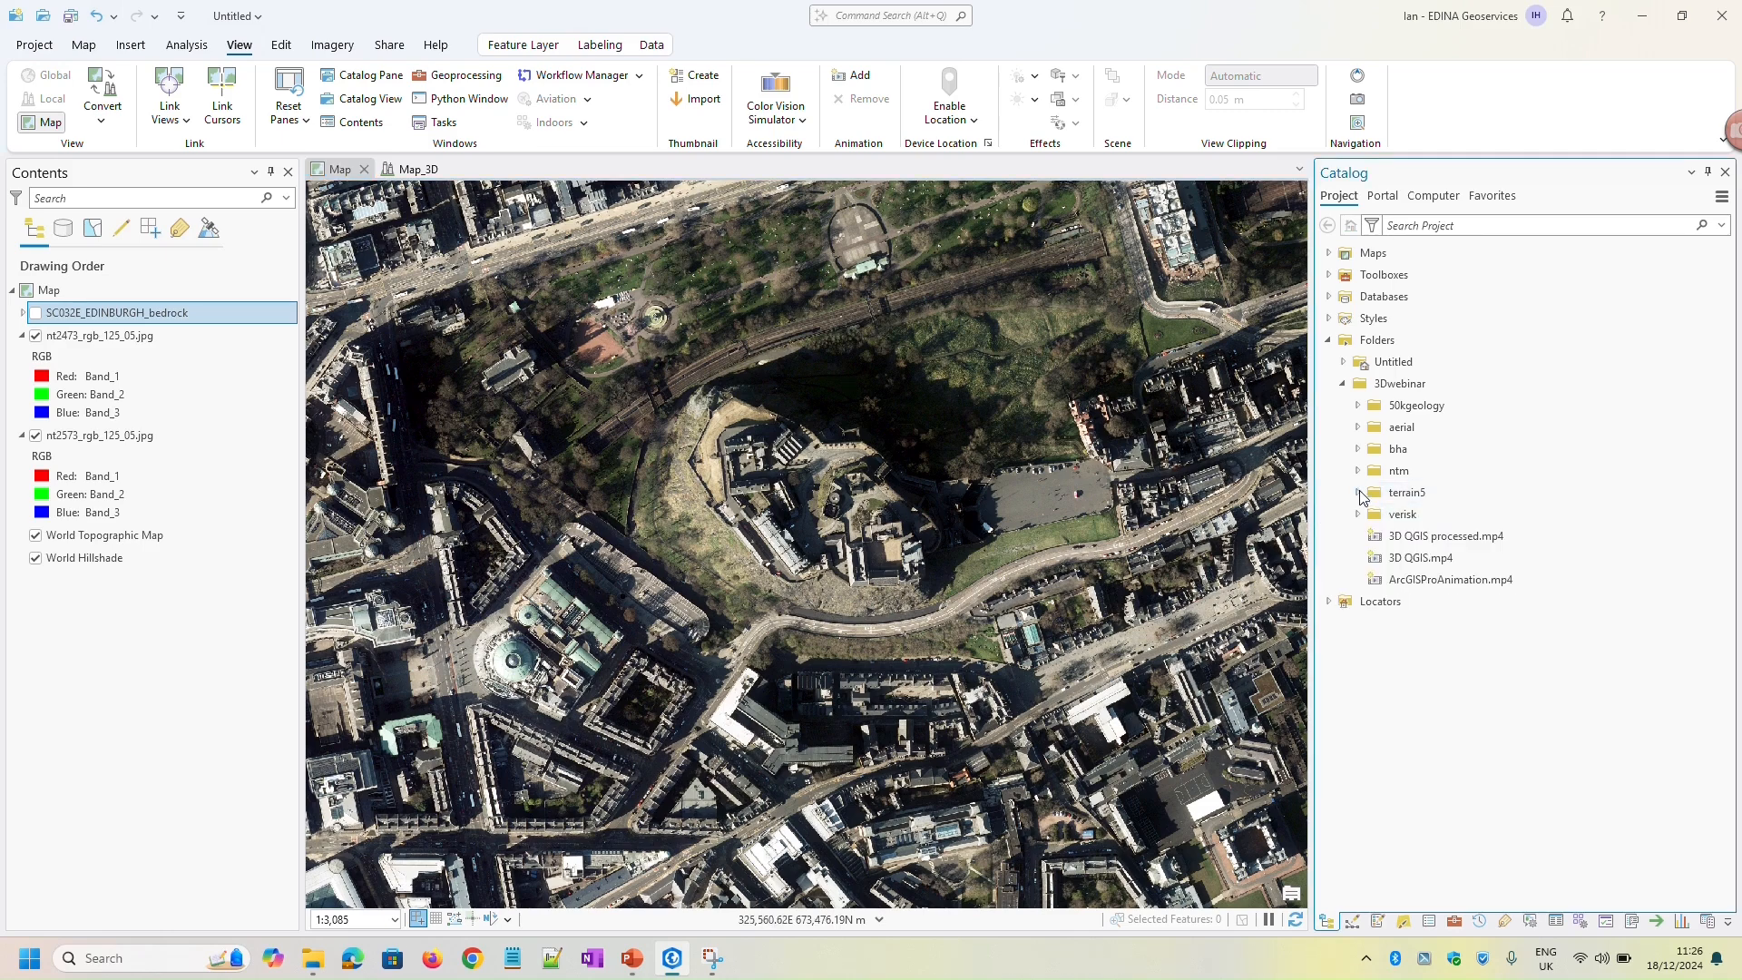
click(1359, 450)
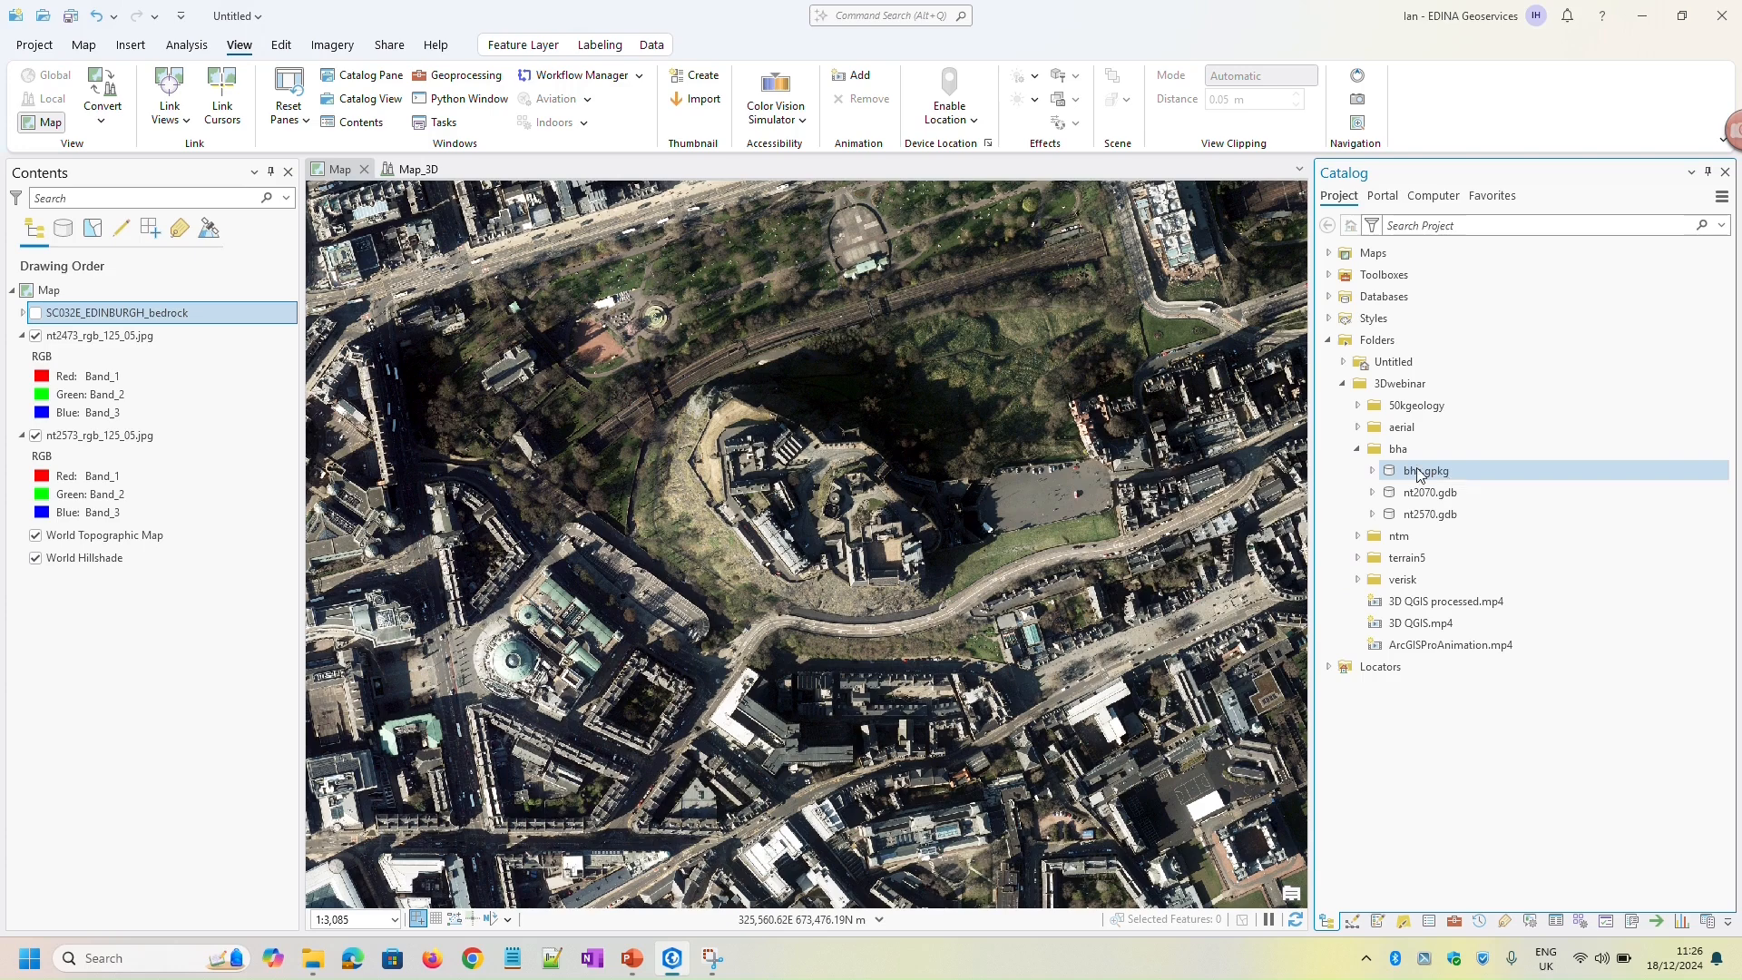
click(1373, 492)
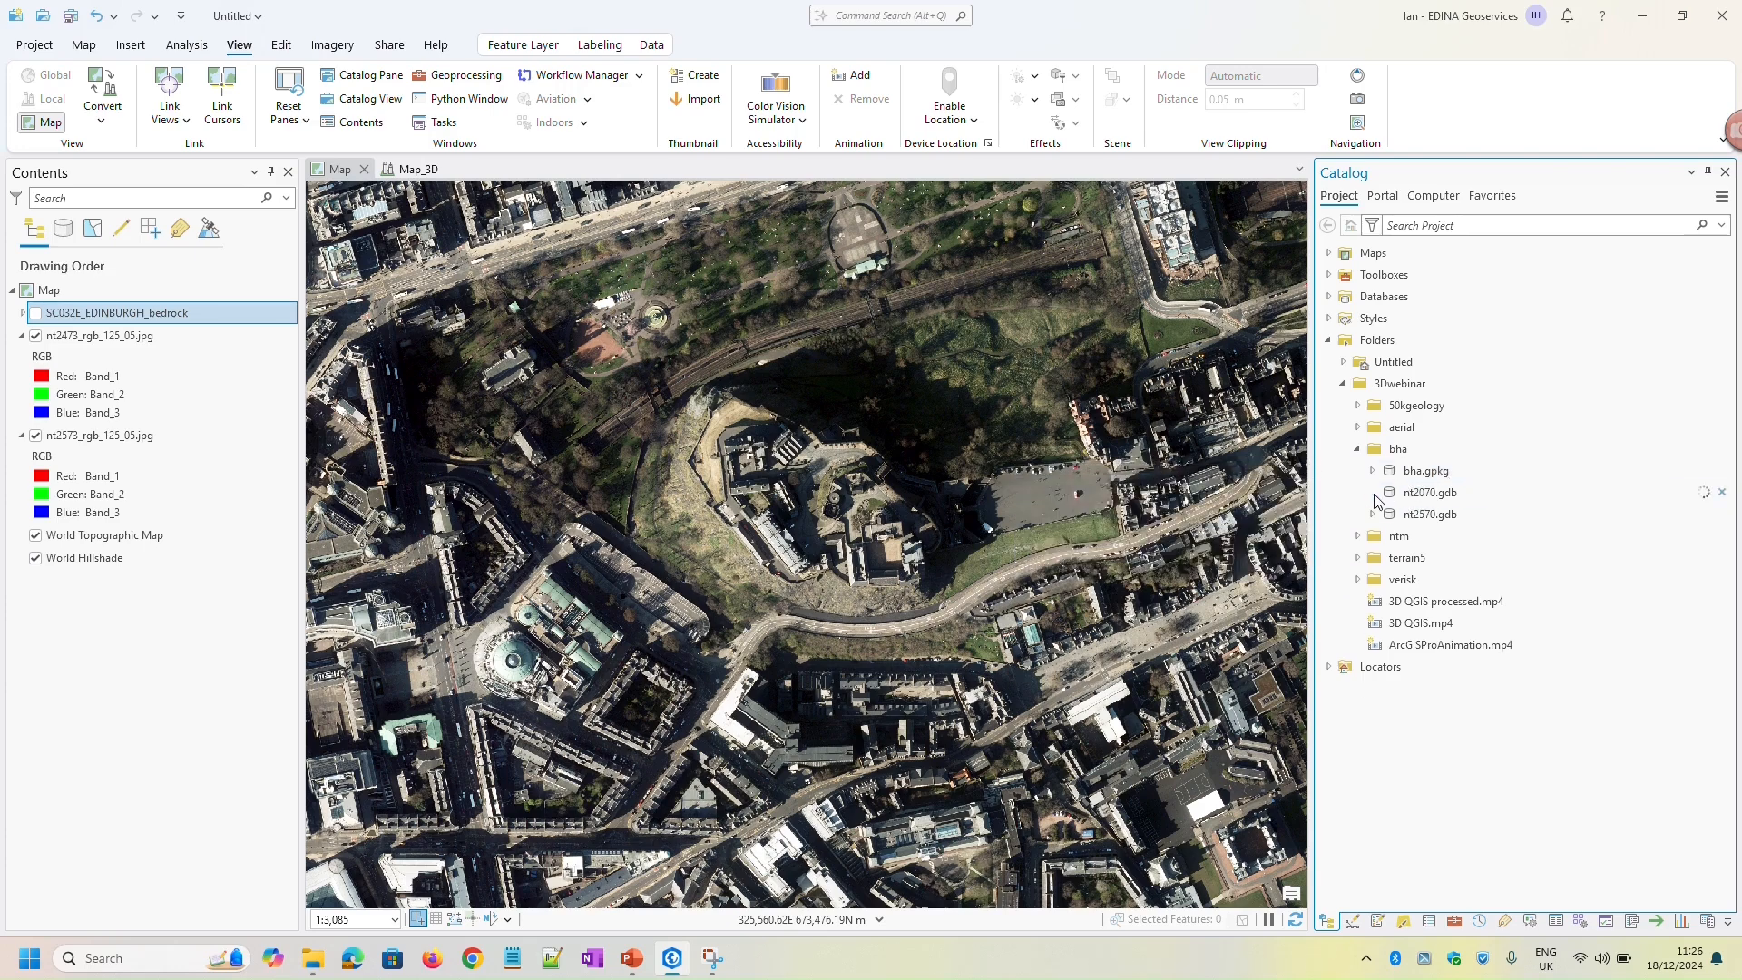
click(1446, 518)
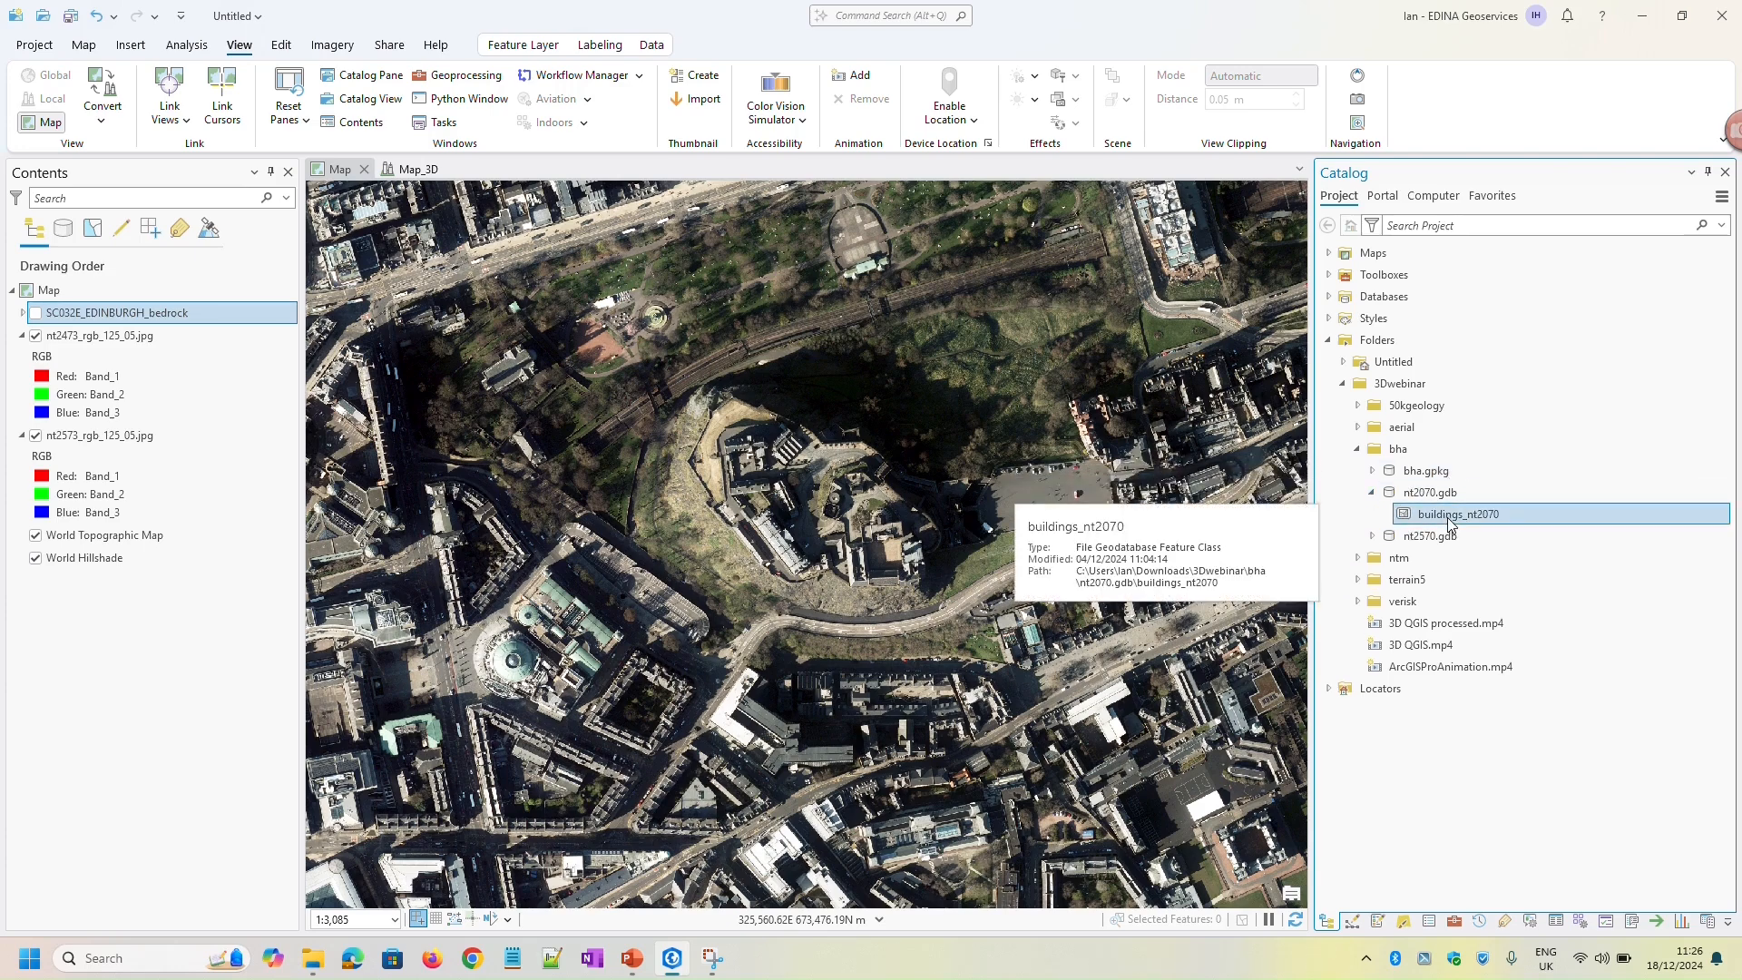
right_click(1446, 517)
click(1488, 532)
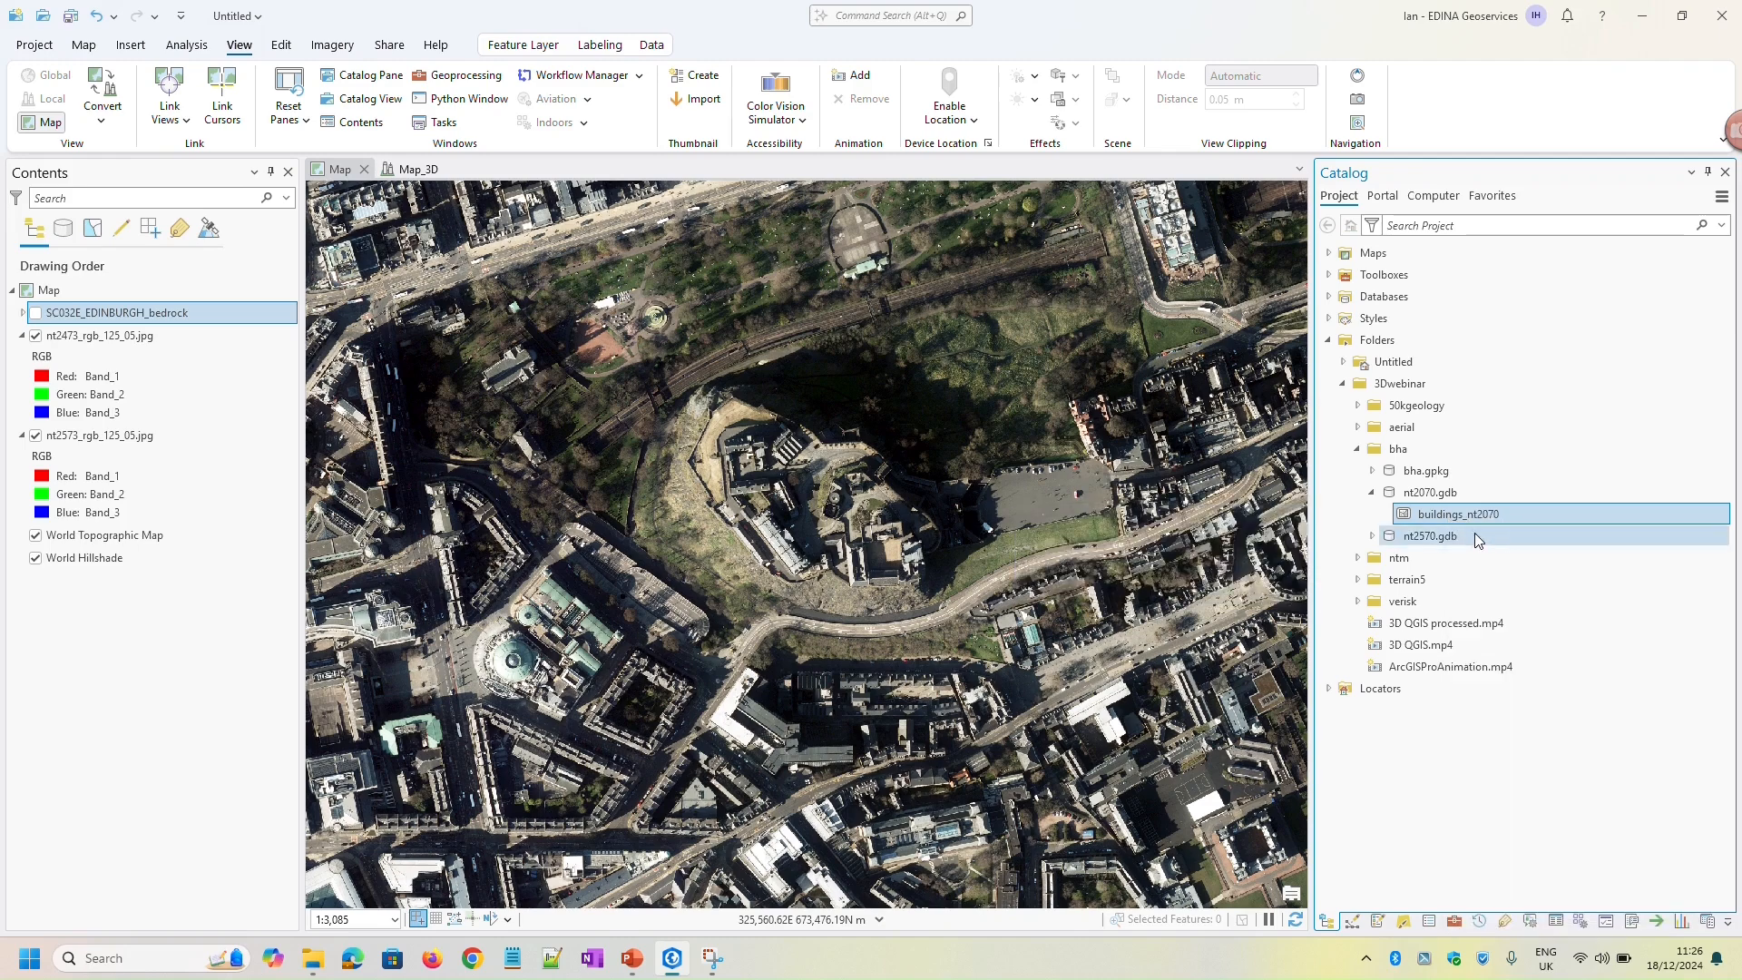
Add the buildings_nt2570 feature class from nt2570.gdb to the 2D map
click(1372, 537)
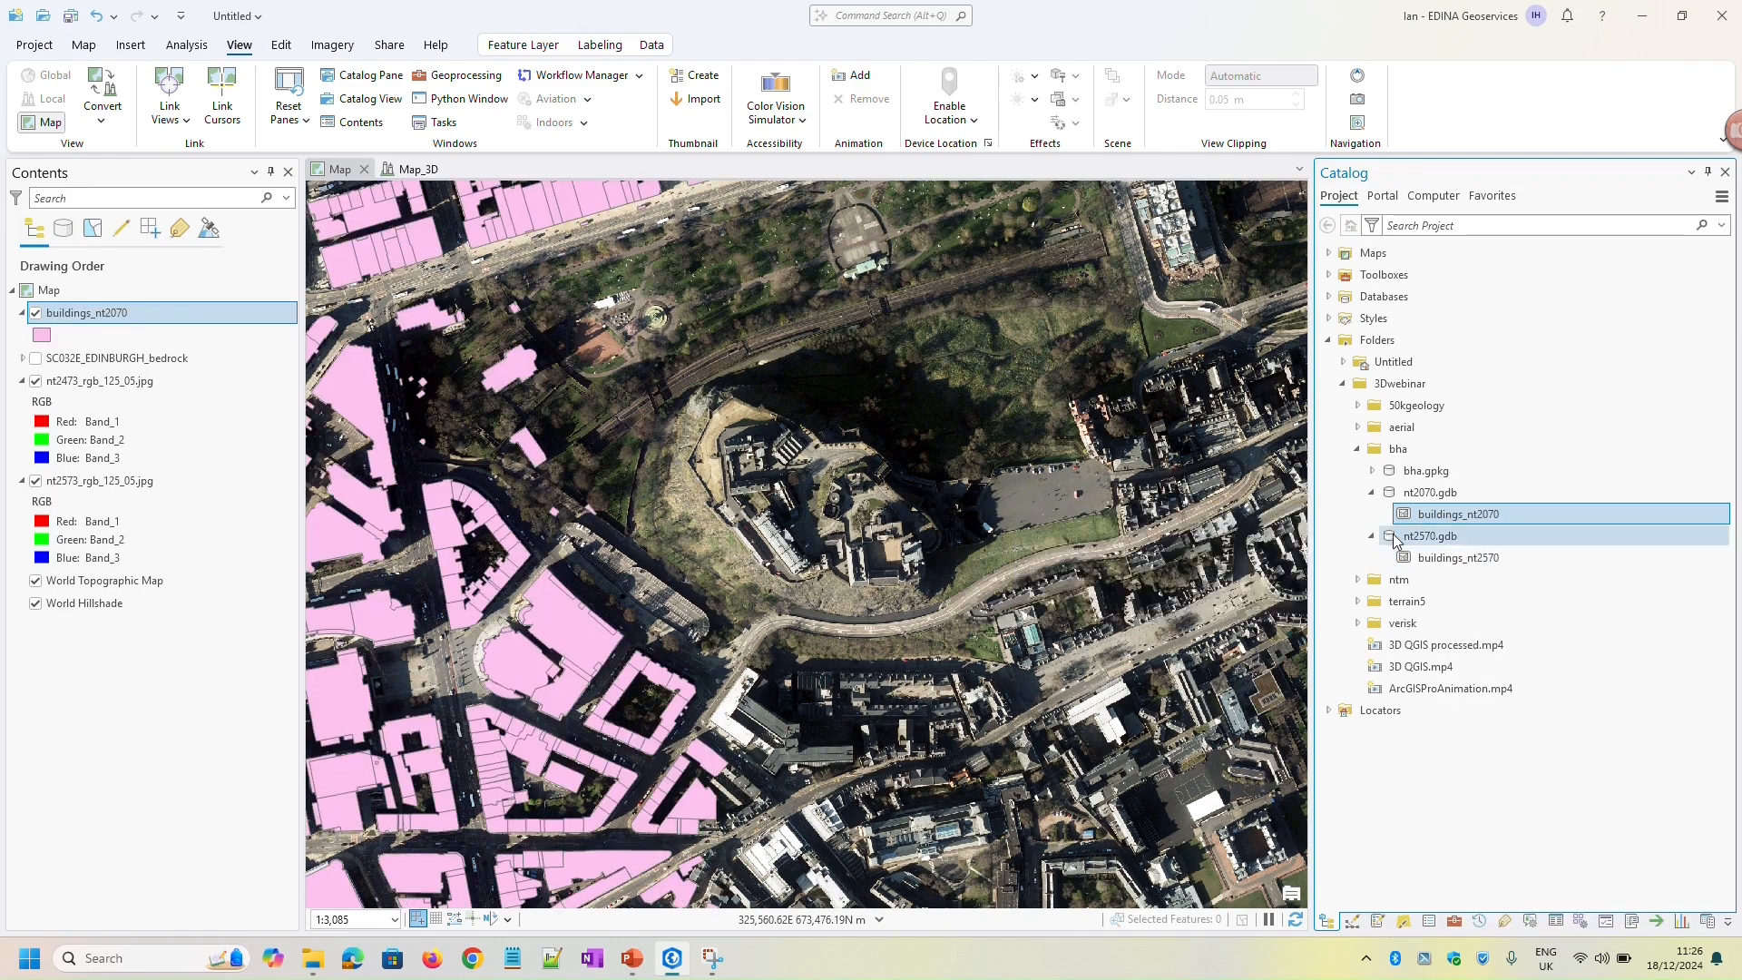
right_click(1460, 560)
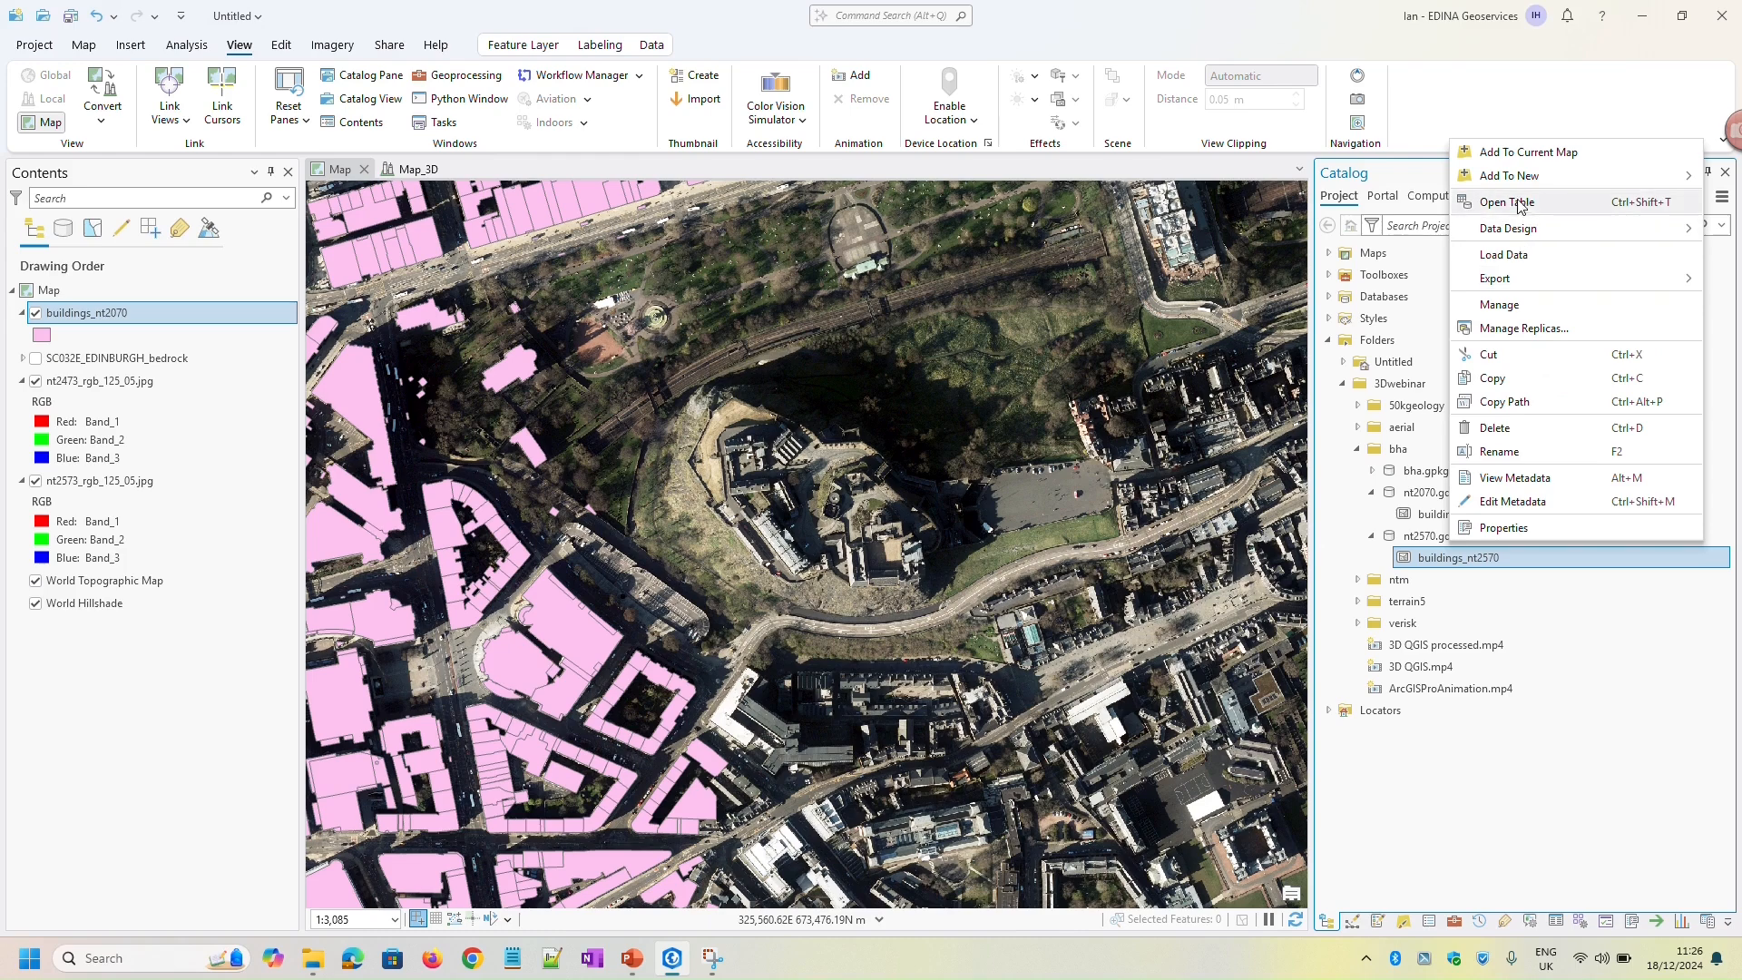
click(1530, 152)
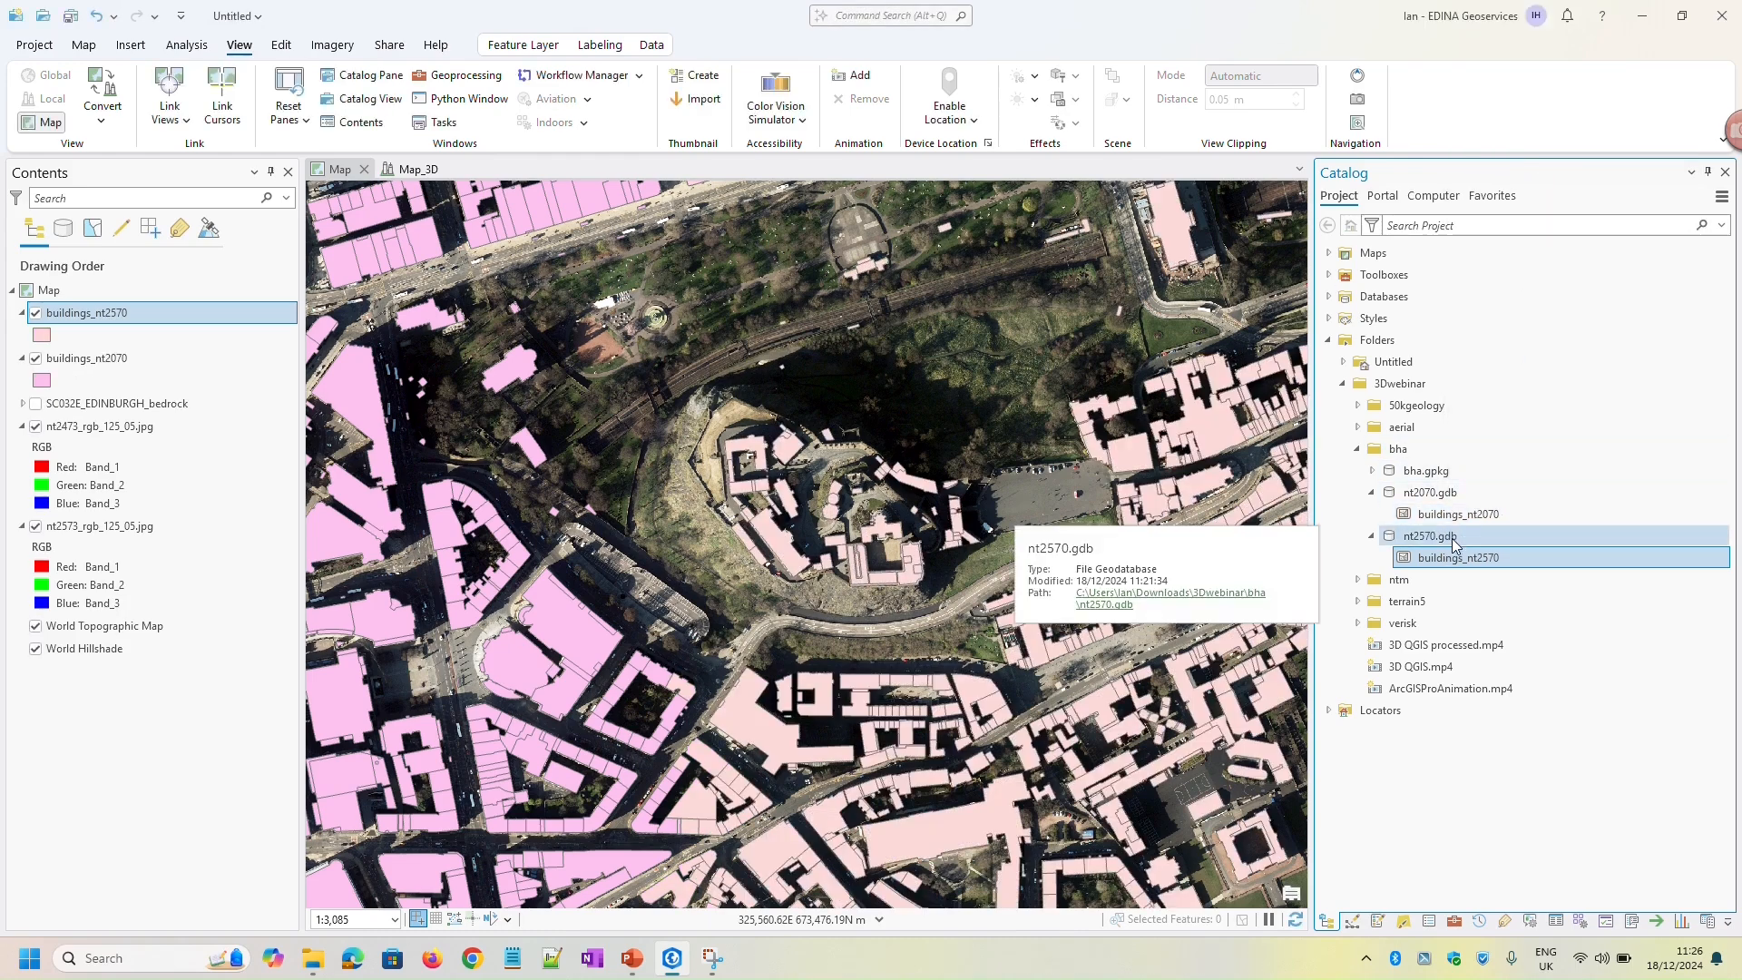
Examine the extent of the two building layers across Edinburgh, checking the coverage of buildings_nt2570 by toggling its visibility
scroll(708, 596, down, 2)
scroll(708, 595, down, 5)
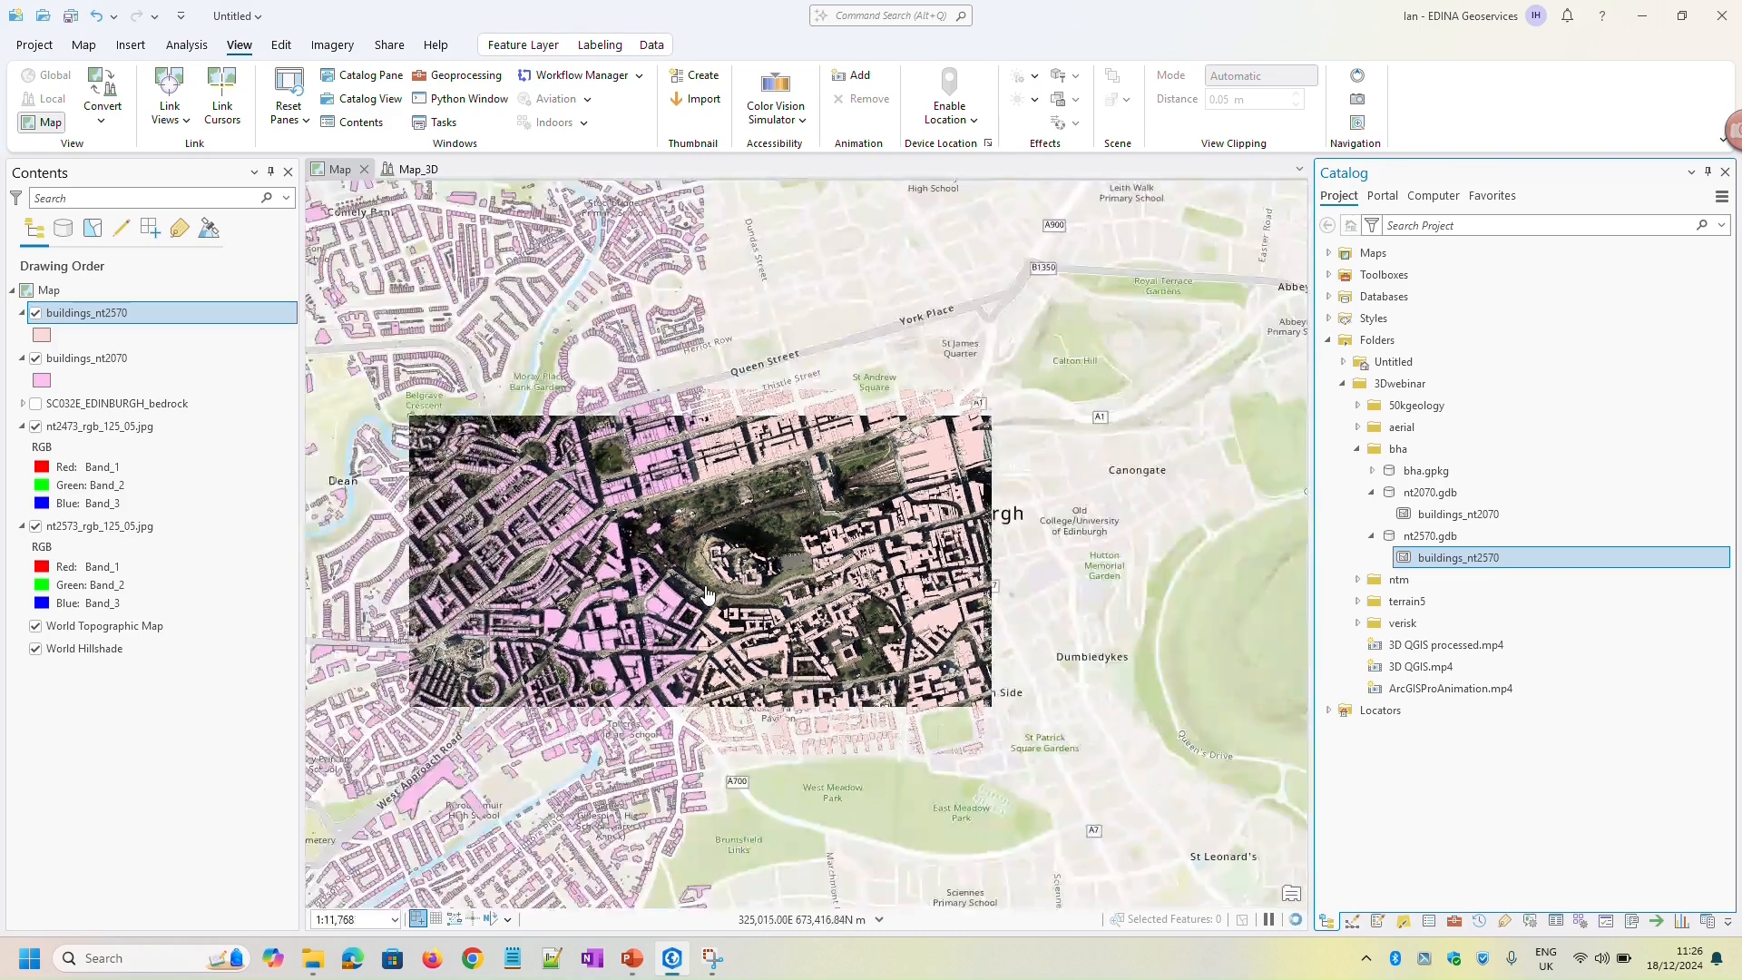
scroll(729, 653, down, 2)
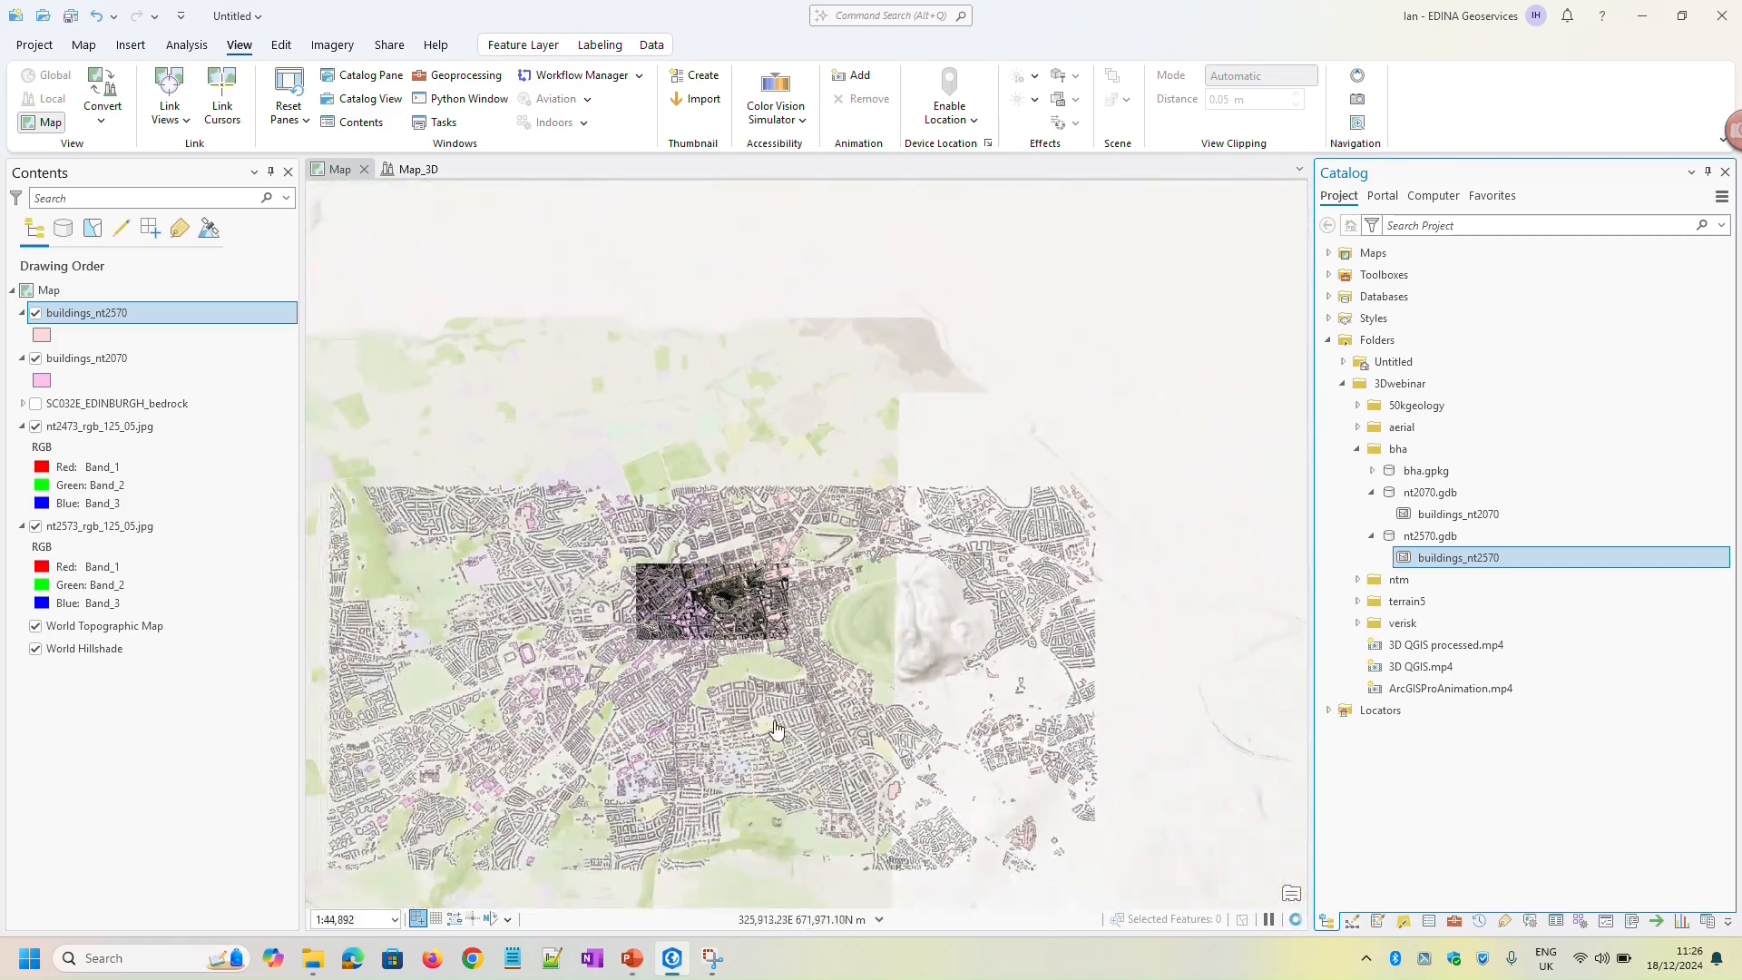
drag(774, 729, 800, 661)
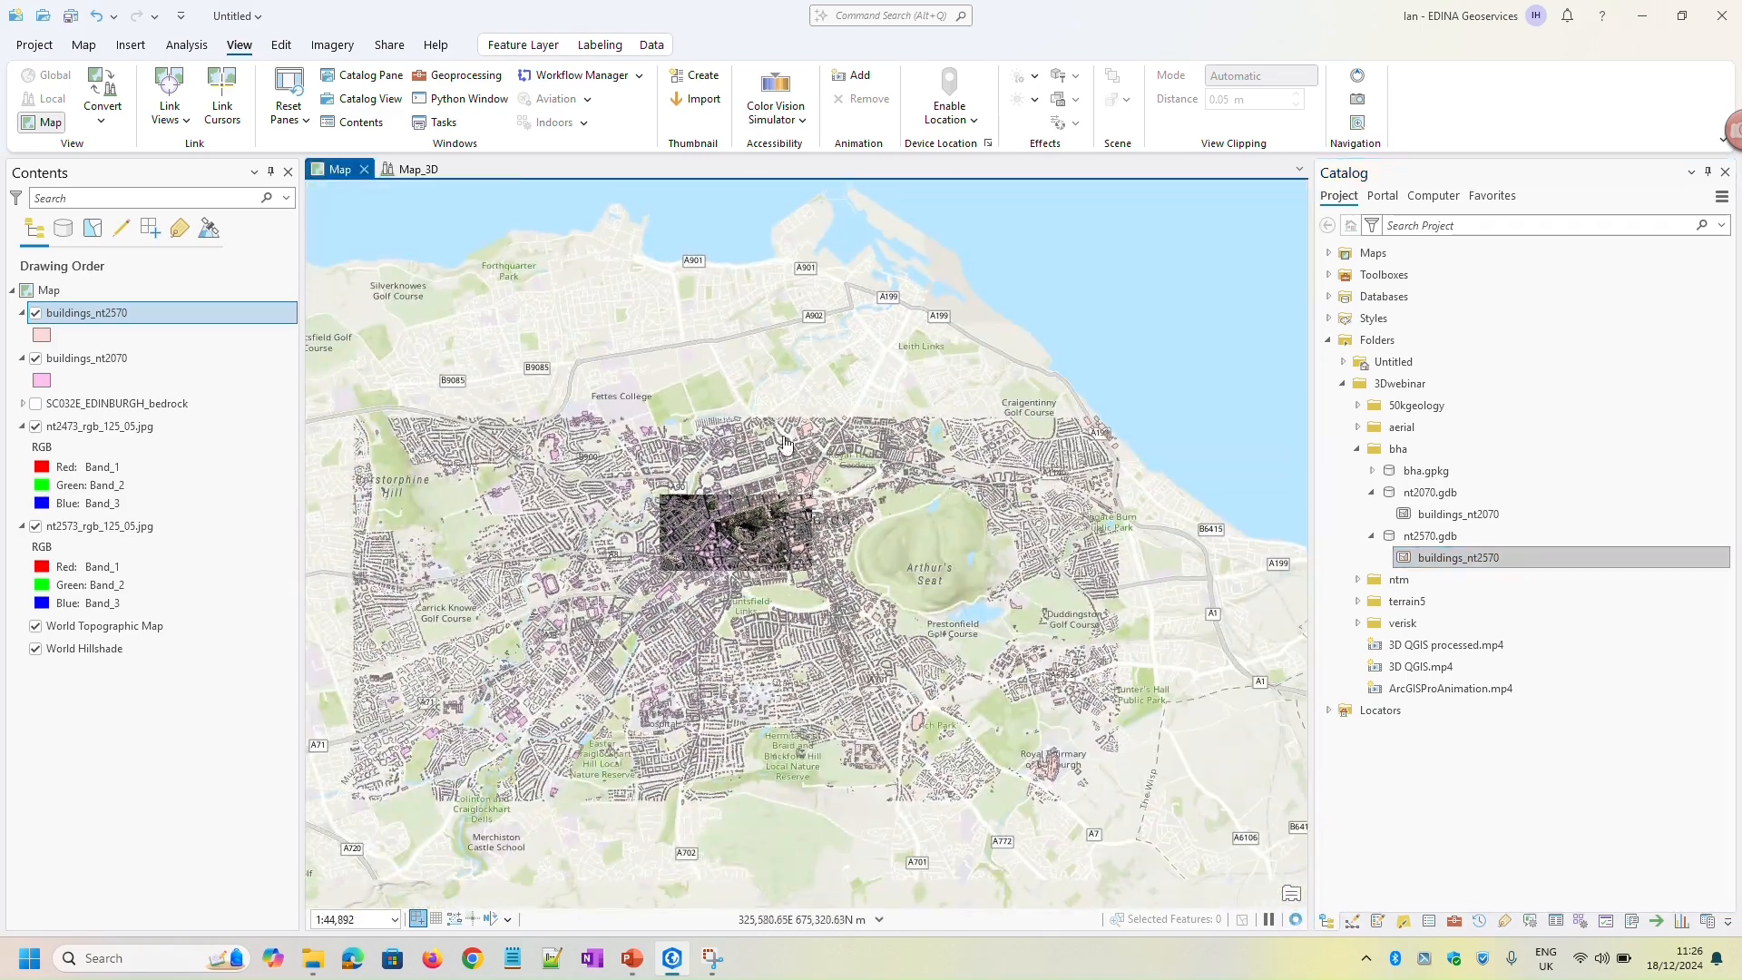
click(36, 314)
click(36, 314)
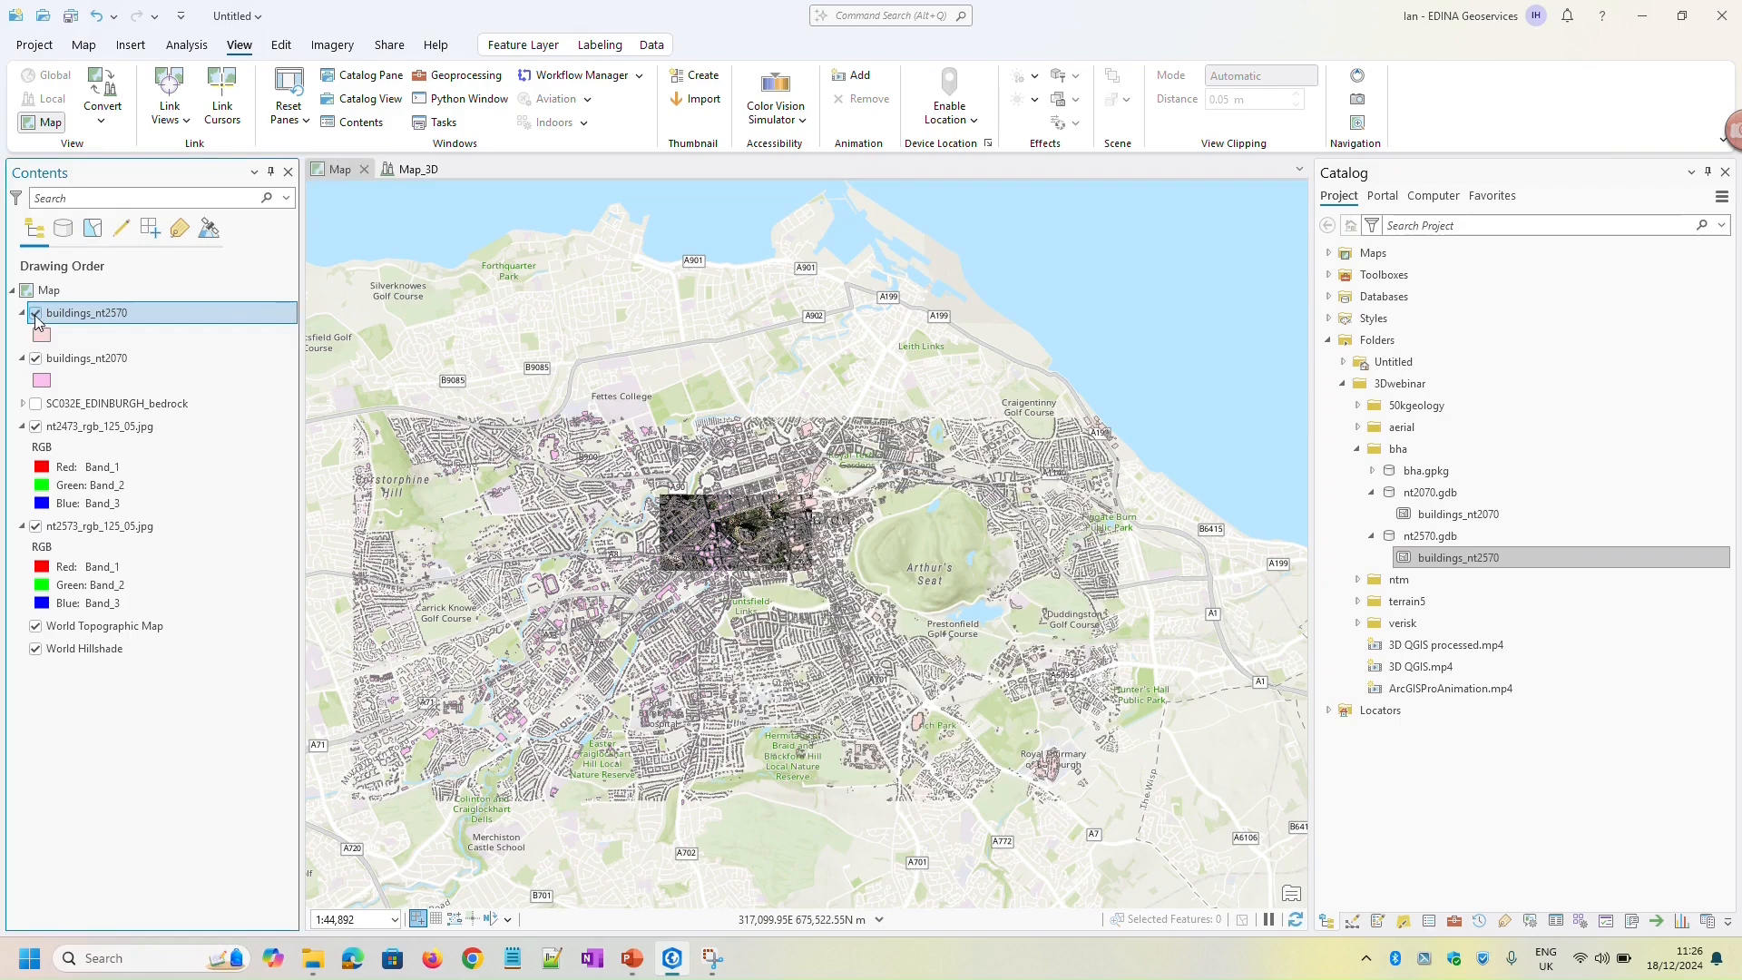
scroll(767, 537, up, 5)
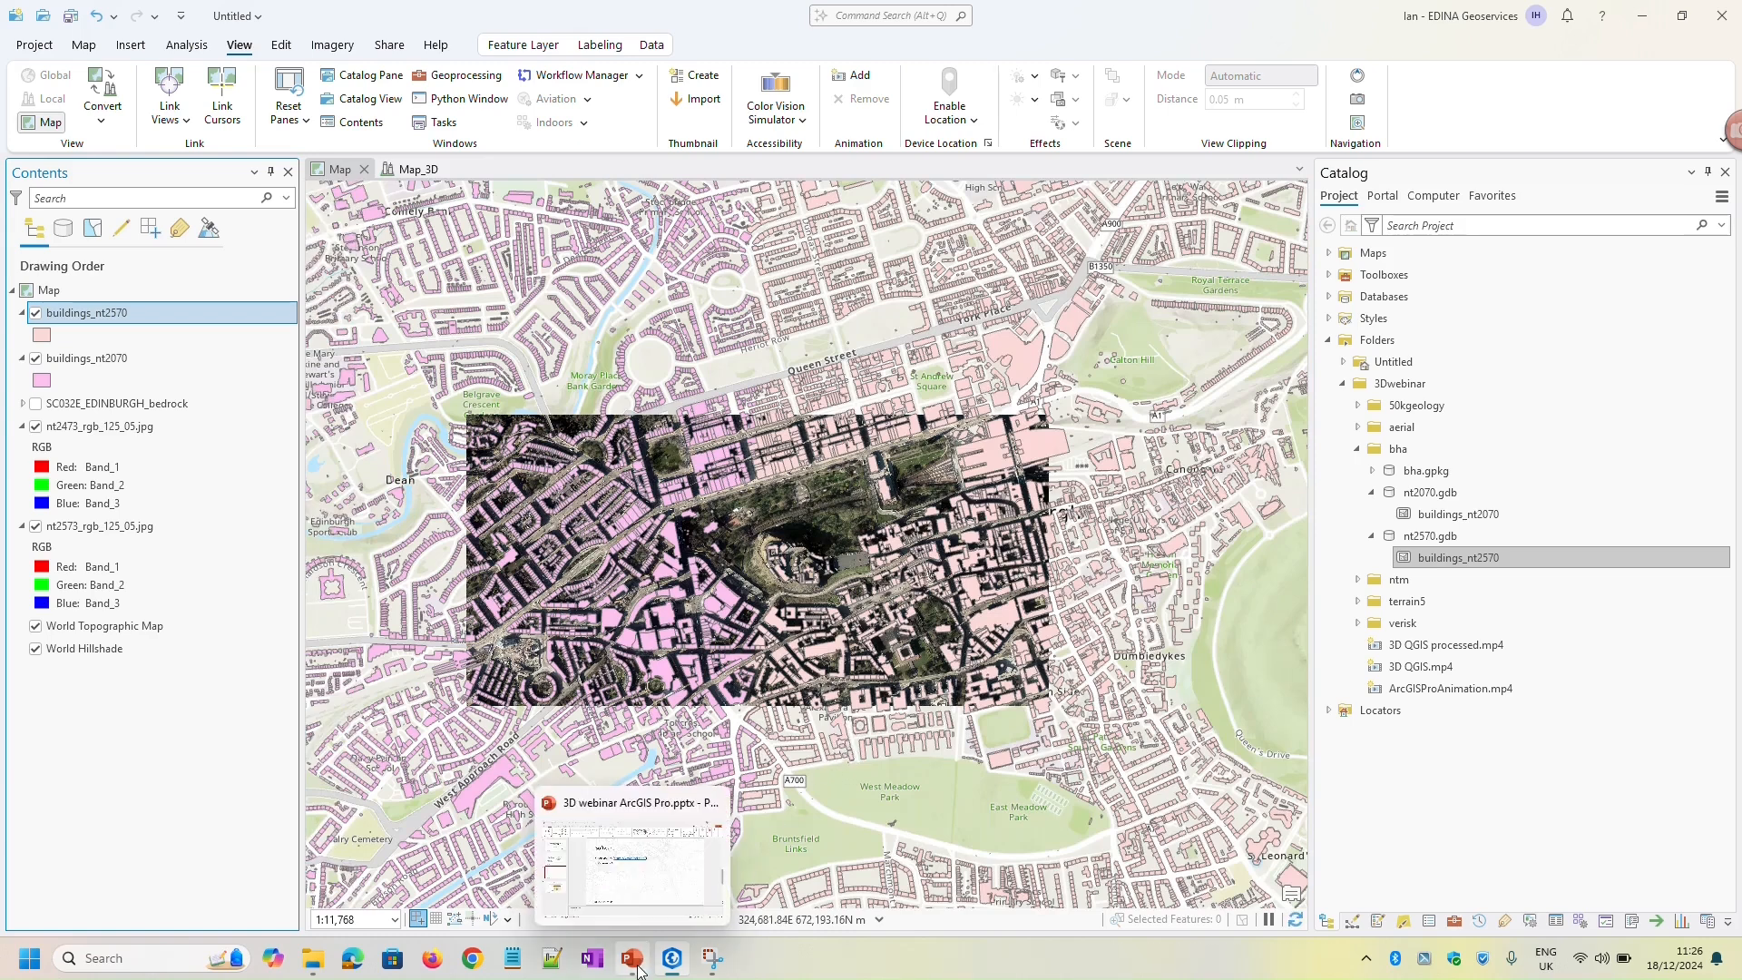
Switch to the PowerPoint presentation and show slide 4, OS MasterMap Building Height Attribute, as a full-screen slide show
click(639, 969)
click(145, 646)
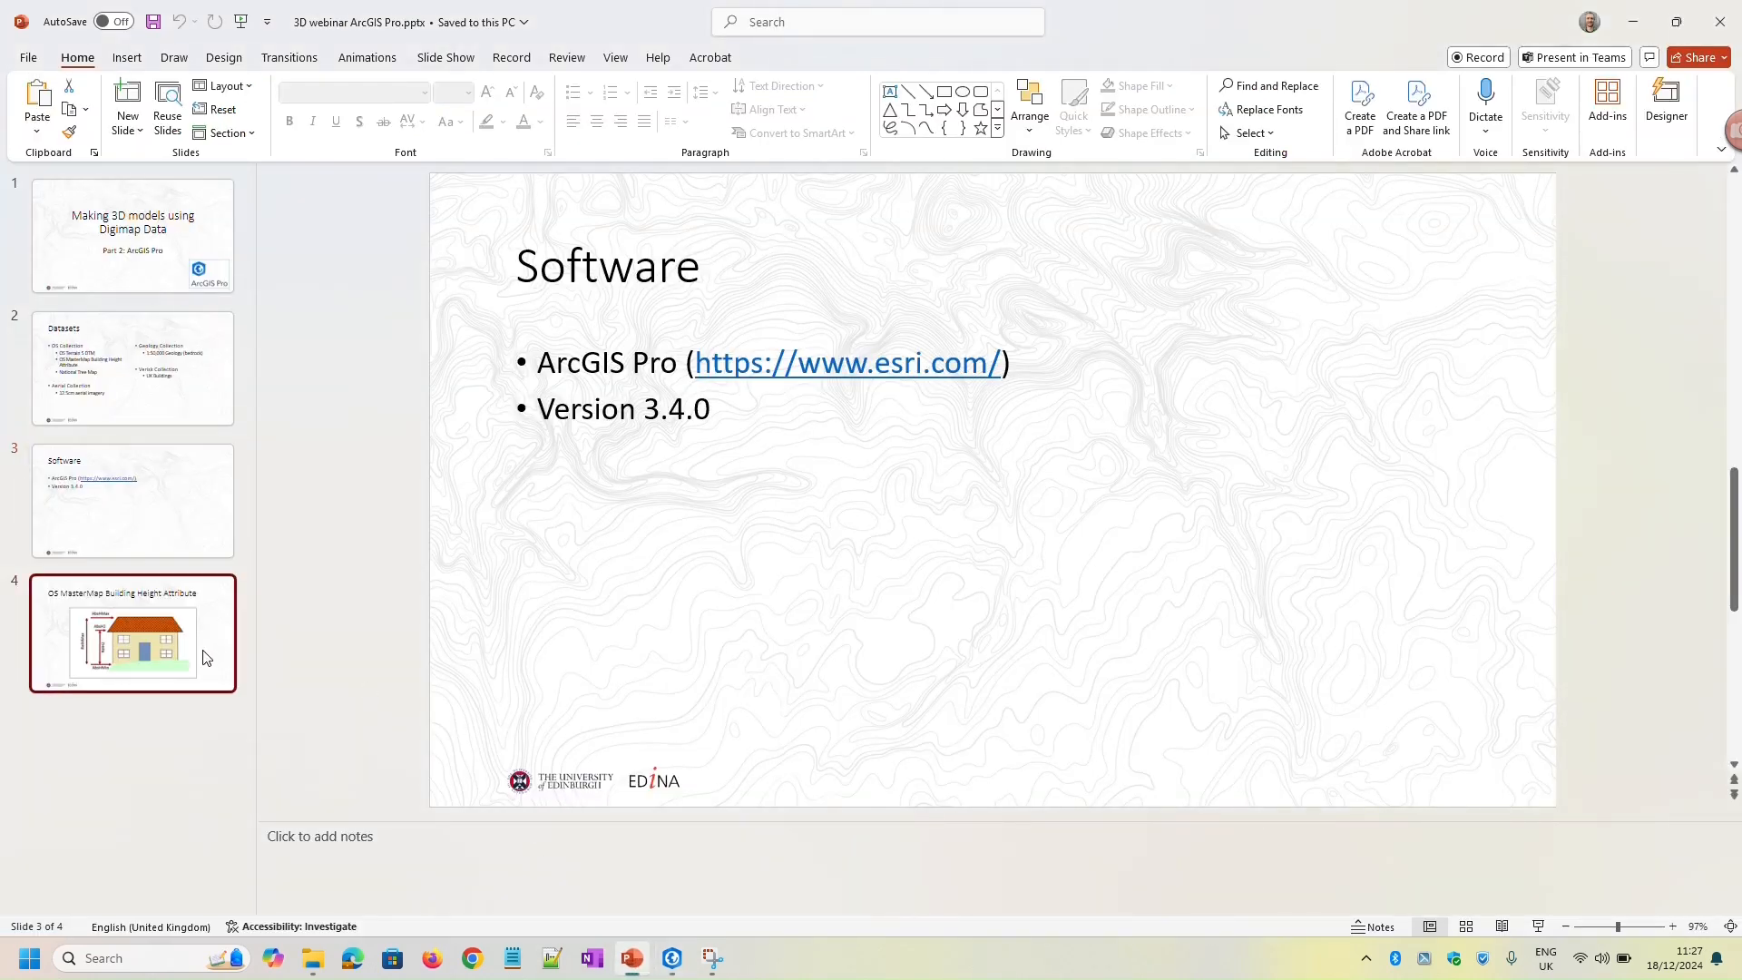
click(1538, 927)
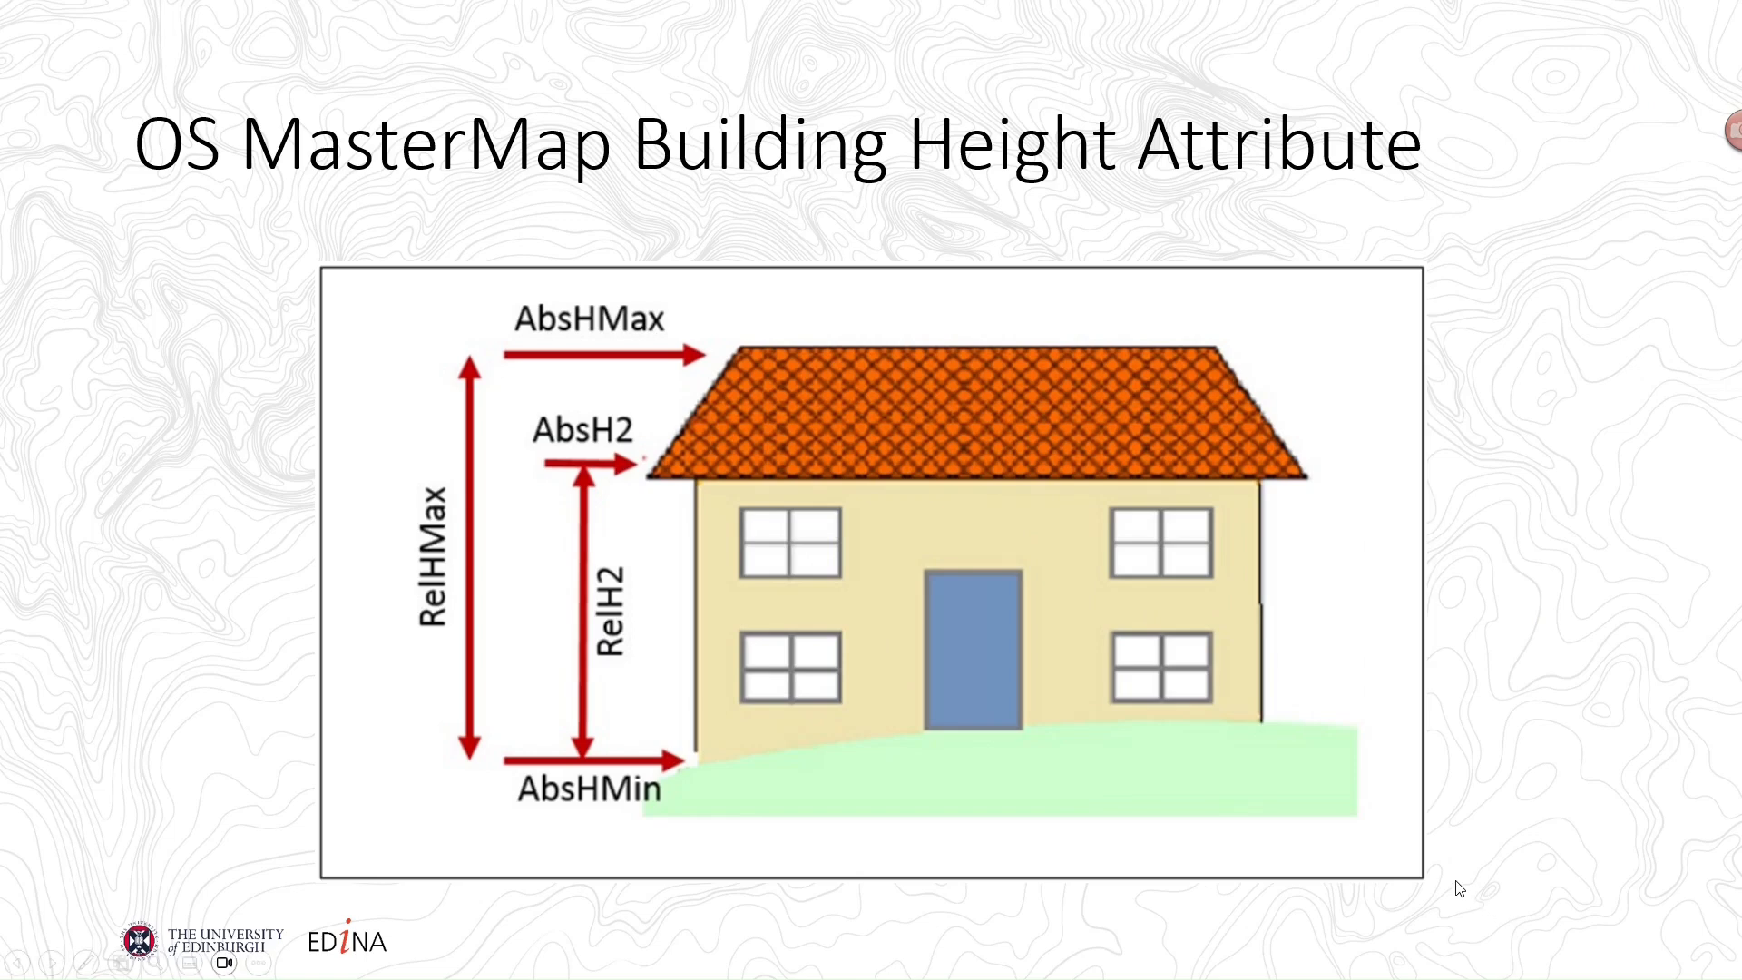
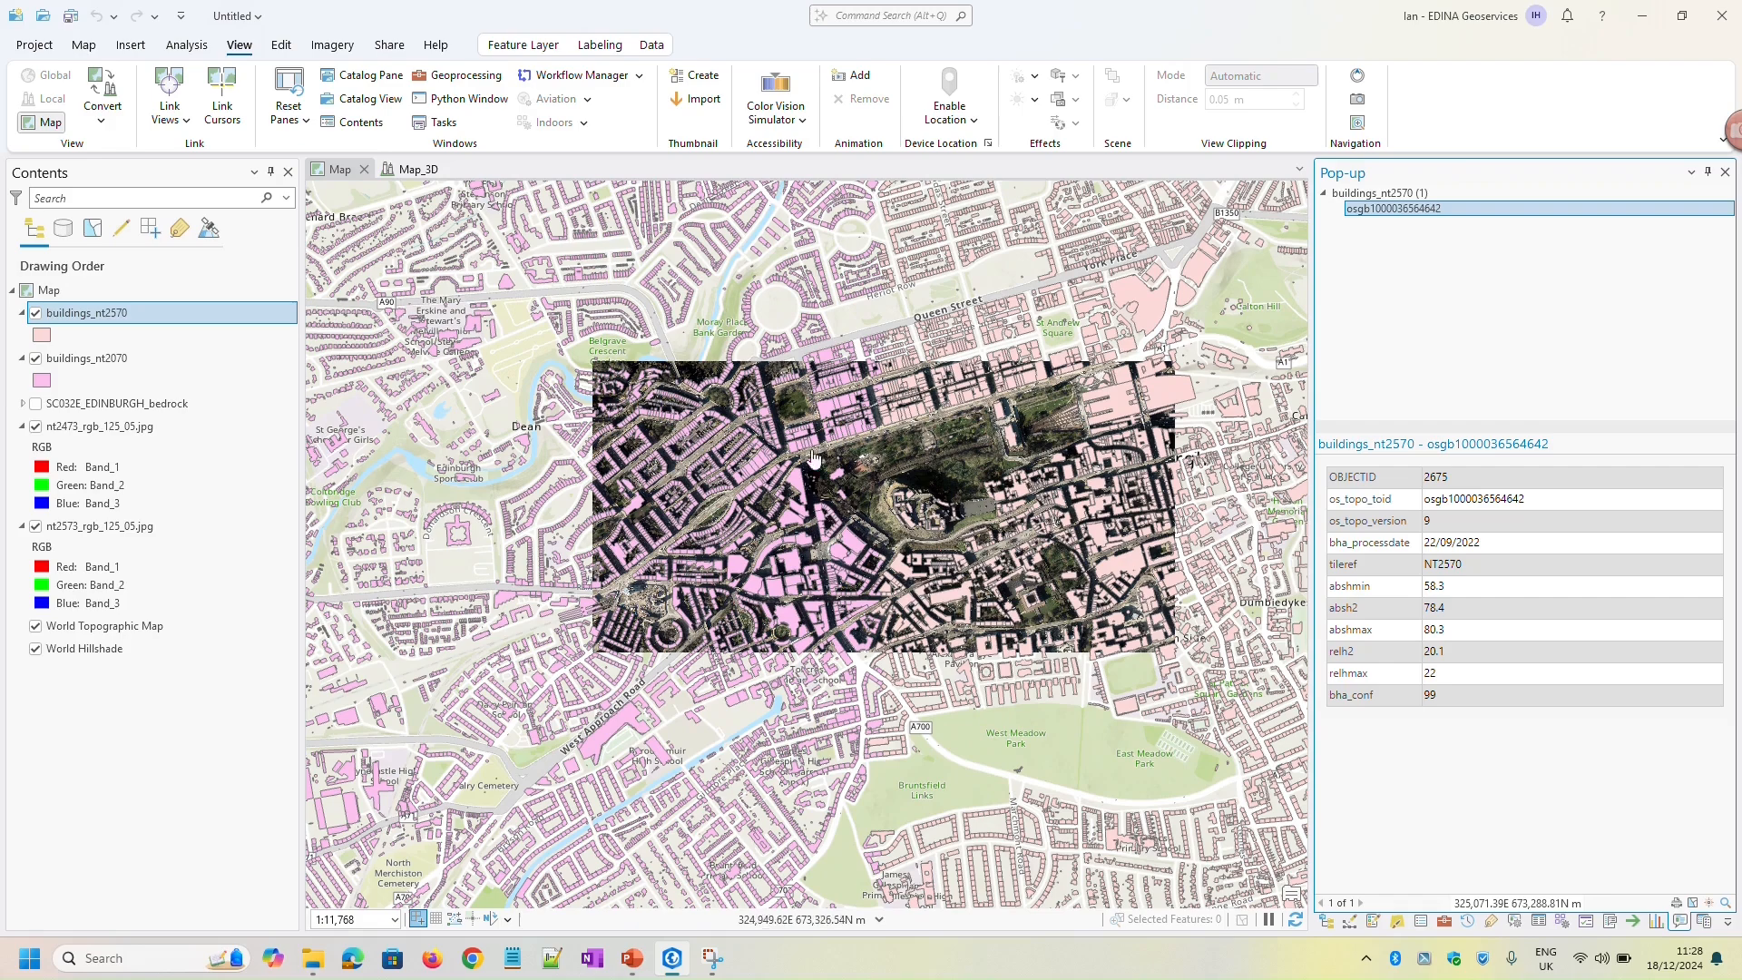
Select all buildings in both building layers that fall within the extent of the two aerial images
scroll(951, 540, down, 3)
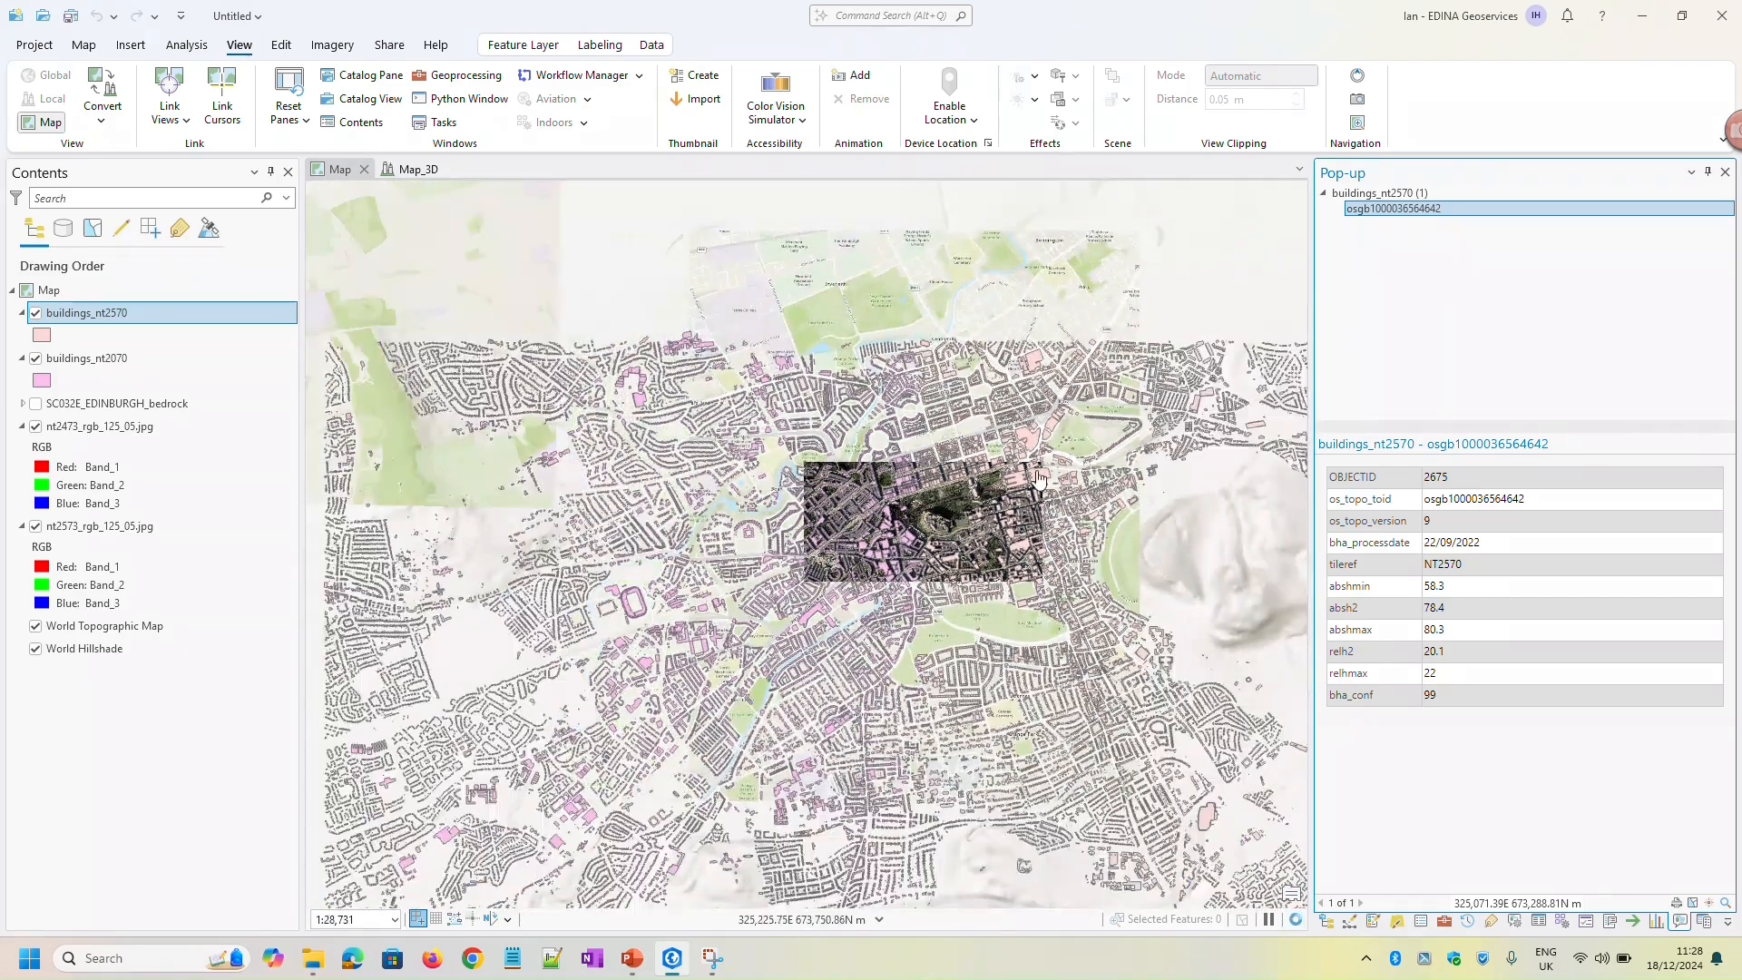
scroll(925, 527, up, 3)
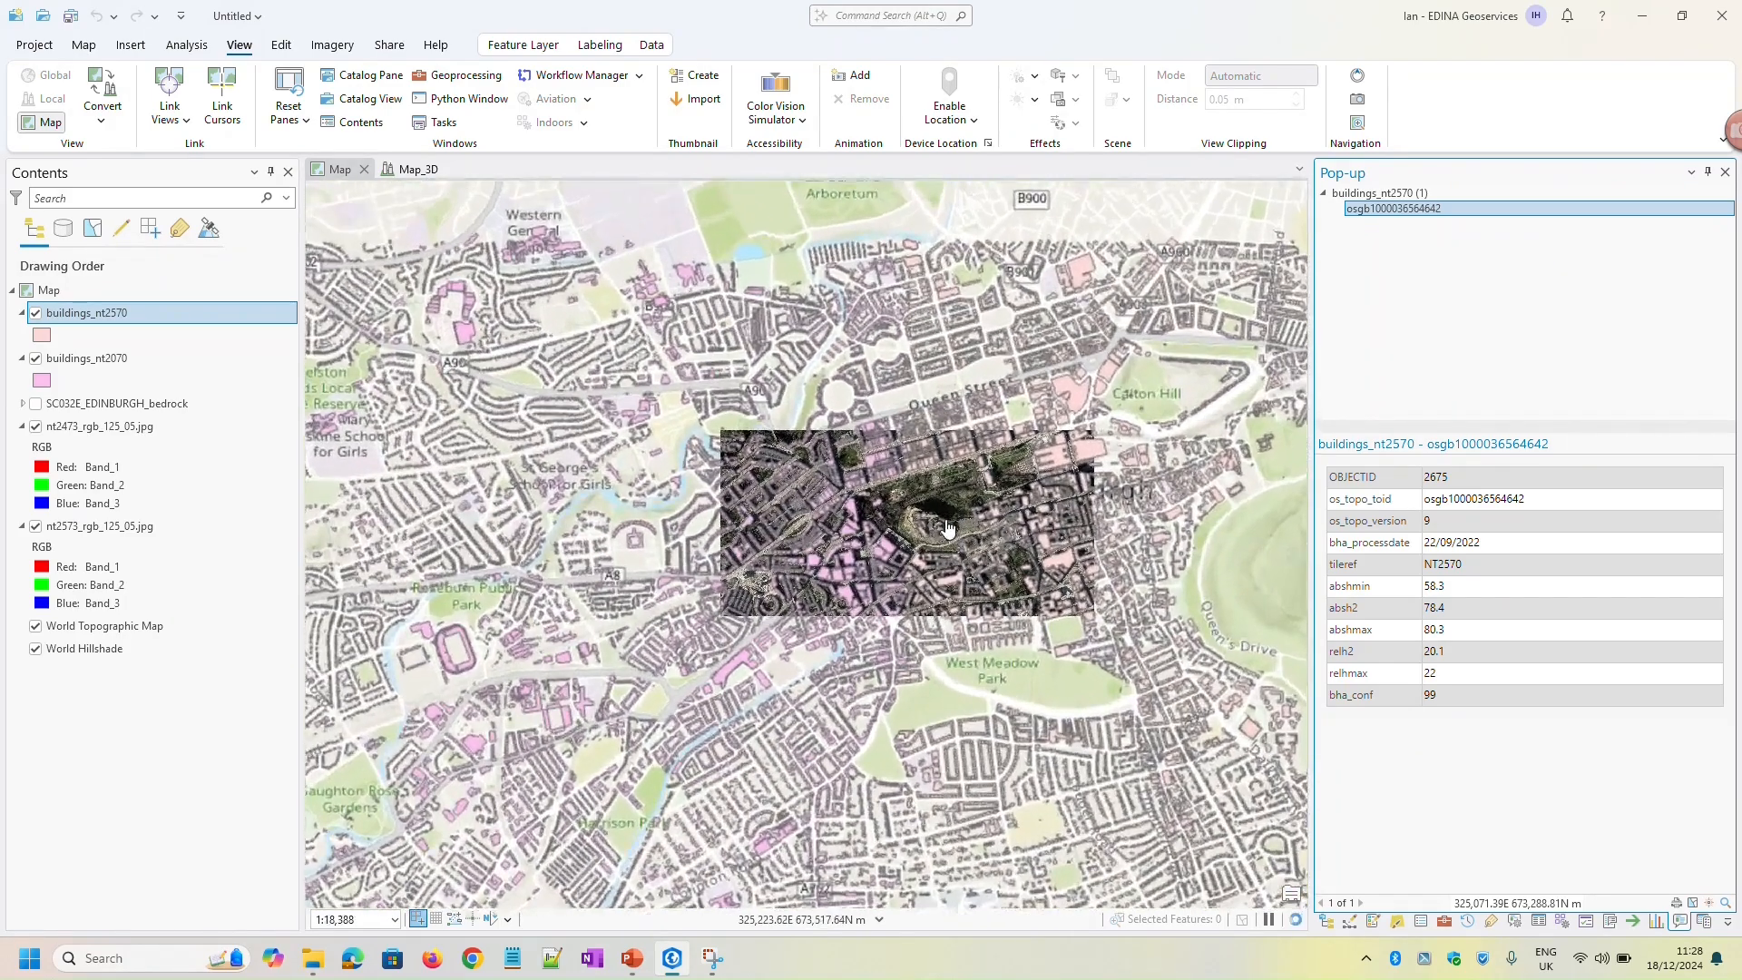
scroll(926, 526, up, 1)
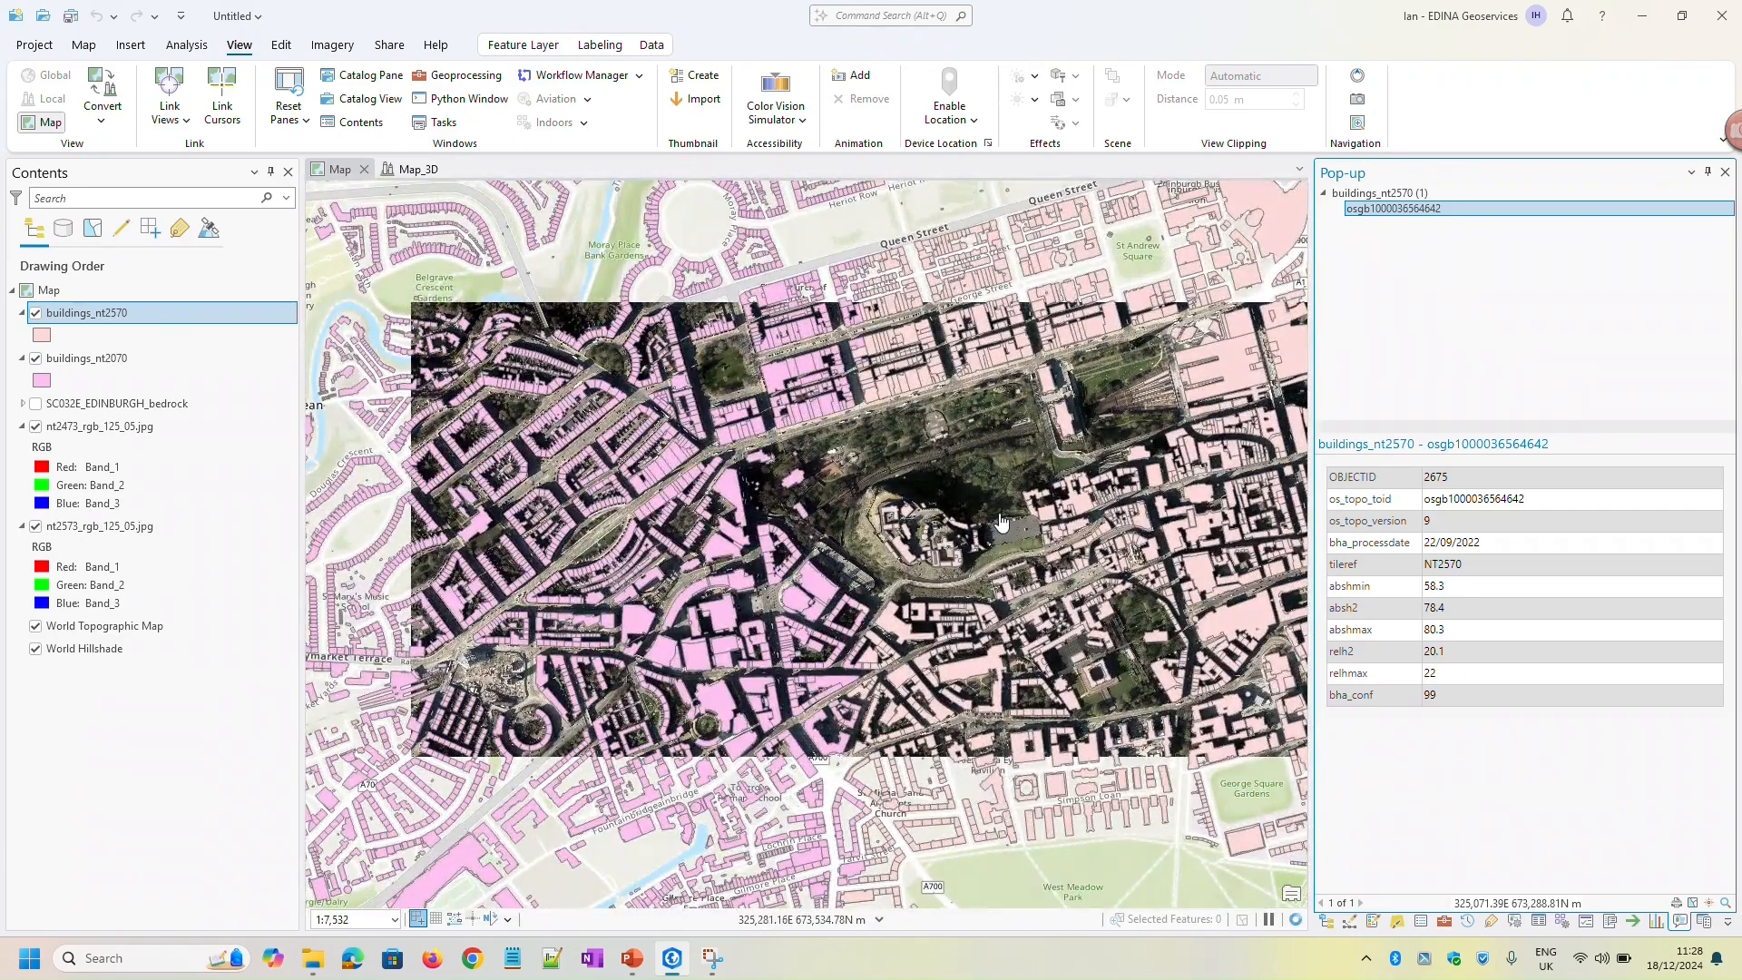
scroll(935, 518, up, 1)
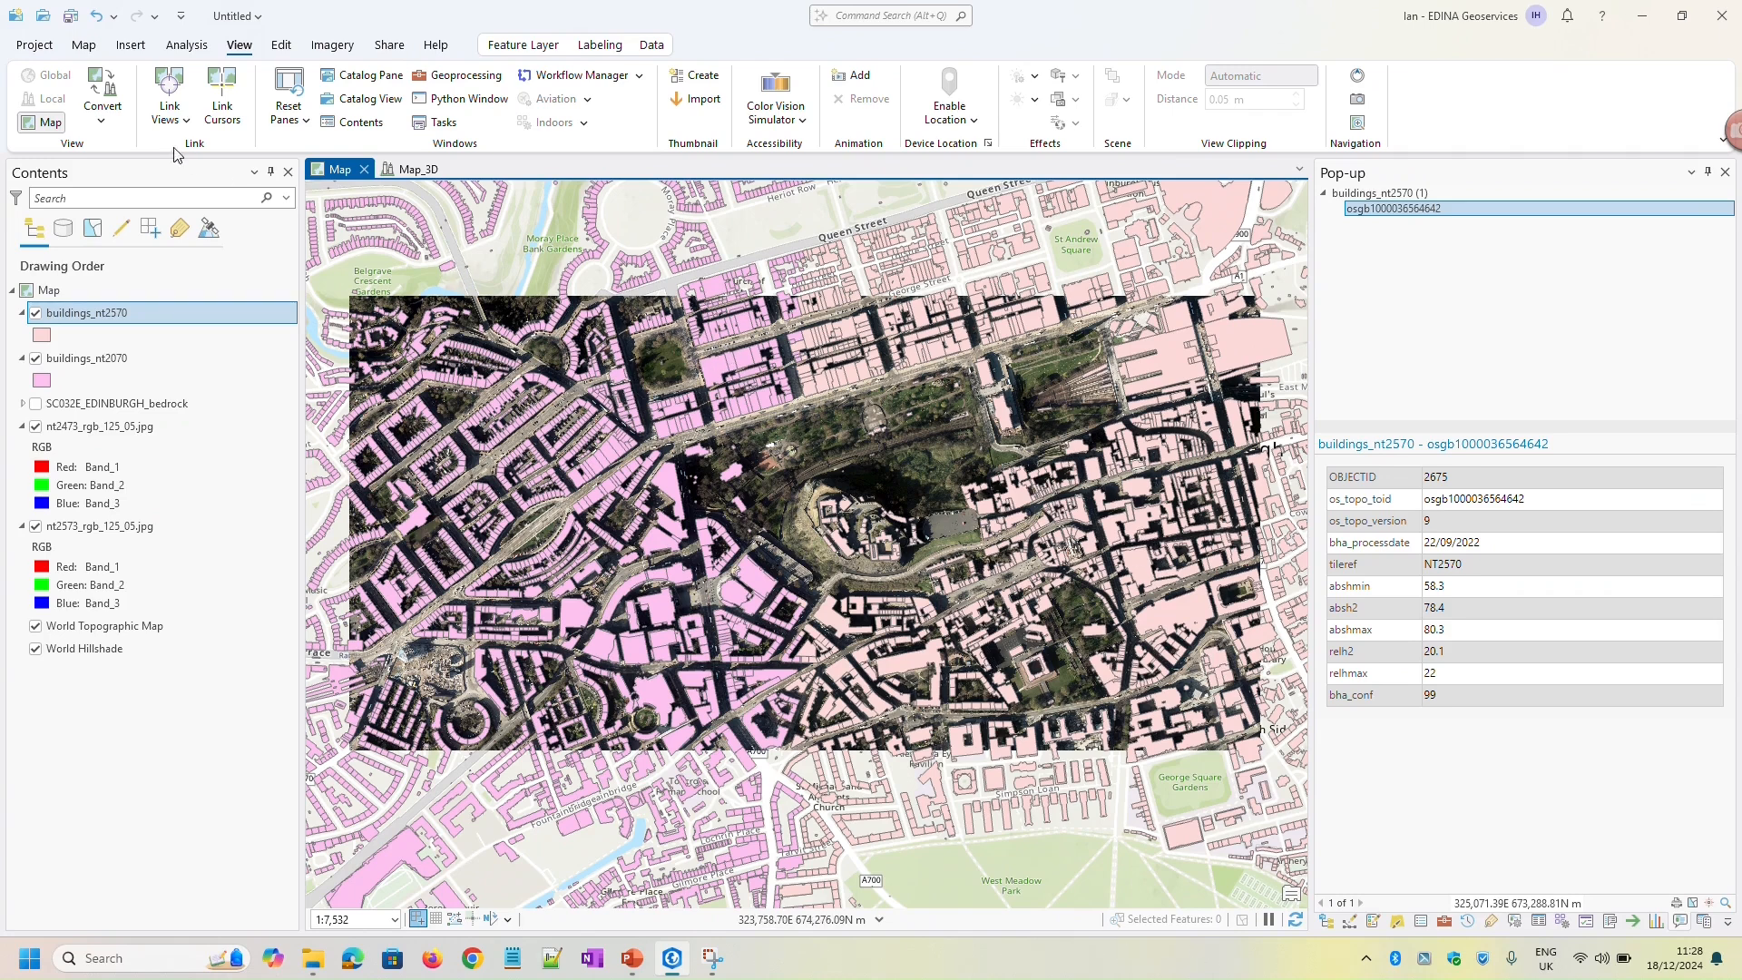
click(84, 45)
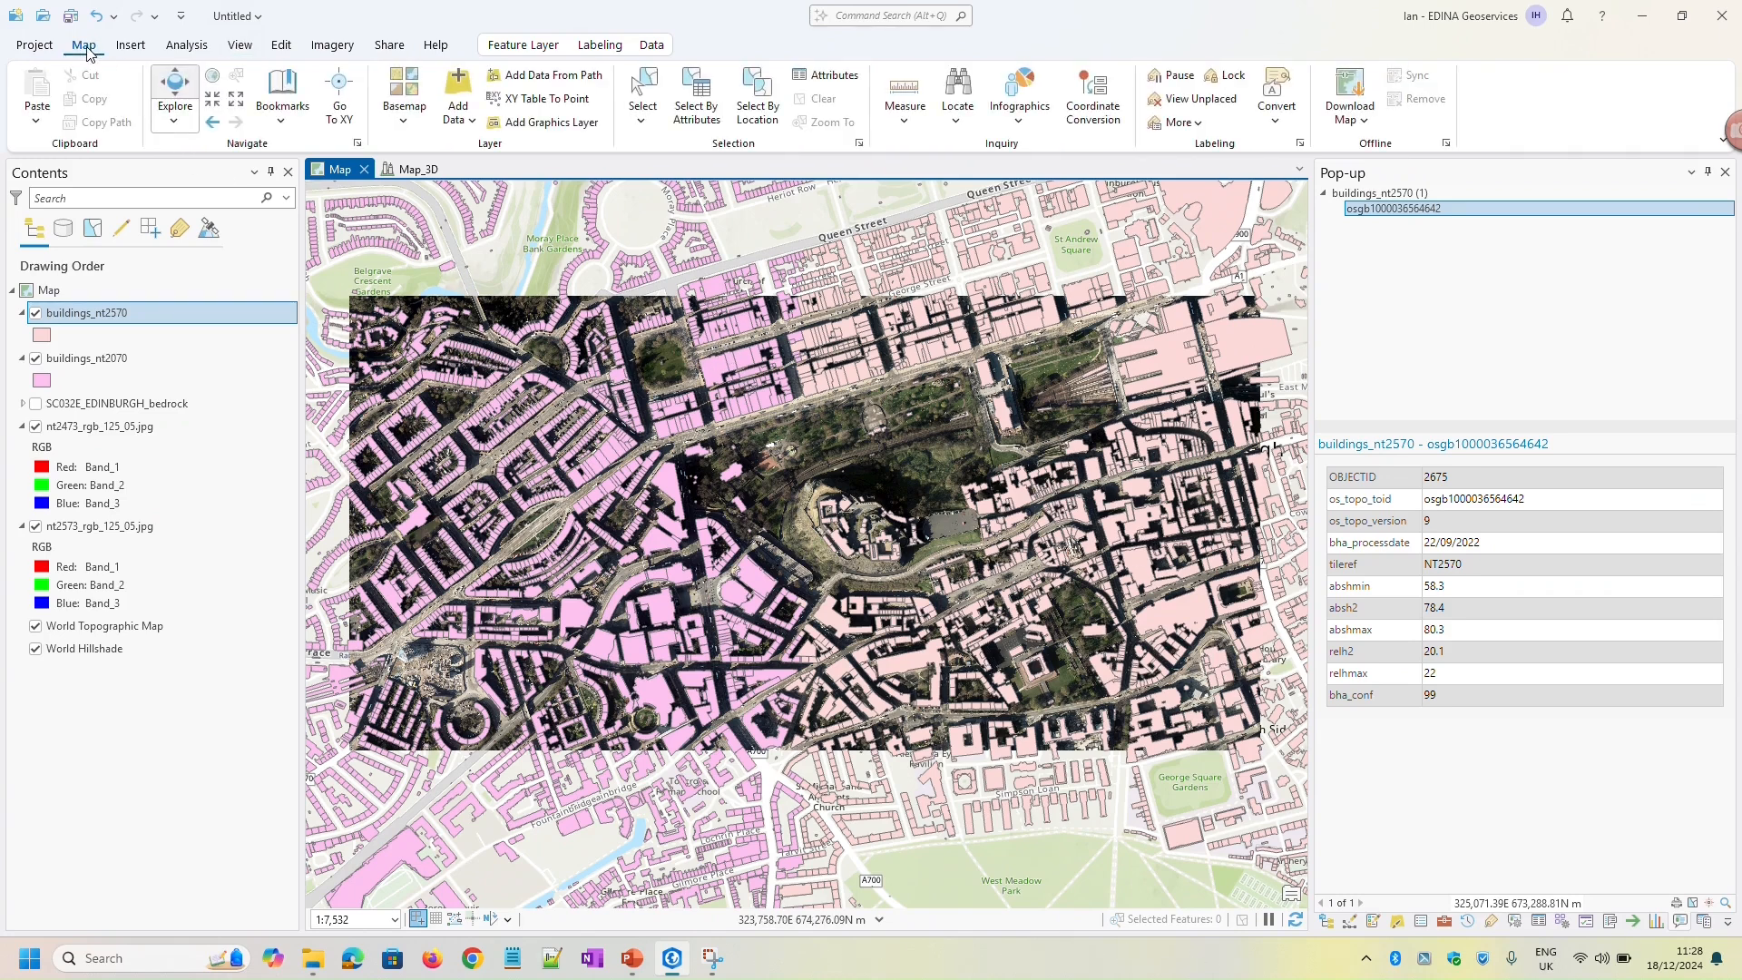
click(643, 93)
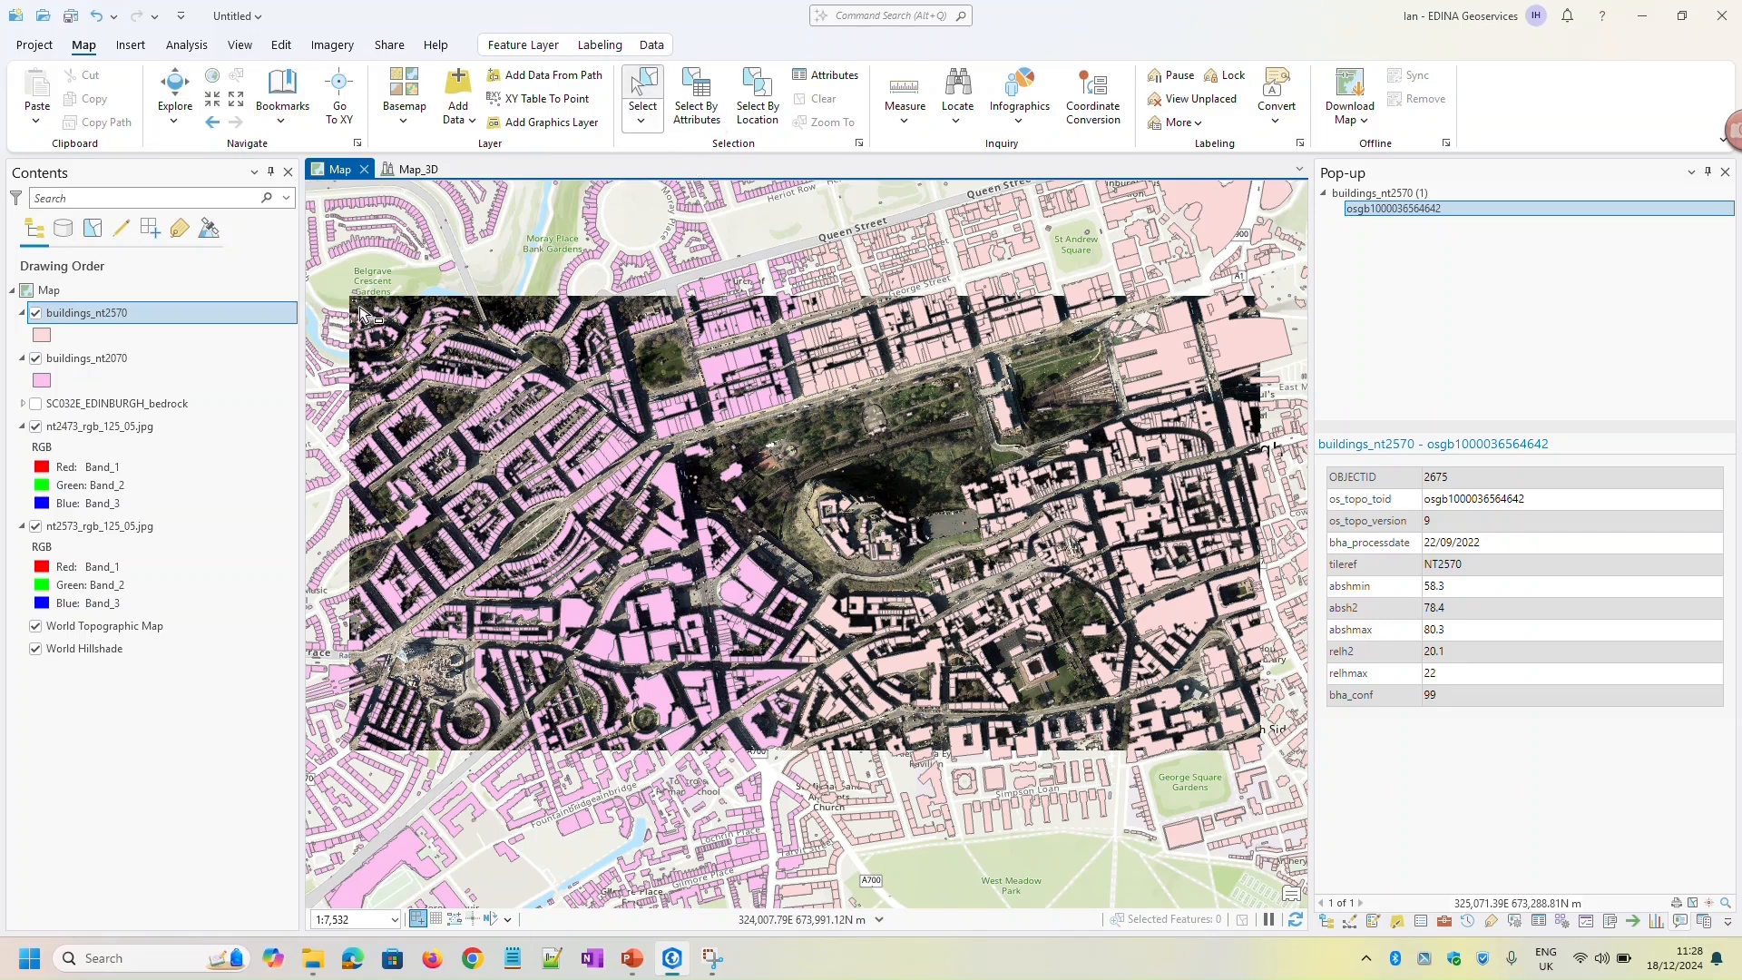
drag(360, 311, 1258, 754)
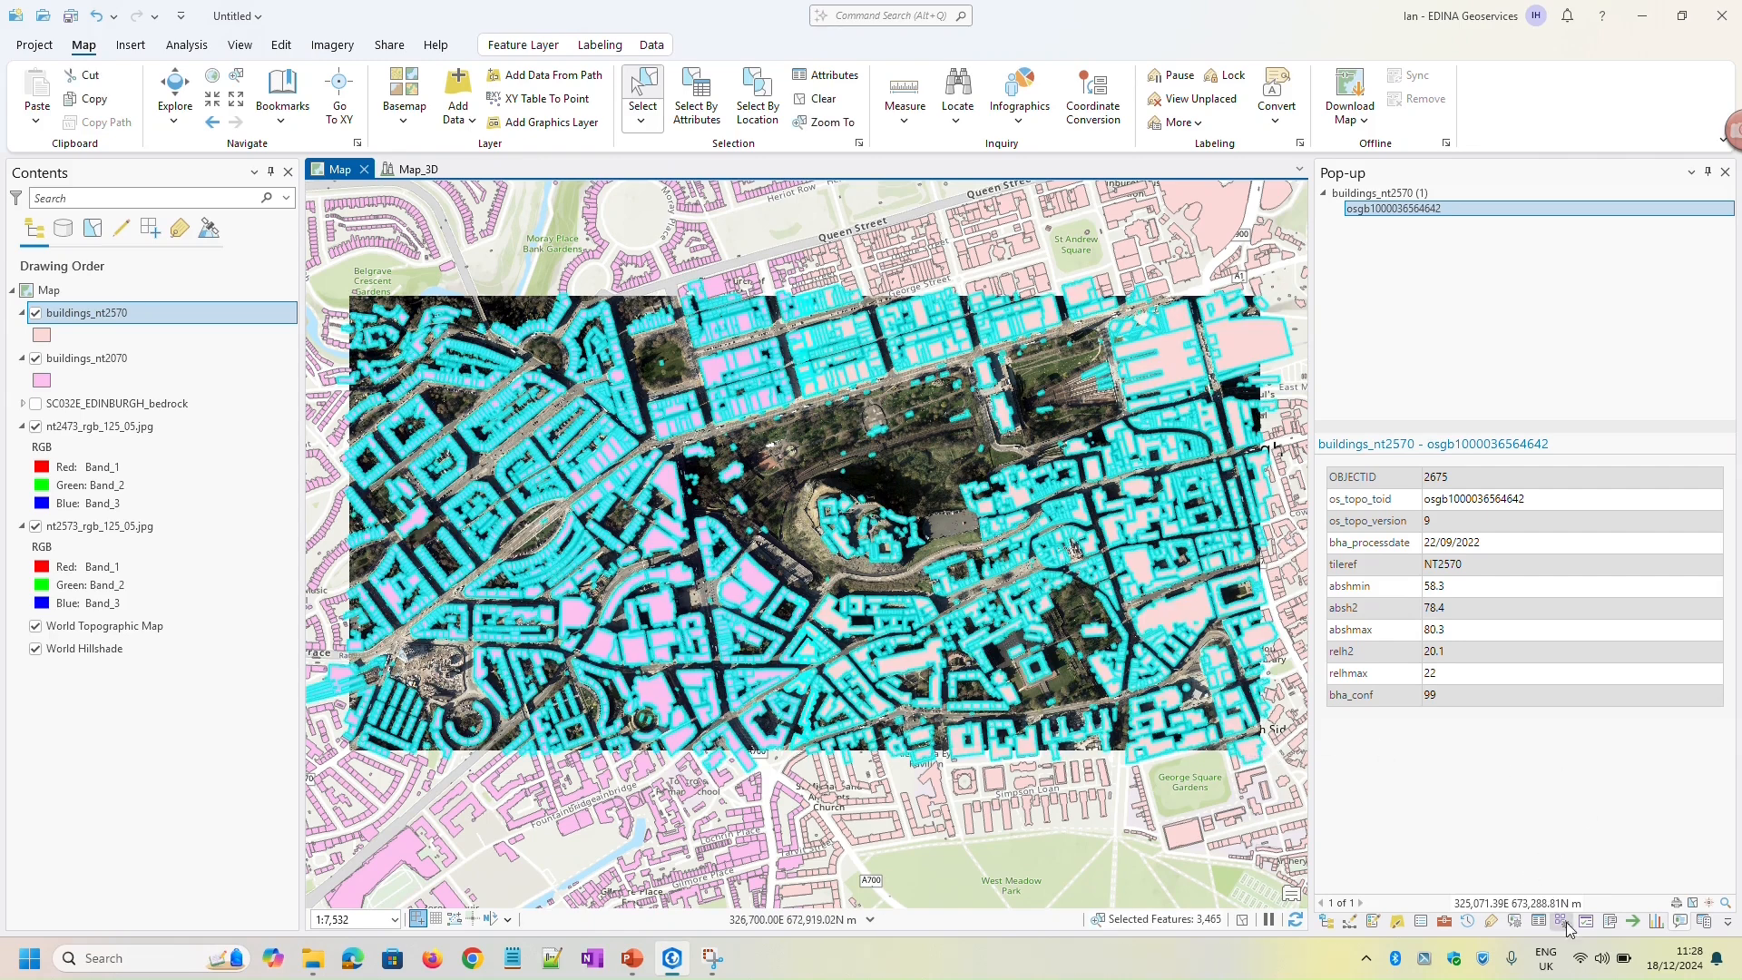
Merge the selected records of buildings_nt2070 and buildings_nt2570 into the output dataset buildings_nt2070_Merge using the Merge tool
click(1445, 922)
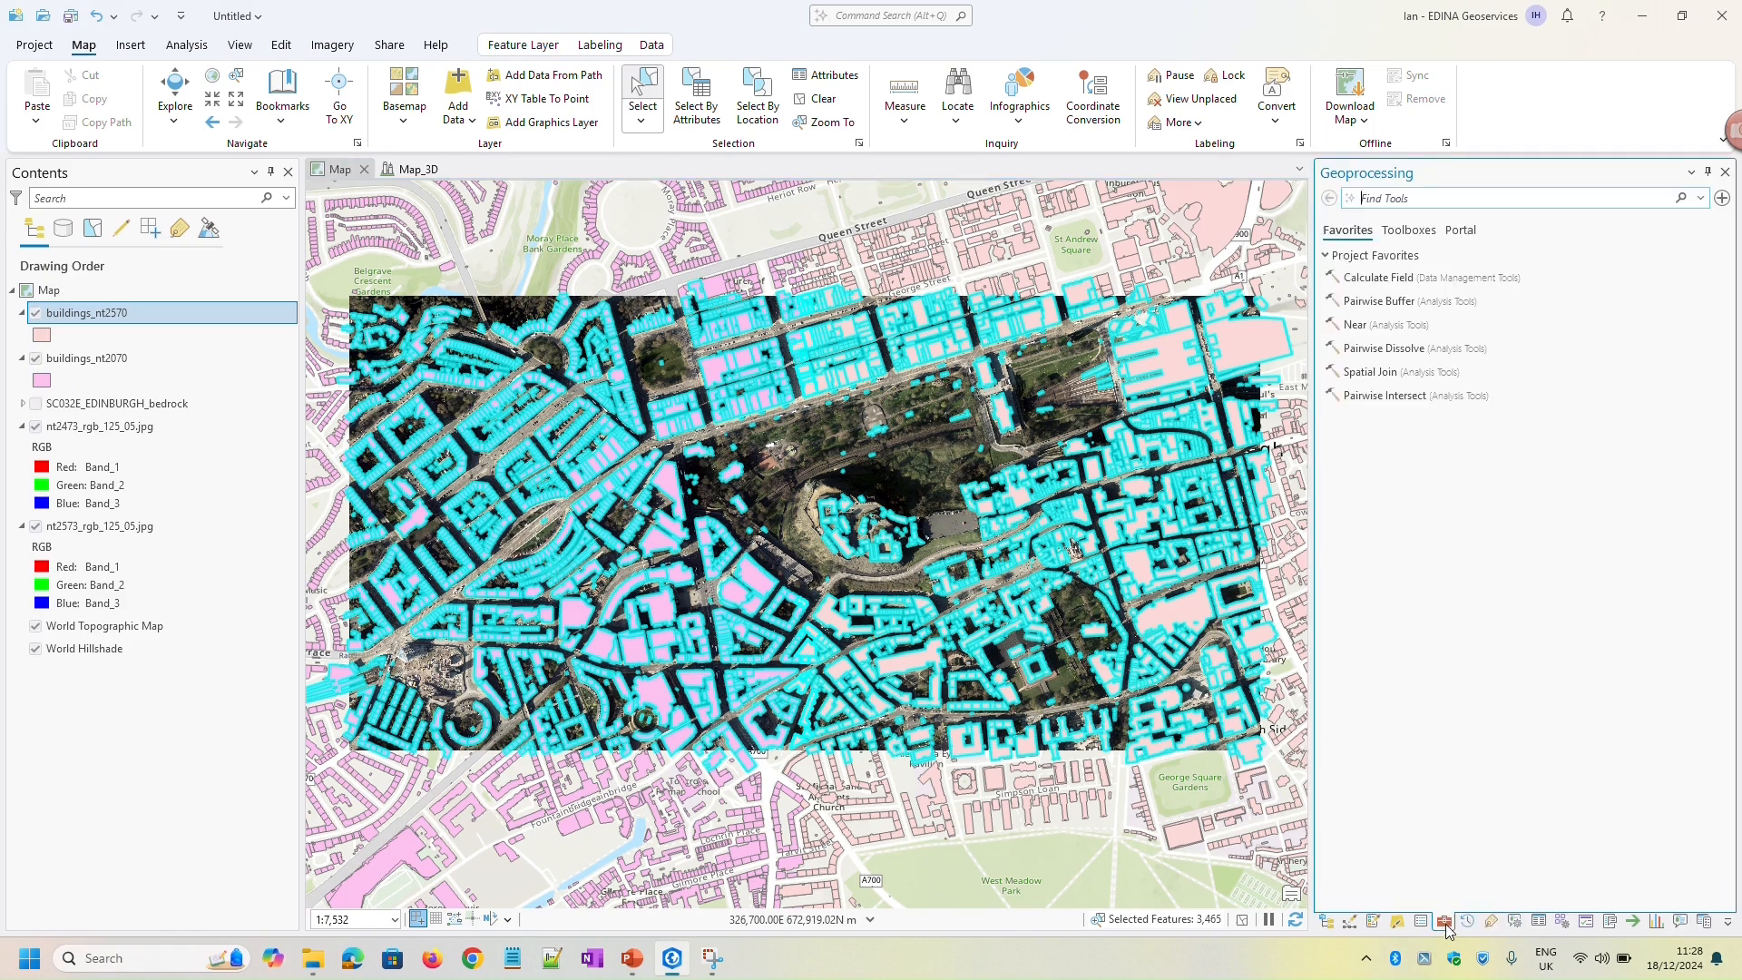
click(1424, 196)
text(merge)
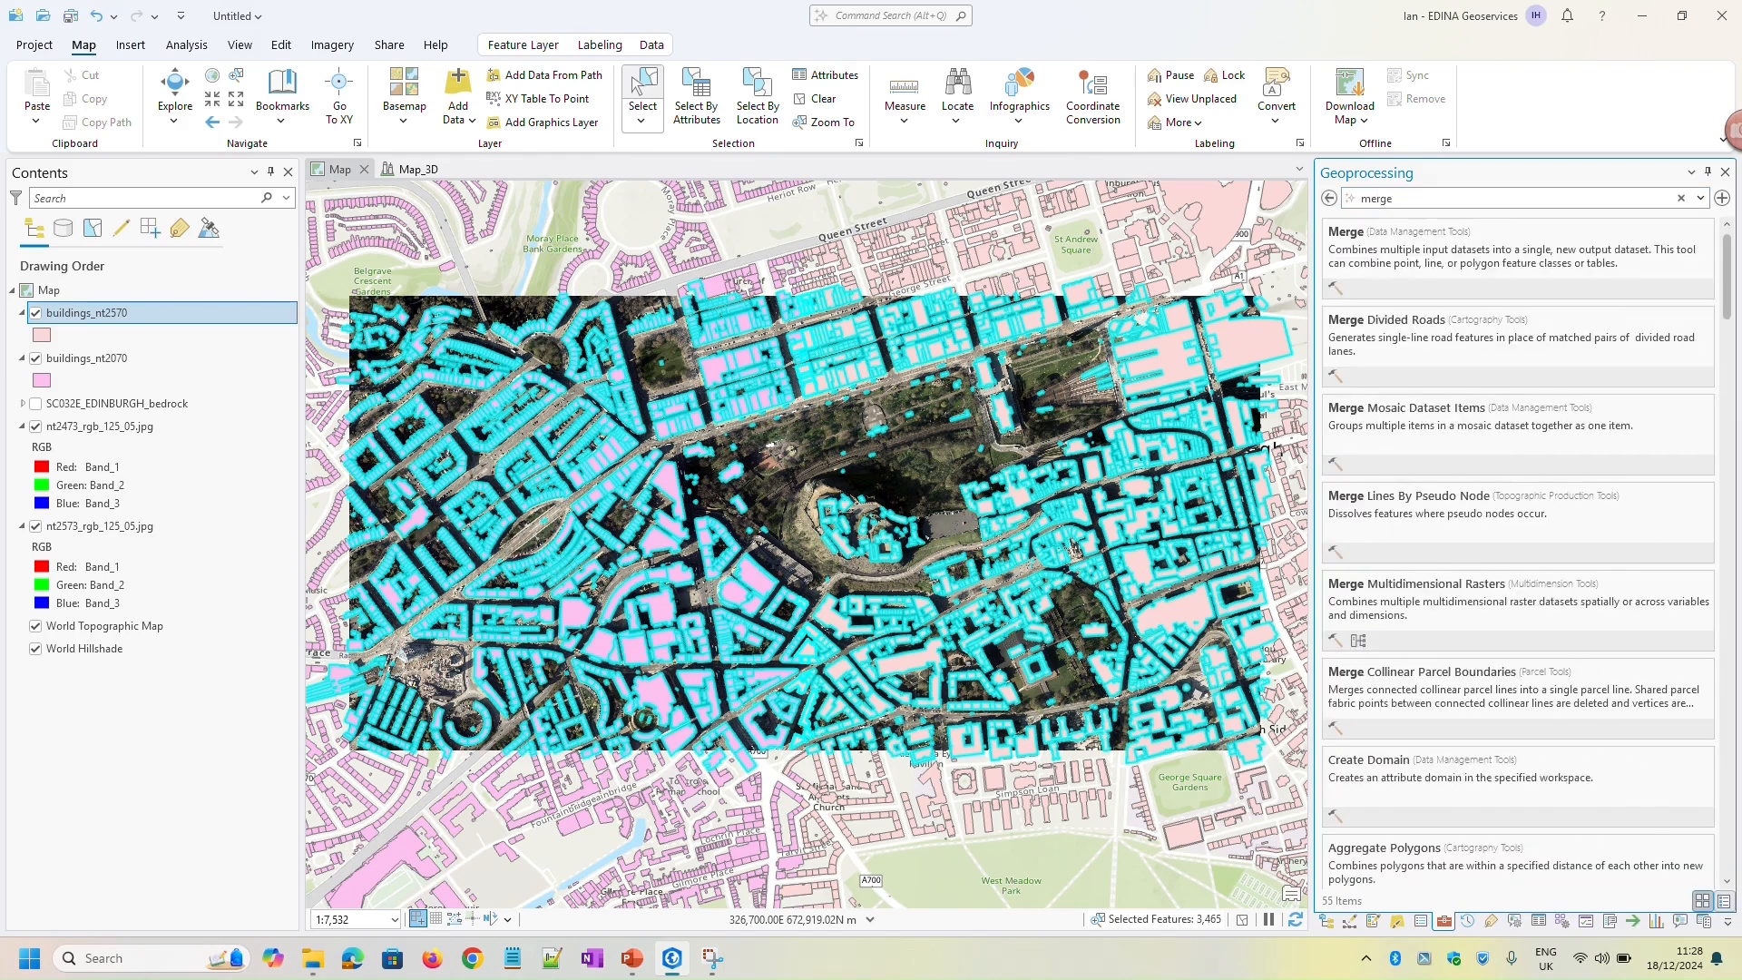
click(1583, 250)
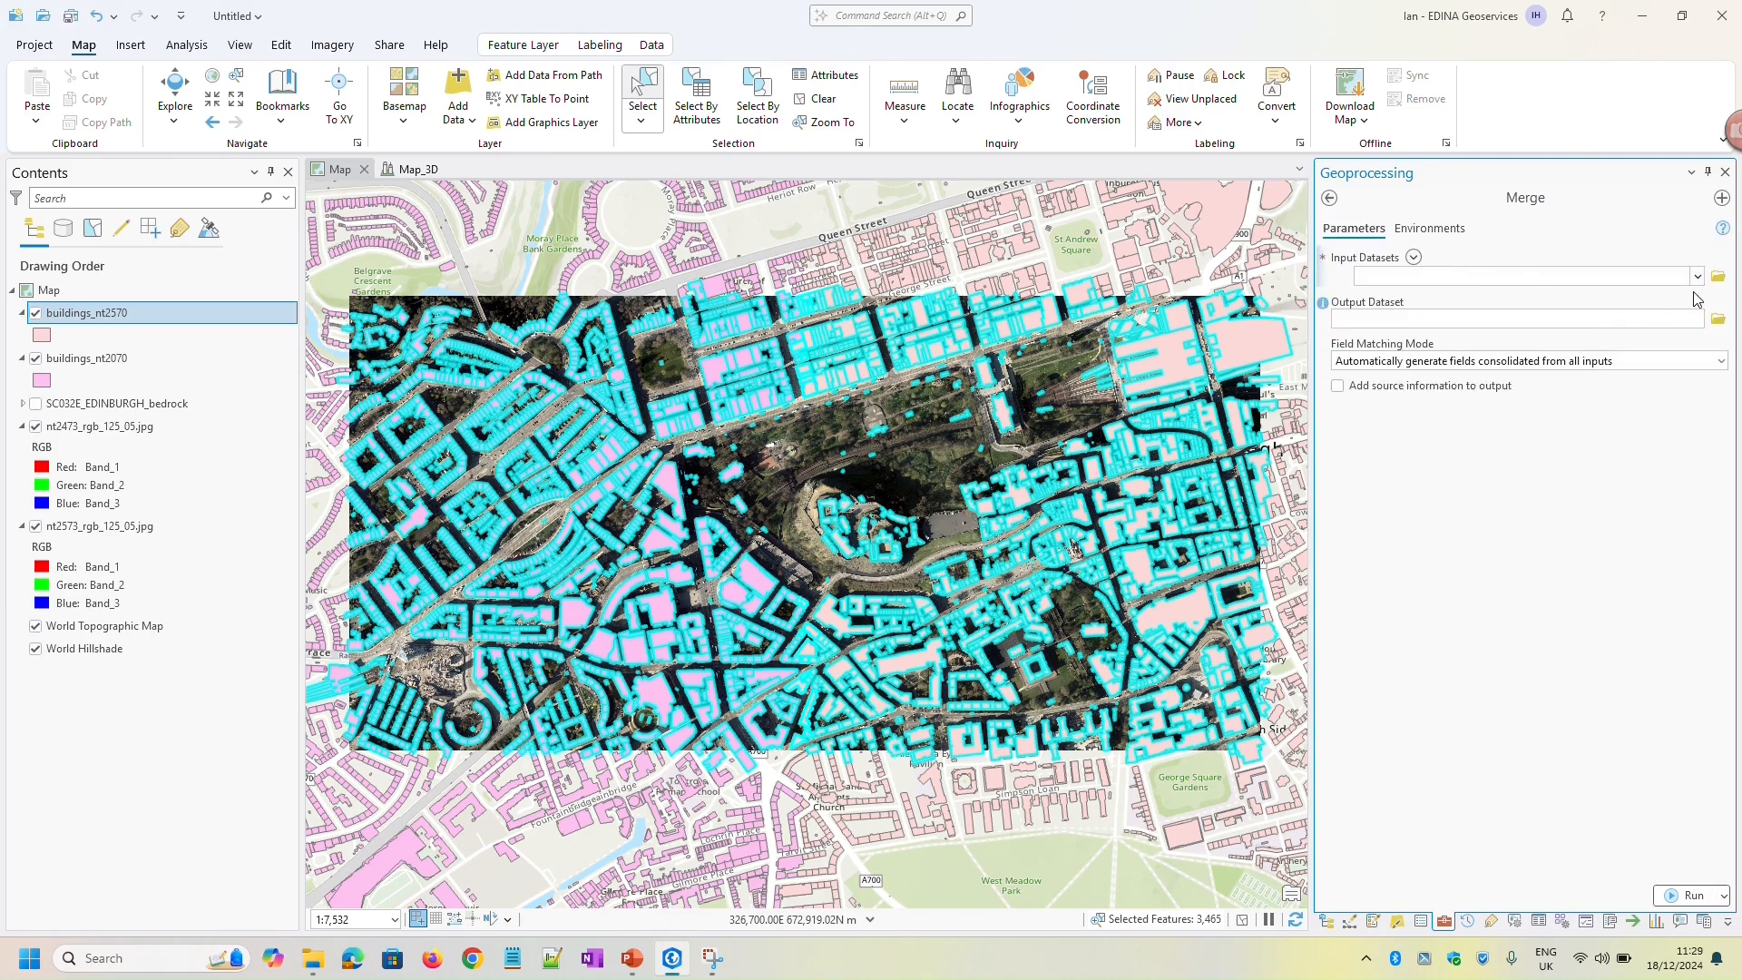
click(1415, 259)
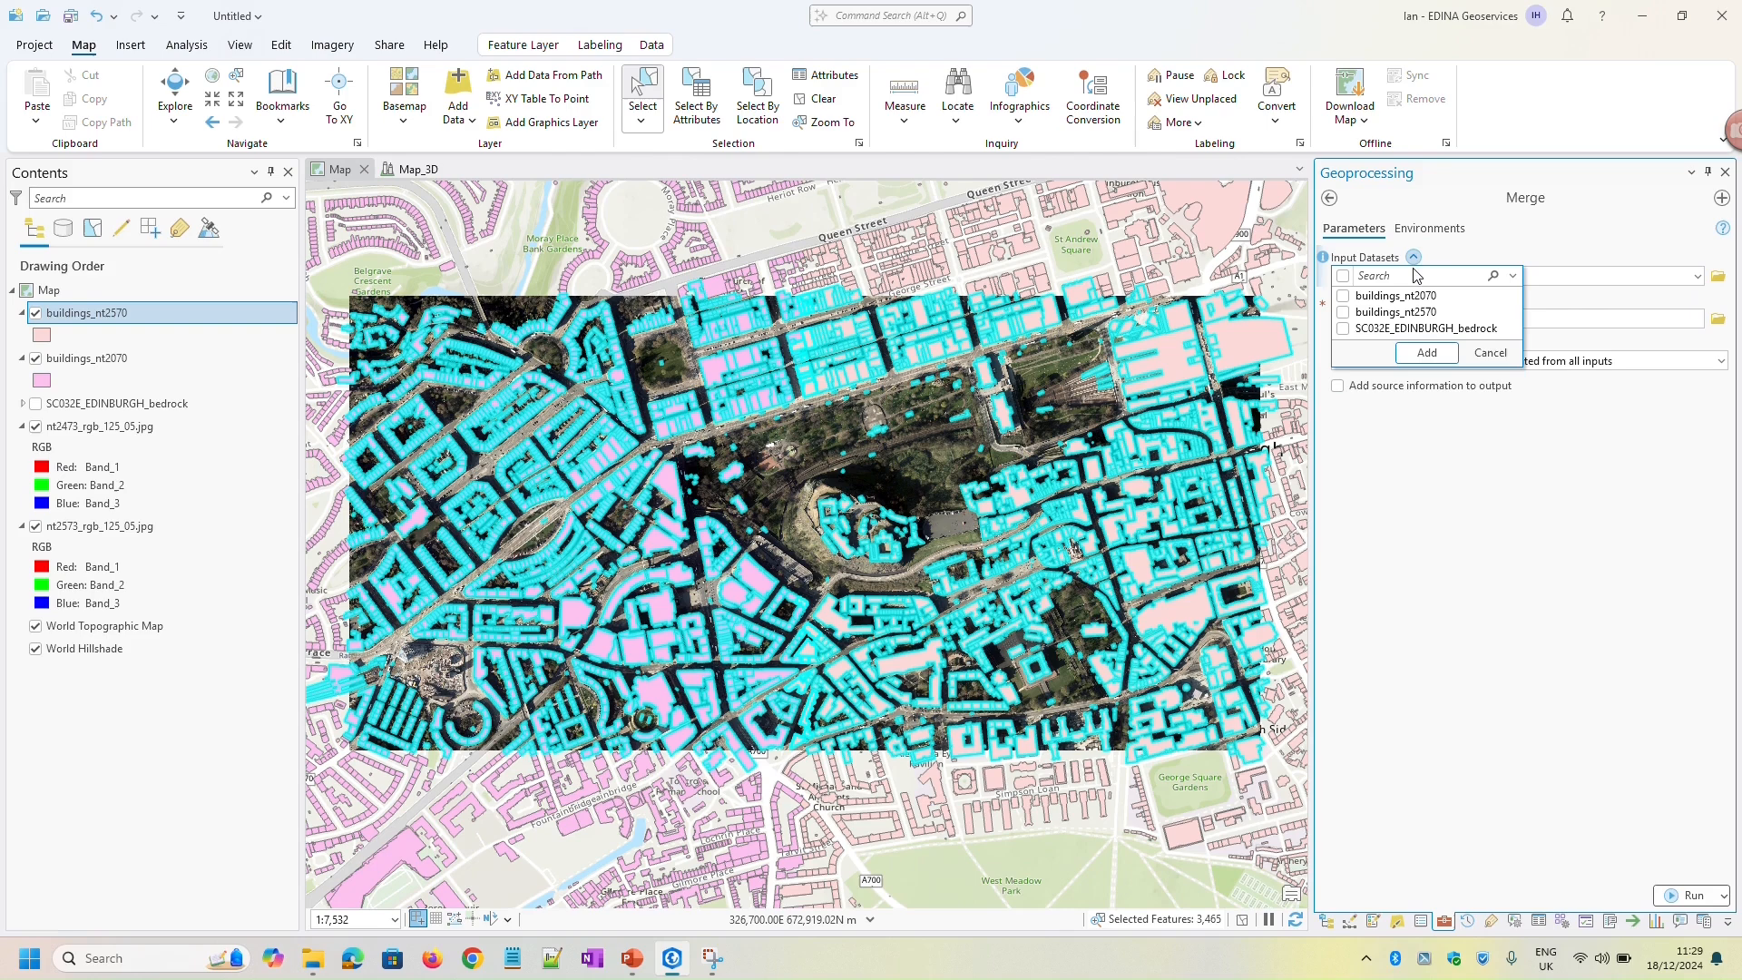
click(1344, 298)
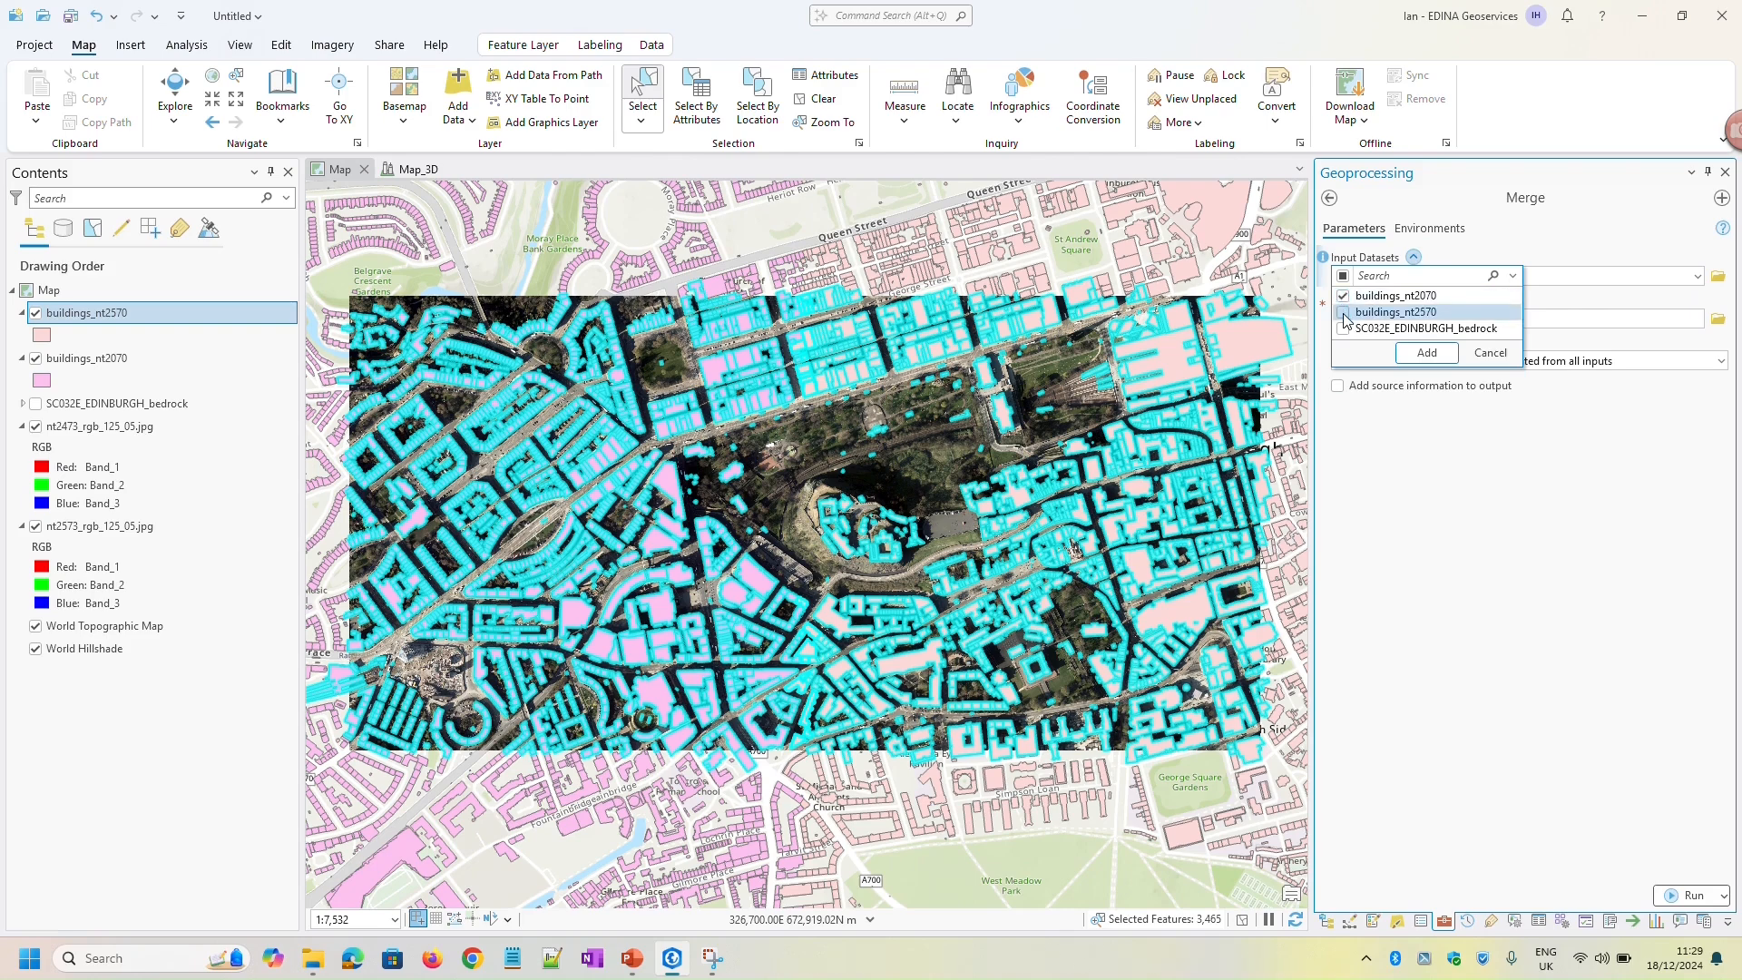
click(1428, 354)
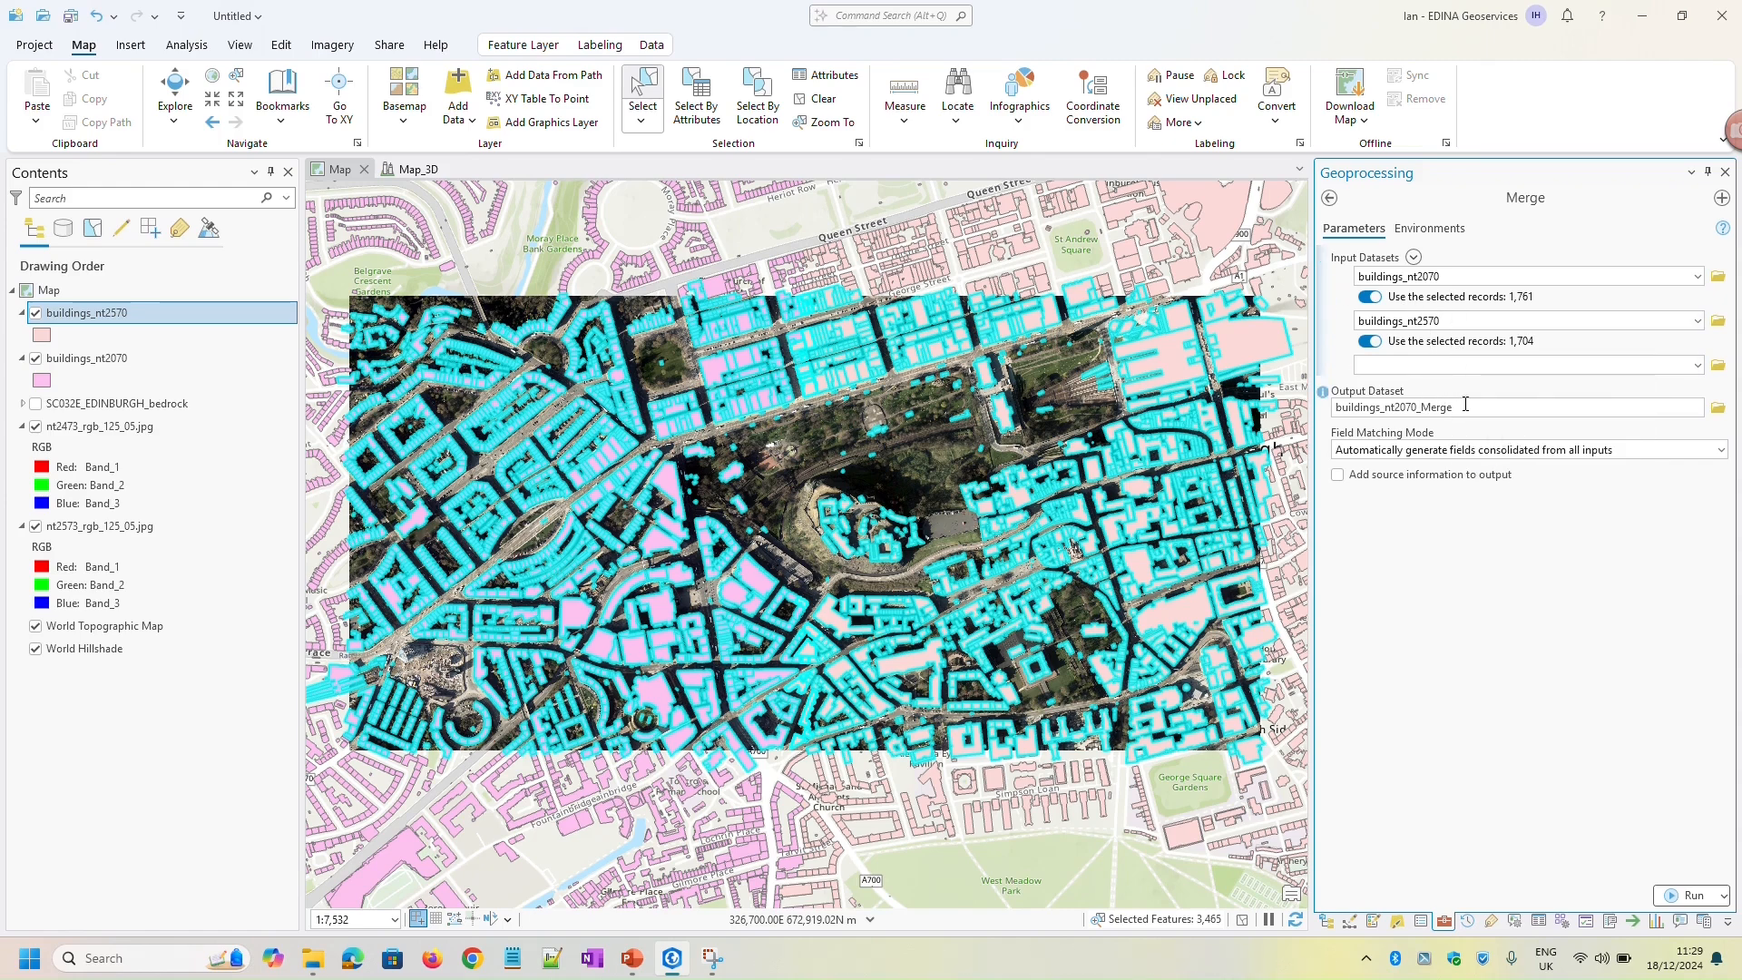
click(1478, 406)
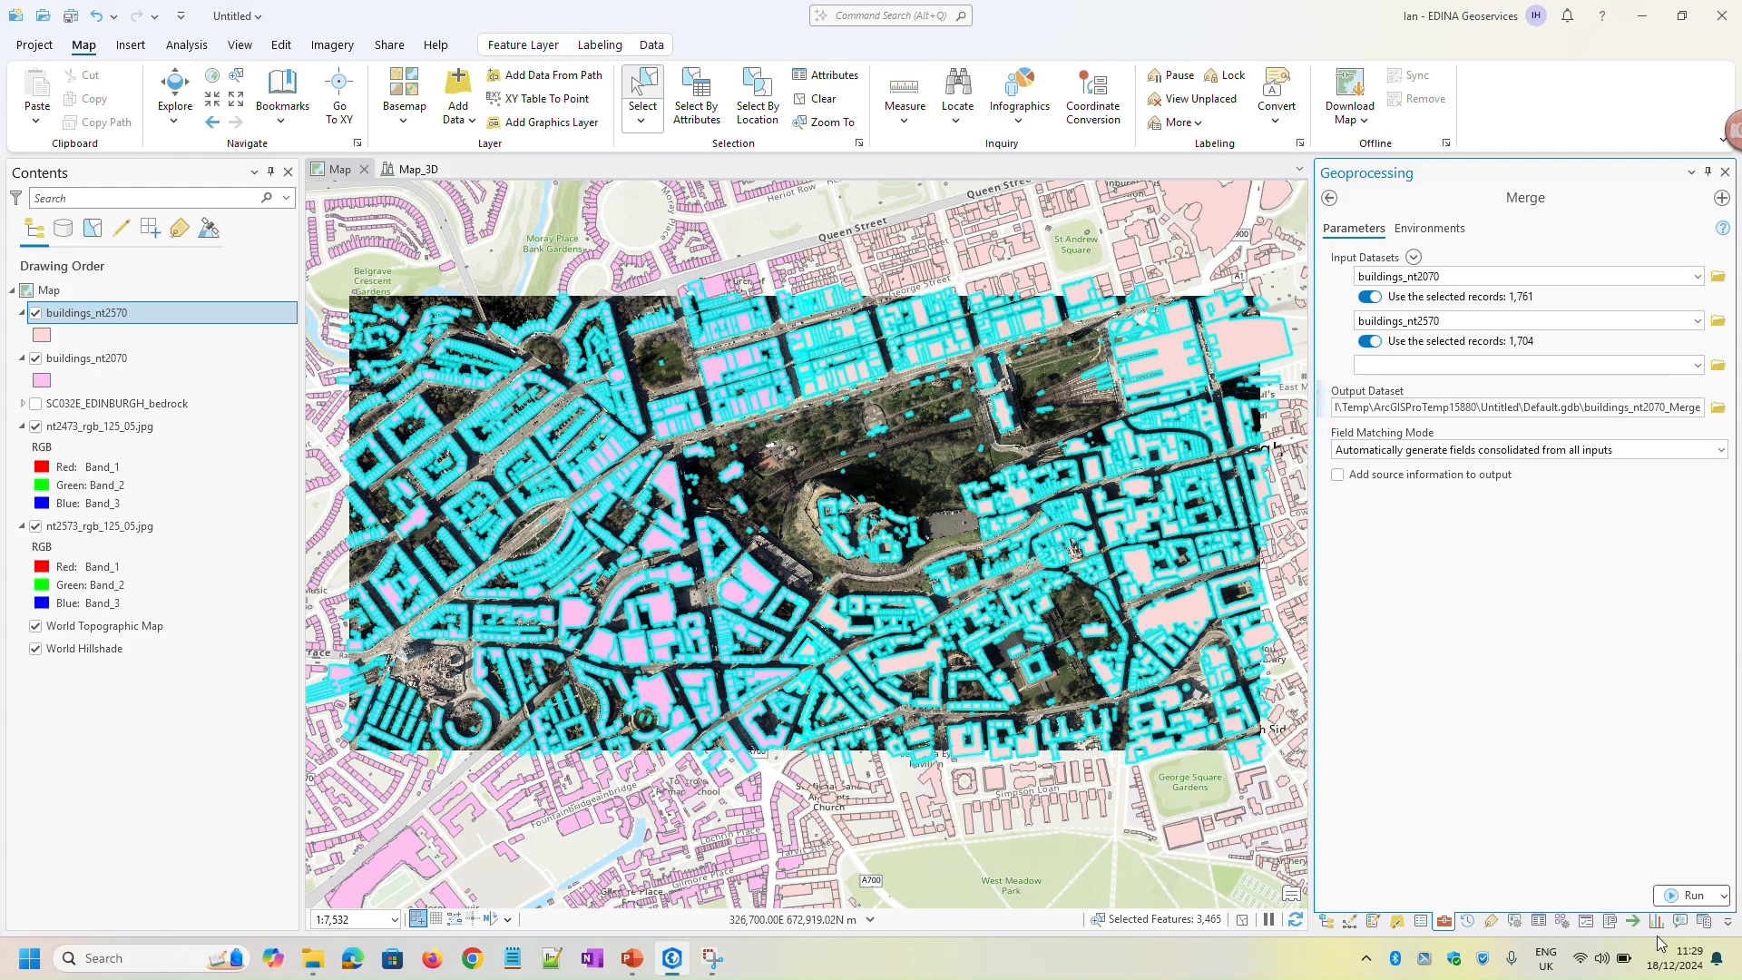
click(1690, 896)
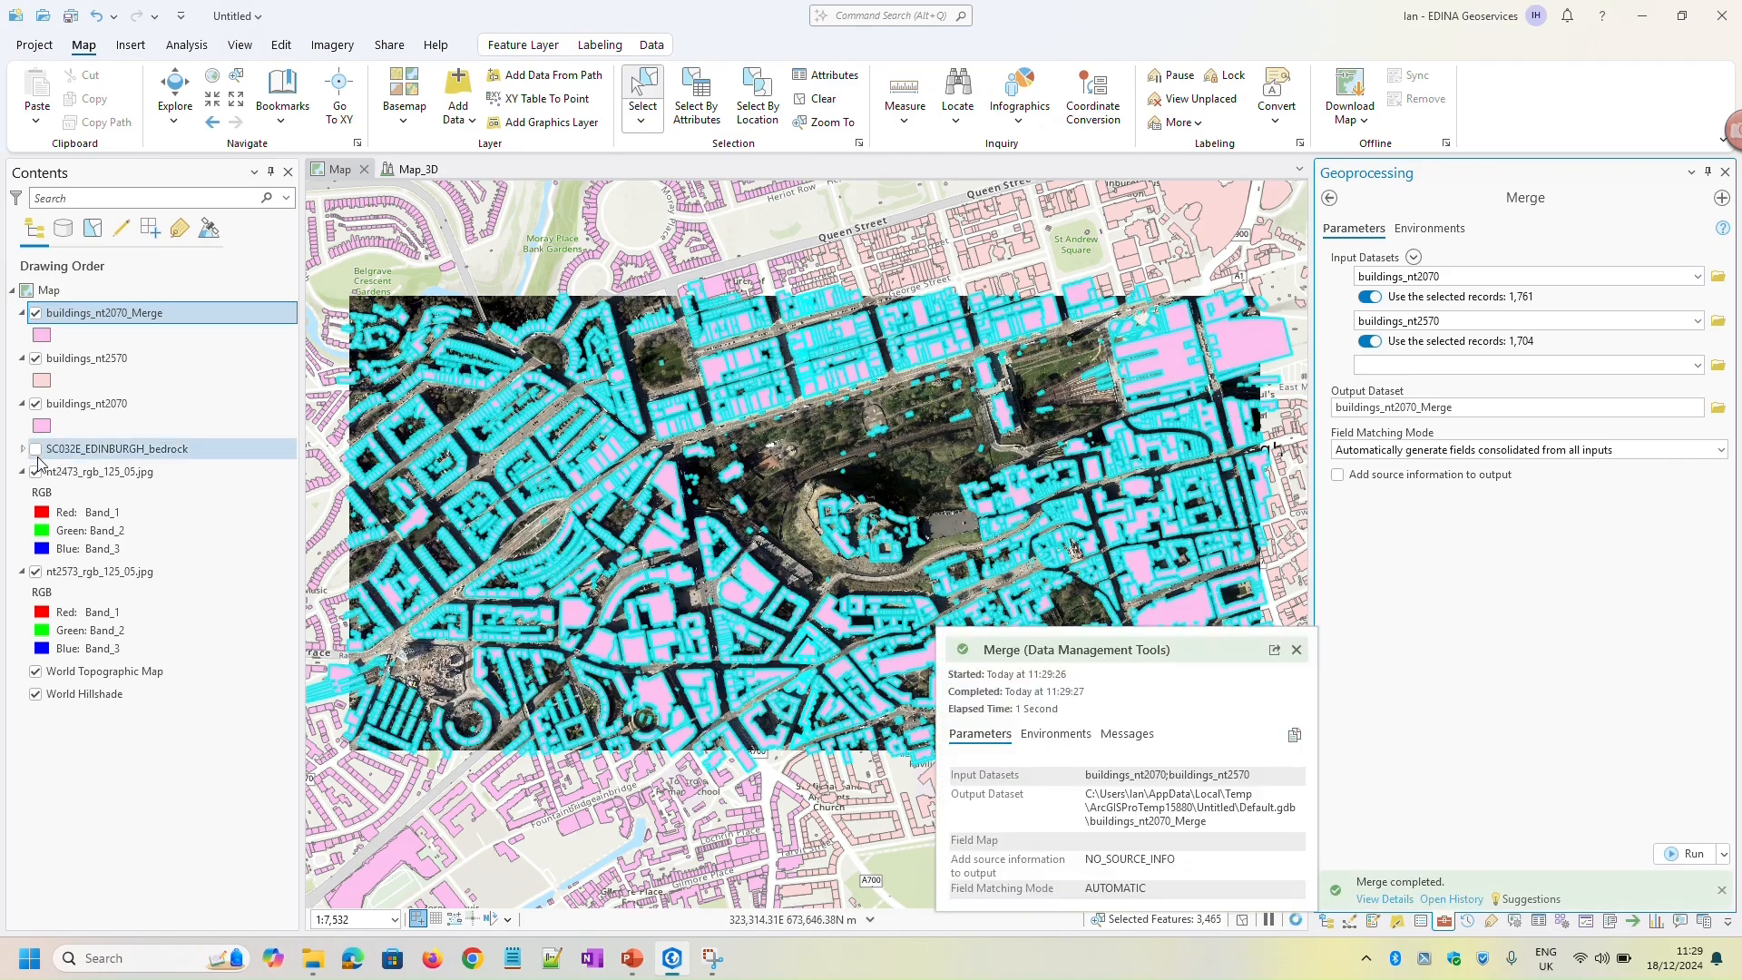
Hide the buildings_nt2570 and buildings_nt2070 layers to inspect the coverage of the merged building layer alone
scroll(454, 516, down, 4)
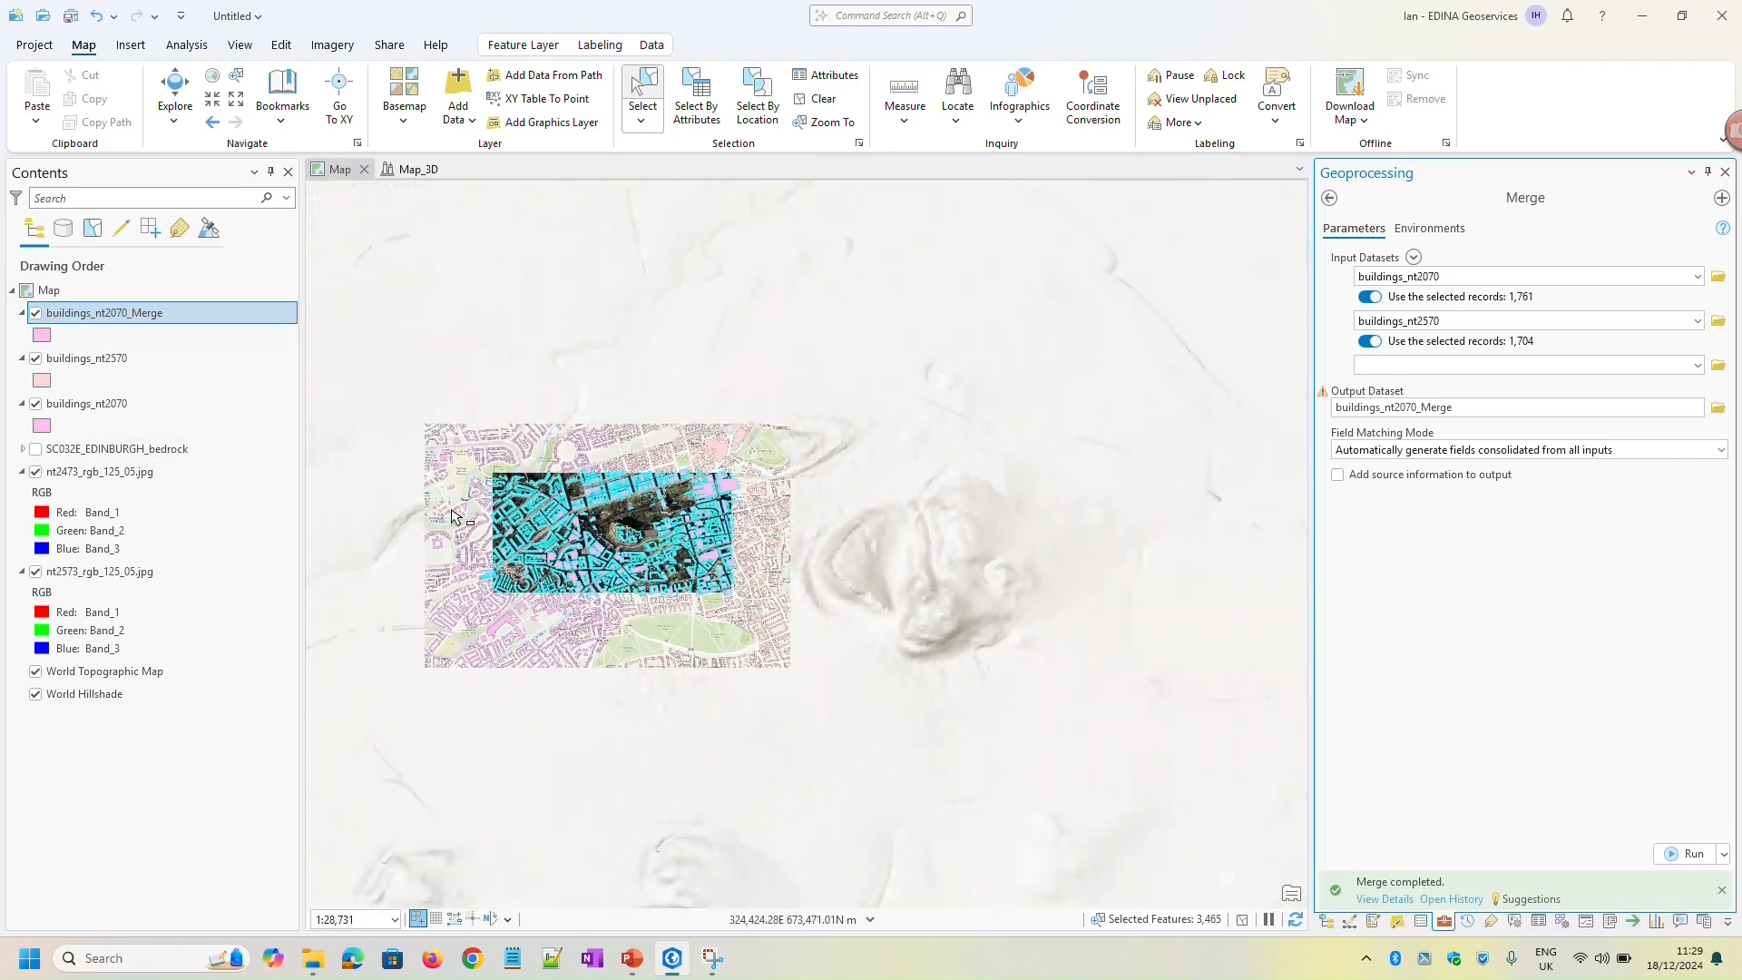
click(35, 357)
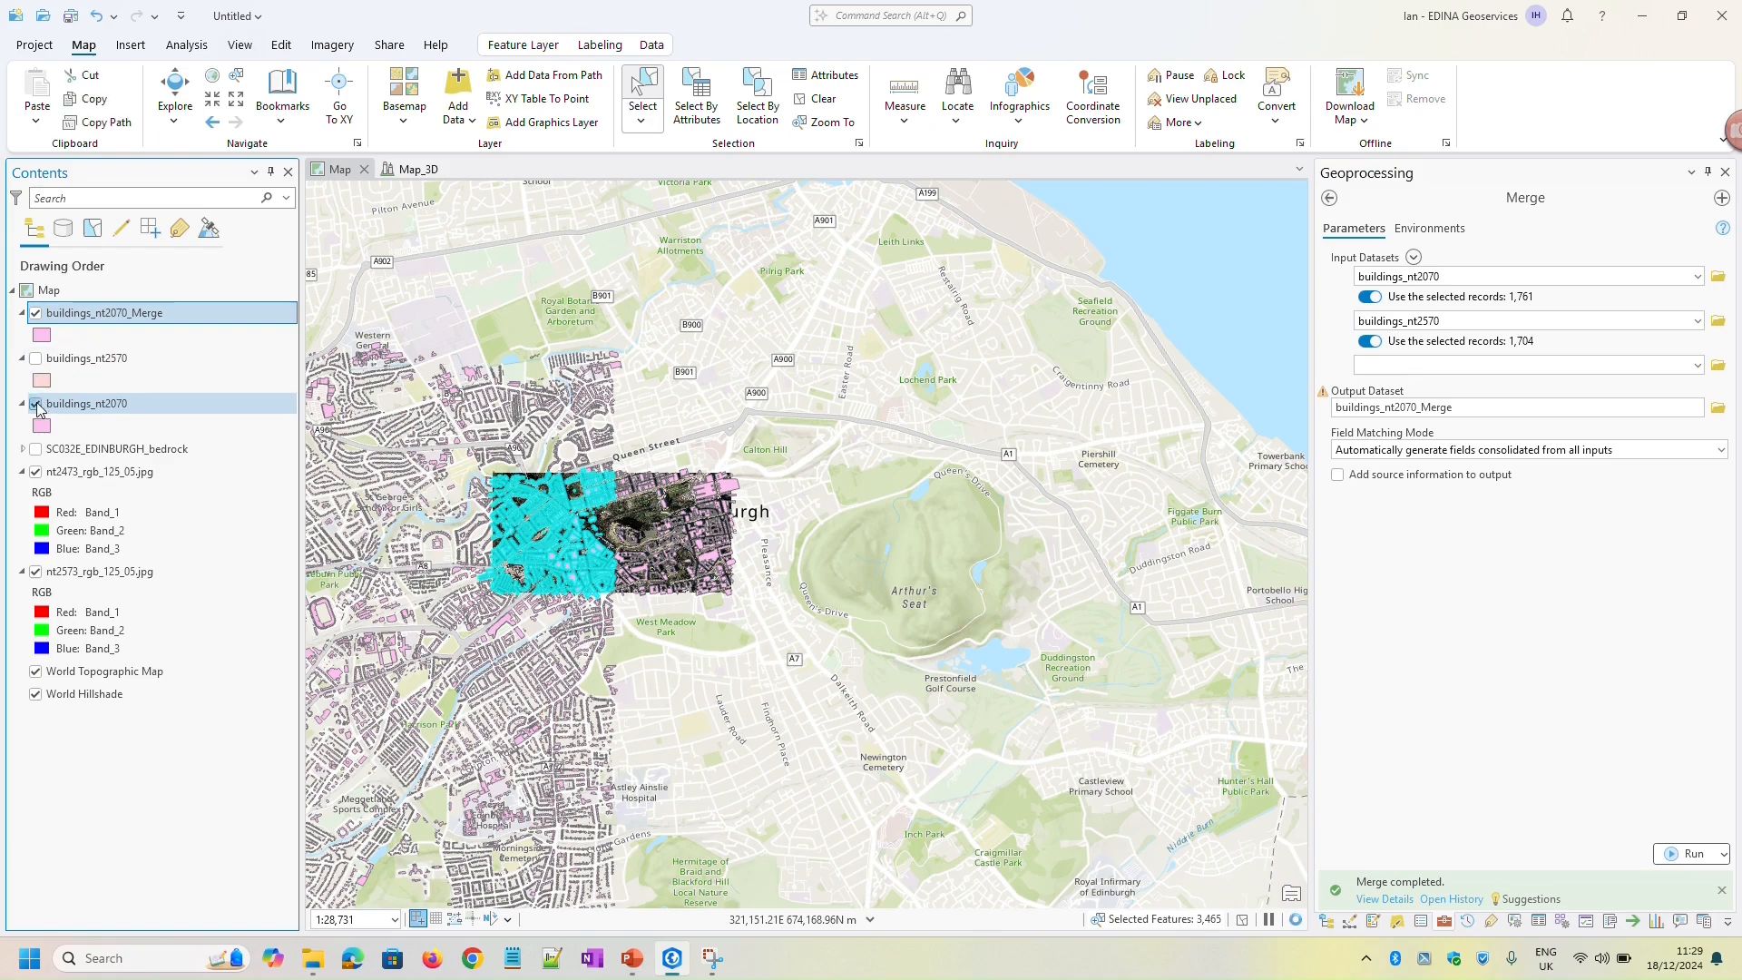
click(36, 403)
scroll(646, 536, up, 3)
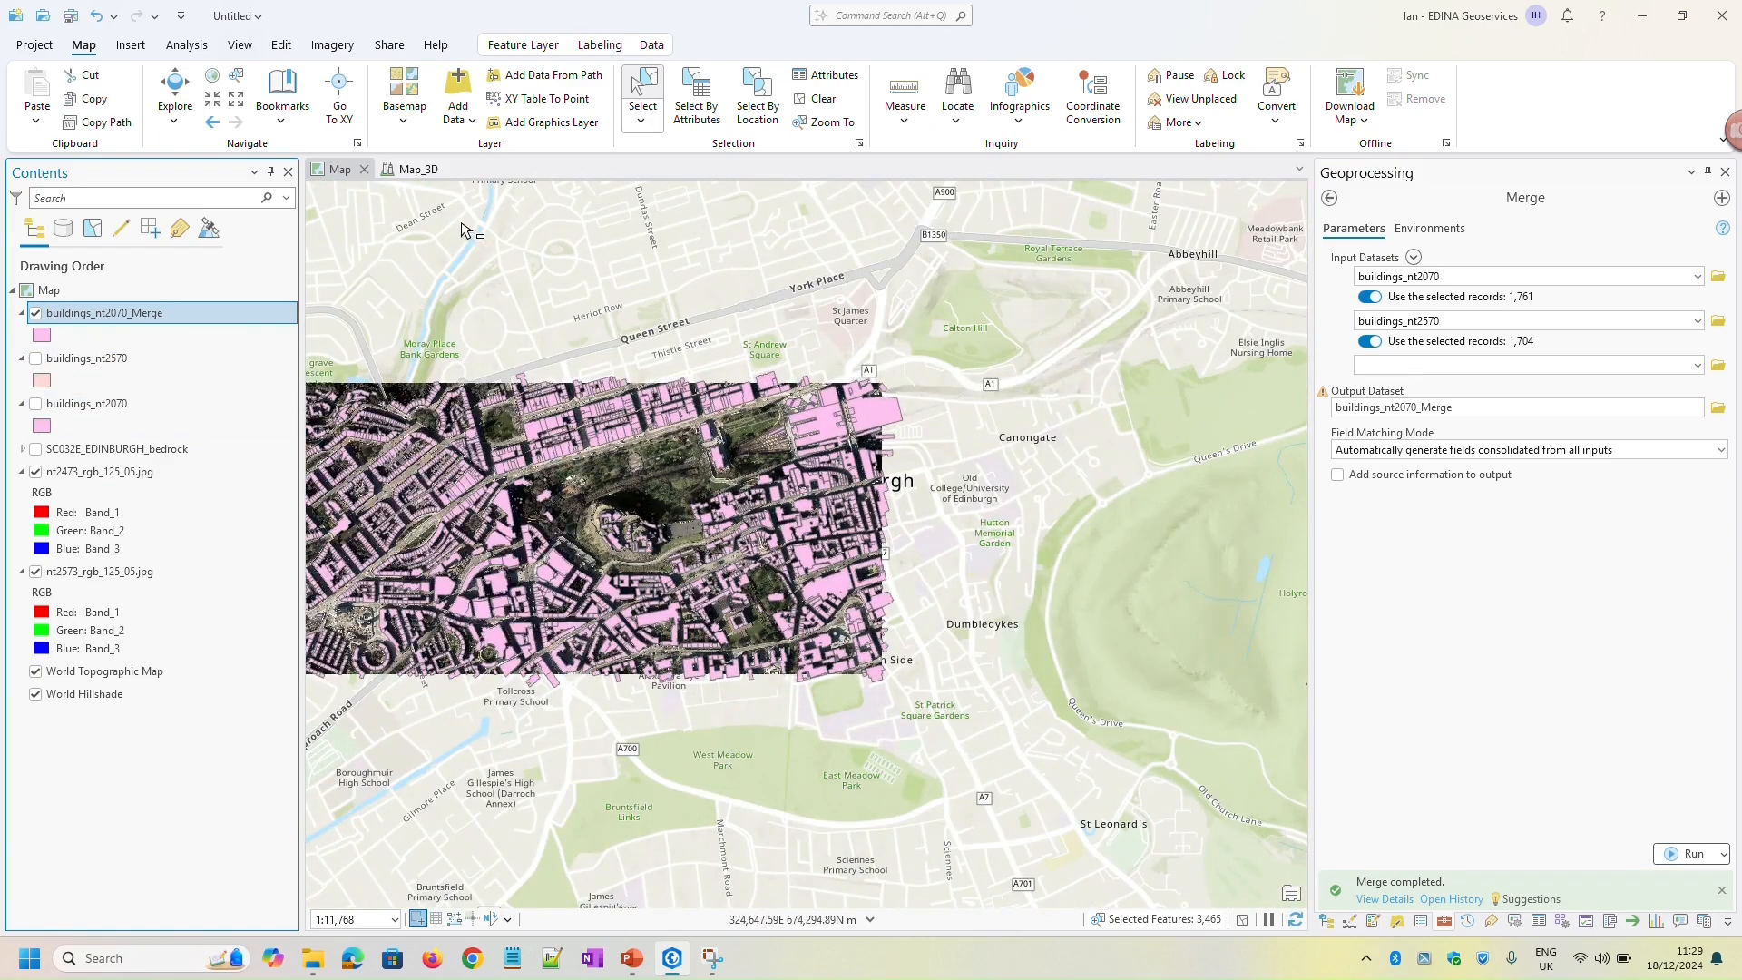
click(175, 91)
drag(582, 544, 809, 552)
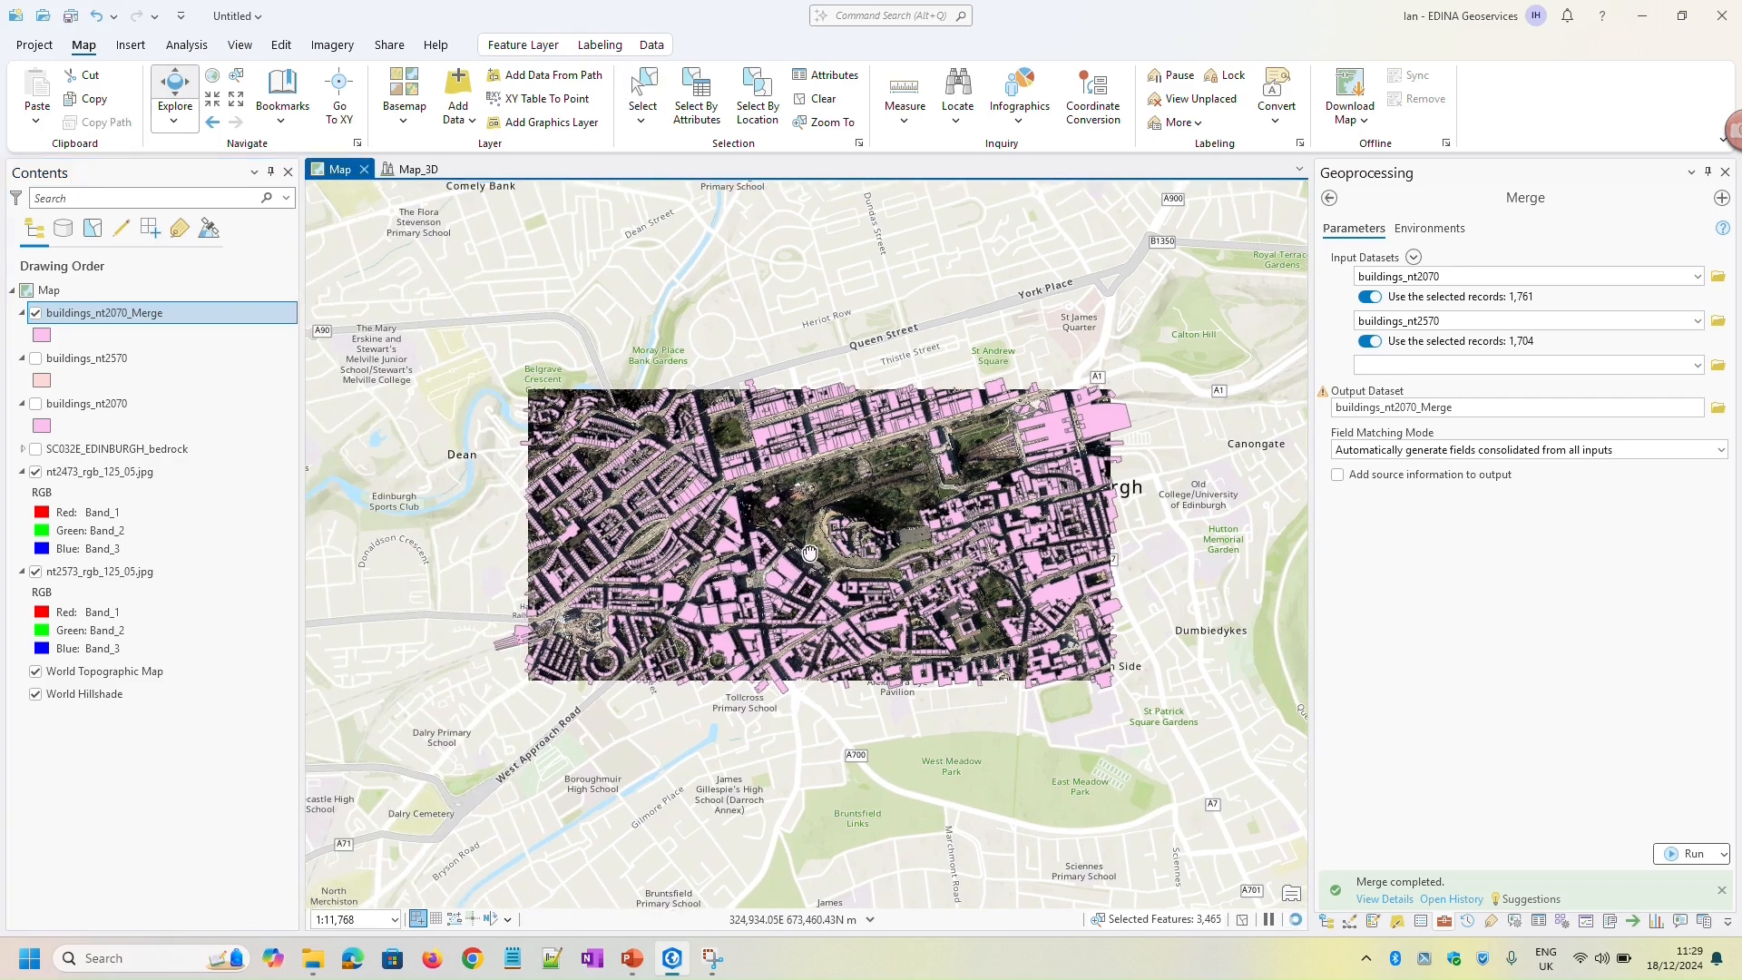
Remove the original buildings_nt2570 and buildings_nt2070 layers from the 2D map
click(54, 360)
click(105, 404)
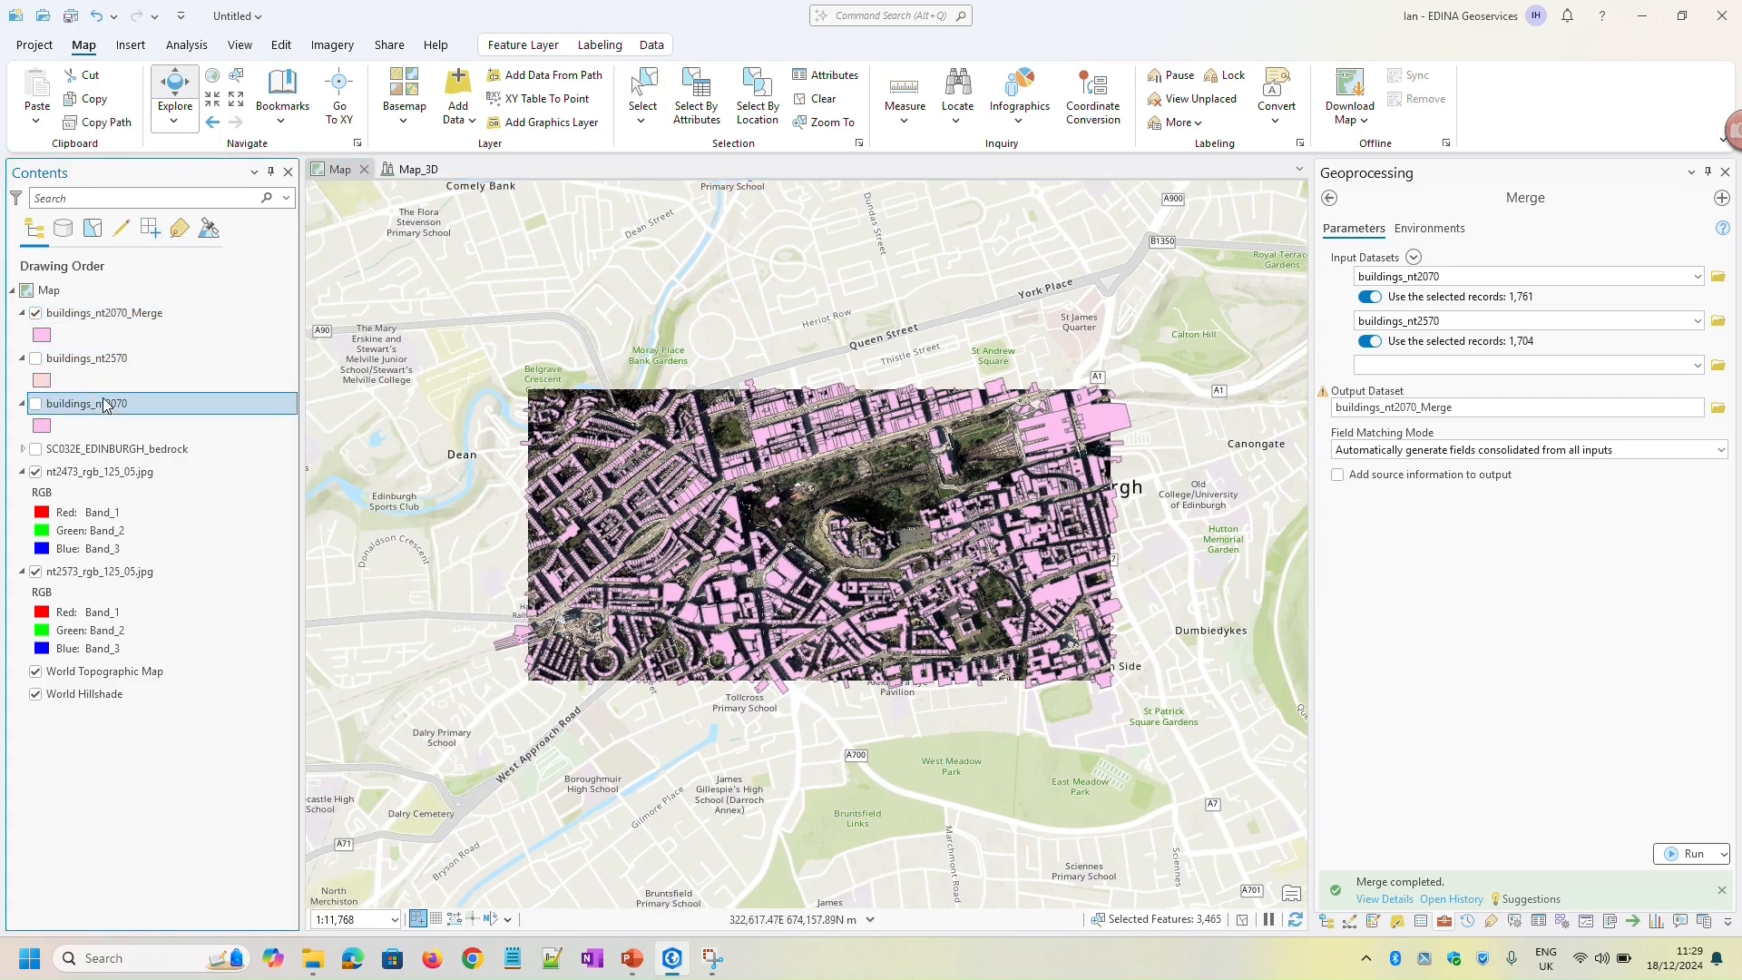
ctrl+click(112, 360)
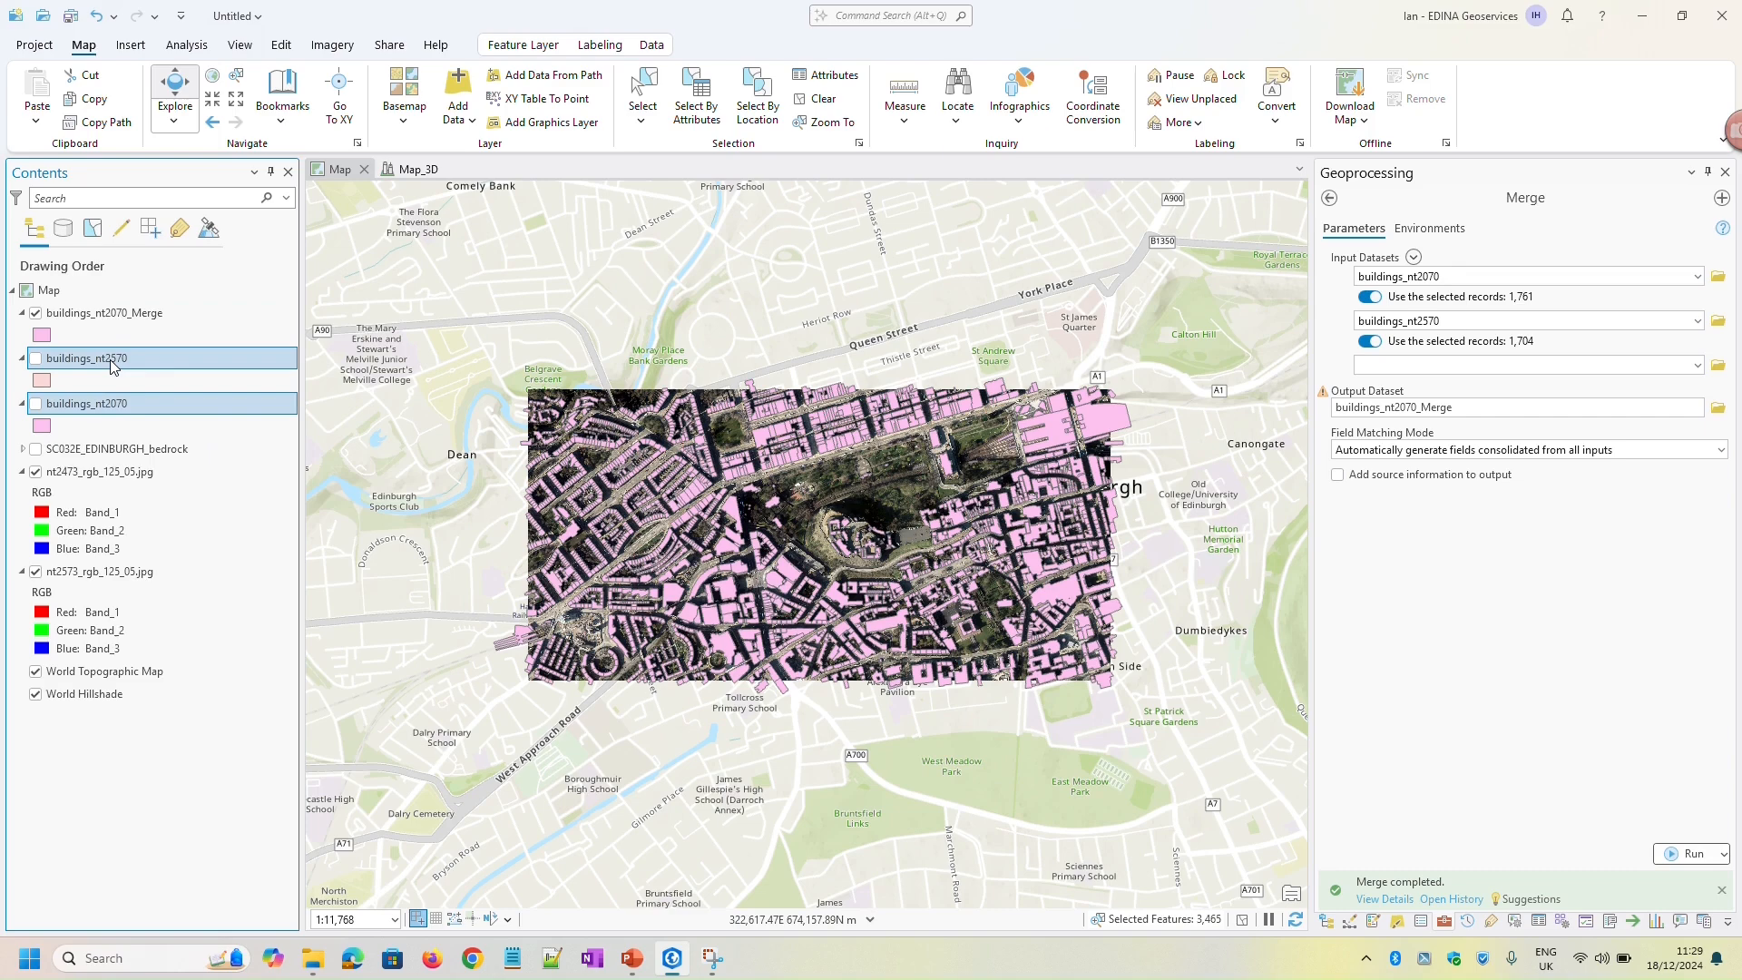
right_click(111, 360)
click(186, 333)
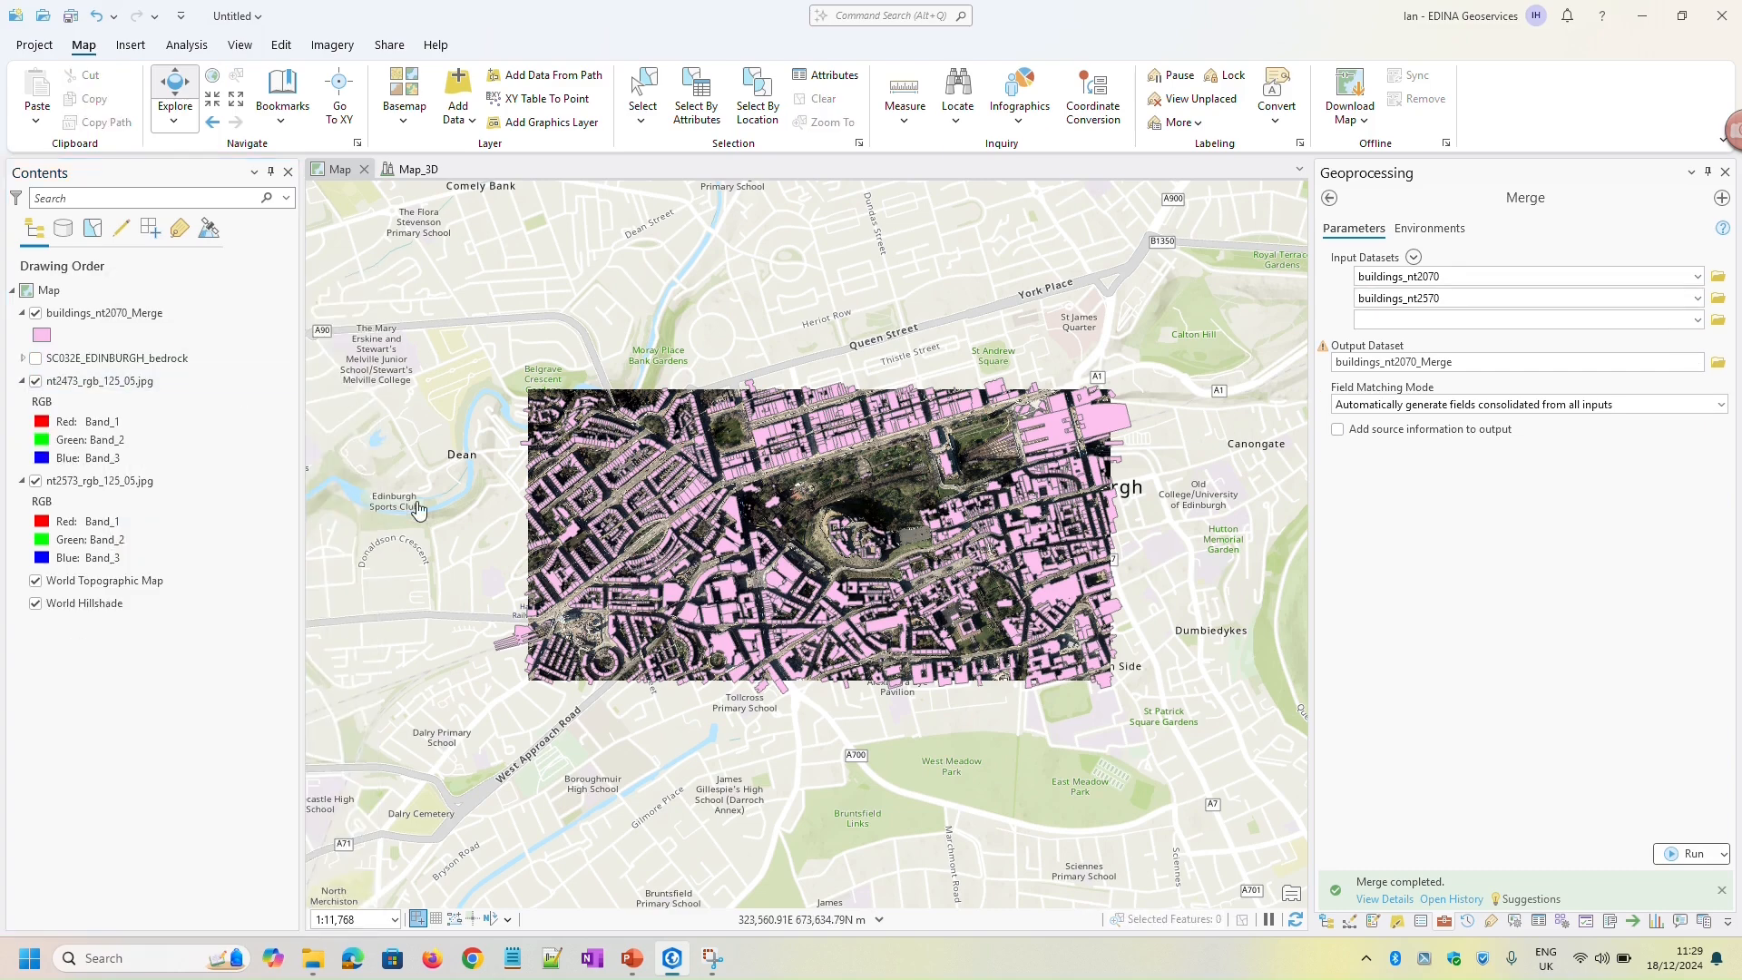
scroll(853, 569, up, 2)
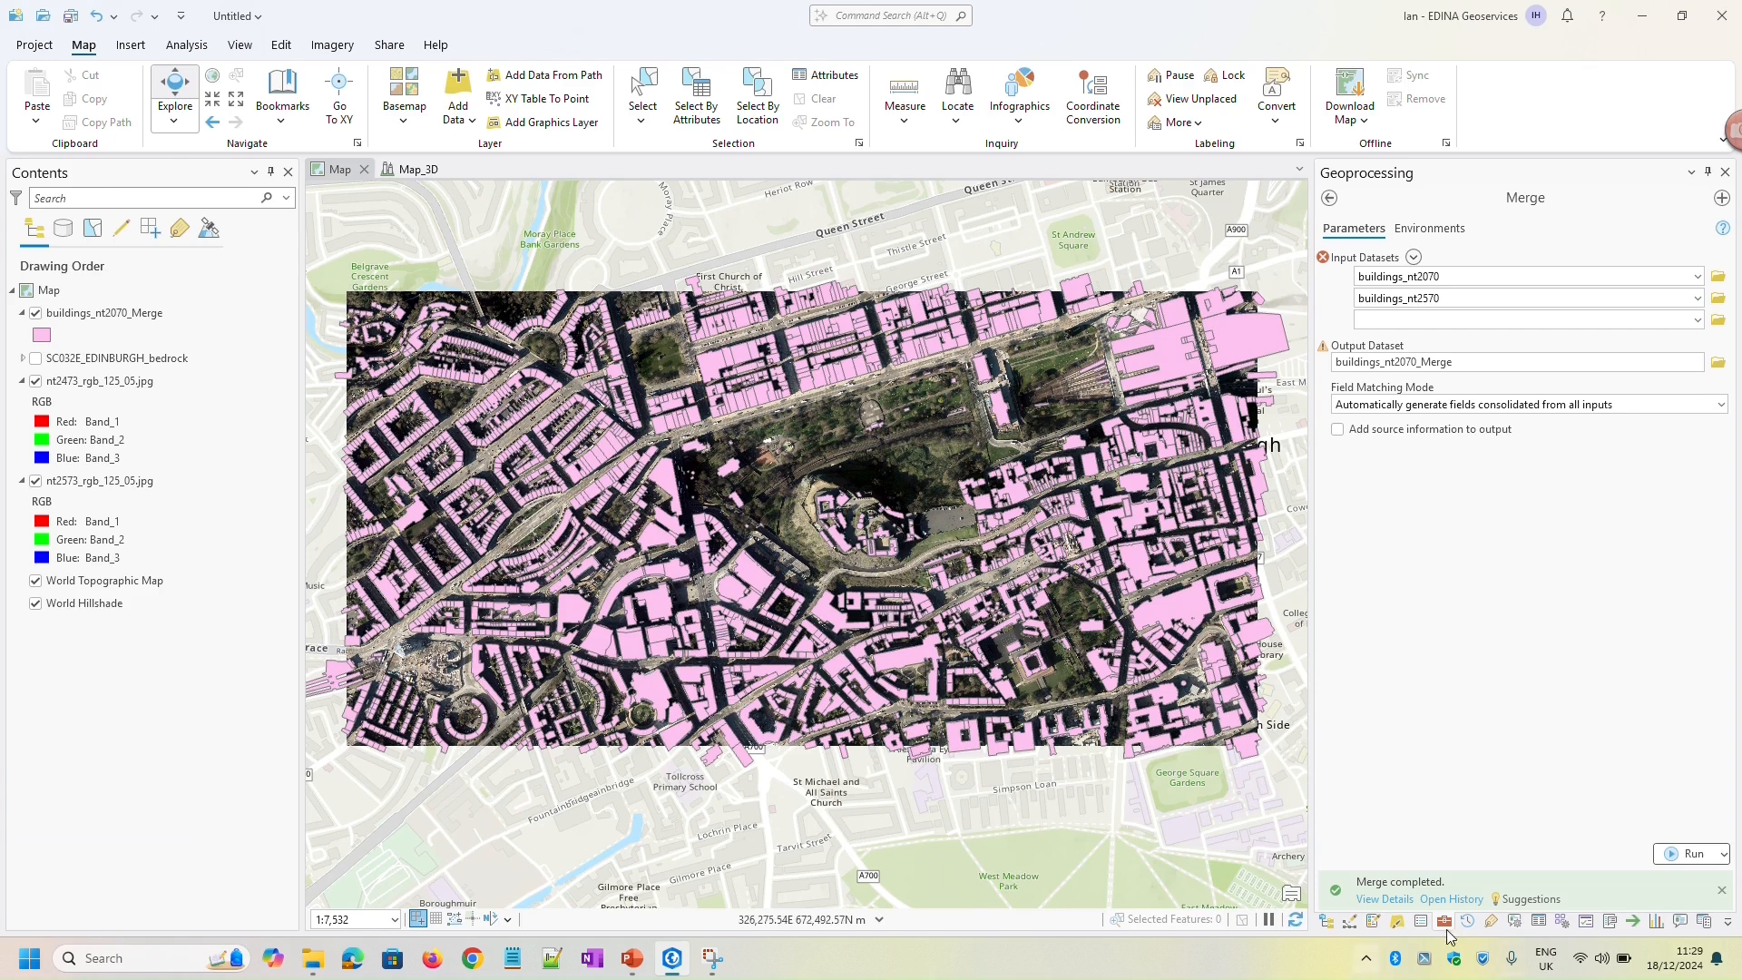
Add the buildings_nt2070_Merge feature class from Default.gdb to the Map_3D scene
click(1329, 924)
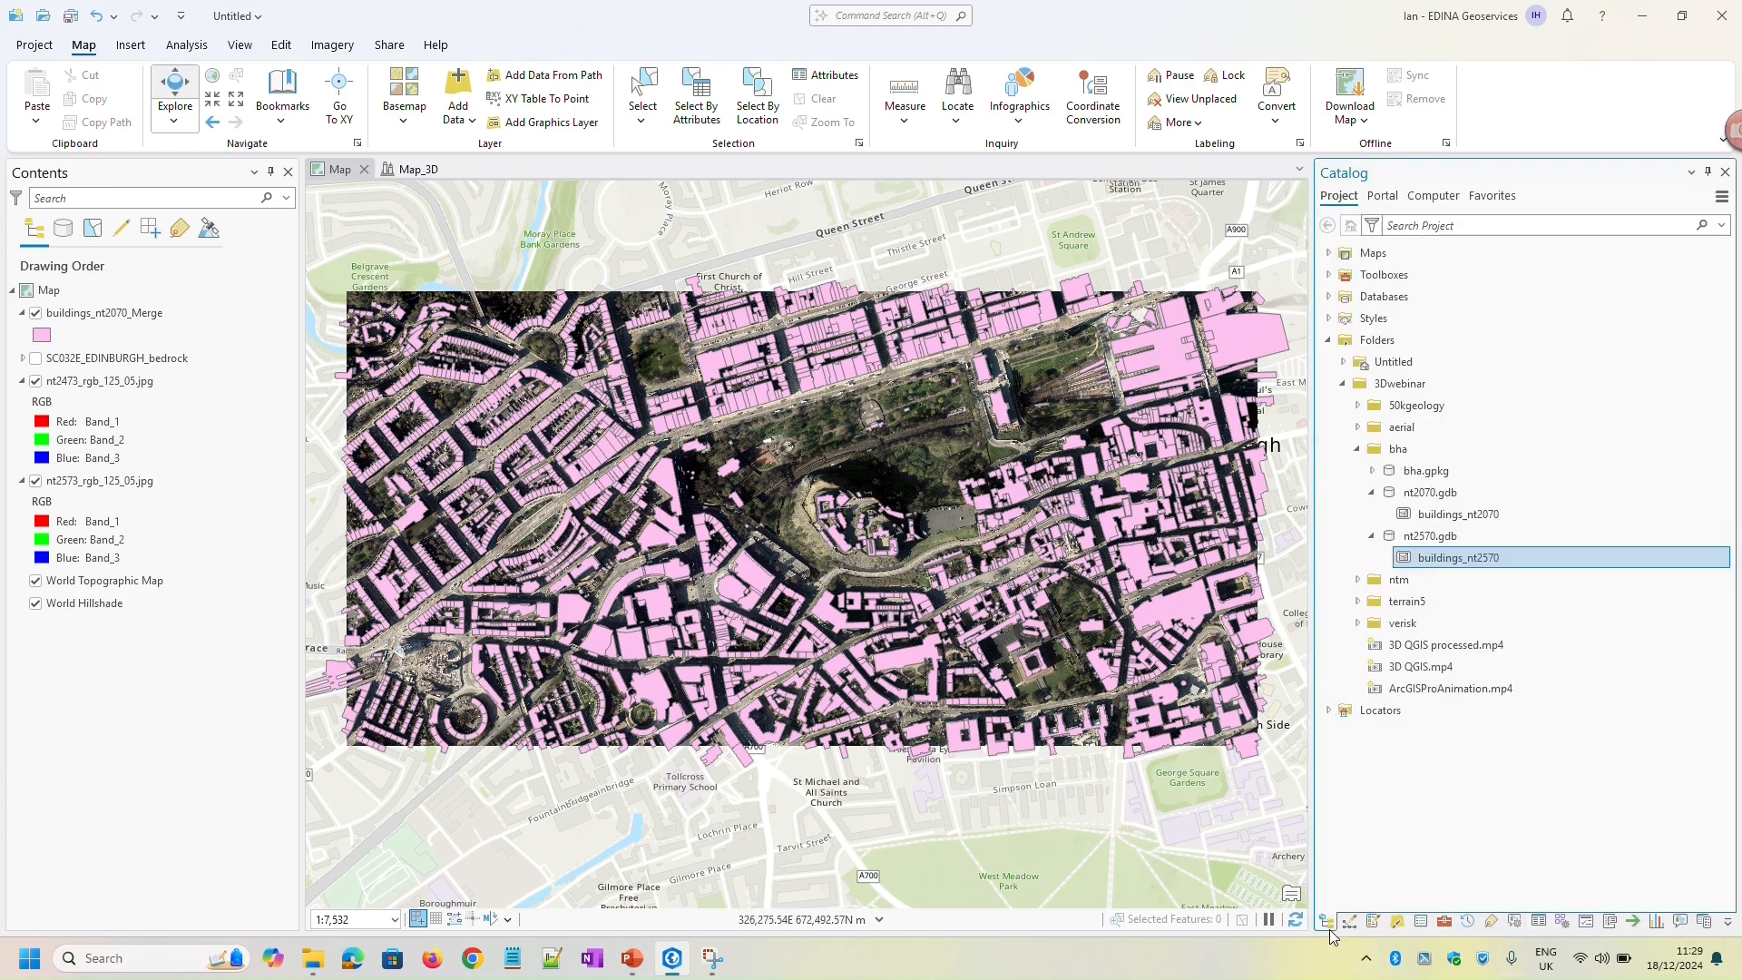
click(1330, 297)
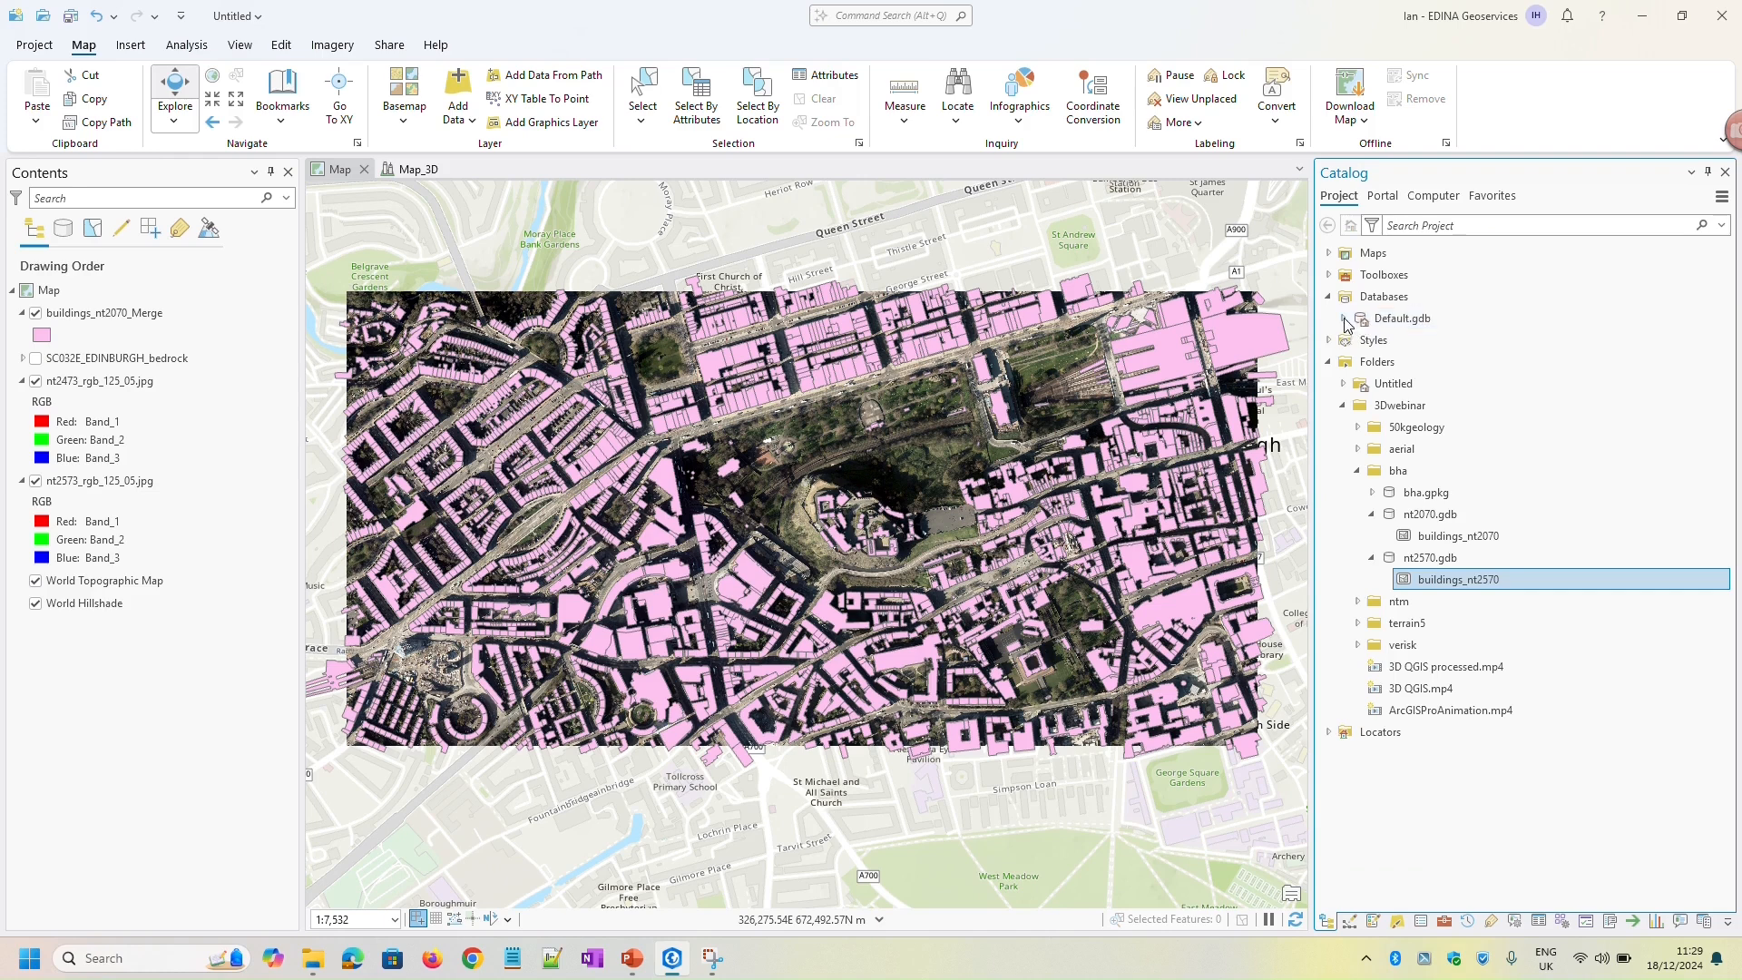
click(1343, 318)
mouse_move(1386, 349)
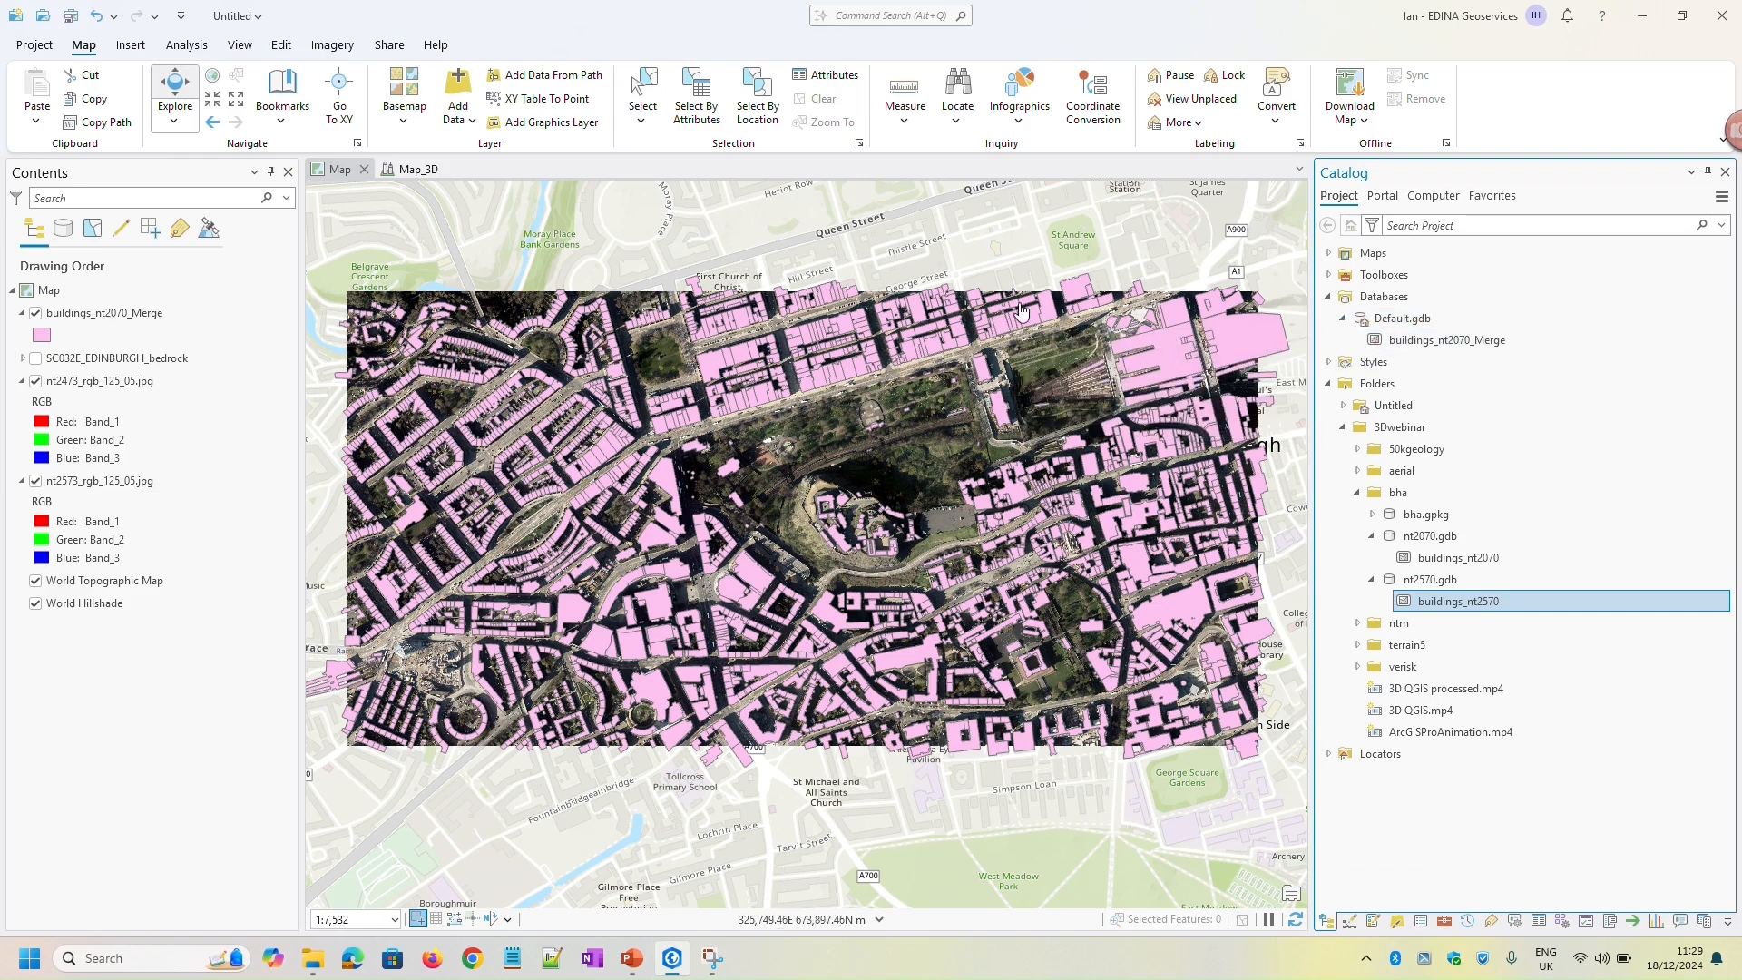
click(412, 171)
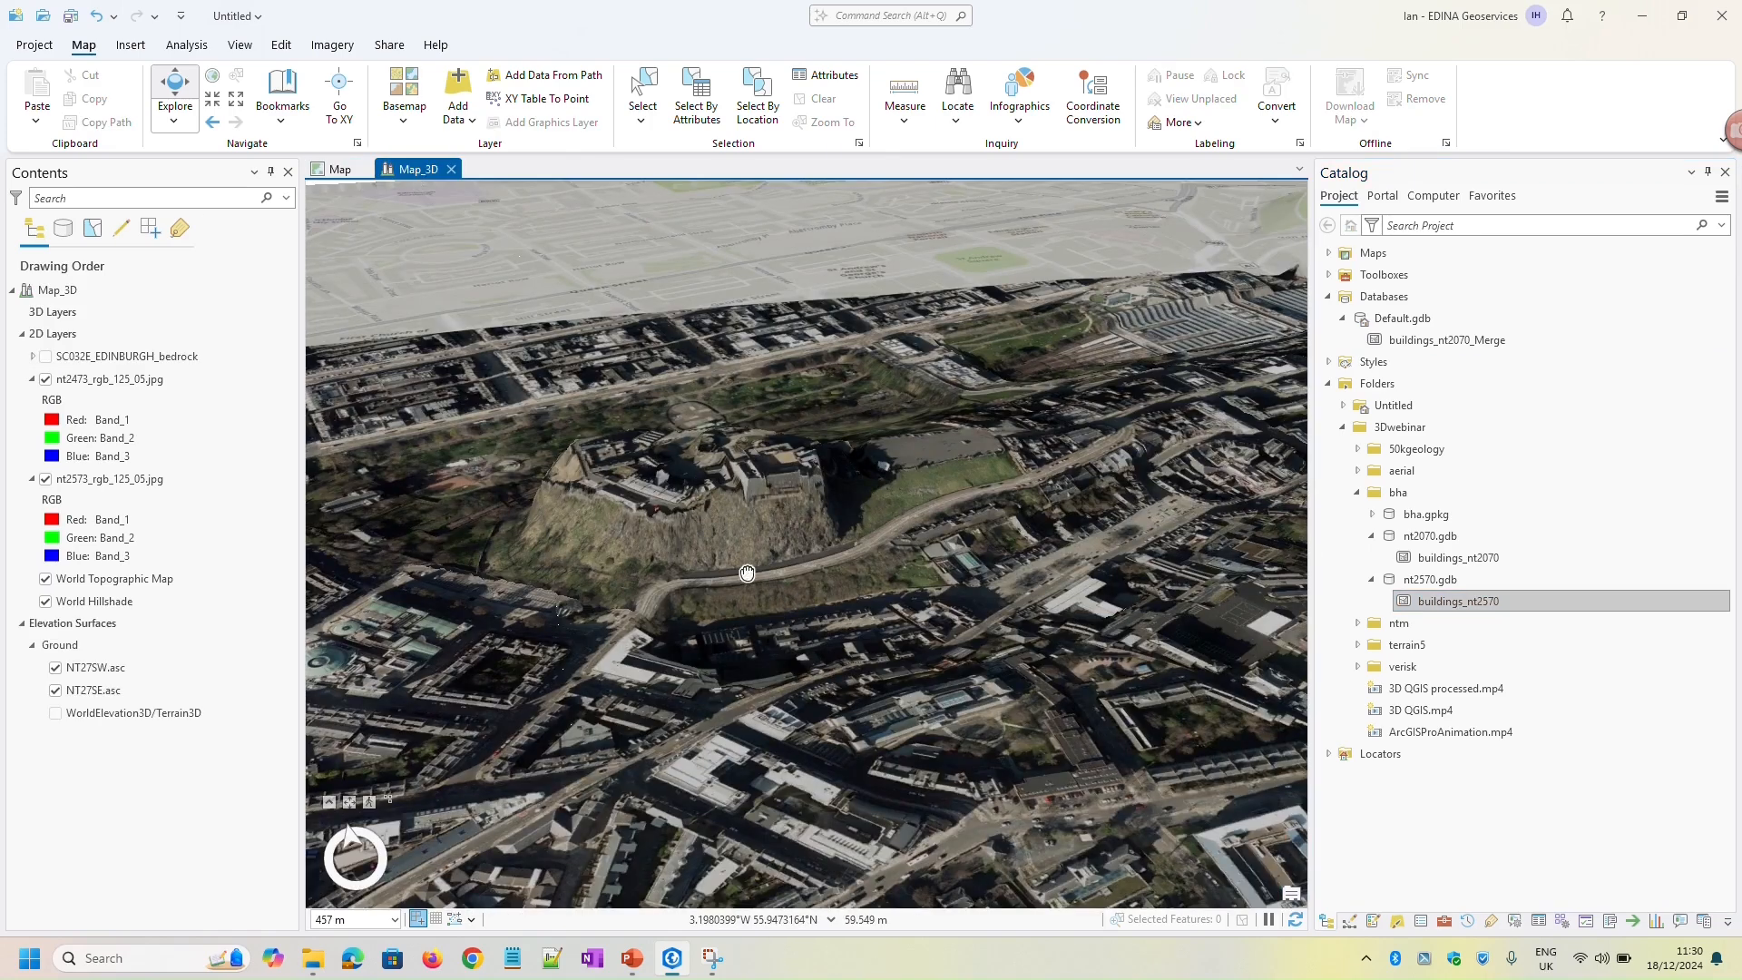
drag(753, 578, 885, 517)
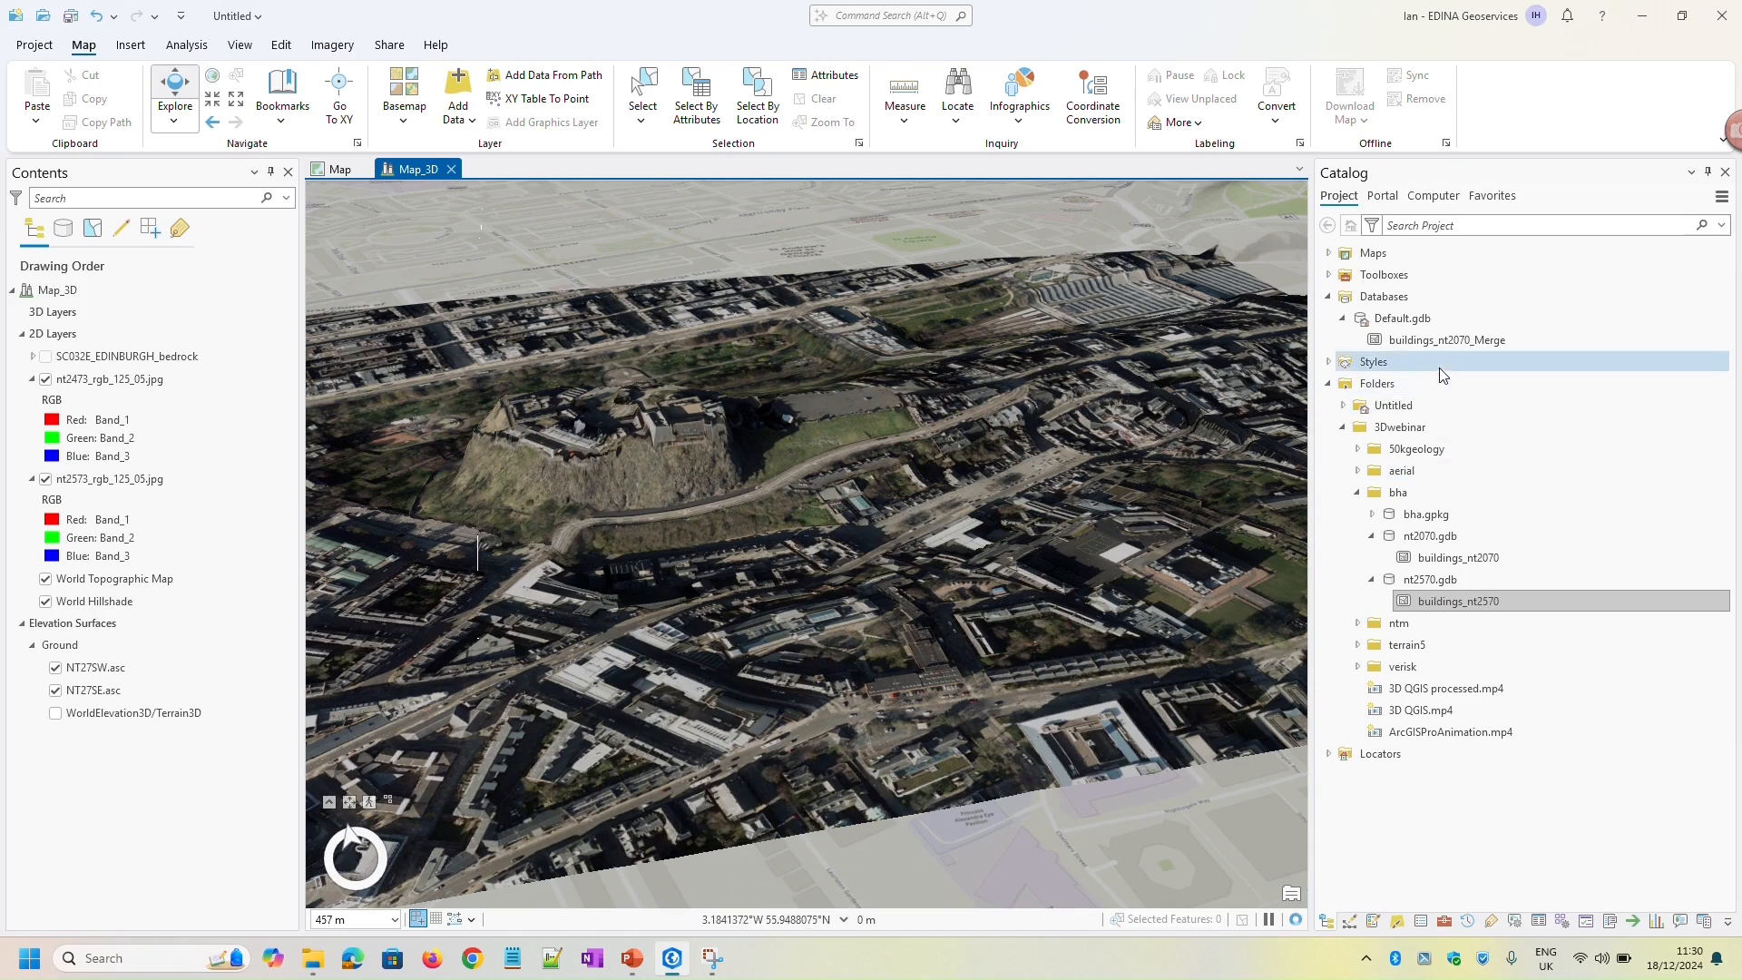
click(1452, 348)
right_click(1450, 340)
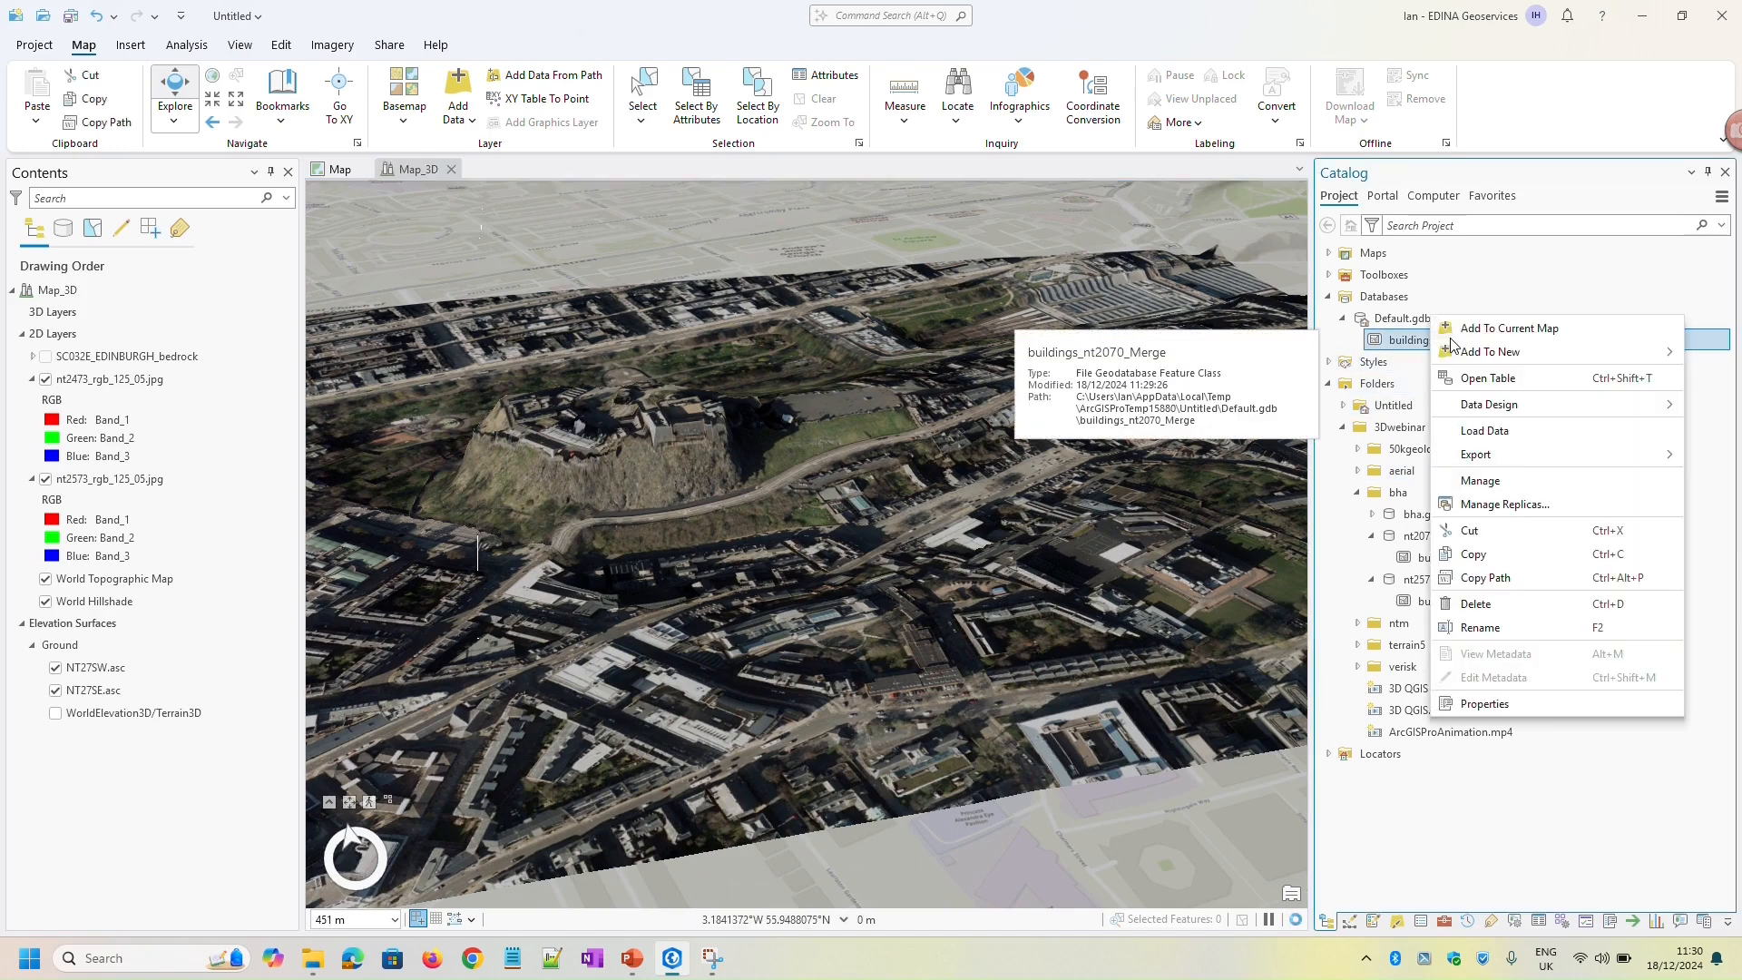
click(1506, 328)
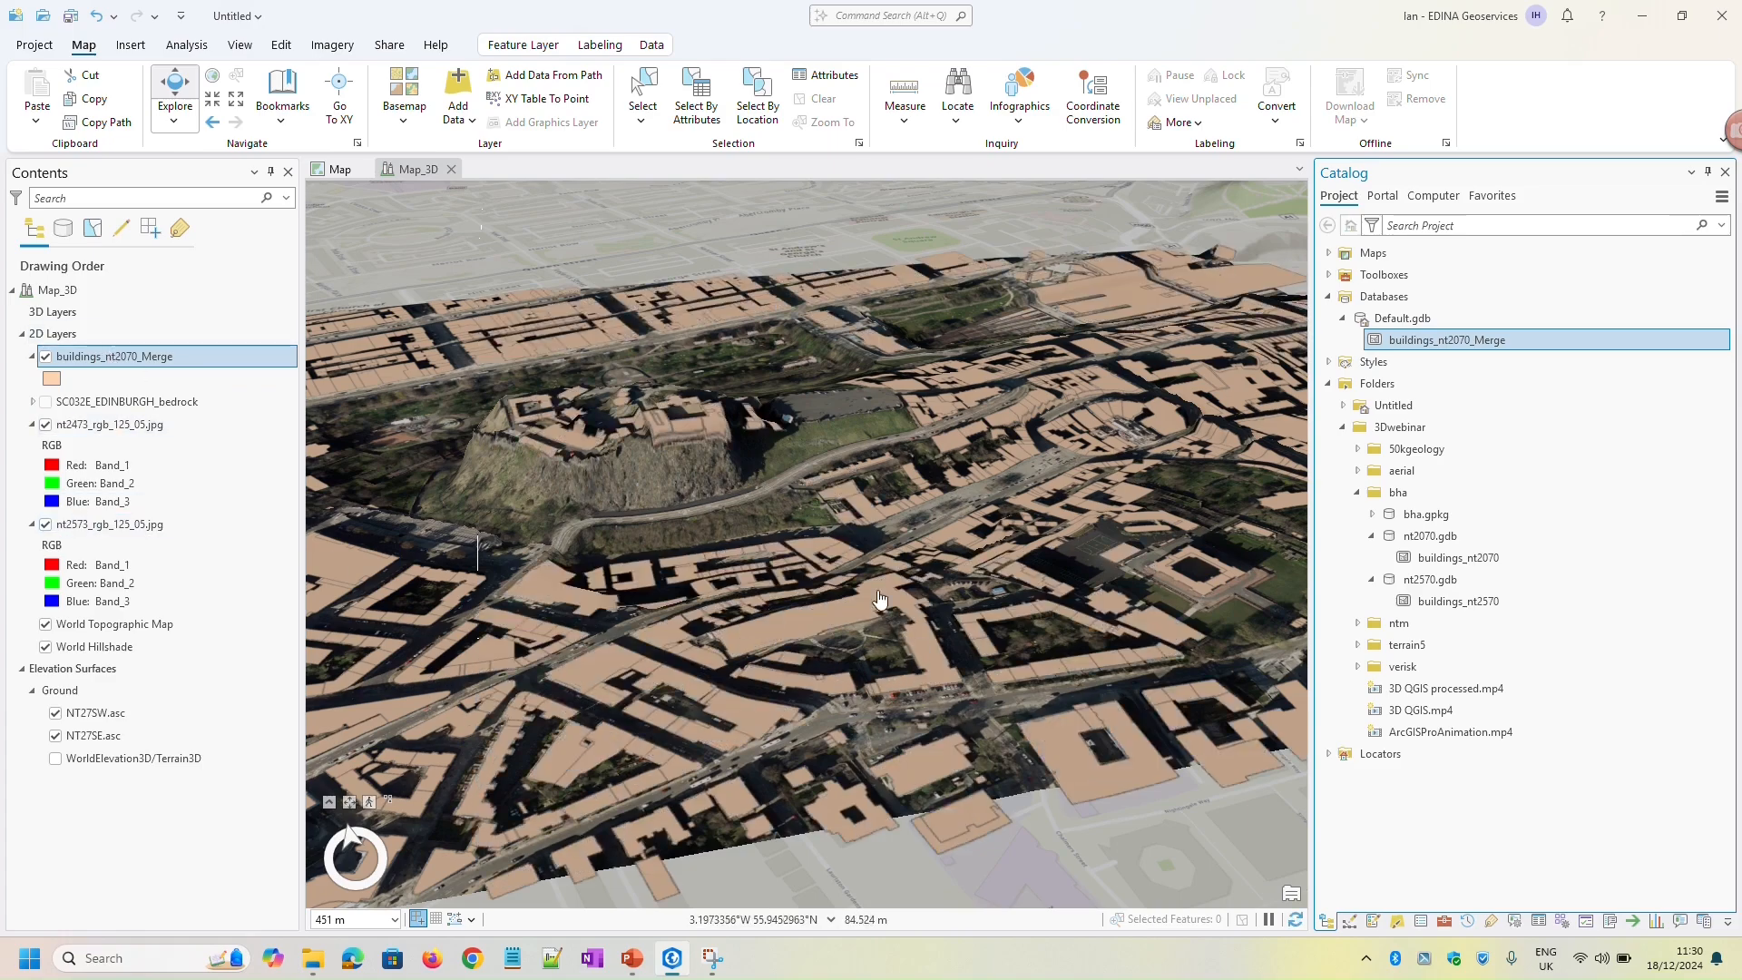
Inspect the draped buildings around the castle and move the buildings_nt2070_Merge layer from the 2D Layers group into 3D Layers
middle_drag(884, 545, 820, 809)
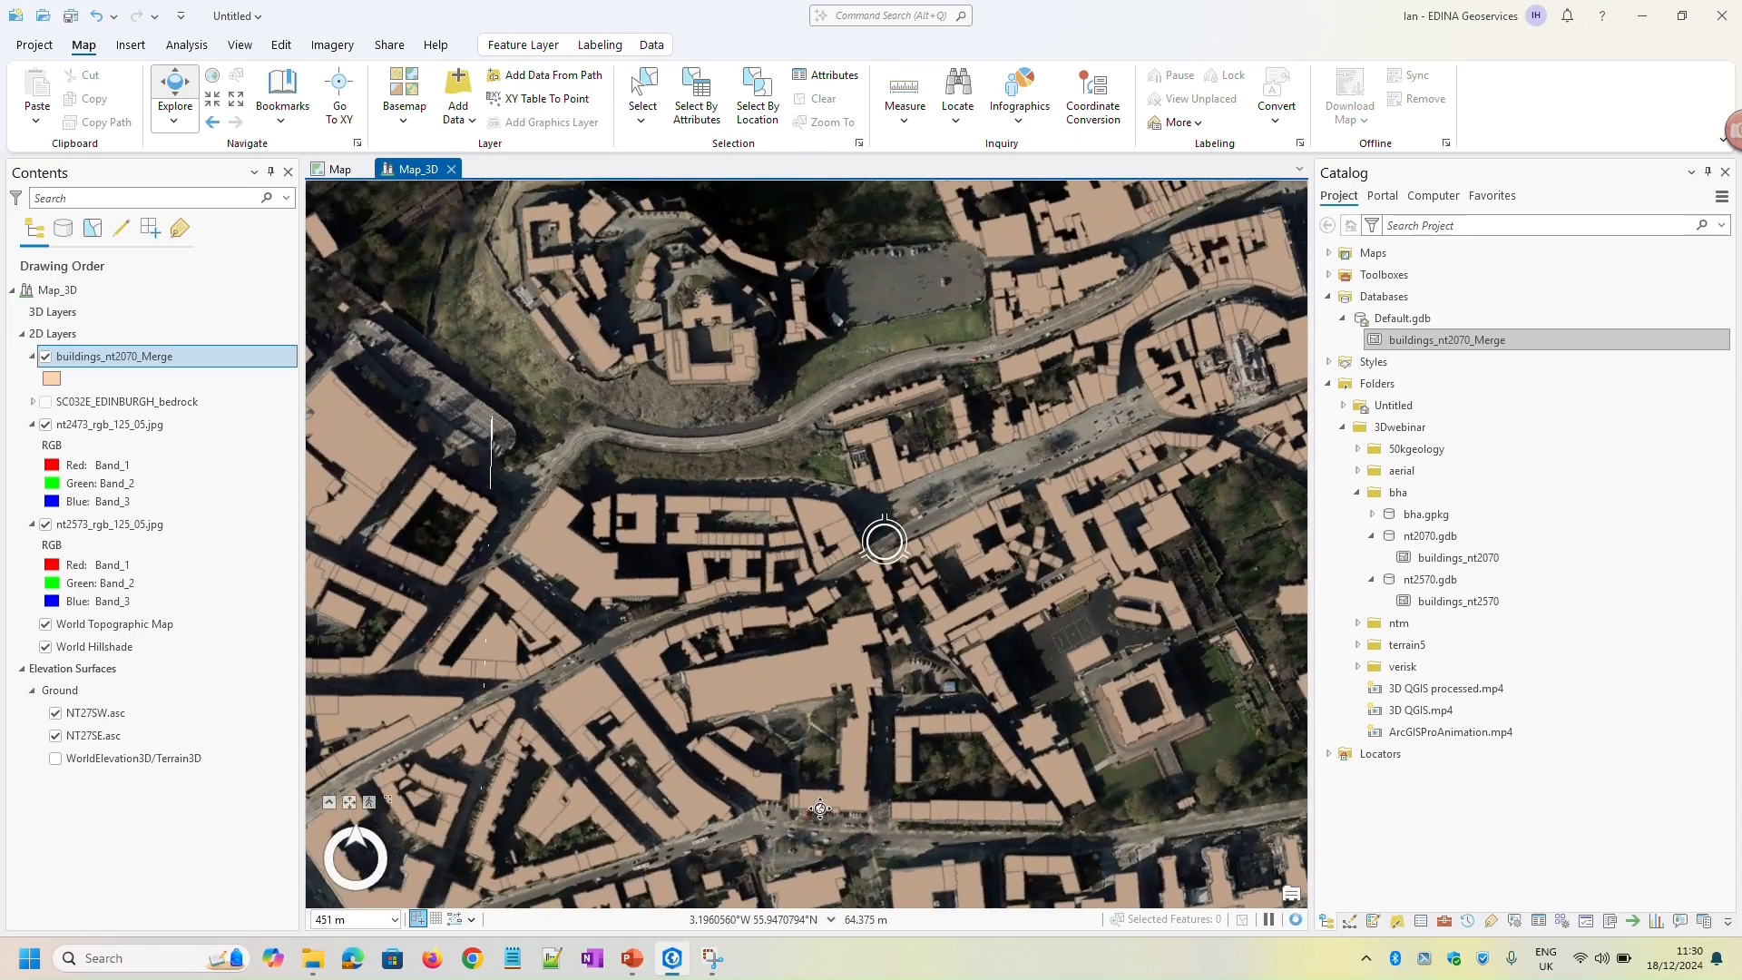
mouse_move(1025, 767)
middle_down()
mouse_move(962, 417)
mouse_move(976, 487)
middle_up()
drag(759, 587, 803, 601)
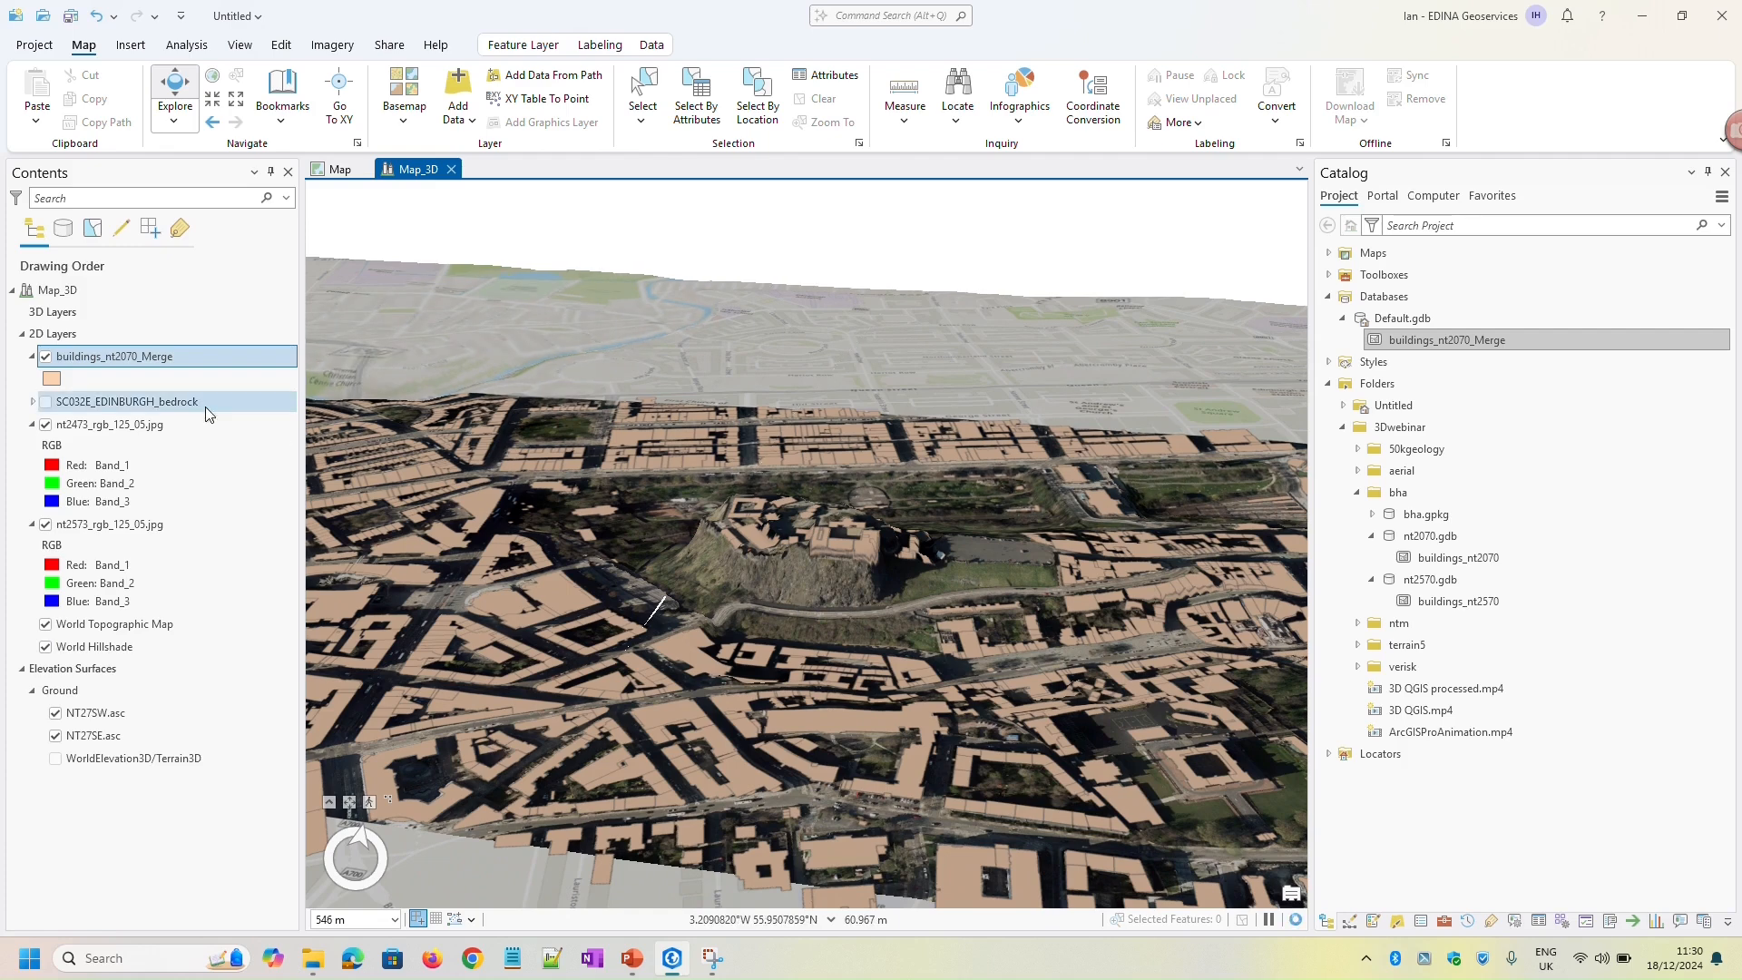
click(105, 365)
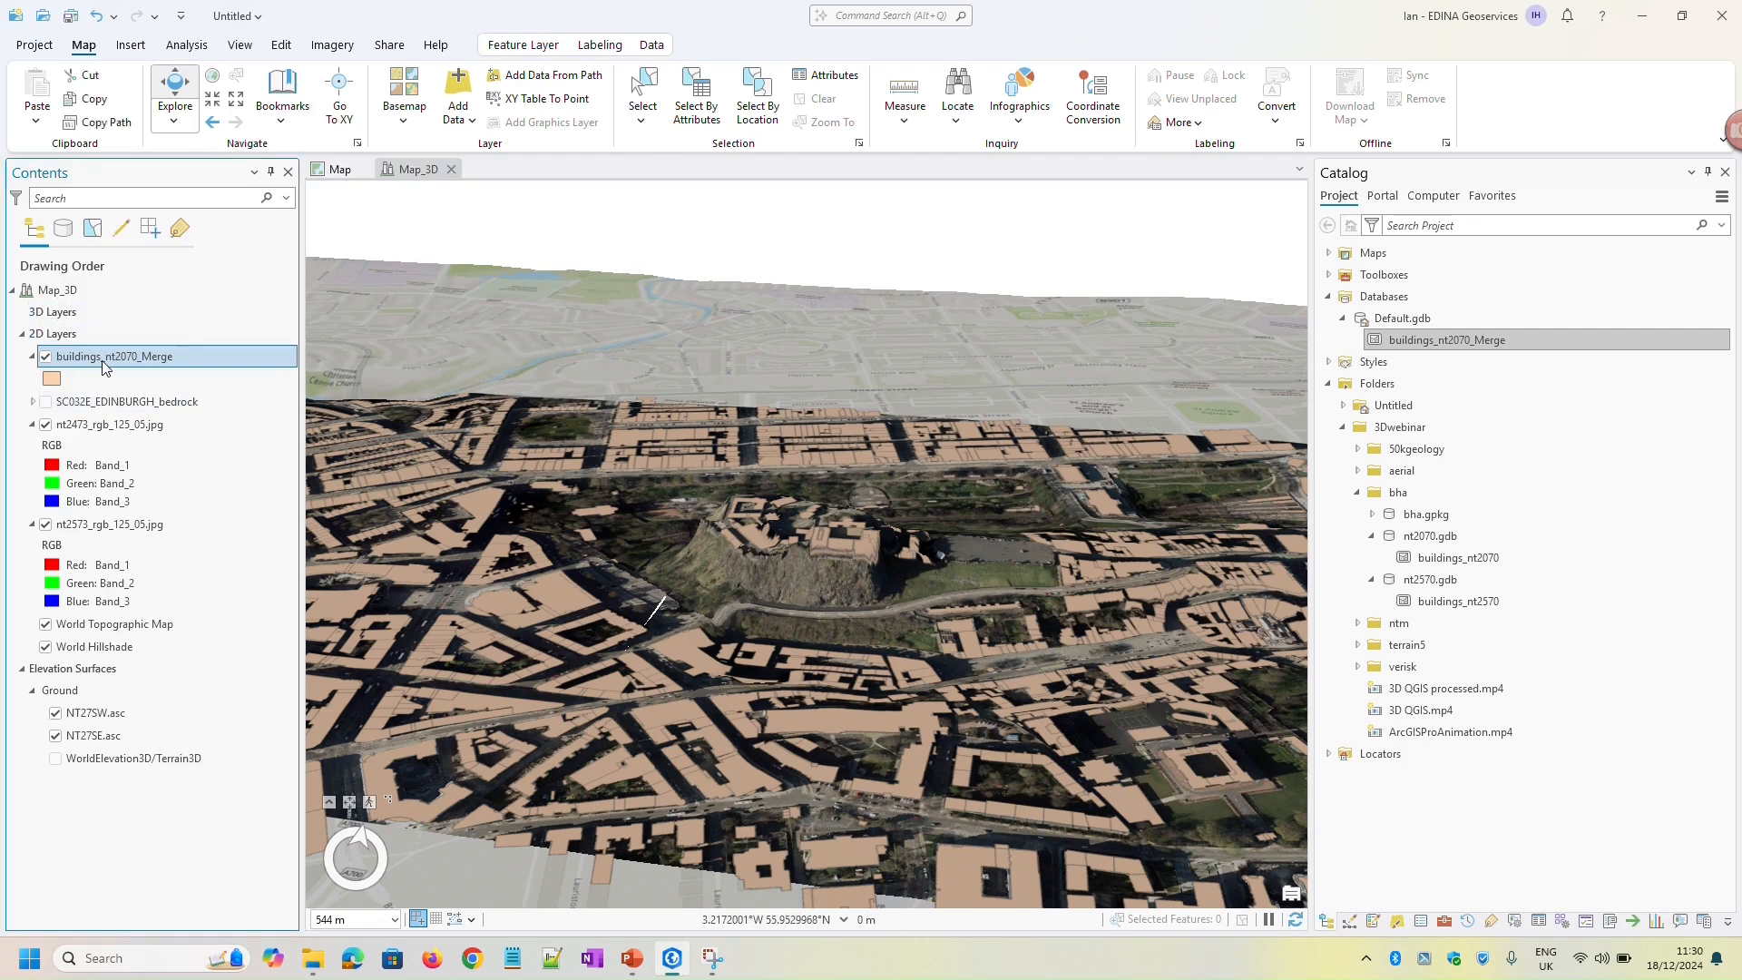
drag(63, 311, 65, 315)
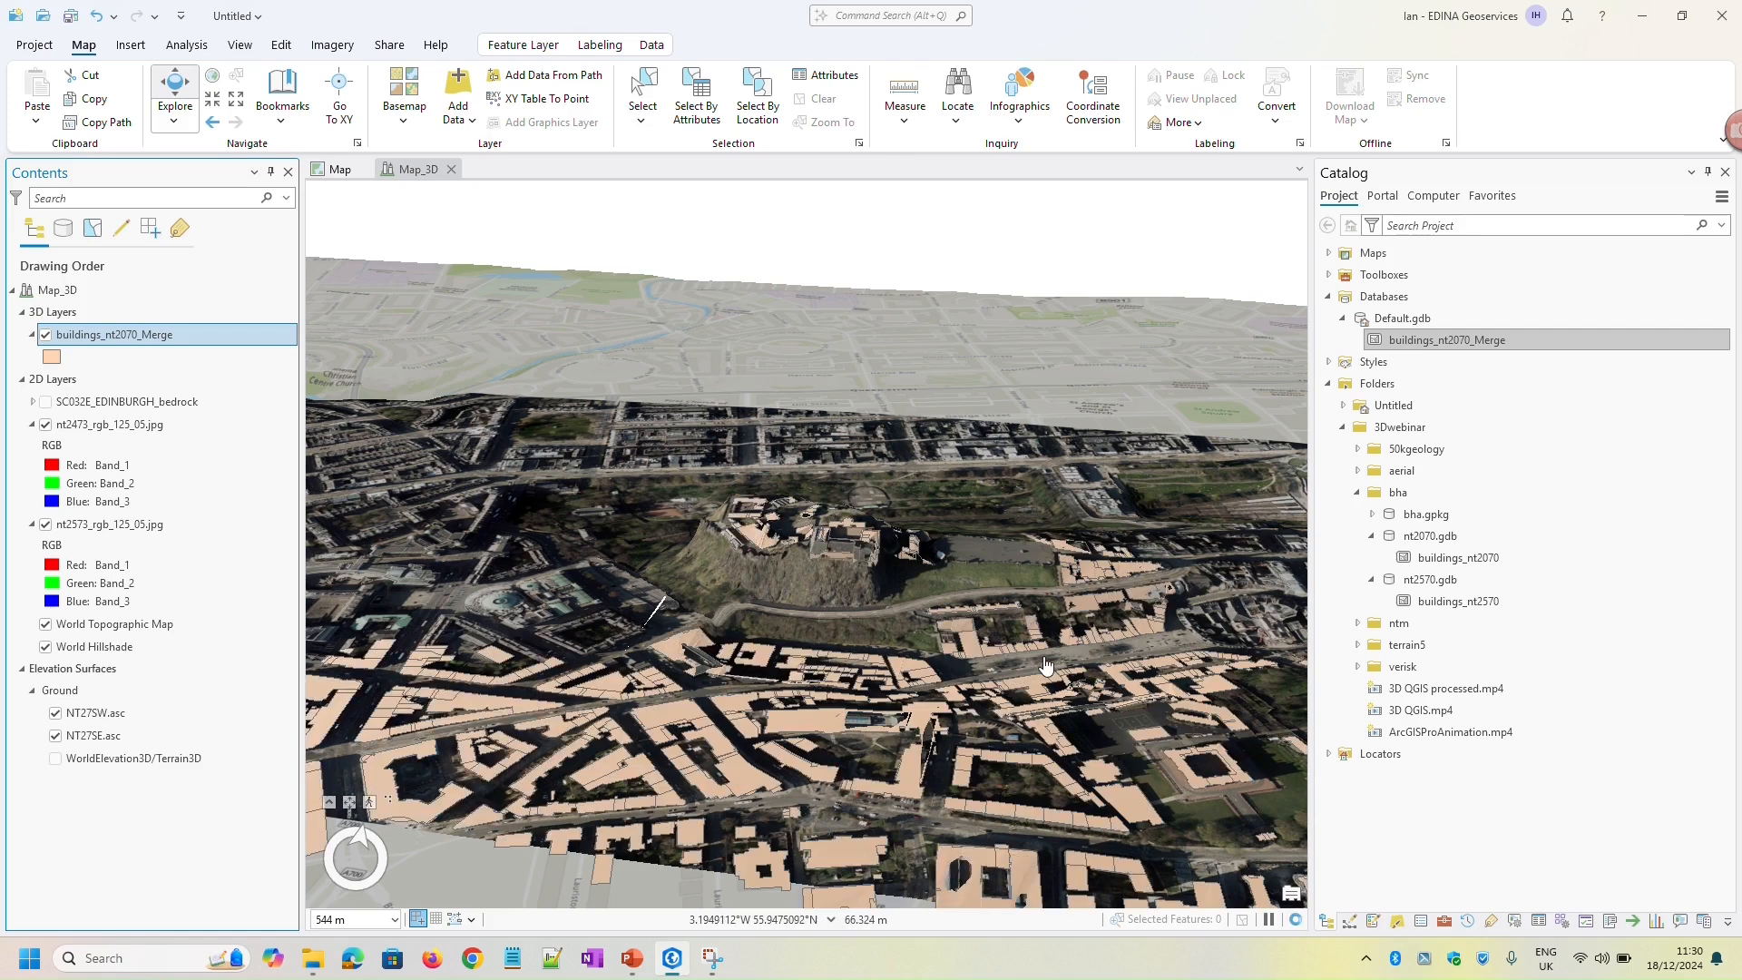
Extrude the buildings_nt2070_Merge layer by Max Height using the relh2 field in meters
click(523, 47)
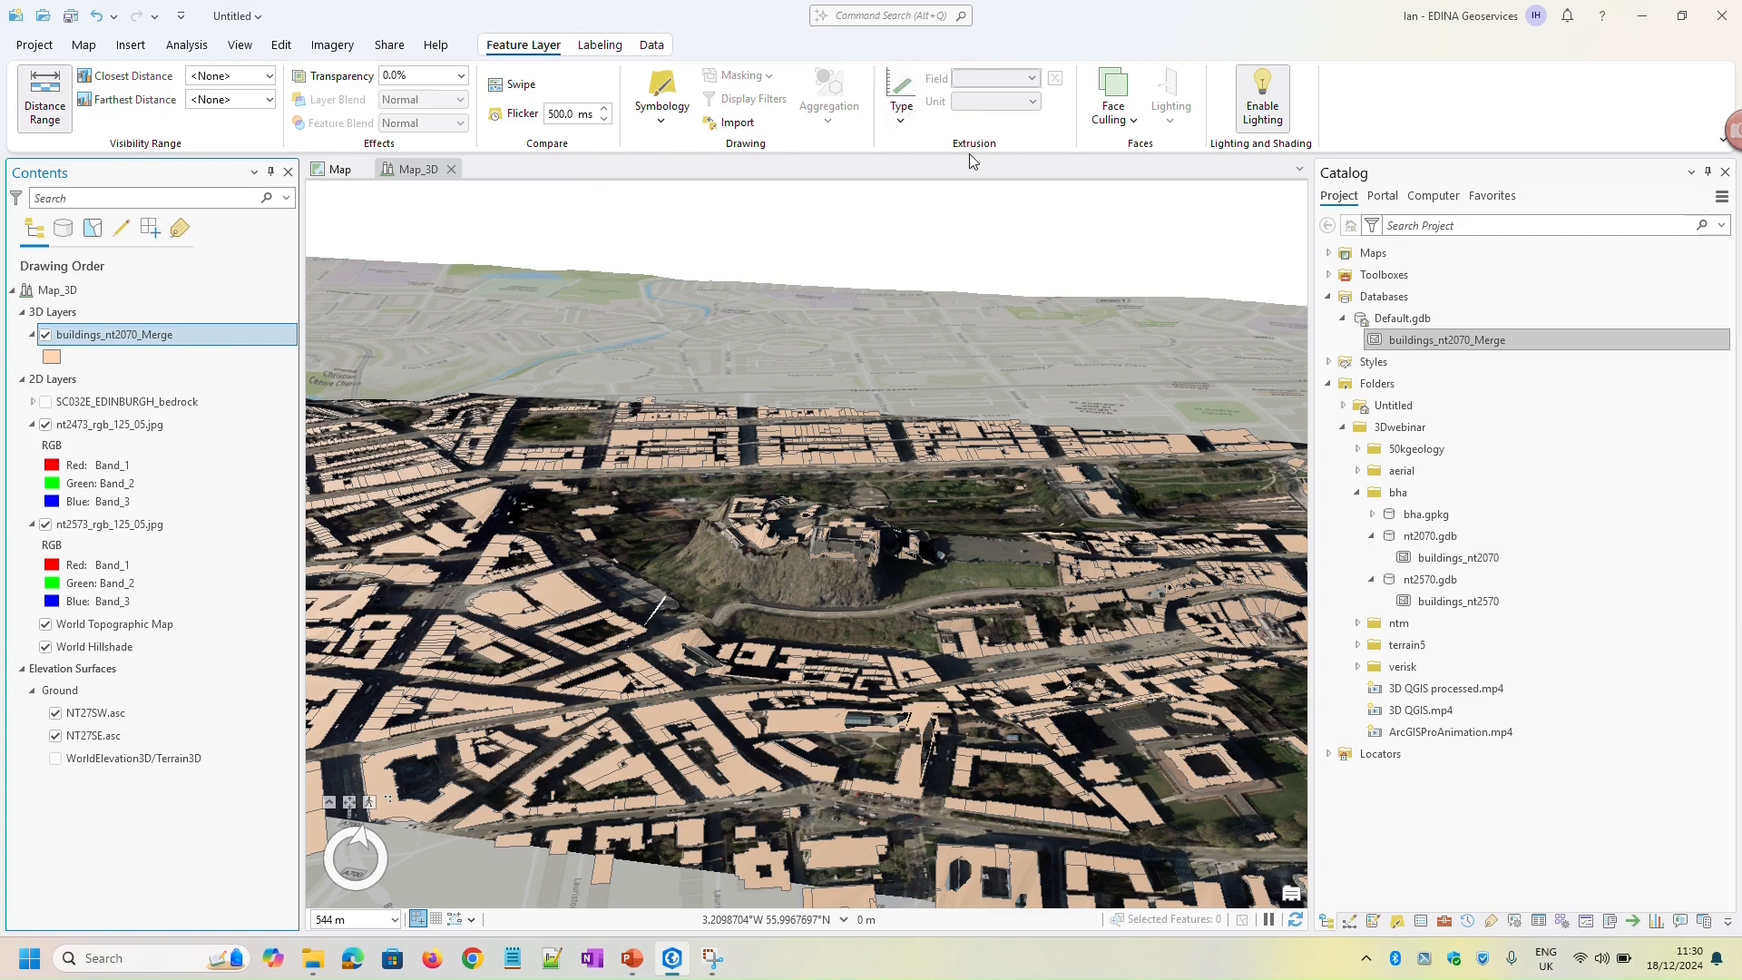
click(909, 127)
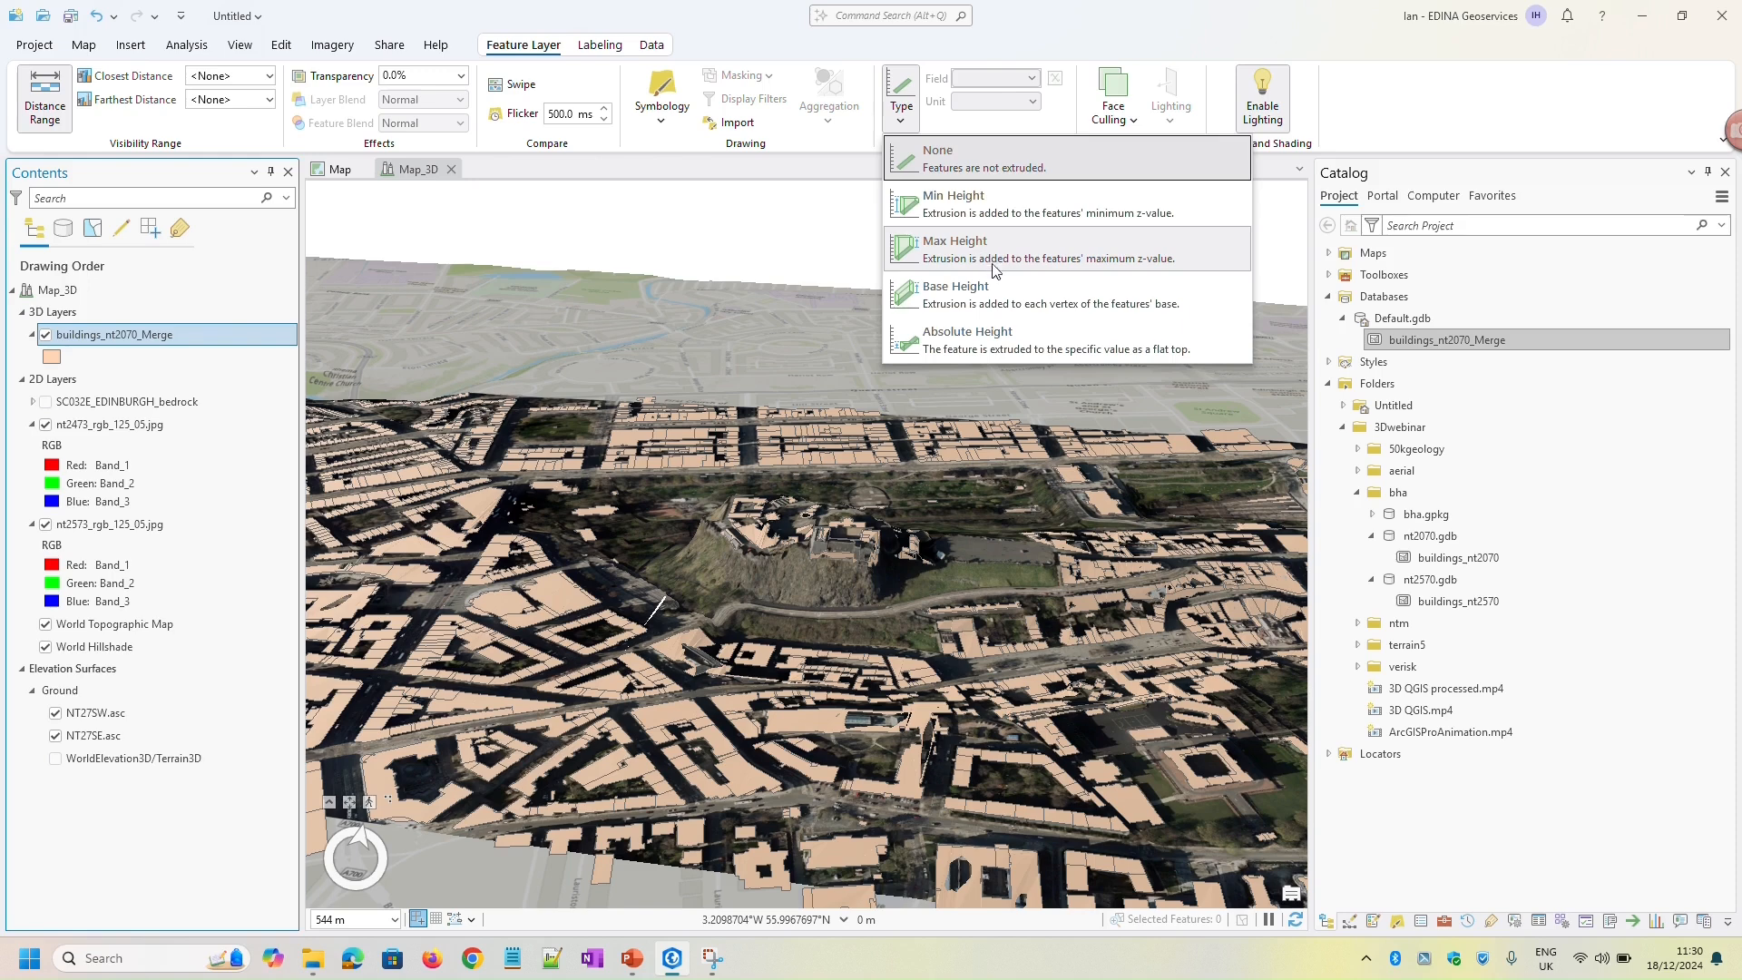
click(1055, 258)
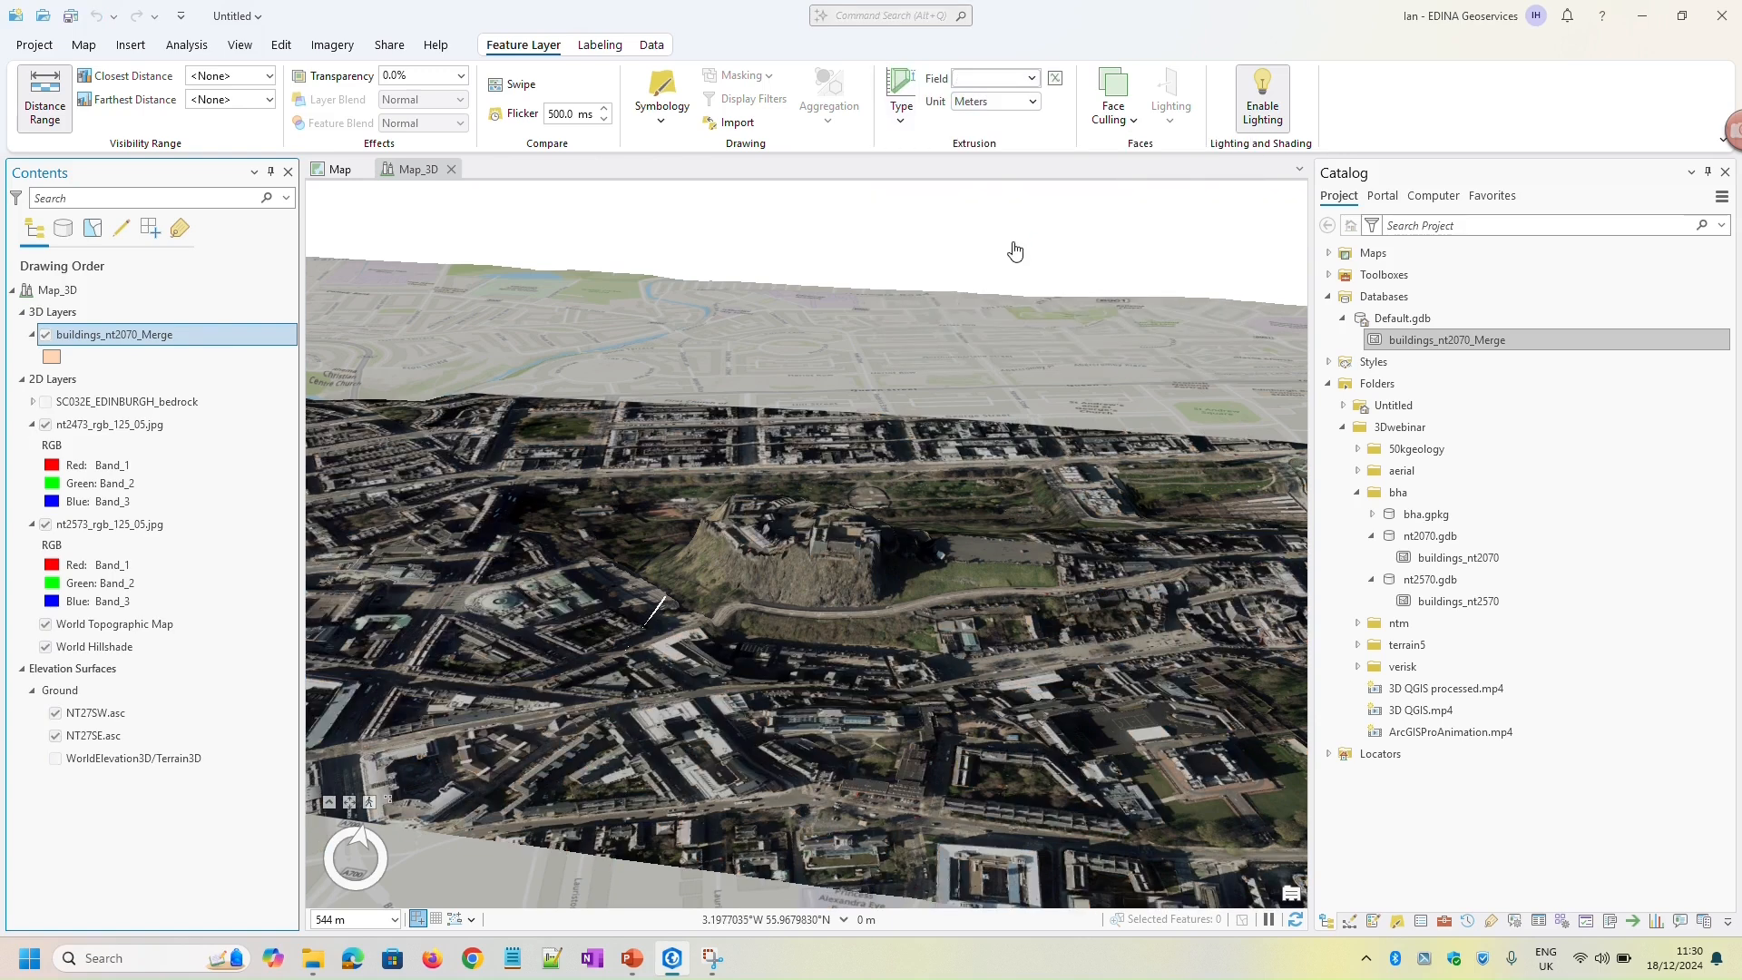
click(1033, 79)
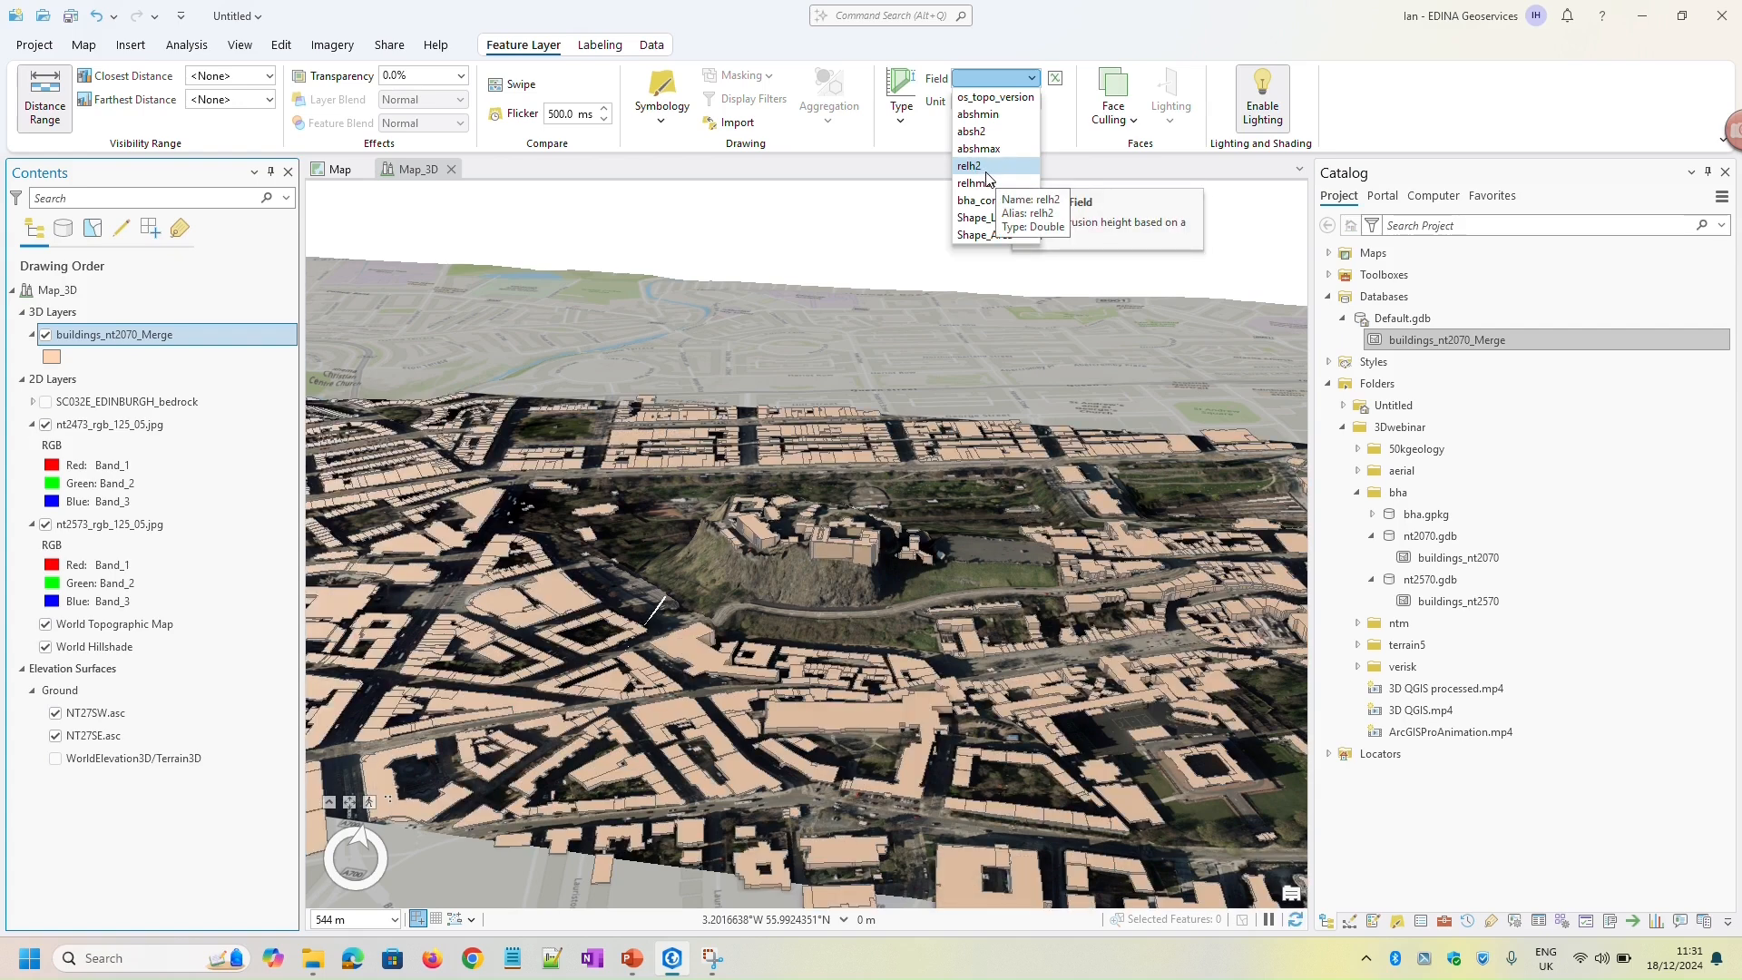
click(988, 174)
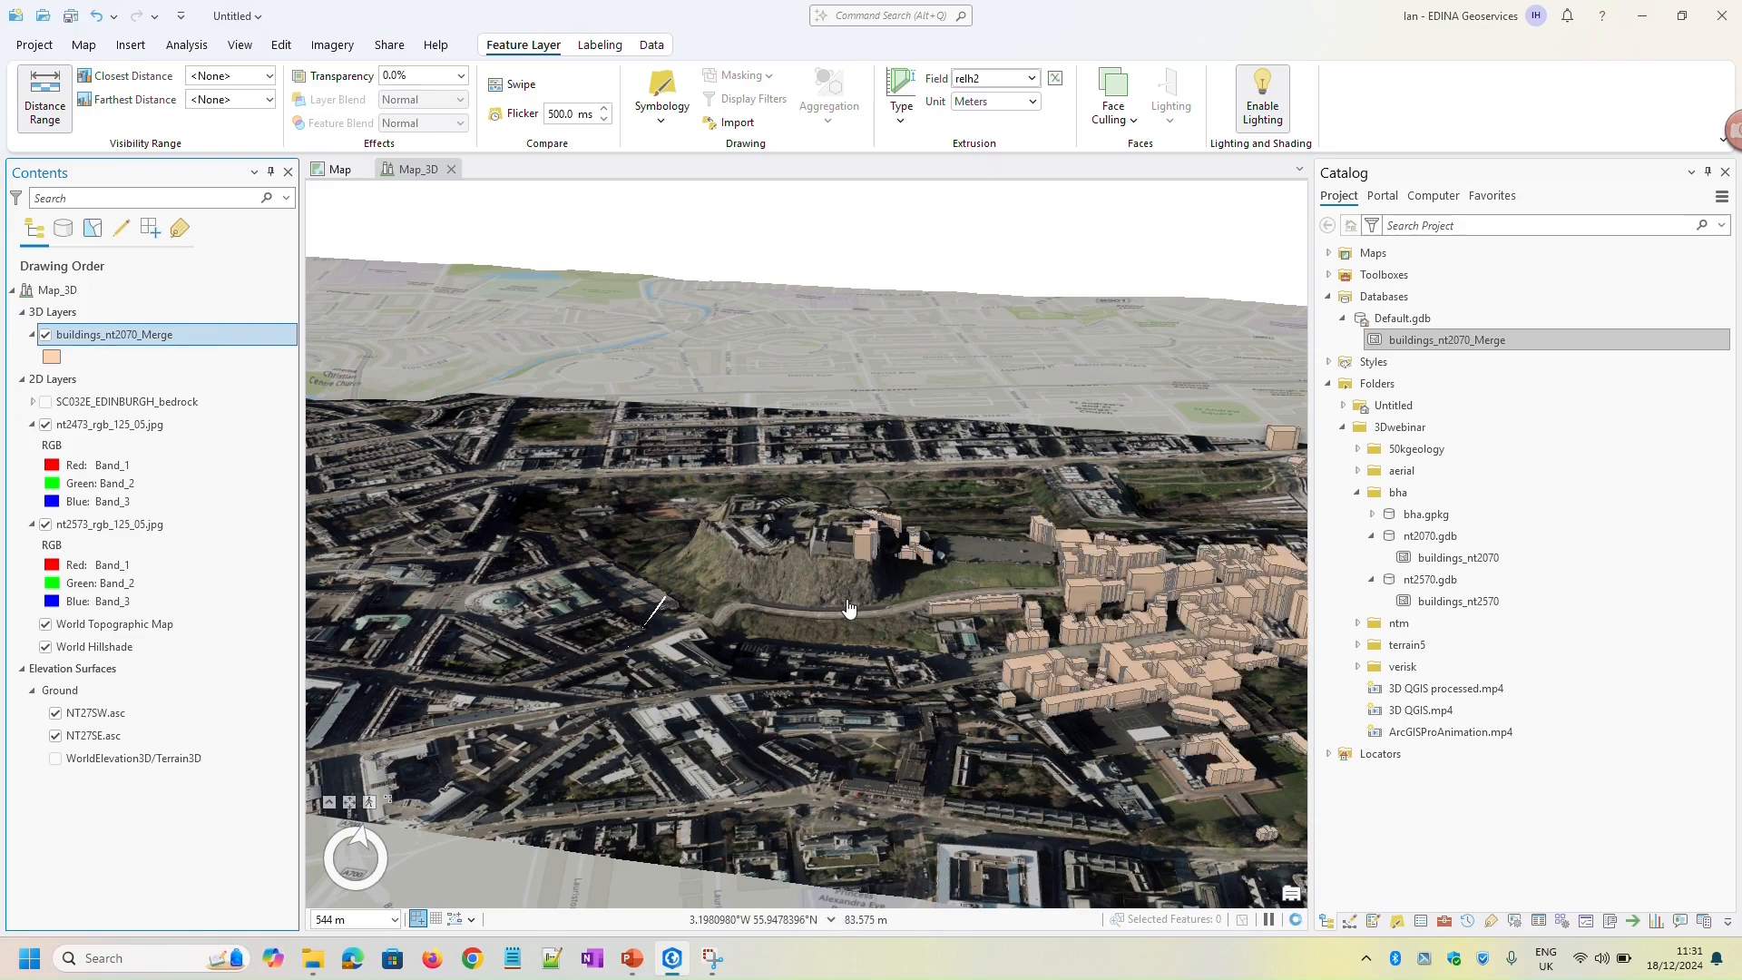
Examine the extruded buildings around the castle from several angles and check the attributes of one building southwest of the castle
scroll(722, 628, up, 2)
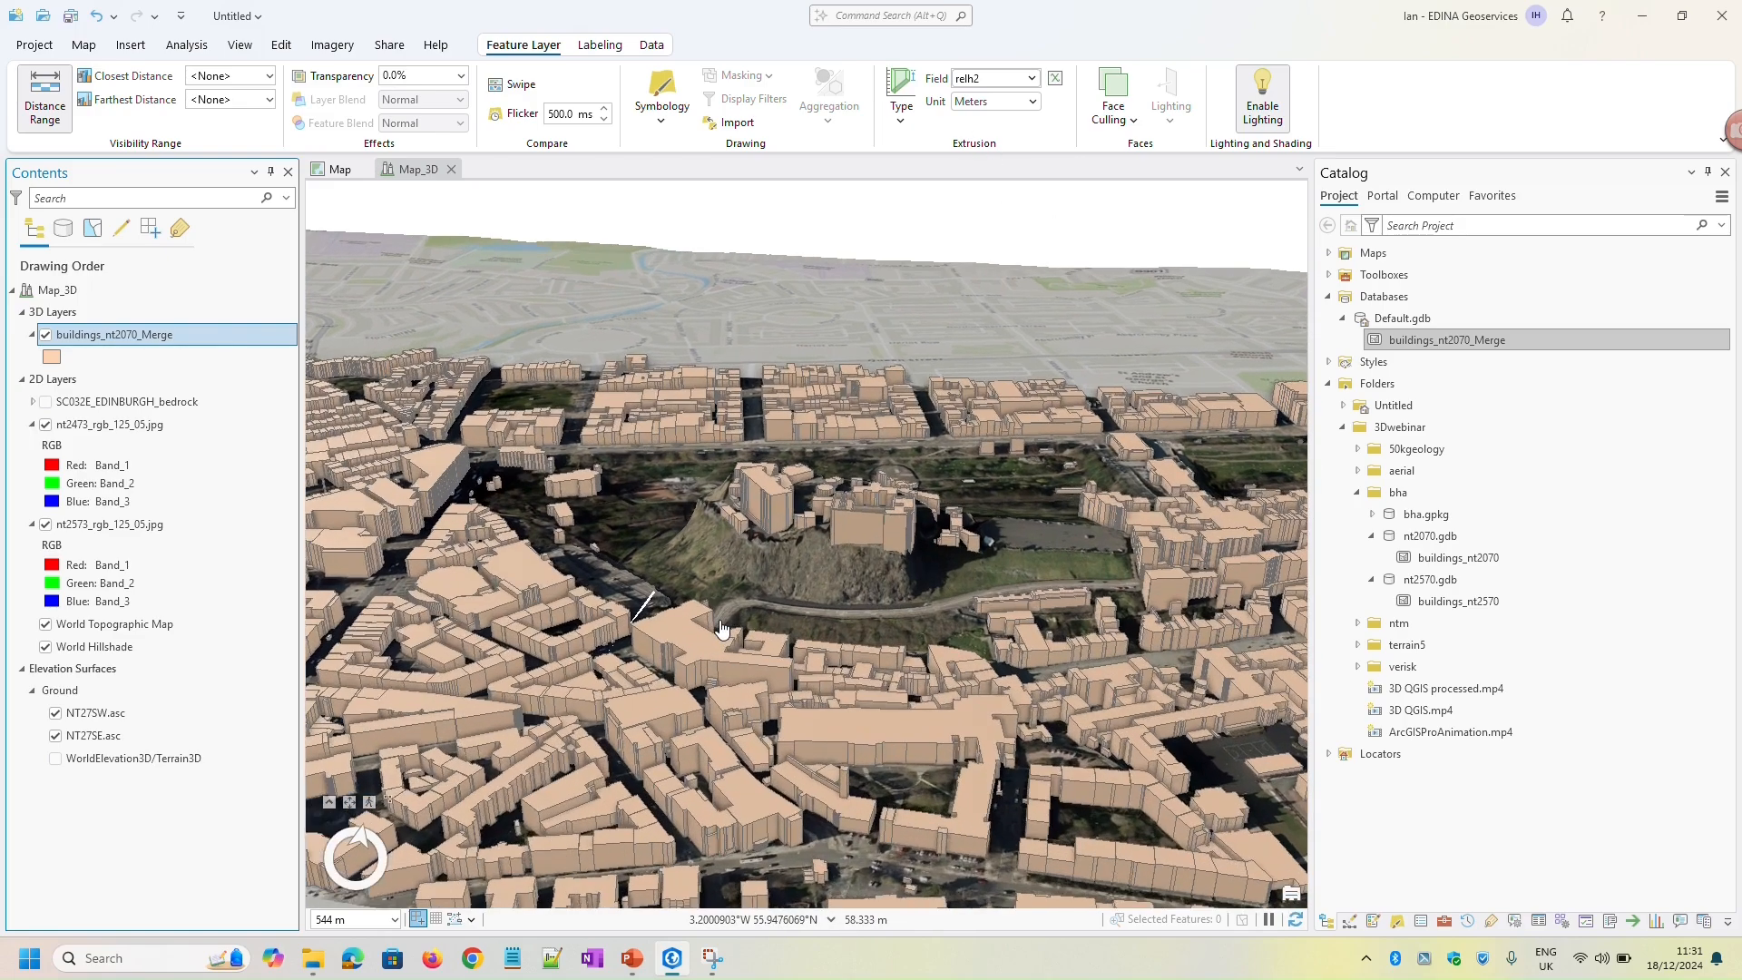
scroll(724, 628, up, 4)
middle_drag(837, 570, 509, 605)
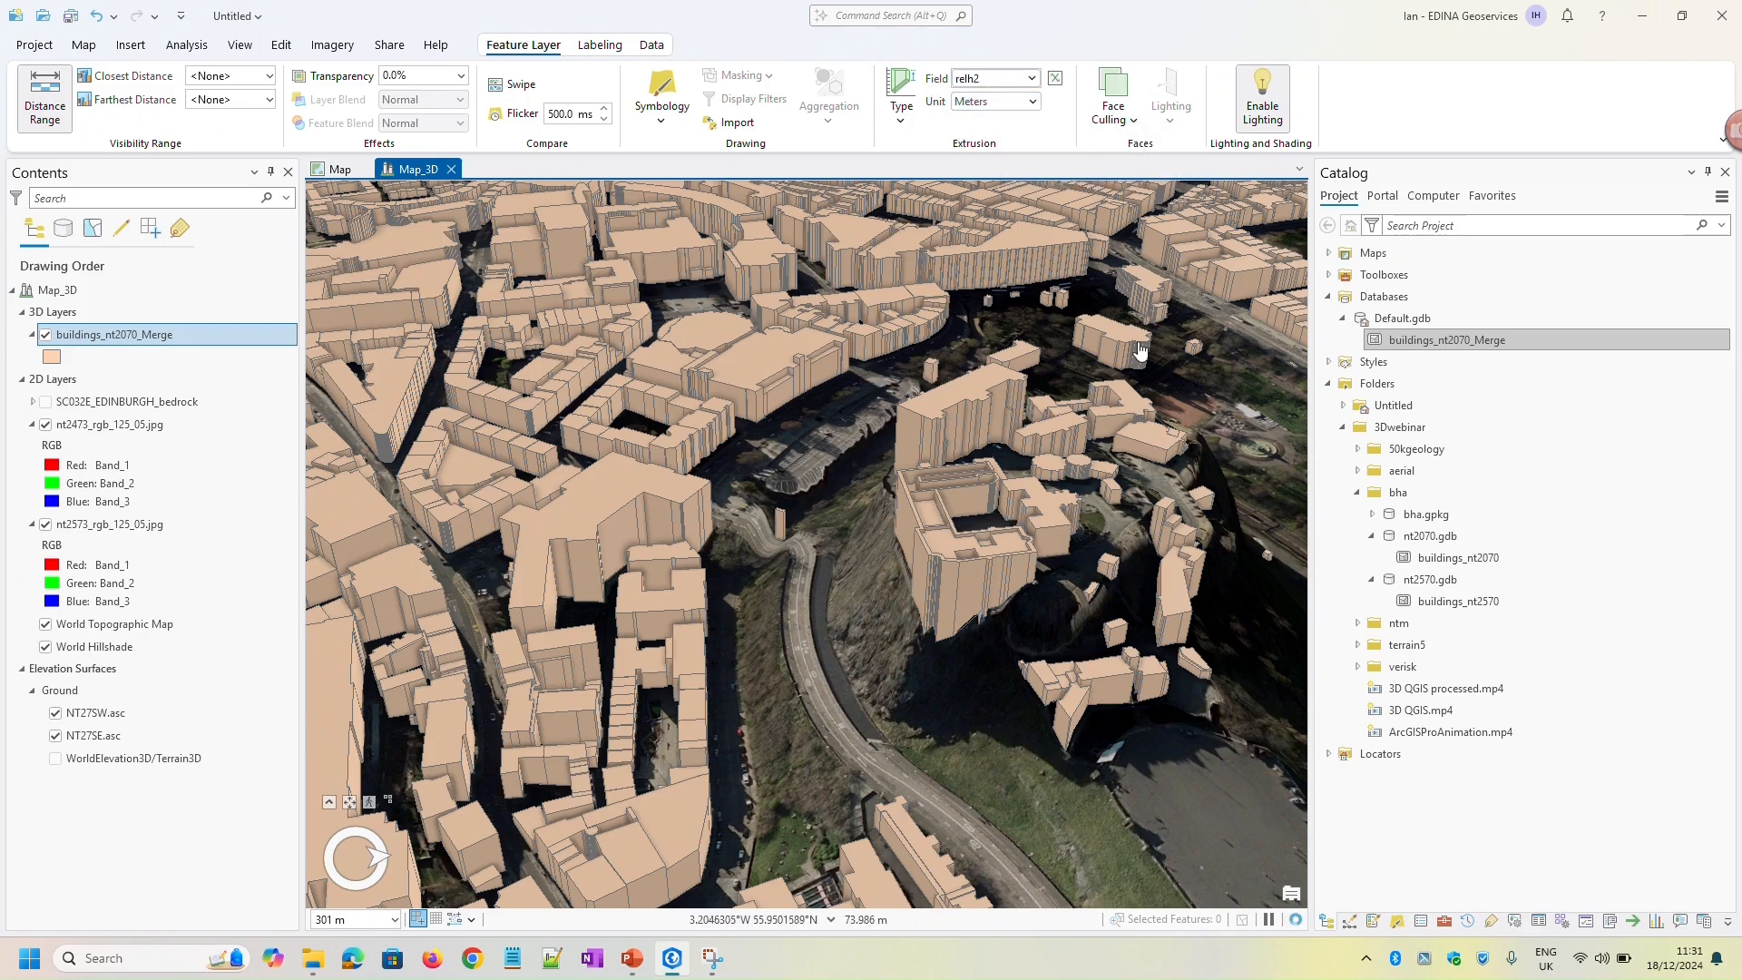
middle_drag(842, 588, 1125, 572)
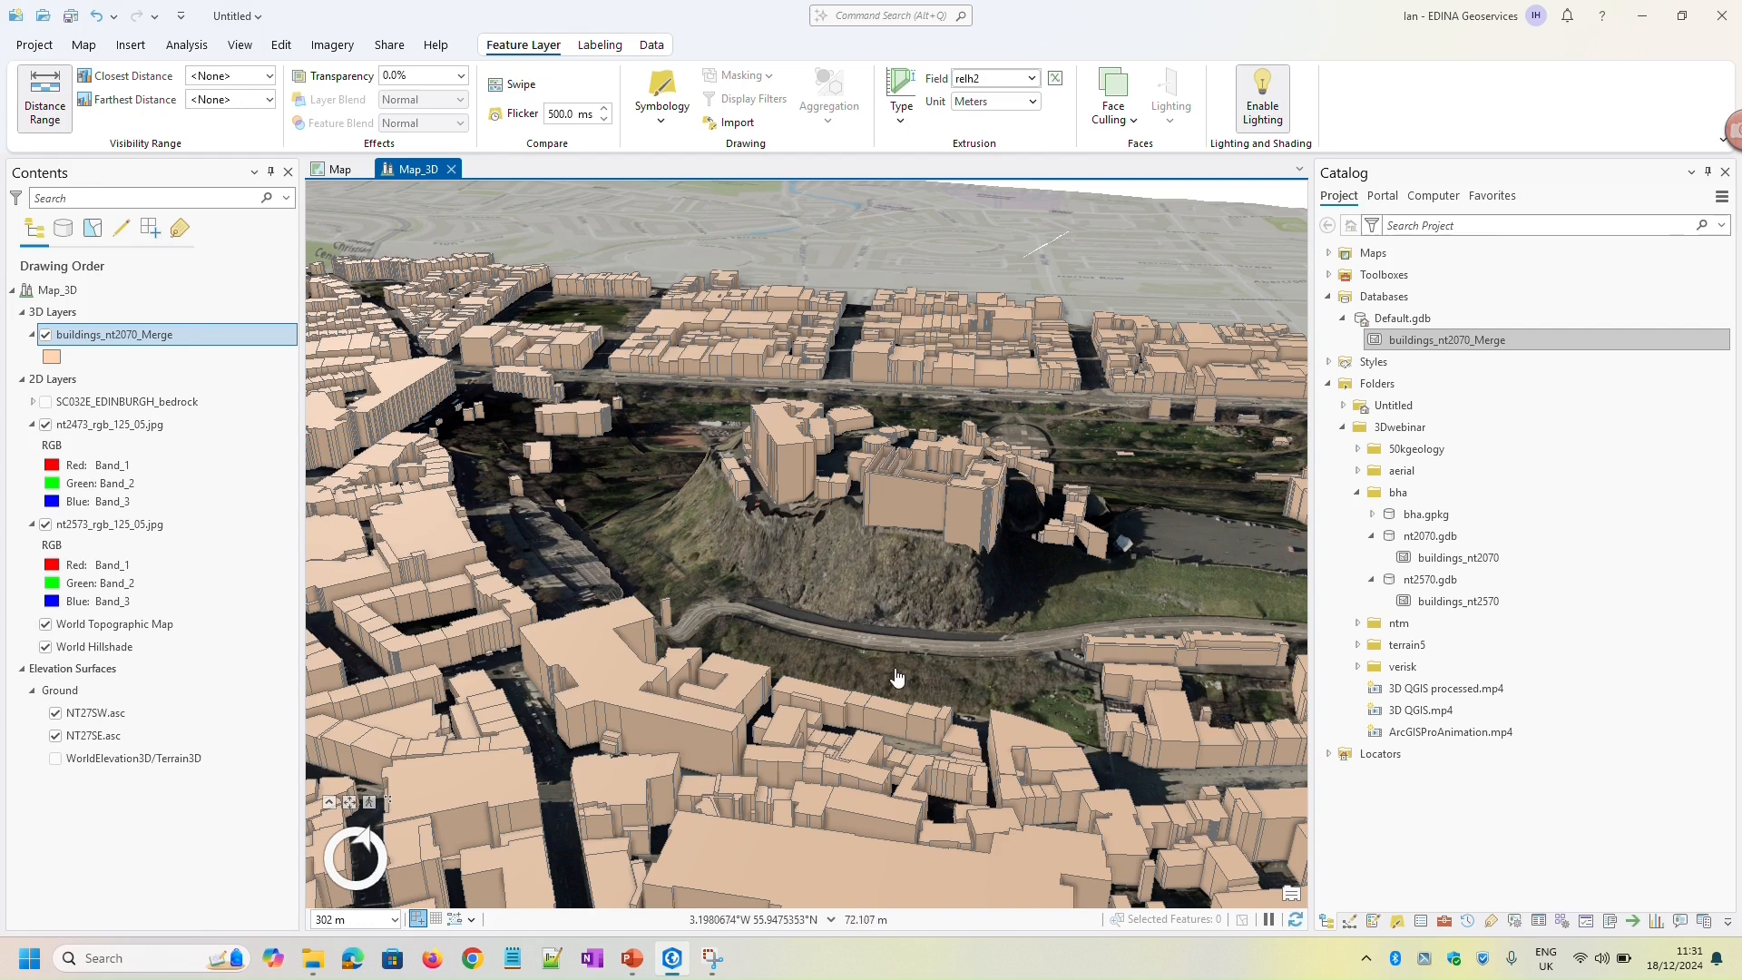
middle_drag(882, 642, 806, 702)
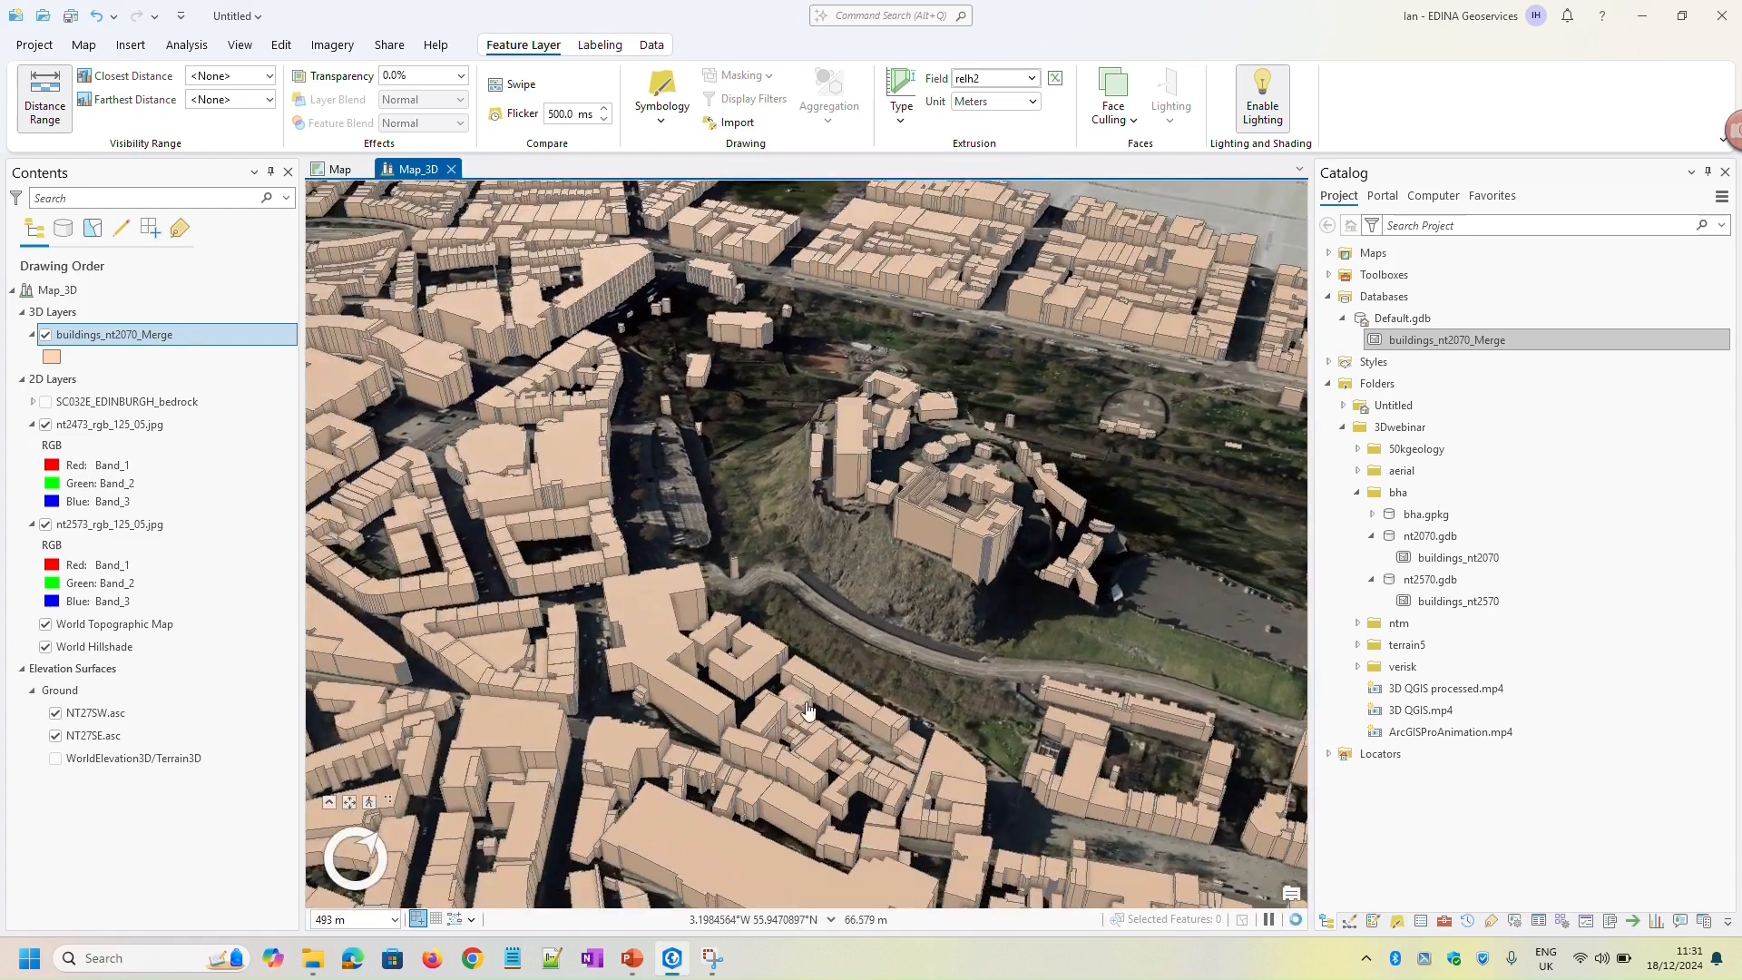
drag(841, 630, 884, 566)
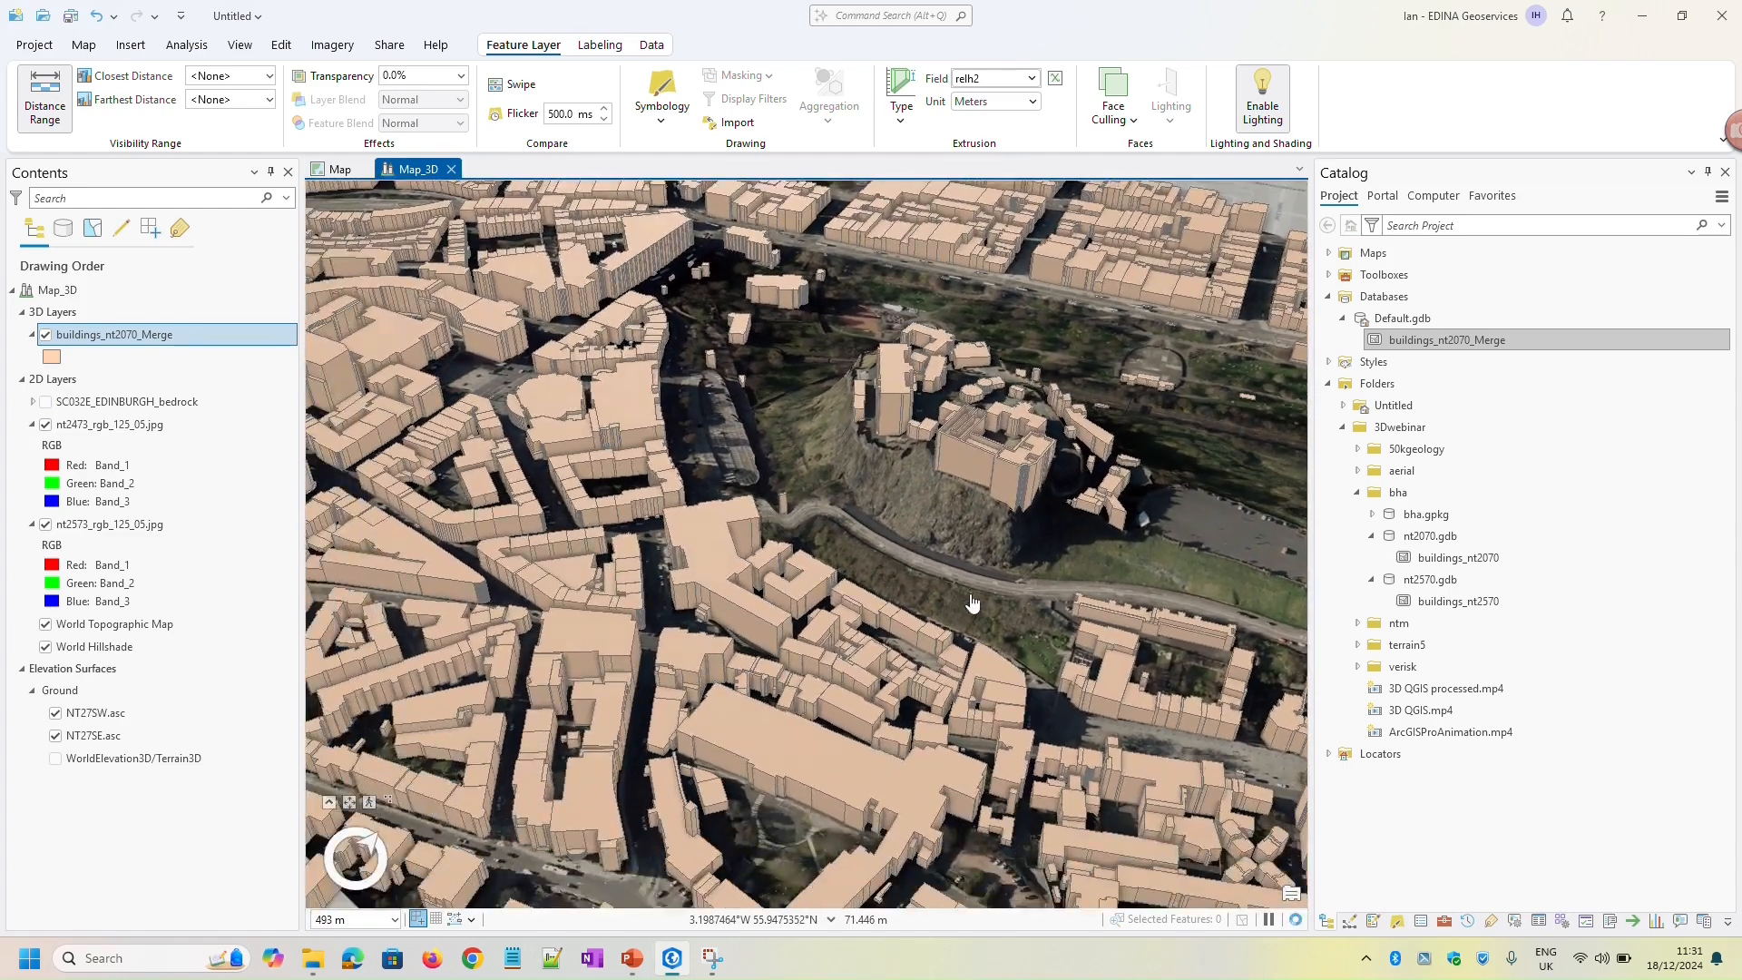
click(731, 562)
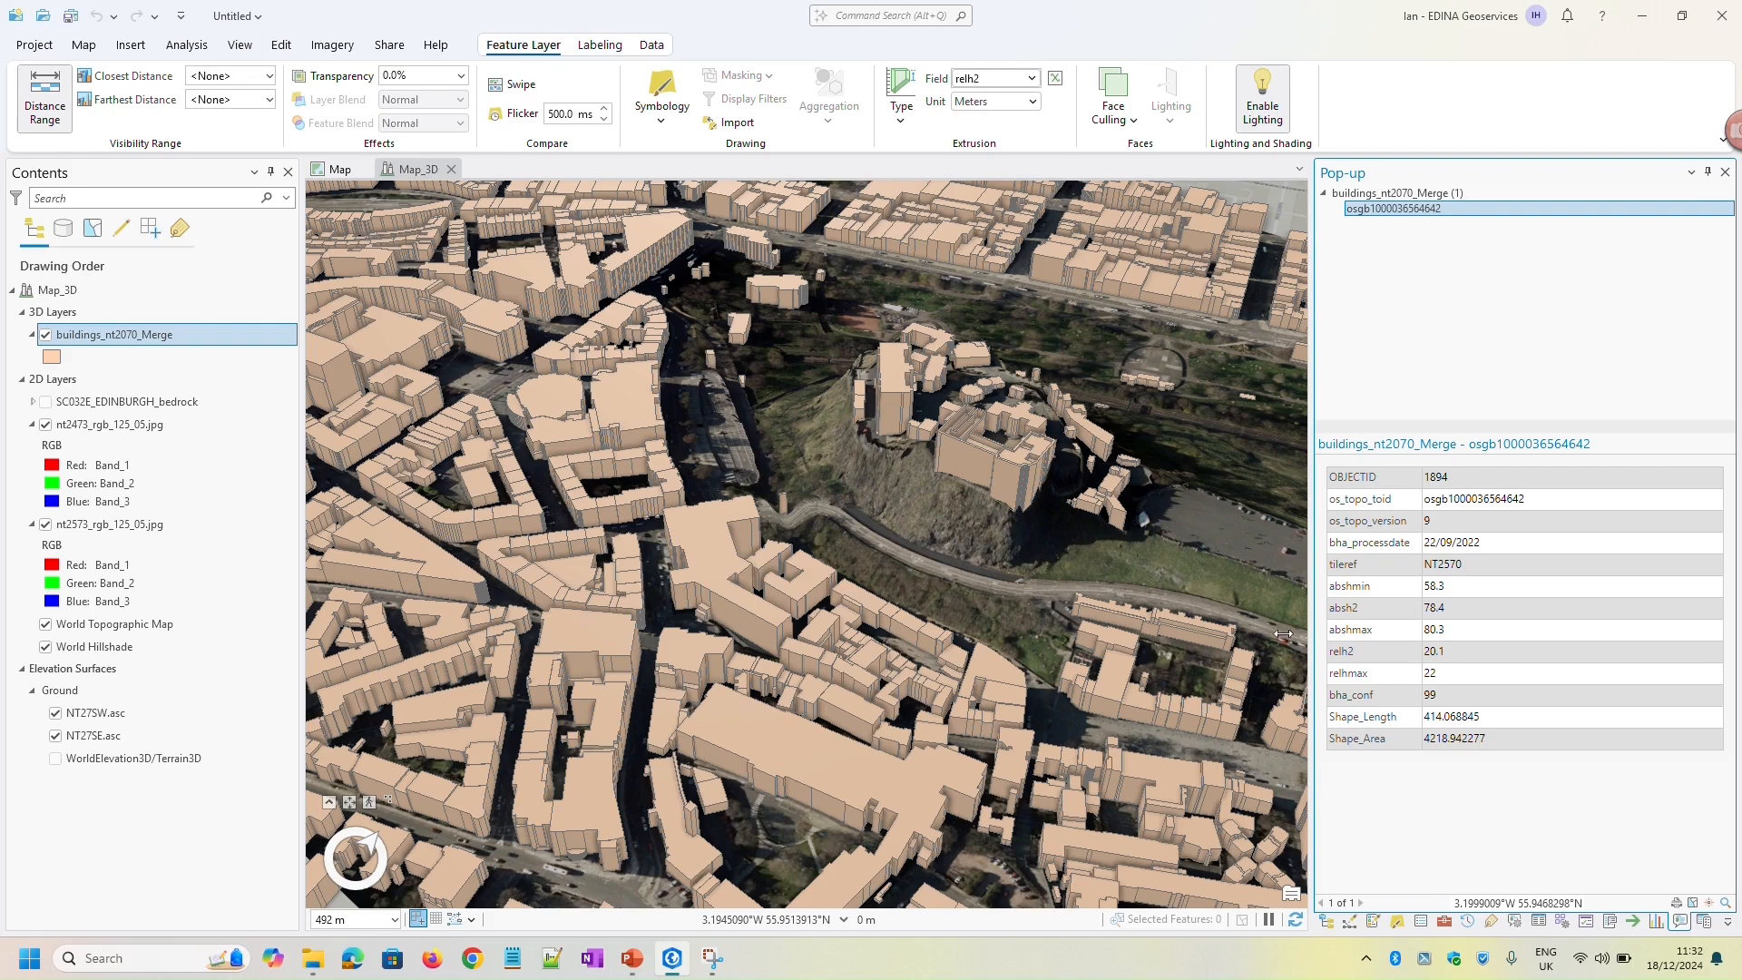
Hide the buildings_nt2070_Merge layer and add main.UKBuildings from ukbuildings_5758242.gpkg in the verisk folder to the Map_3D scene
click(47, 336)
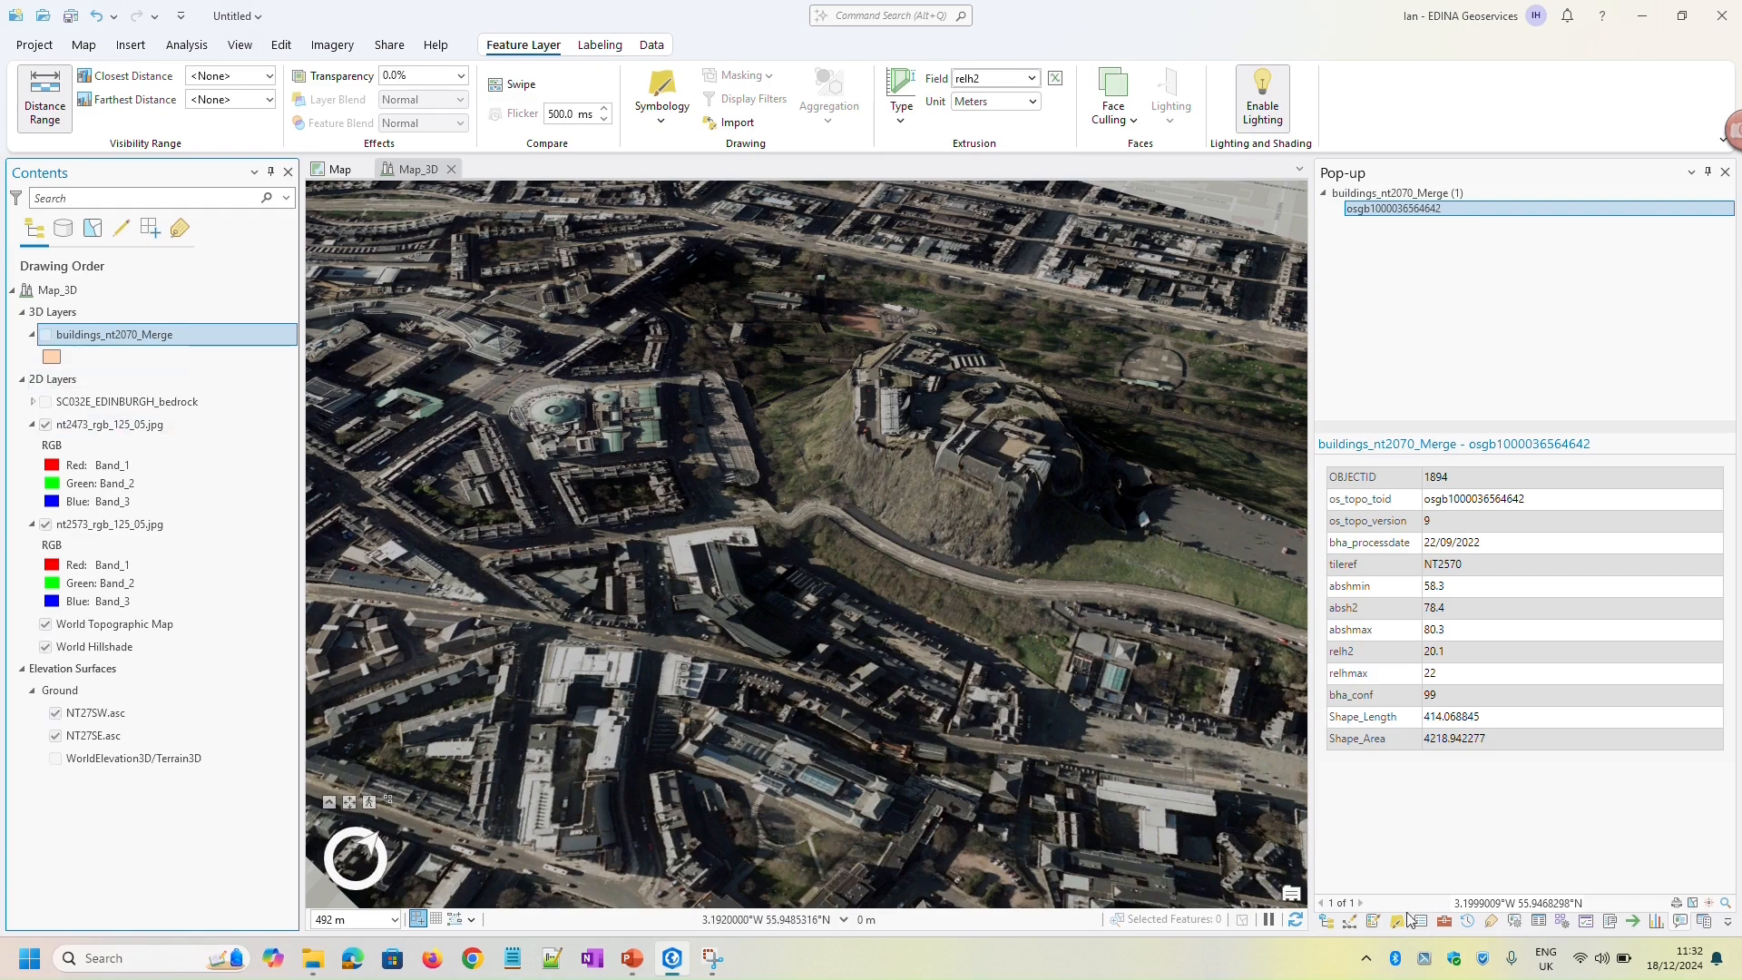
click(1327, 922)
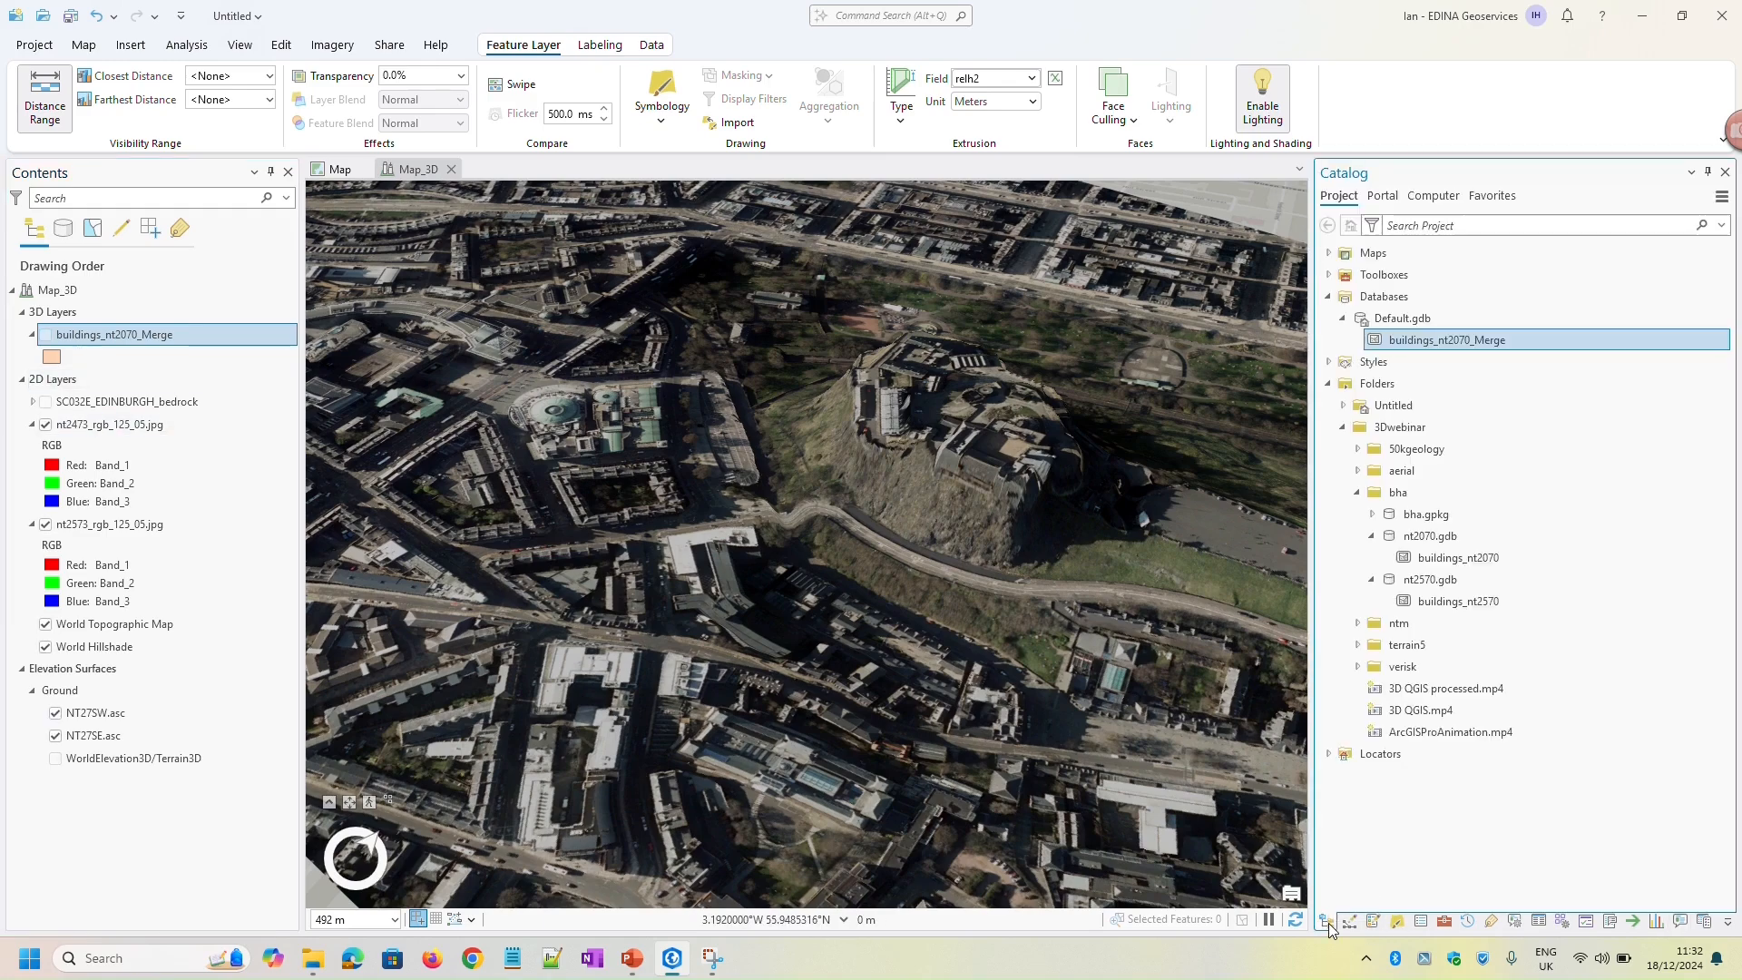
click(1358, 493)
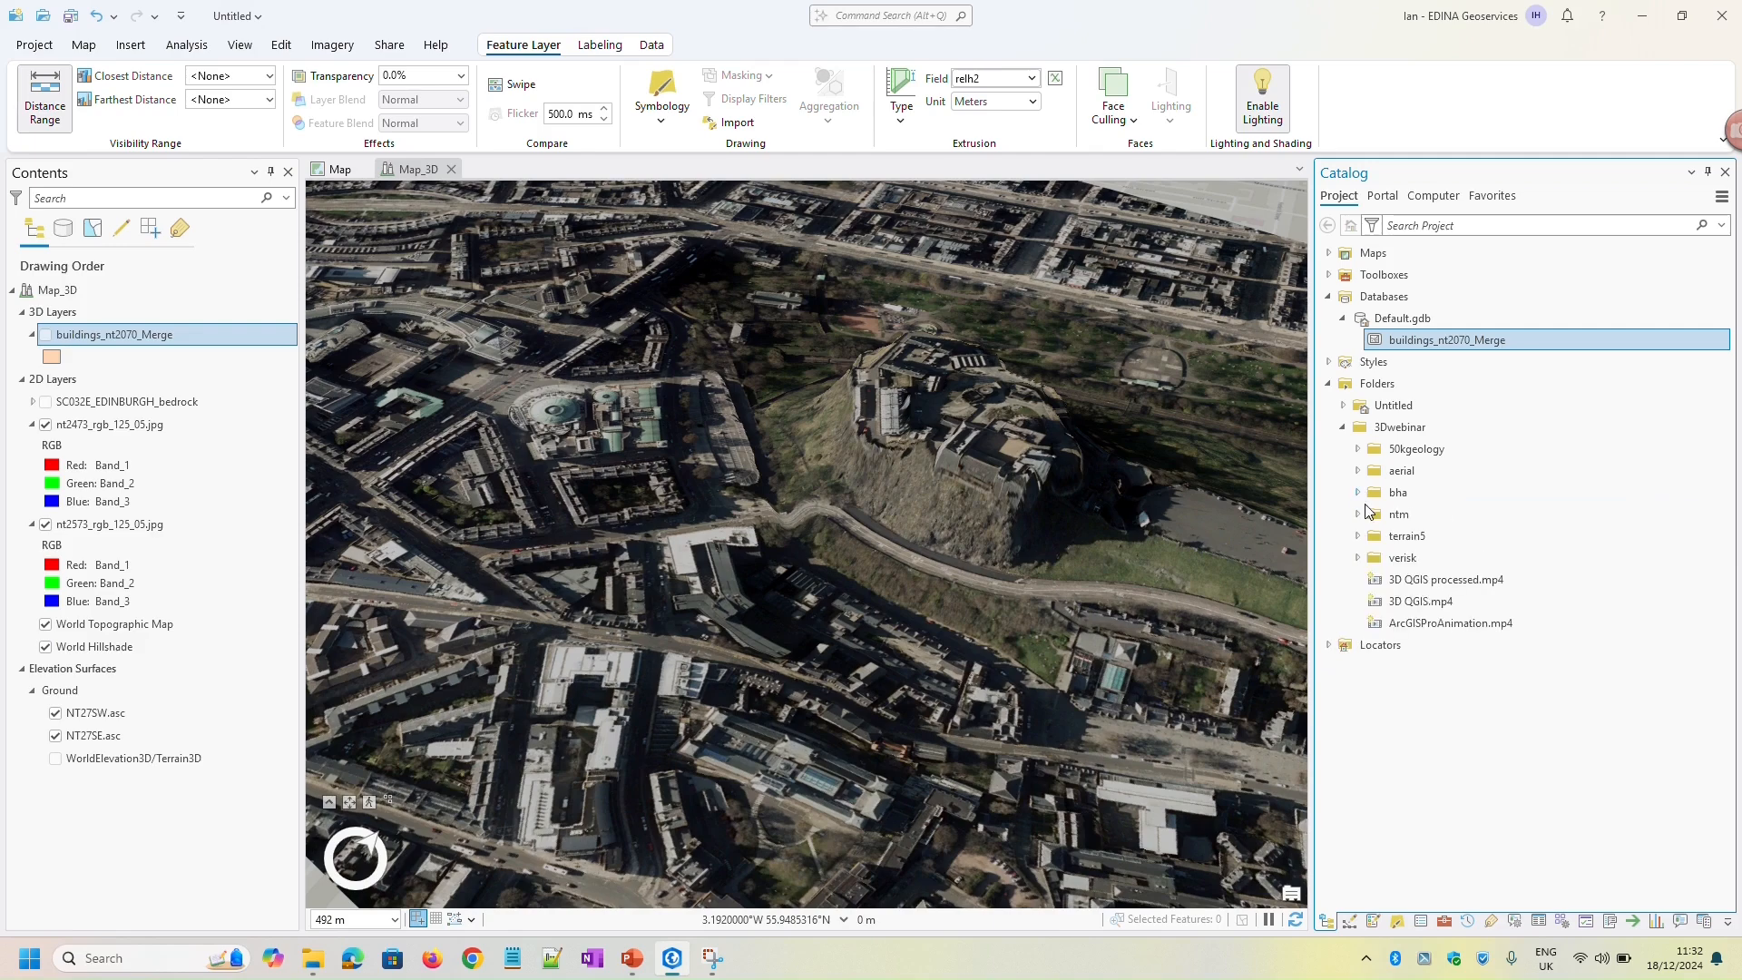
click(1358, 558)
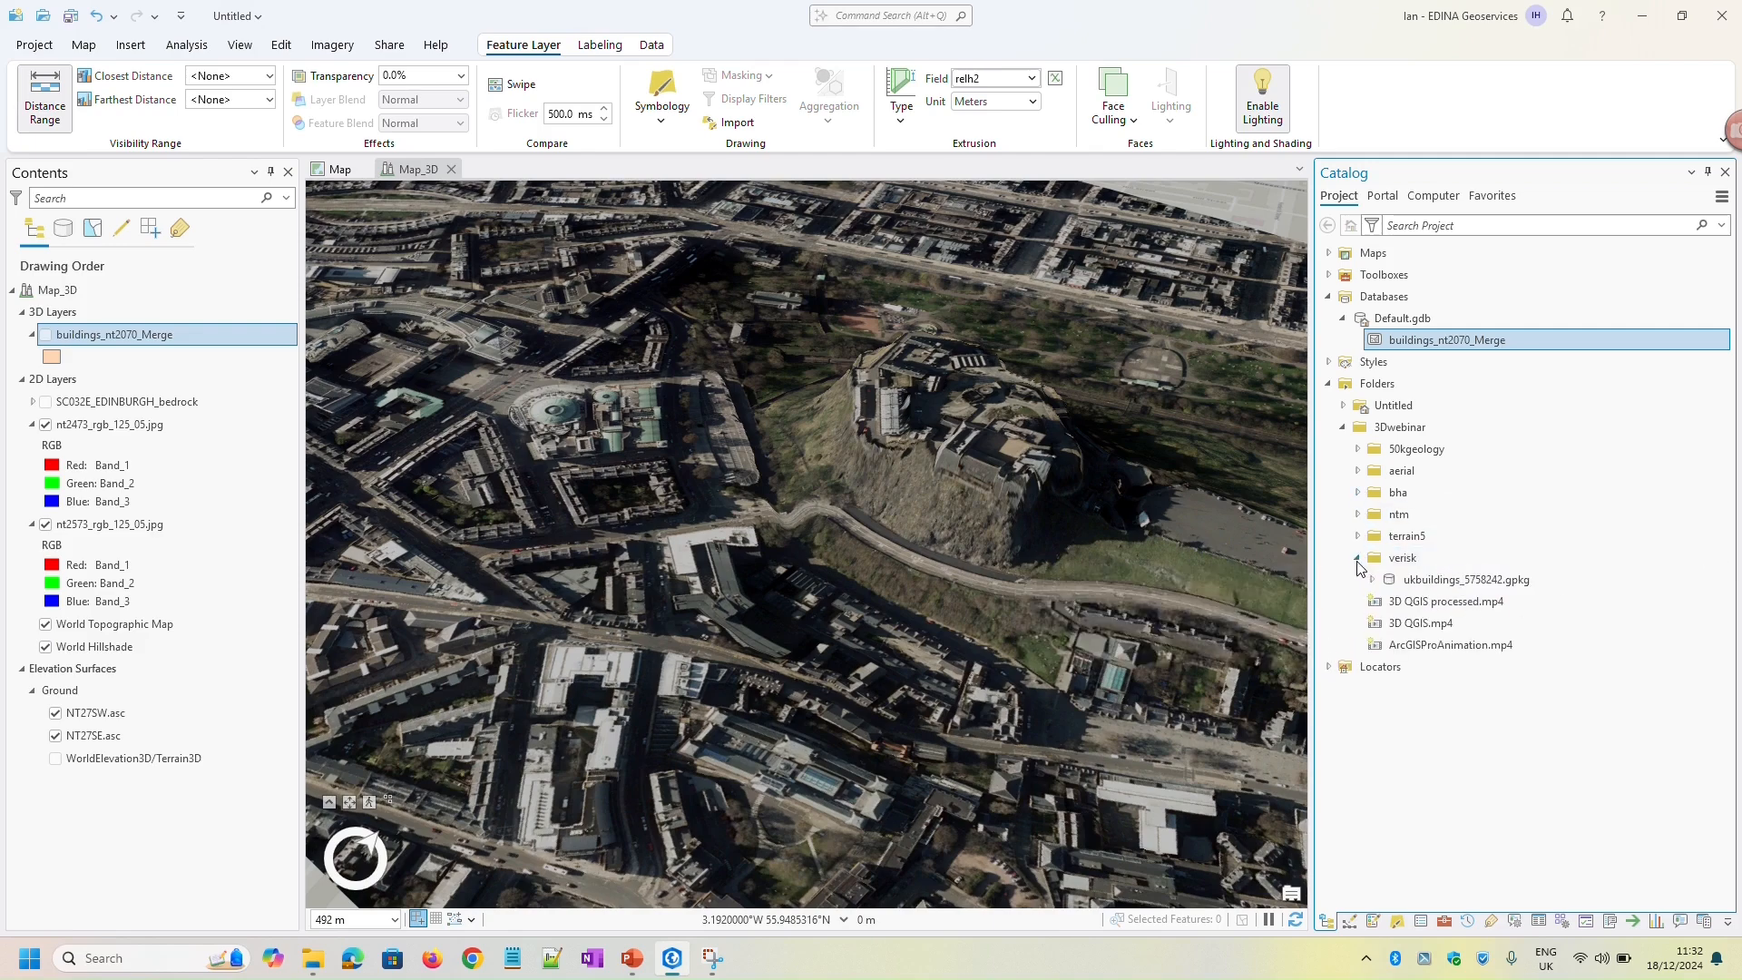
click(1372, 580)
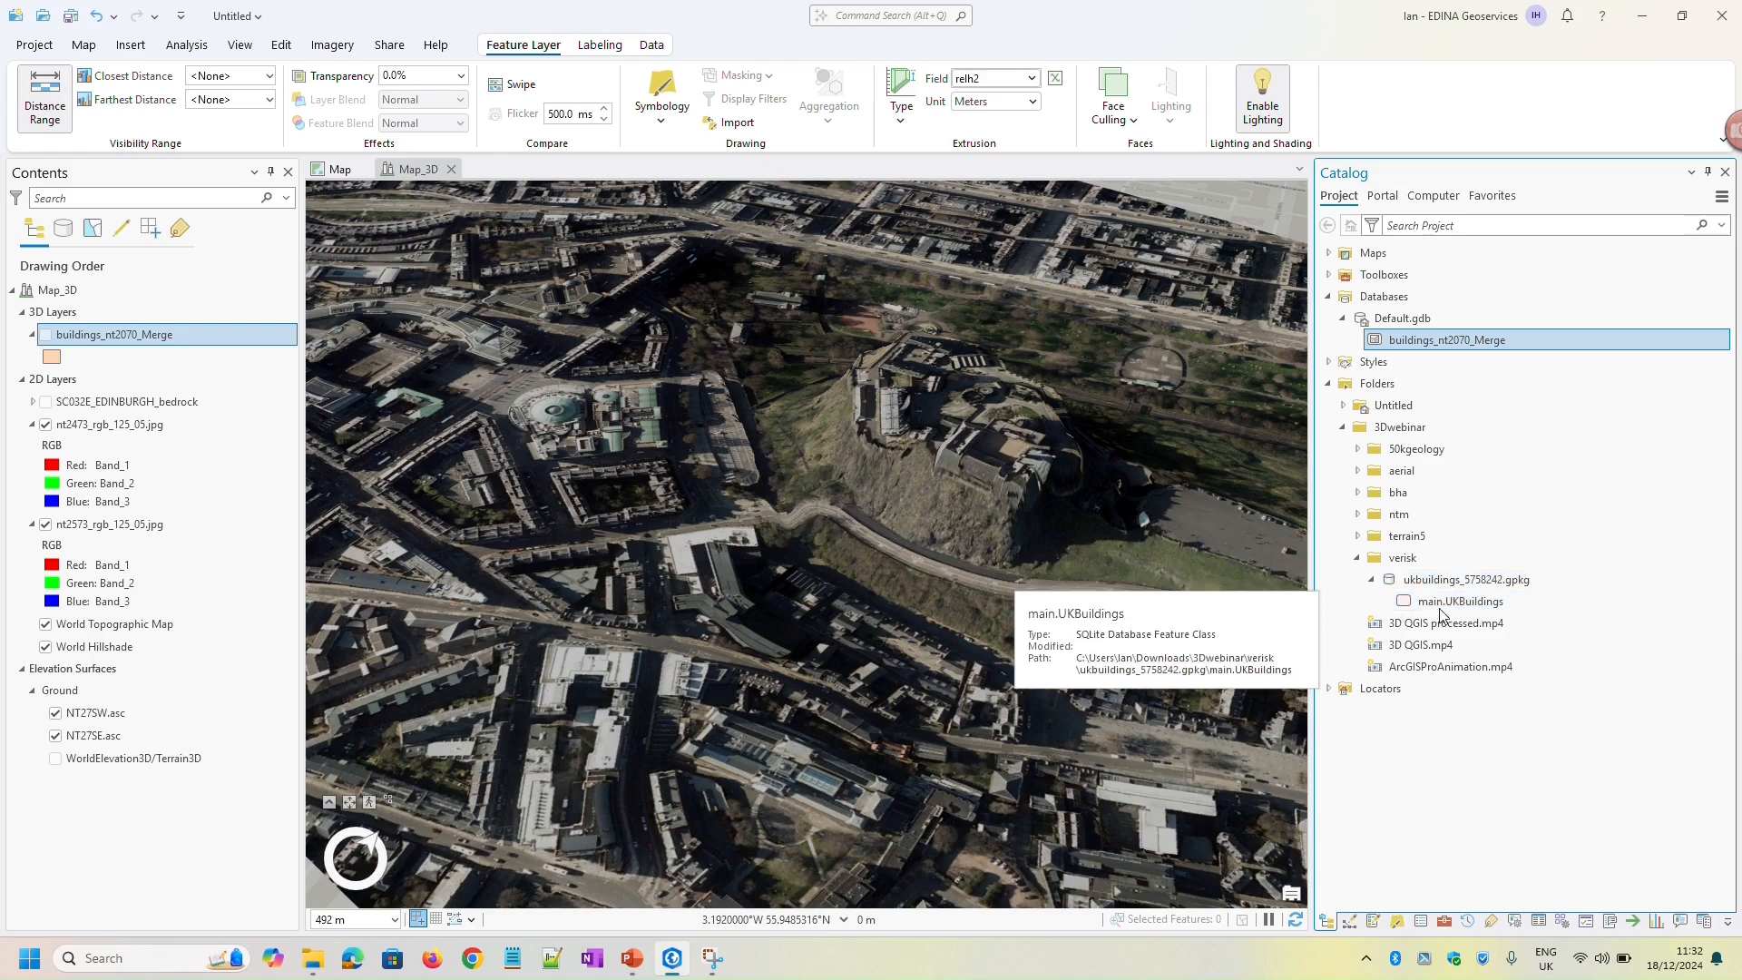
click(1444, 603)
right_click(1447, 607)
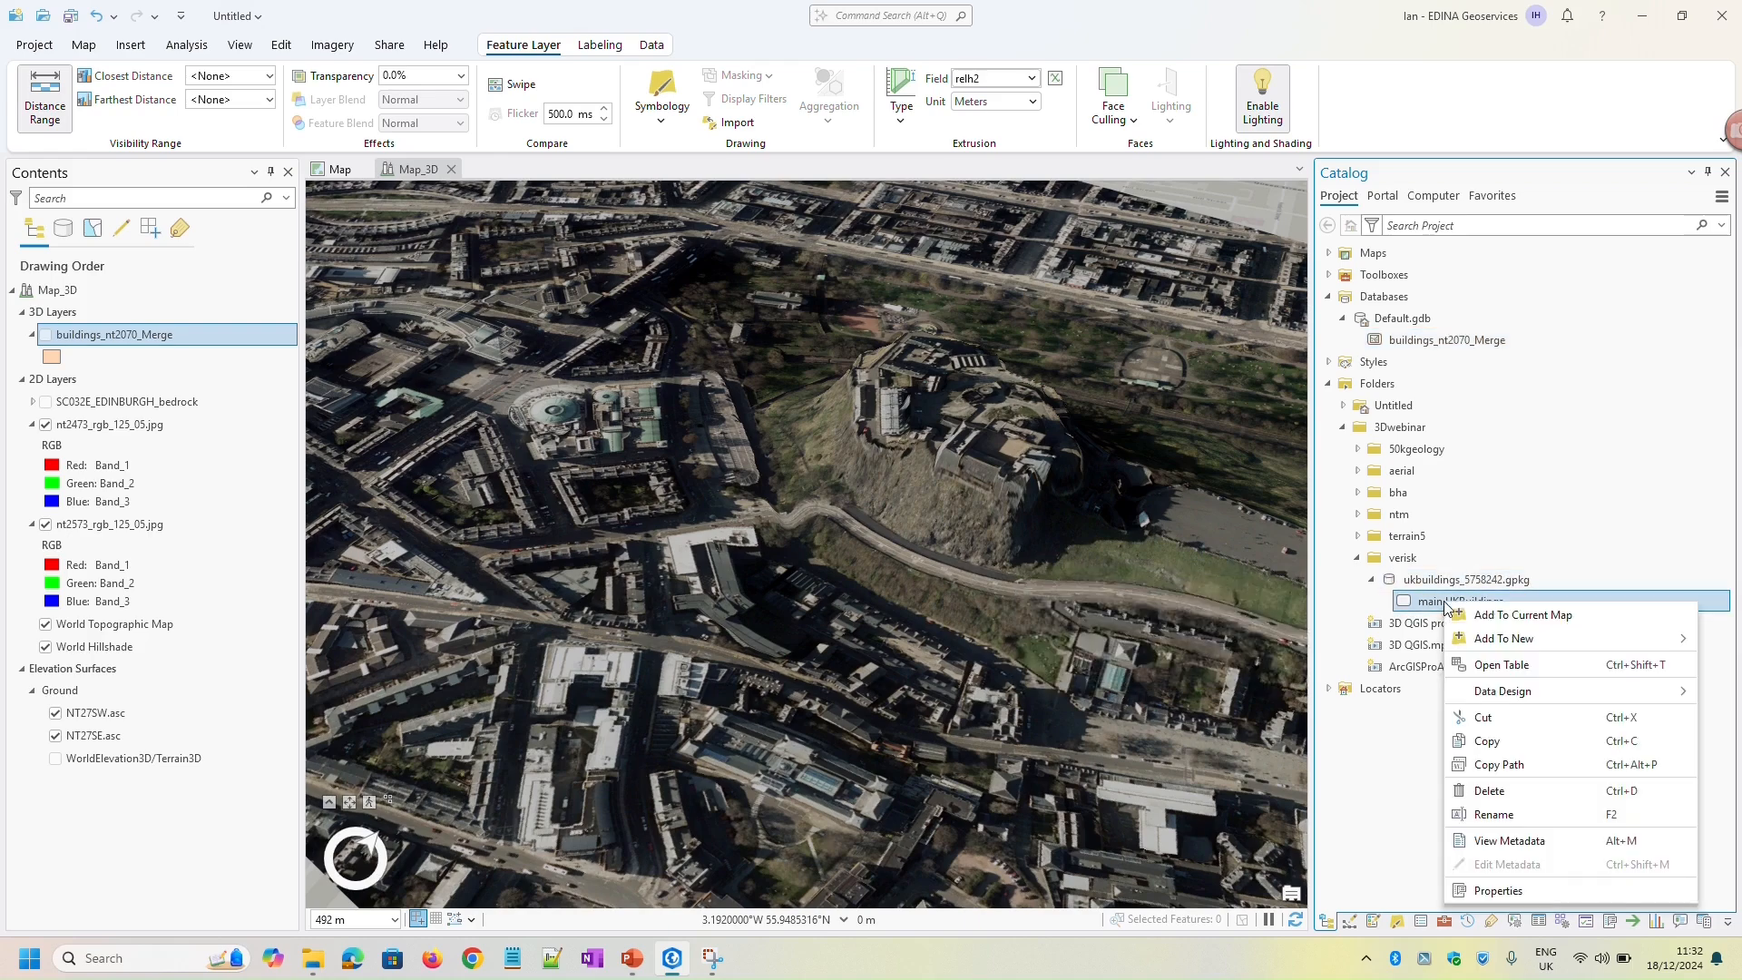
click(1517, 616)
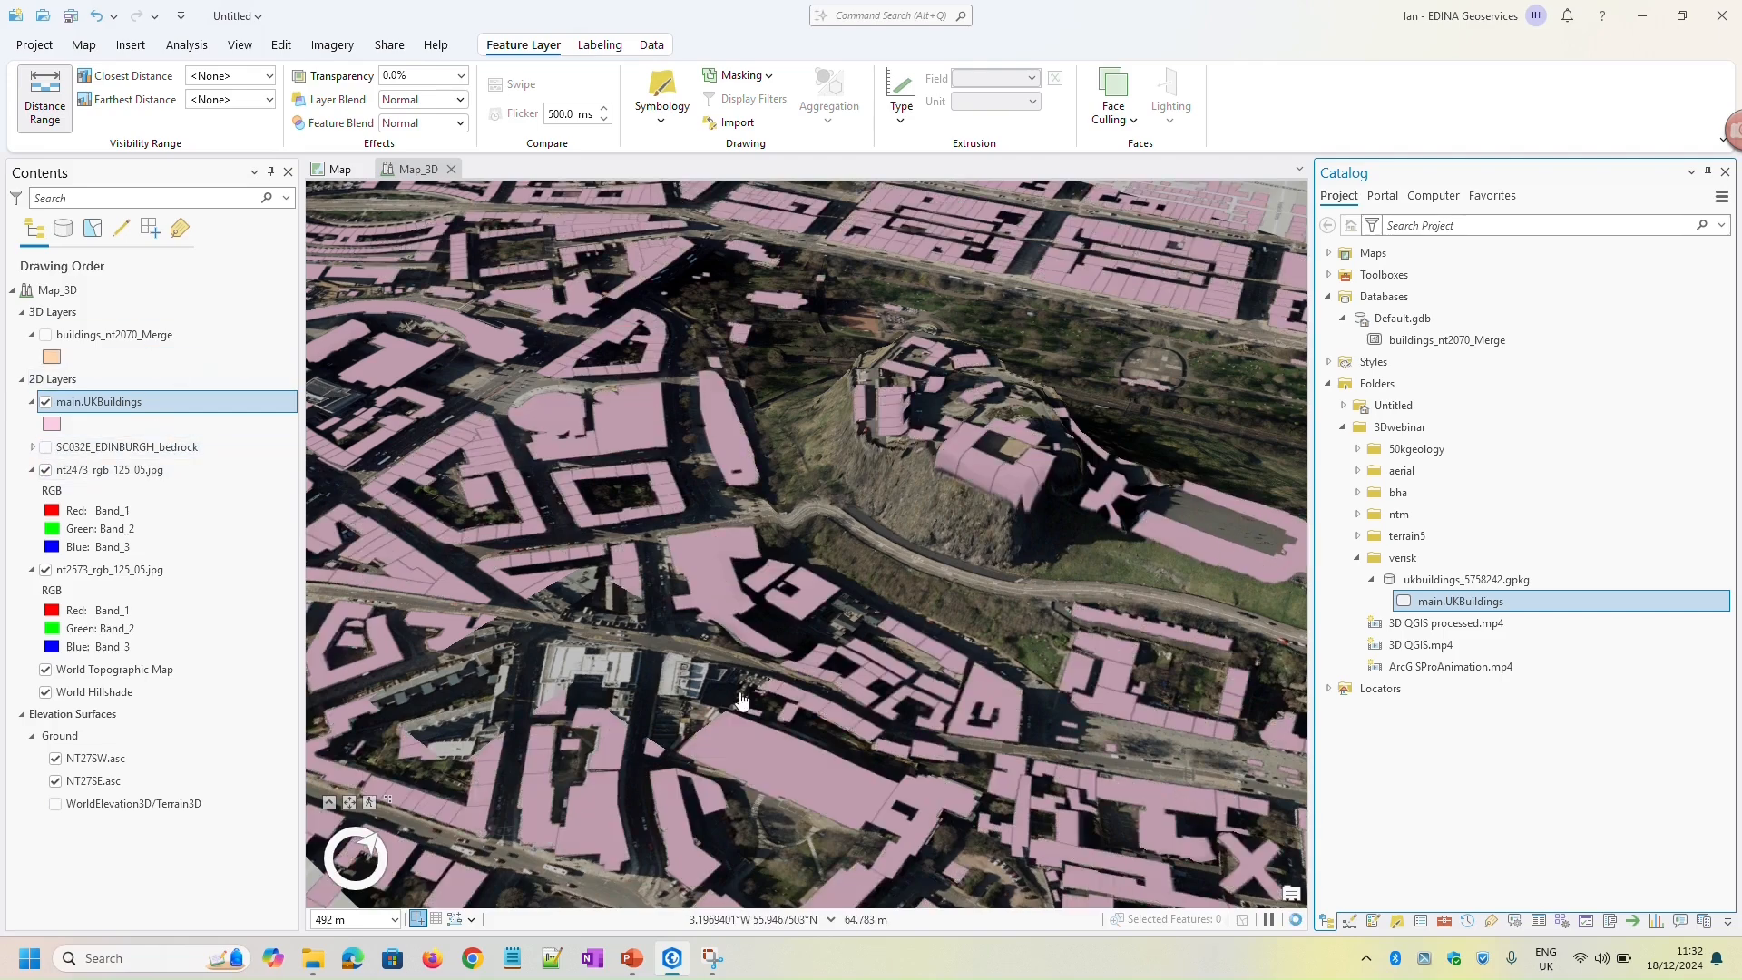
Inspect the height, age and use attributes of several main.UKBuildings features around the castle
click(99, 406)
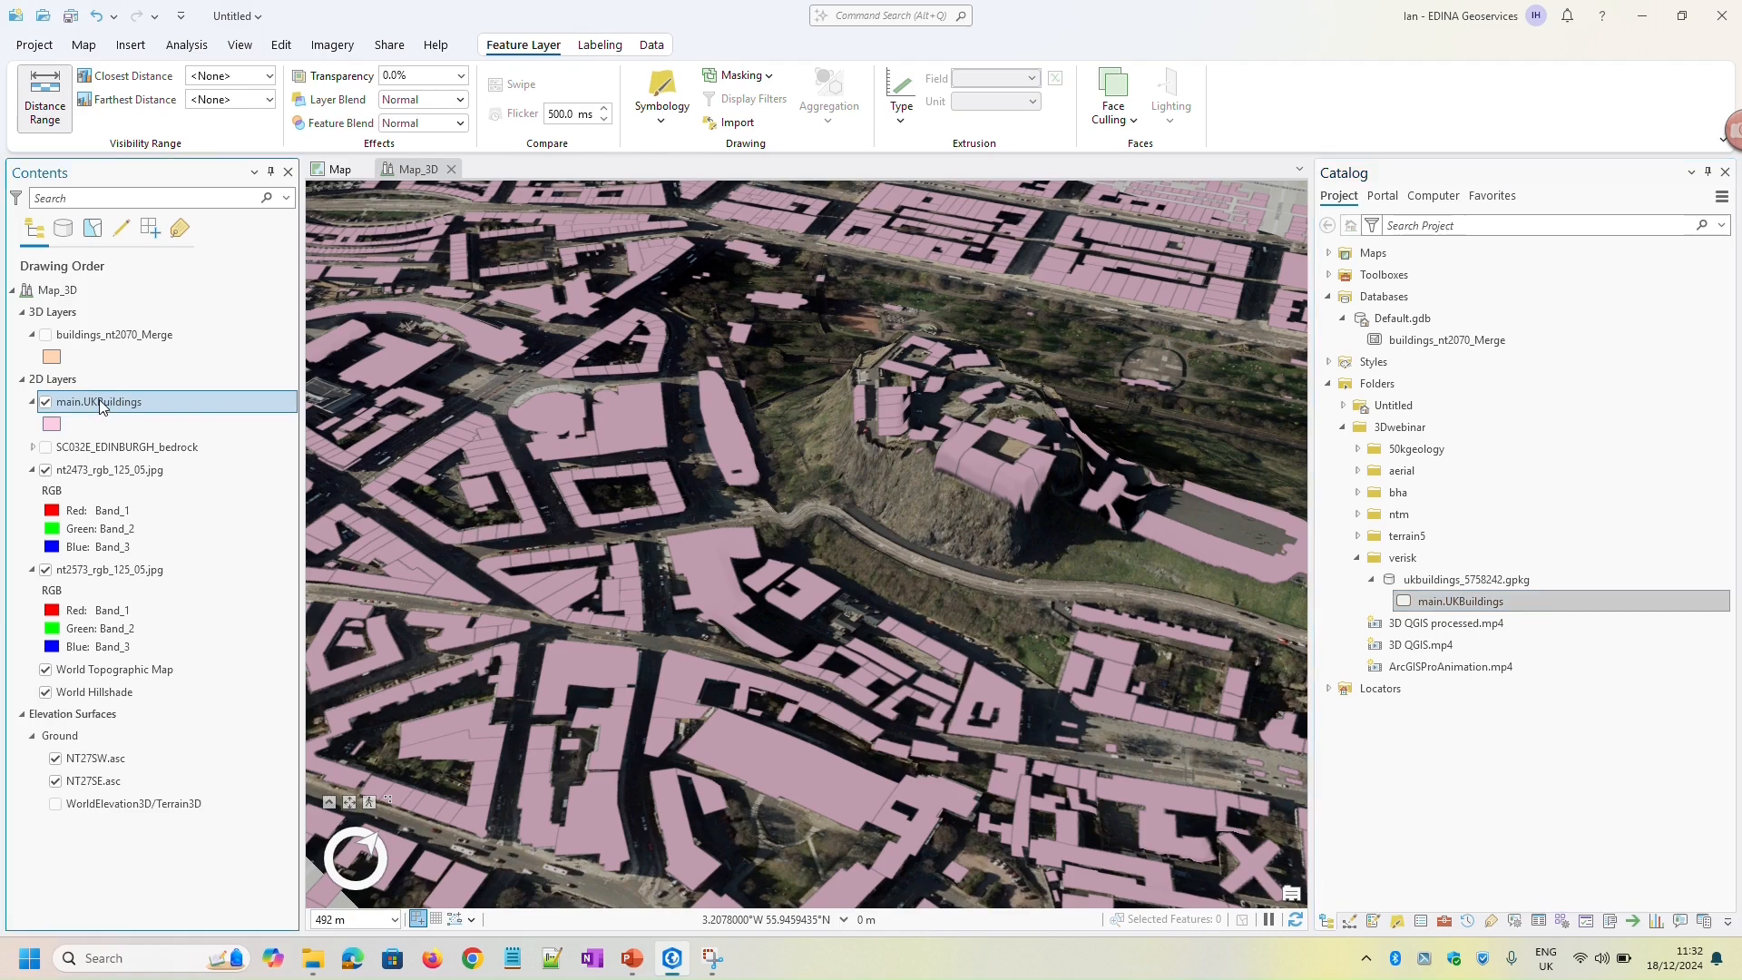
click(152, 450)
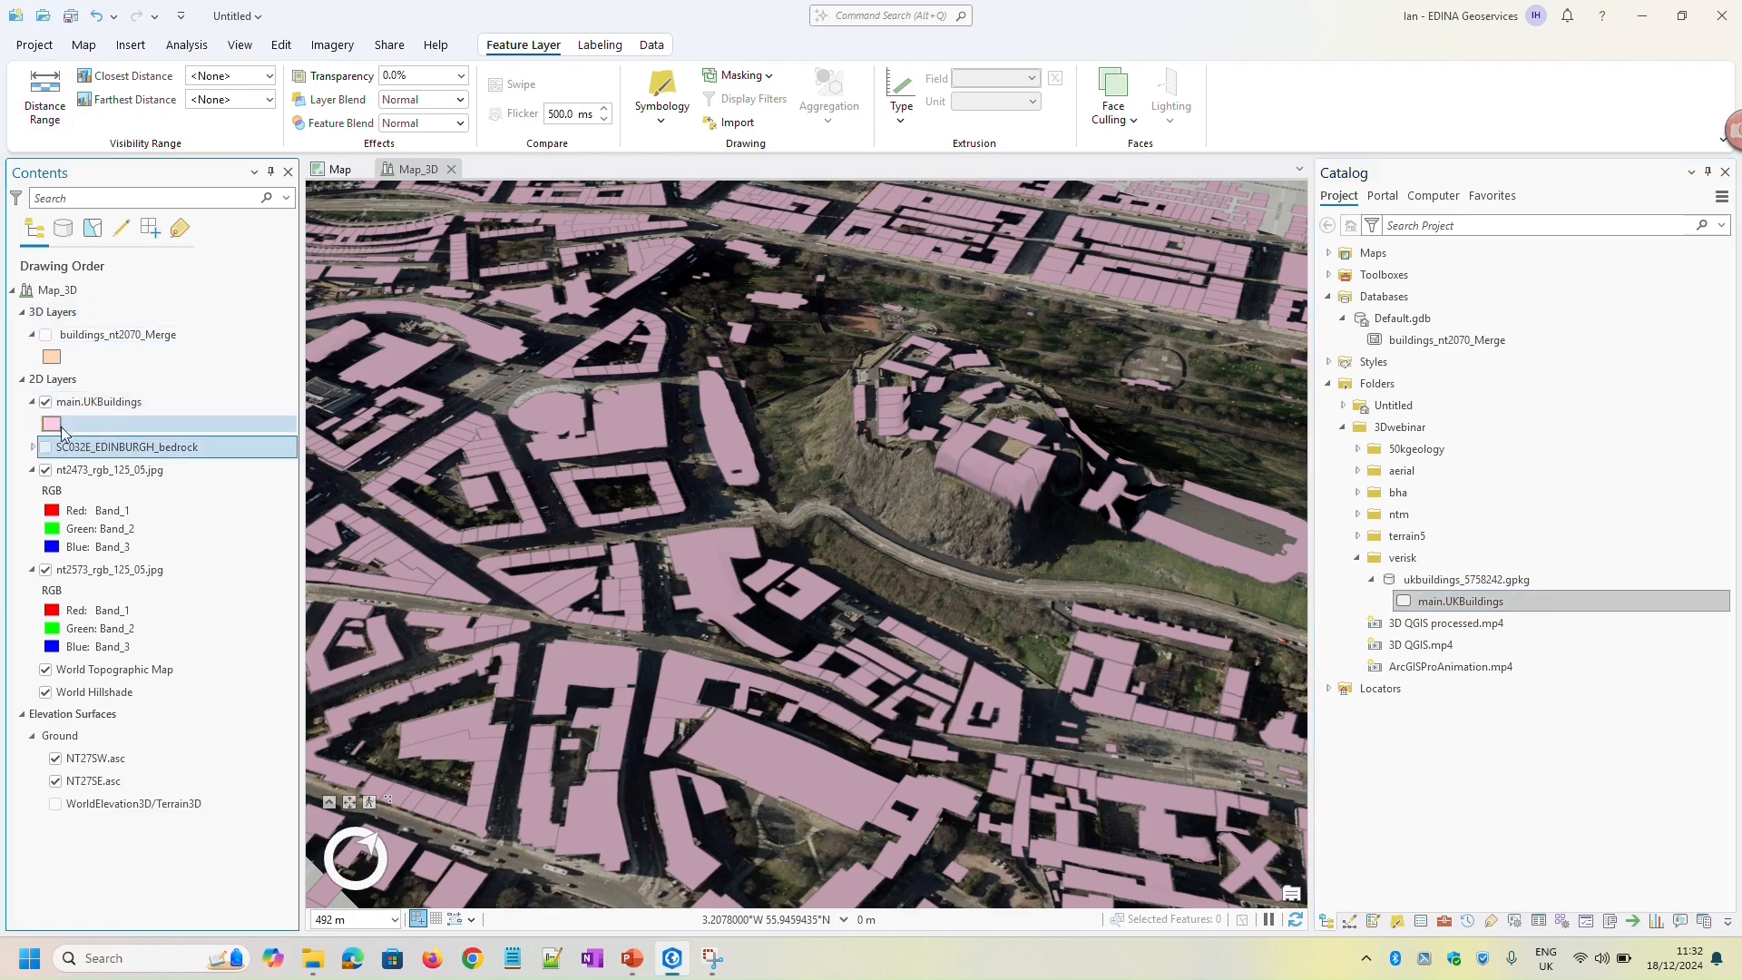
click(95, 403)
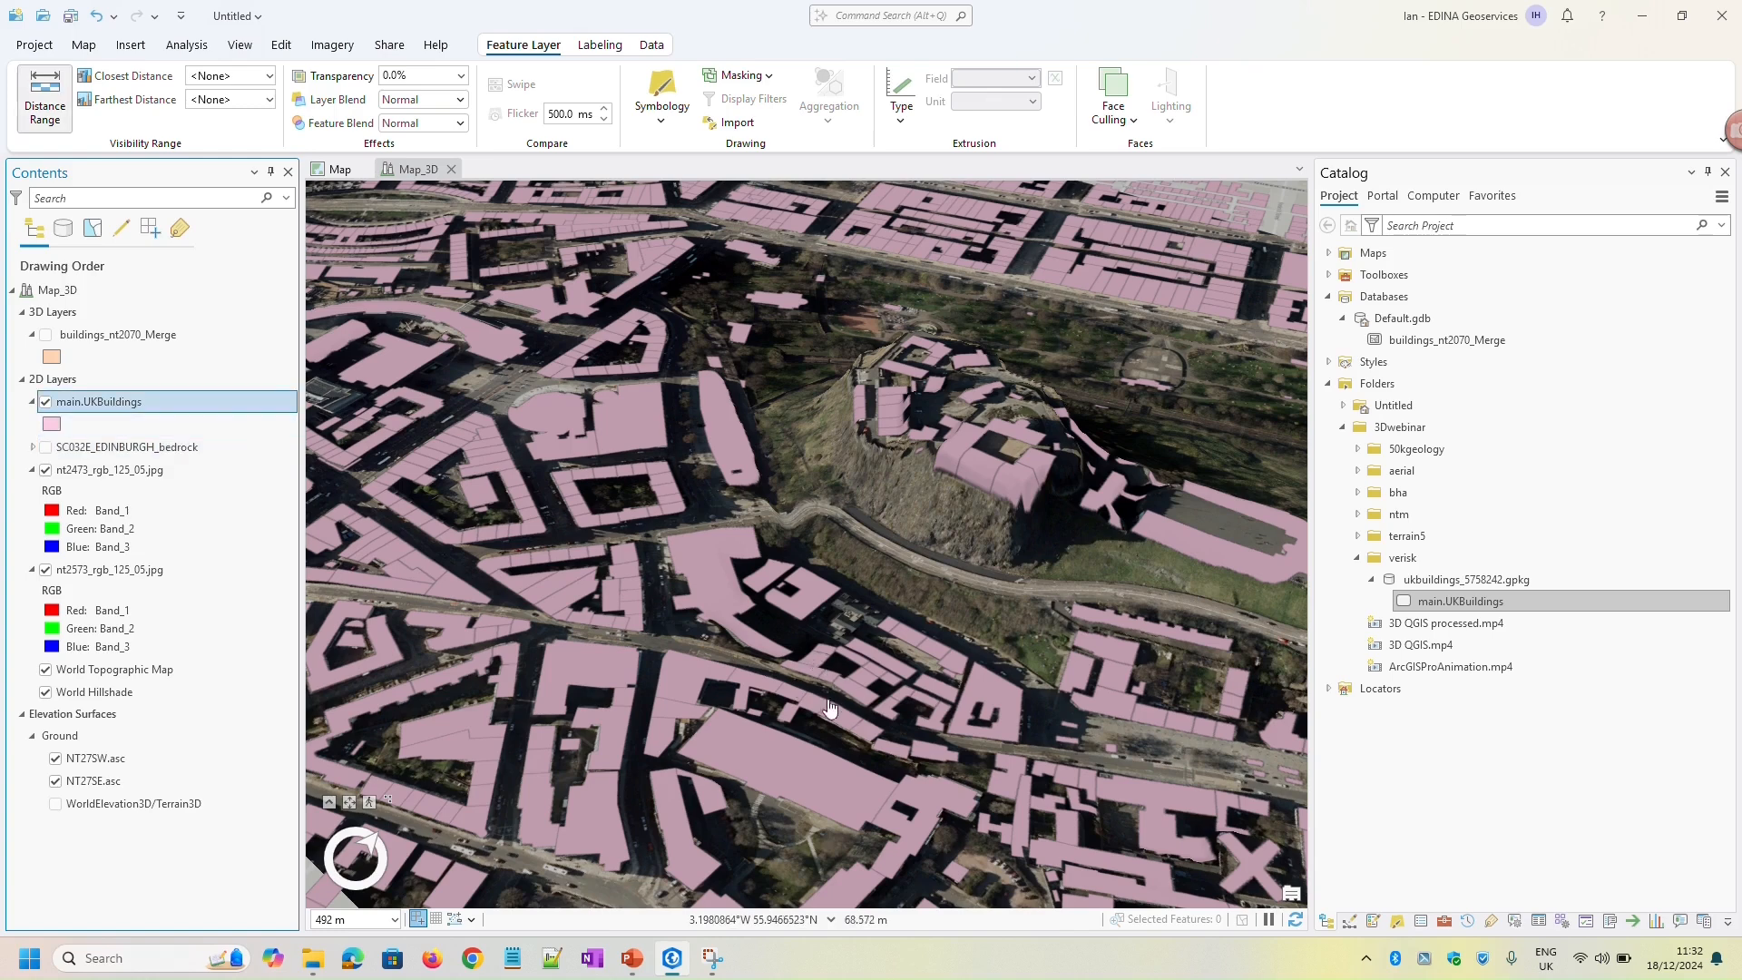
click(723, 594)
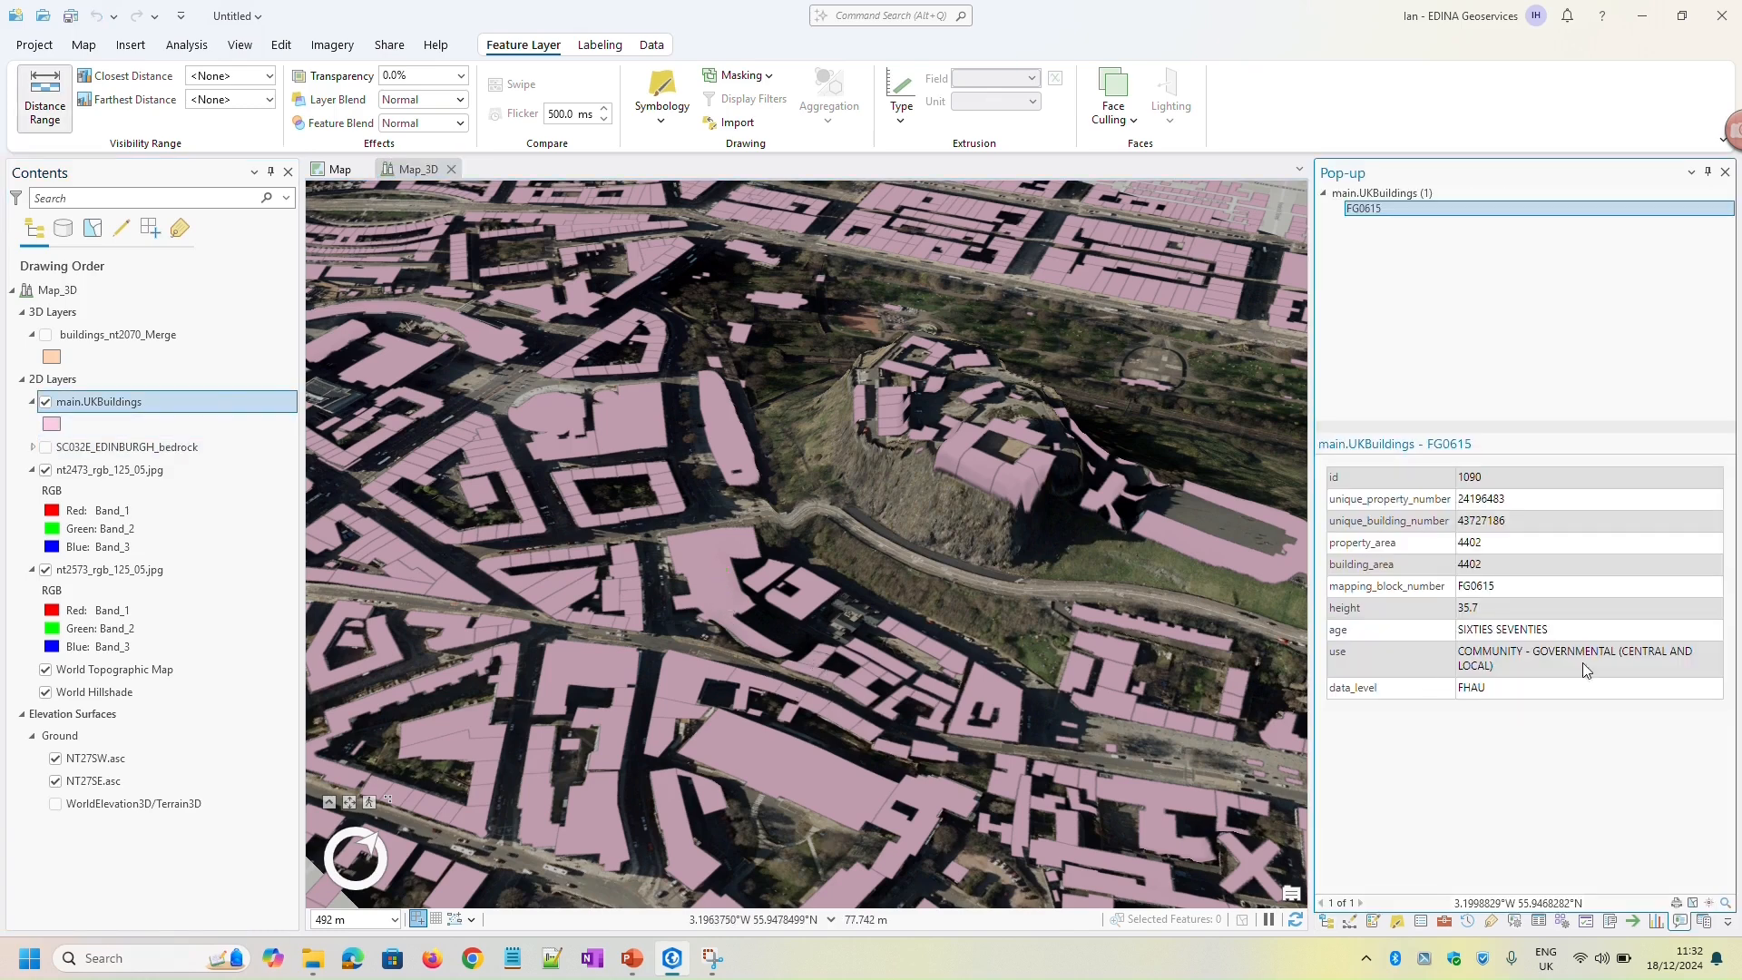
drag(1334, 633, 1561, 635)
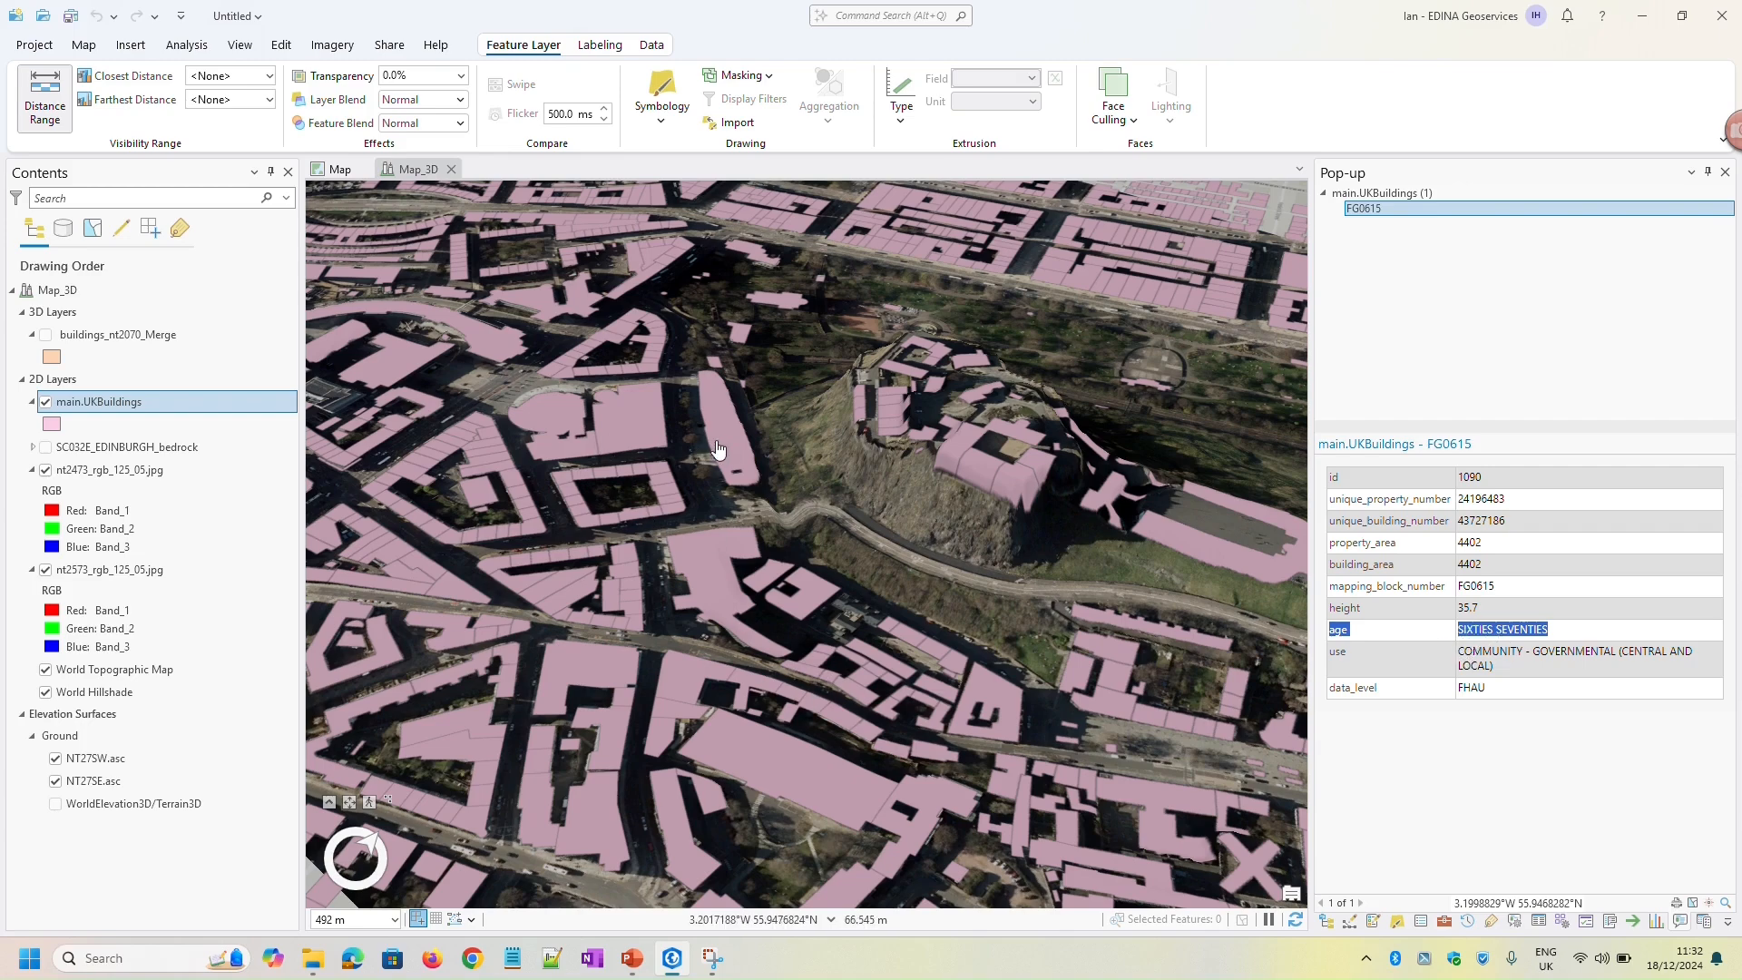
click(632, 431)
click(624, 395)
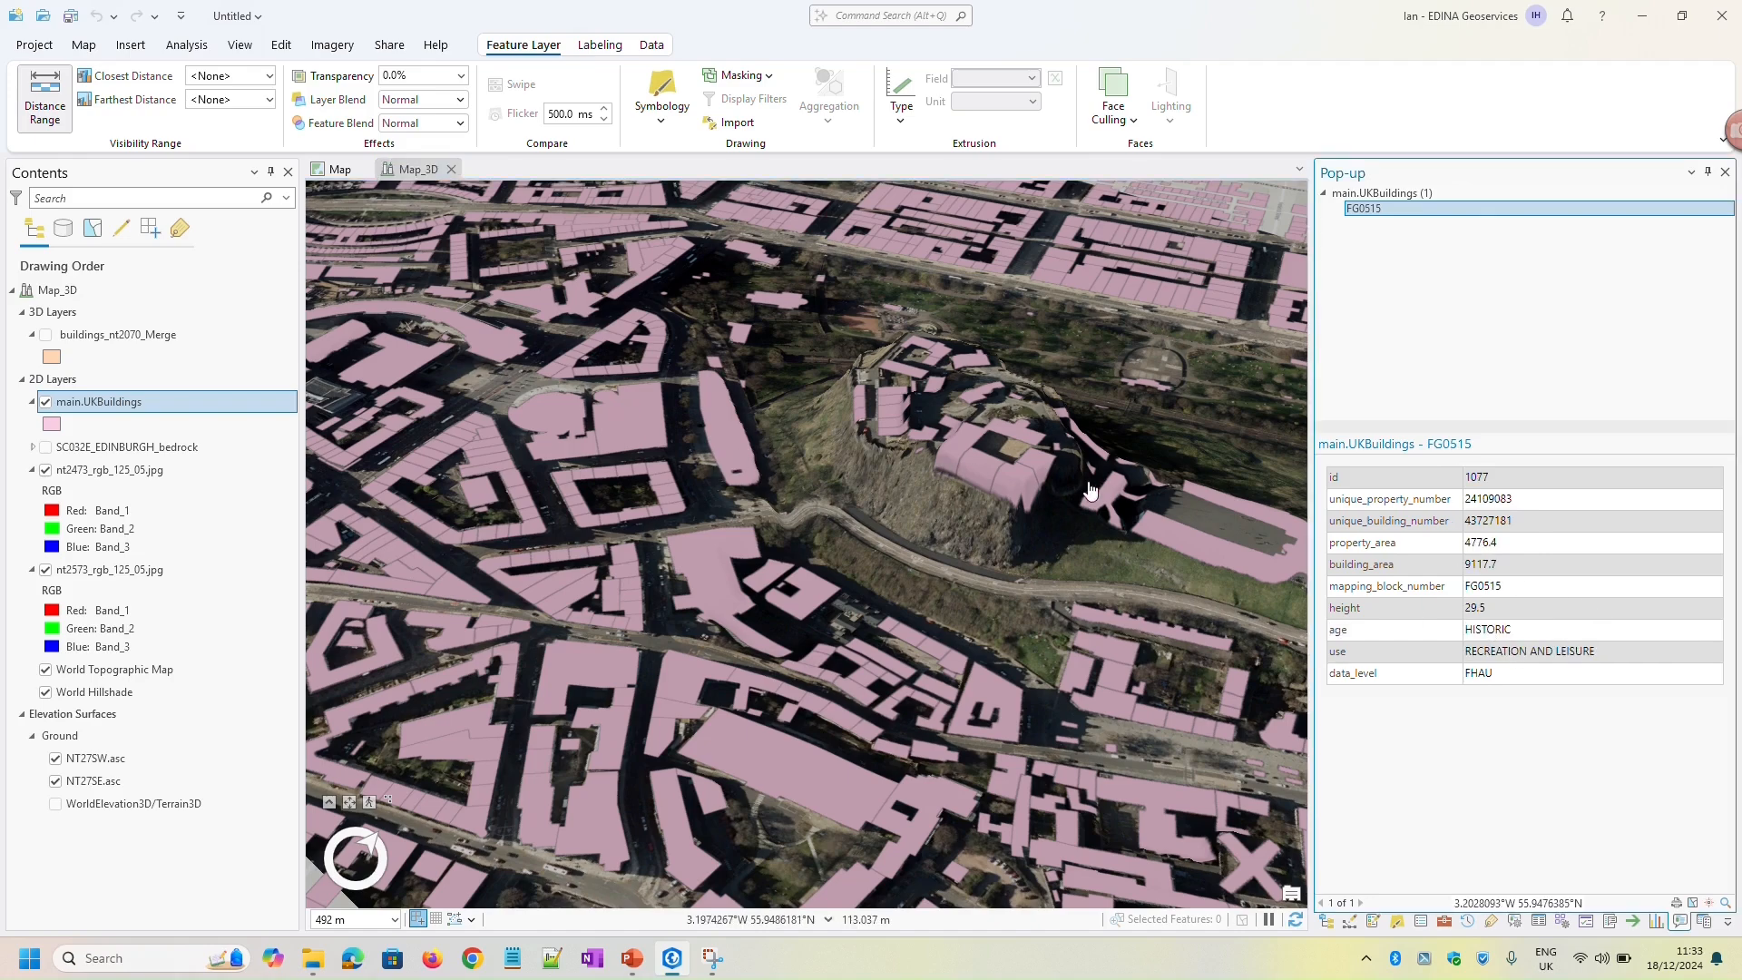
click(954, 460)
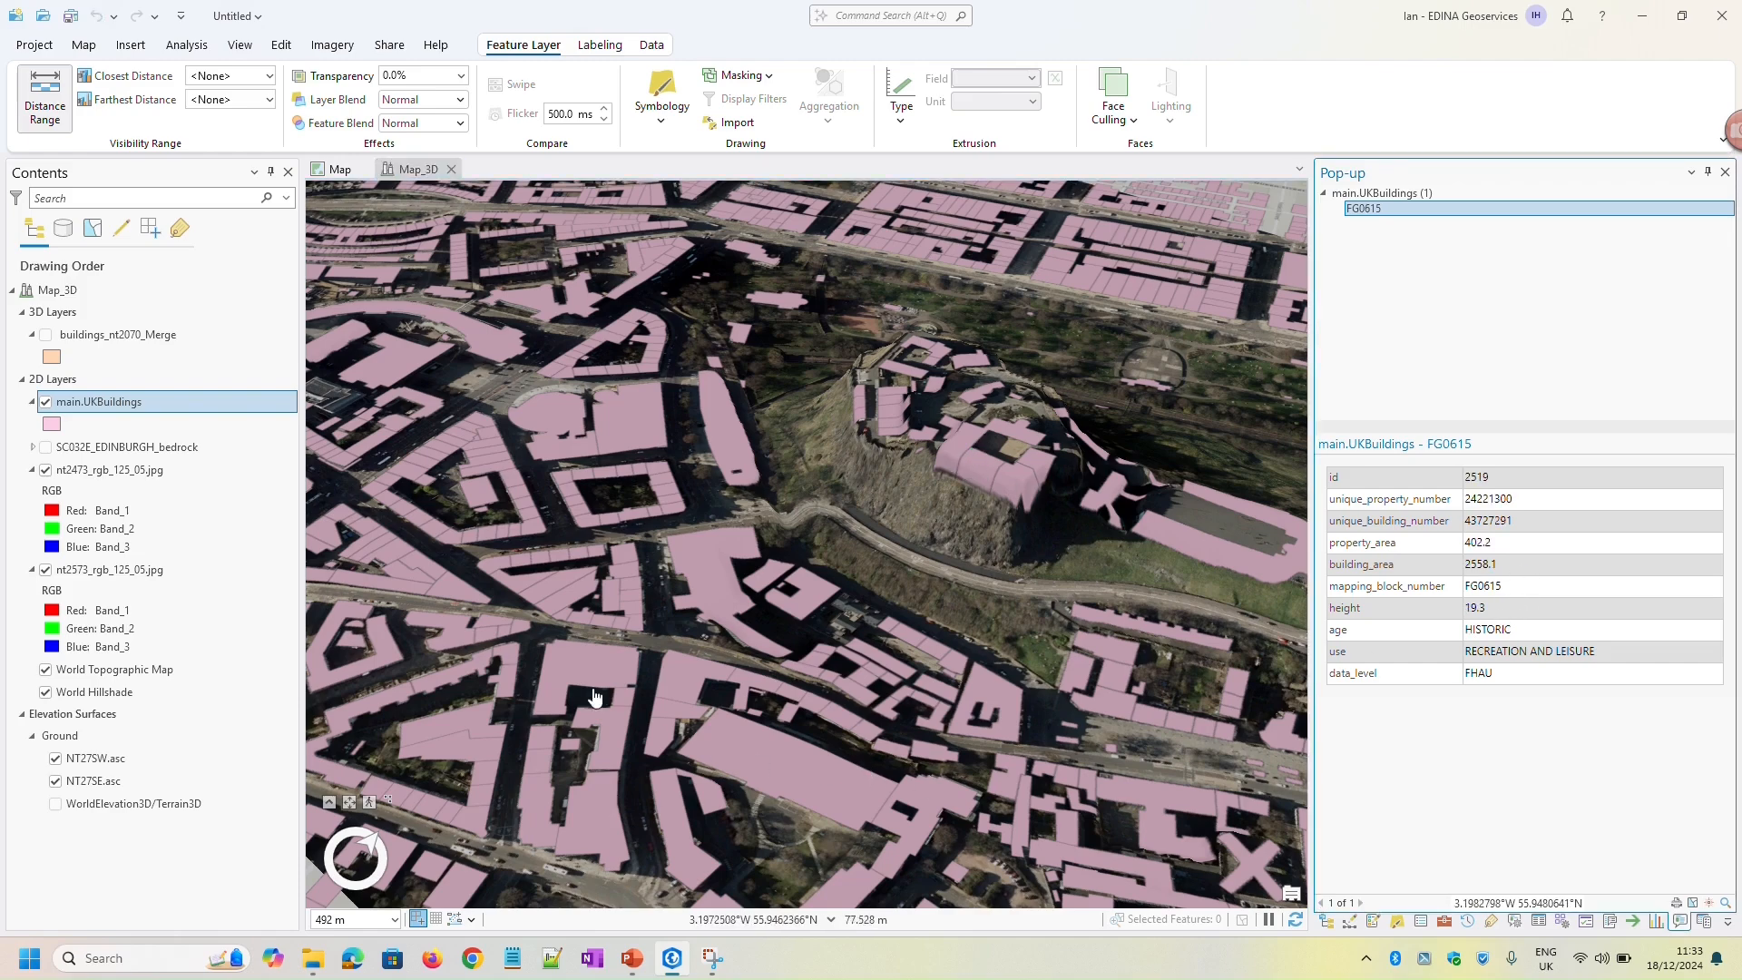
click(785, 772)
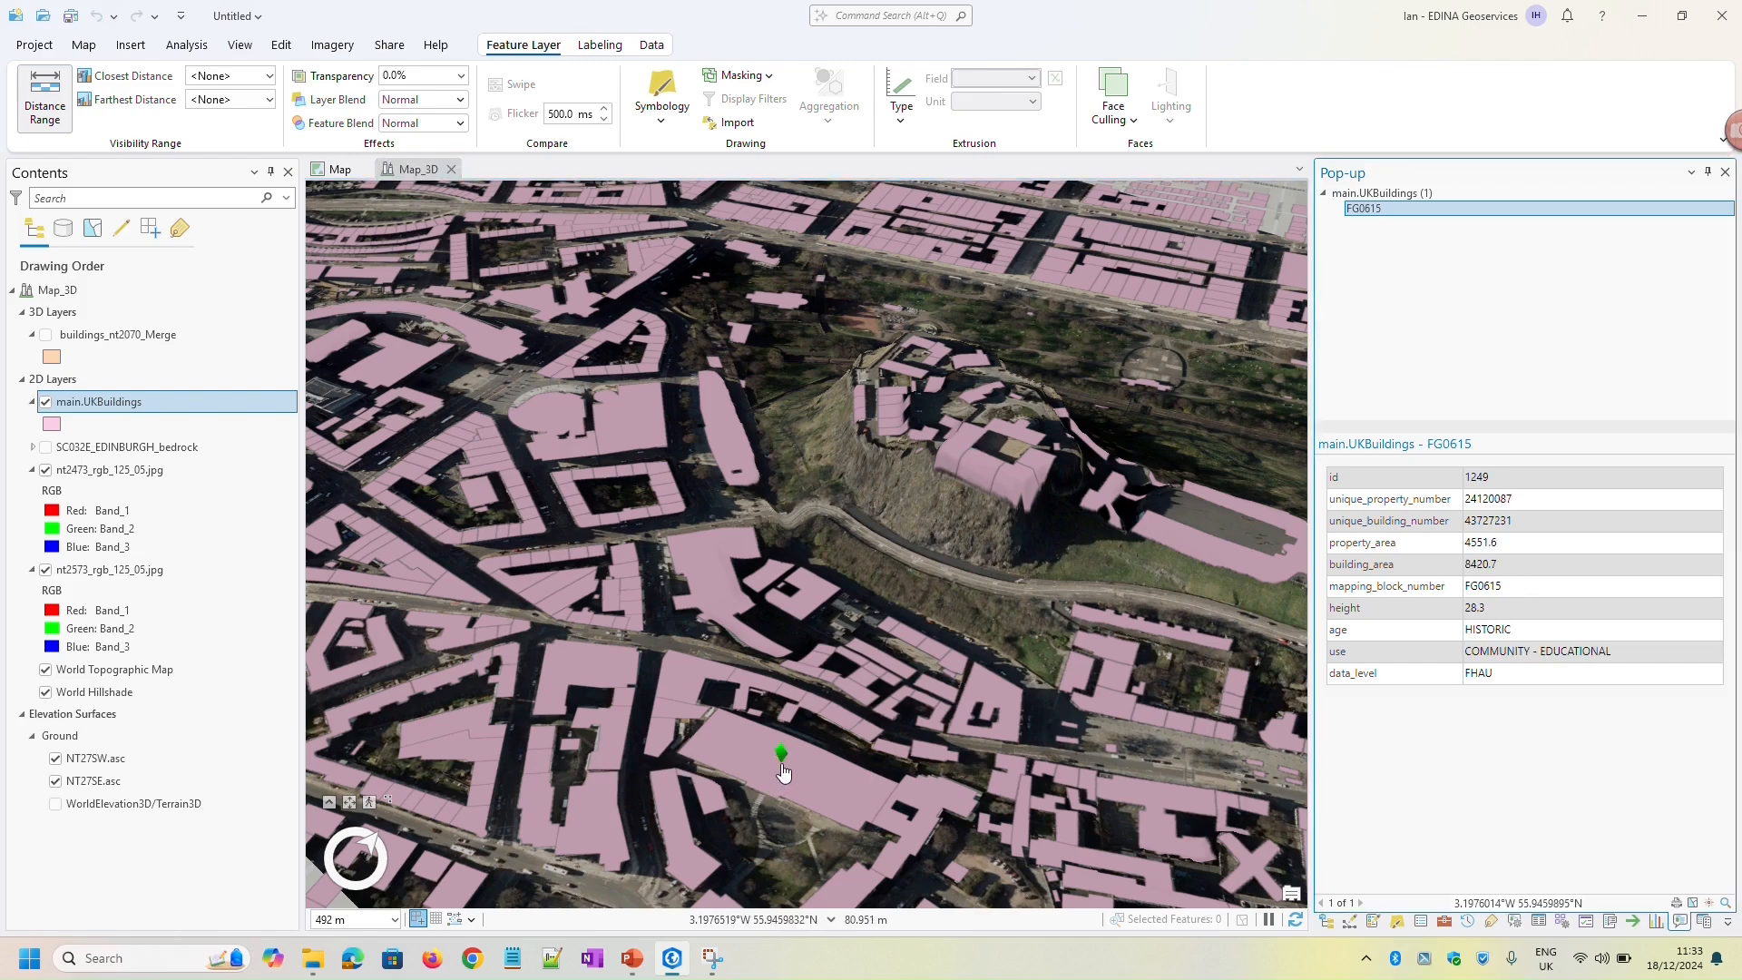
click(708, 579)
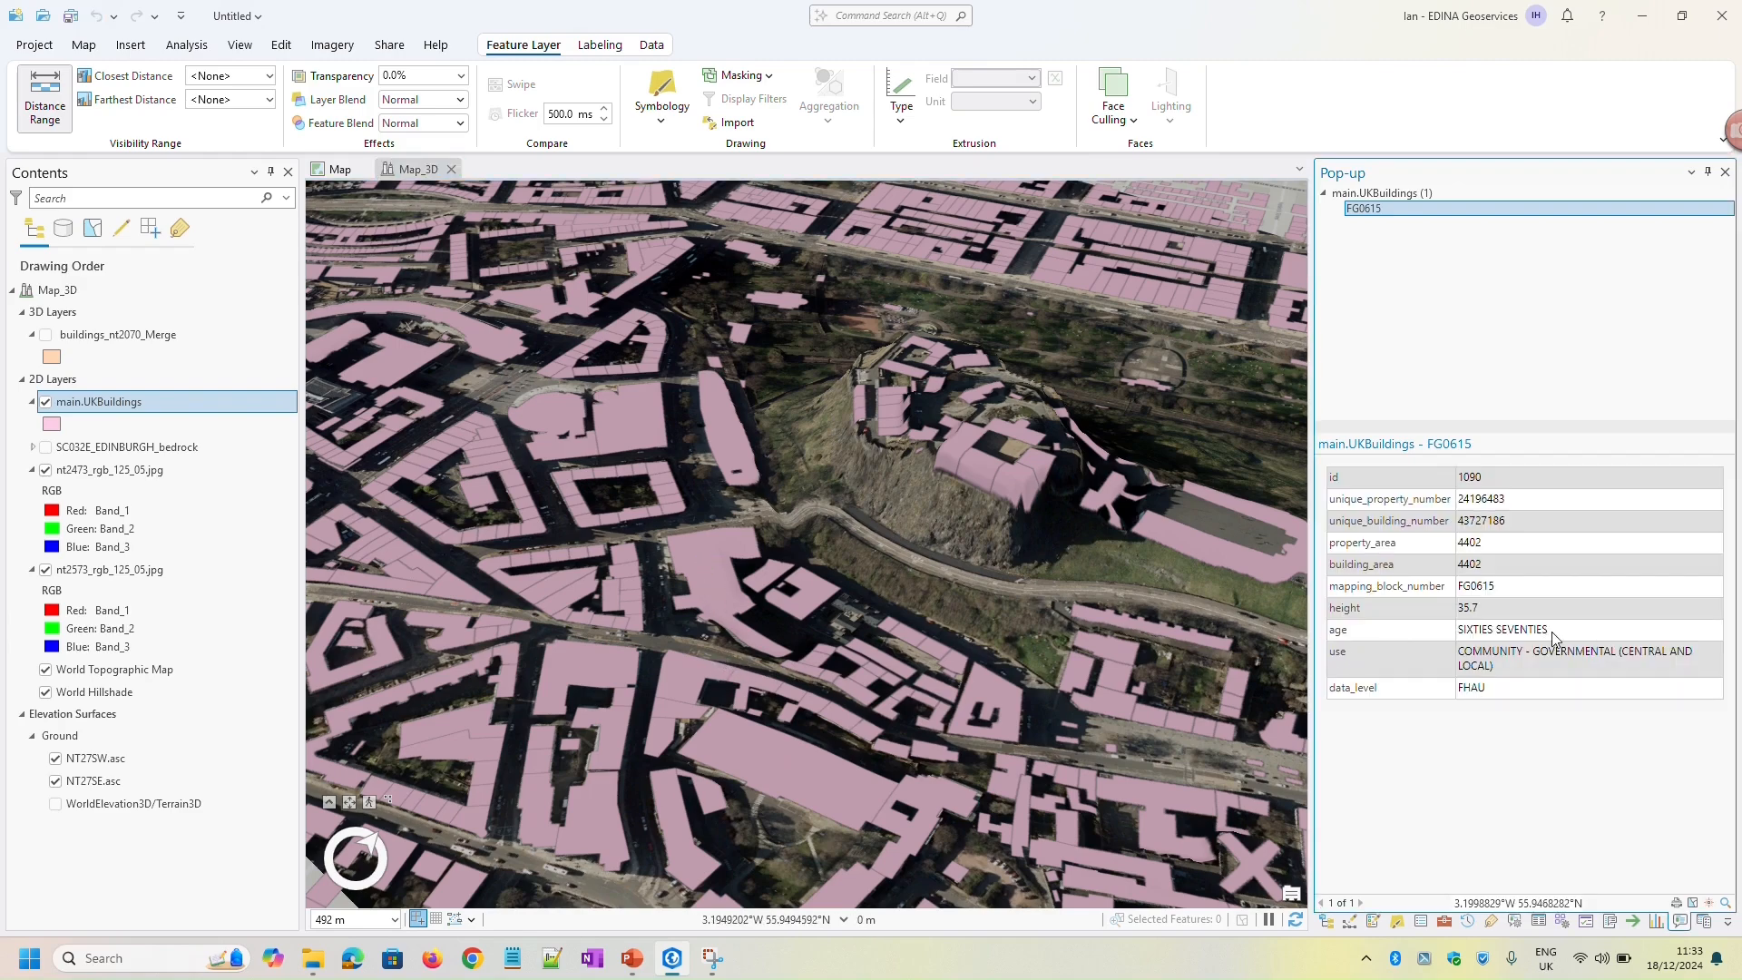
drag(1560, 633, 1429, 631)
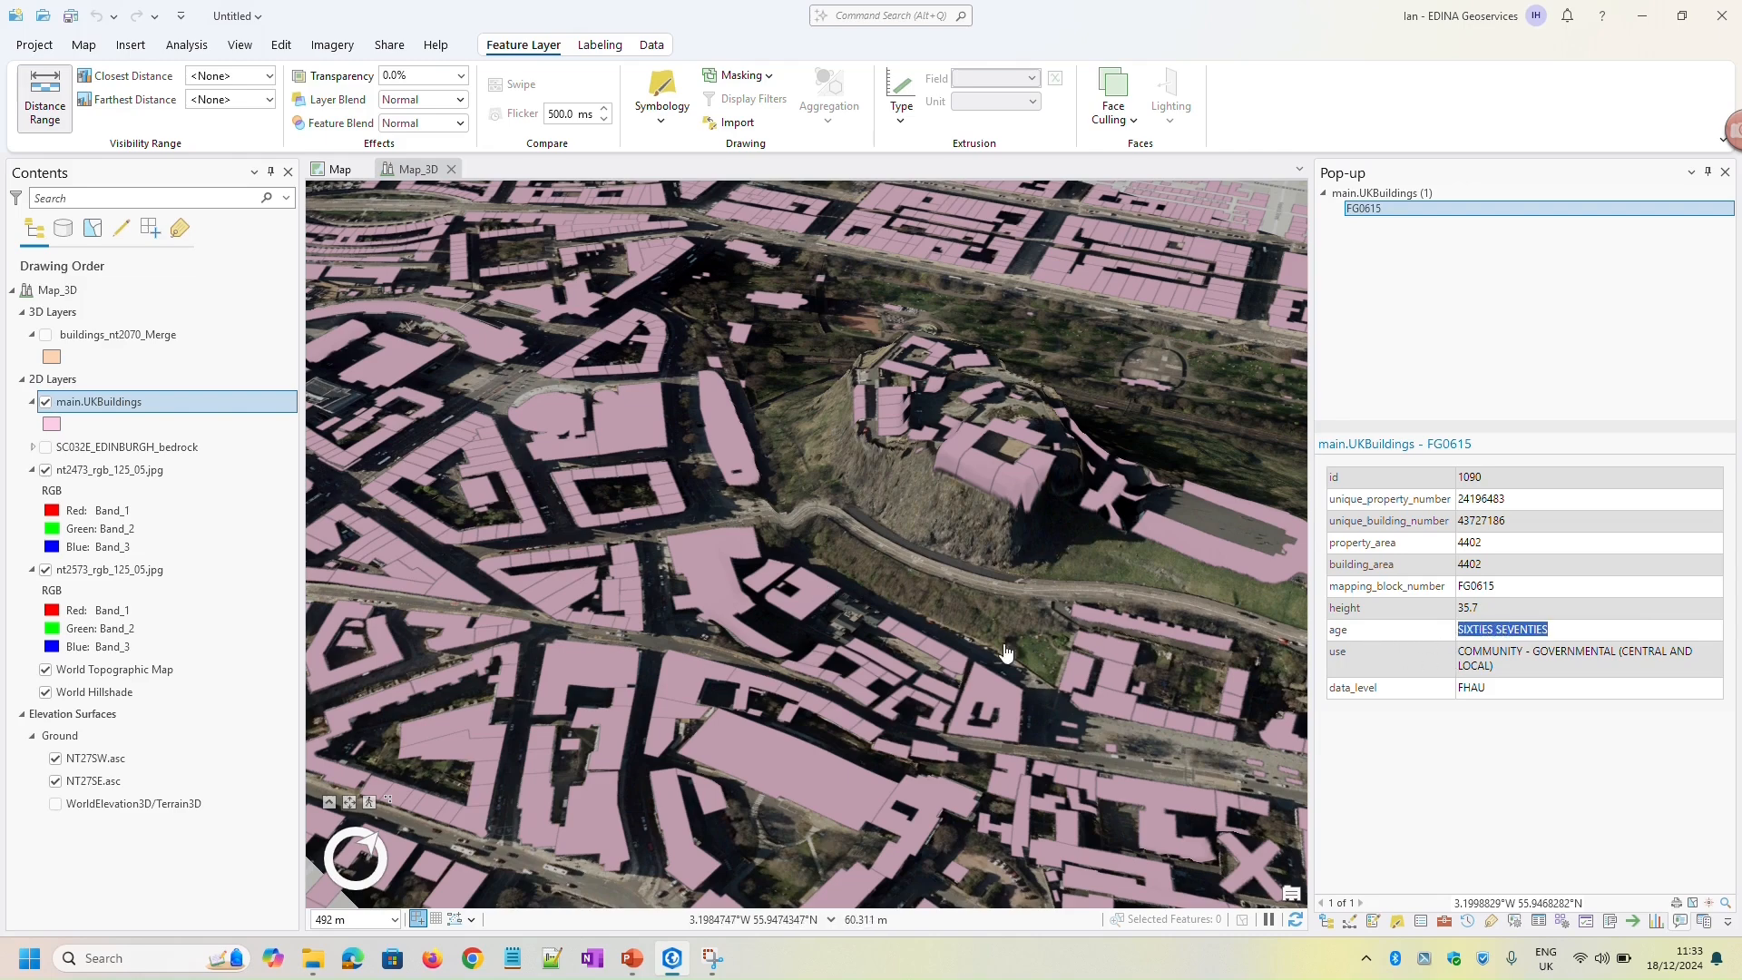
Symbolize the main.UKBuildings layer with Unique Values based on the age field
click(1397, 922)
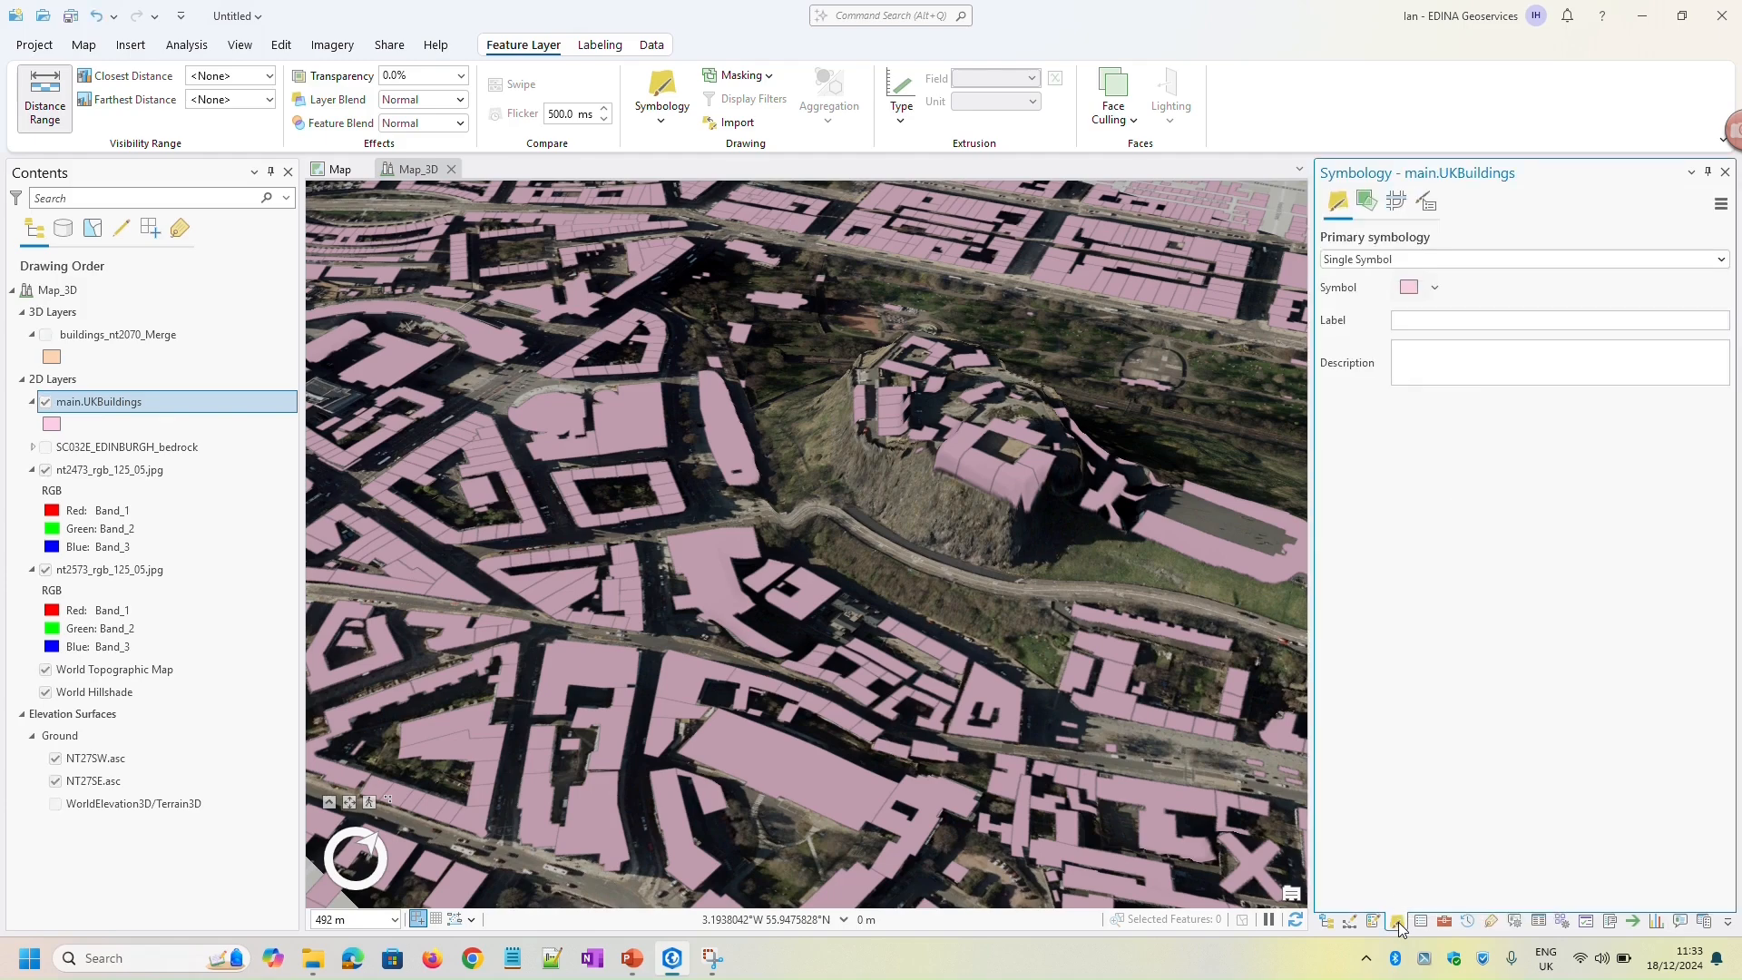
click(1428, 259)
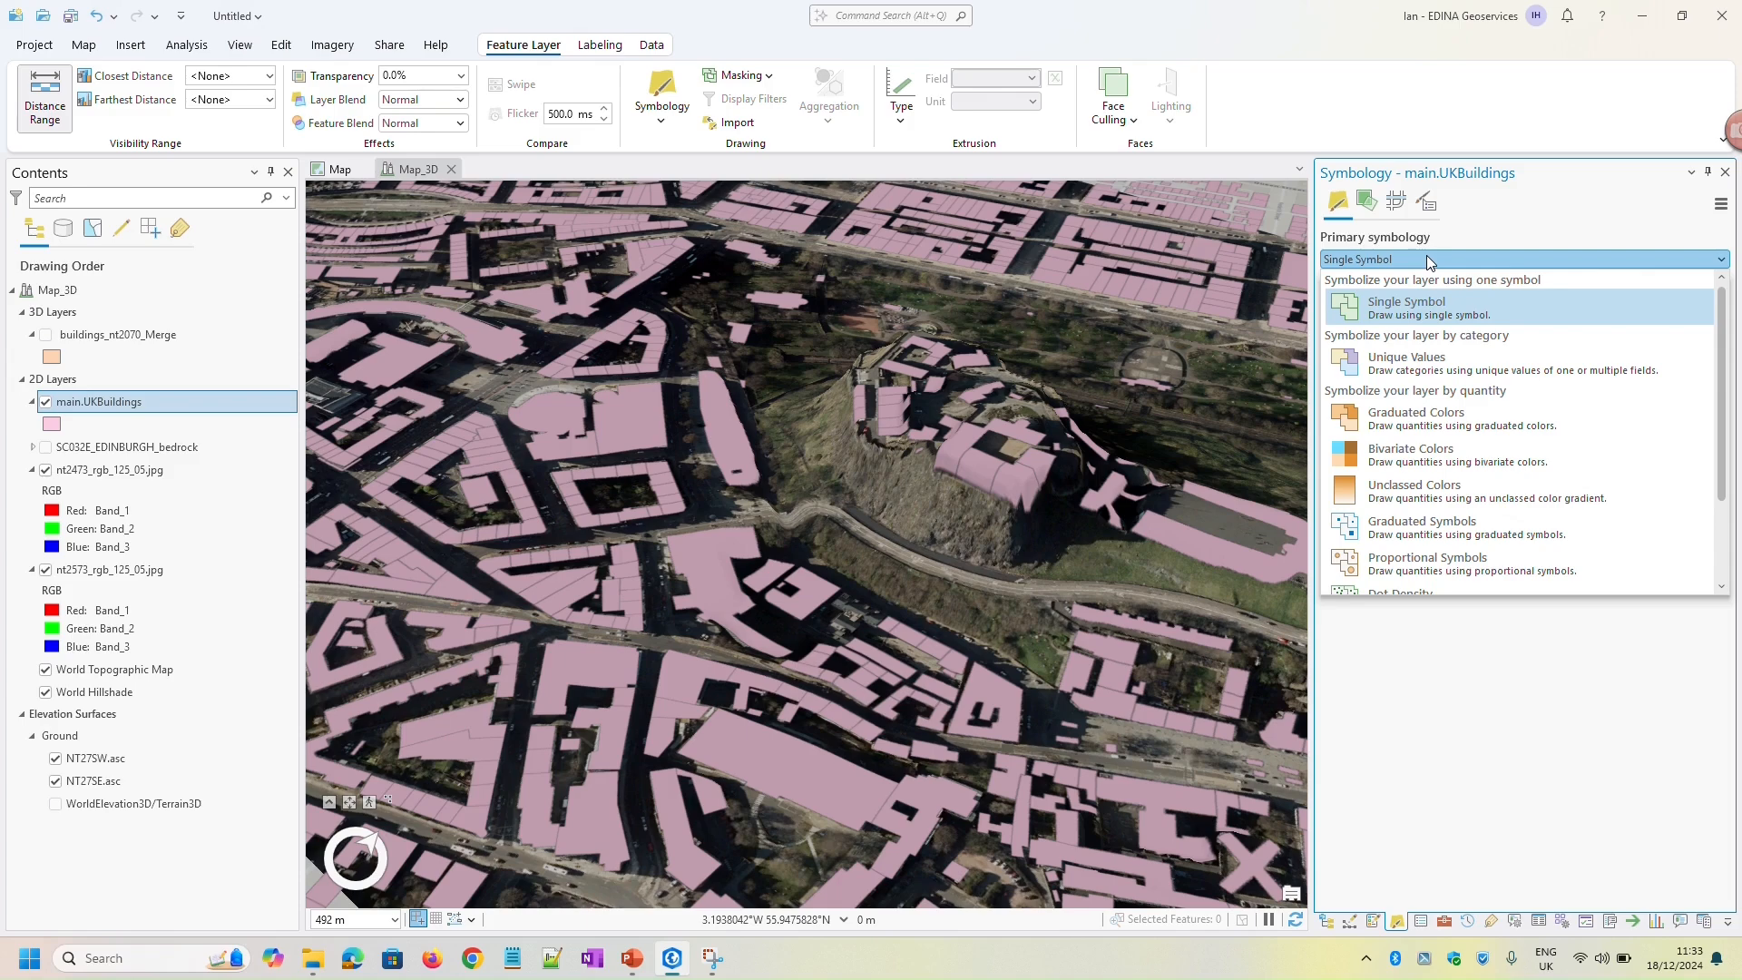
click(1435, 365)
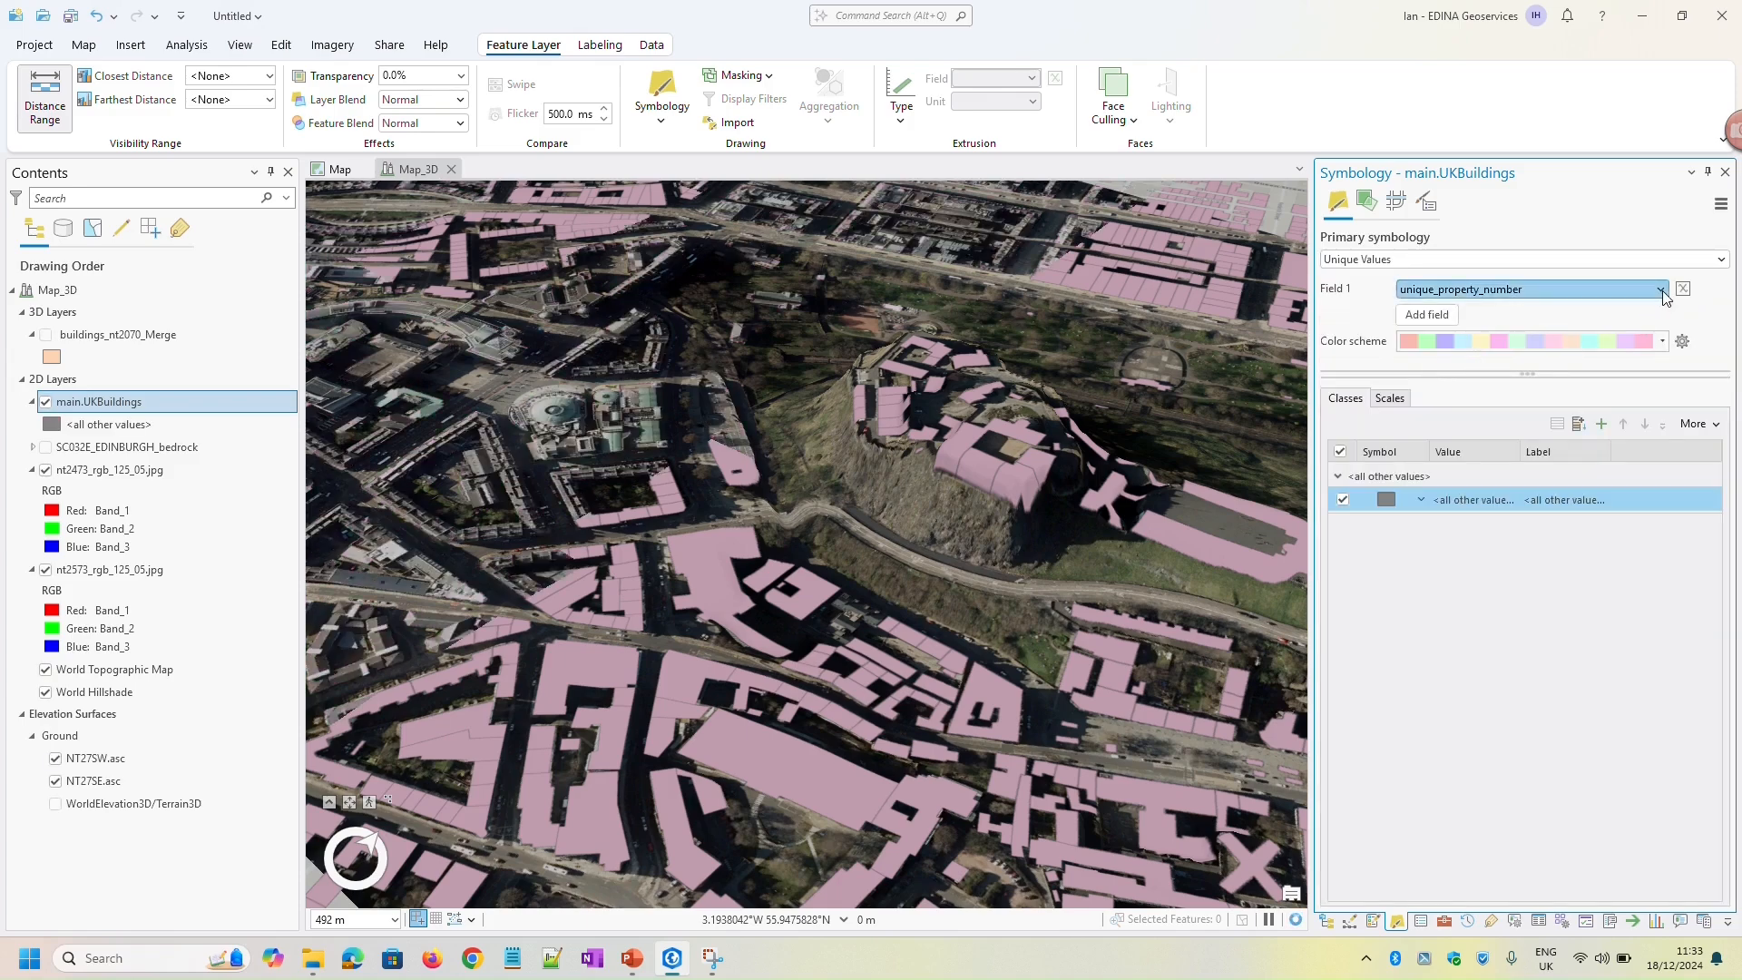
click(1663, 290)
click(1414, 413)
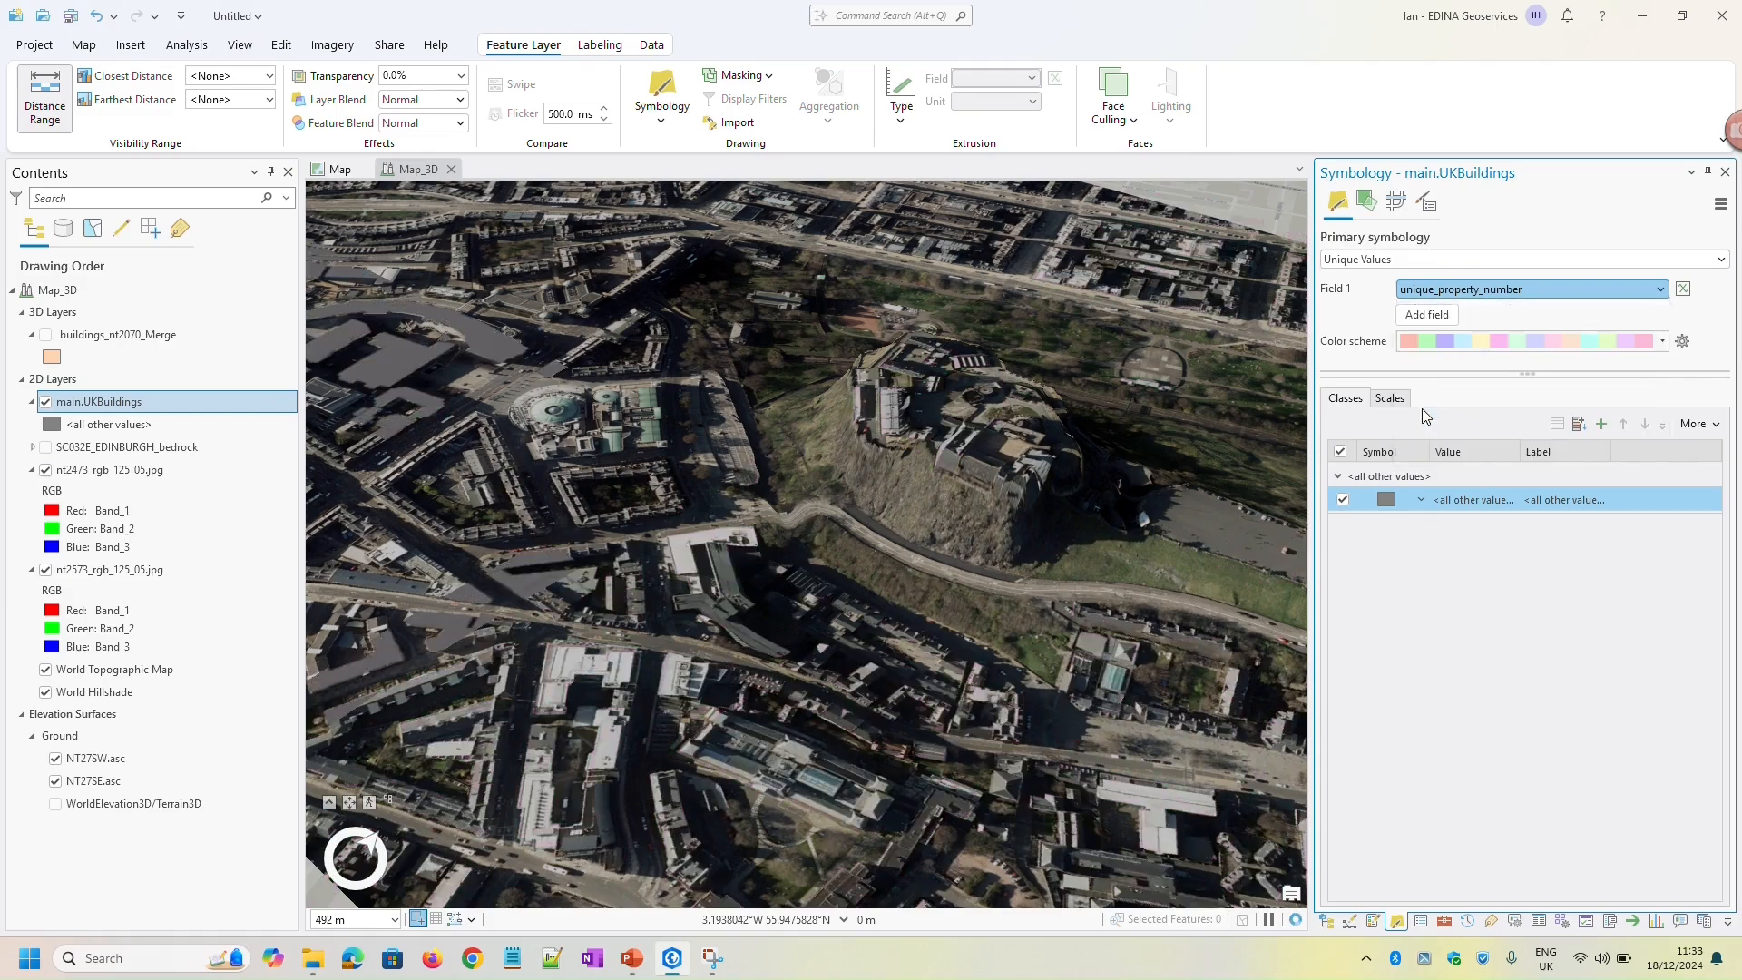
Show all available color schemes and apply the blue-yellow-red diverging ramp to the main.UKBuildings age classes
click(1663, 342)
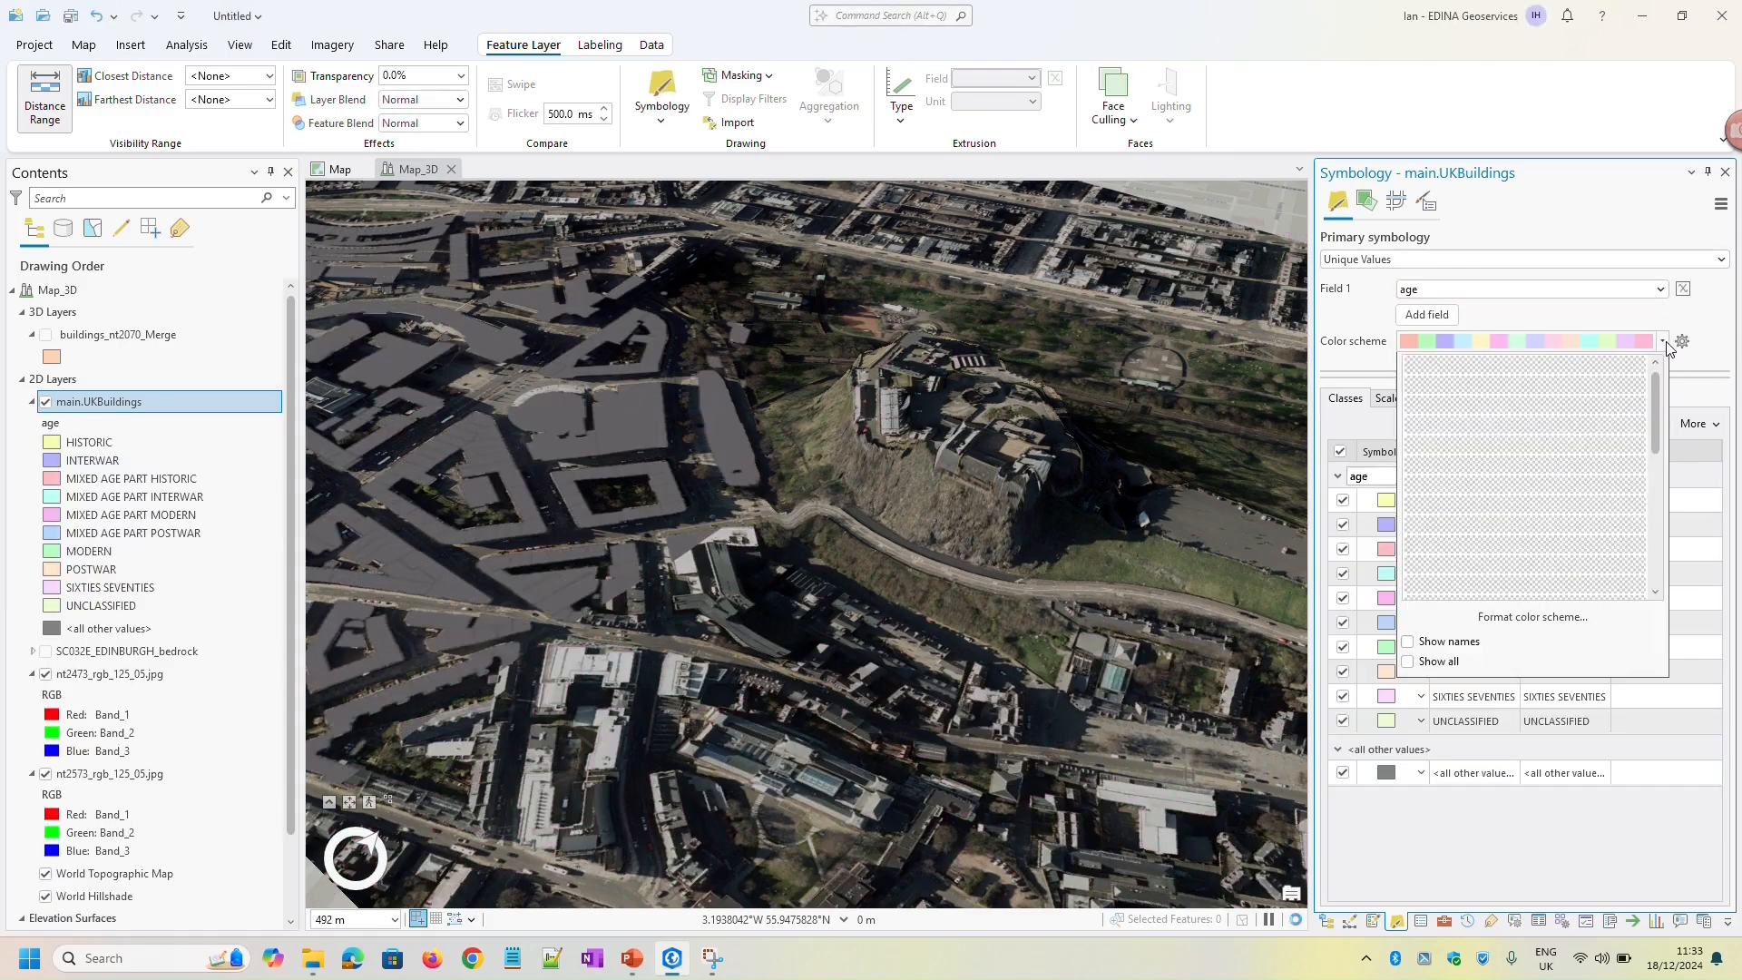
scroll(1611, 488, down, 2)
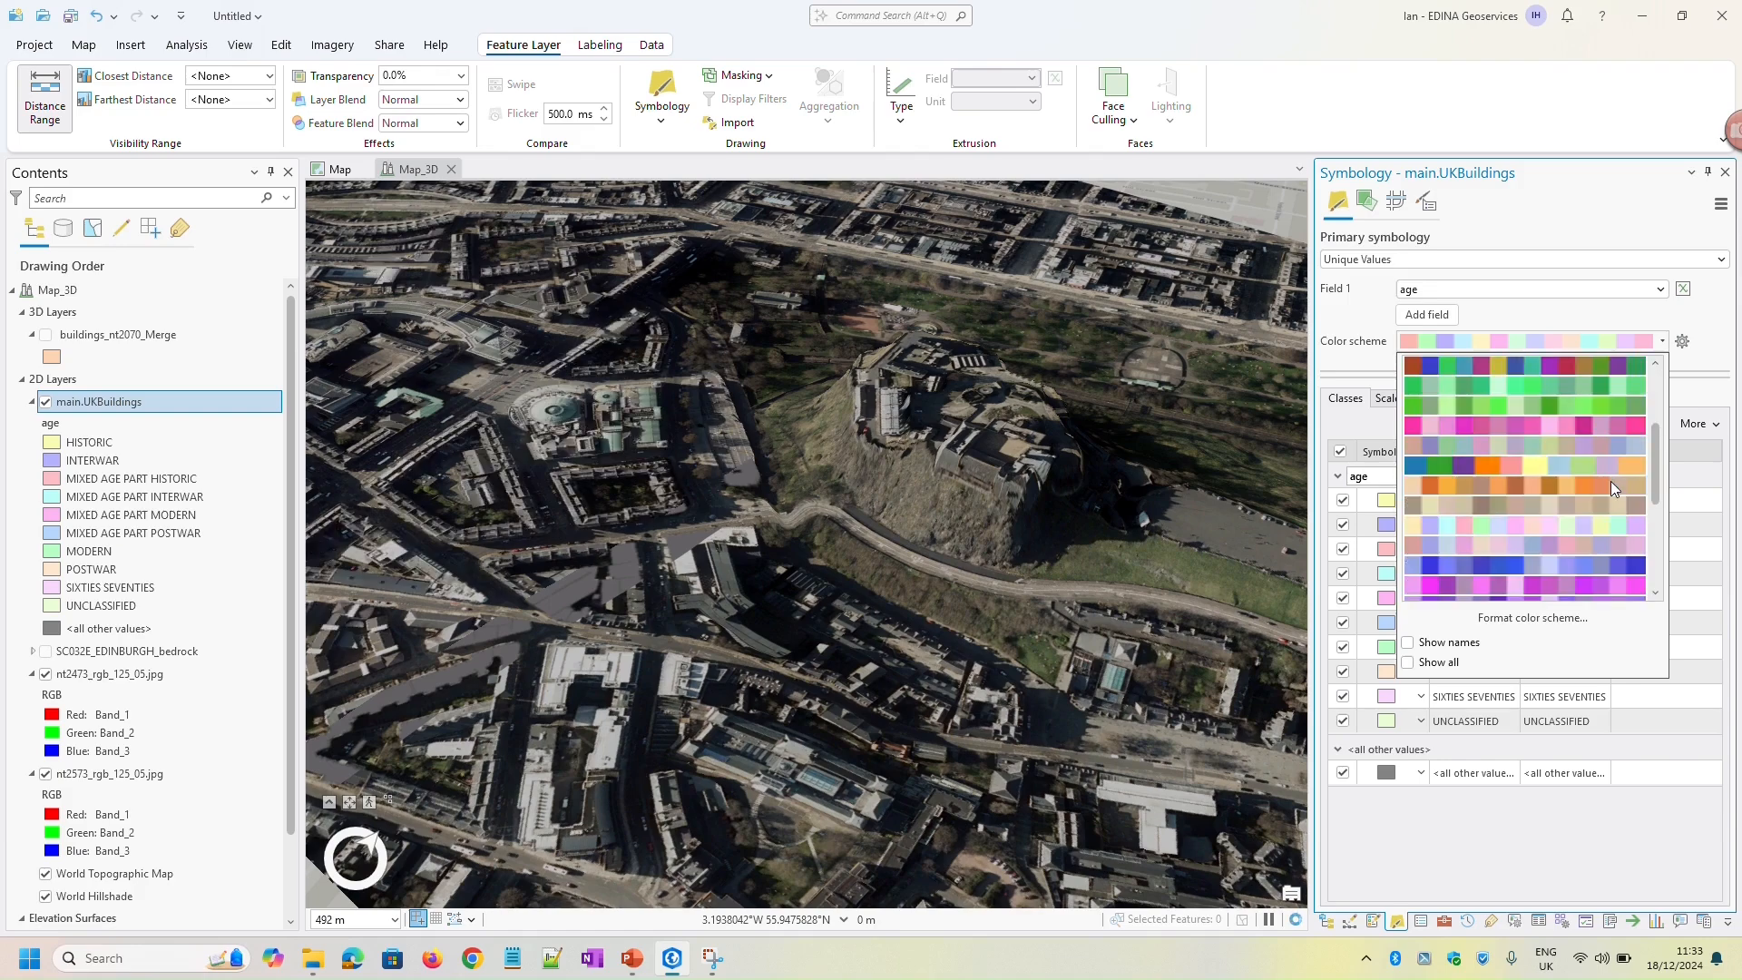
click(1436, 662)
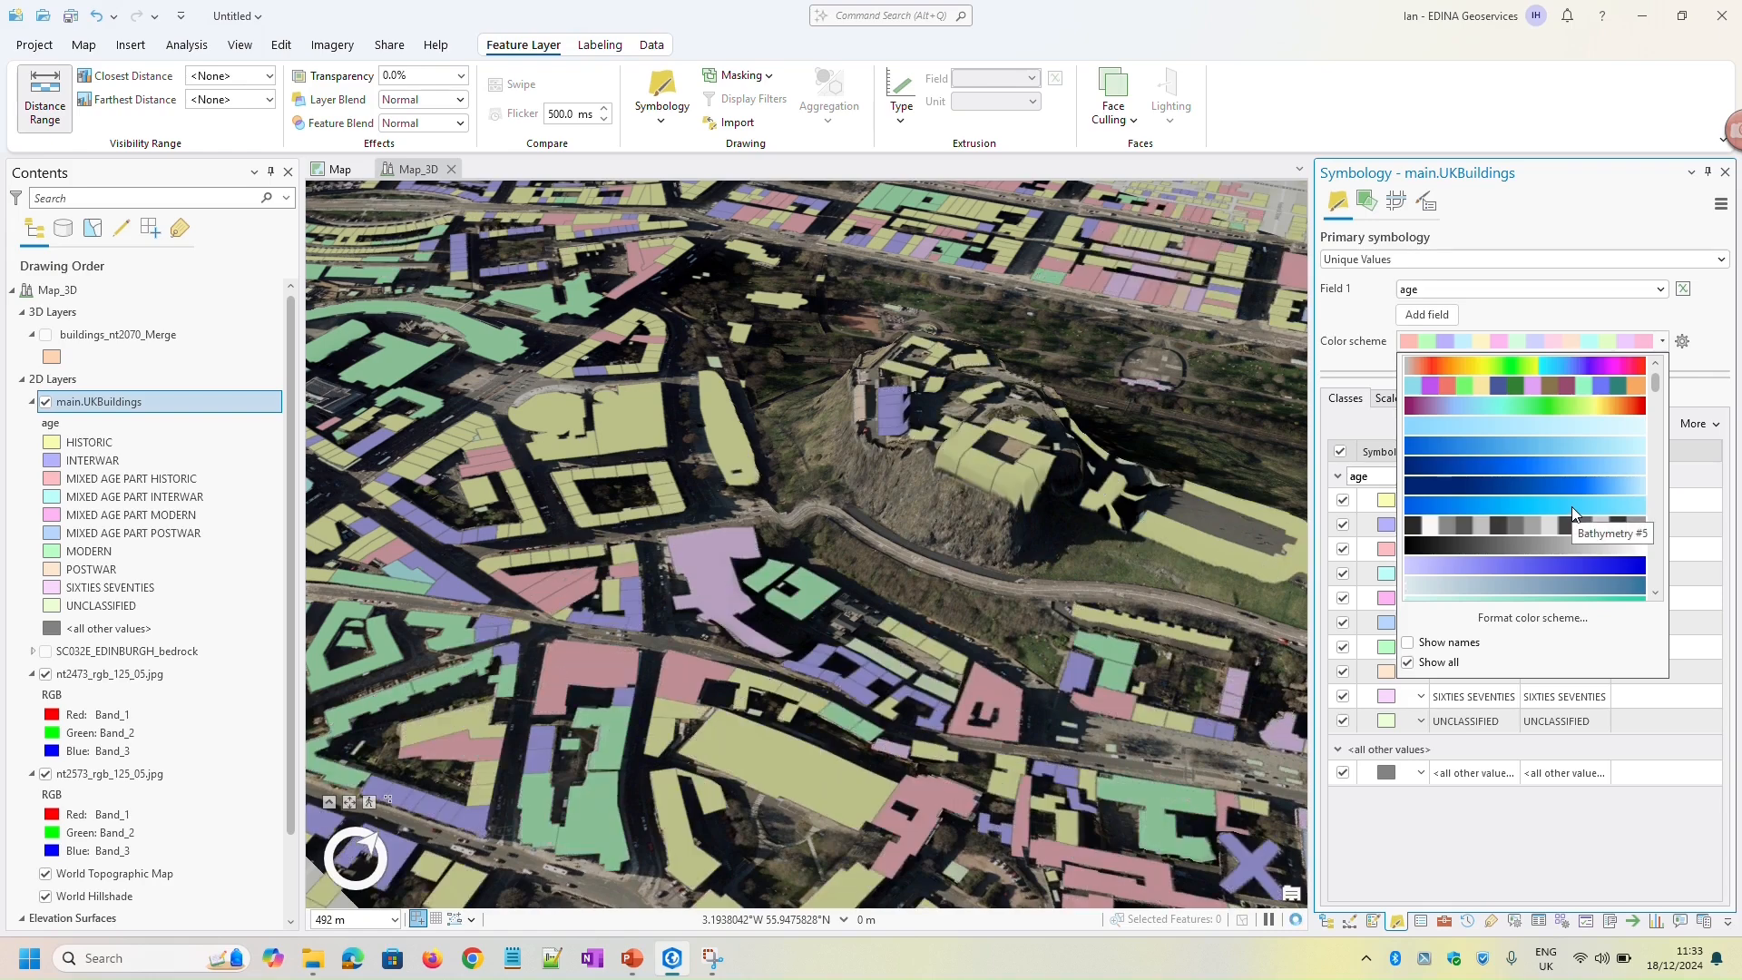
scroll(1571, 506, down, 2)
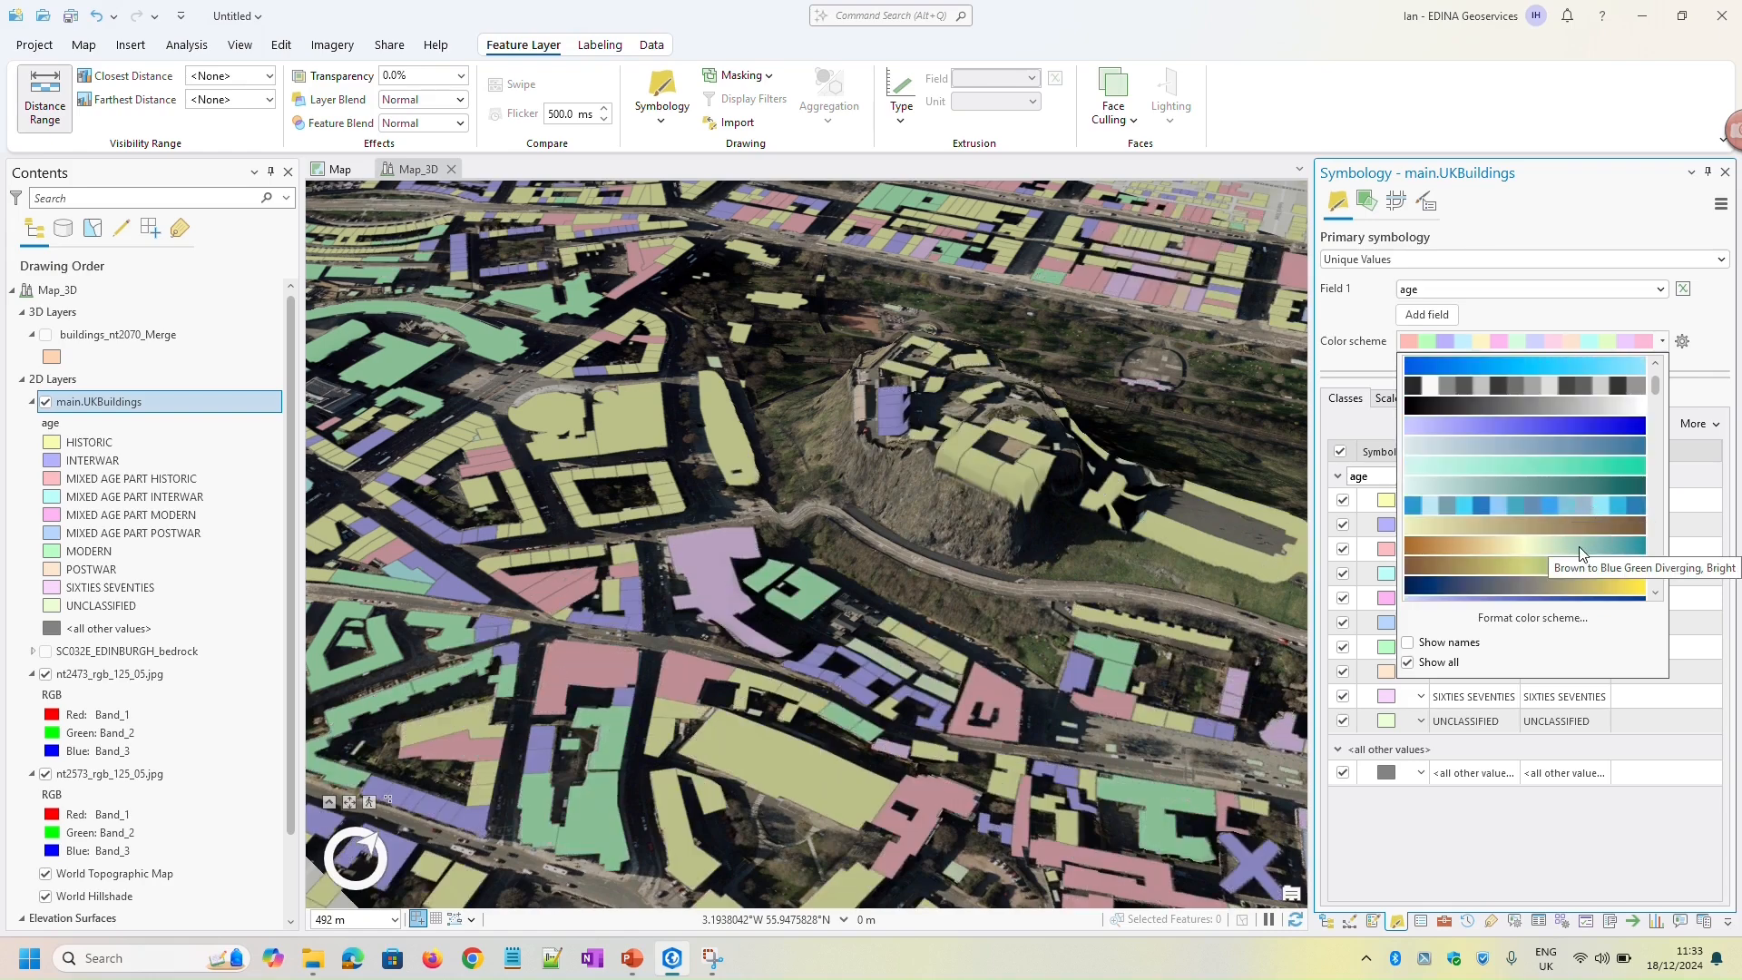
scroll(1577, 546, down, 2)
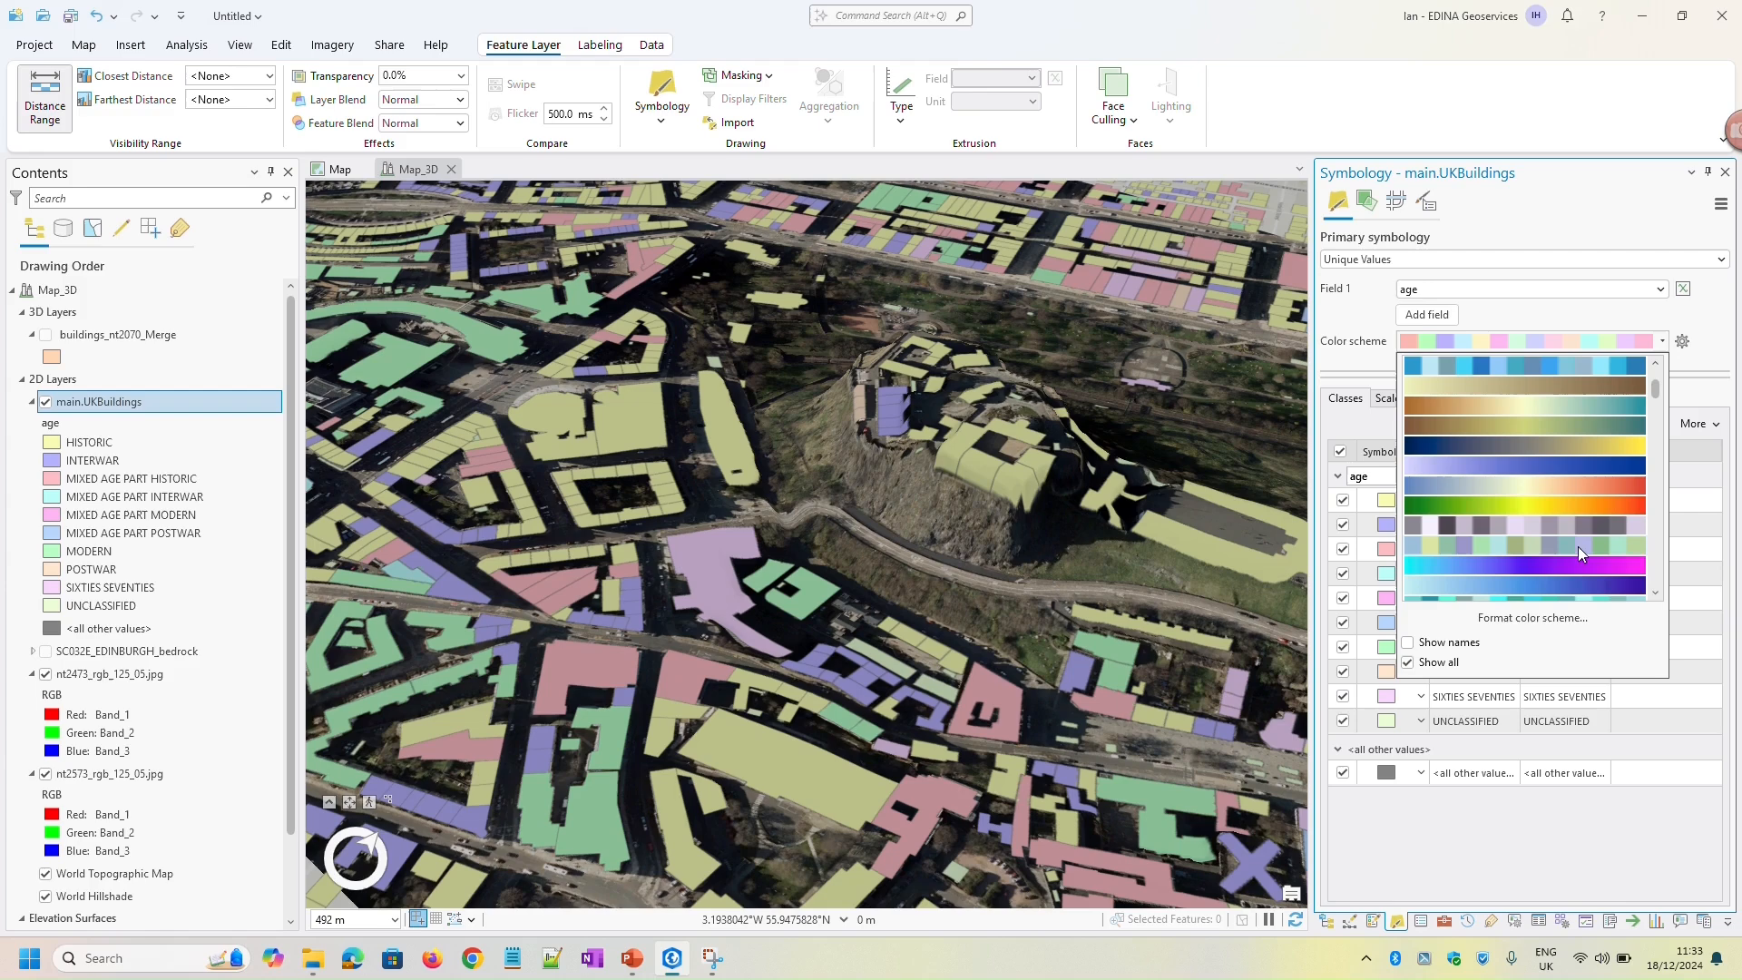
click(1563, 495)
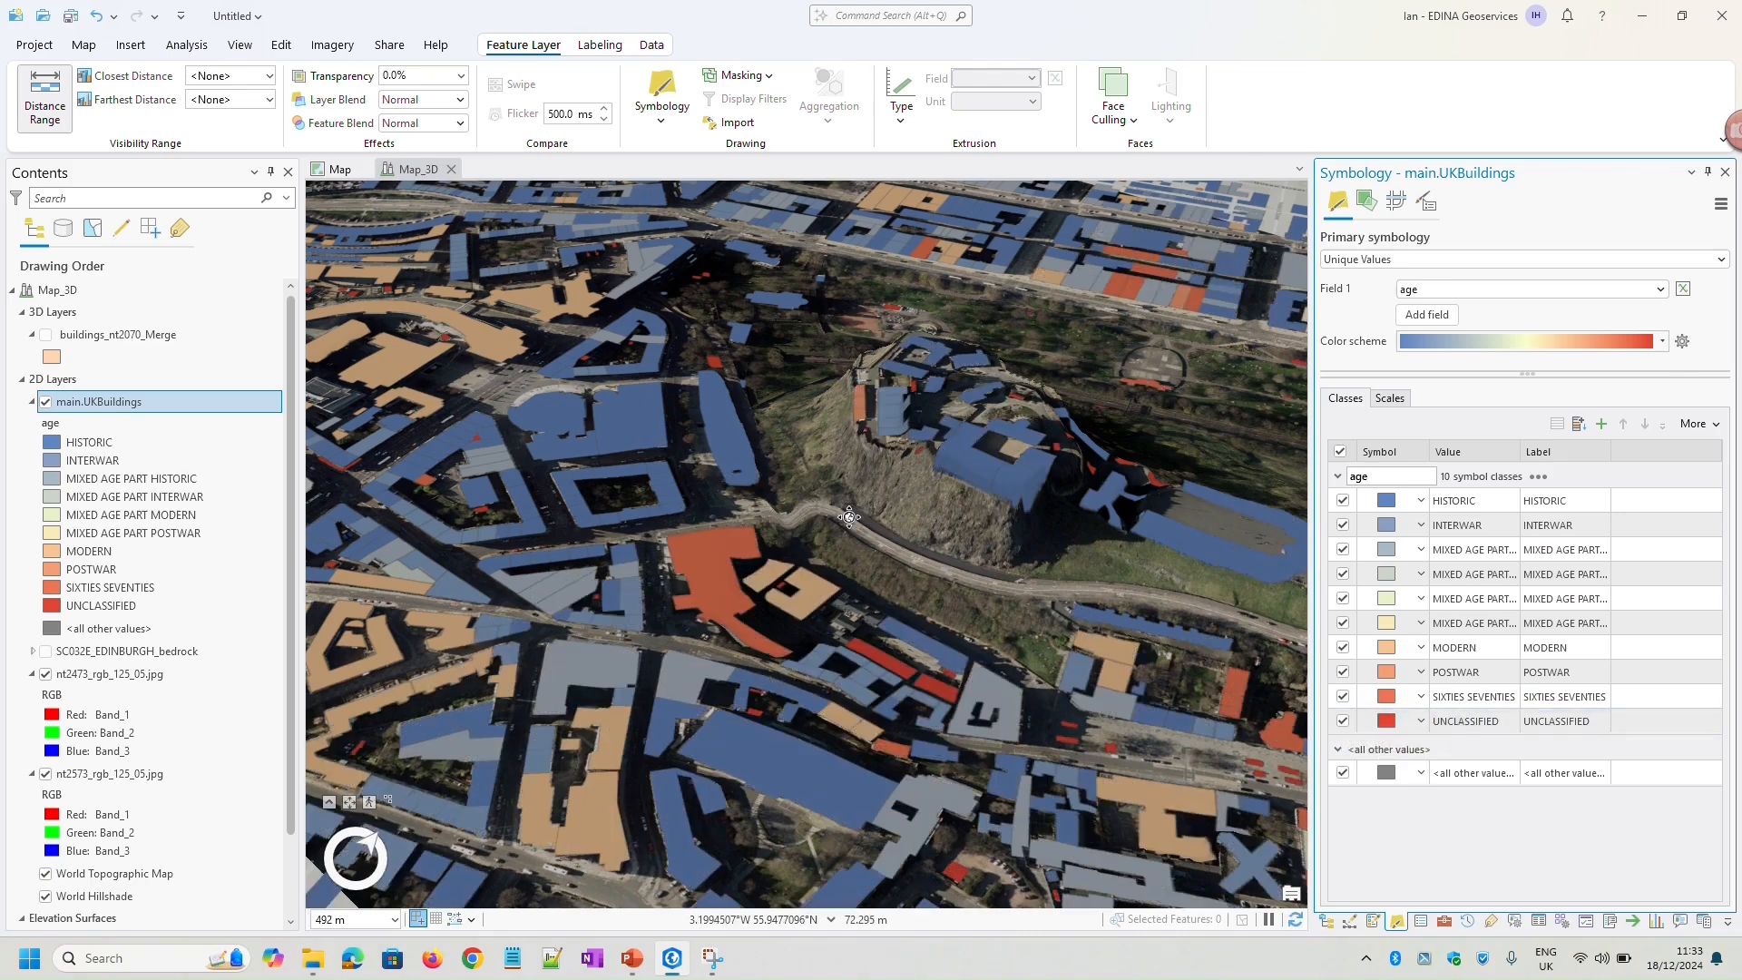
View the age-colored buildings from above and inspect the attributes of a modern block west of the castle and the large red building south of it
scroll(841, 567, up, 2)
middle_drag(842, 567, 997, 867)
scroll(712, 543, down, 2)
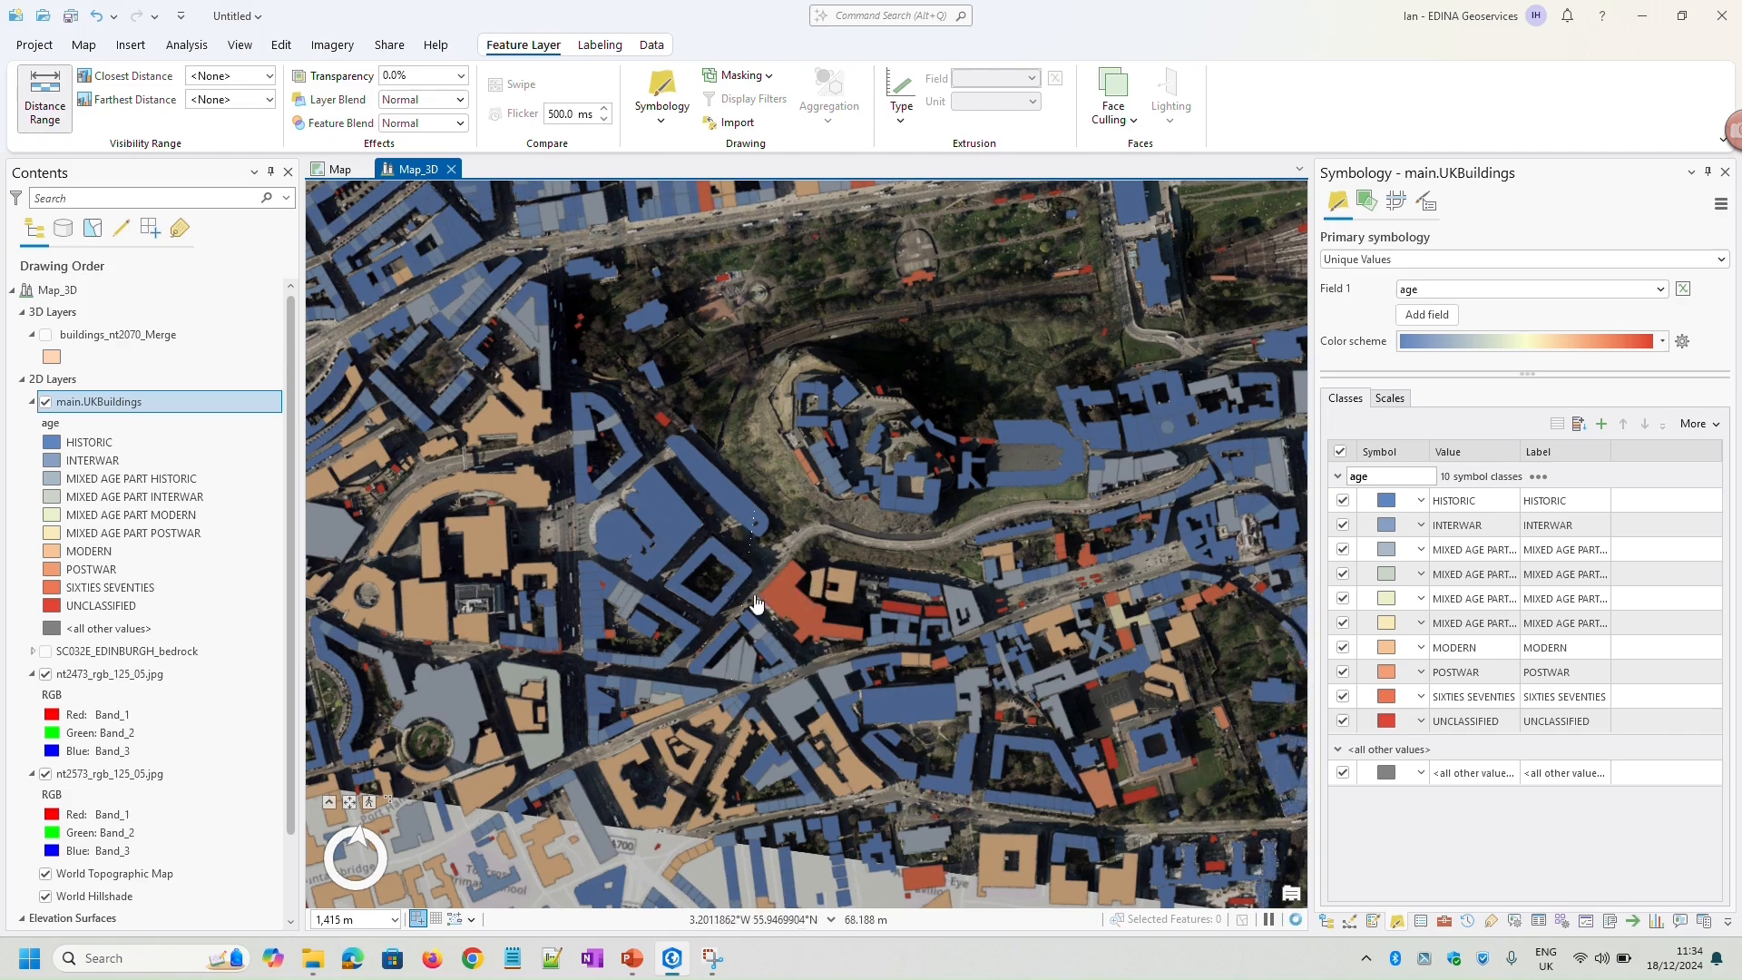
click(481, 552)
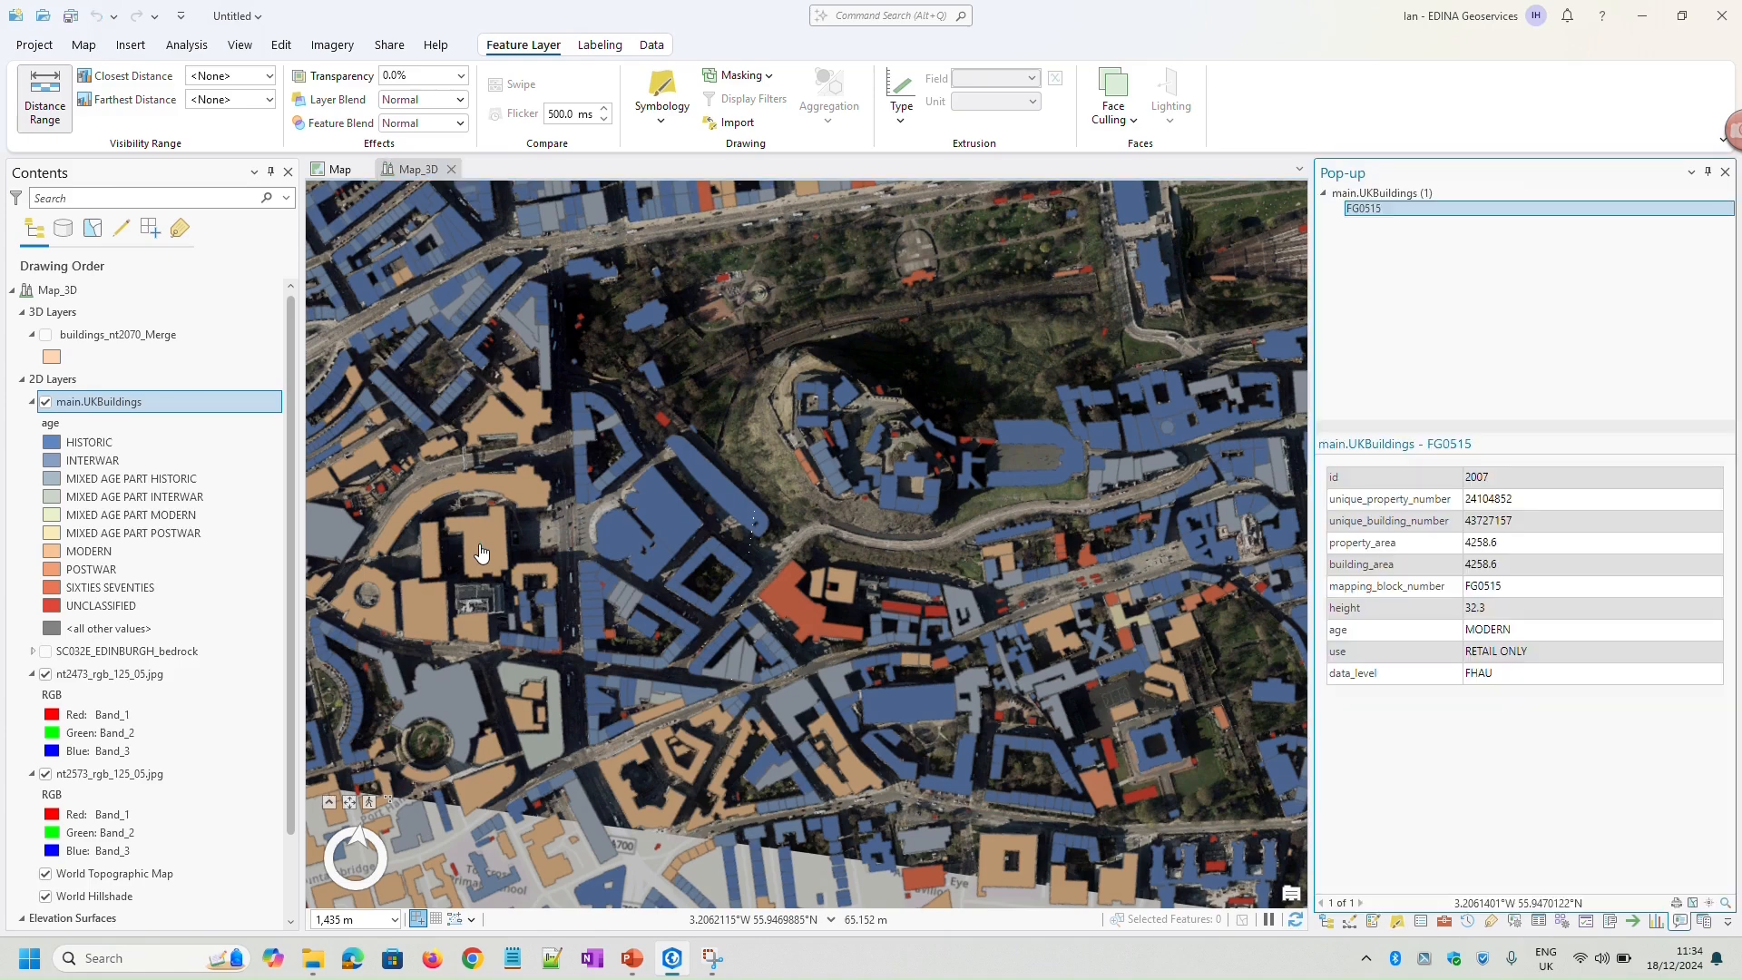
click(806, 624)
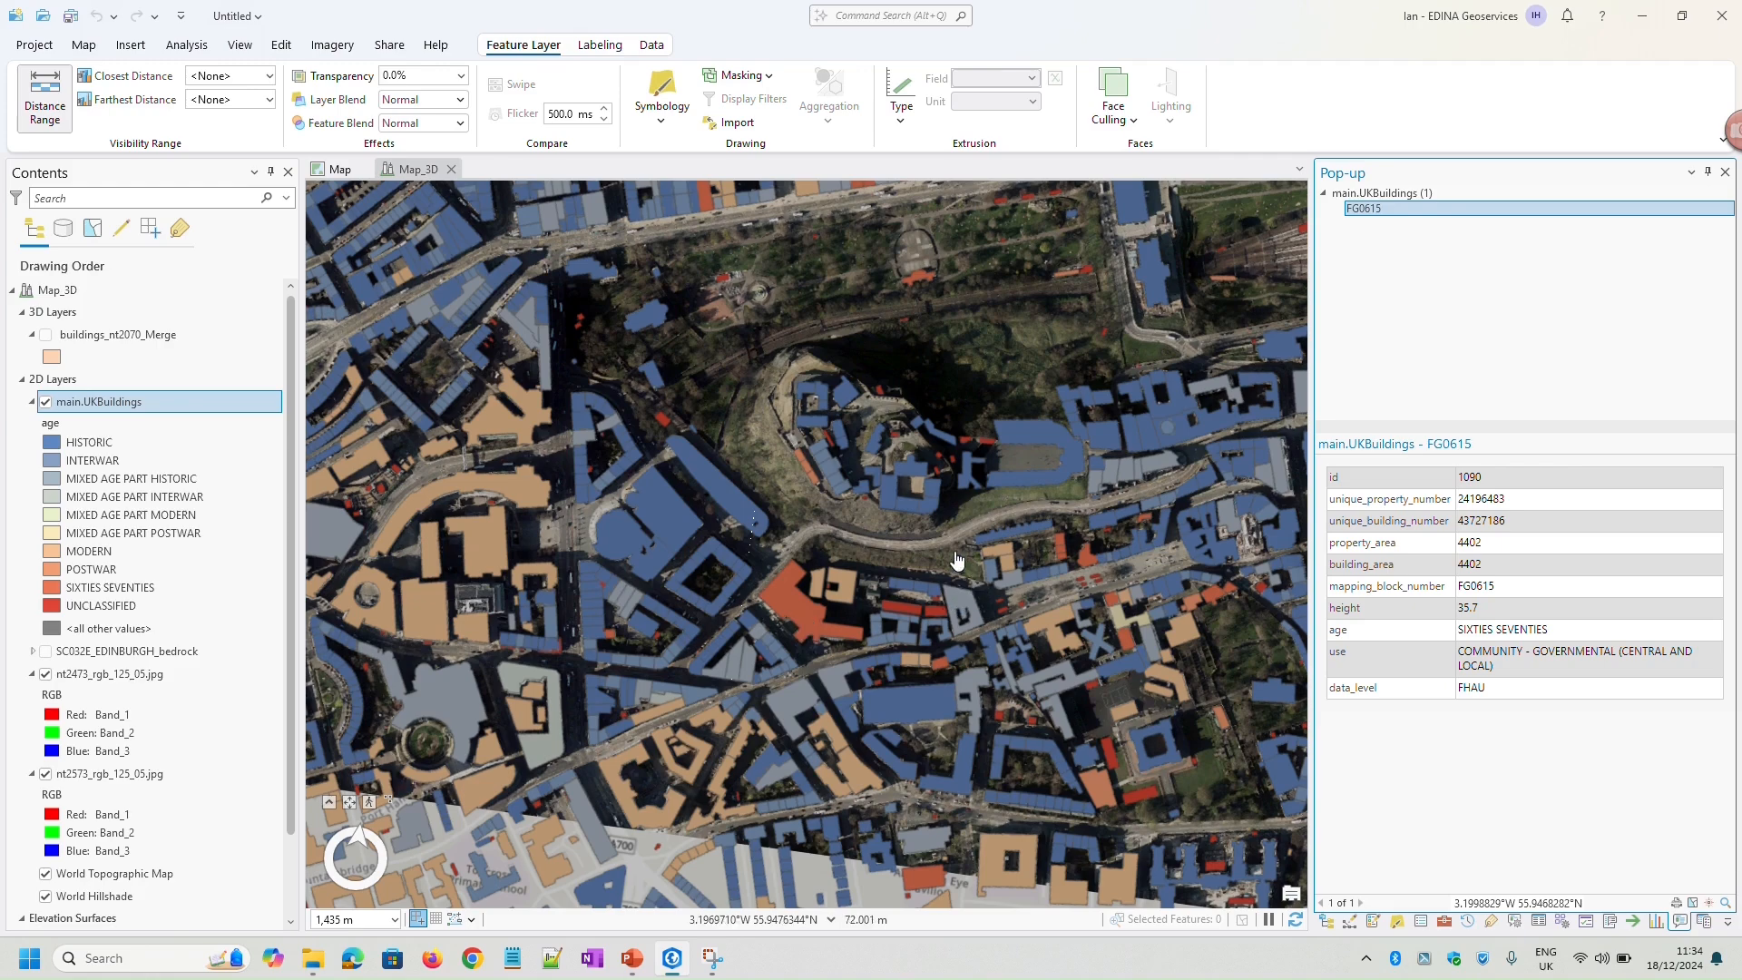
scroll(949, 590, up, 2)
scroll(896, 609, up, 1)
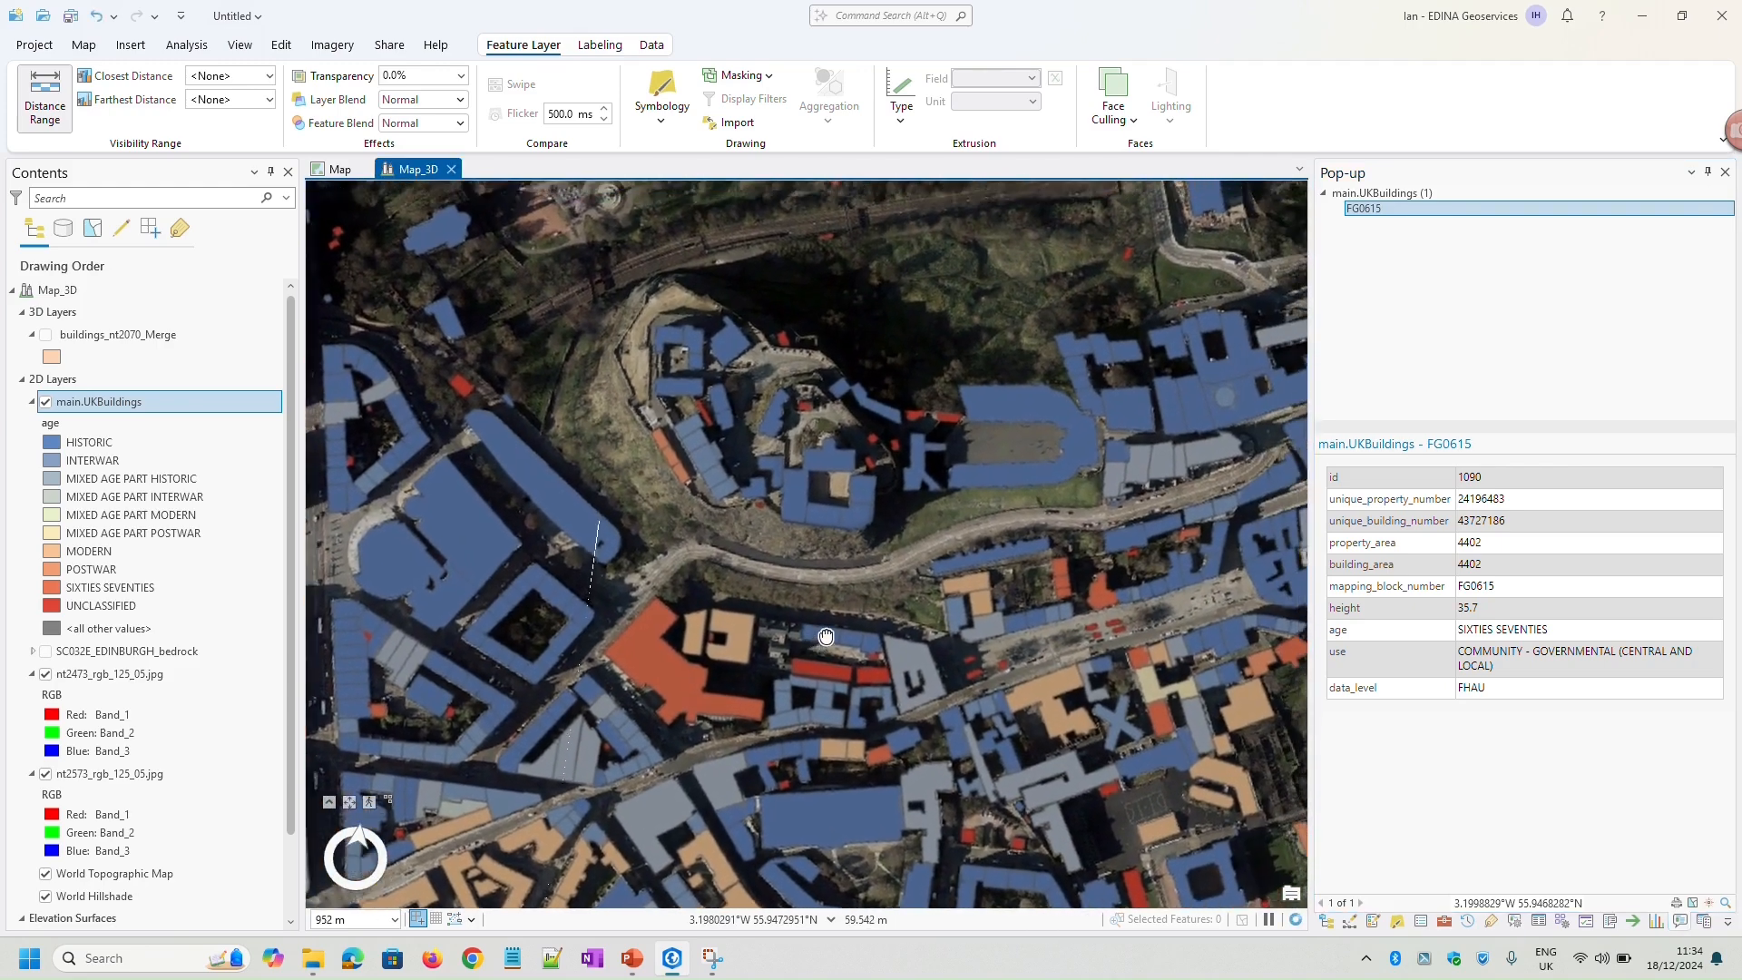
scroll(880, 633, up, 1)
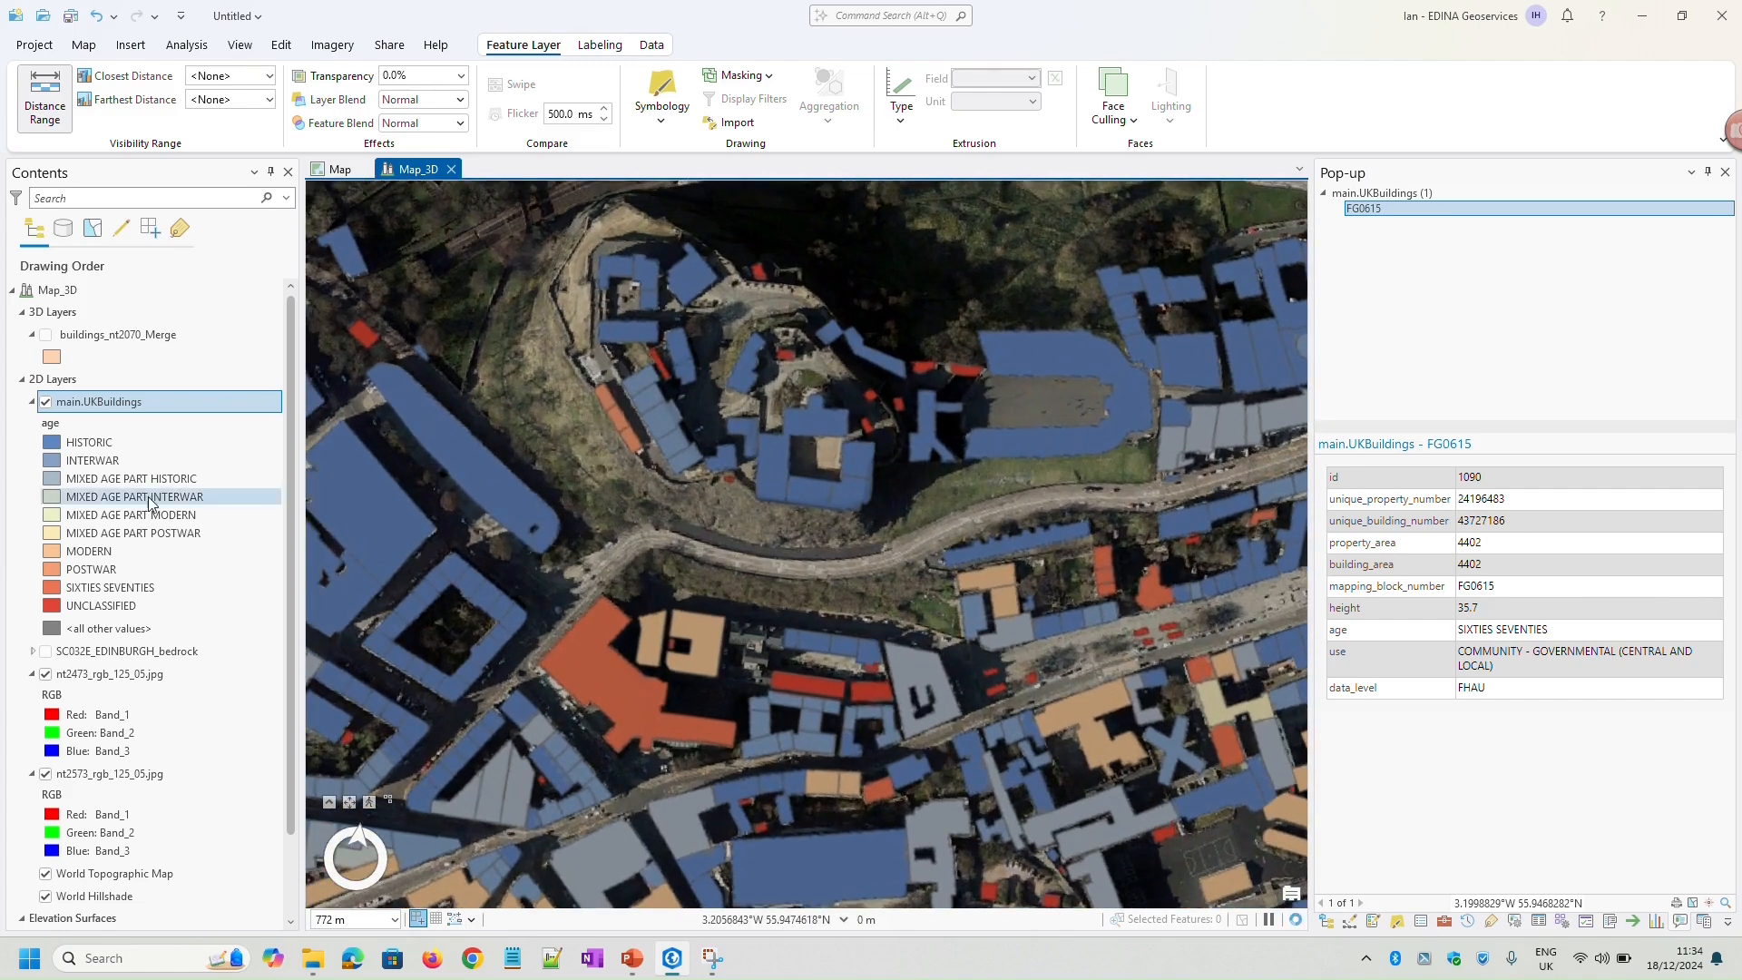
Move the main.UKBuildings layer from the 2D Layers group to the 3D Layers group
click(84, 410)
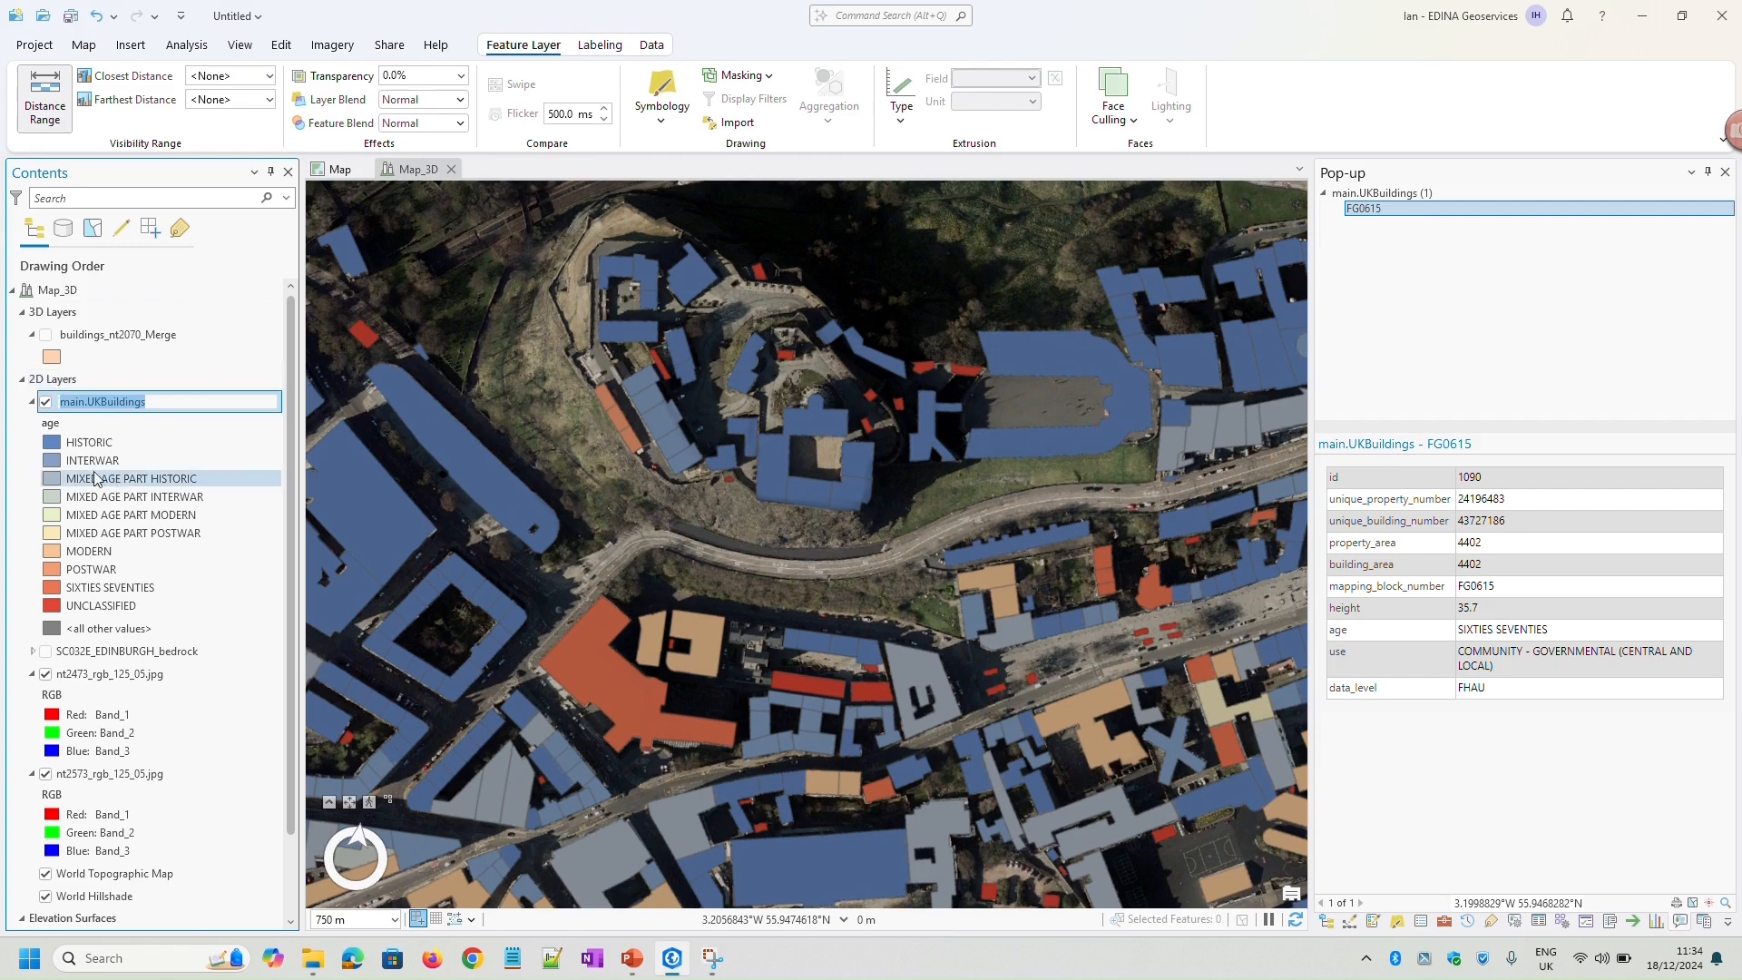
click(178, 413)
drag(178, 409, 48, 338)
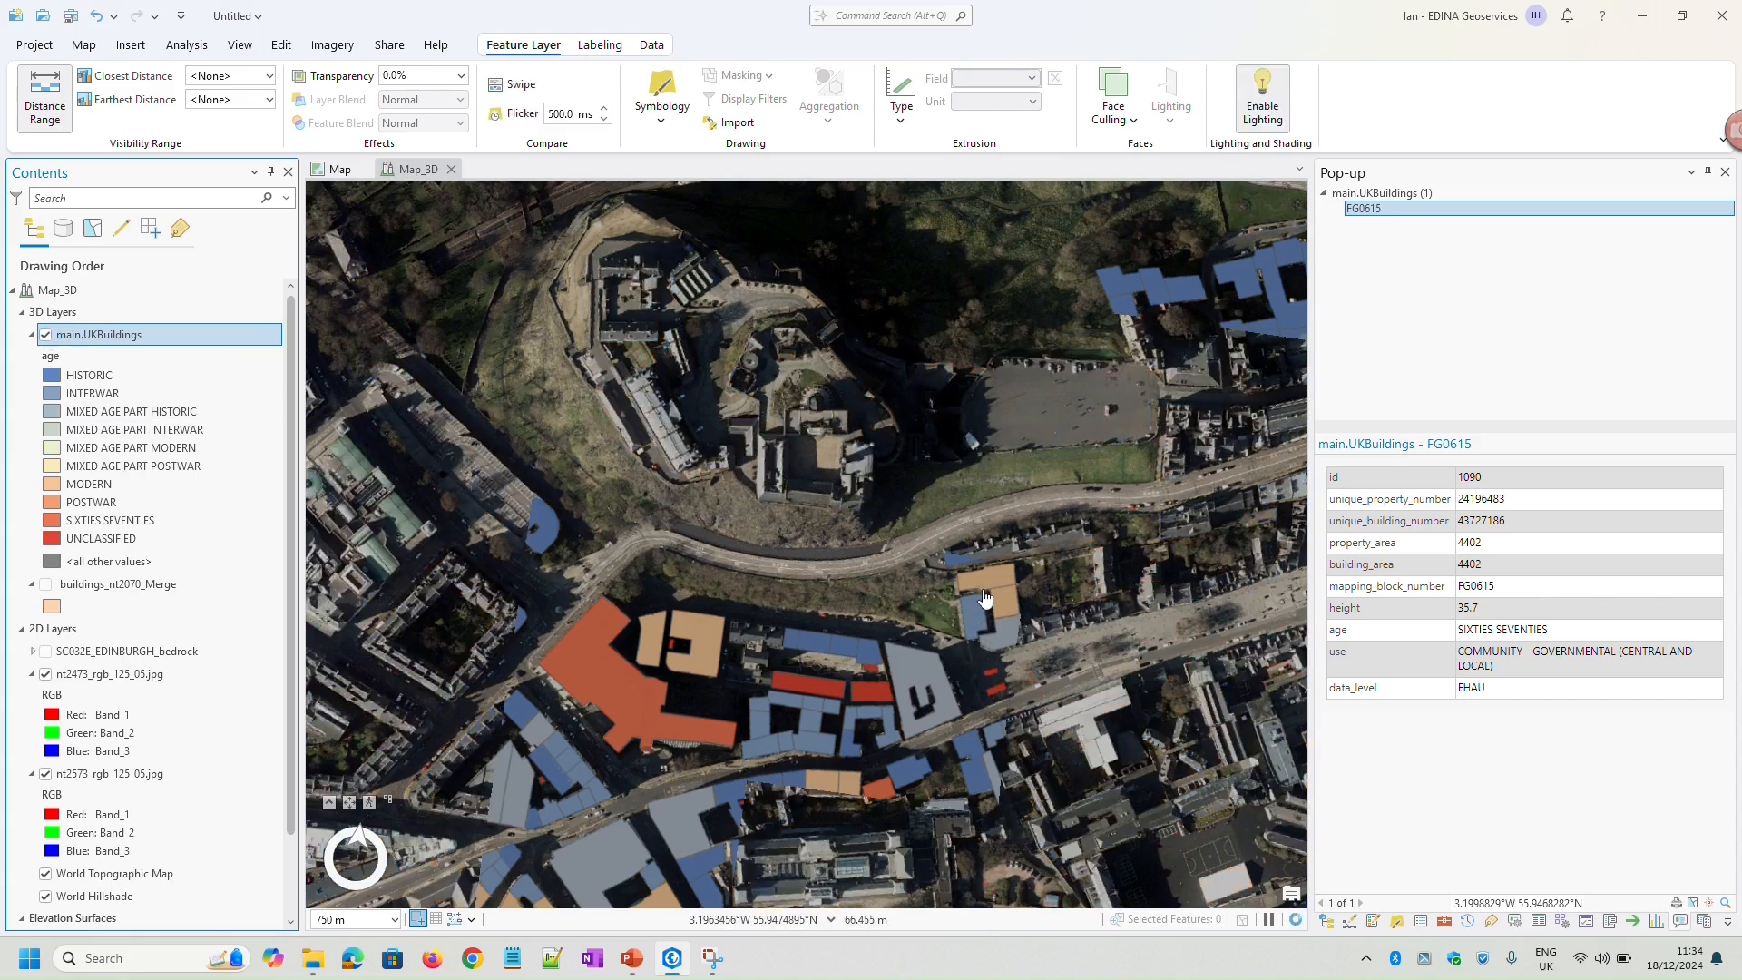
Extrude the main.UKBuildings layer with the Max Height type, using the height field in meters
middle_drag(871, 676, 853, 472)
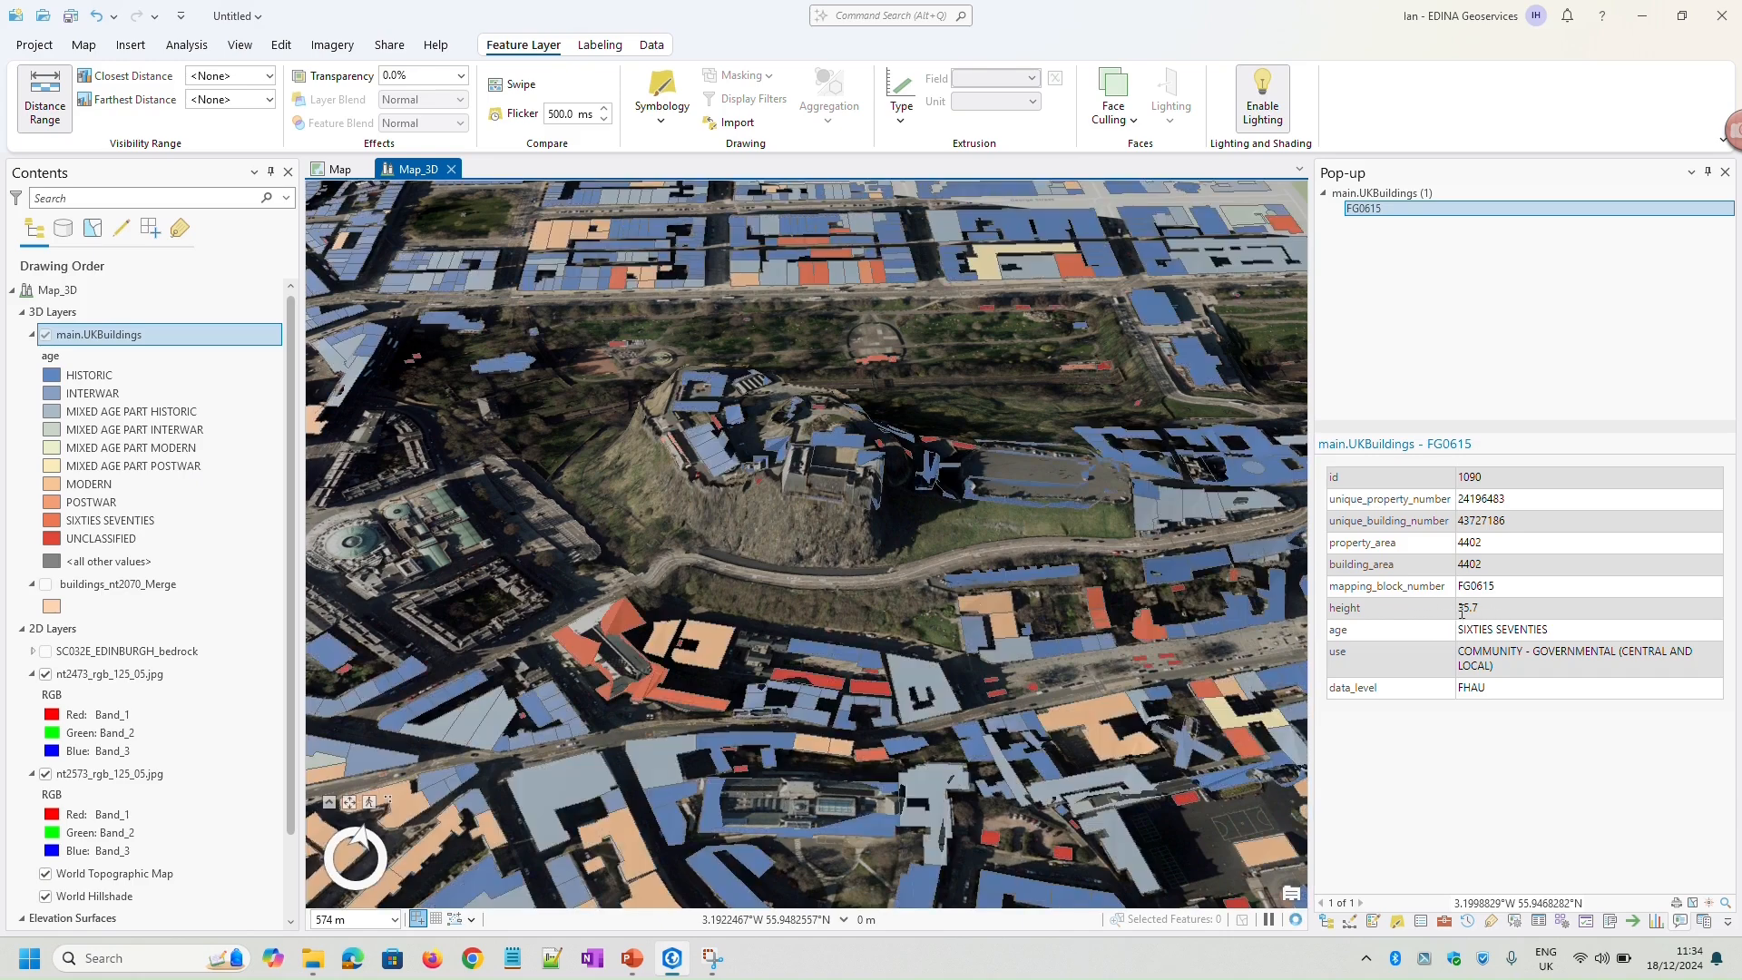
click(910, 127)
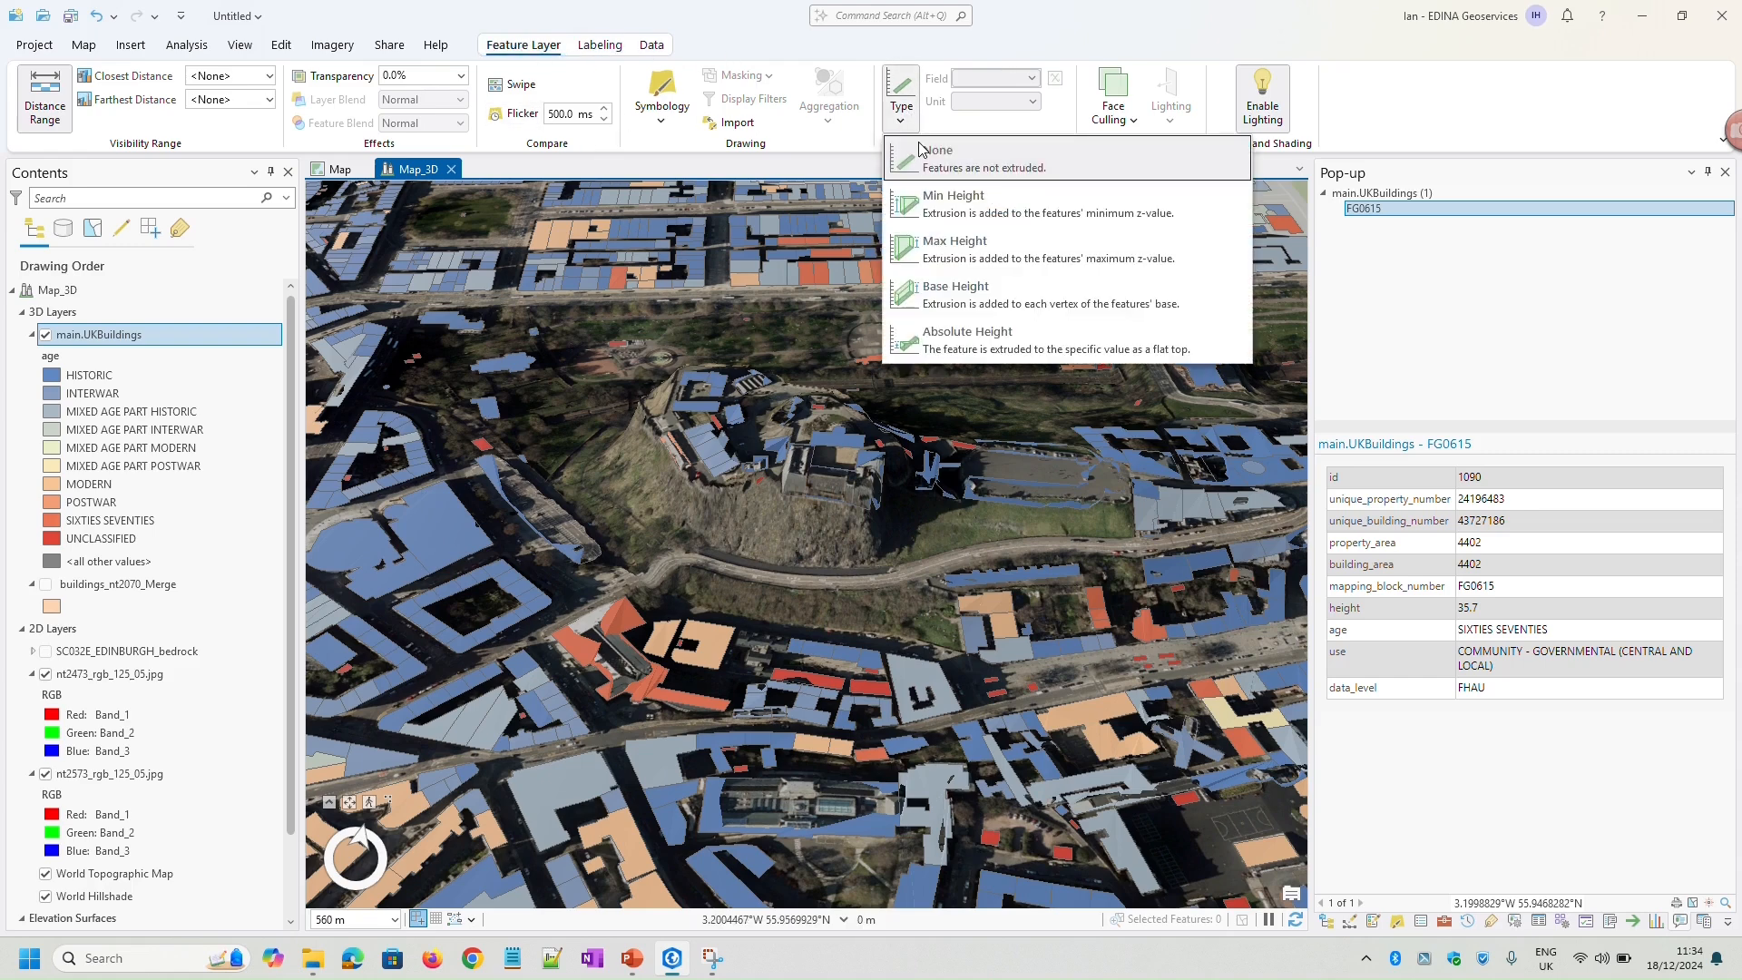
click(964, 260)
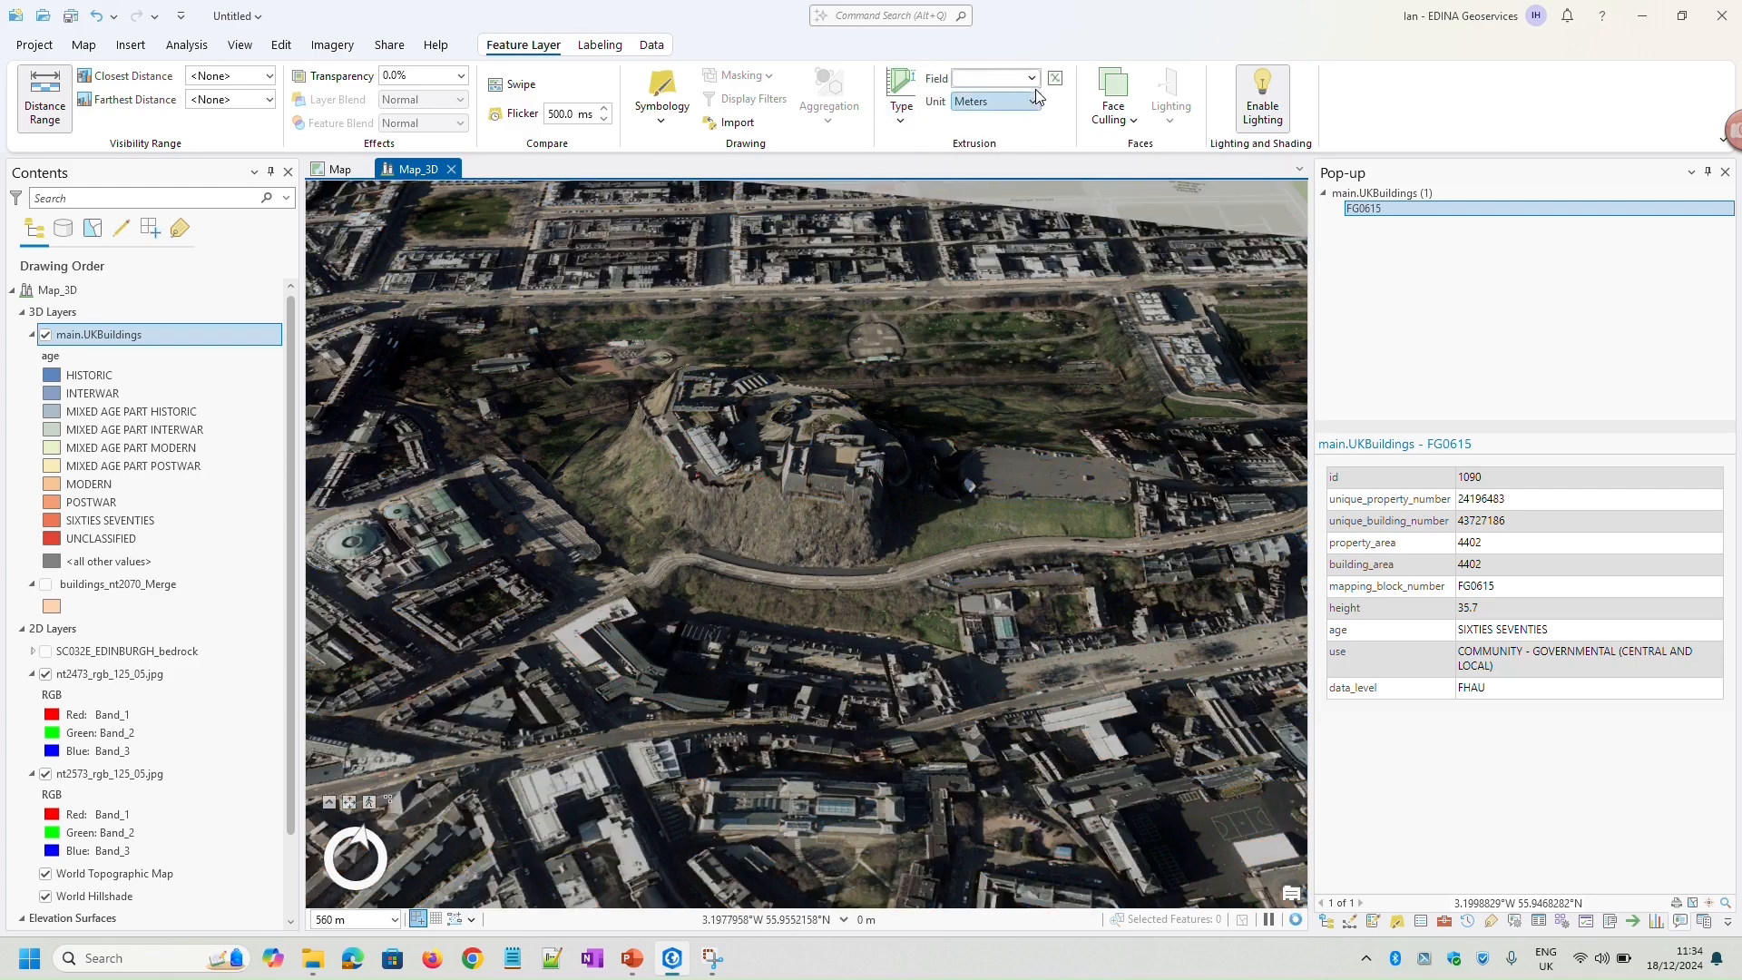
click(1032, 78)
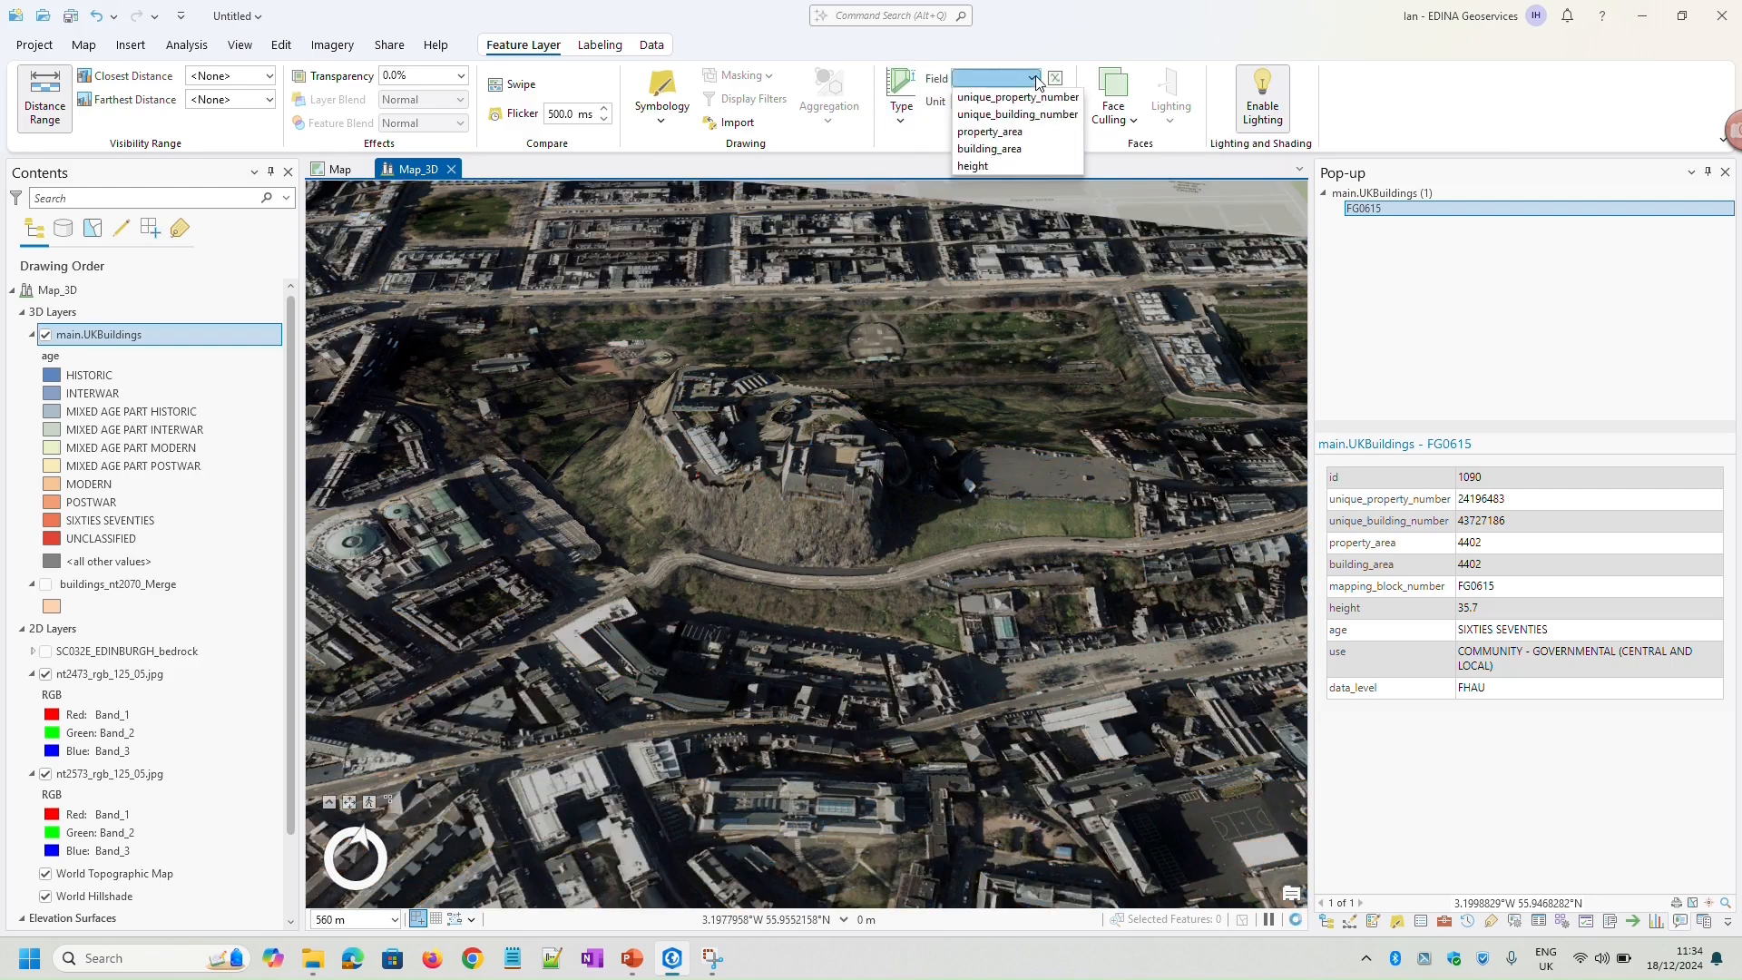
click(993, 167)
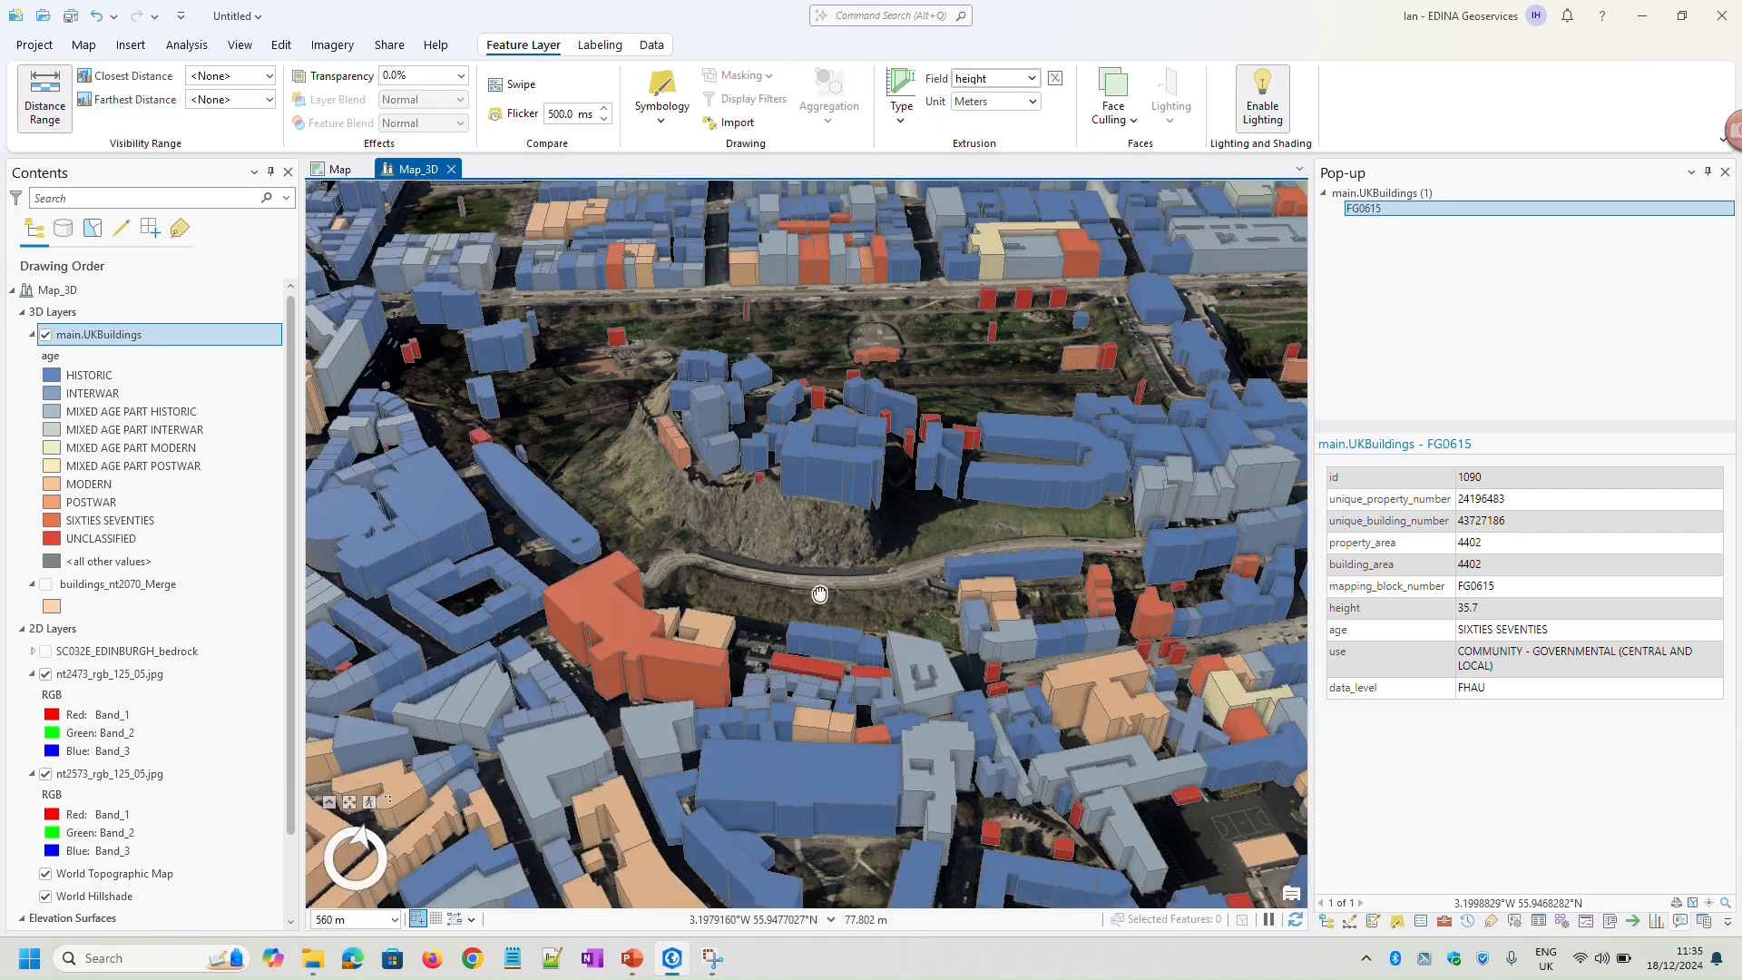
Examine the extruded age-colored buildings from several angles and check the attributes of individual buildings on and south of the castle rock
drag(819, 594, 759, 595)
middle_drag(751, 610, 682, 515)
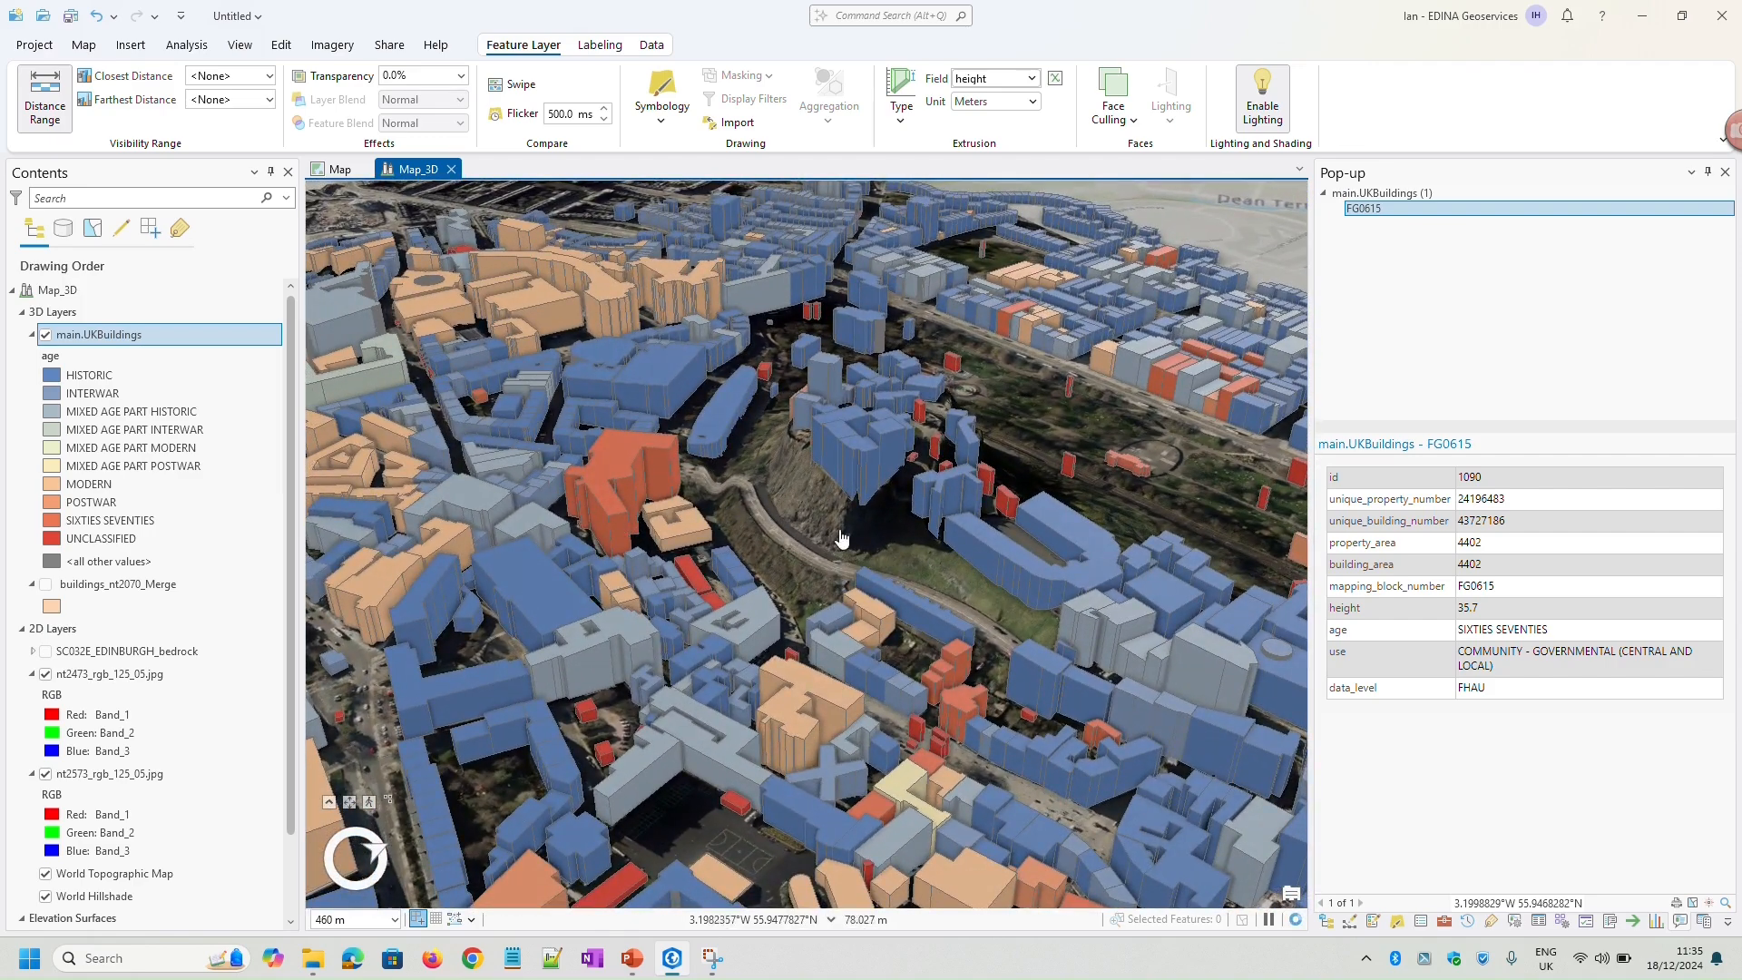
middle_drag(849, 527, 1005, 548)
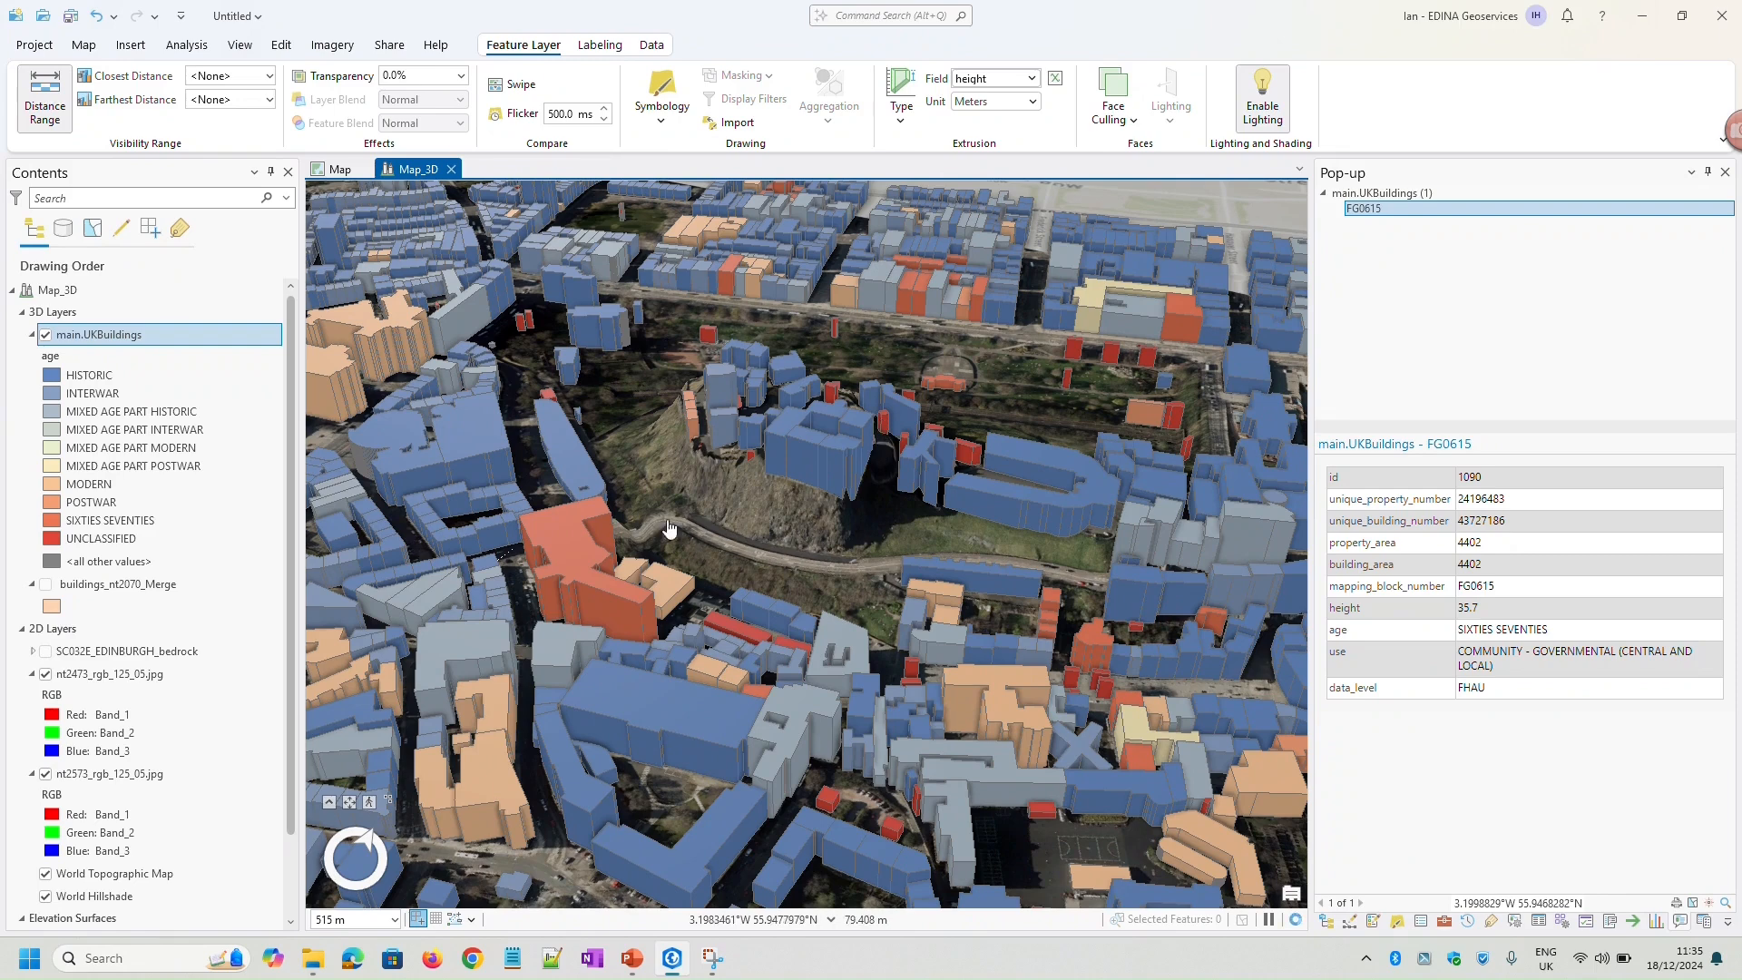
click(581, 556)
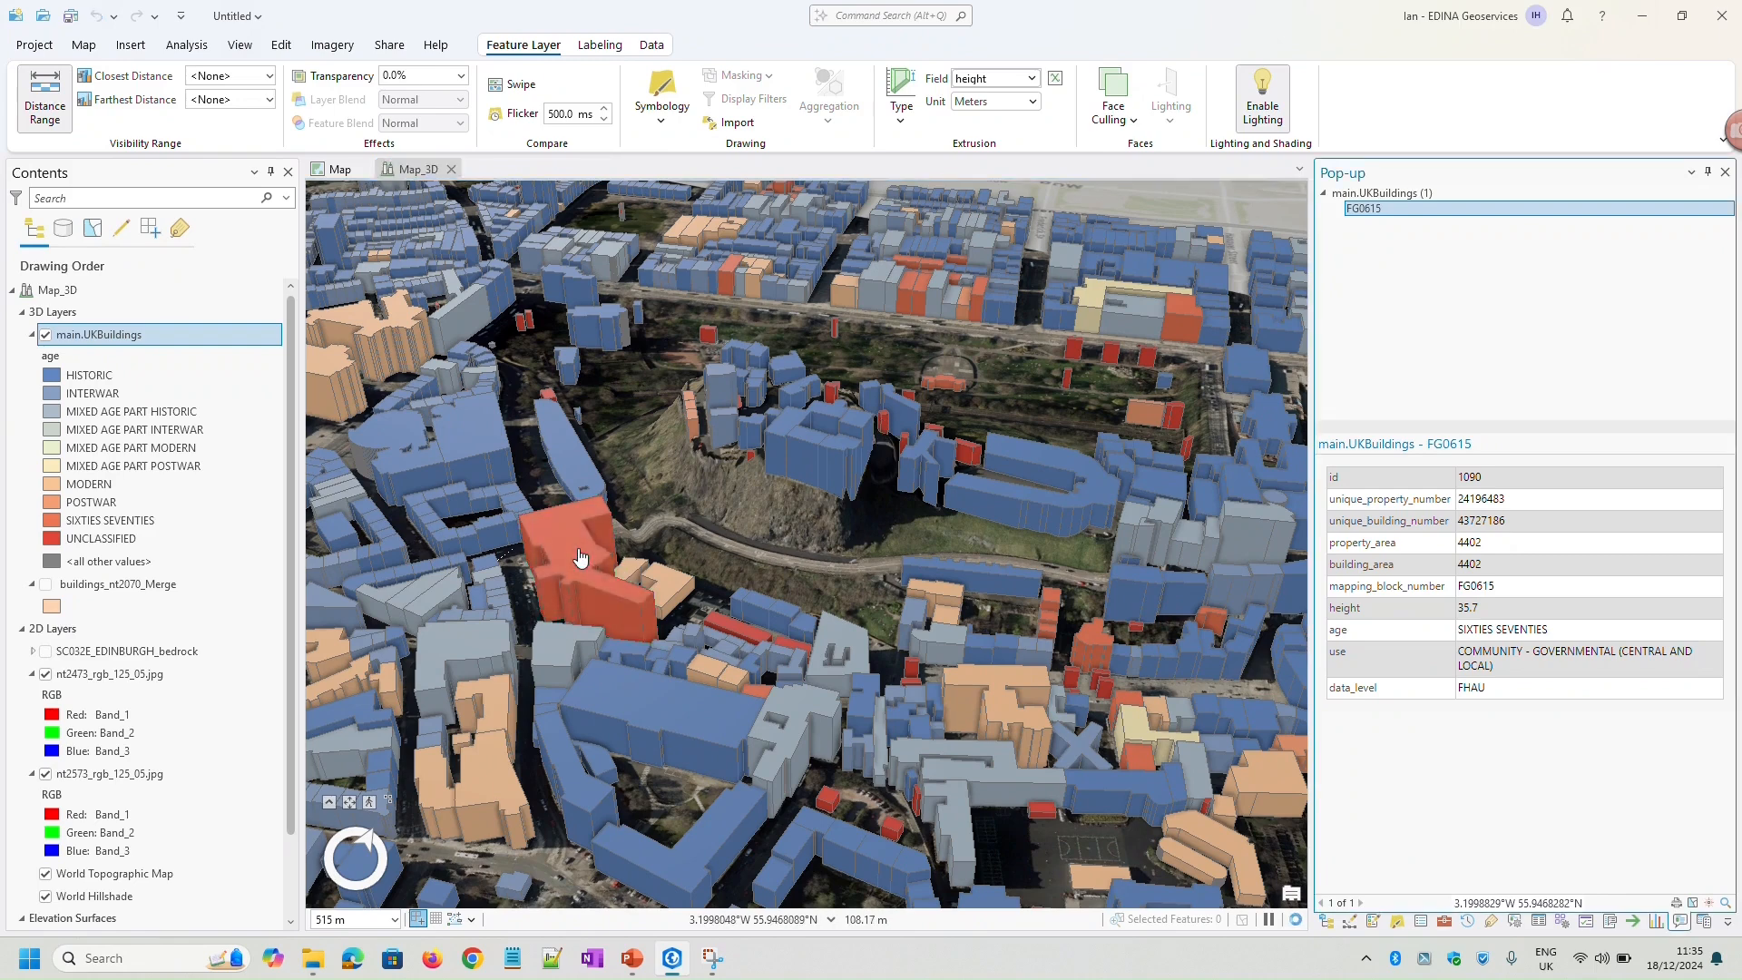
click(804, 444)
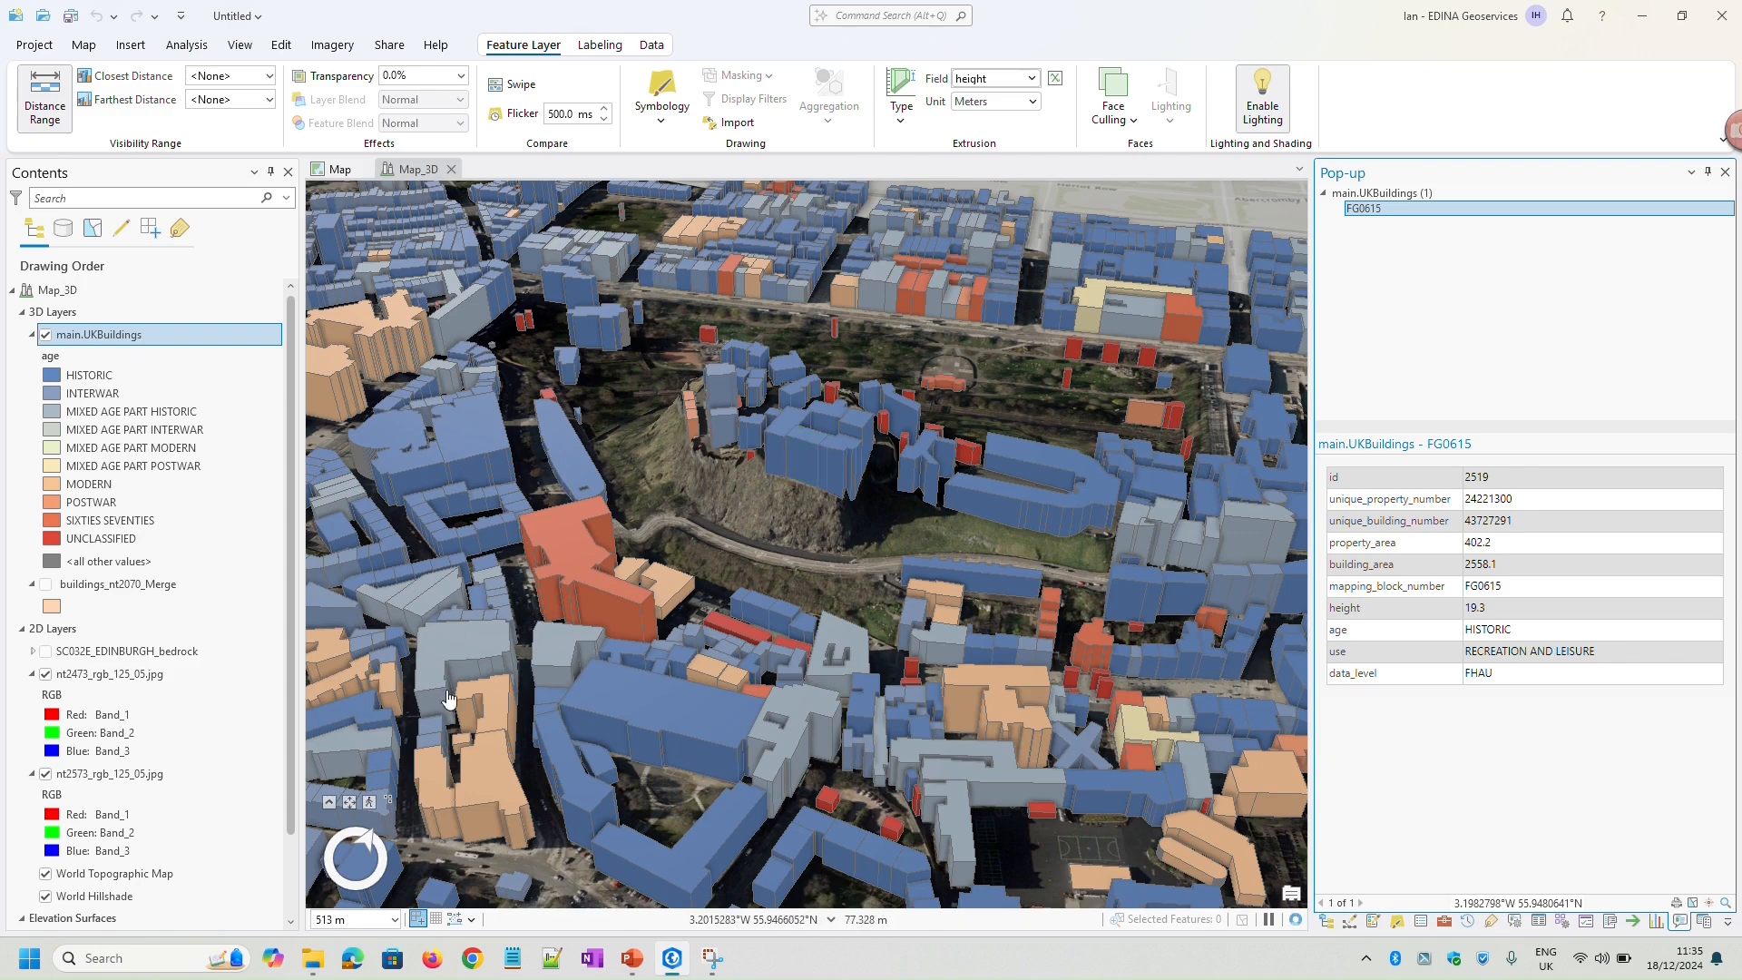
click(490, 790)
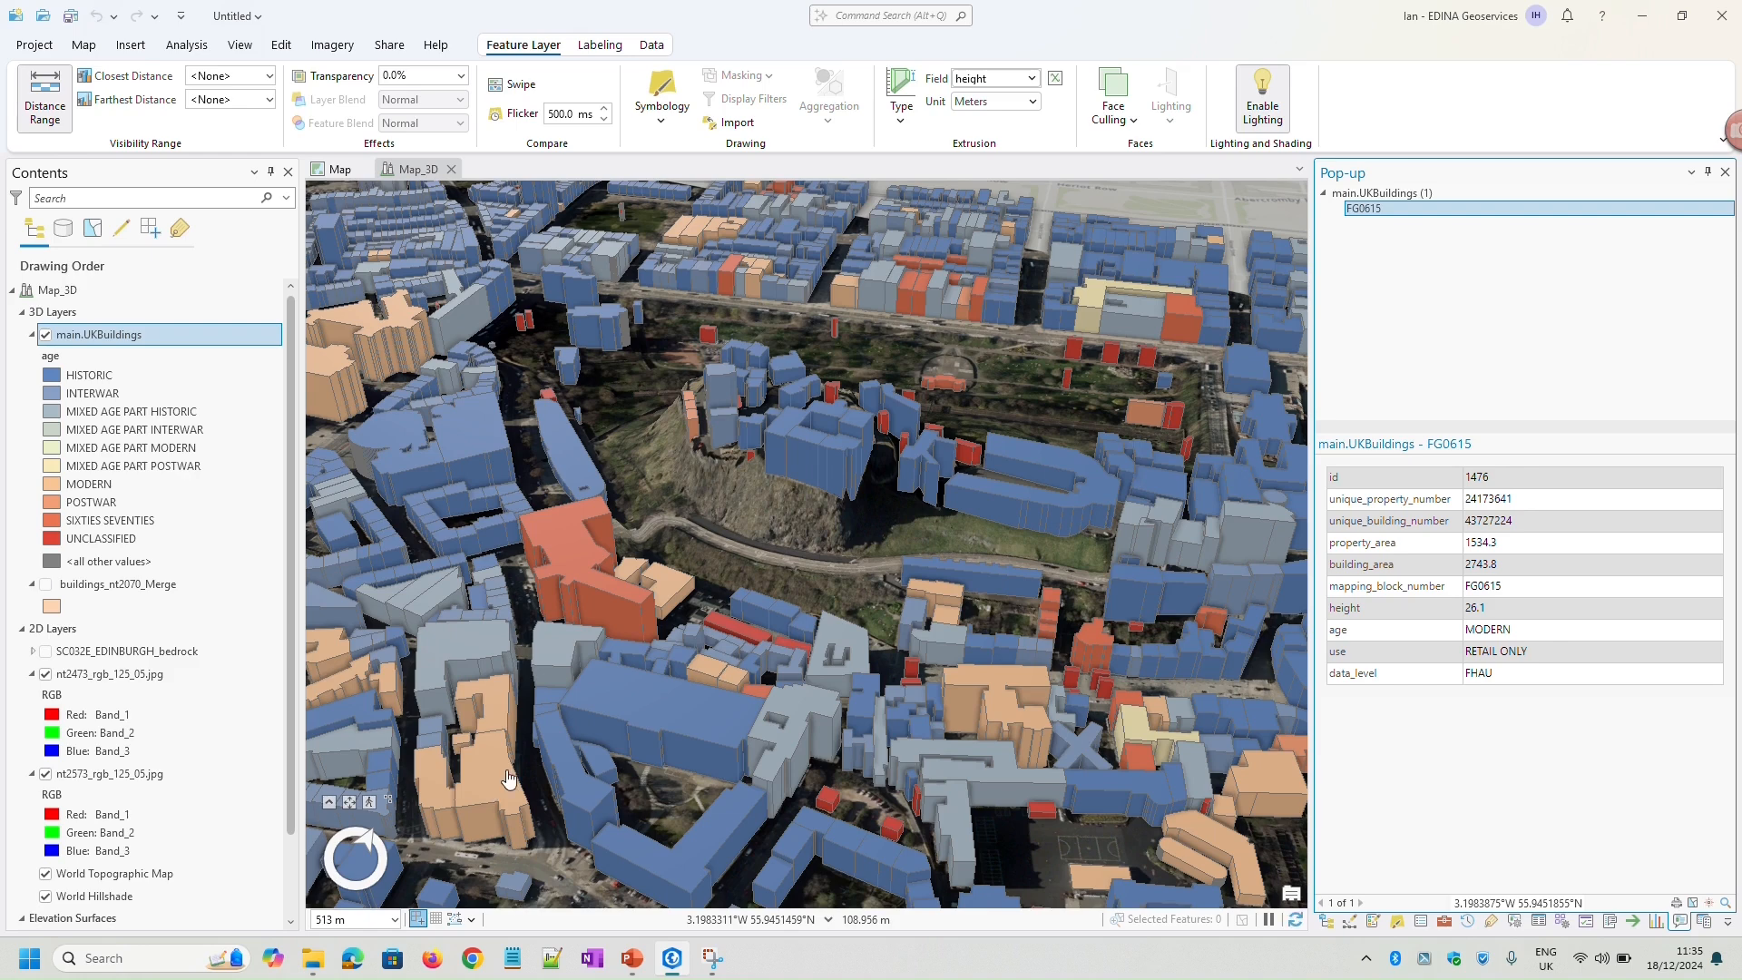
drag(839, 558, 775, 614)
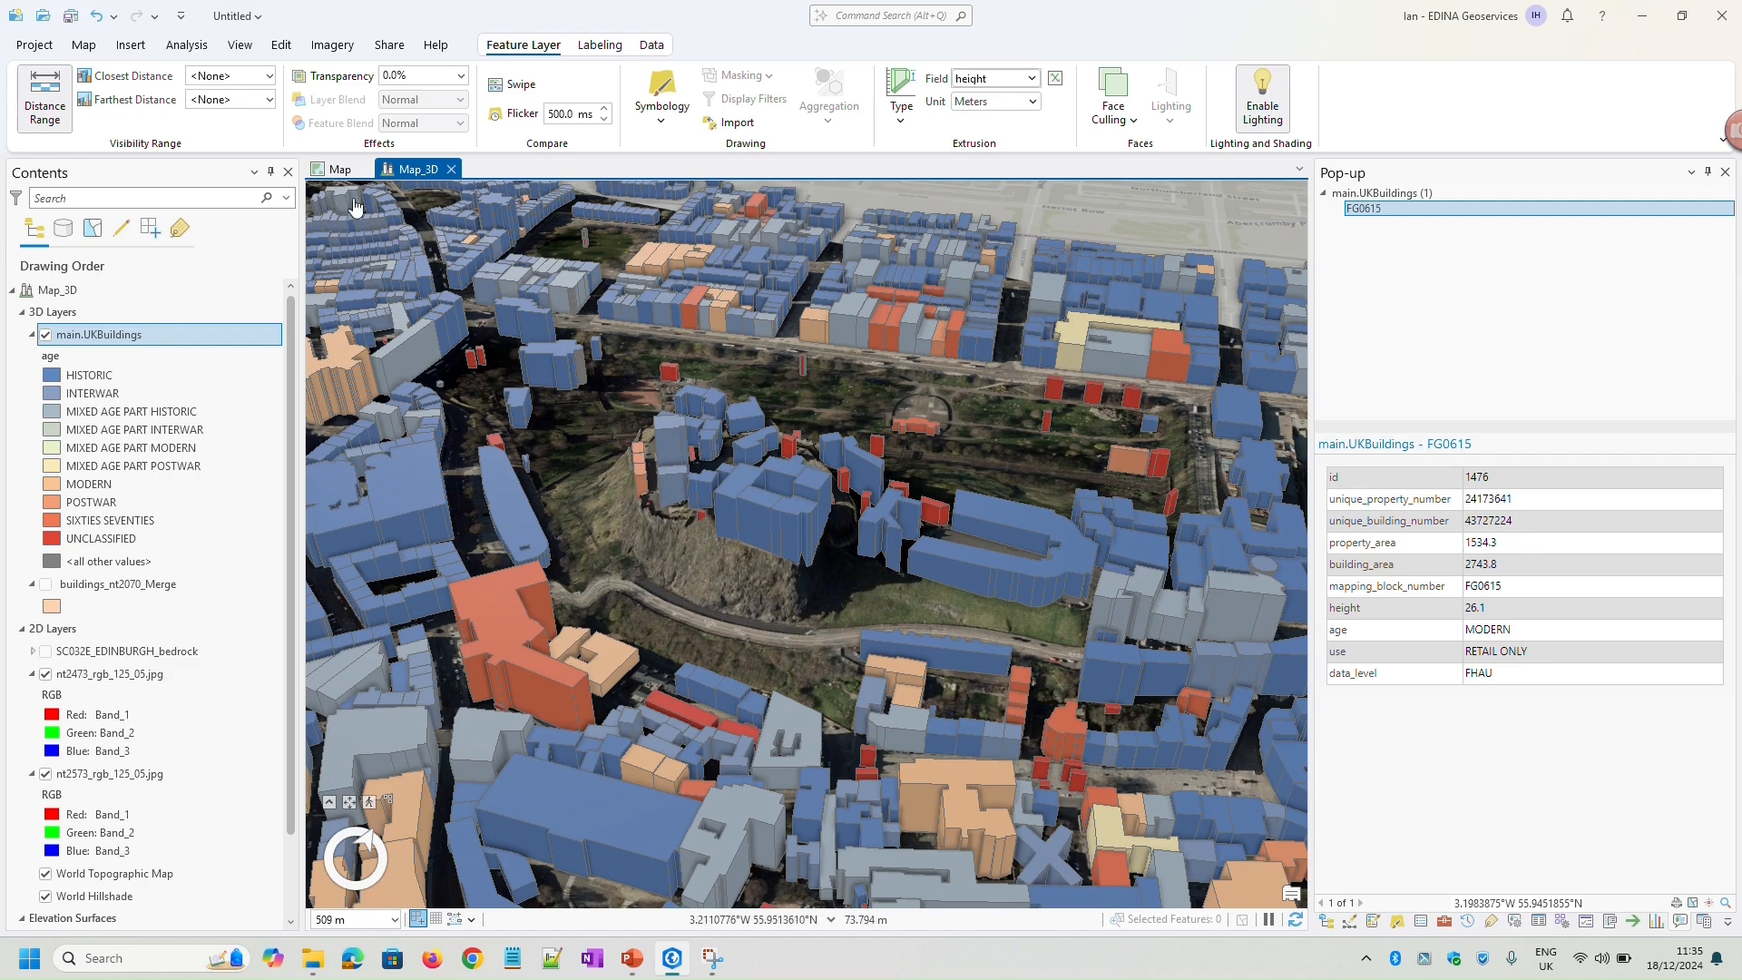
Add main.Canopy, main.Crowns and main.Points from ntm_5758030.gpkg in the ntm folder to the 2D Map
click(338, 170)
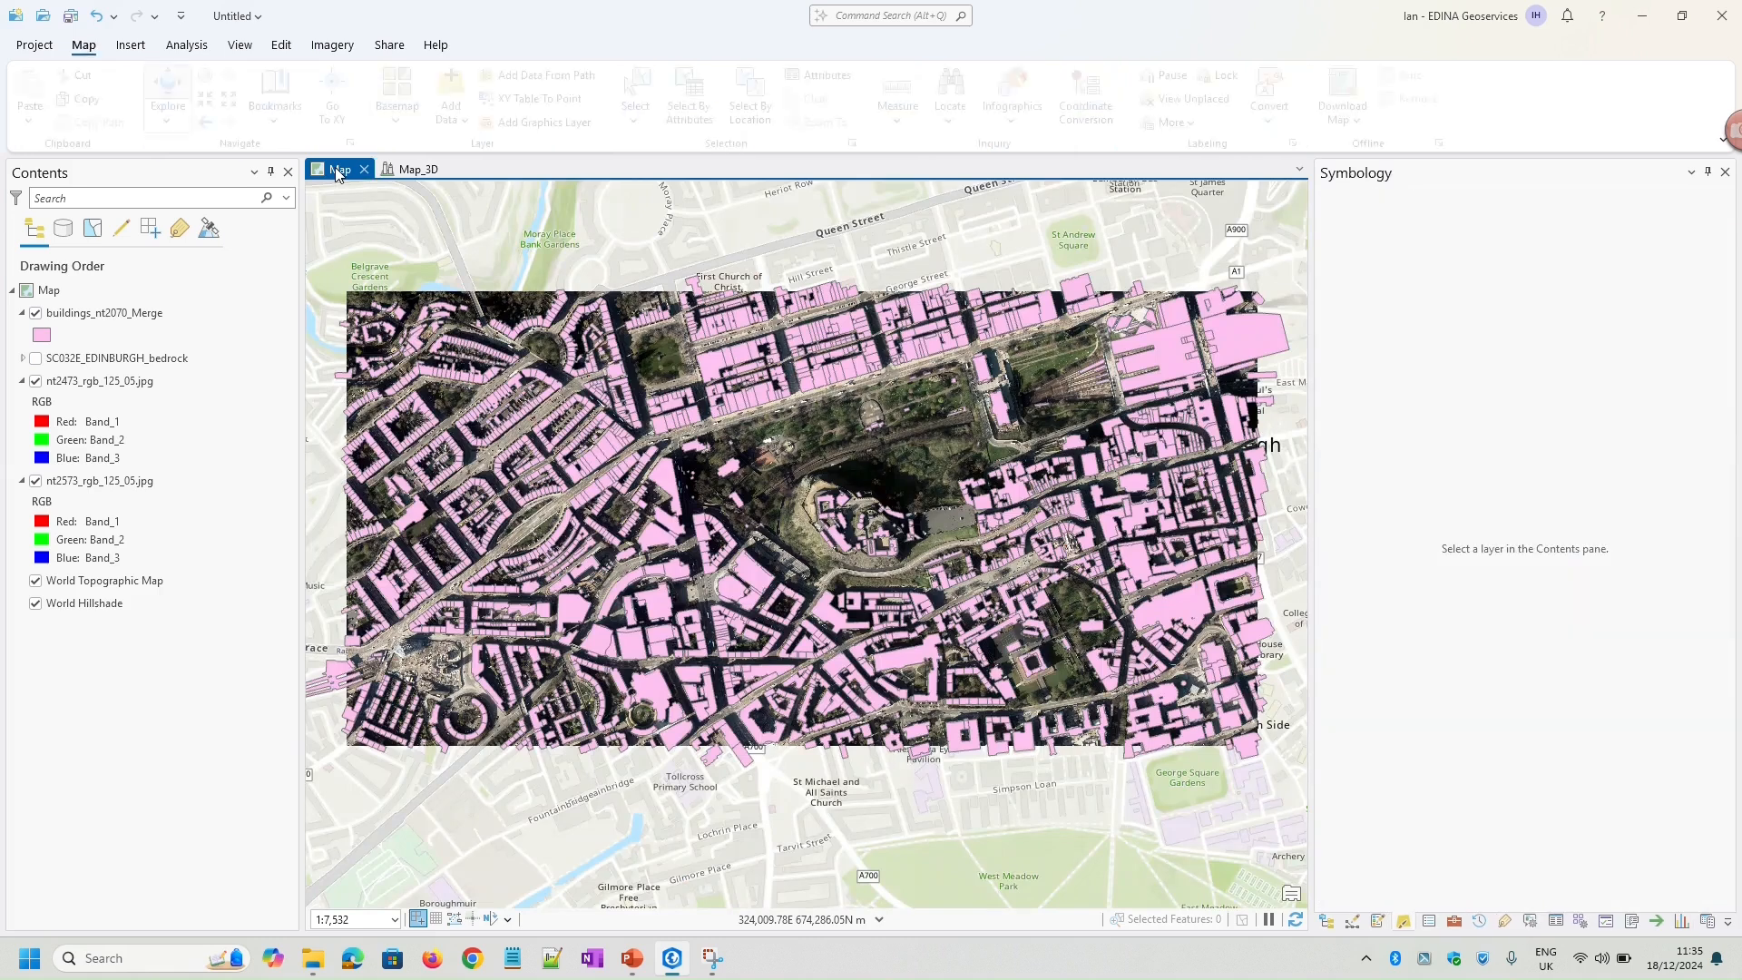
click(1326, 920)
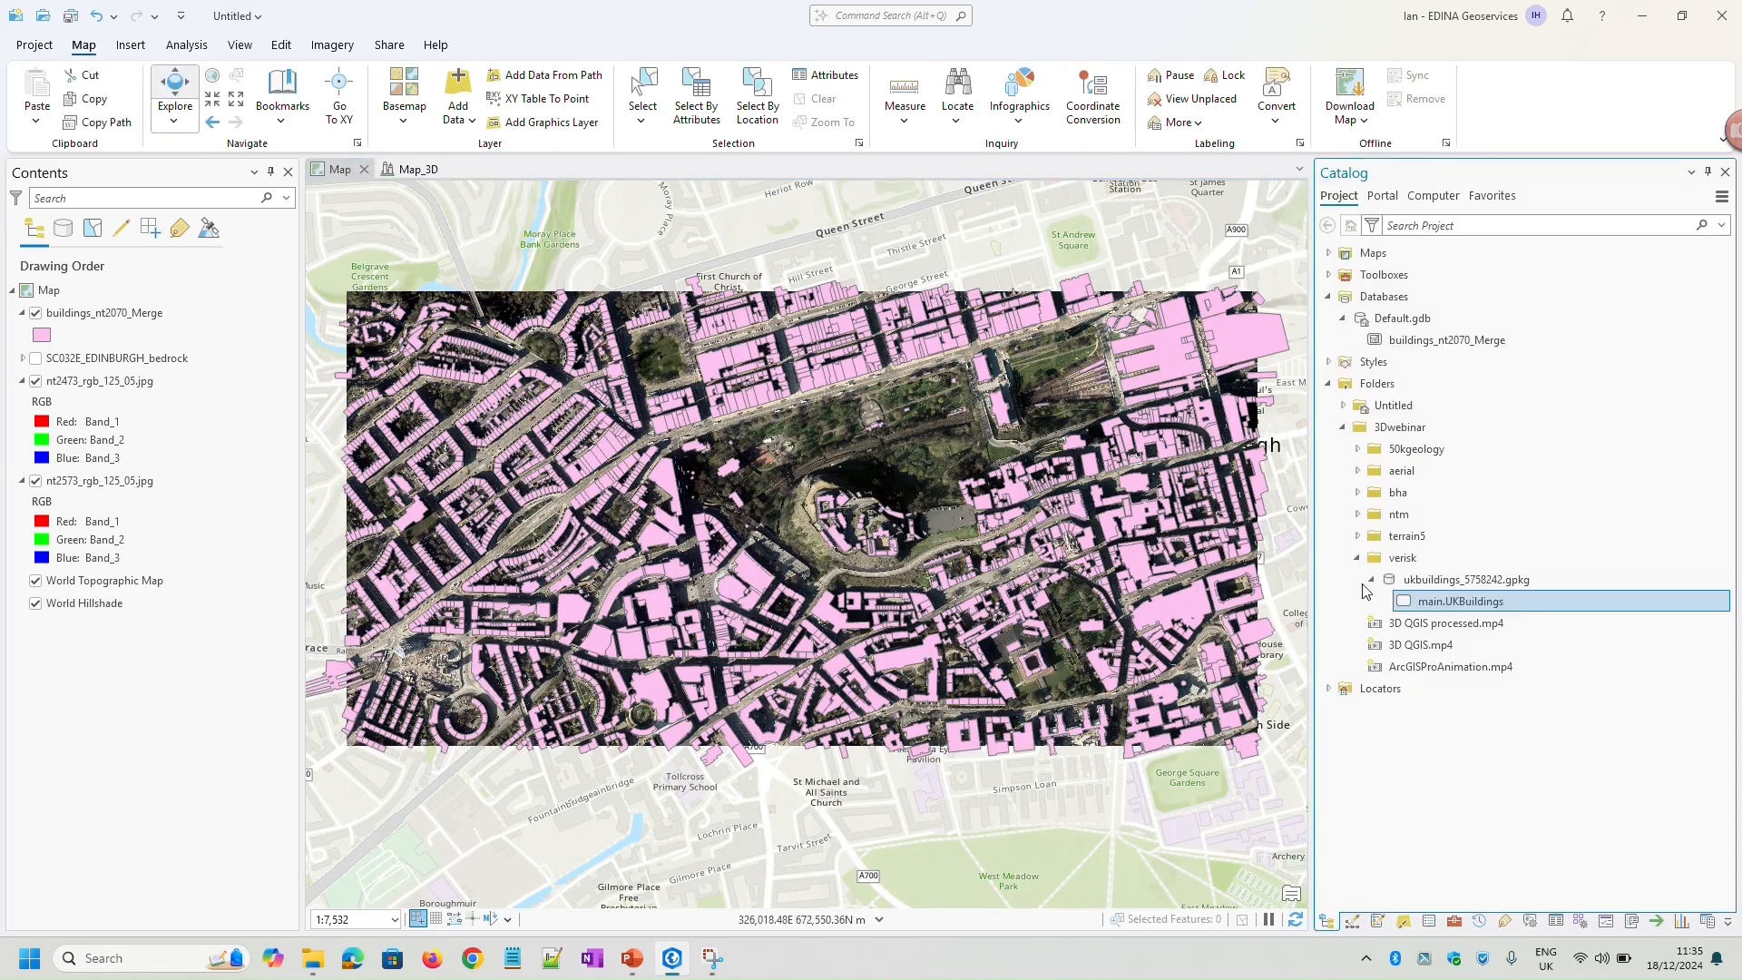
click(1358, 558)
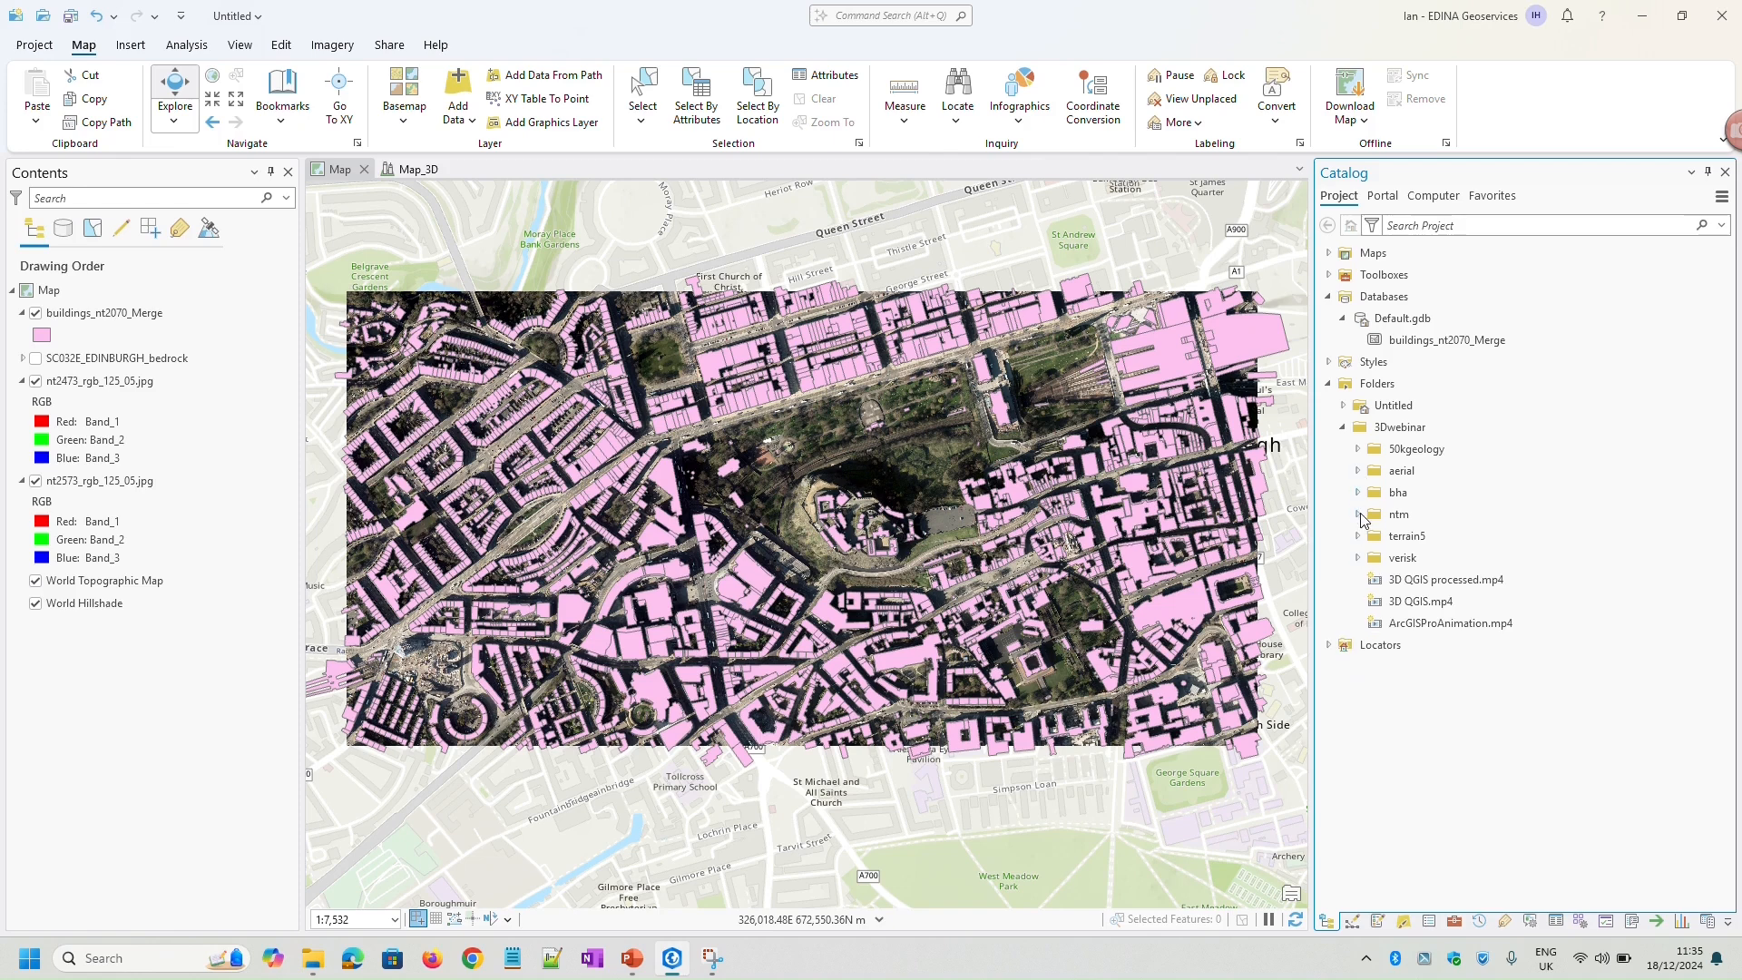
click(1360, 515)
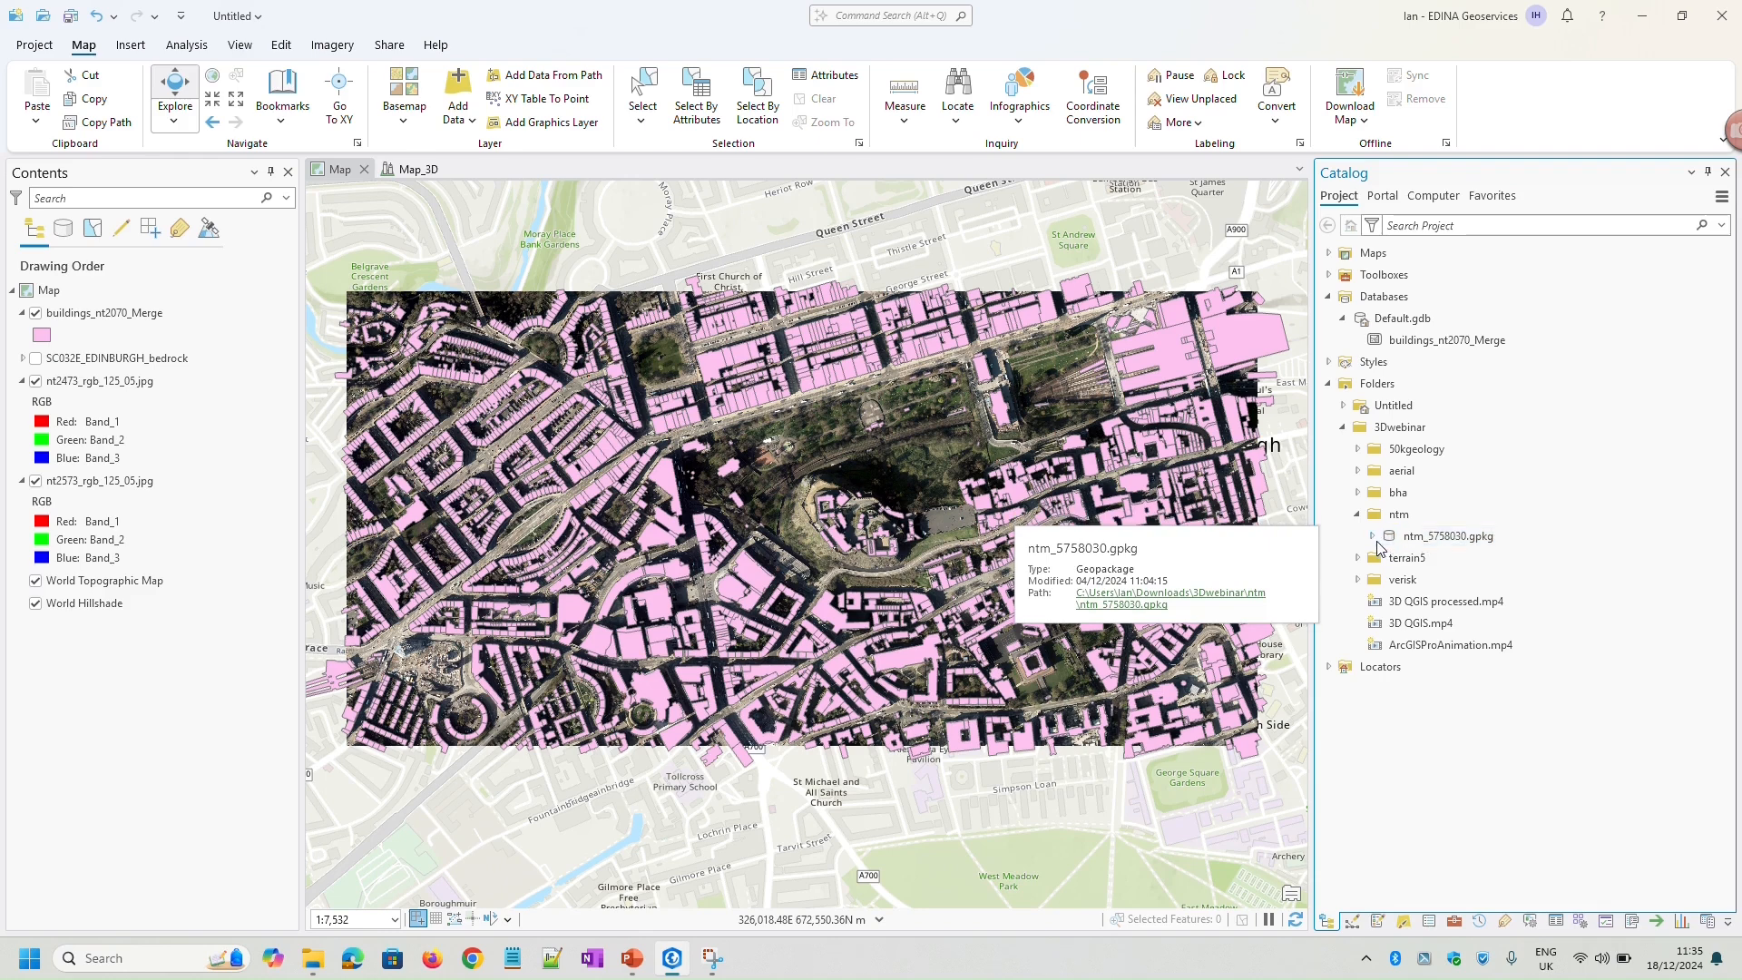
click(1373, 537)
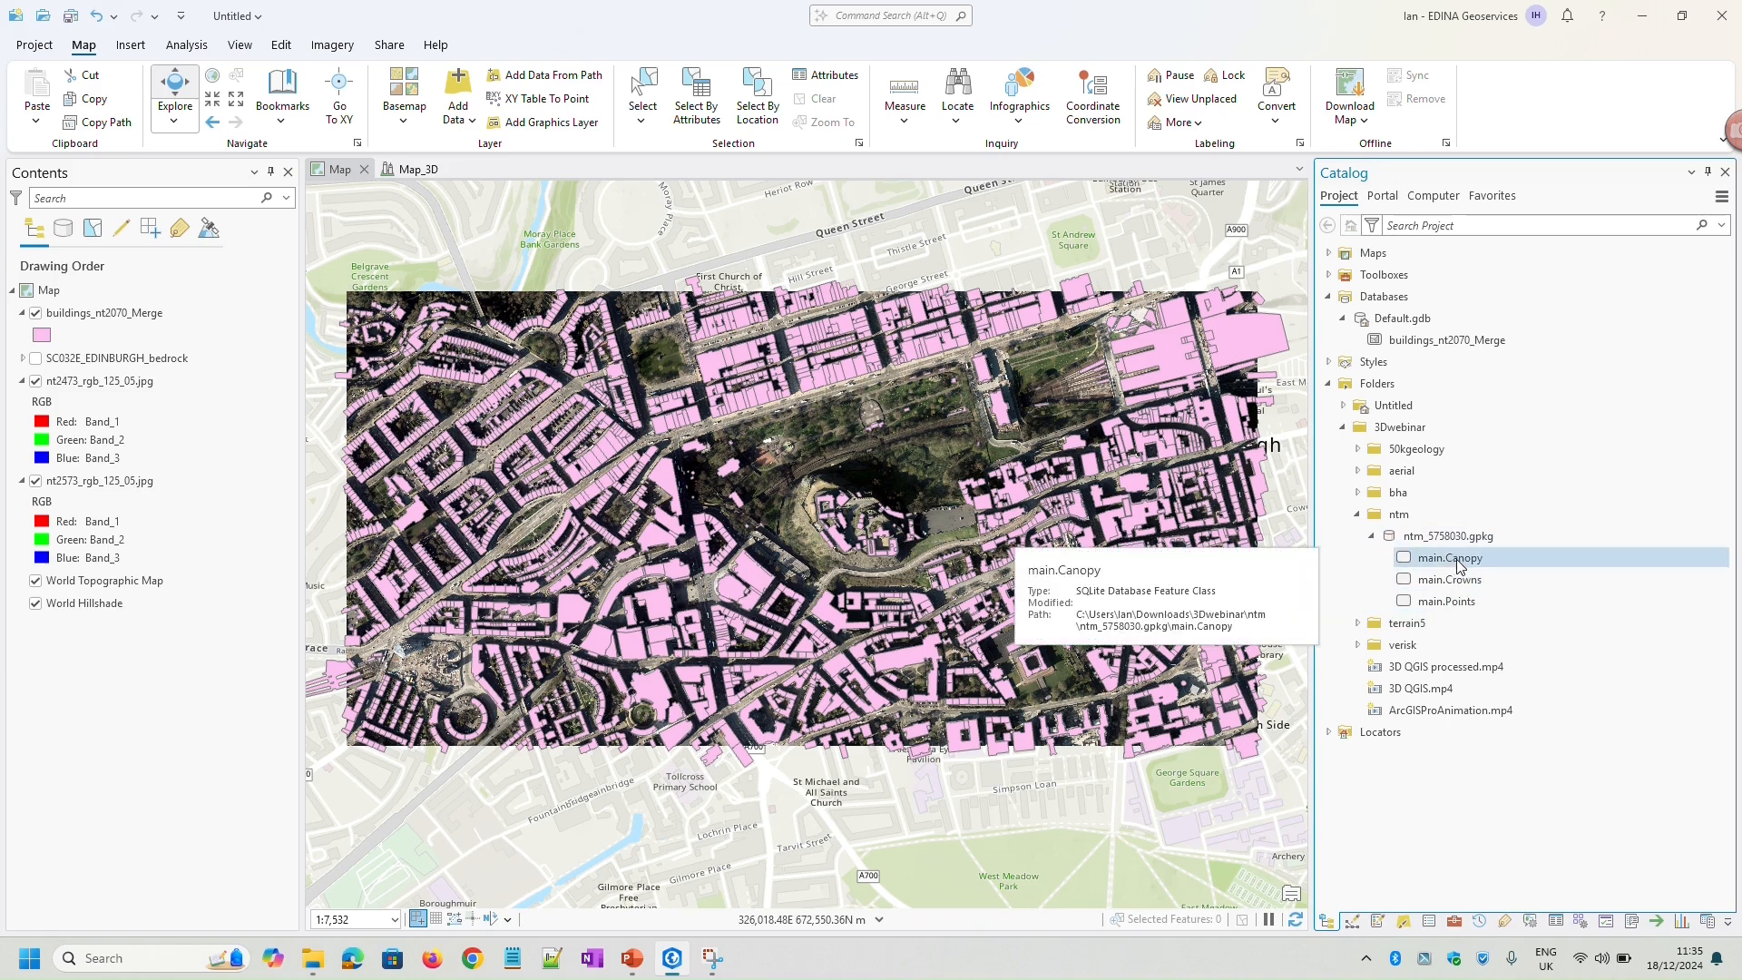
click(1463, 602)
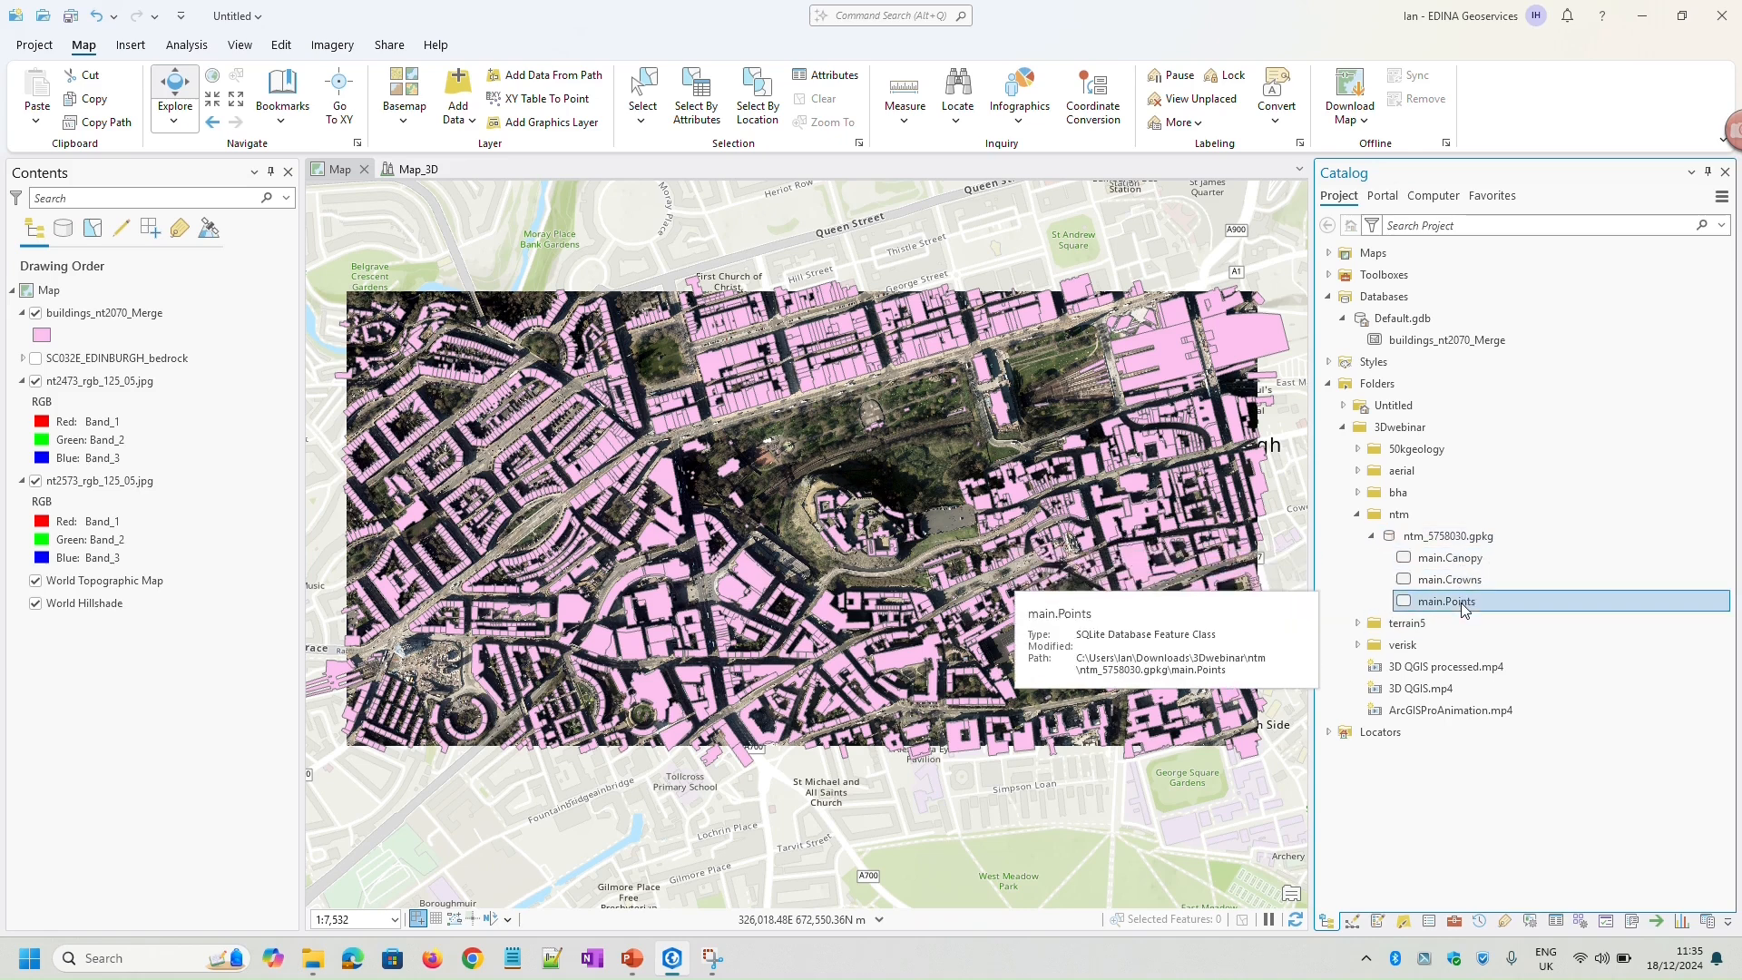
shift+click(1458, 563)
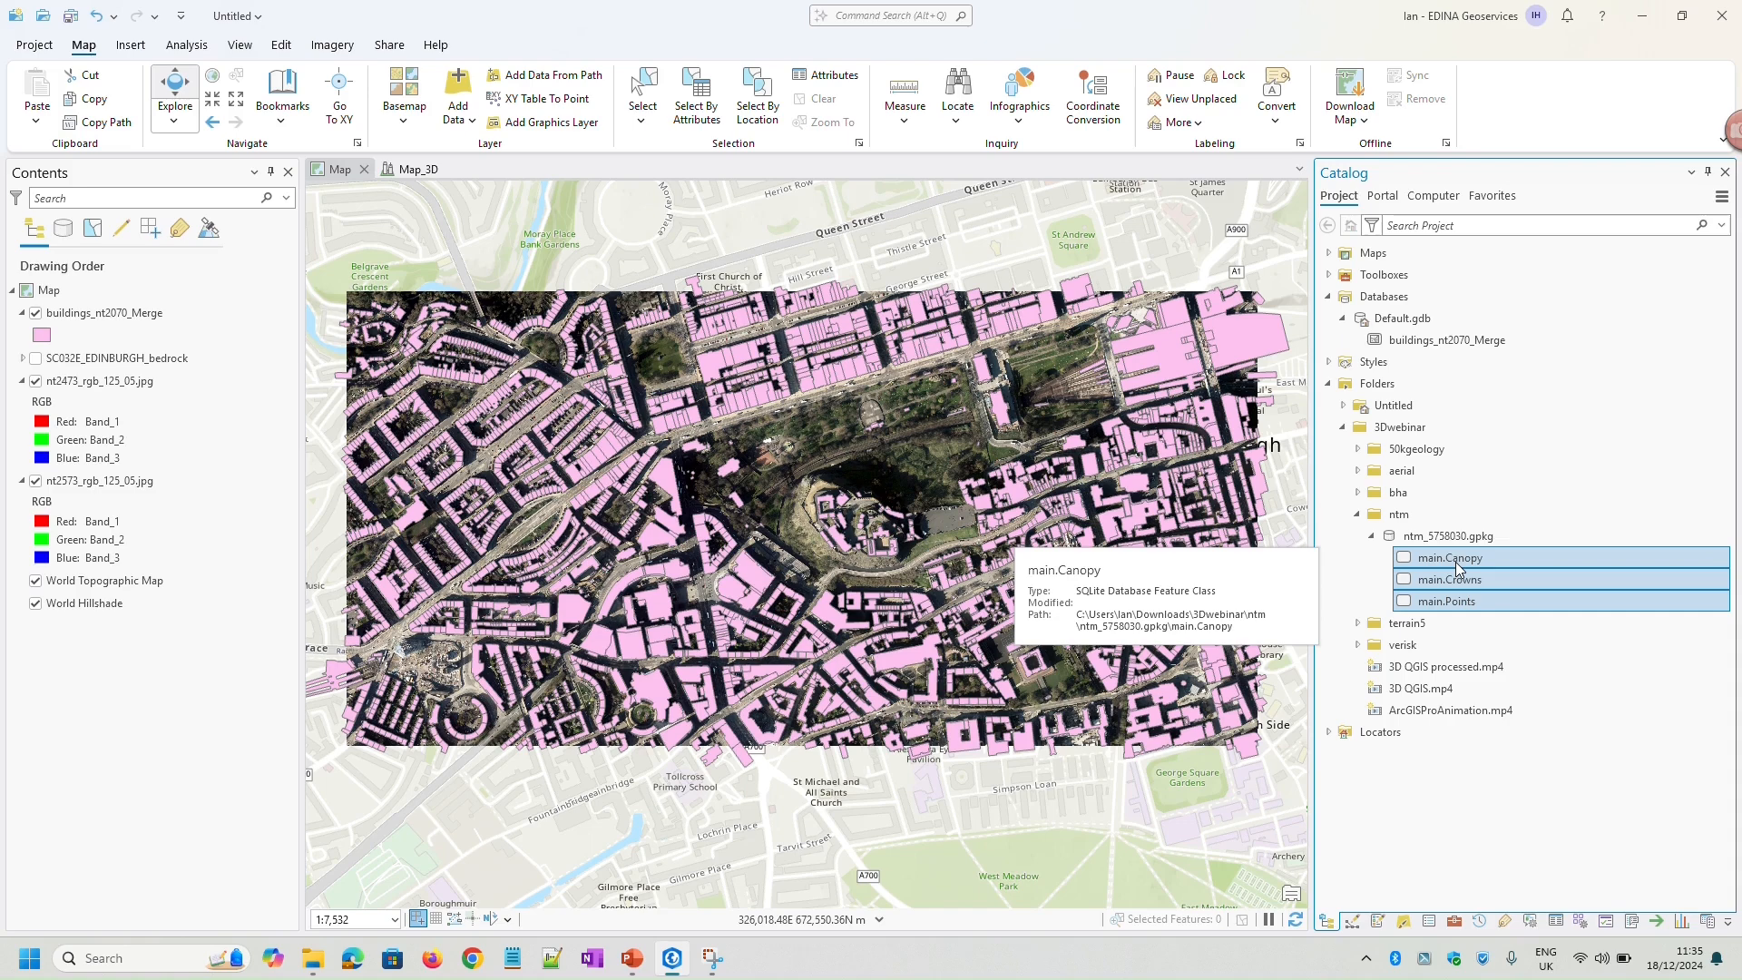
right_click(1456, 567)
click(1513, 583)
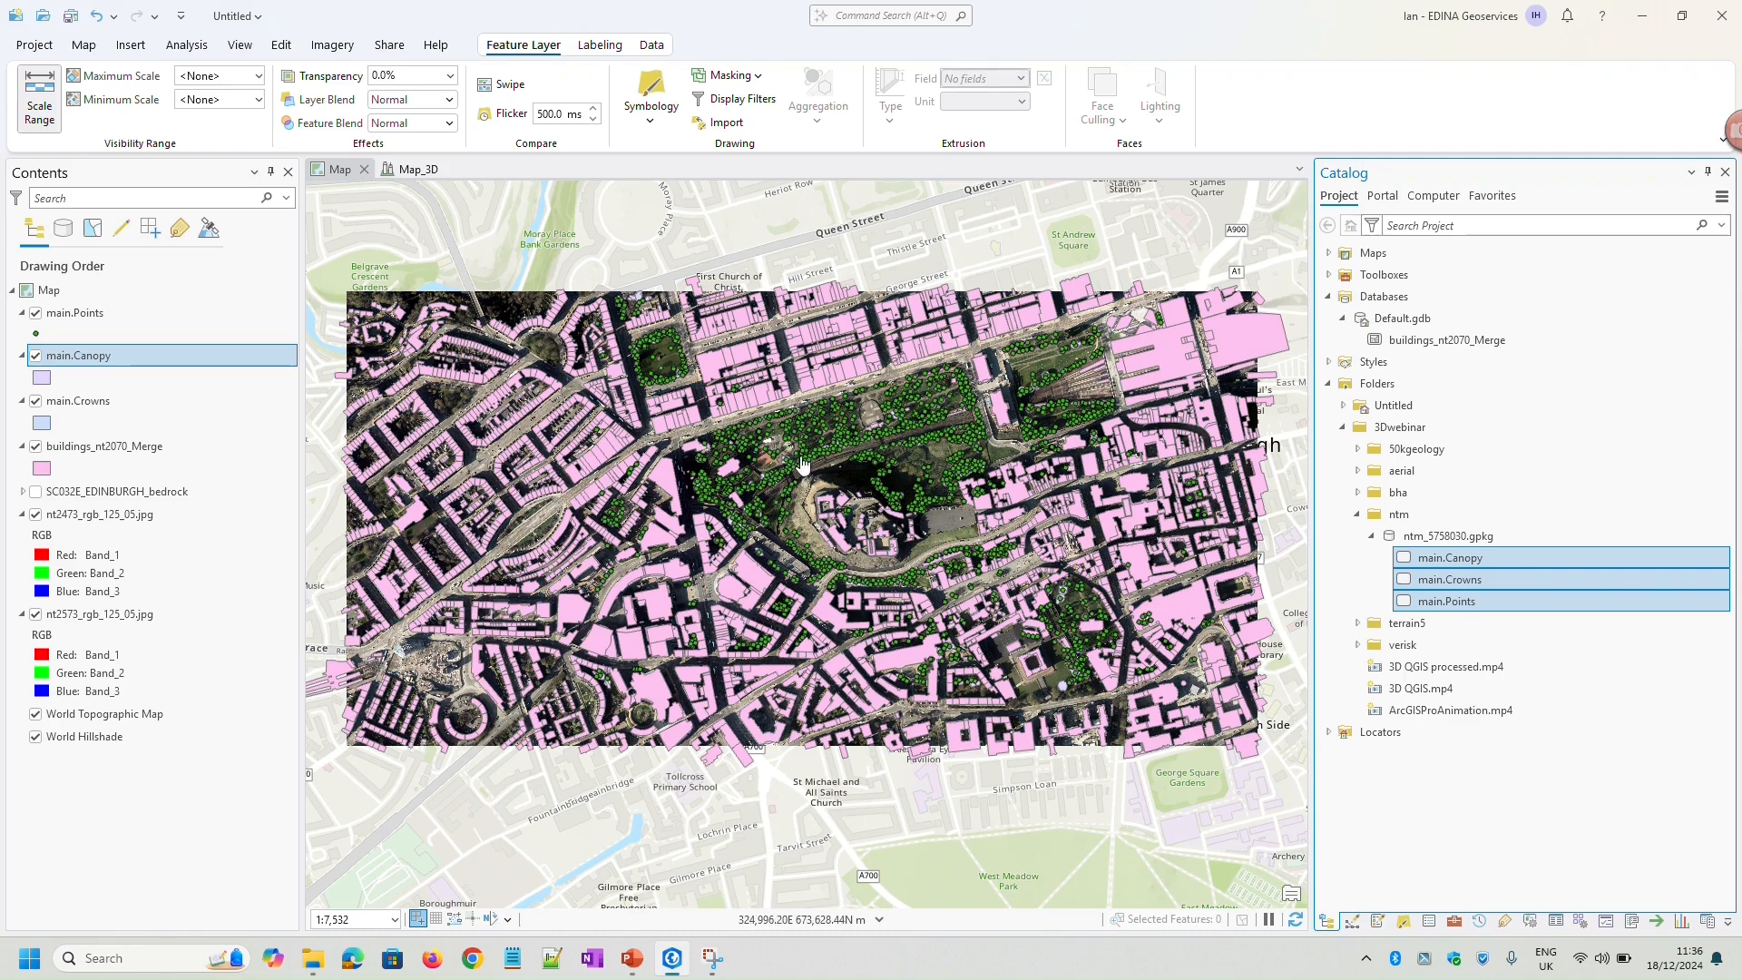
Examine the tree points, crowns and canopy polygons in the gardens northwest of the castle up close
scroll(802, 465, up, 4)
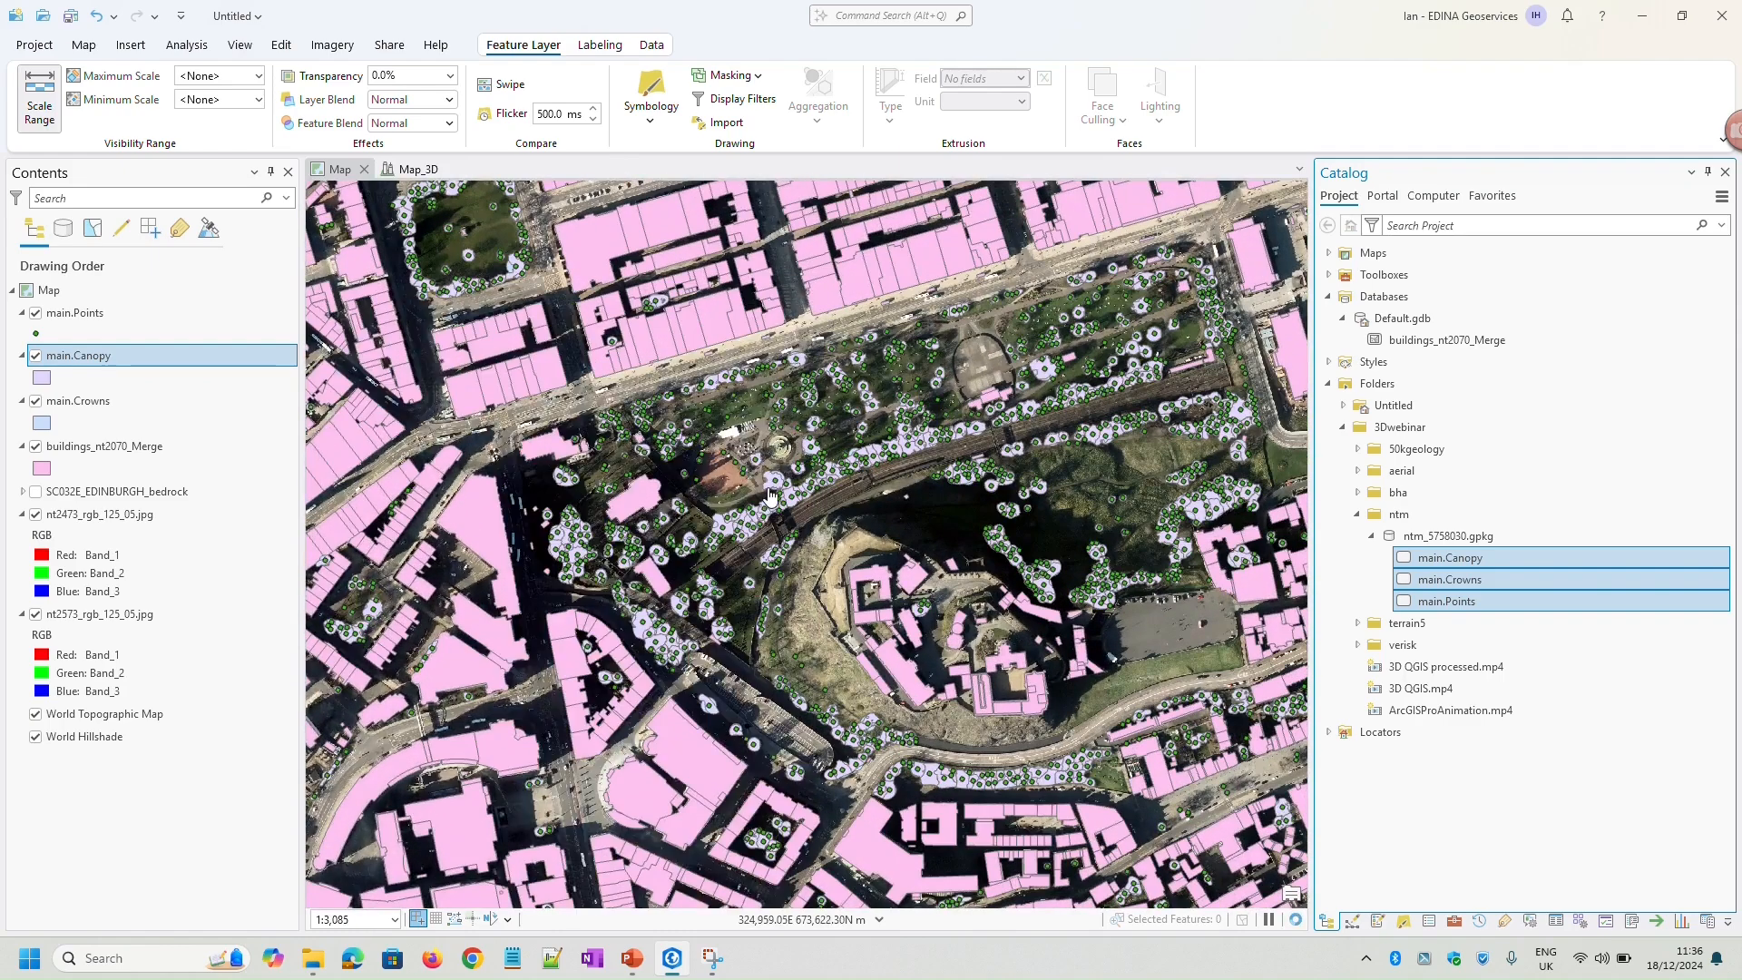
scroll(770, 495, up, 2)
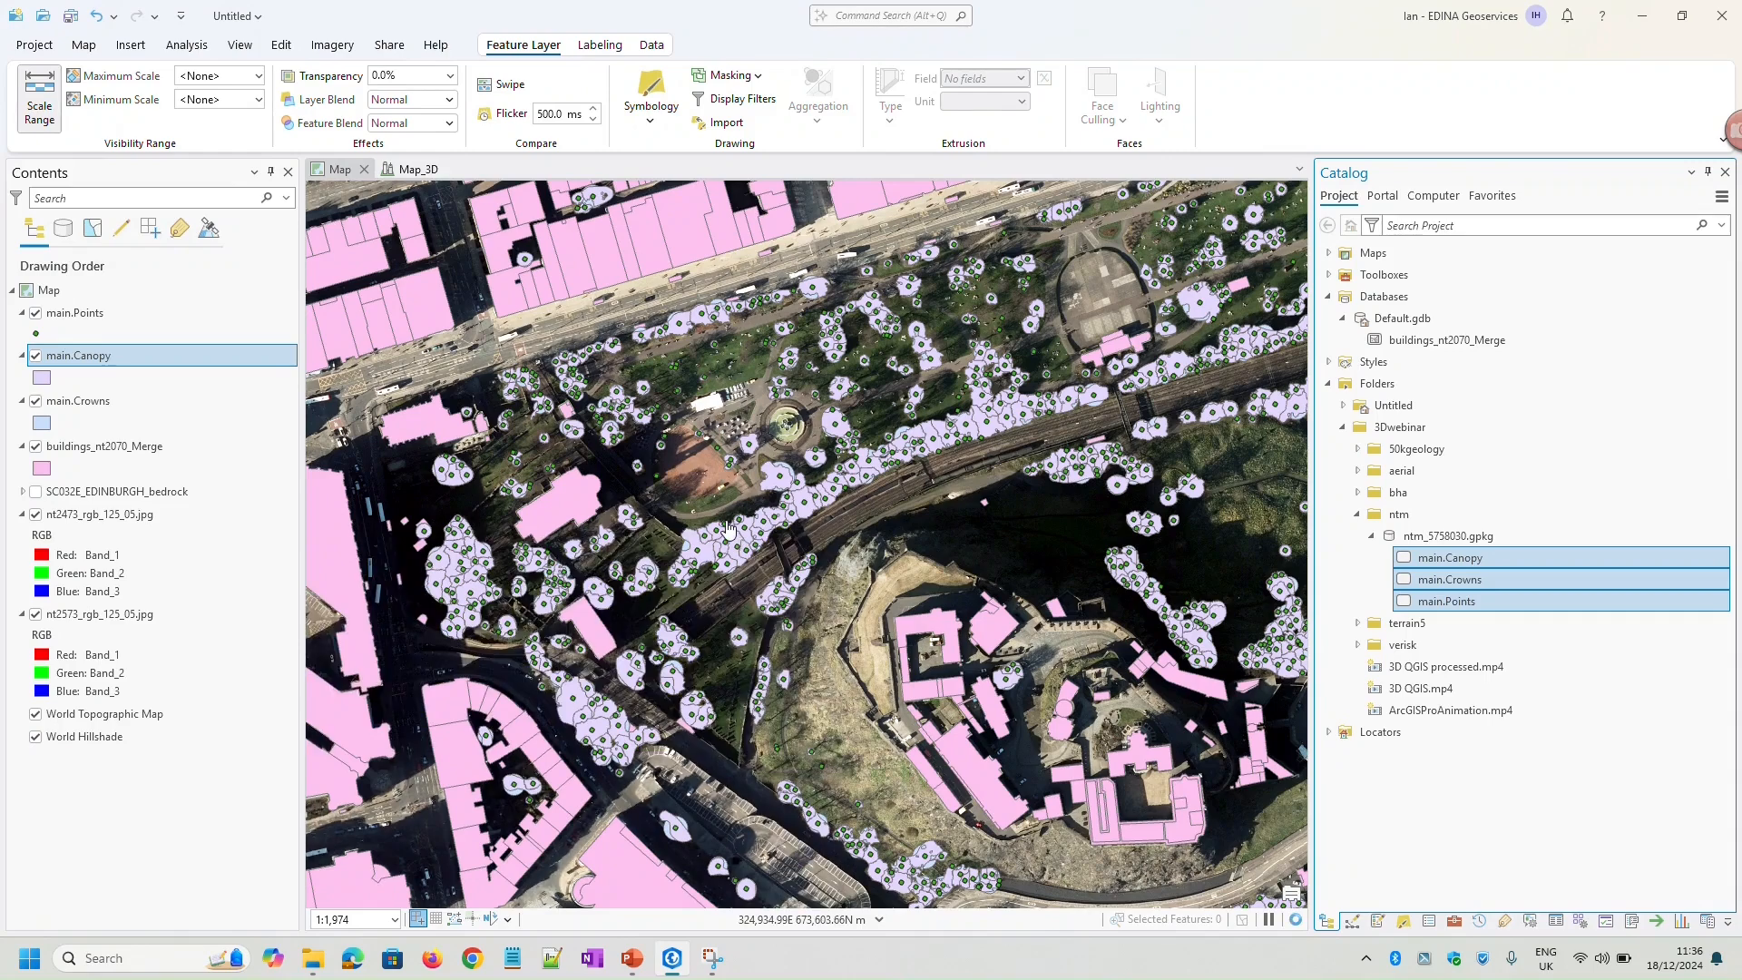
scroll(727, 528, up, 2)
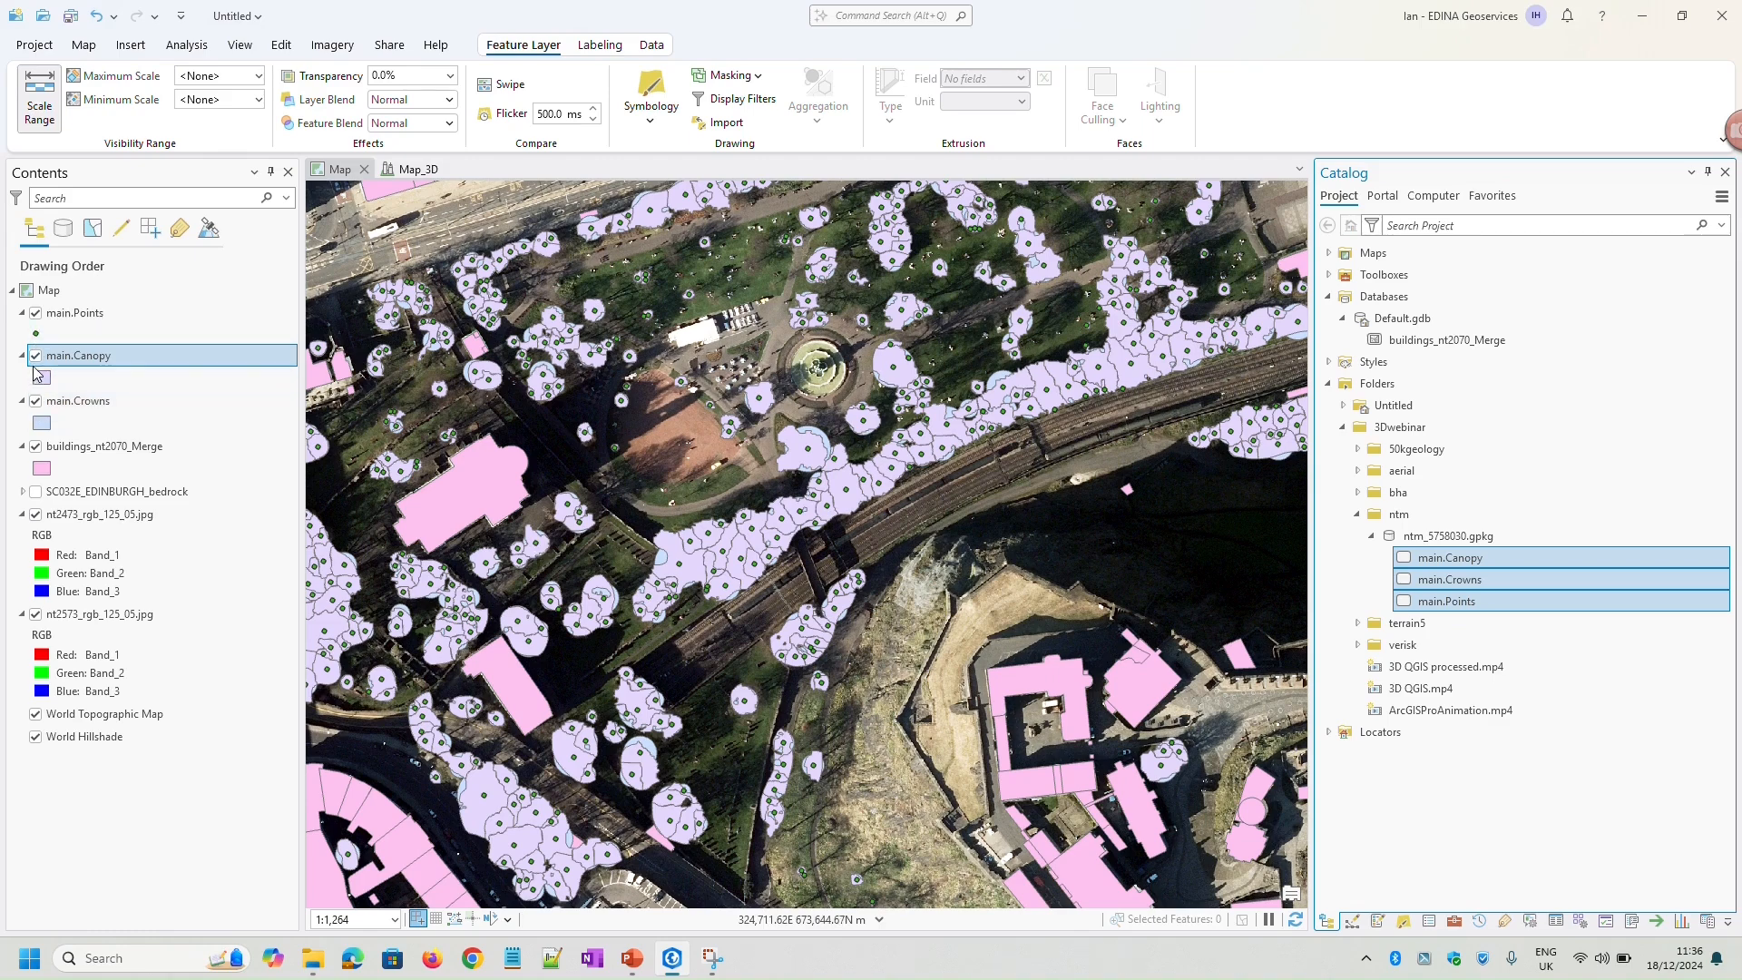
Hide main.Crowns and main.Canopy in the 2D map and check the height and area attributes of a tree point near the railway
click(36, 403)
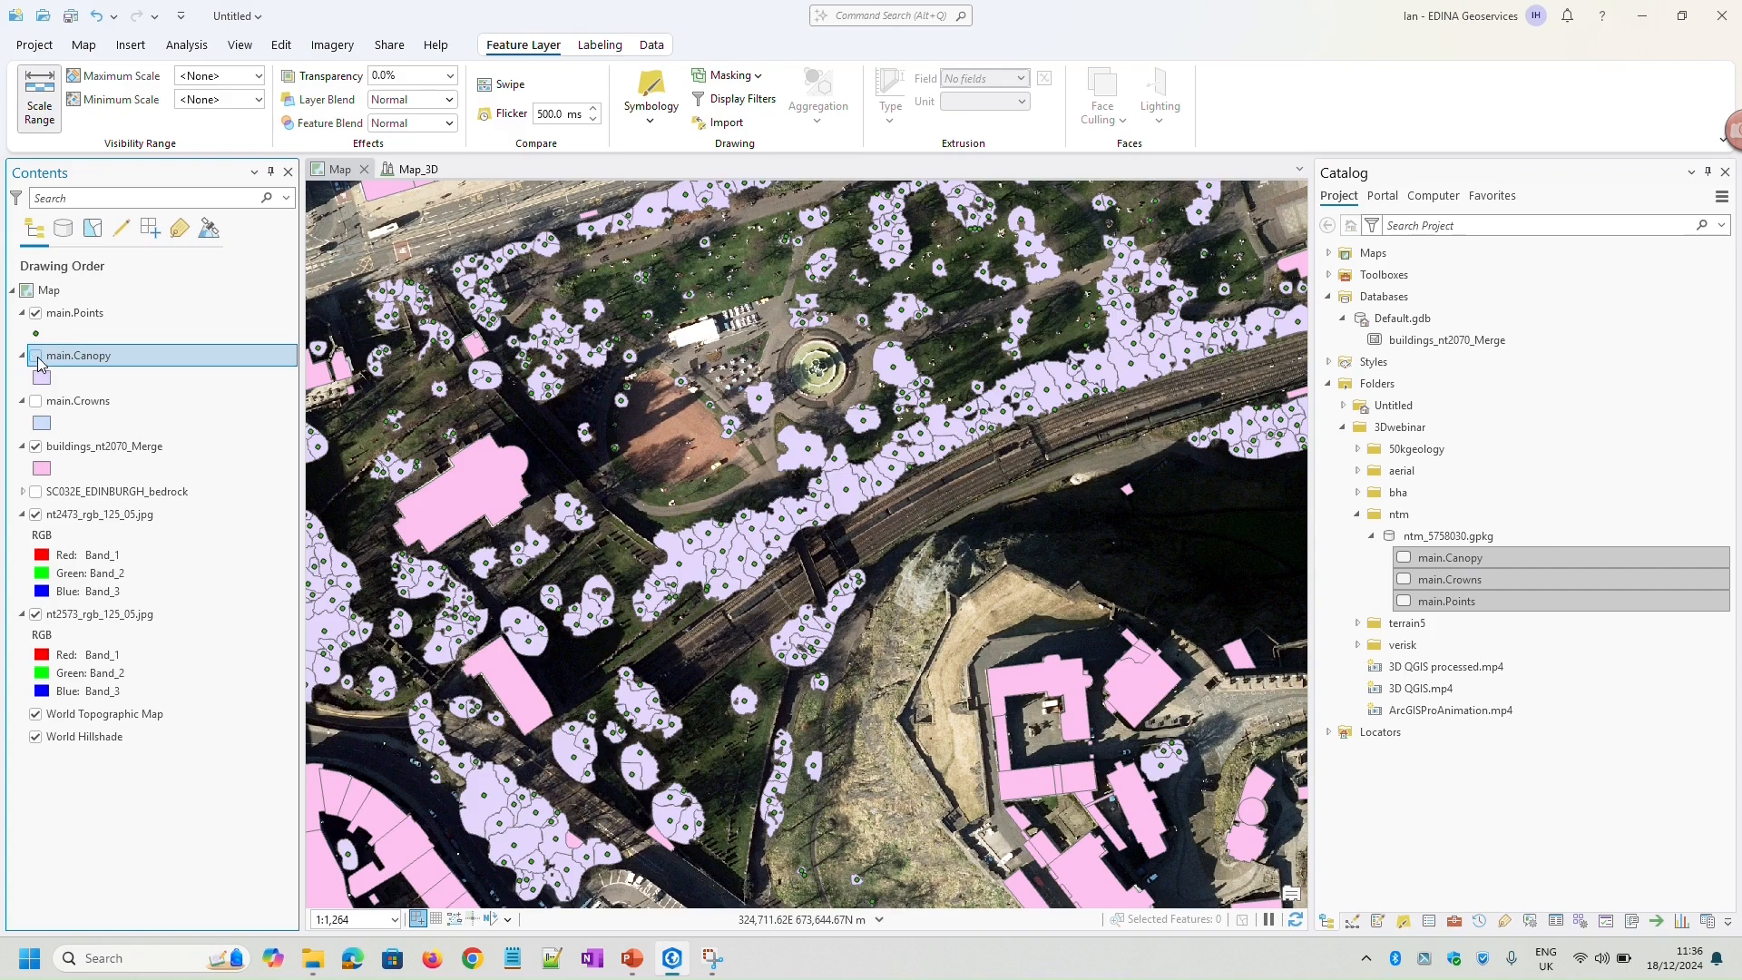
click(37, 358)
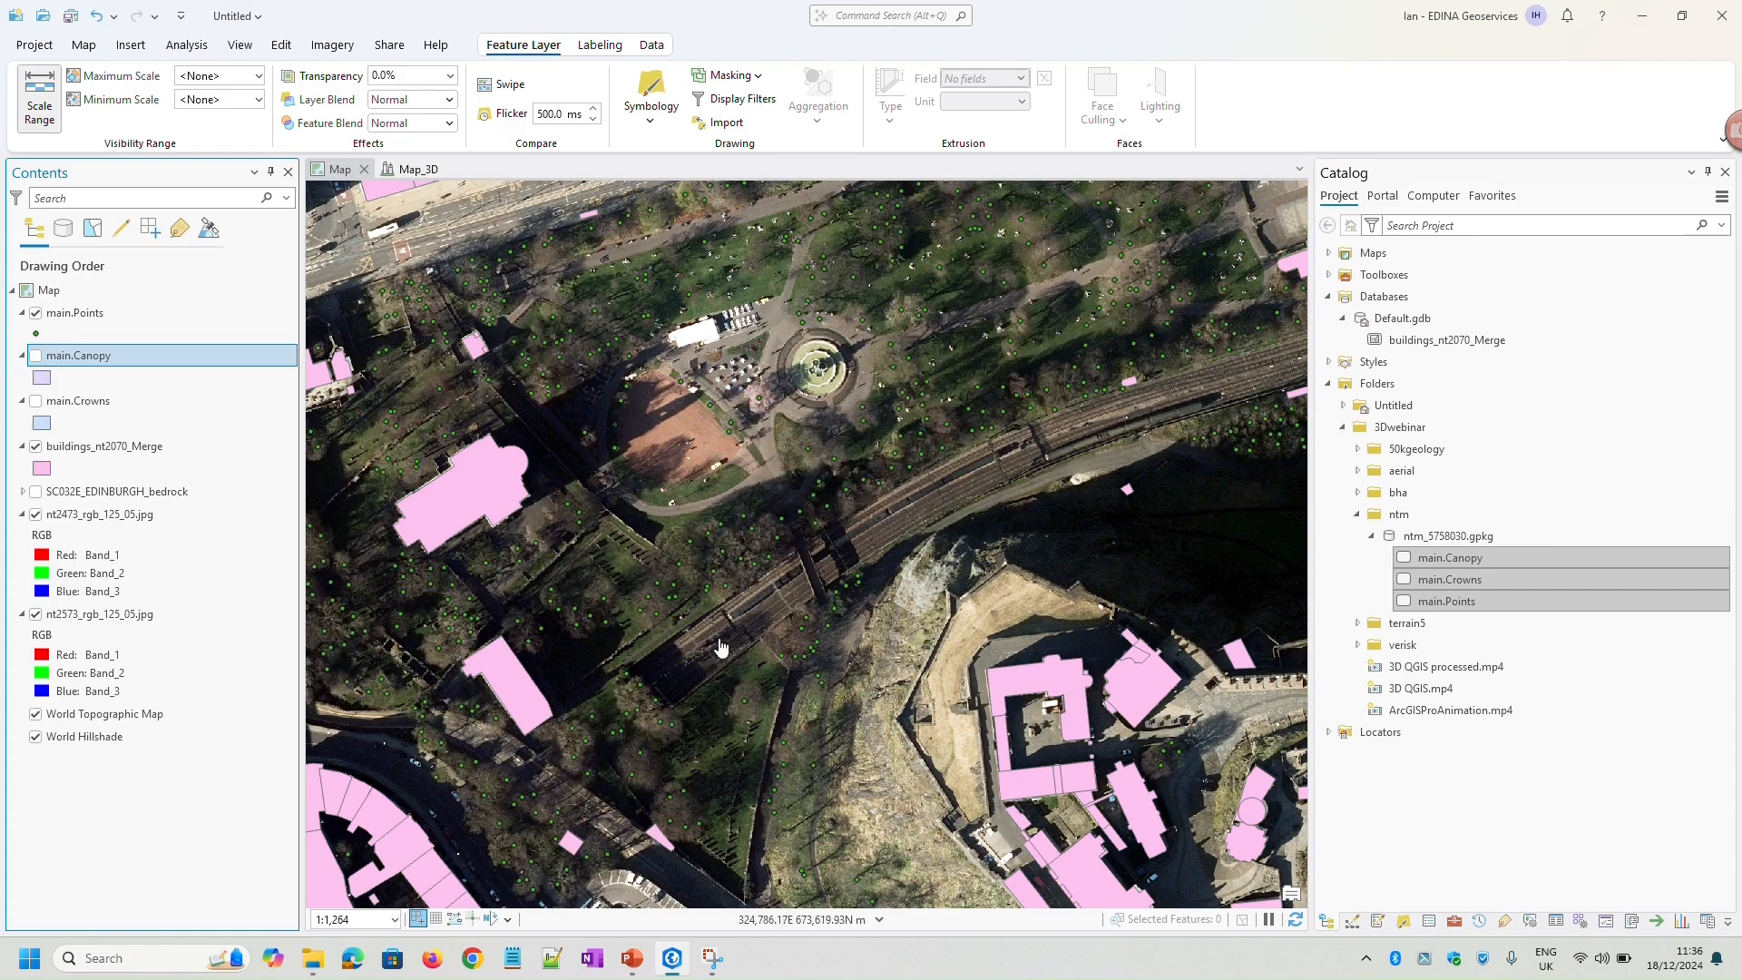
click(689, 547)
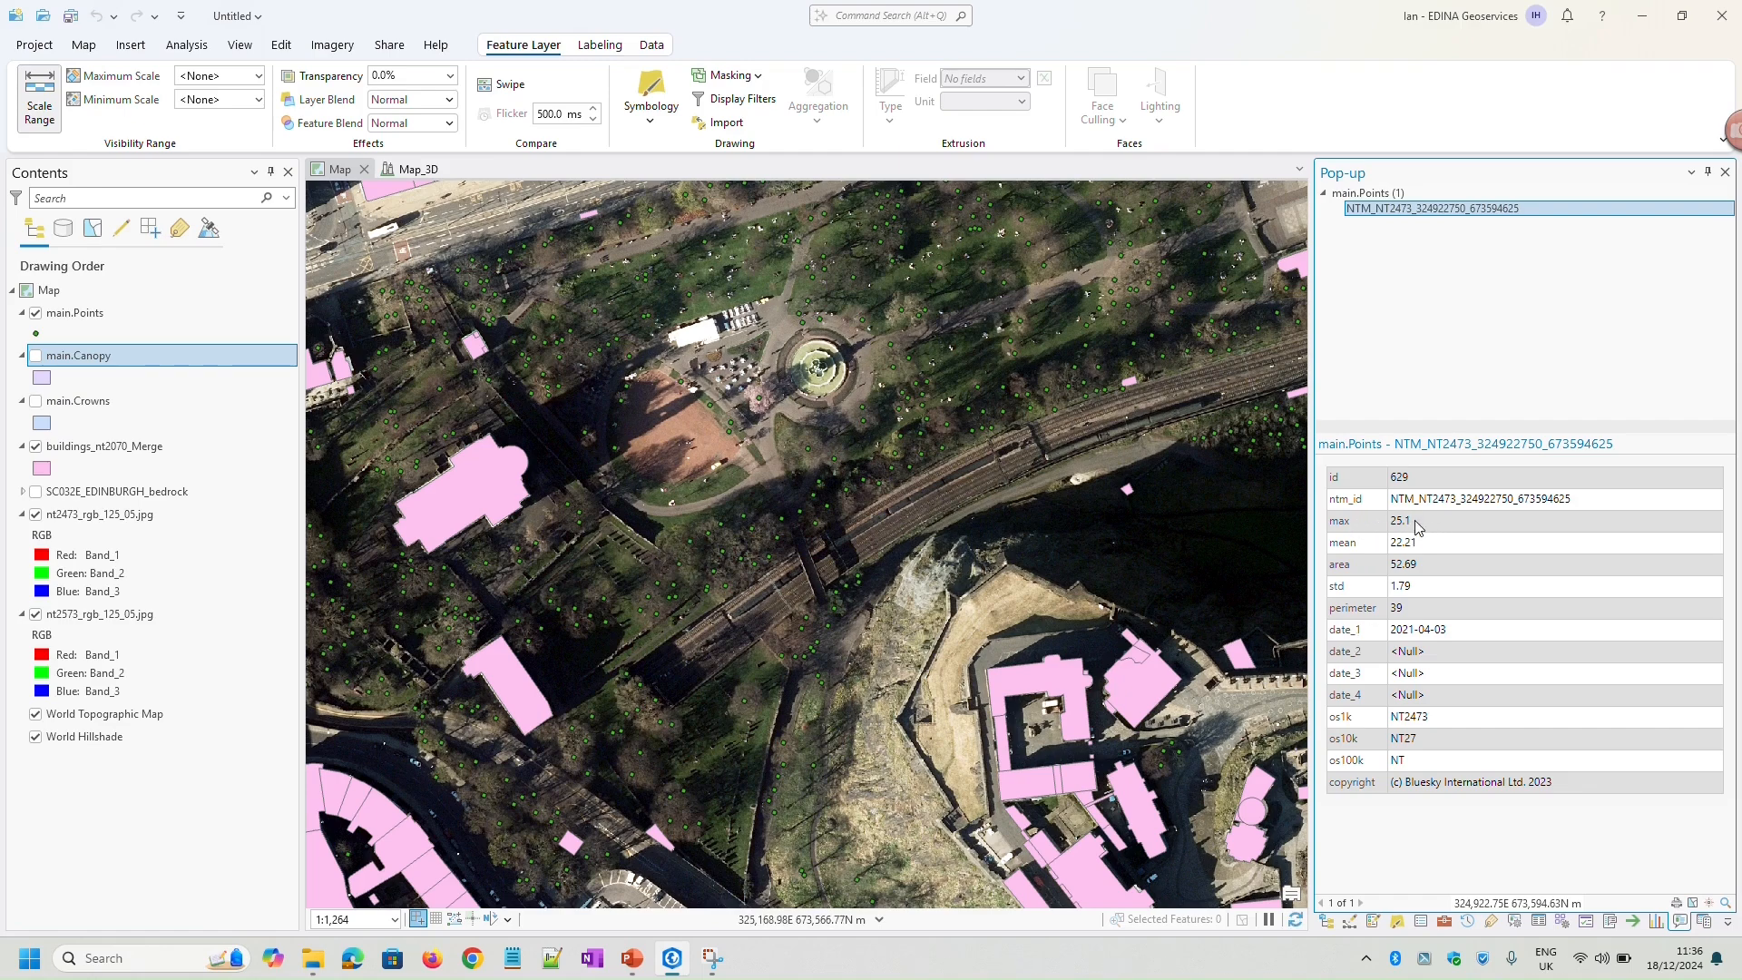
drag(1416, 522, 1391, 565)
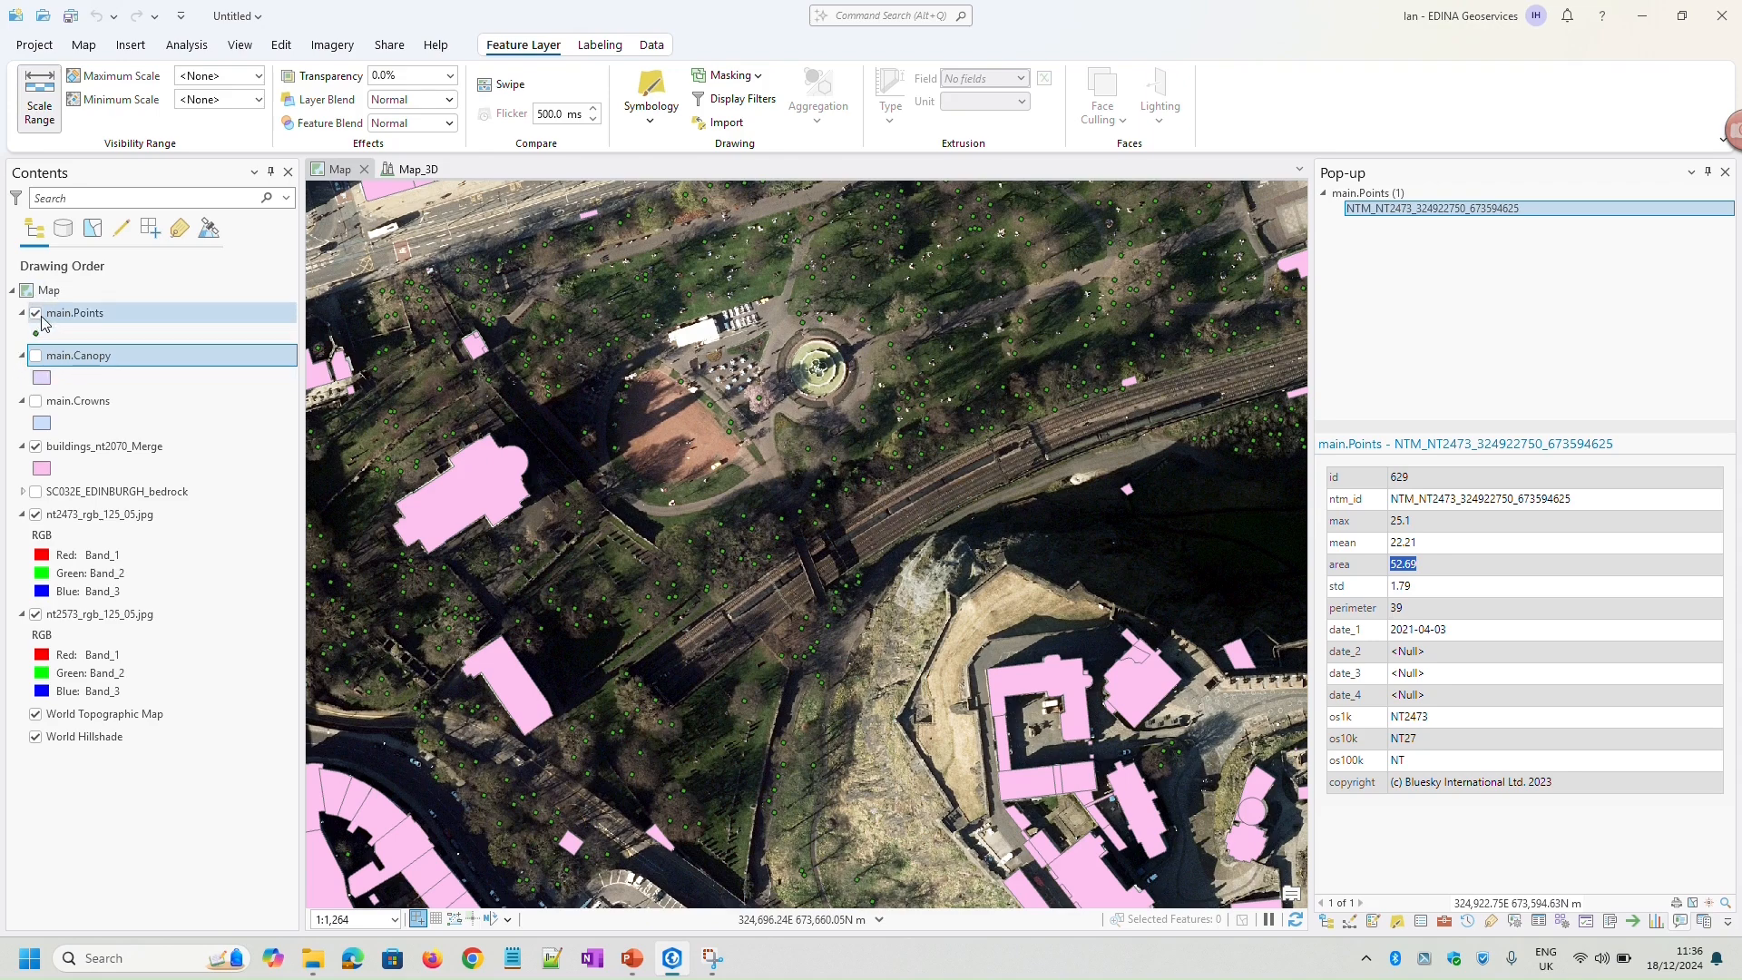
Compare the canopy polygons with the crown circles in the gardens and around the castle, leaving both layers hidden
click(37, 357)
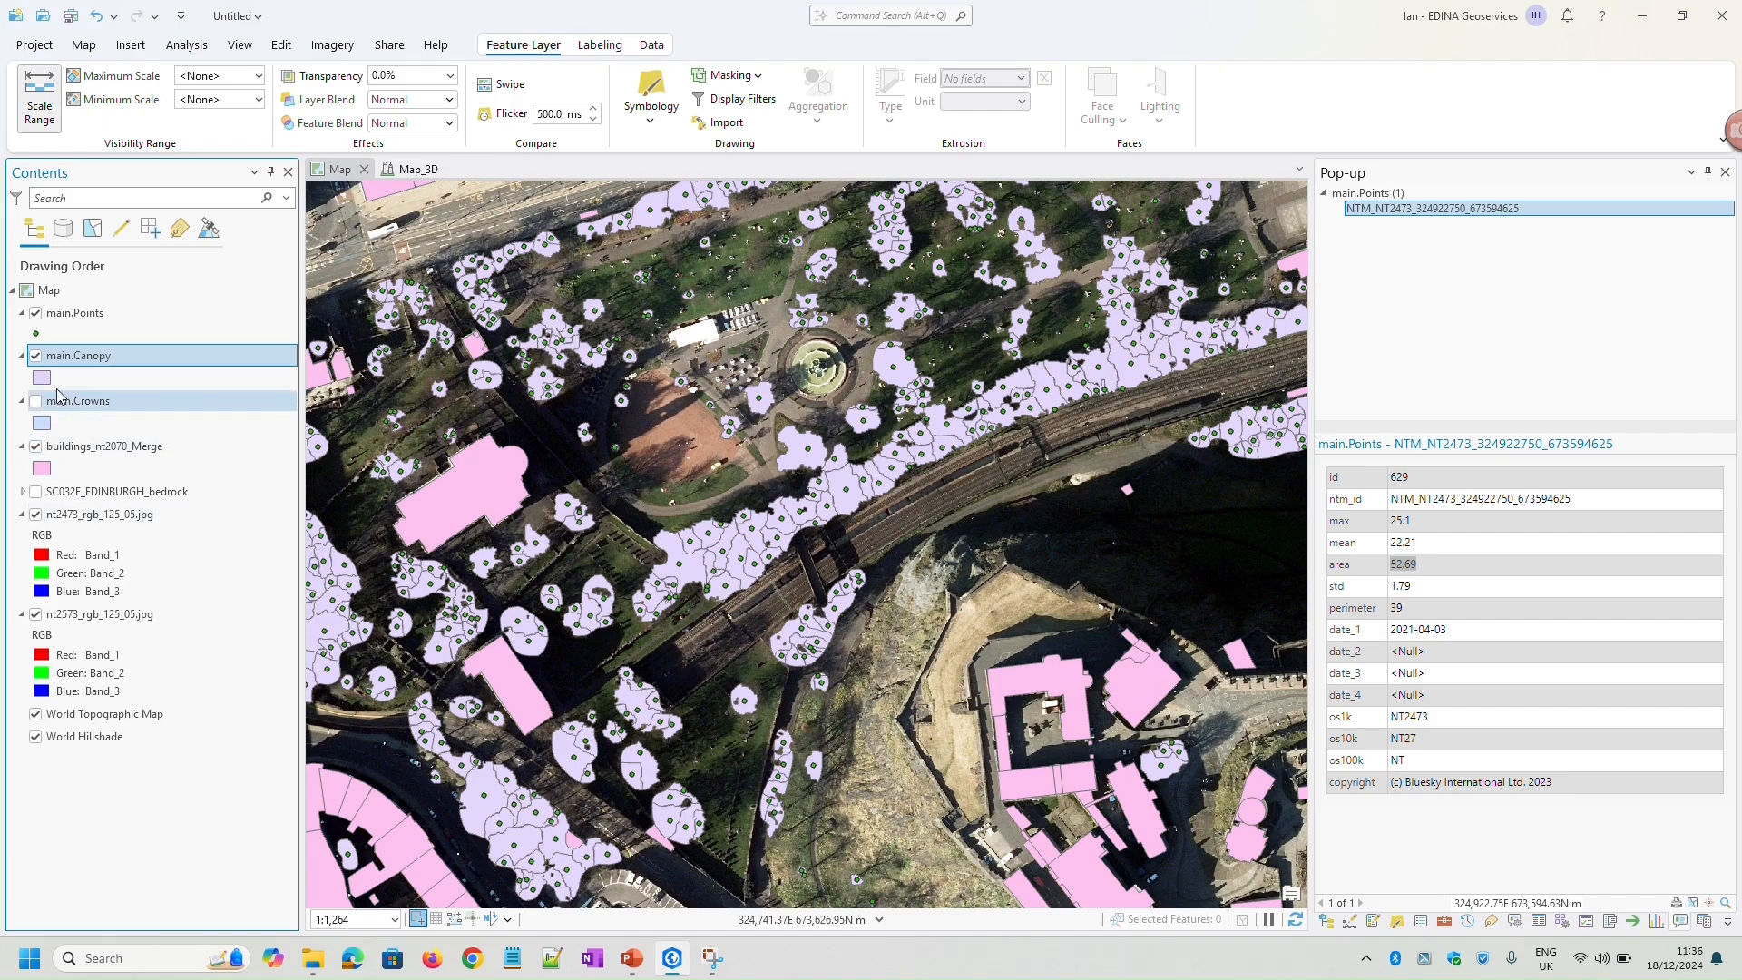
click(36, 355)
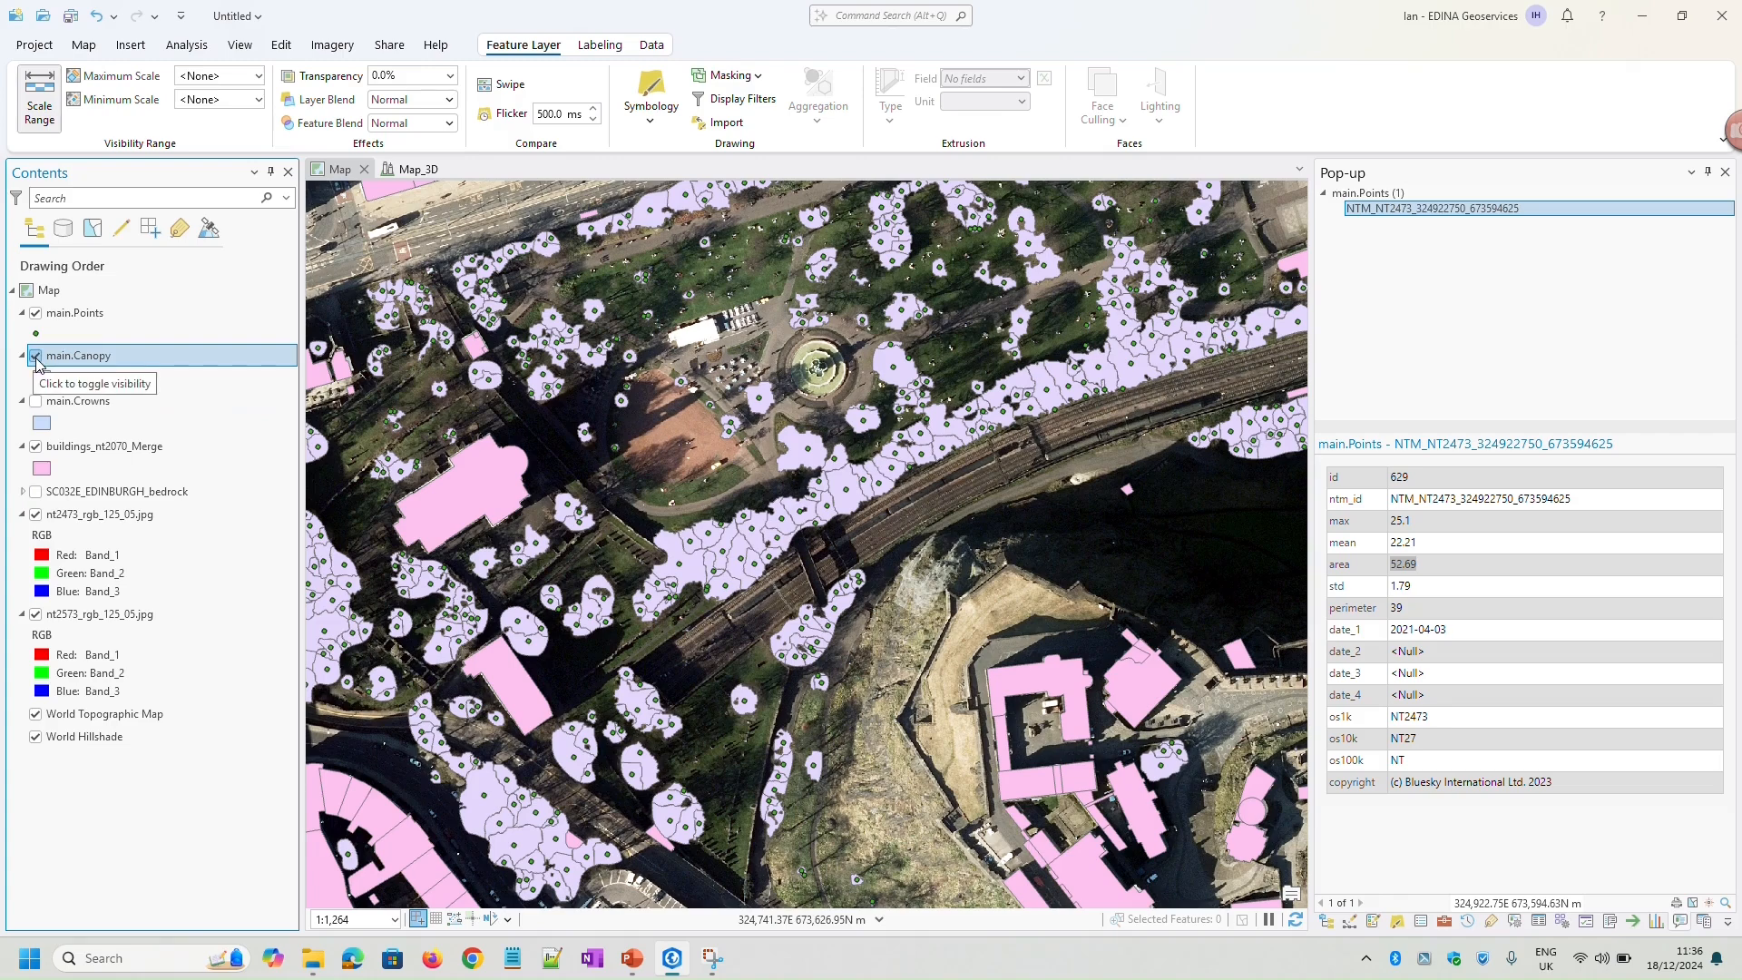
click(36, 401)
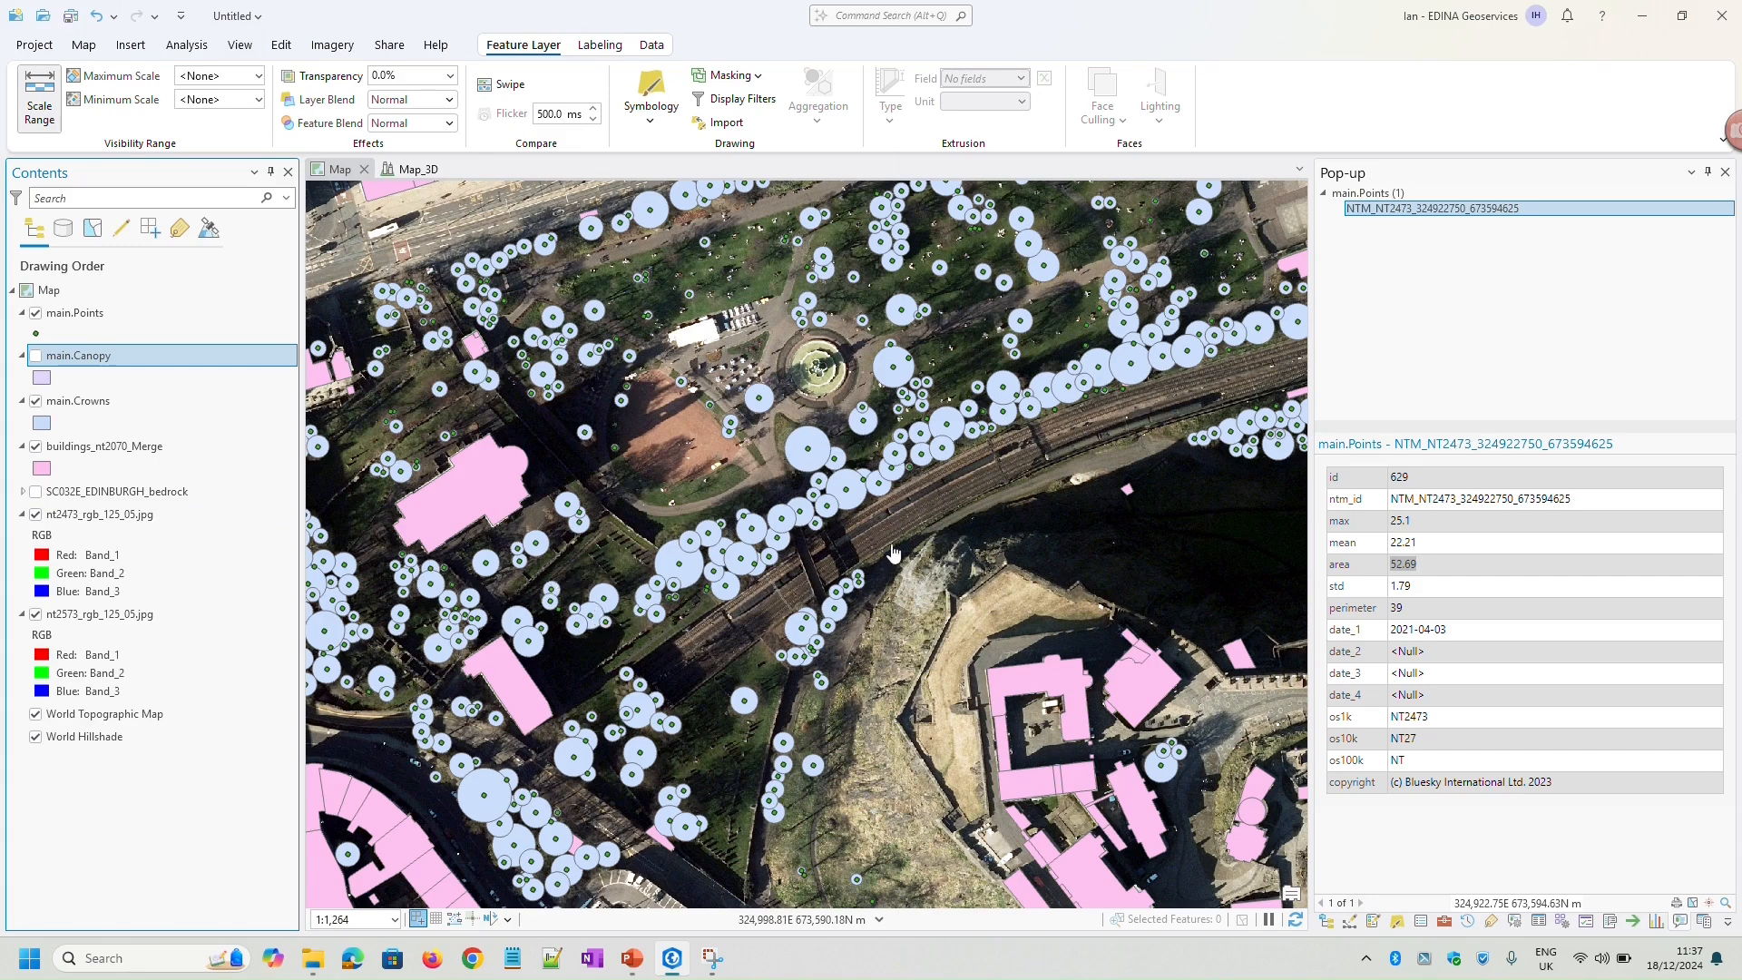
drag(865, 574, 675, 400)
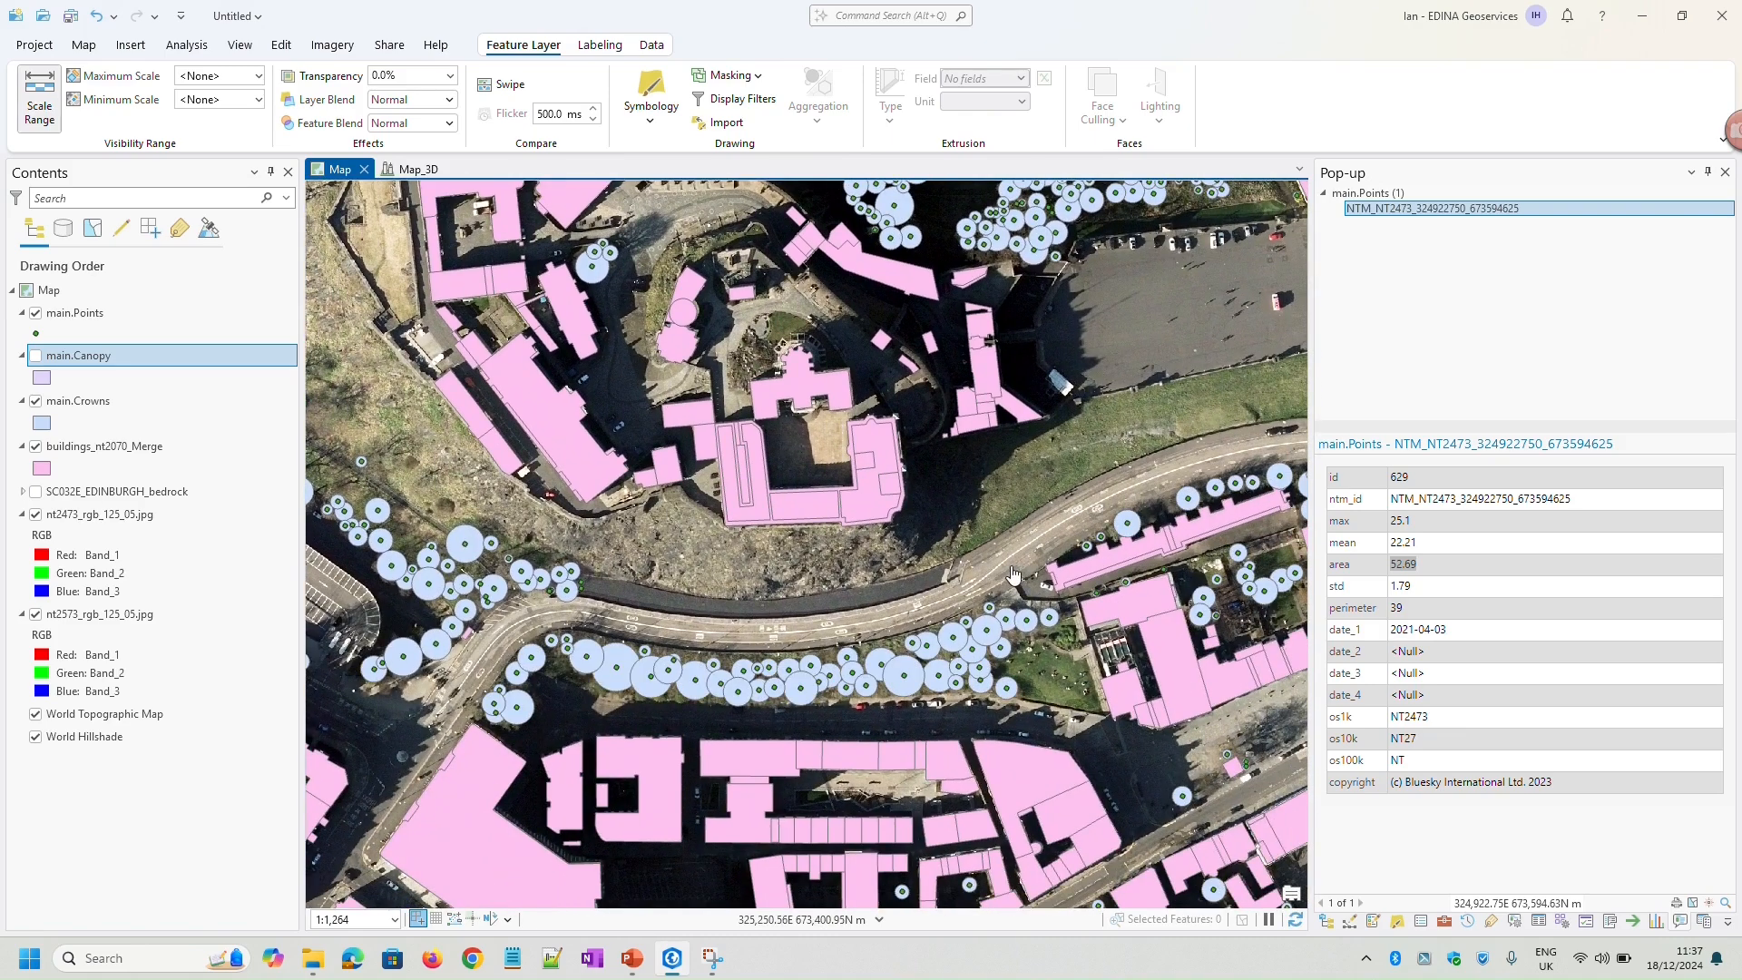
drag(961, 561, 1017, 655)
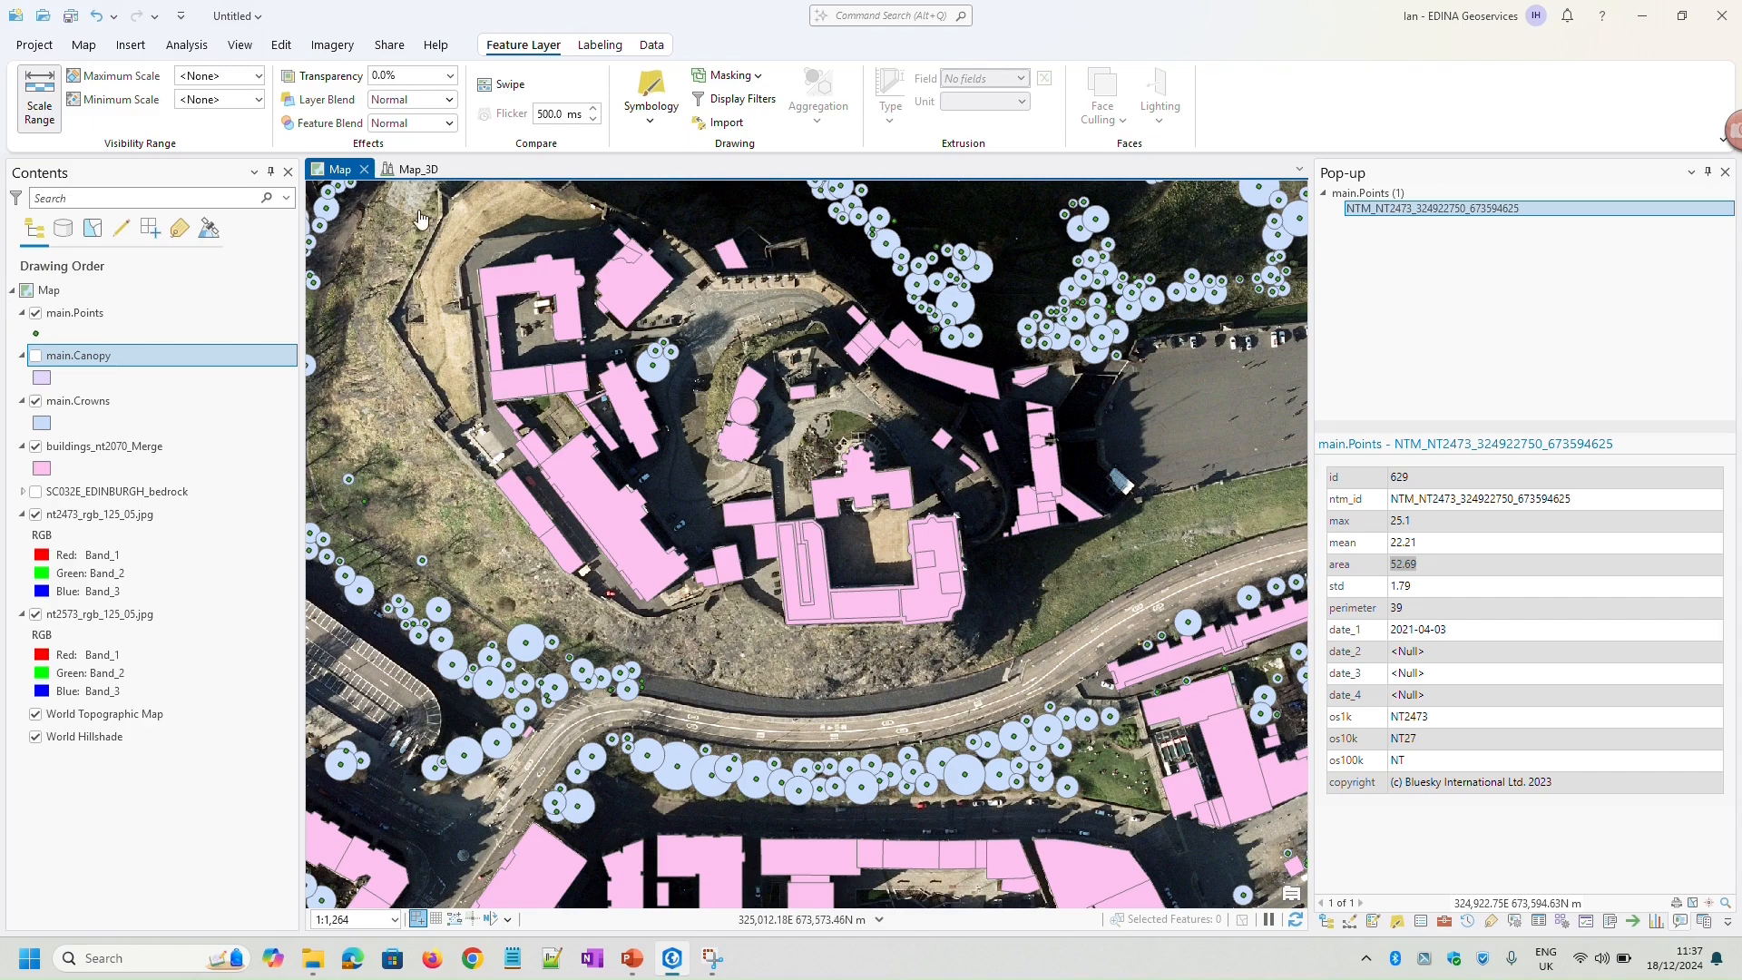
click(36, 400)
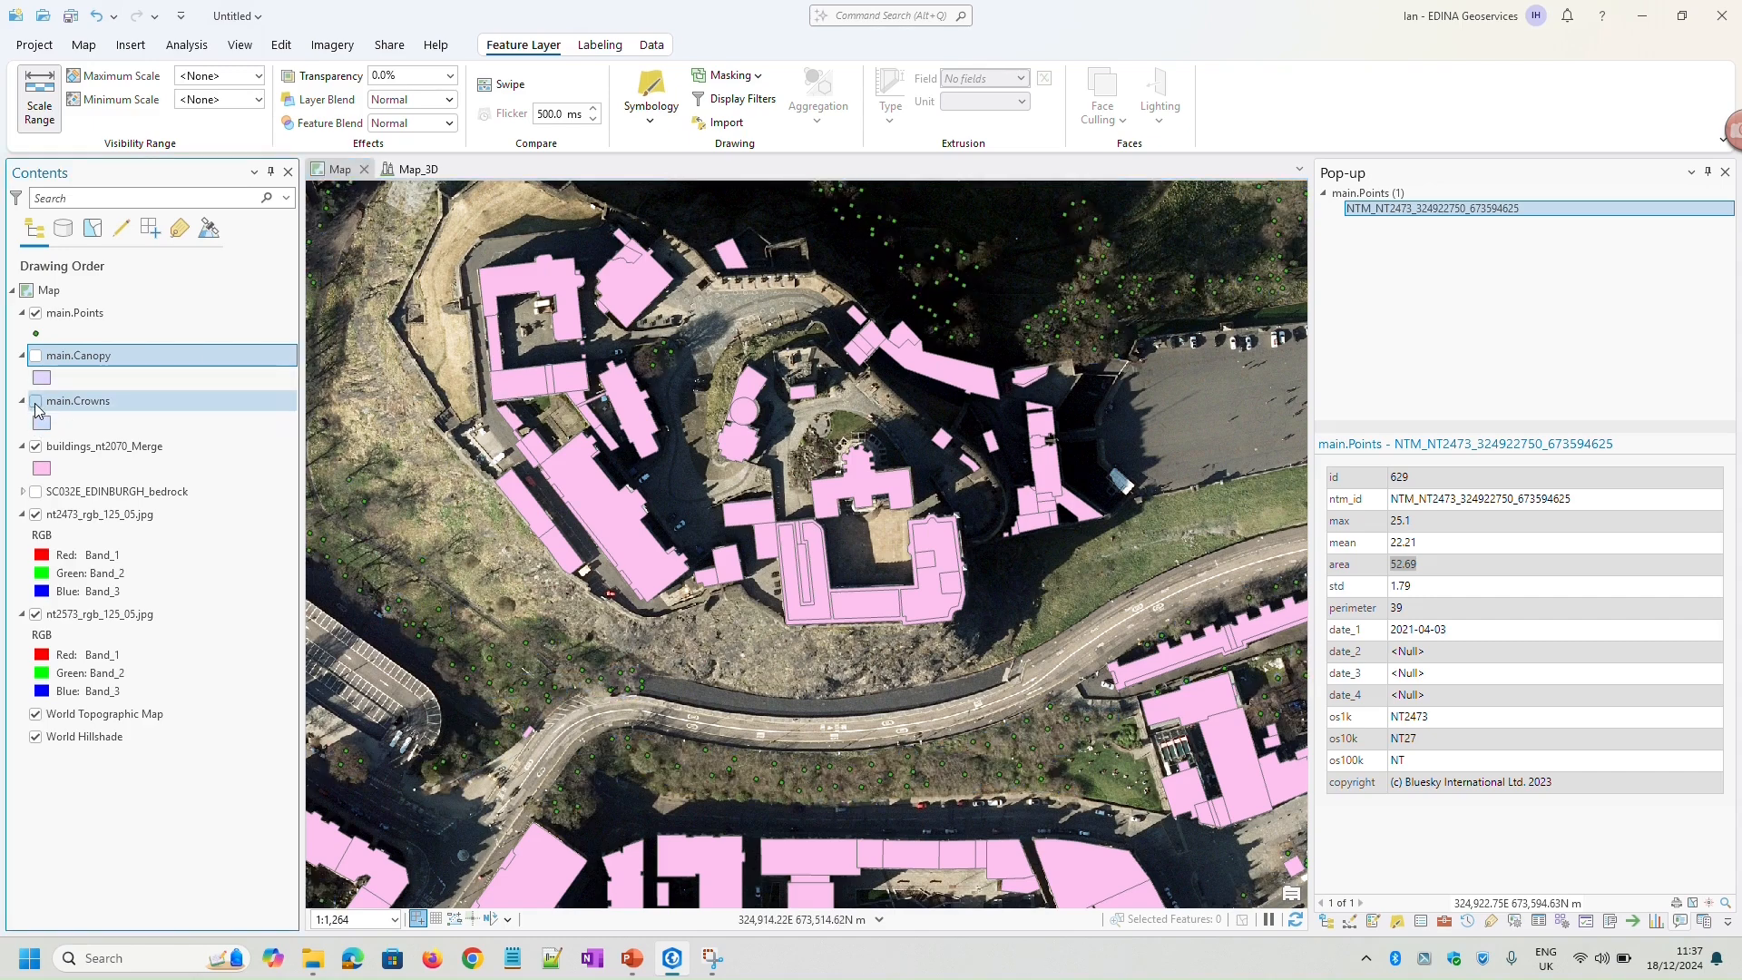
Add main.Points from ntm_5758030.gpkg to the Map_3D scene and place it above main.UKBuildings in the 3D Layers group
click(410, 170)
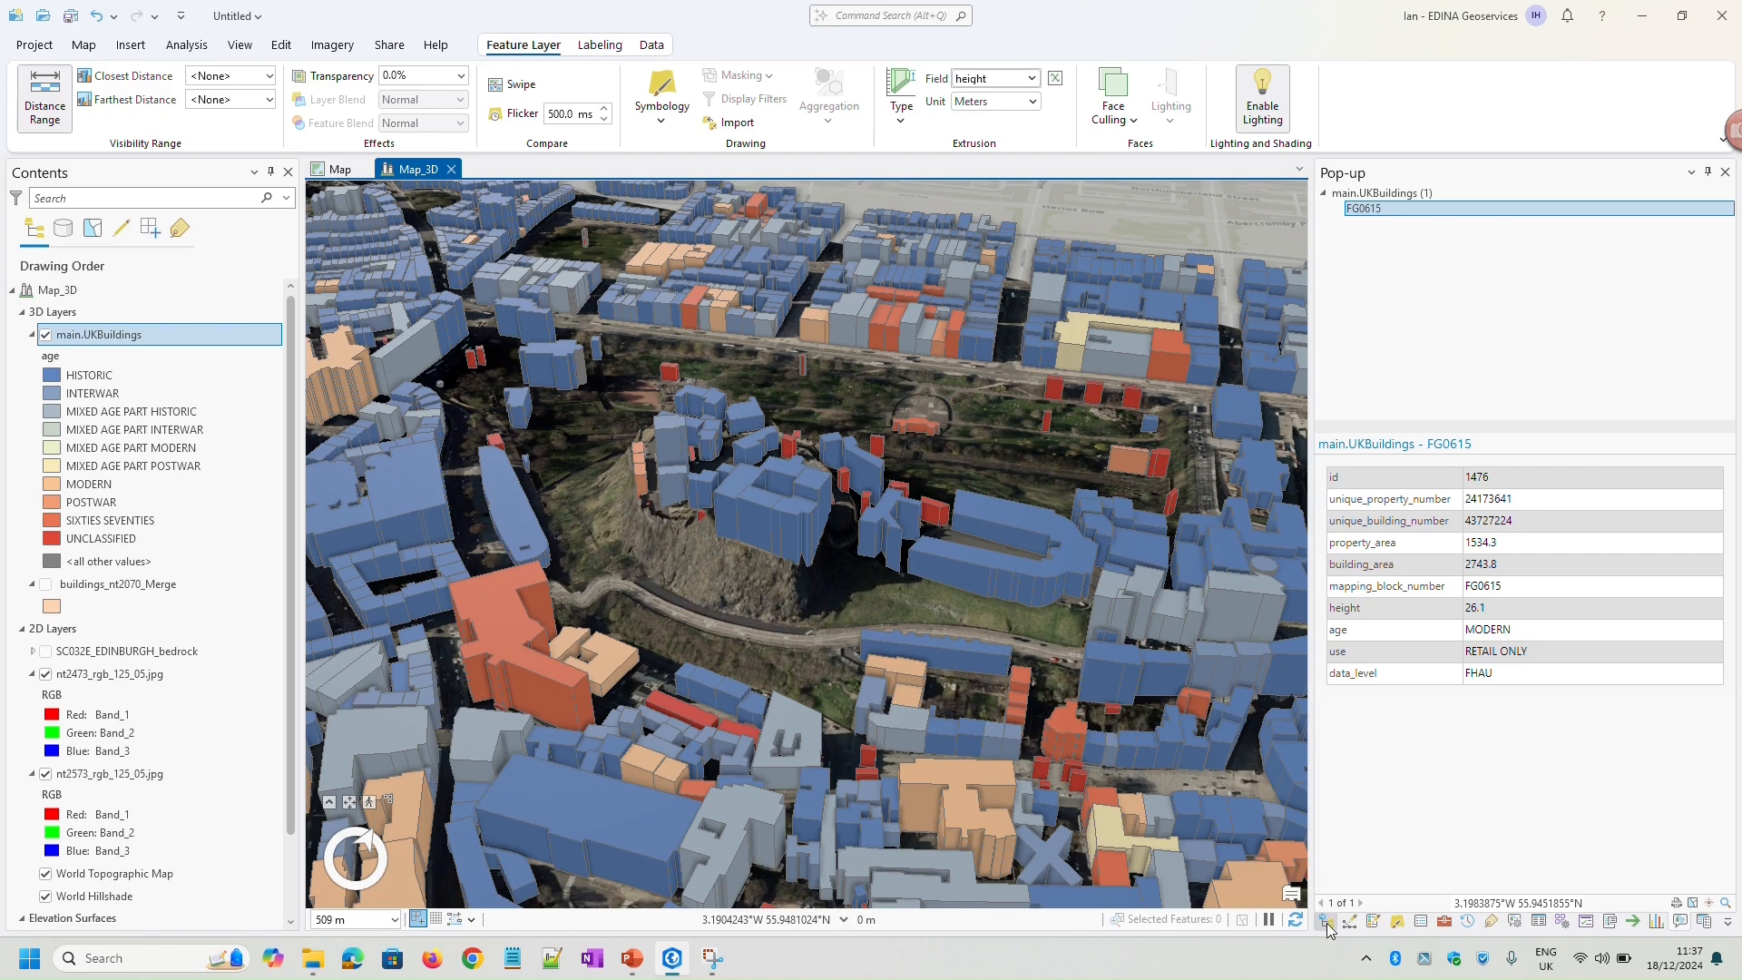
click(1327, 921)
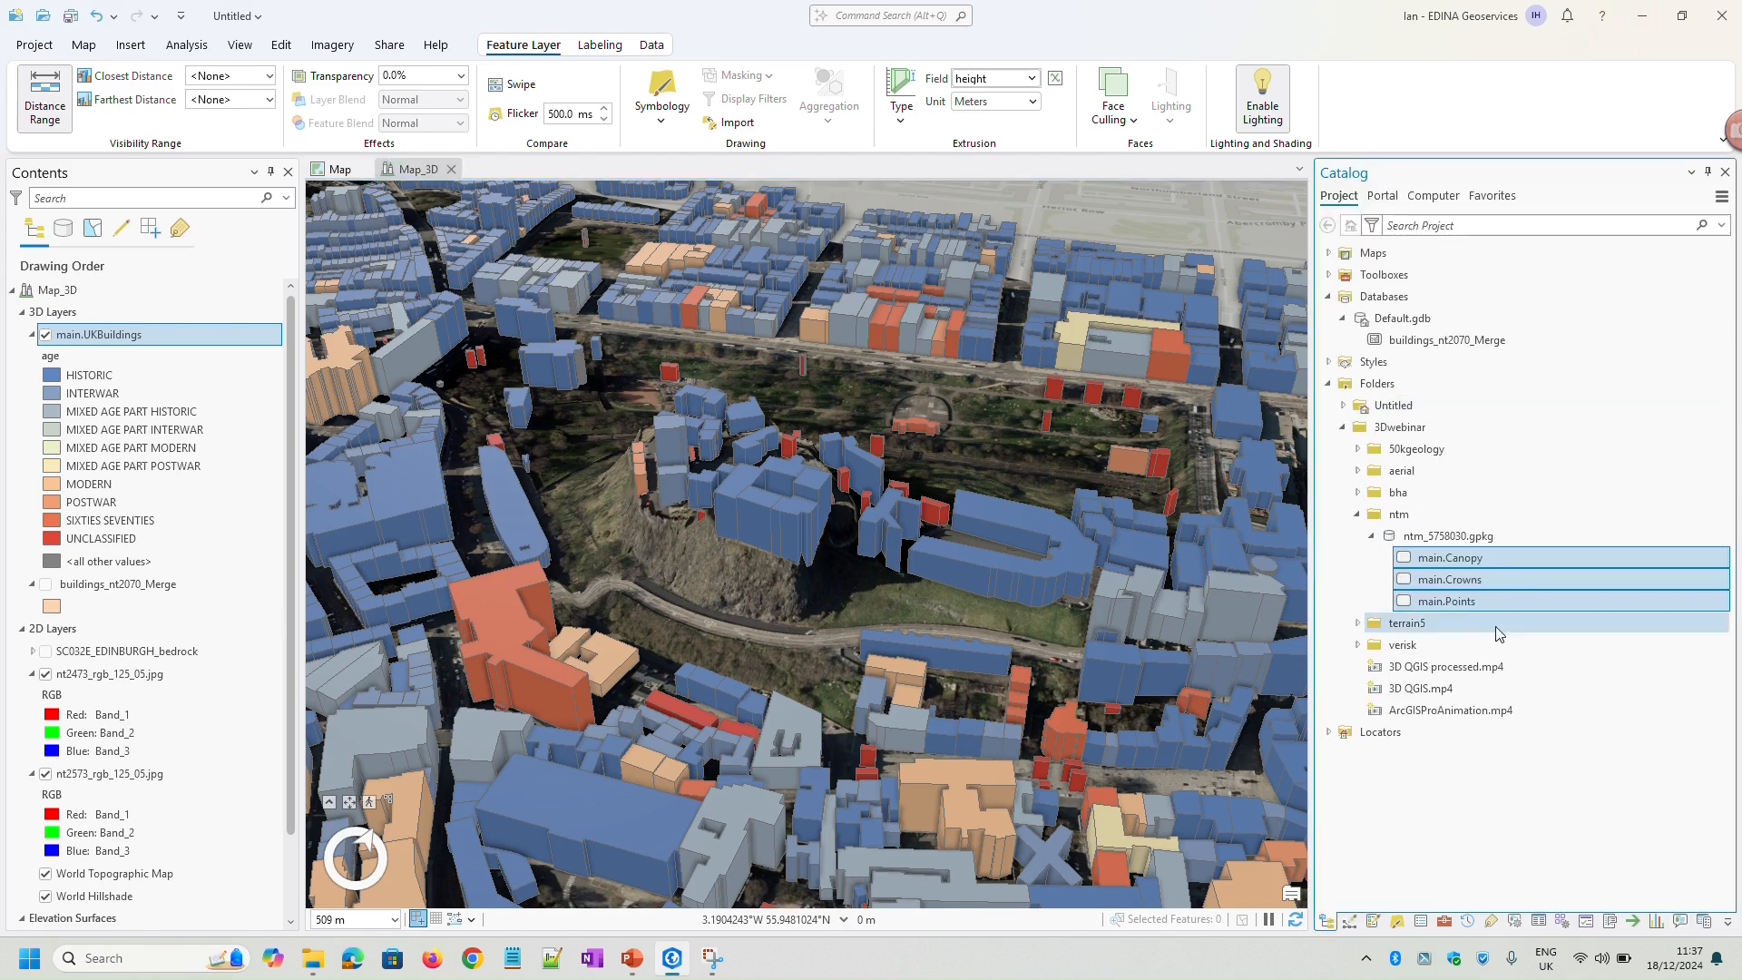
click(1468, 604)
right_click(1468, 605)
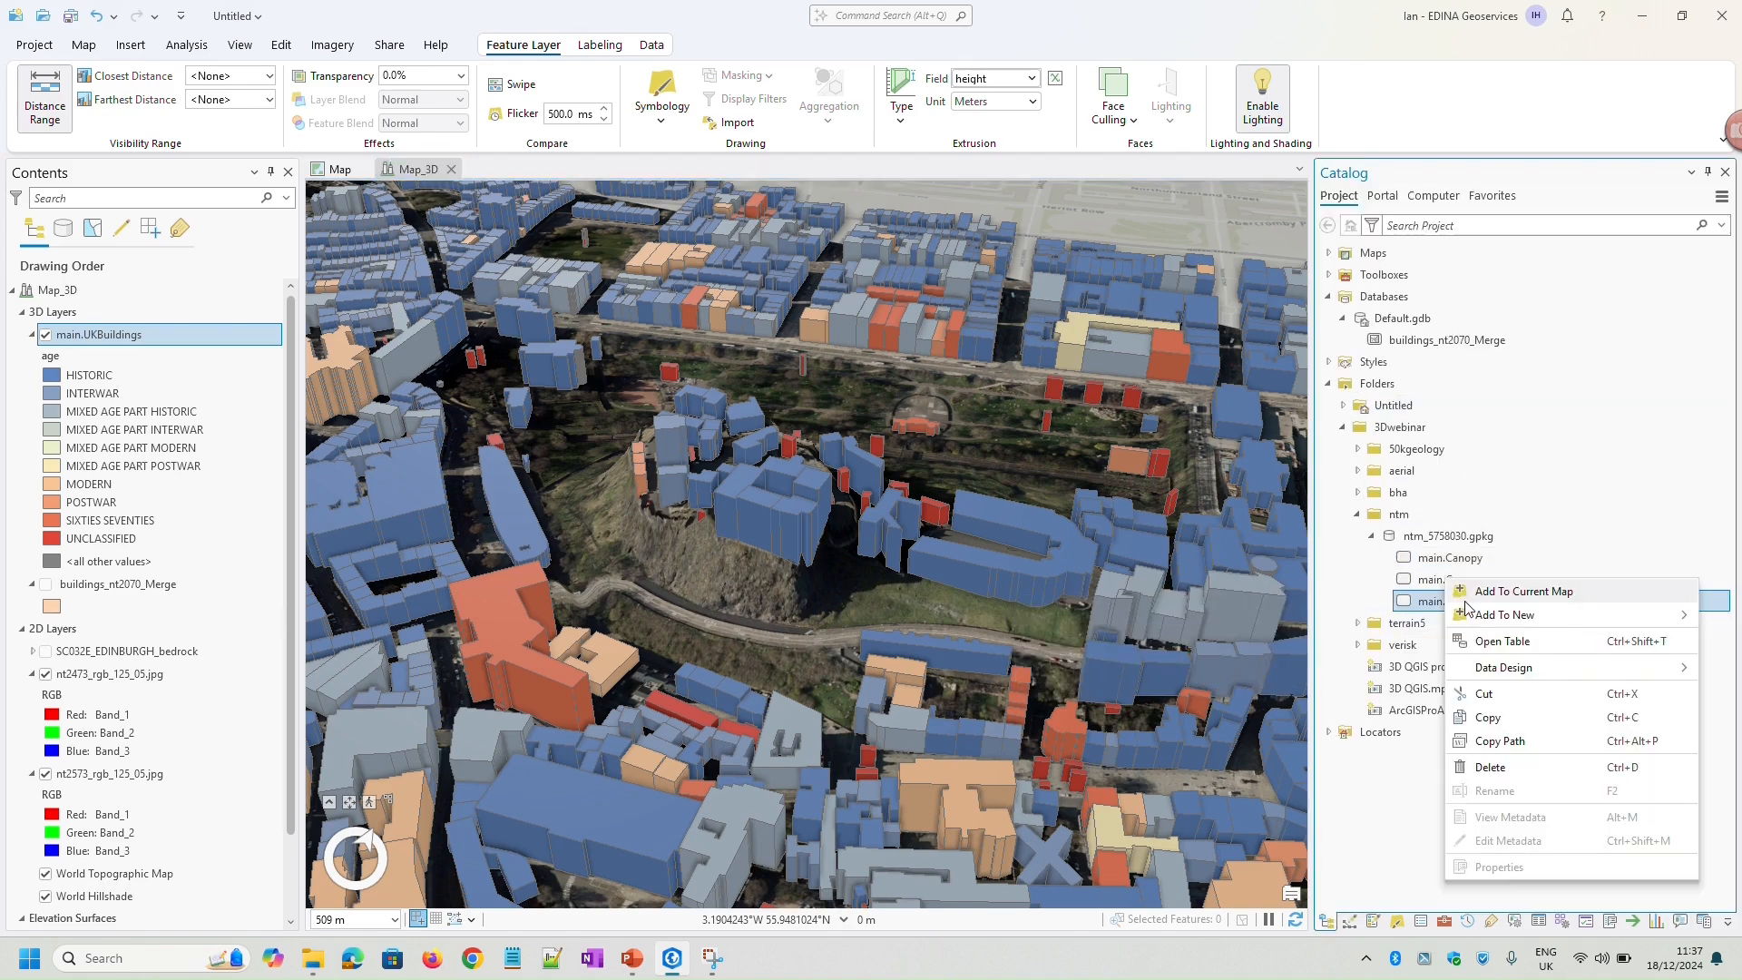
click(1528, 596)
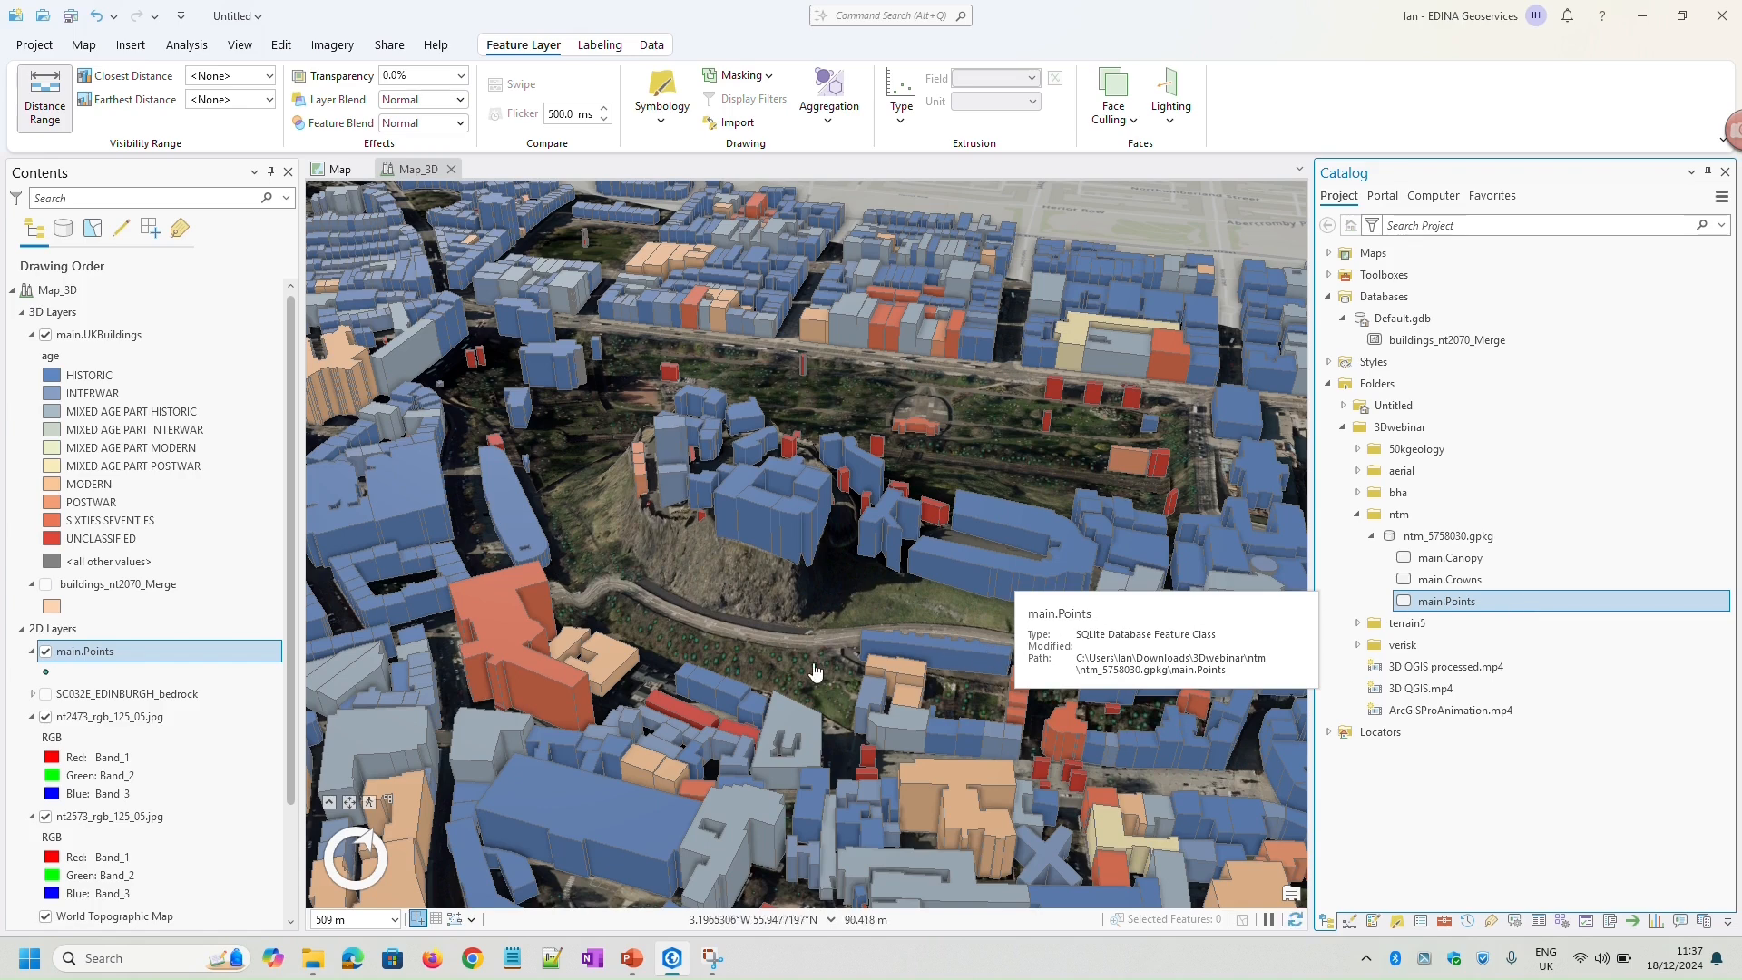
click(101, 662)
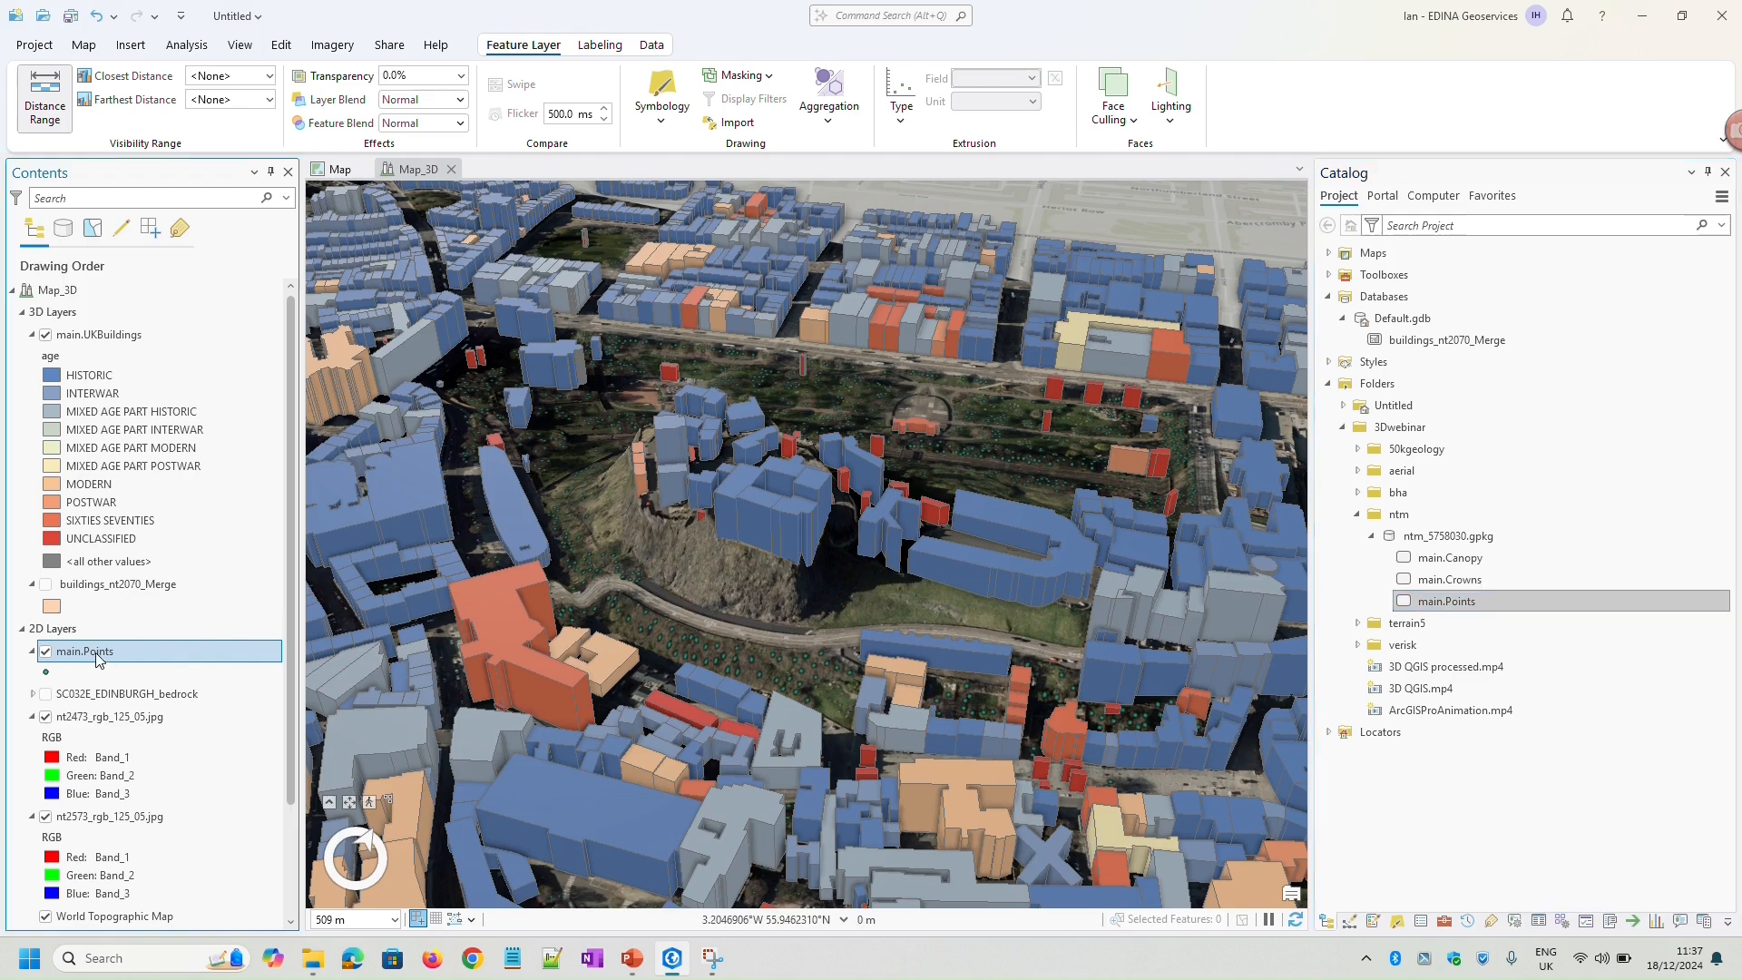
mouse_move(92, 643)
mouse_down()
mouse_move(101, 363)
mouse_move(66, 311)
mouse_move(66, 338)
mouse_up()
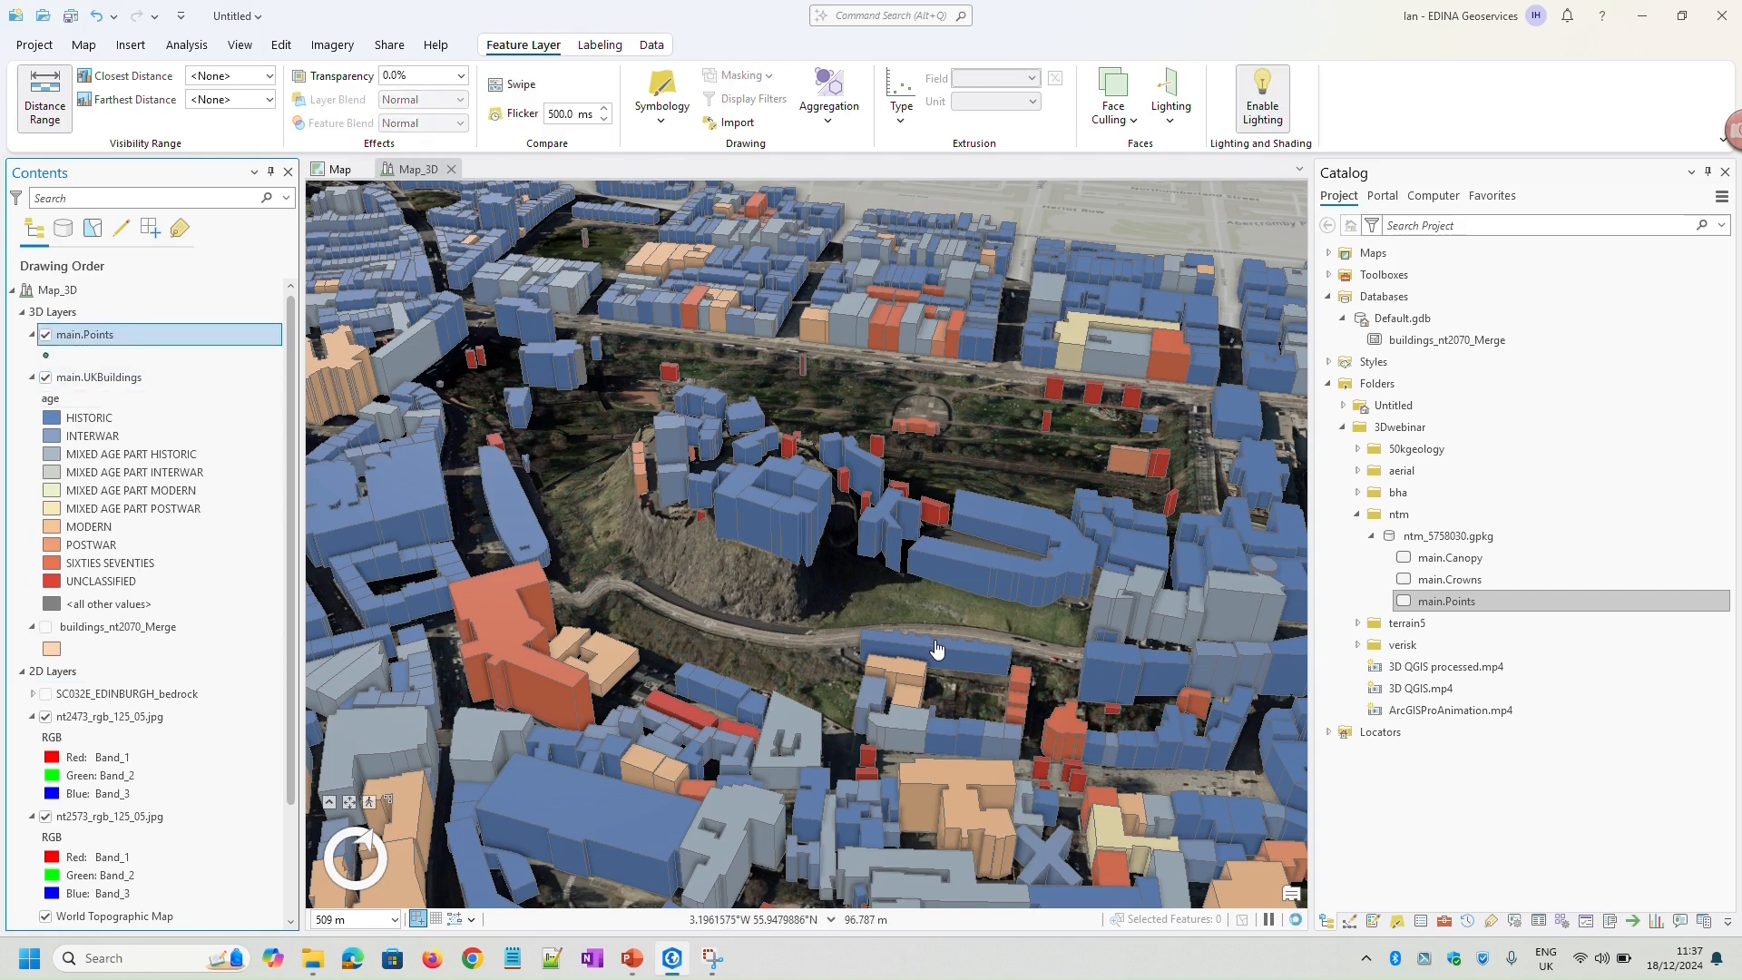
Set the main.Points layer to display its symbols in real-world units
right_click(107, 341)
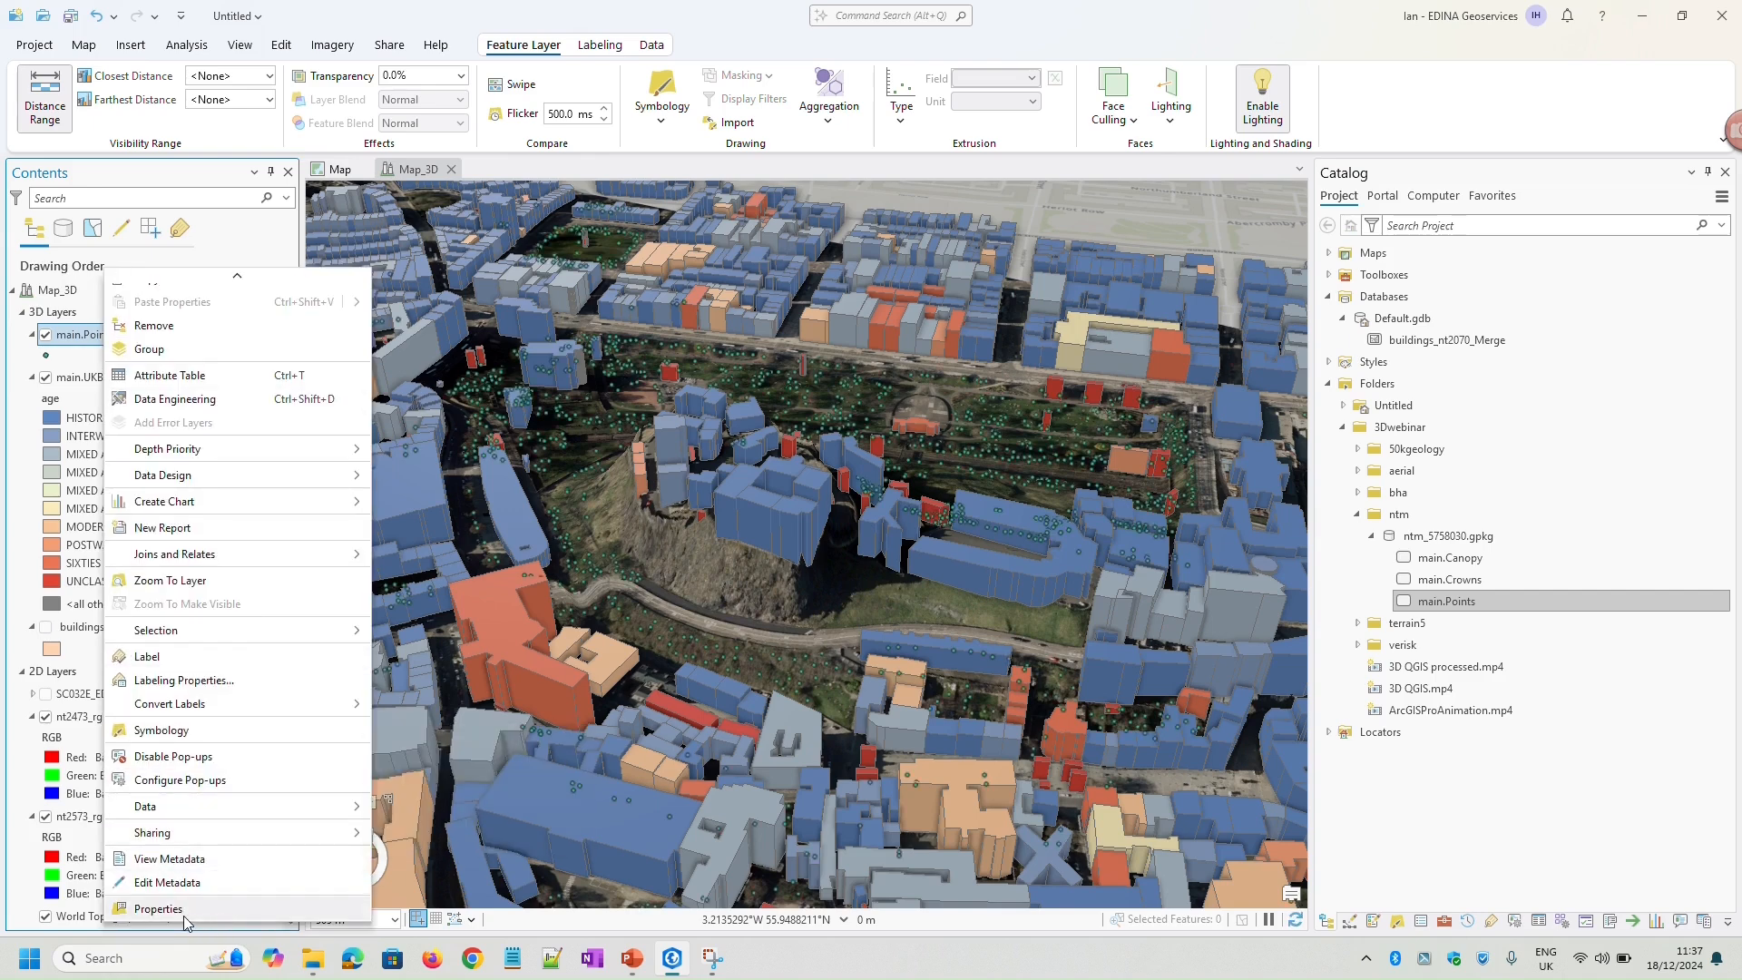
click(225, 911)
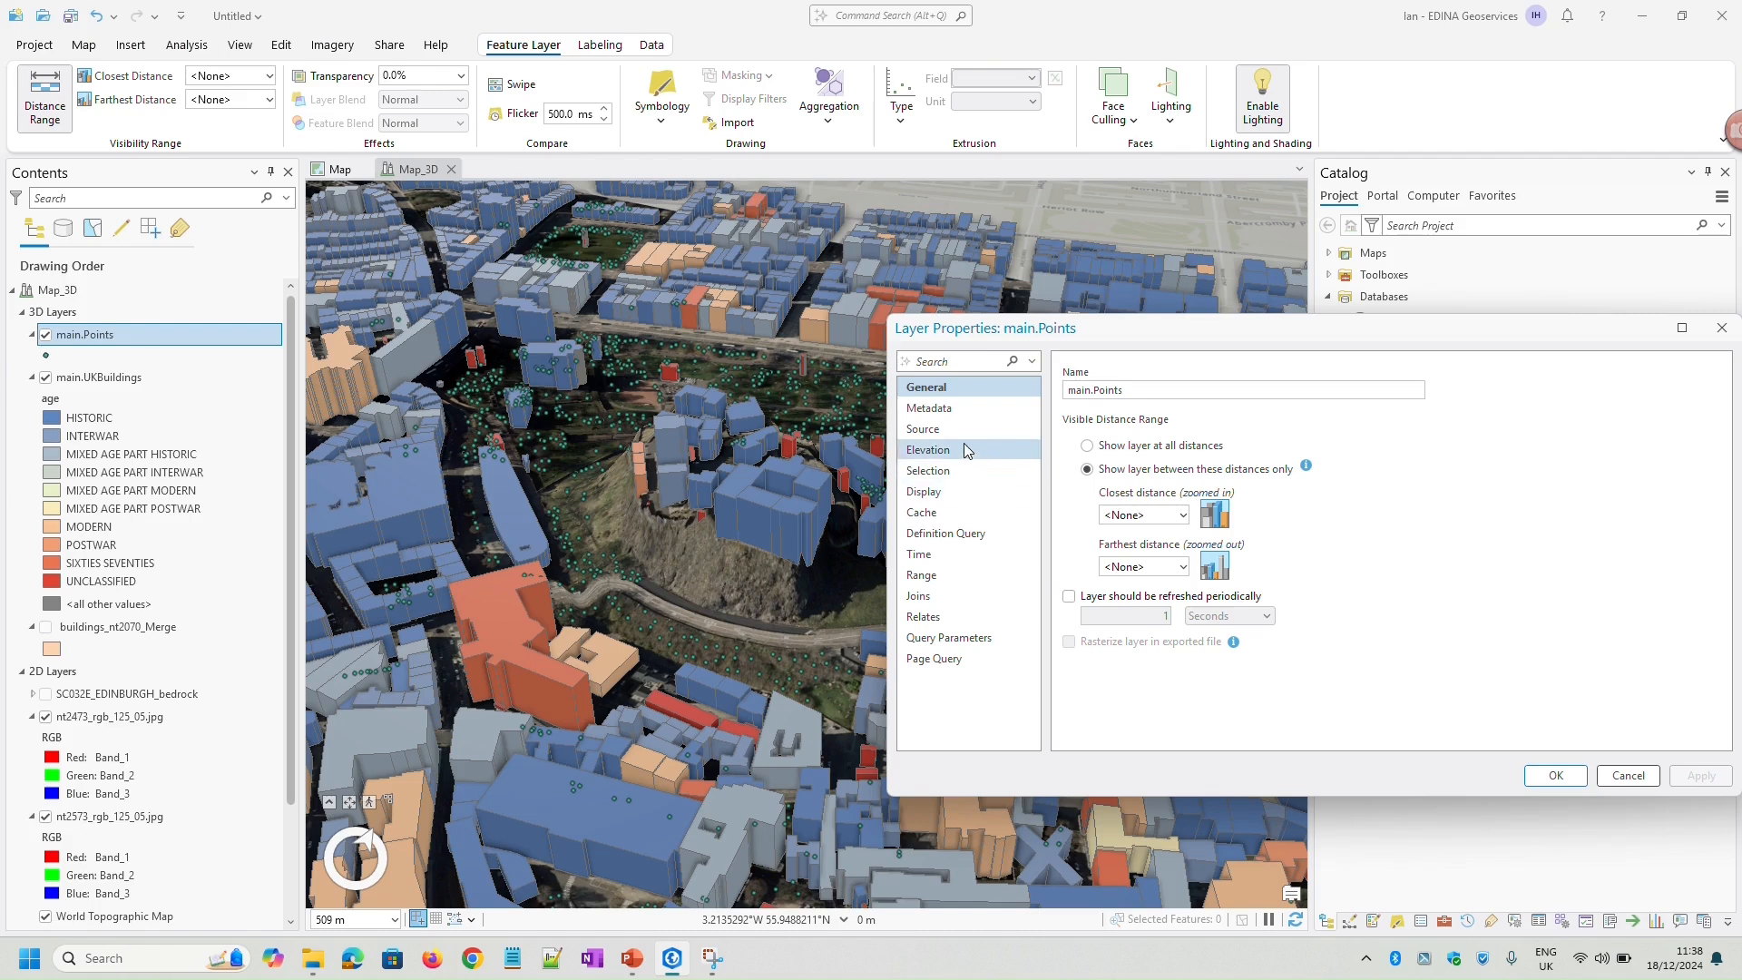
click(950, 493)
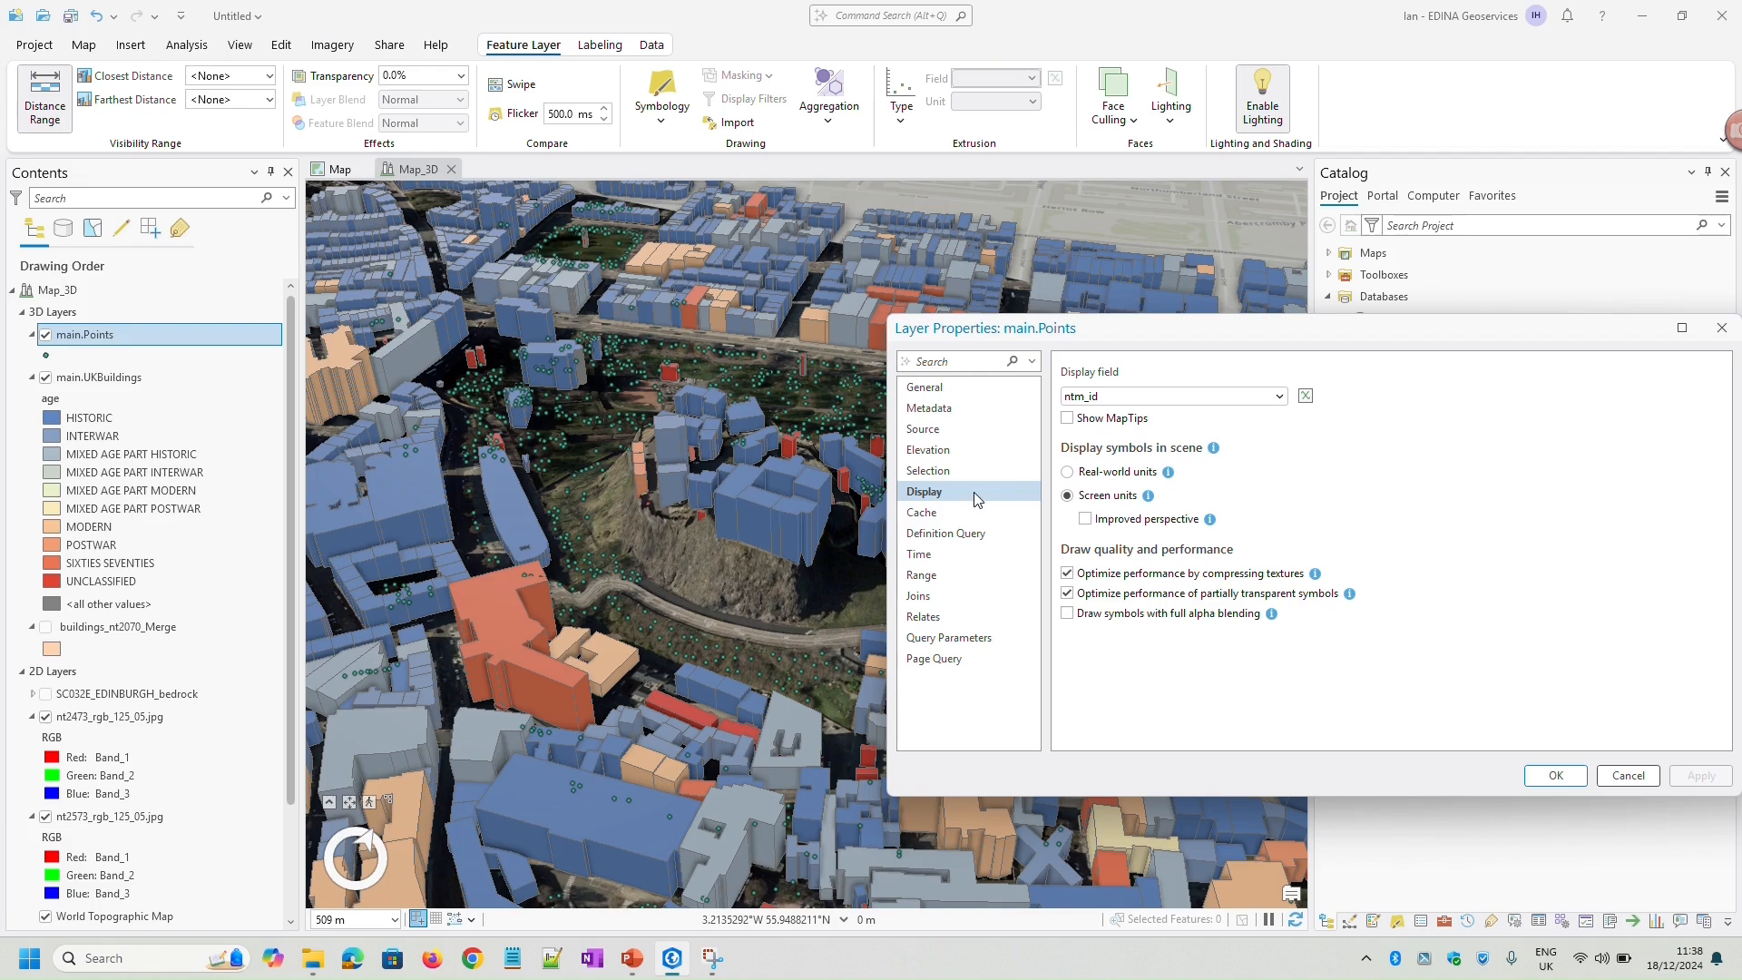
click(1067, 473)
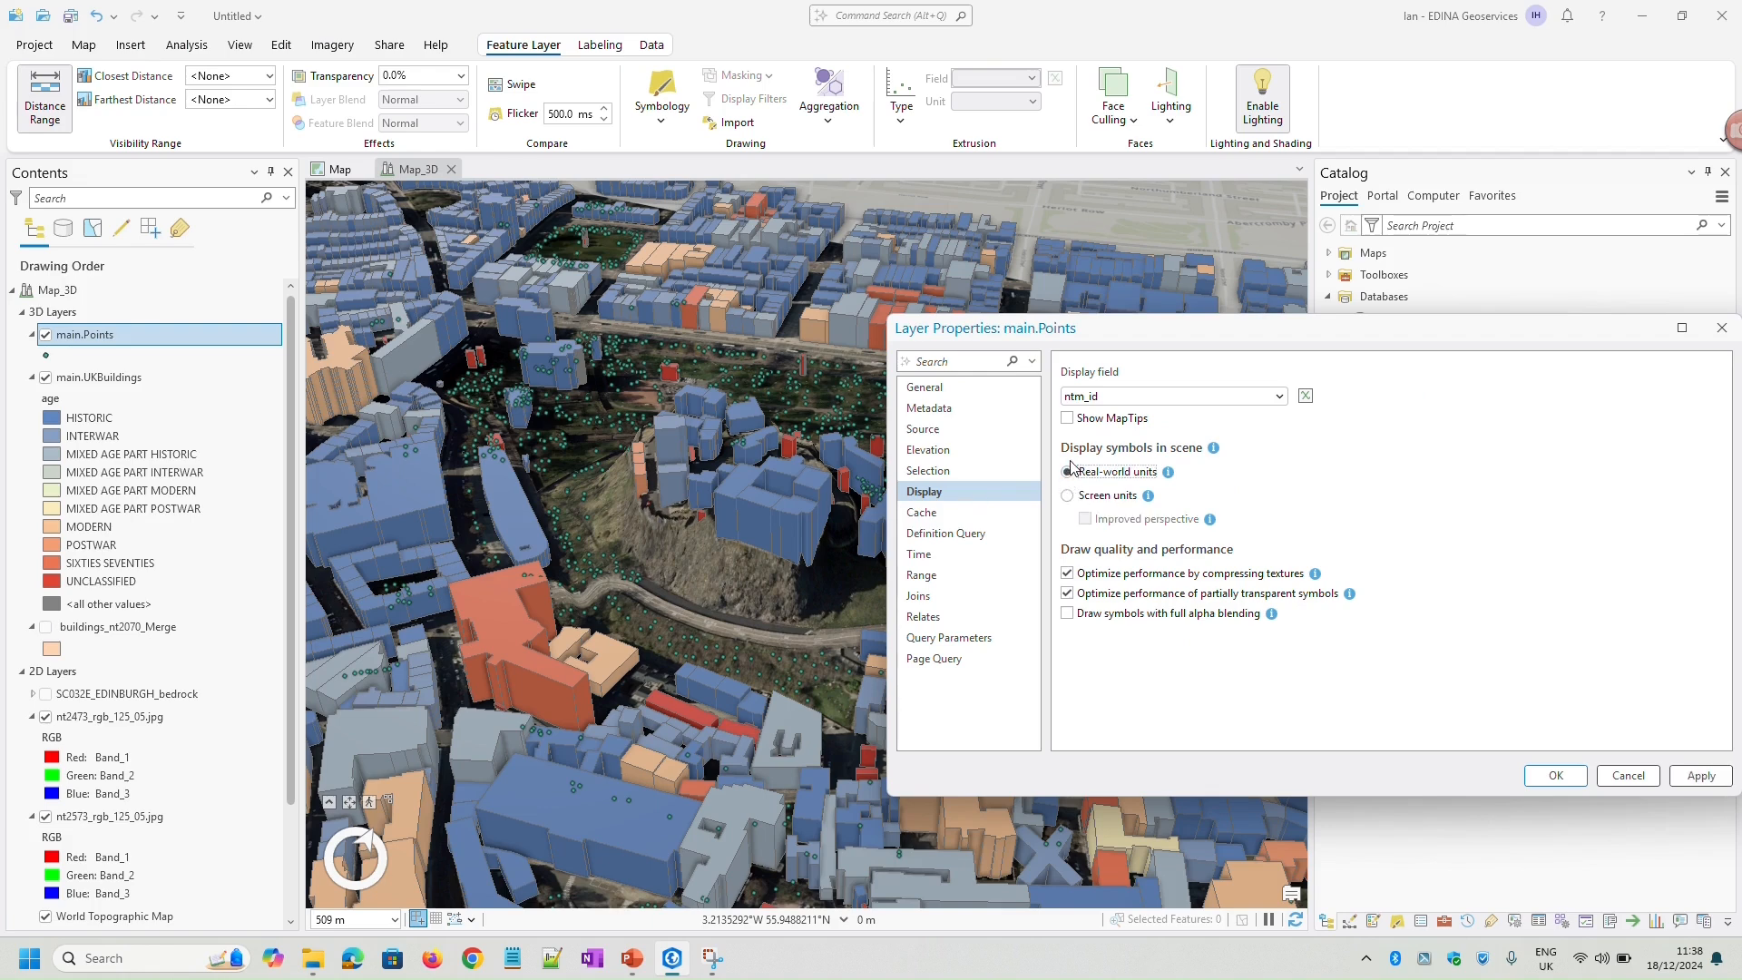
drag(1236, 332, 903, 307)
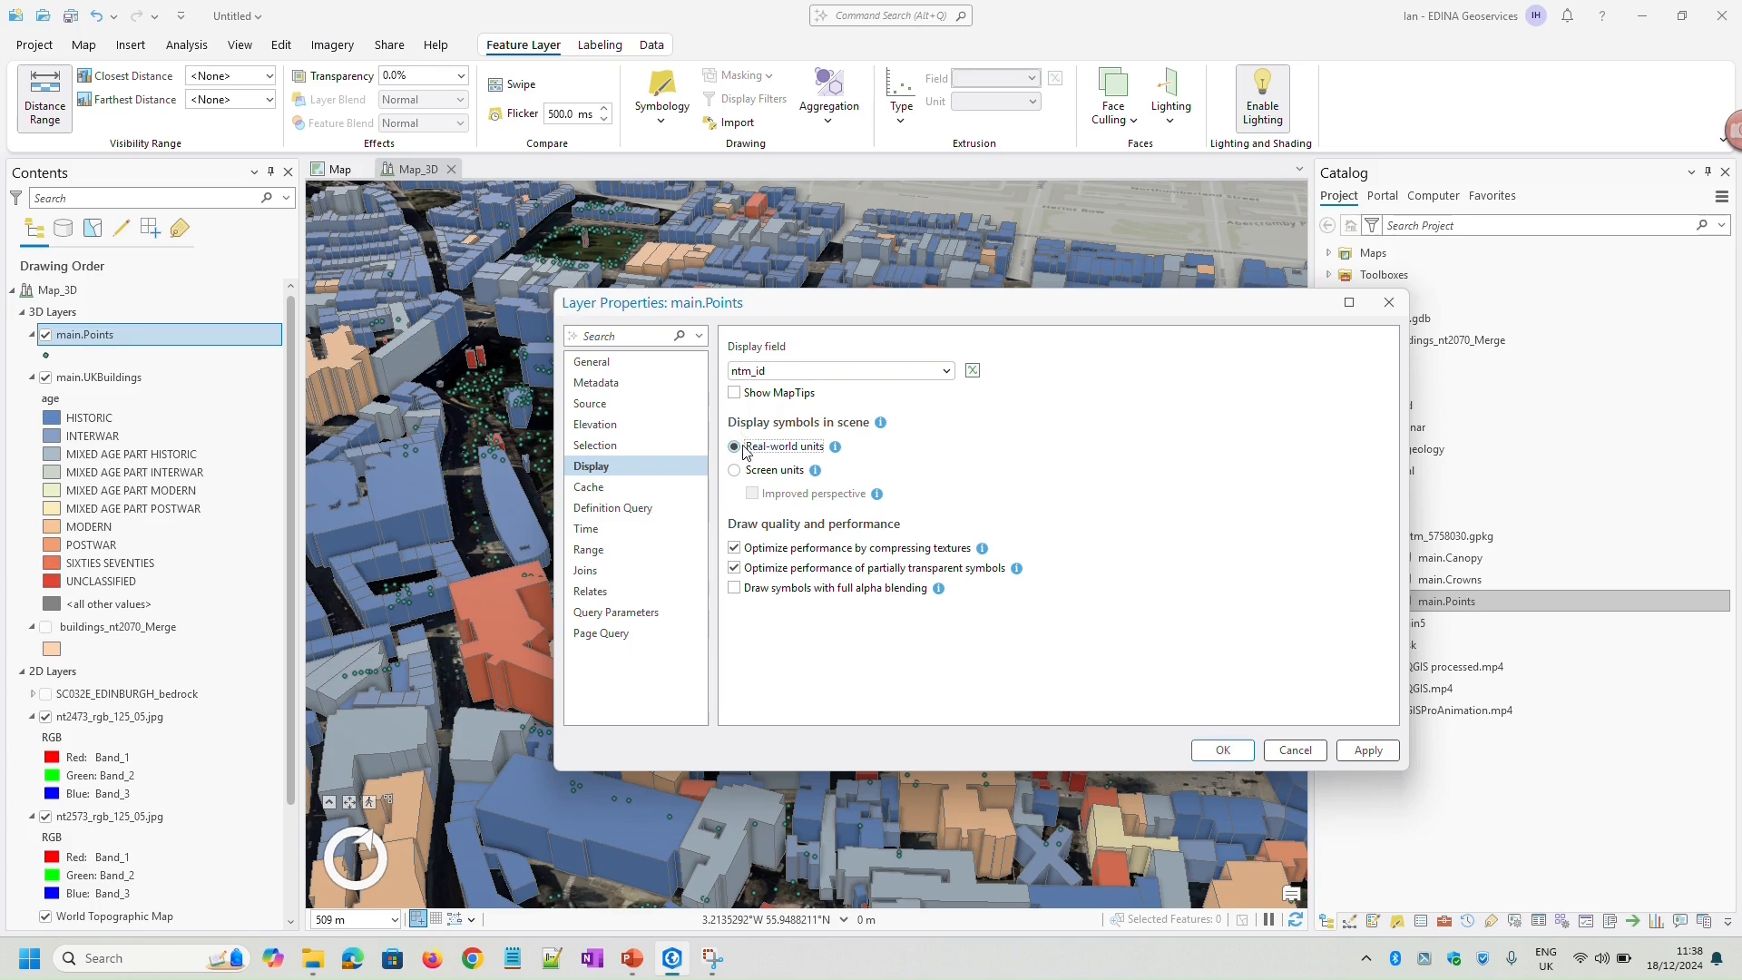
click(1225, 753)
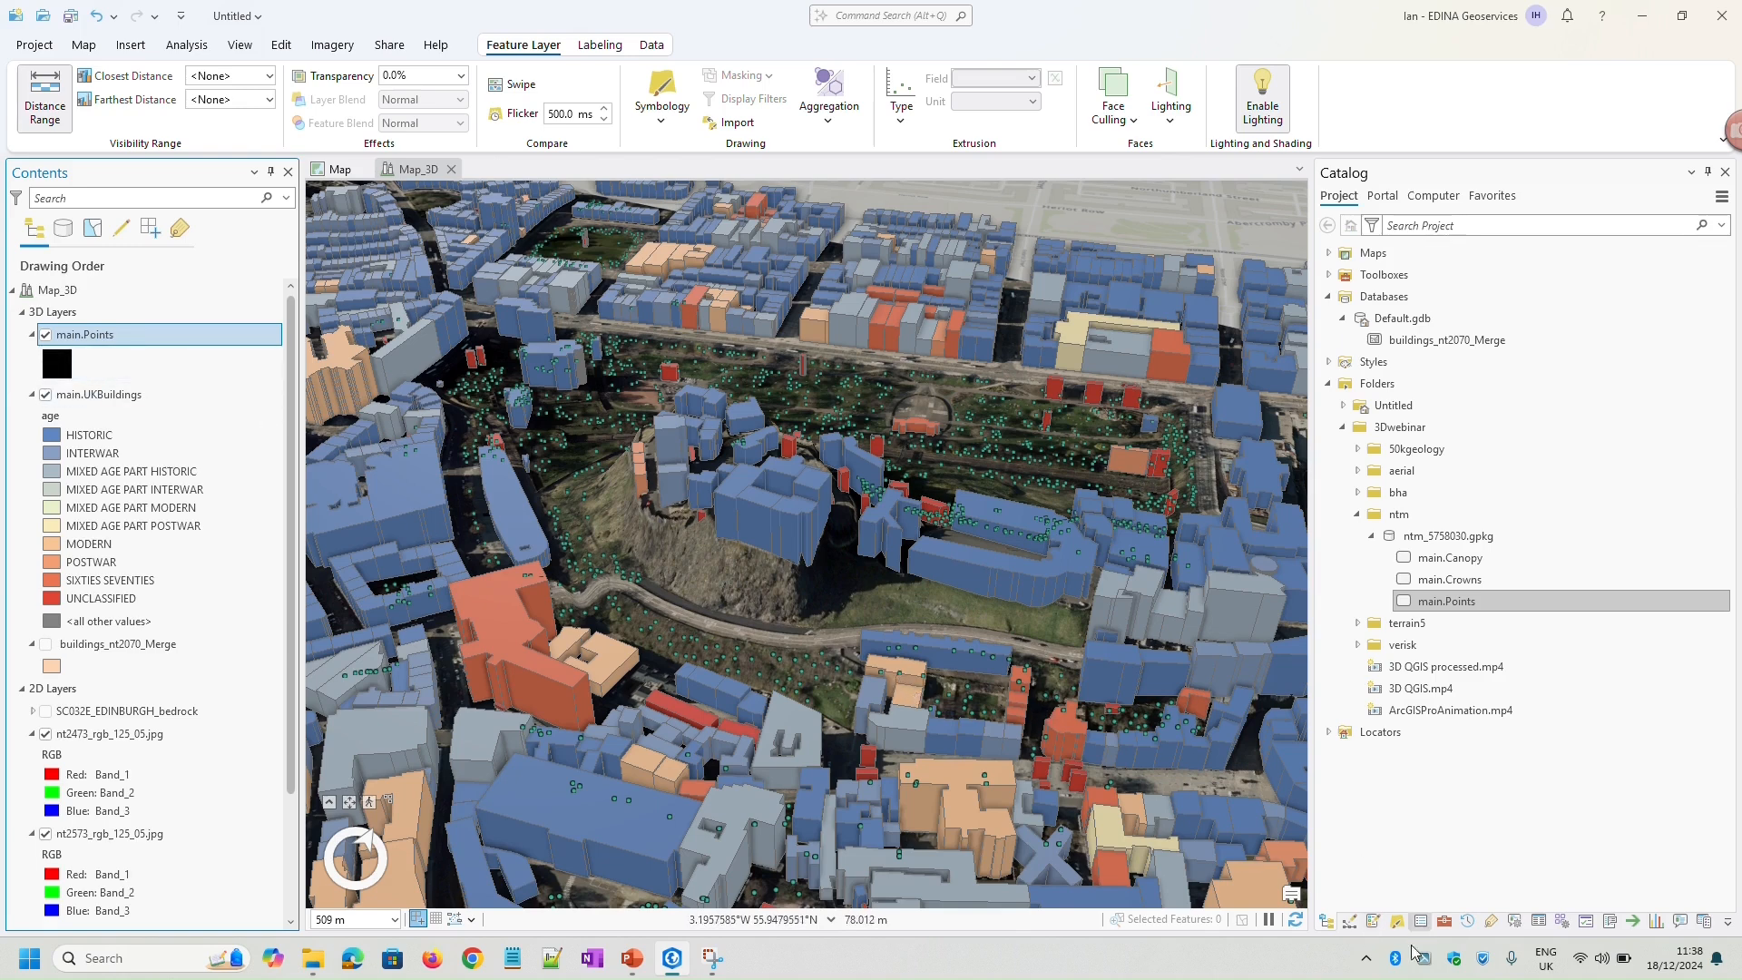
Search the symbol gallery for main.Points for tree symbols, and narrow the search to oak
click(1397, 923)
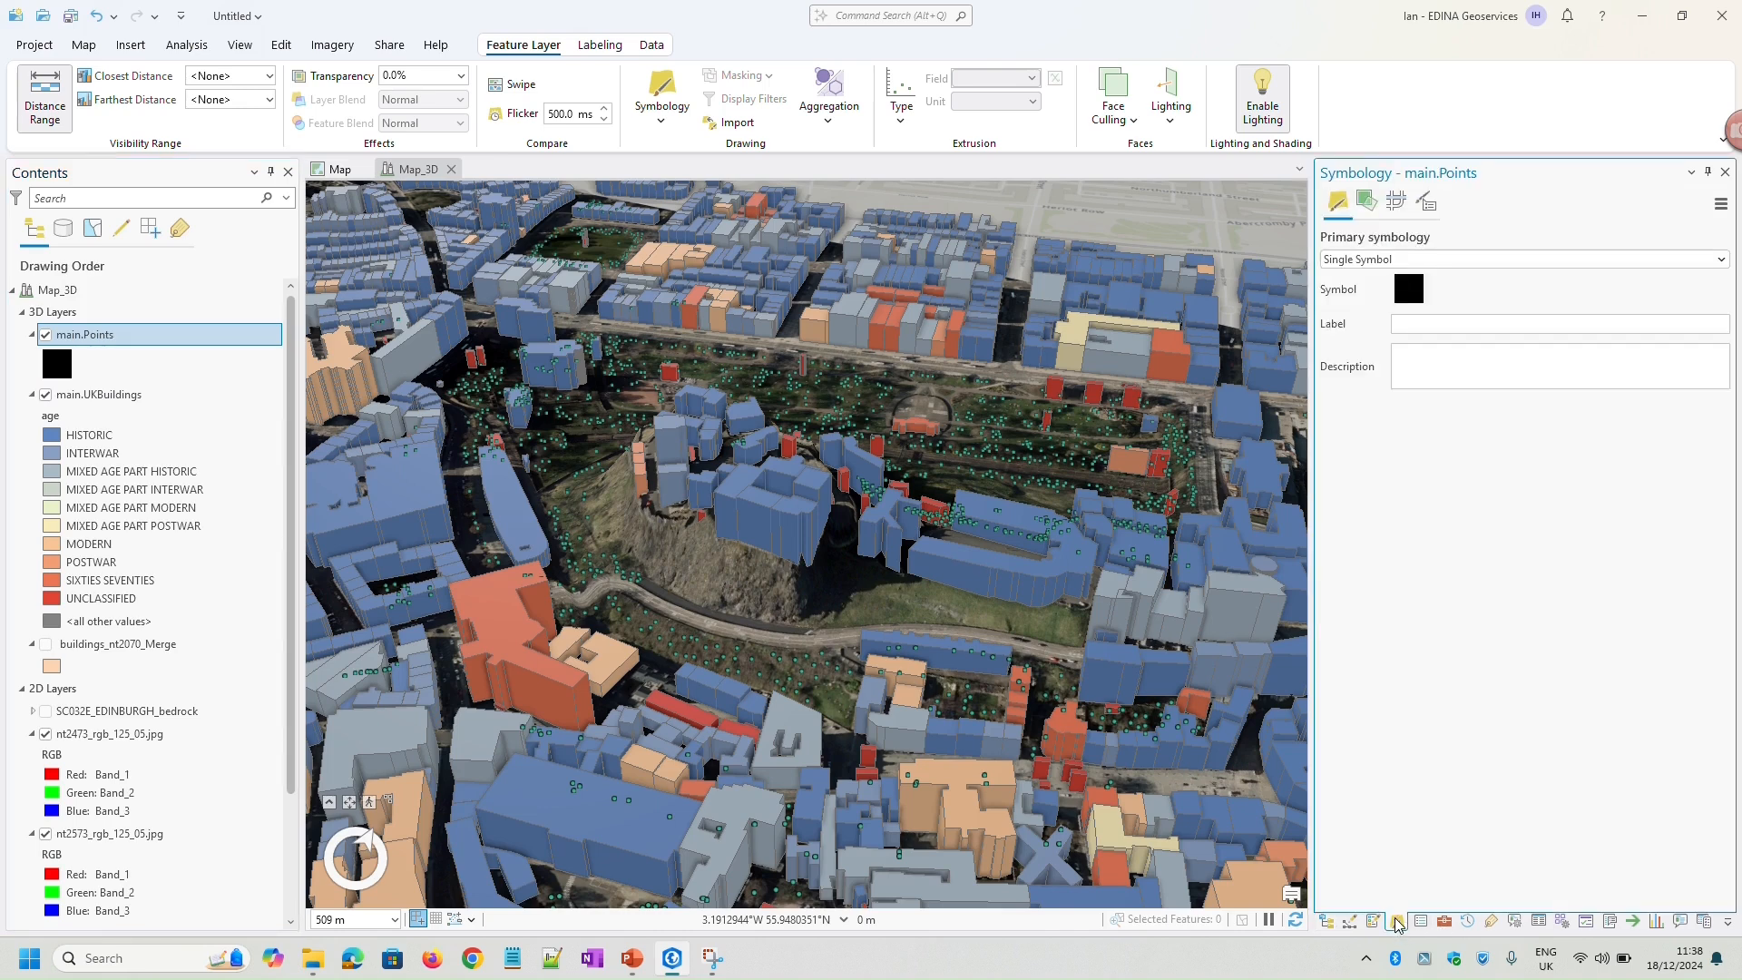
click(1409, 300)
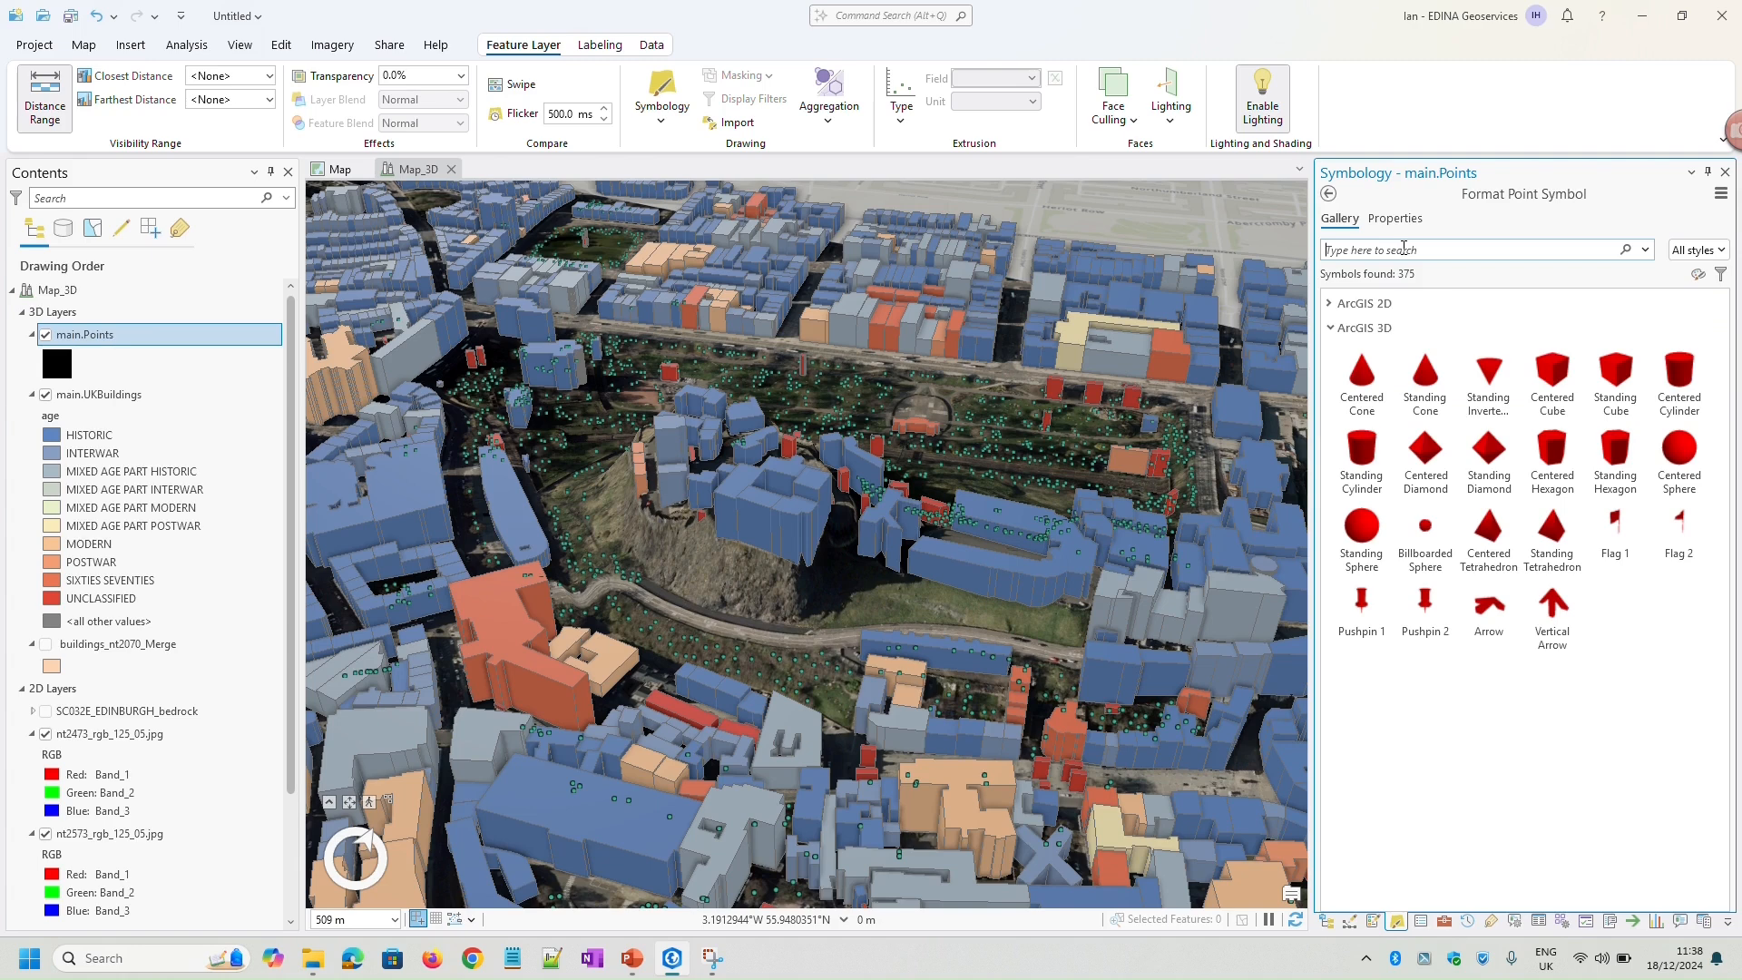
text(tree)
key(Return)
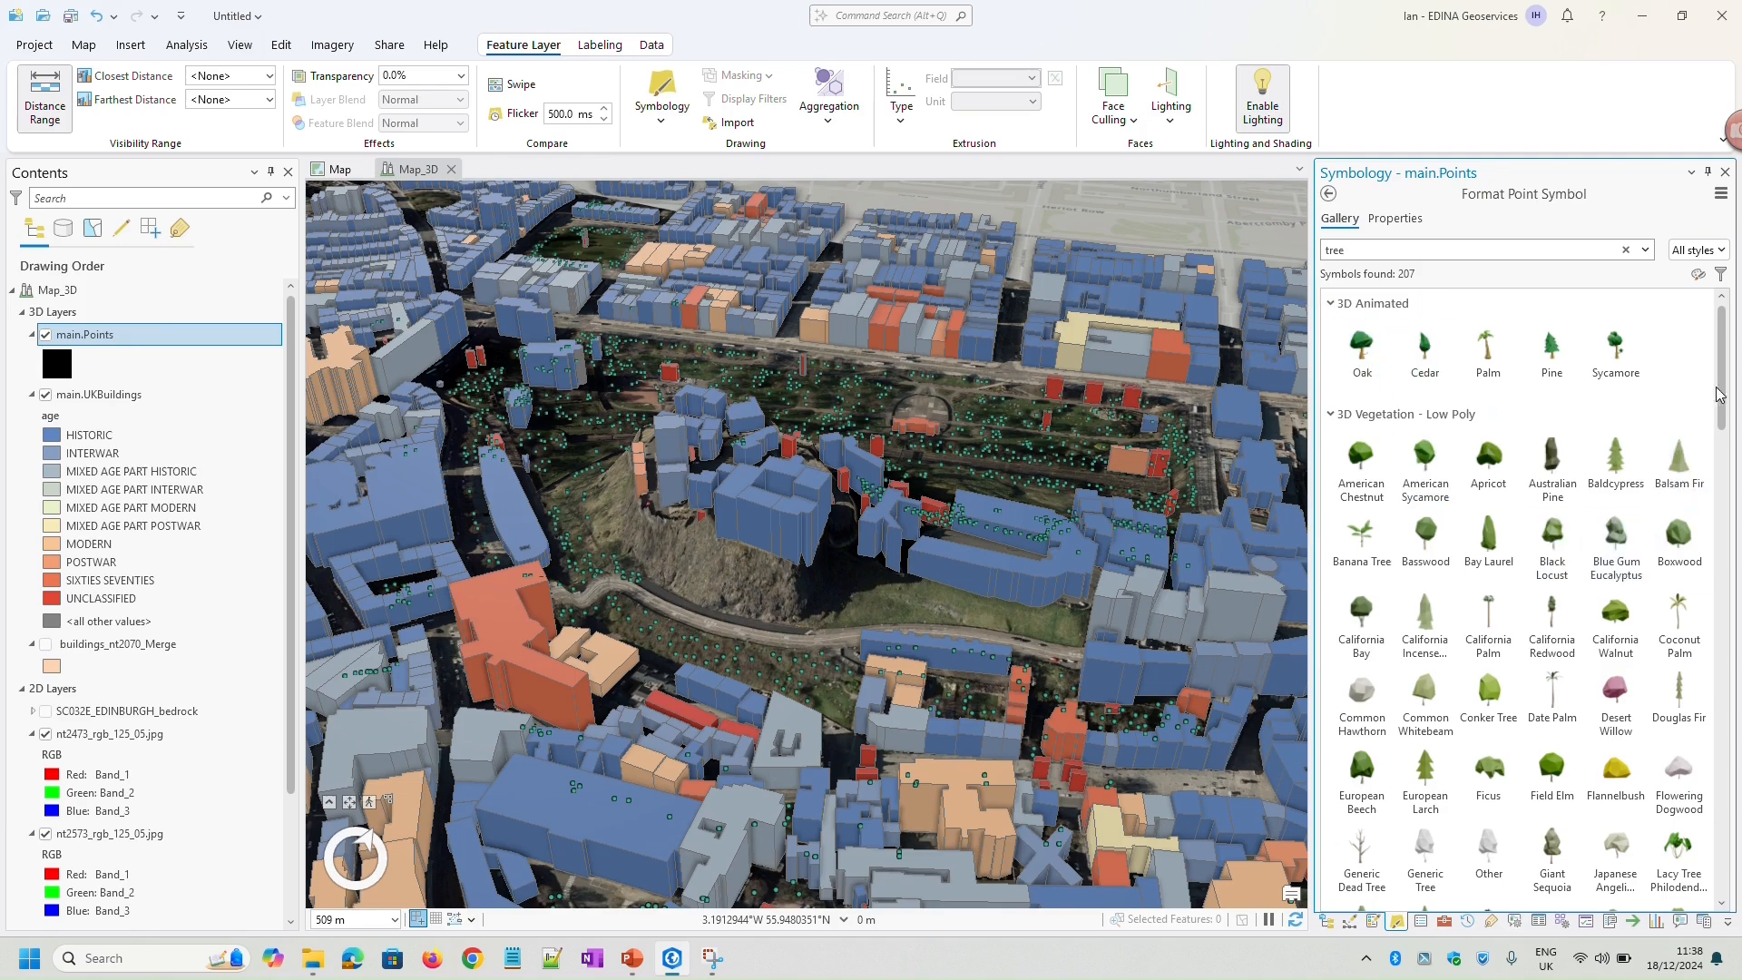
mouse_move(1722, 392)
mouse_down()
mouse_move(1739, 819)
mouse_move(1734, 387)
mouse_up()
text(oak)
key(Return)
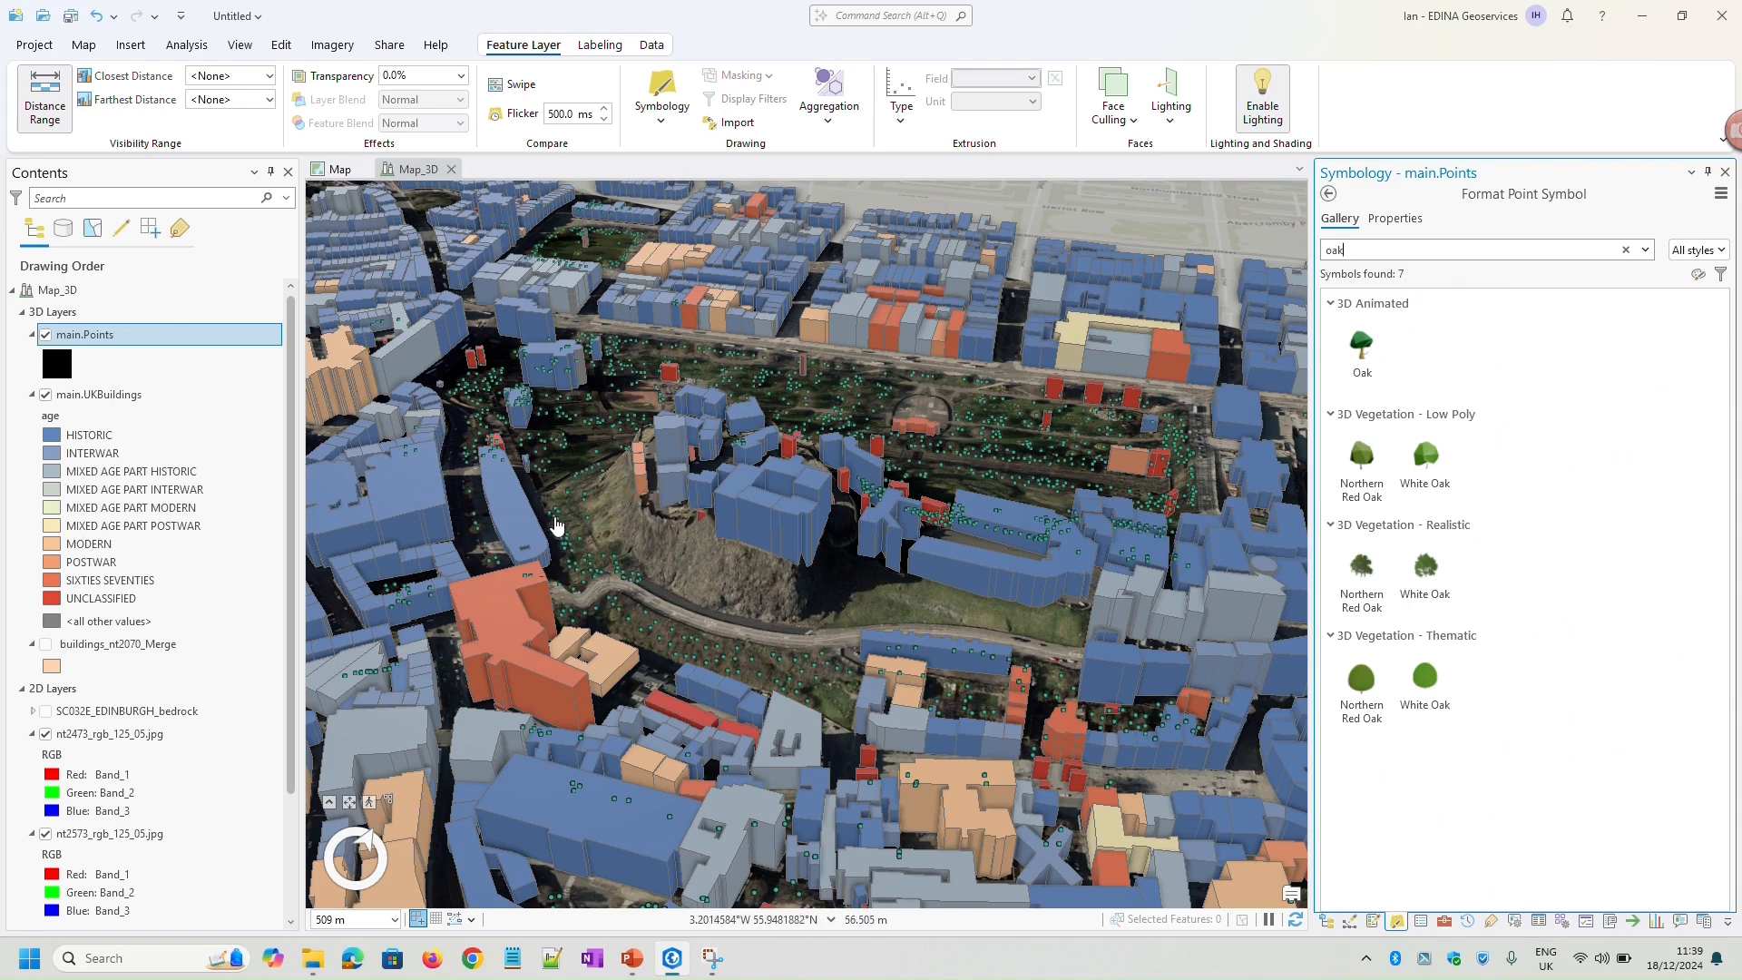
Check the attributes of a tree point west of the castle rock and symbolize main.Points with White Oak from 3D Vegetation - Realistic
click(557, 519)
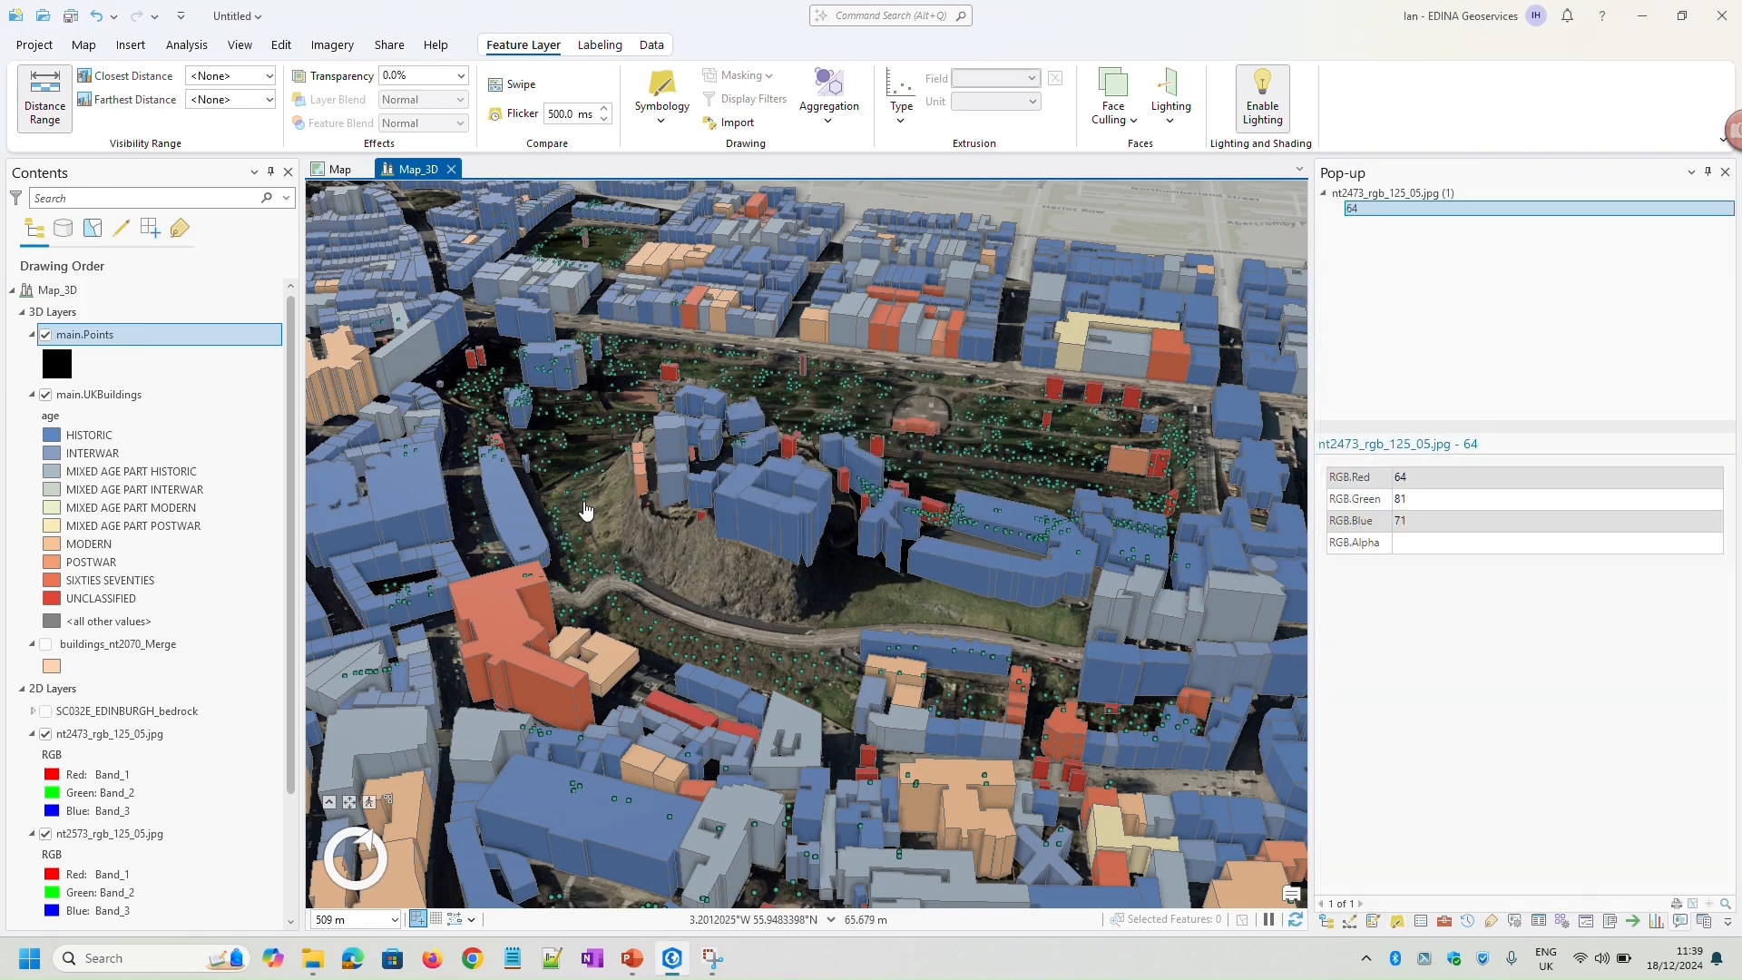
click(586, 508)
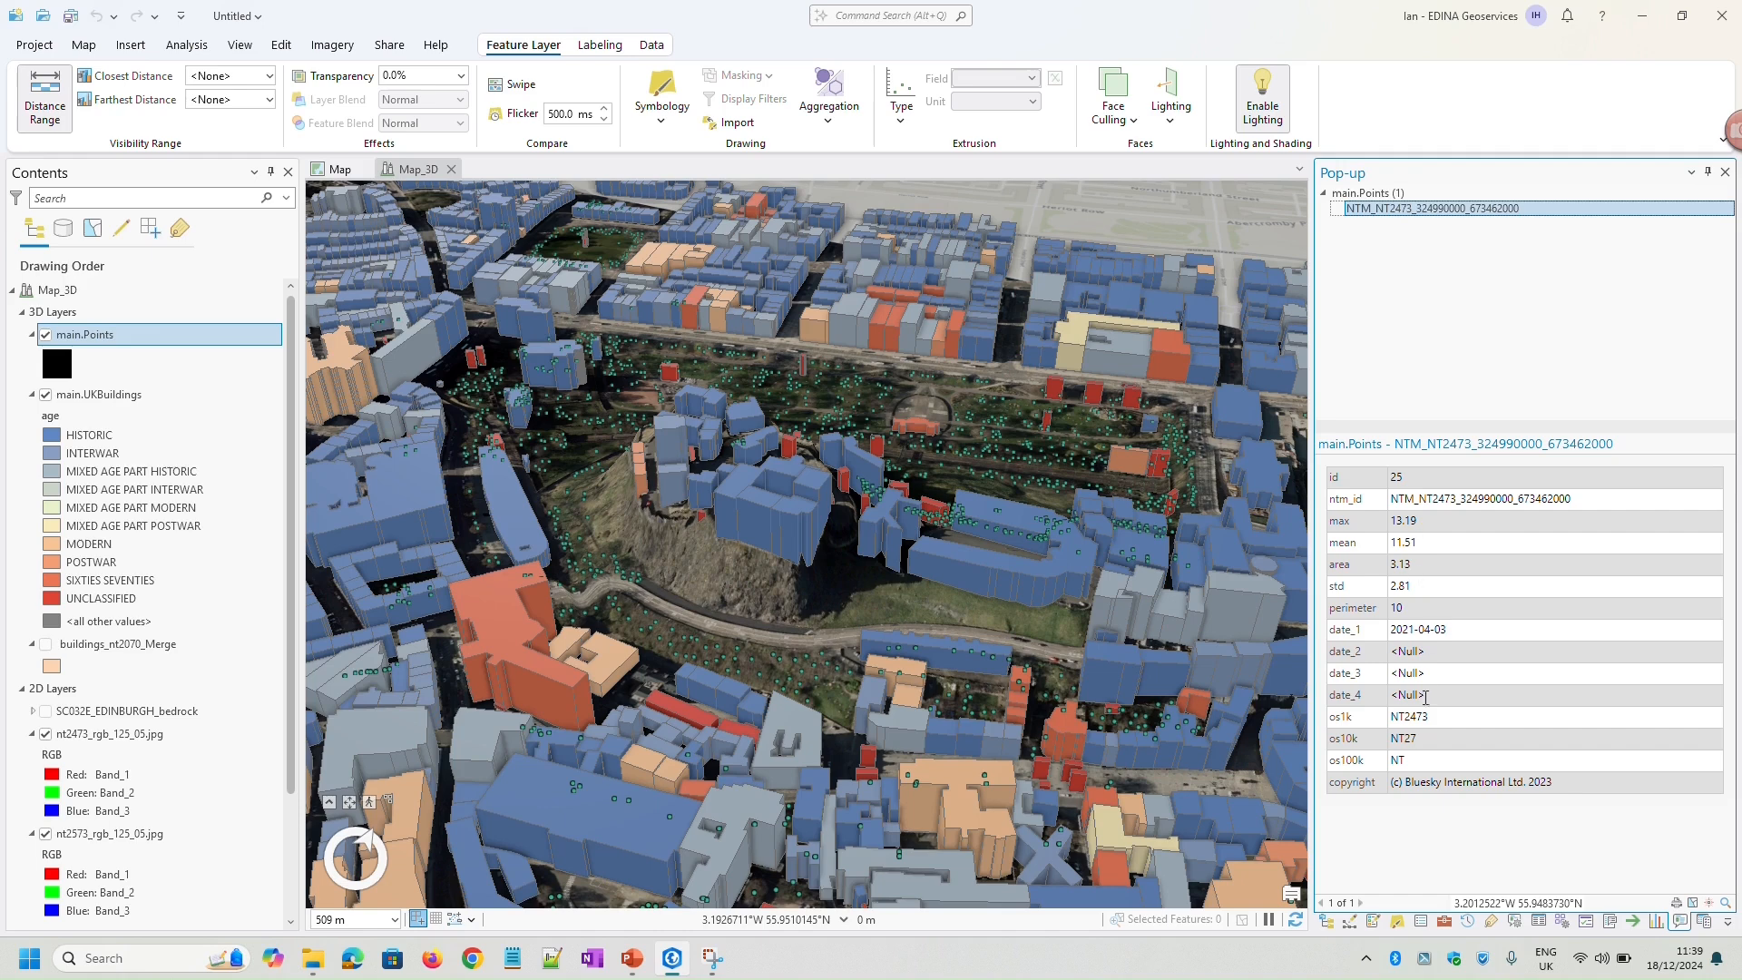
click(1398, 924)
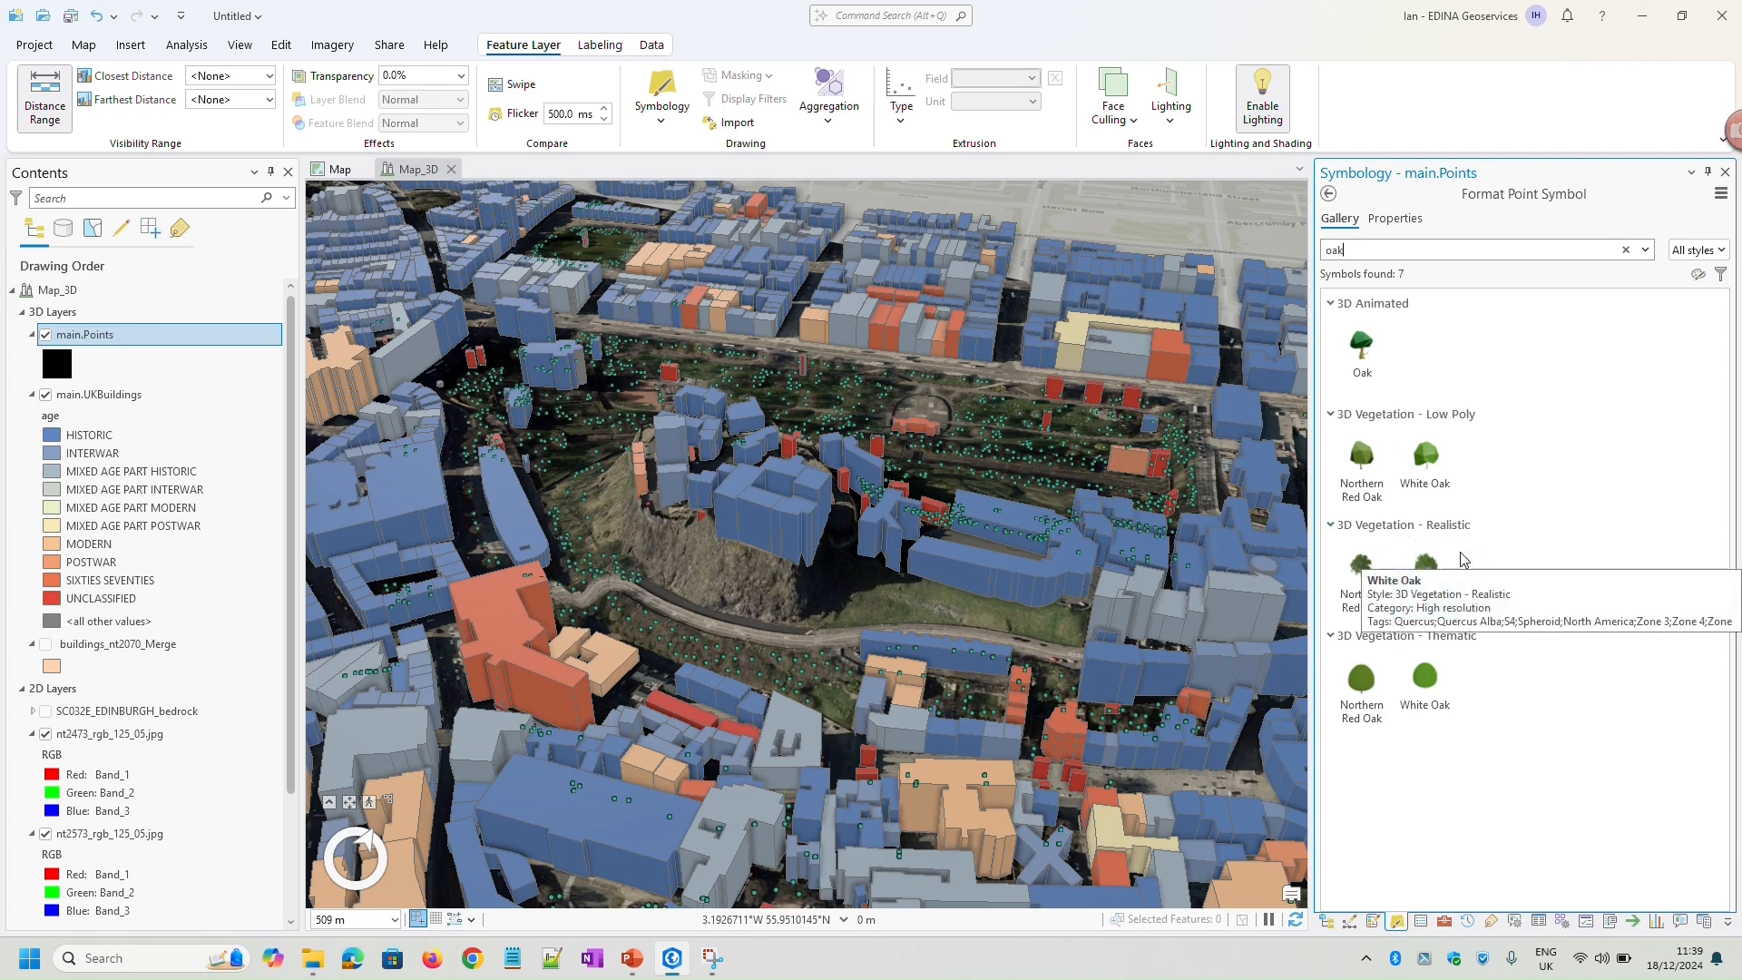
click(1430, 568)
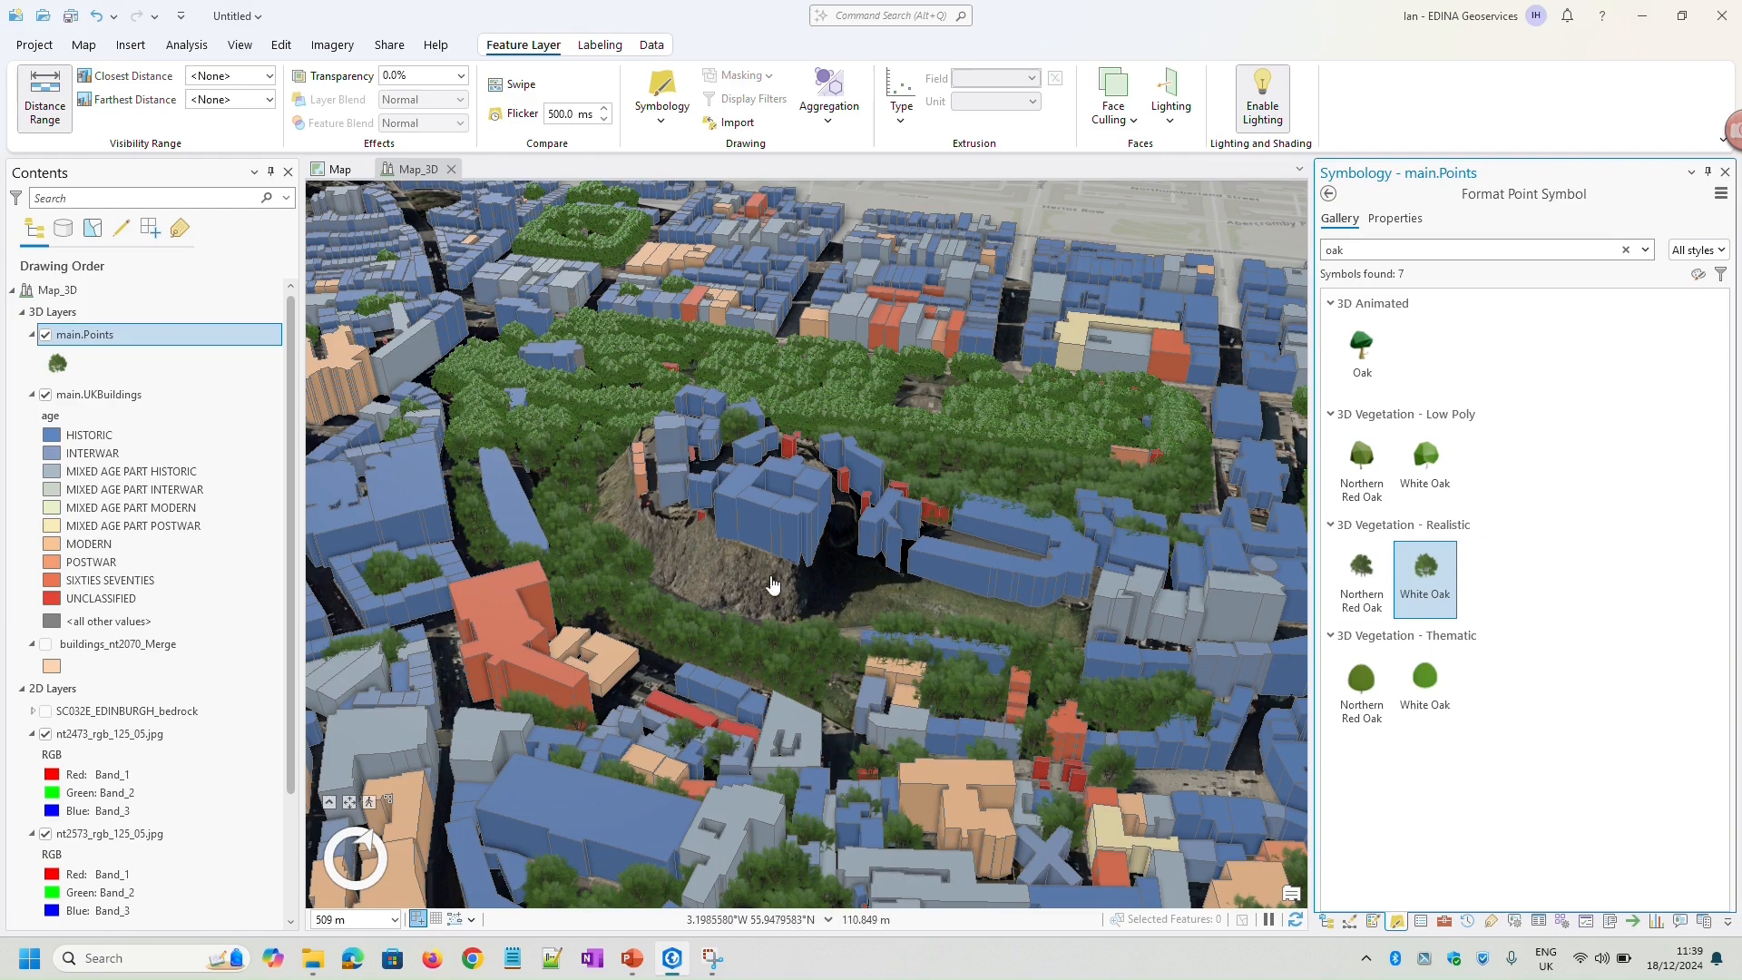
Examine the oak tree symbols in the gardens from several angles and distances, and check the attributes of one tree
mouse_move(875, 601)
middle_down()
mouse_move(687, 632)
mouse_move(976, 734)
middle_up()
scroll(1017, 649, up, 5)
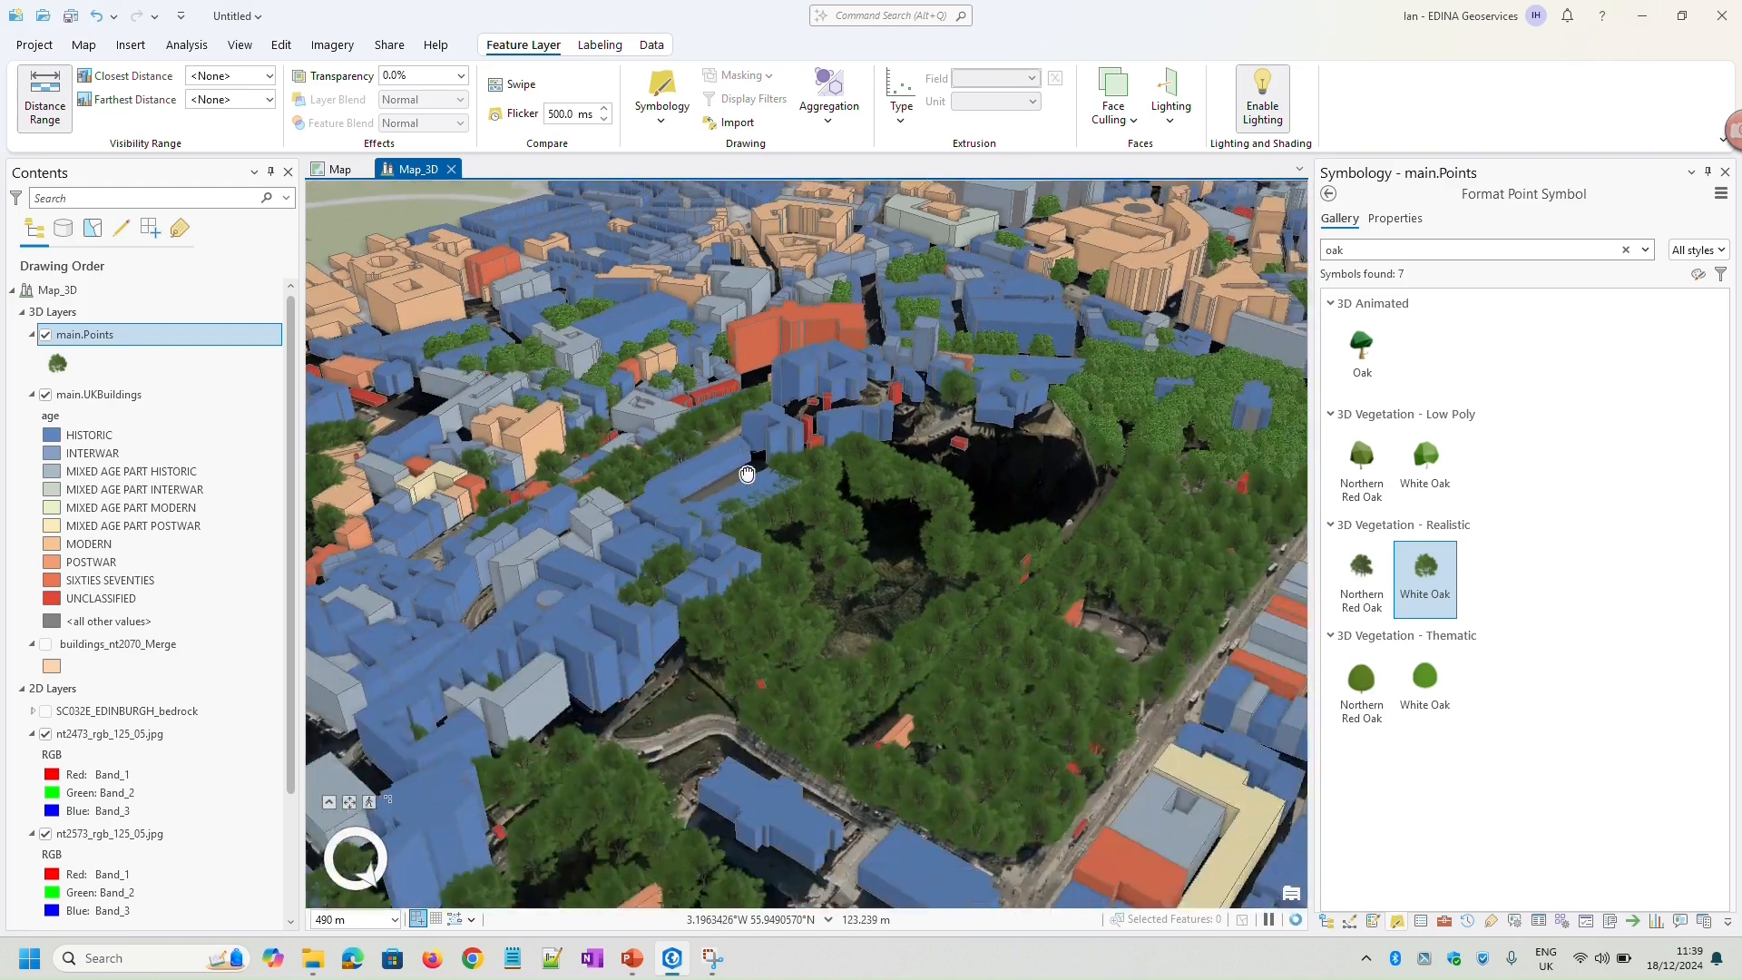
scroll(1018, 638, up, 5)
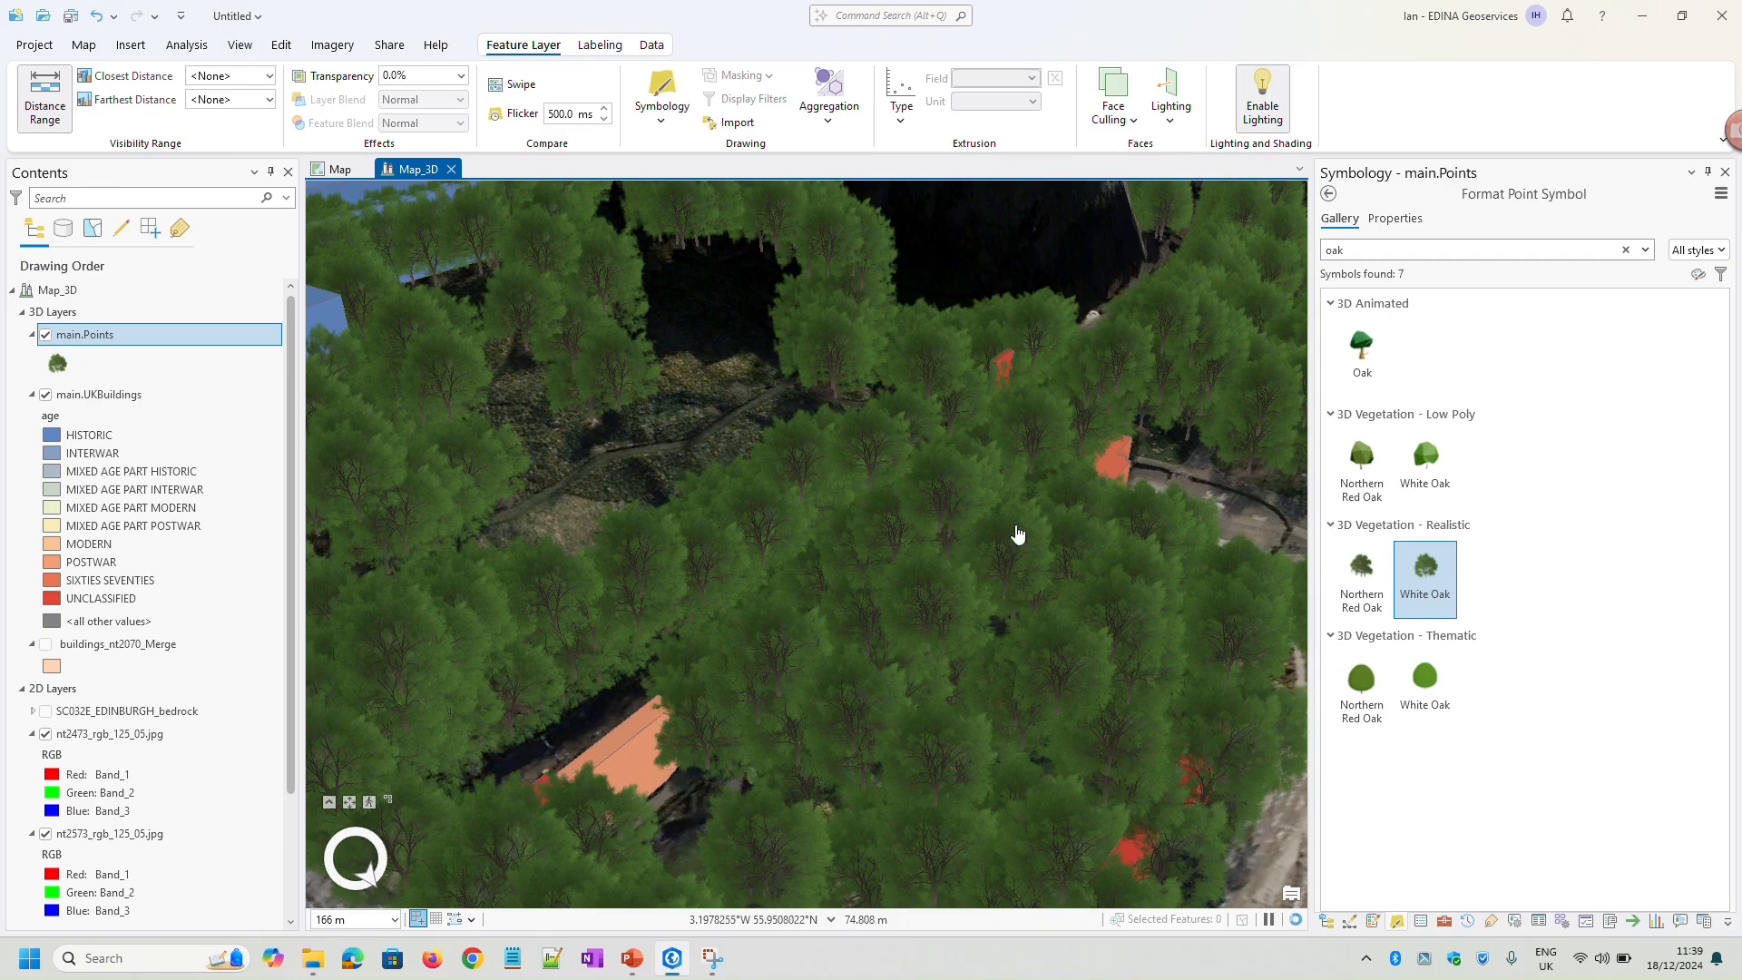
scroll(1021, 533, down, 2)
scroll(1073, 536, down, 1)
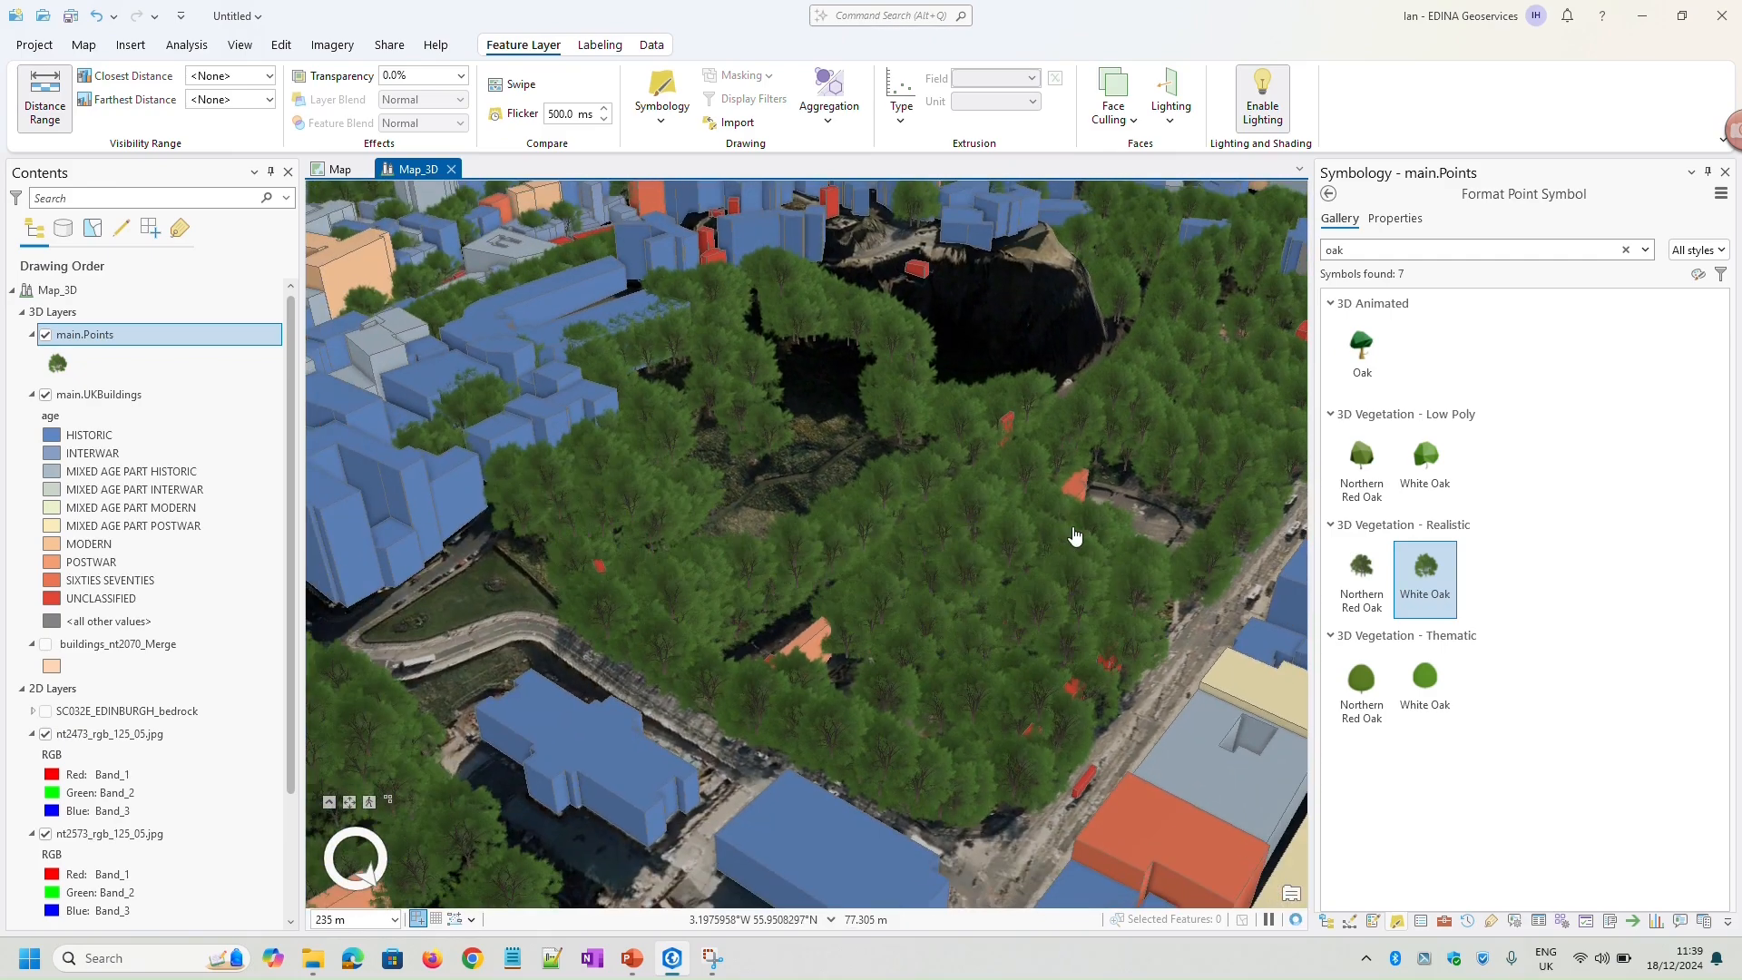
mouse_move(1145, 529)
middle_down()
mouse_move(1073, 614)
mouse_move(1178, 503)
mouse_move(1175, 529)
middle_up()
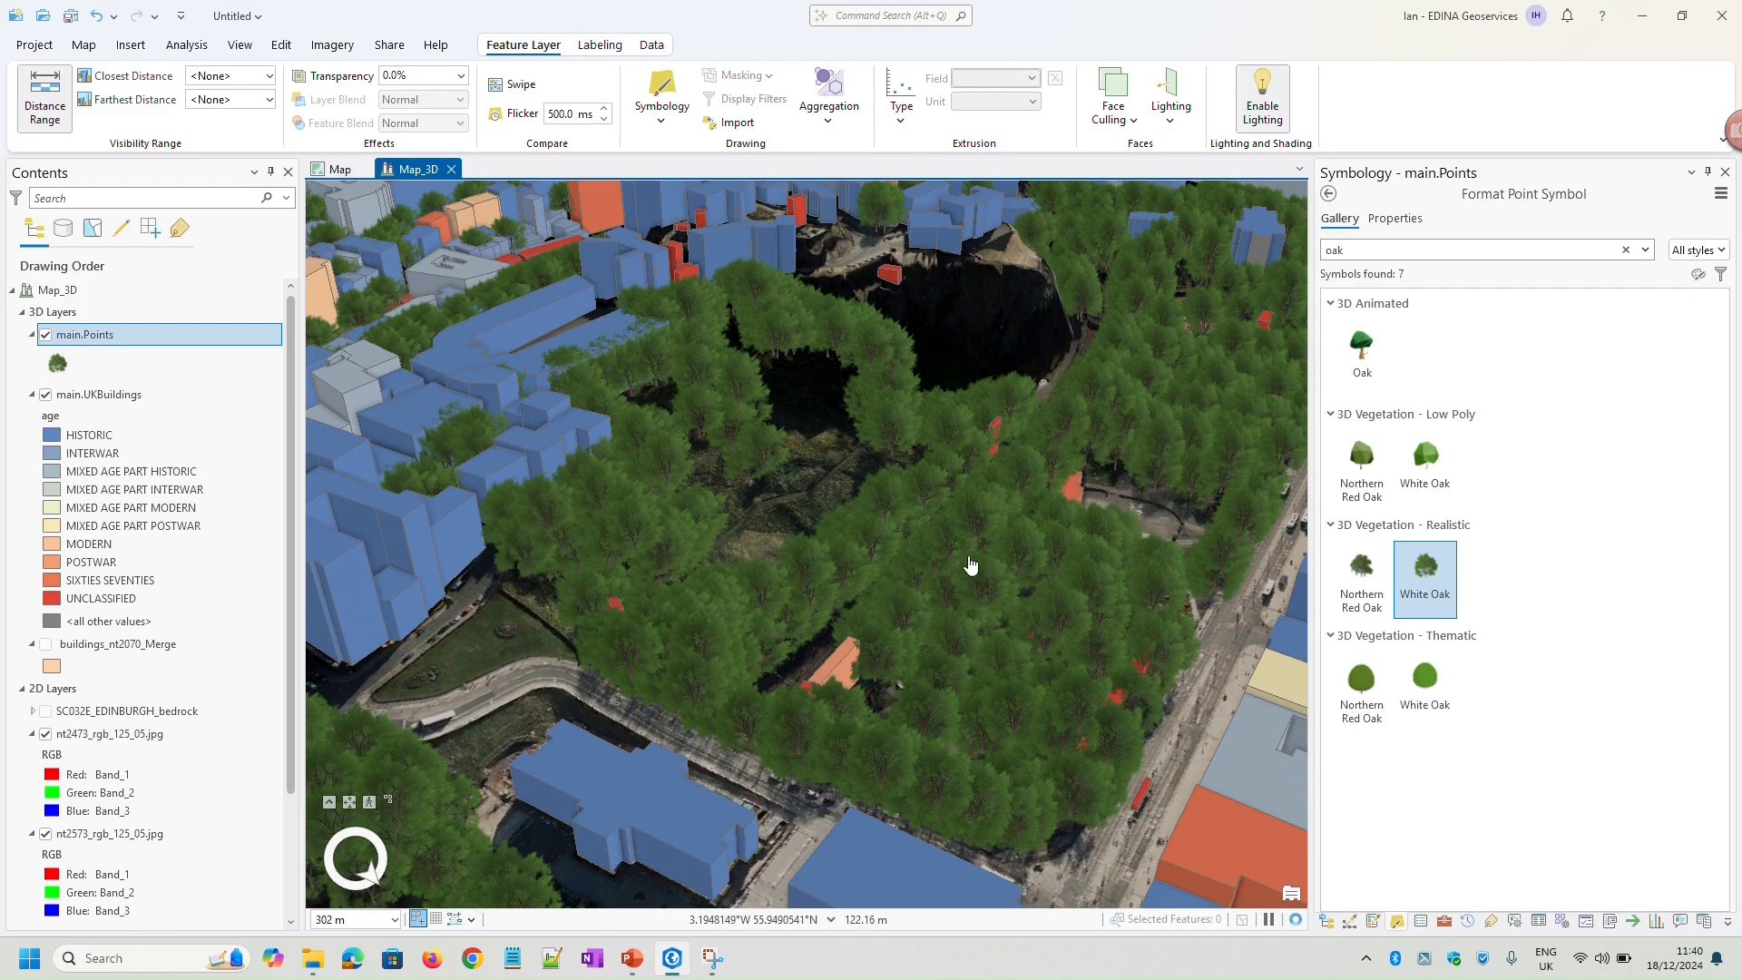
click(987, 586)
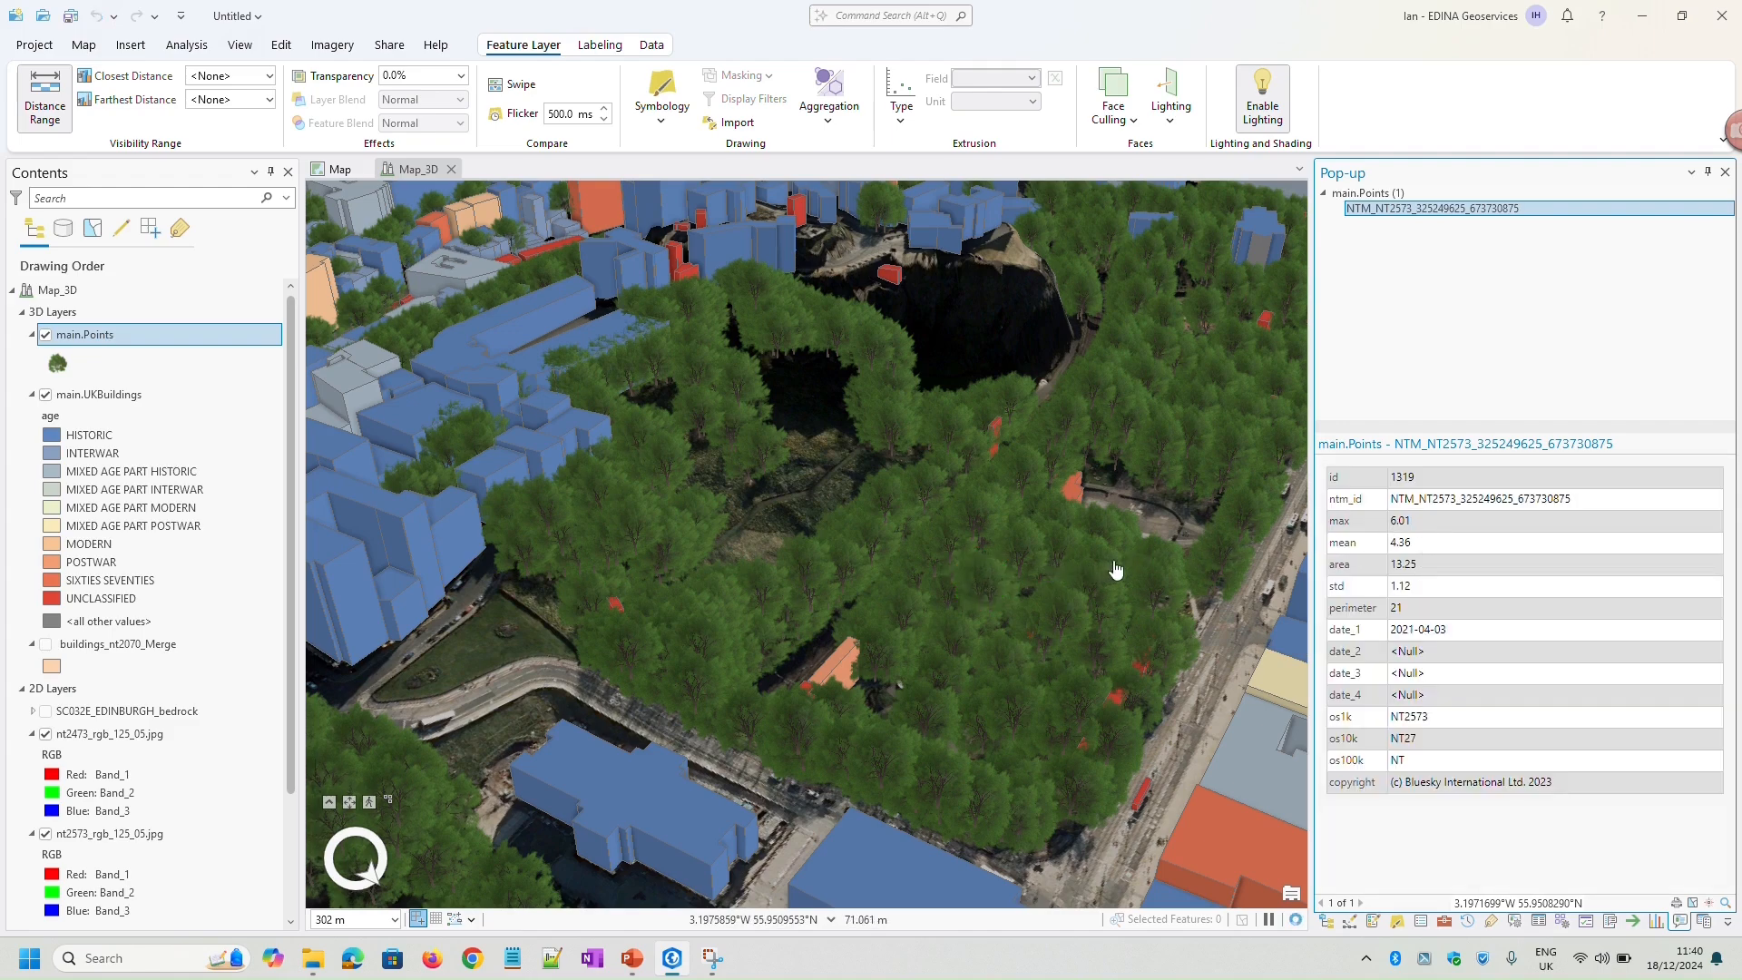
Vary the main.Points symbol size by attribute, without maintaining the aspect ratio, and take the height from the max field
click(1399, 922)
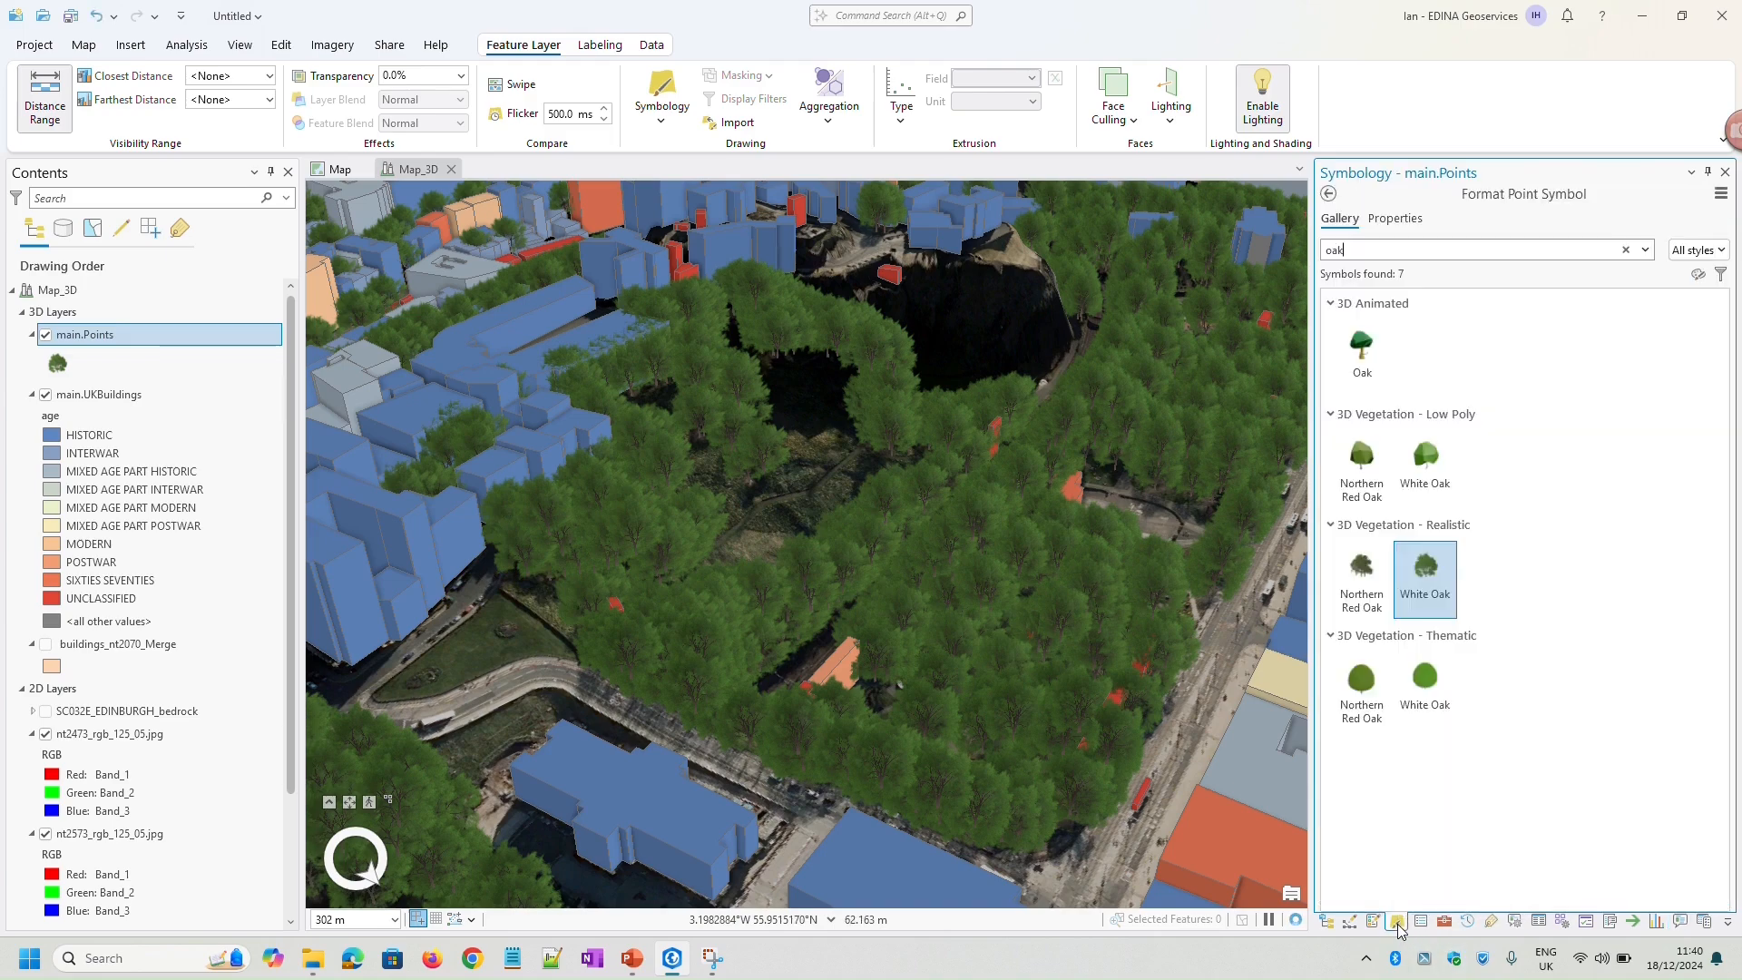
click(1329, 196)
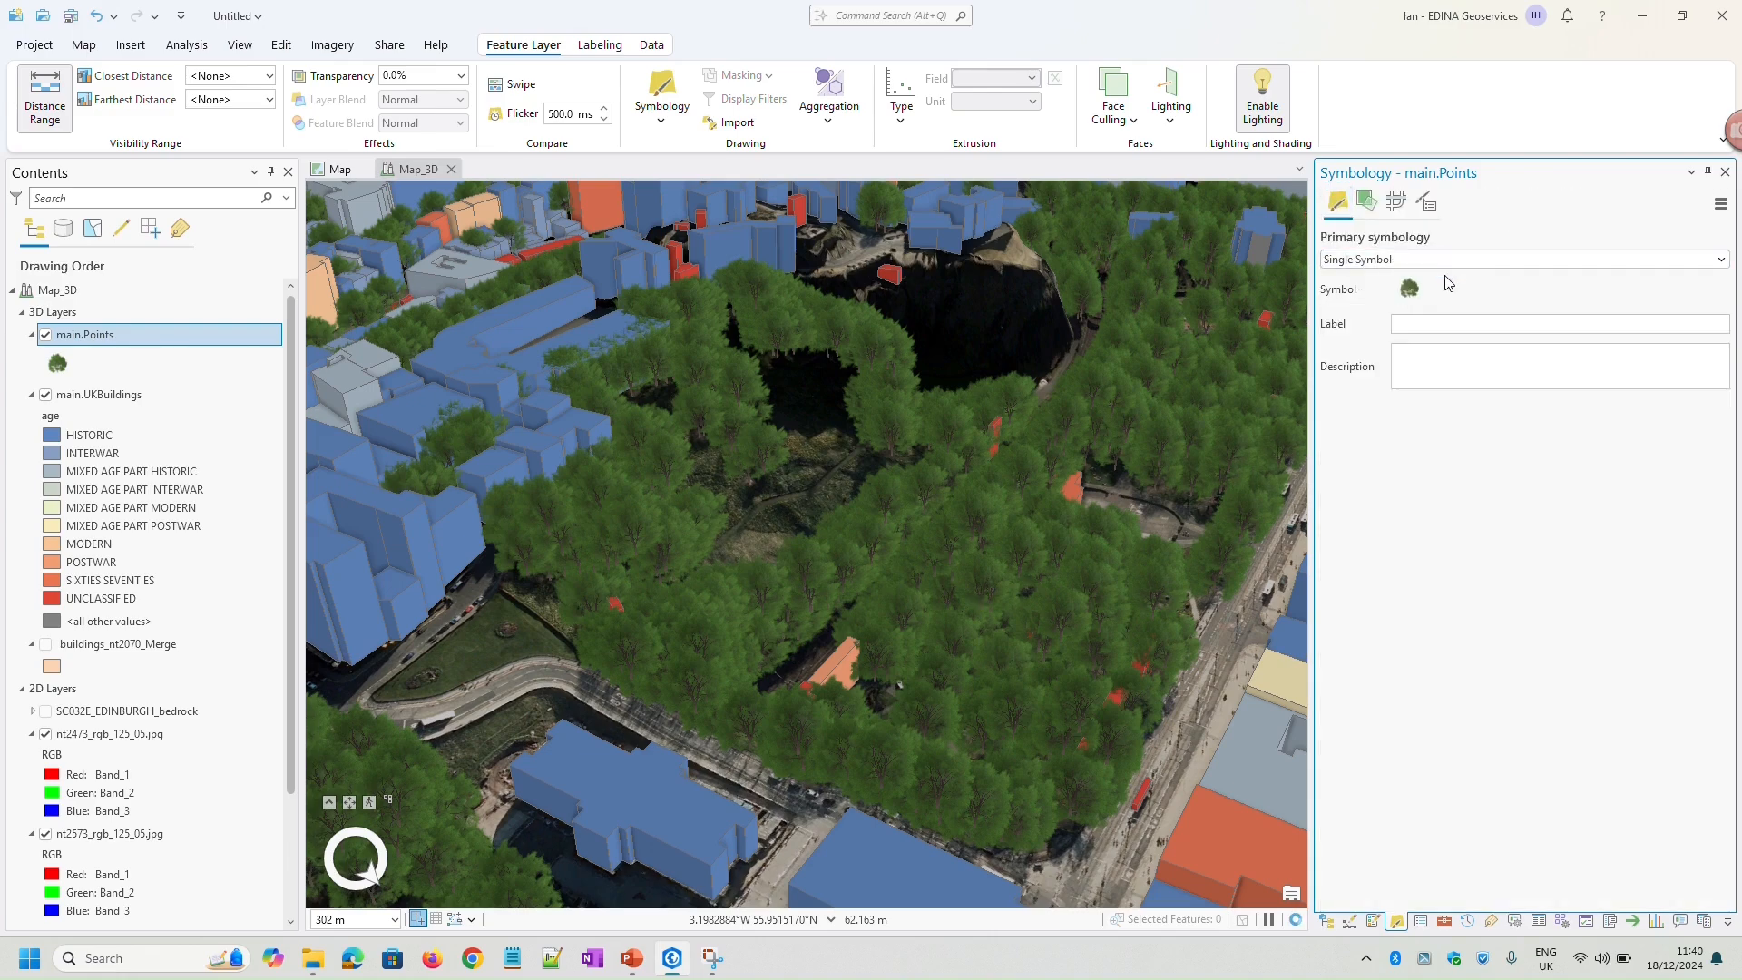
click(1367, 202)
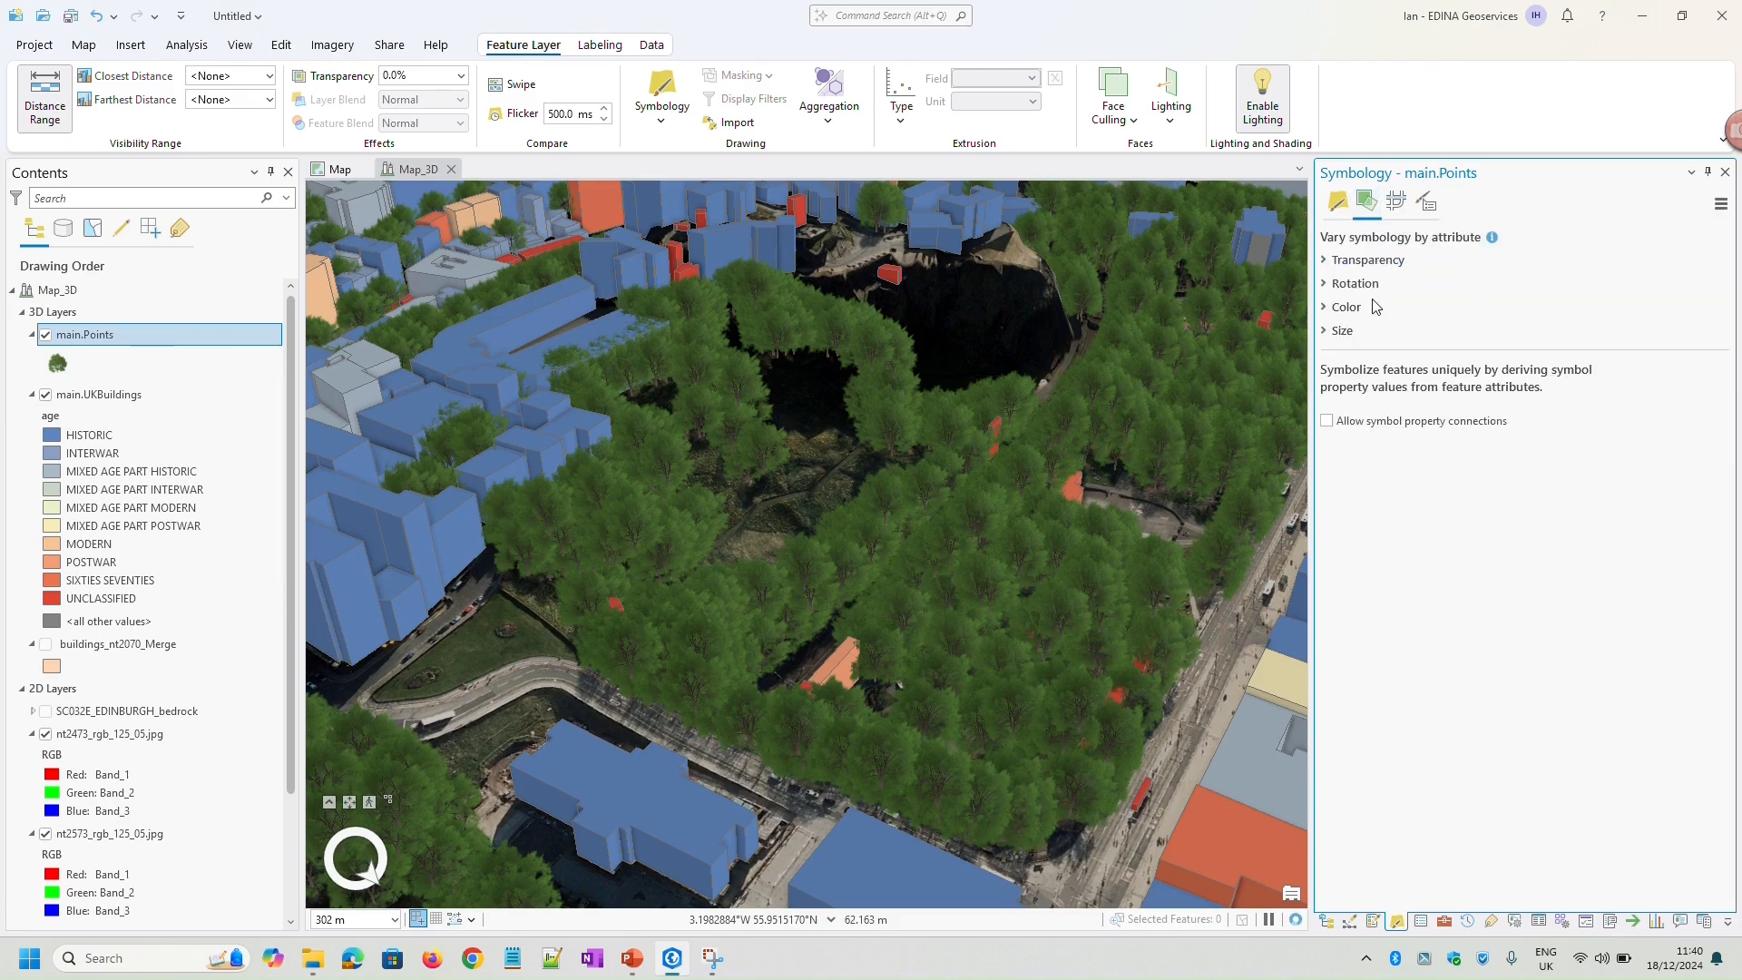
click(1326, 332)
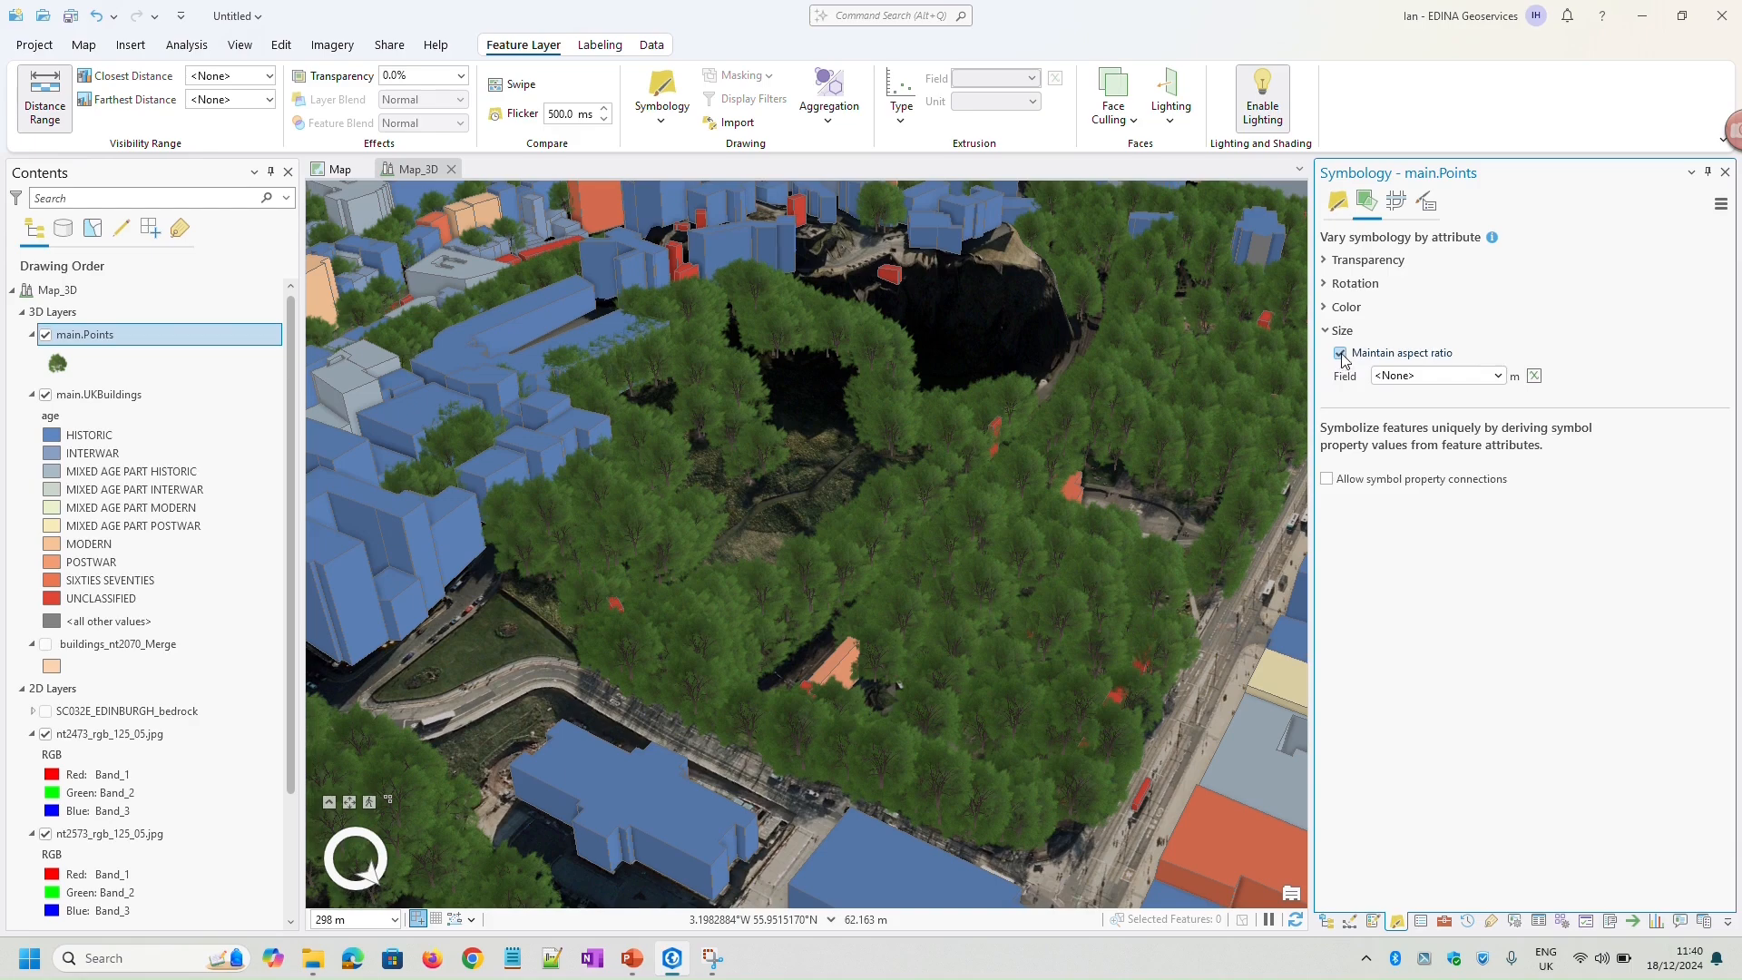
click(1342, 354)
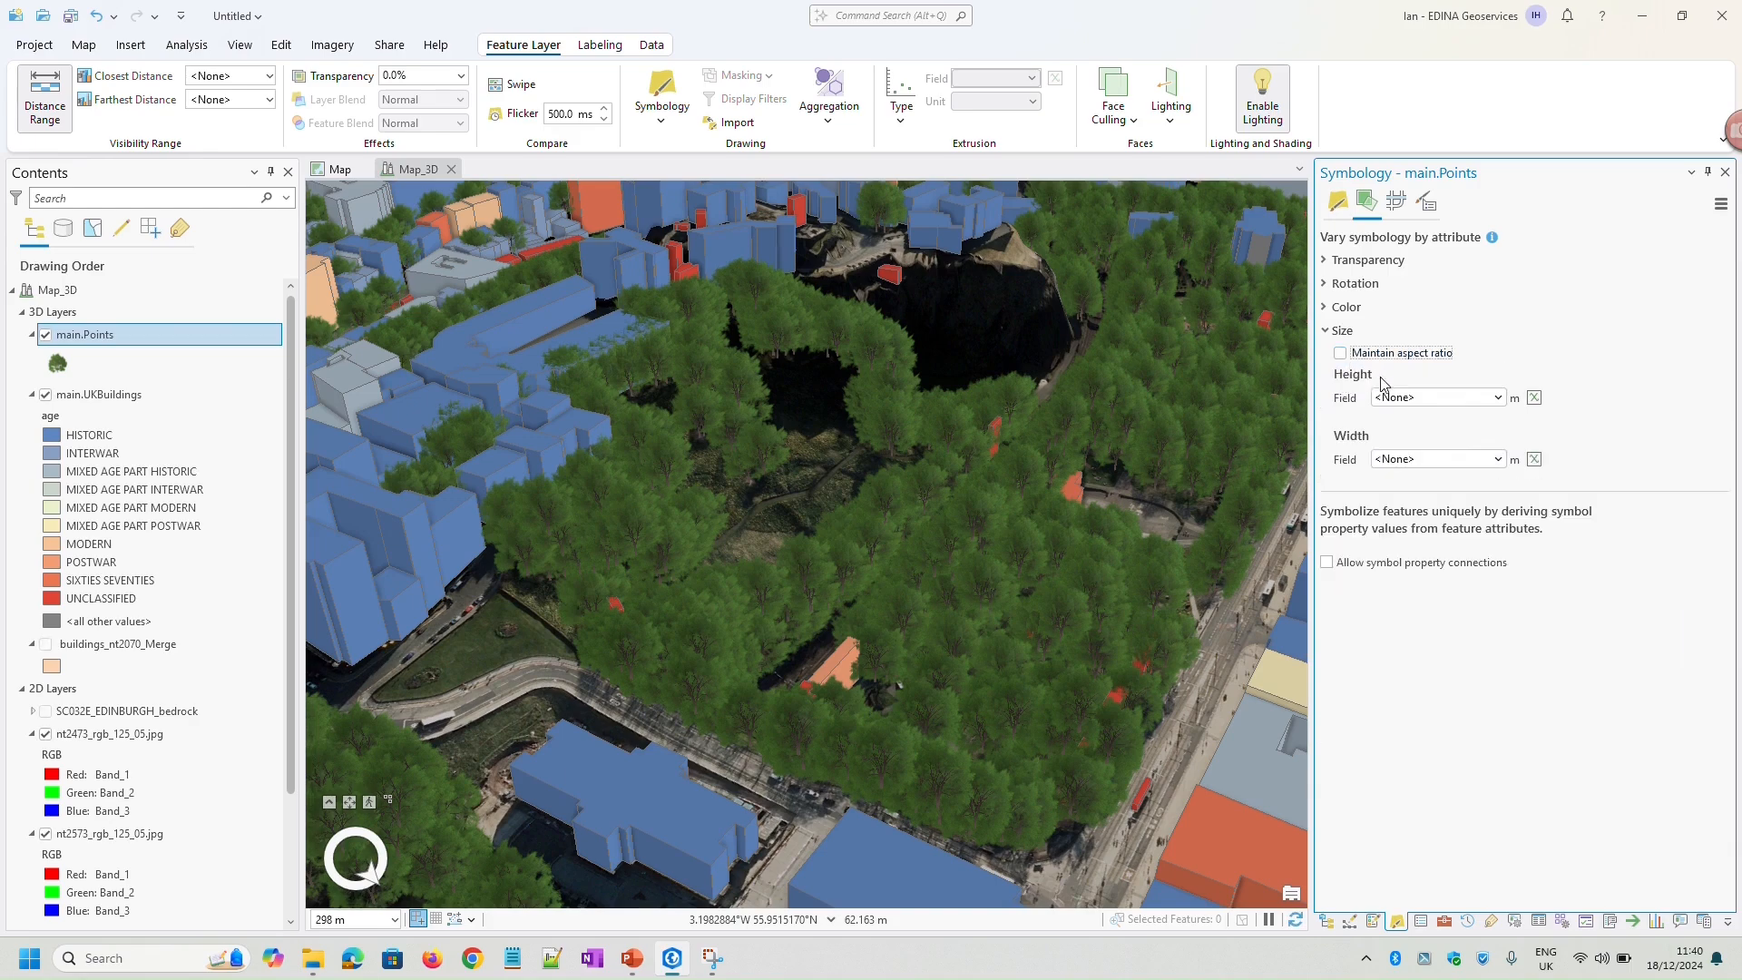
click(1499, 399)
click(1452, 451)
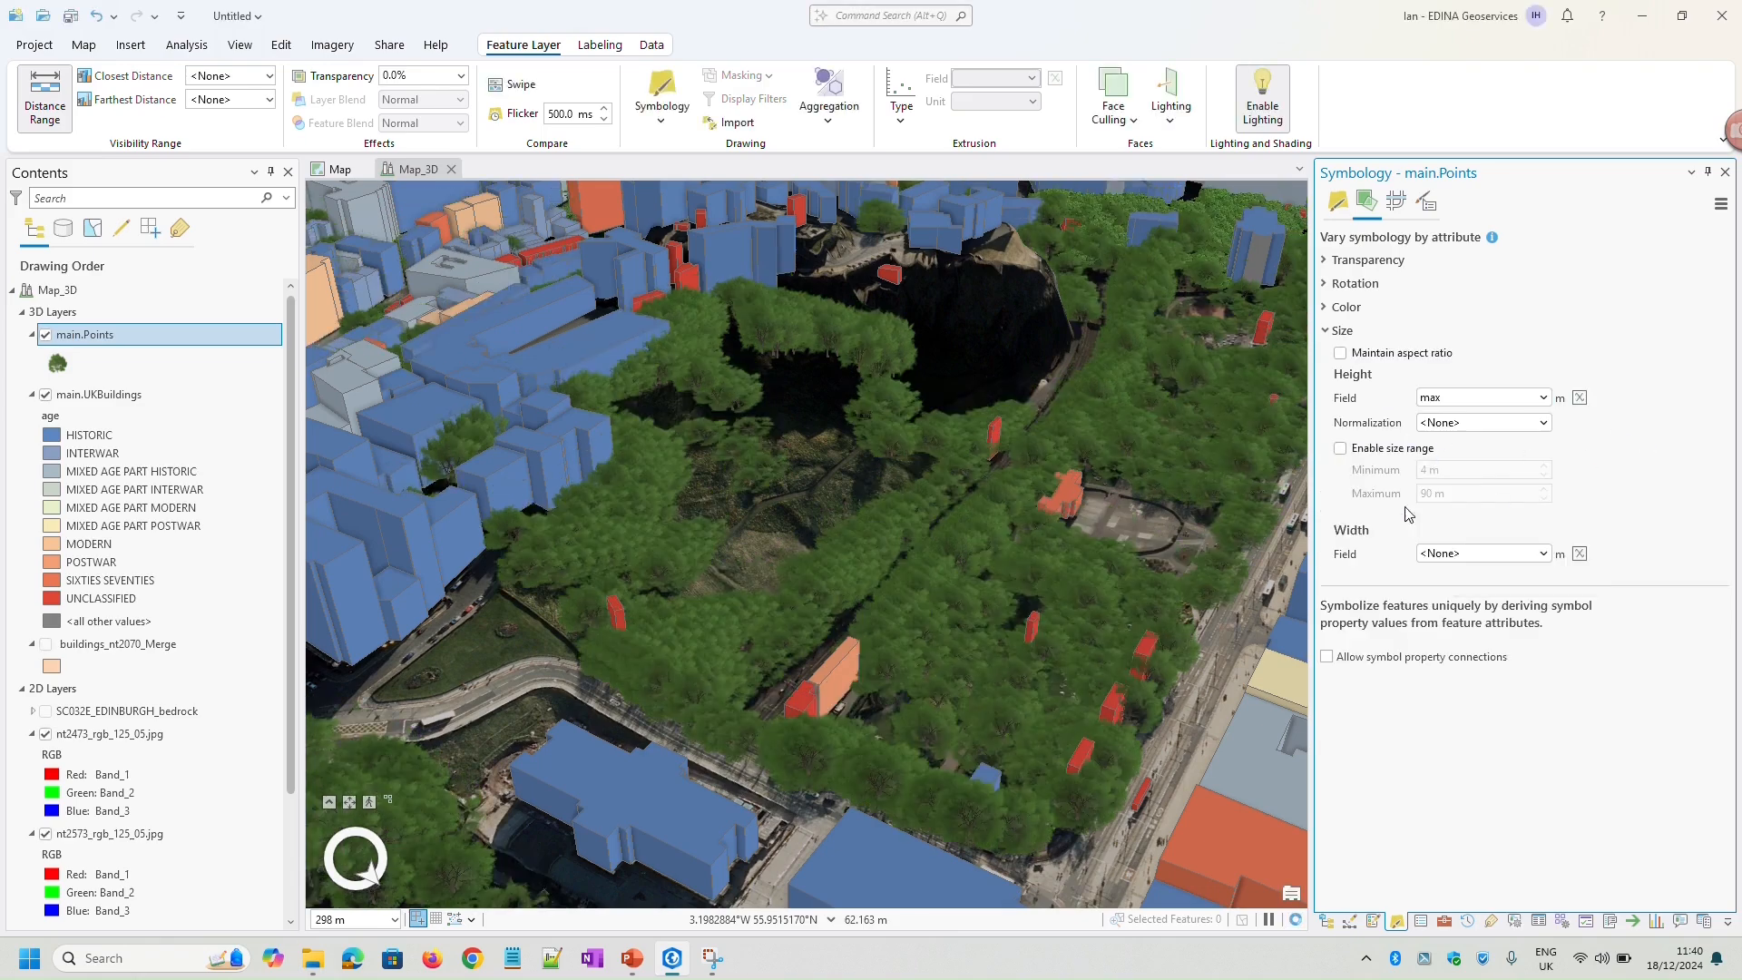
Base the tree symbols' width on the perimeter field with the Arcade expression $feature.perimeter/3.14
middle_drag(1132, 722, 1089, 717)
drag(991, 599, 949, 588)
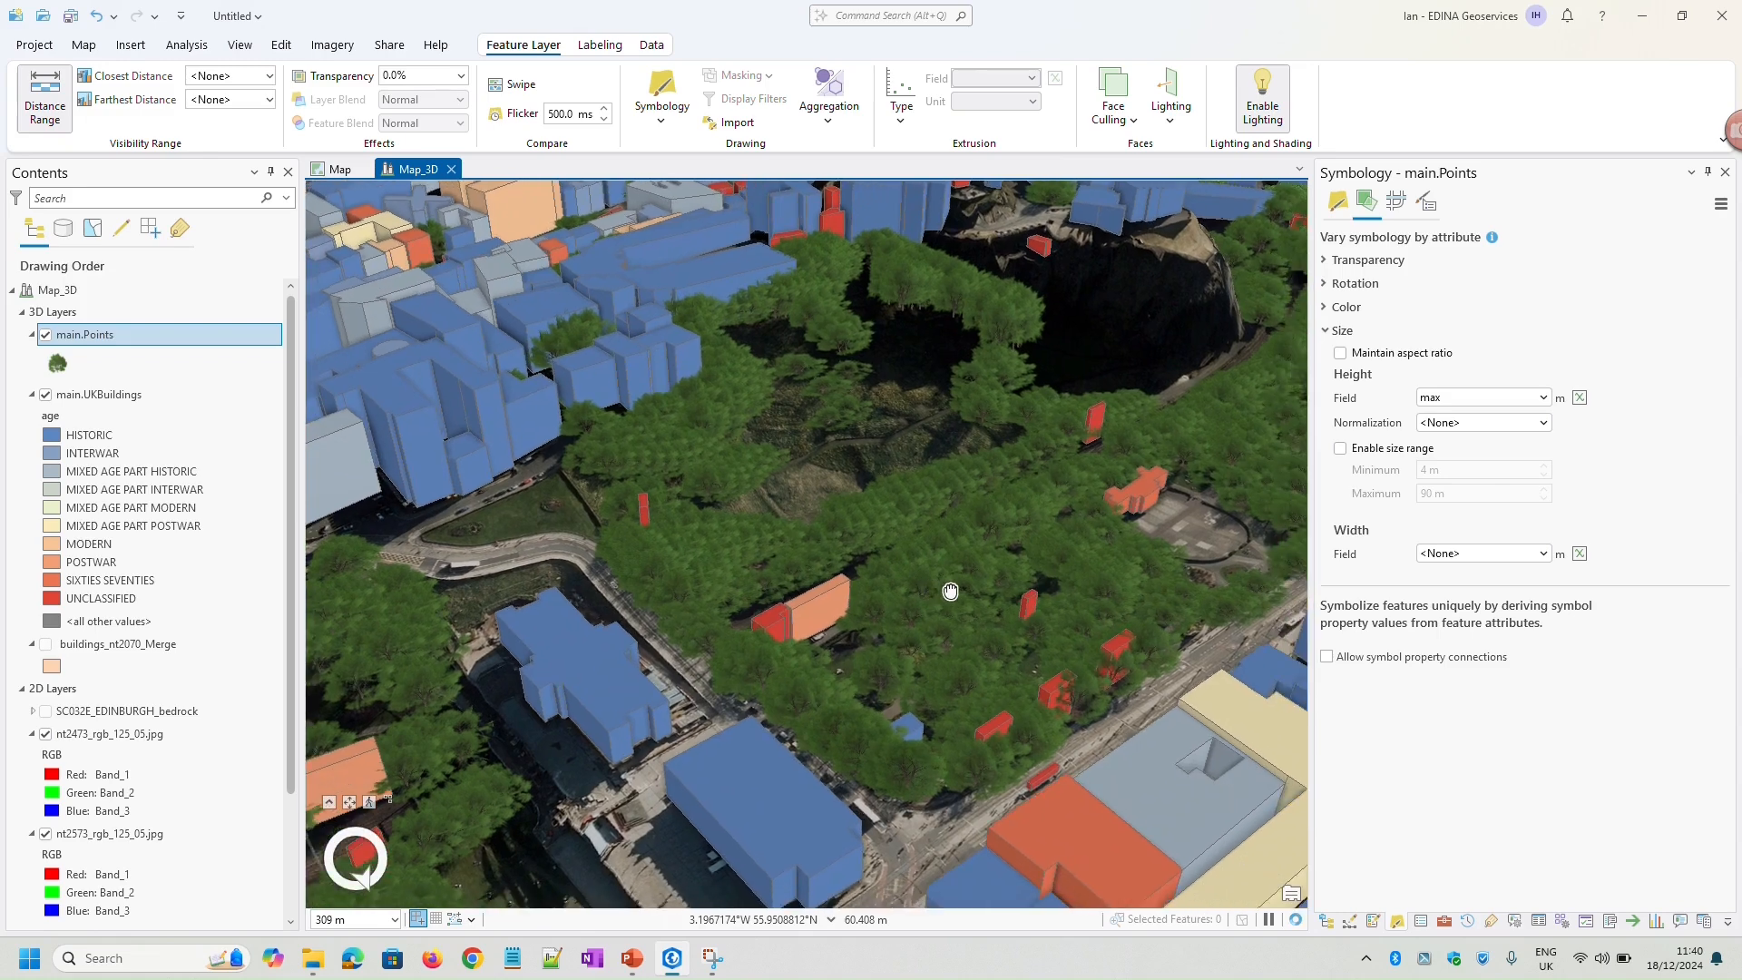
click(1546, 553)
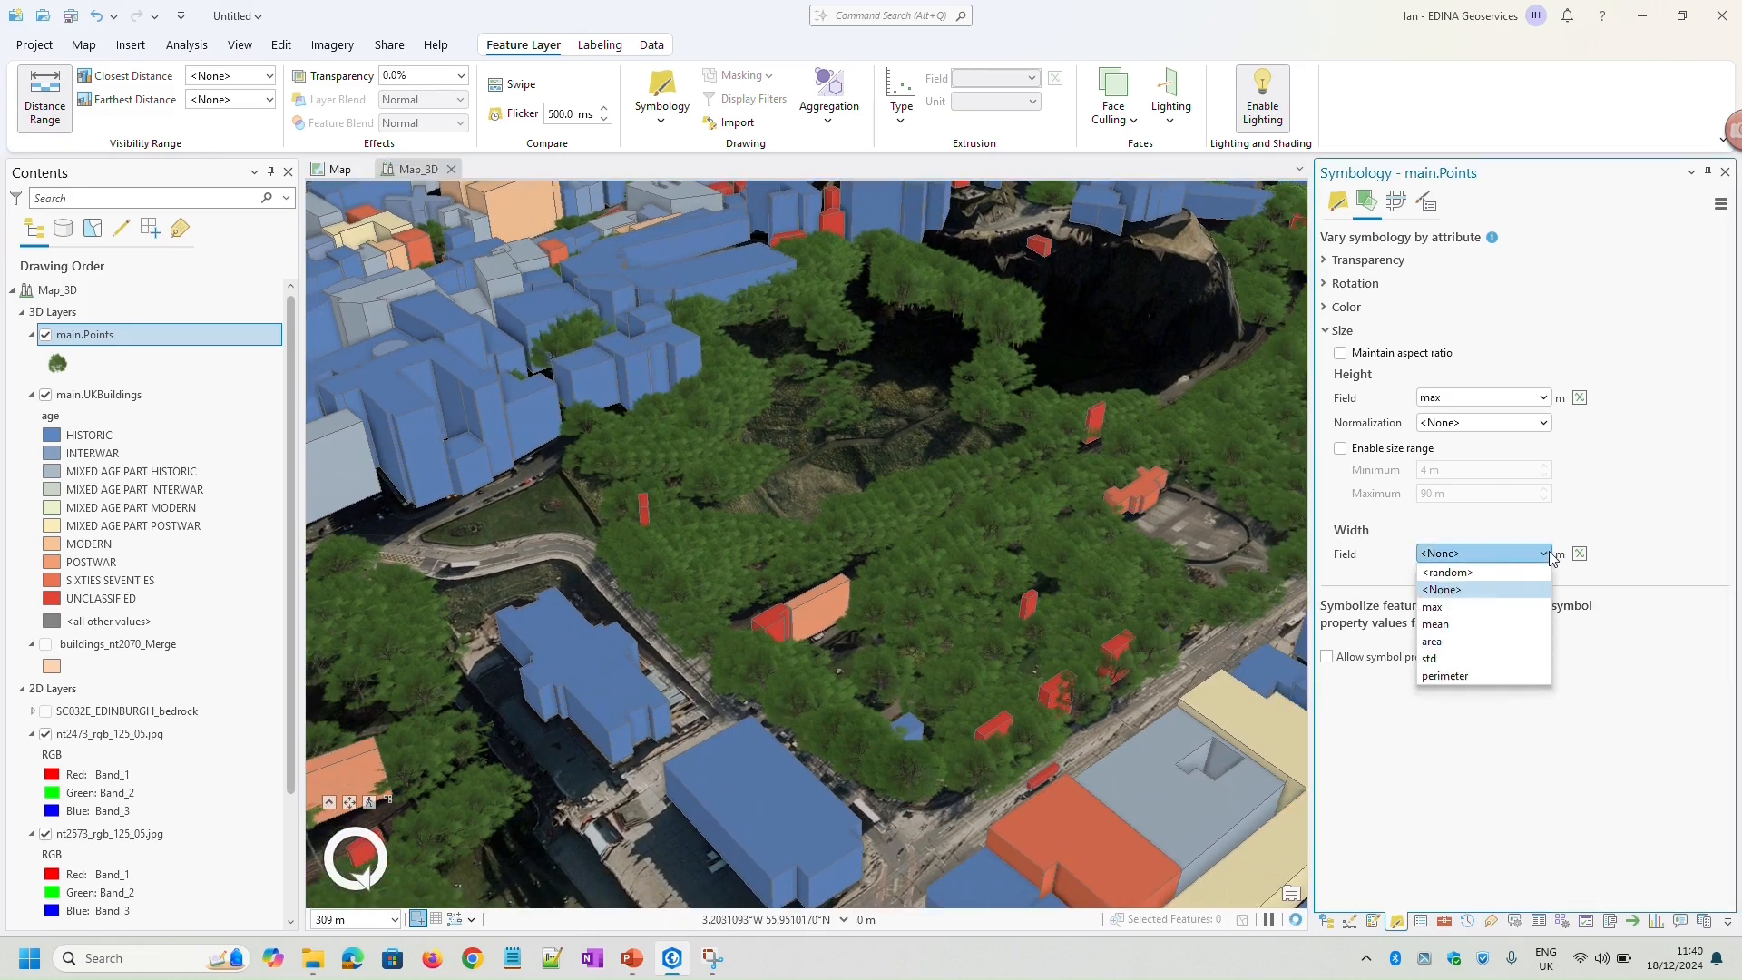
click(1456, 676)
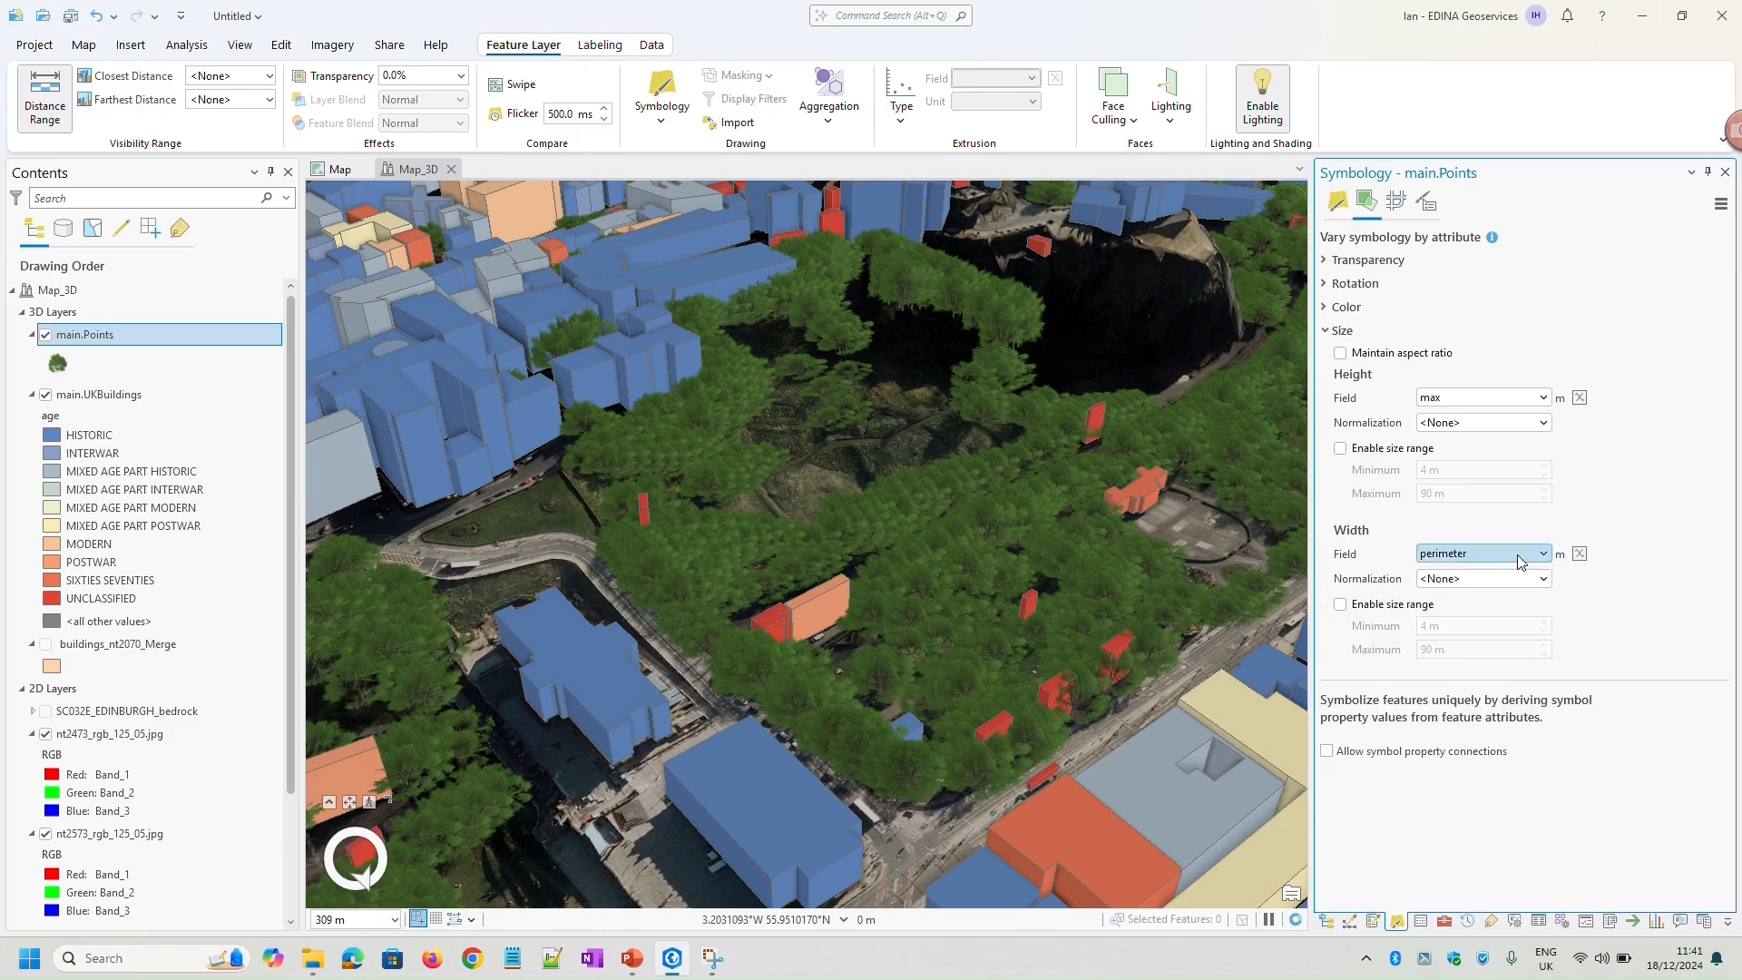
click(1580, 553)
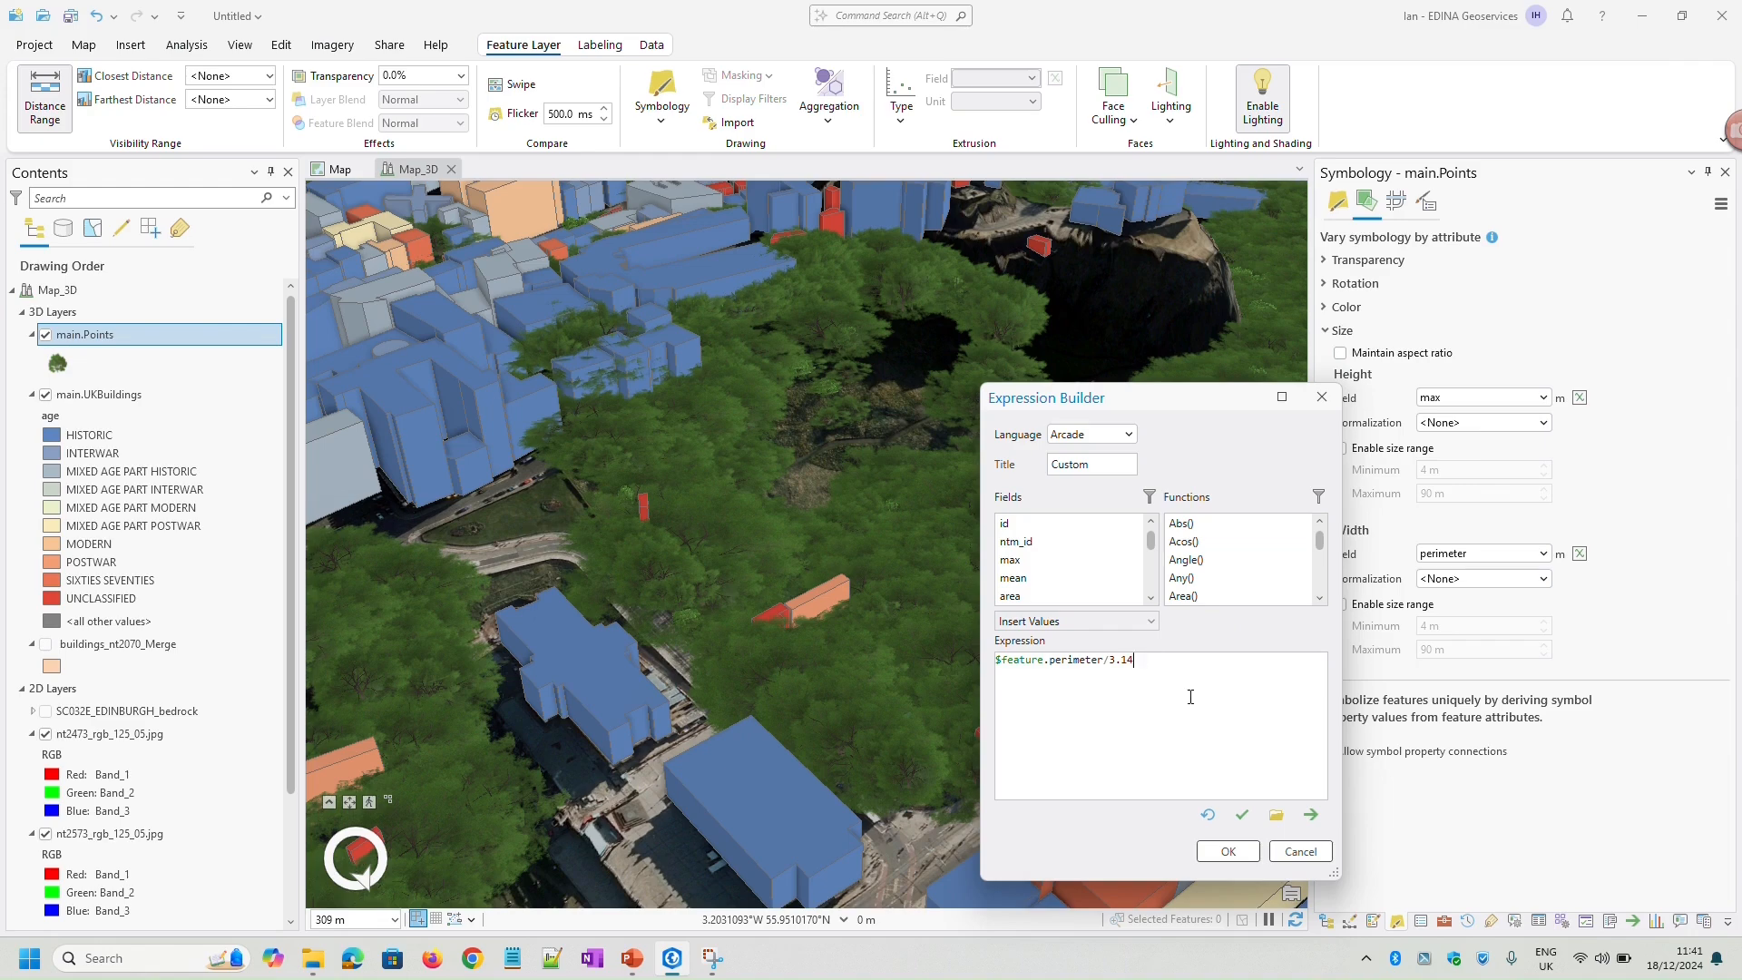
click(1242, 822)
click(1249, 853)
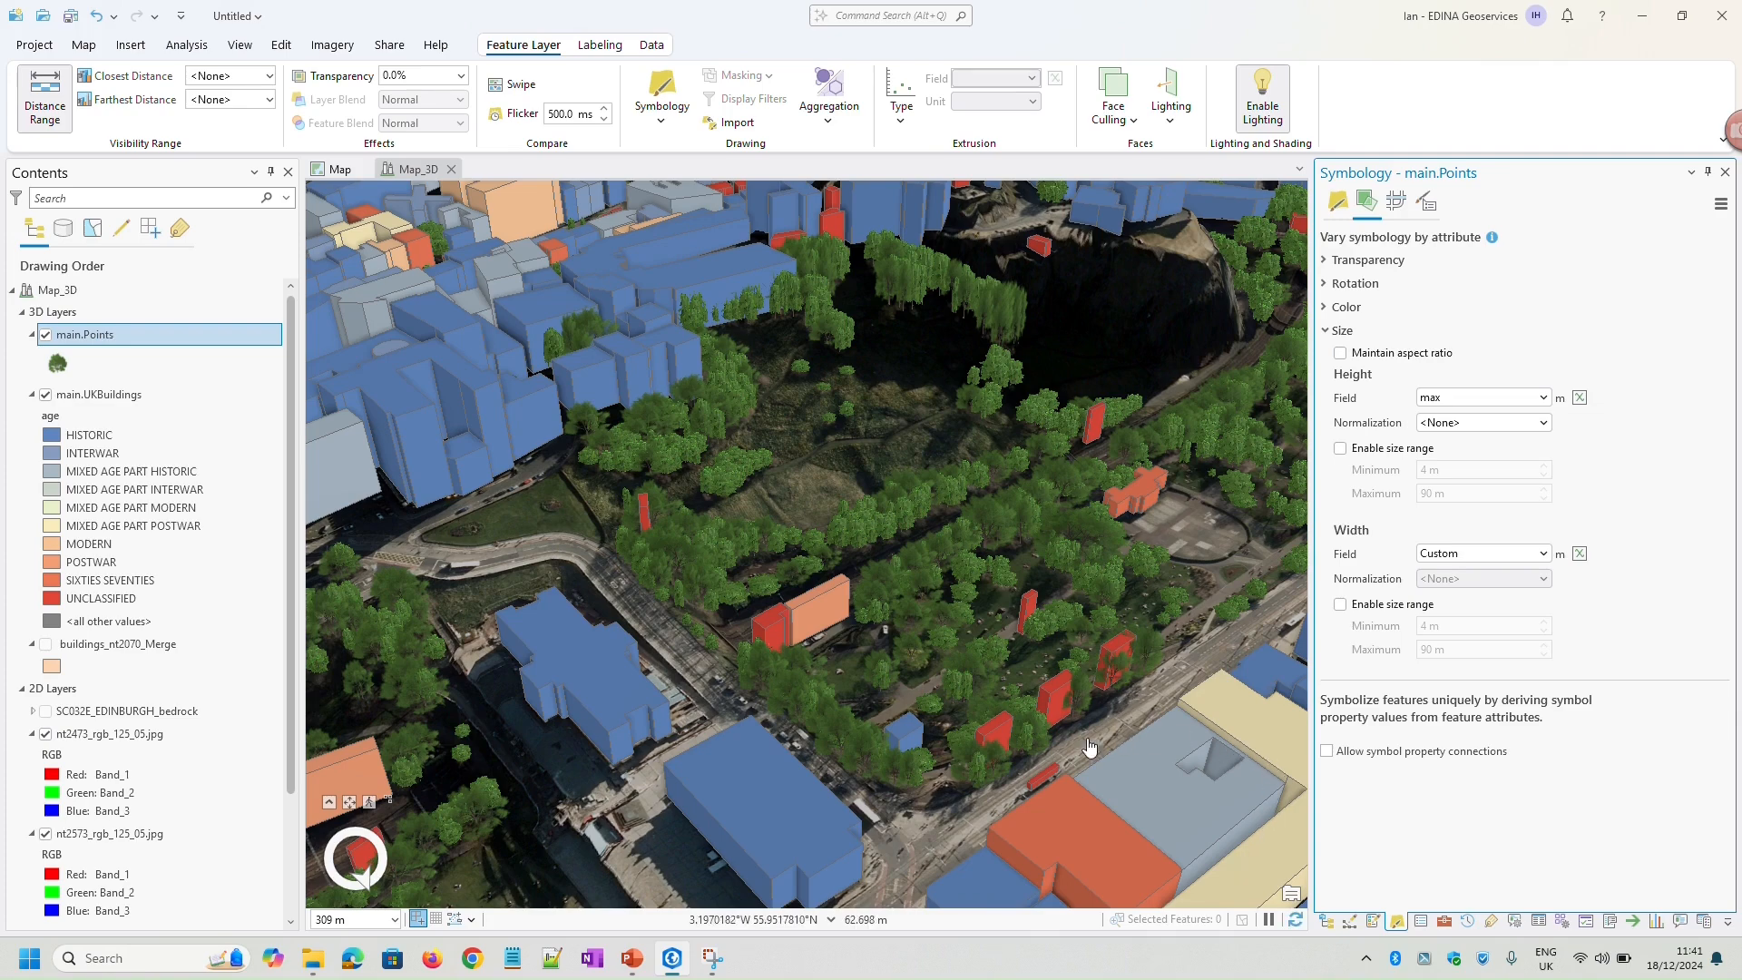
Examine the resized trees in the gardens close up, from above and along the street beside them
middle_drag(978, 643, 980, 742)
scroll(982, 739, up, 10)
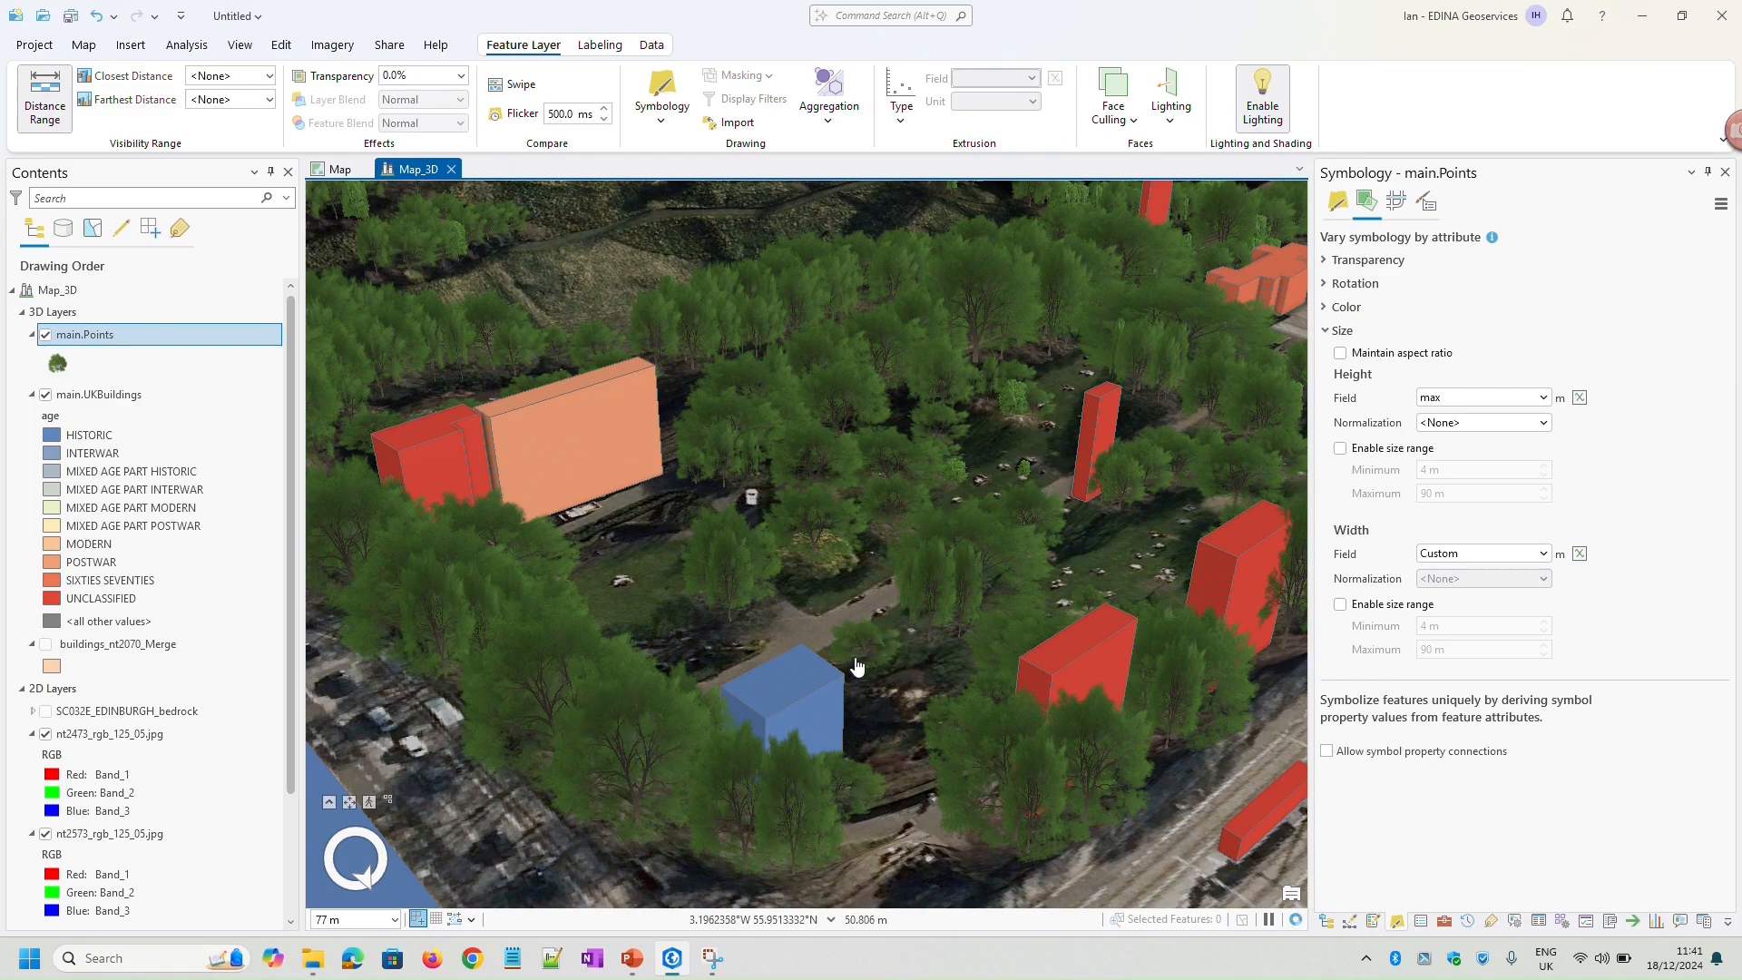
mouse_move(1041, 504)
middle_down()
mouse_move(1028, 710)
mouse_move(1055, 604)
mouse_move(1056, 640)
middle_up()
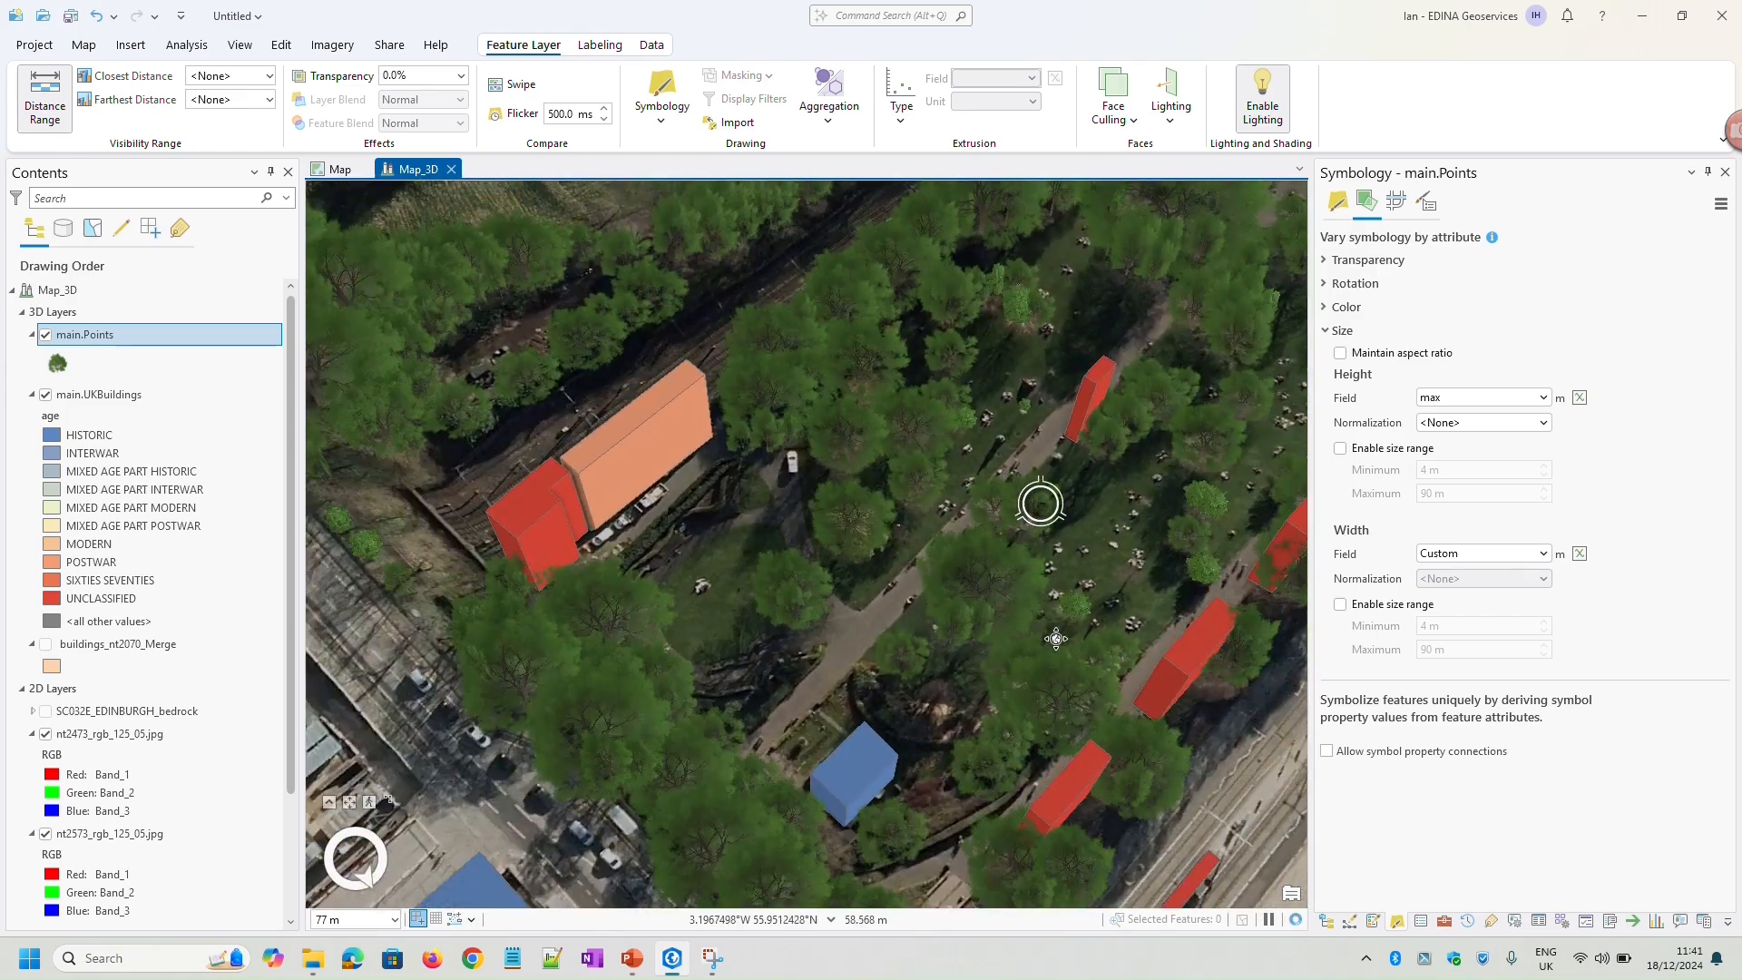
scroll(1041, 602, down, 2)
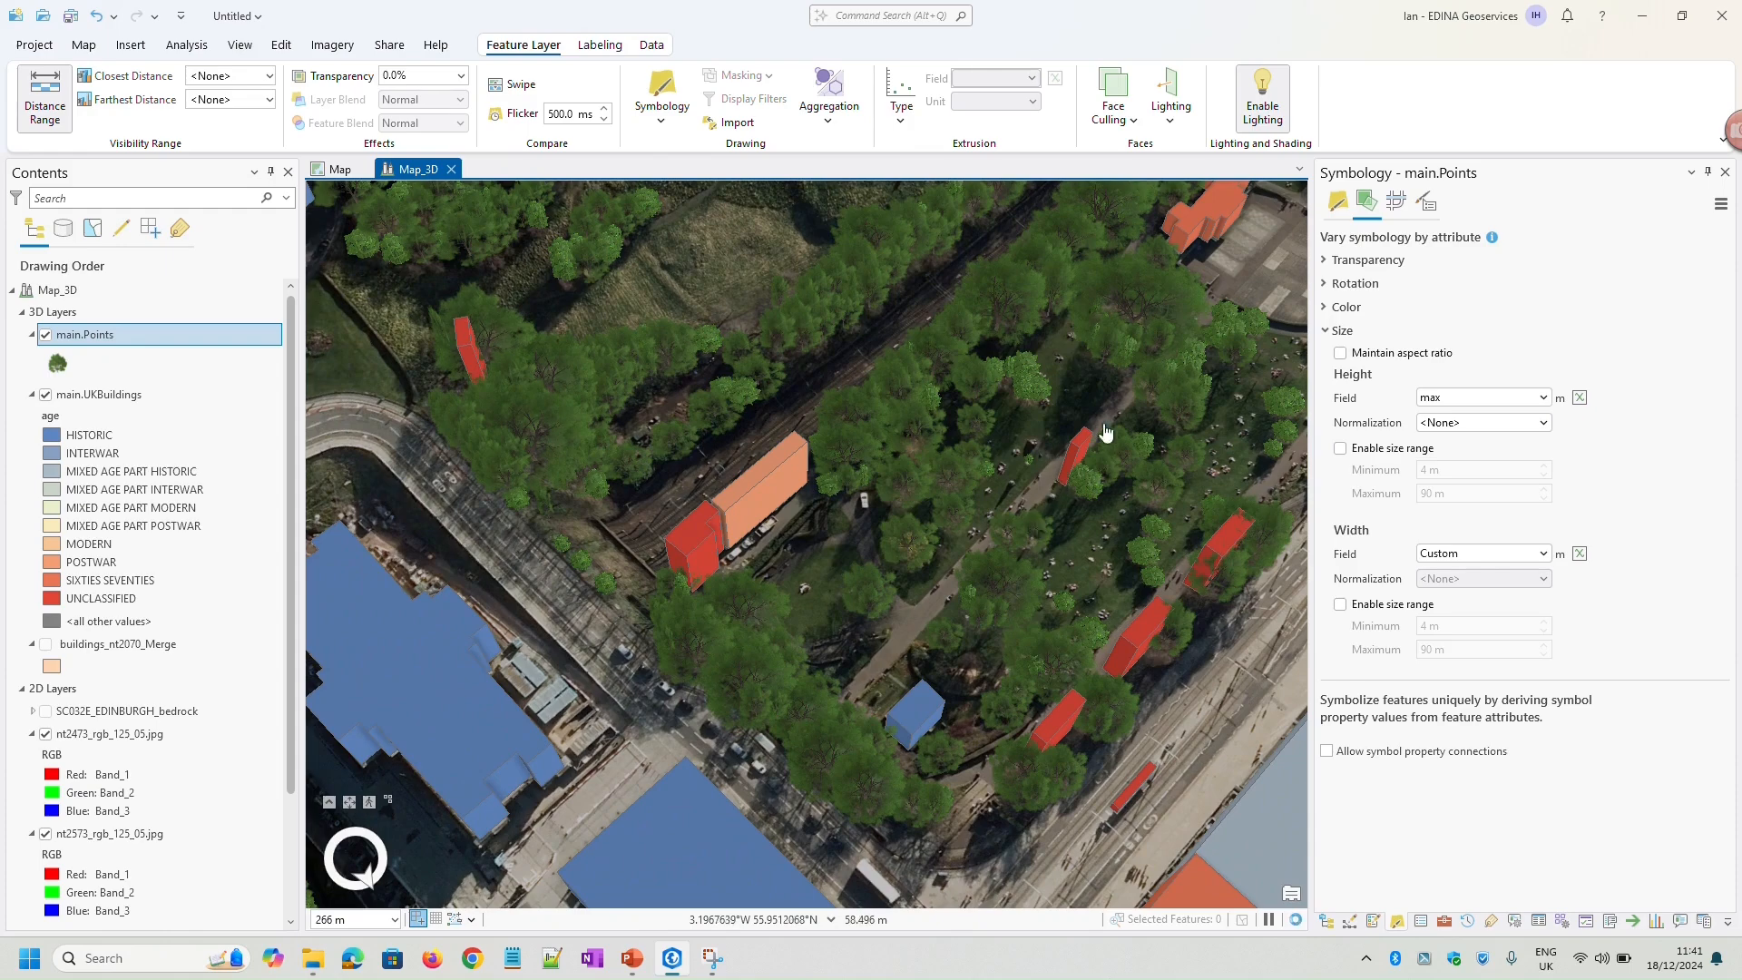
scroll(1089, 542, down, 3)
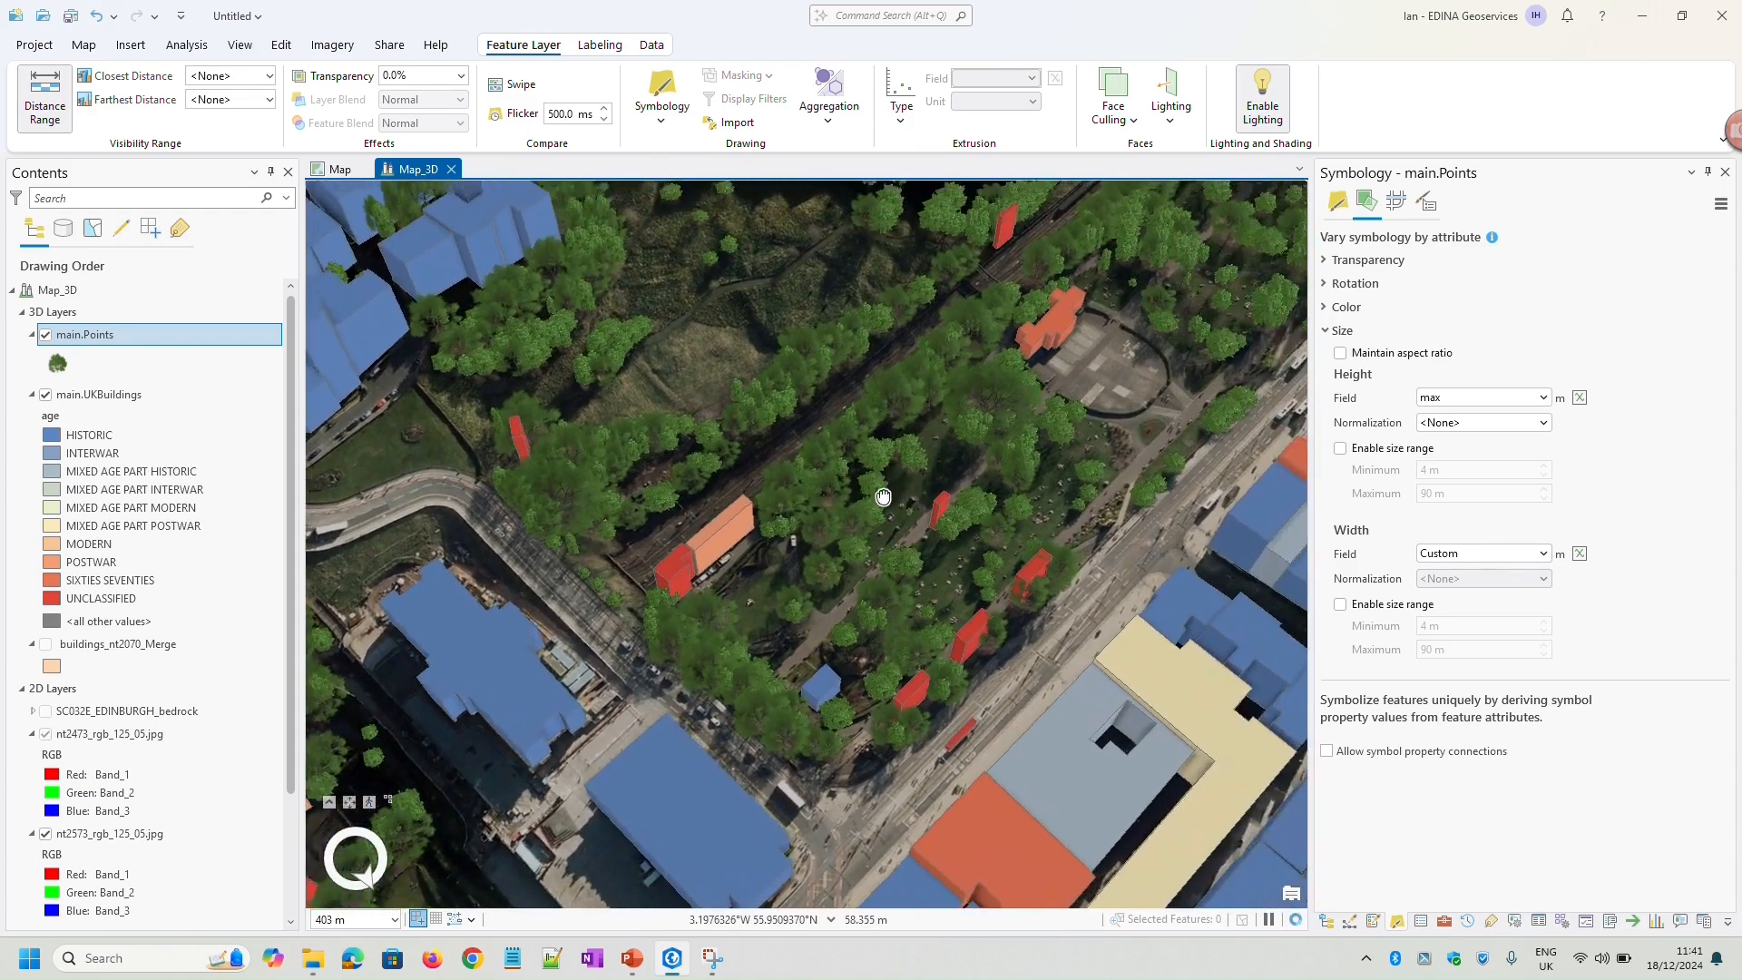
drag(884, 498, 630, 848)
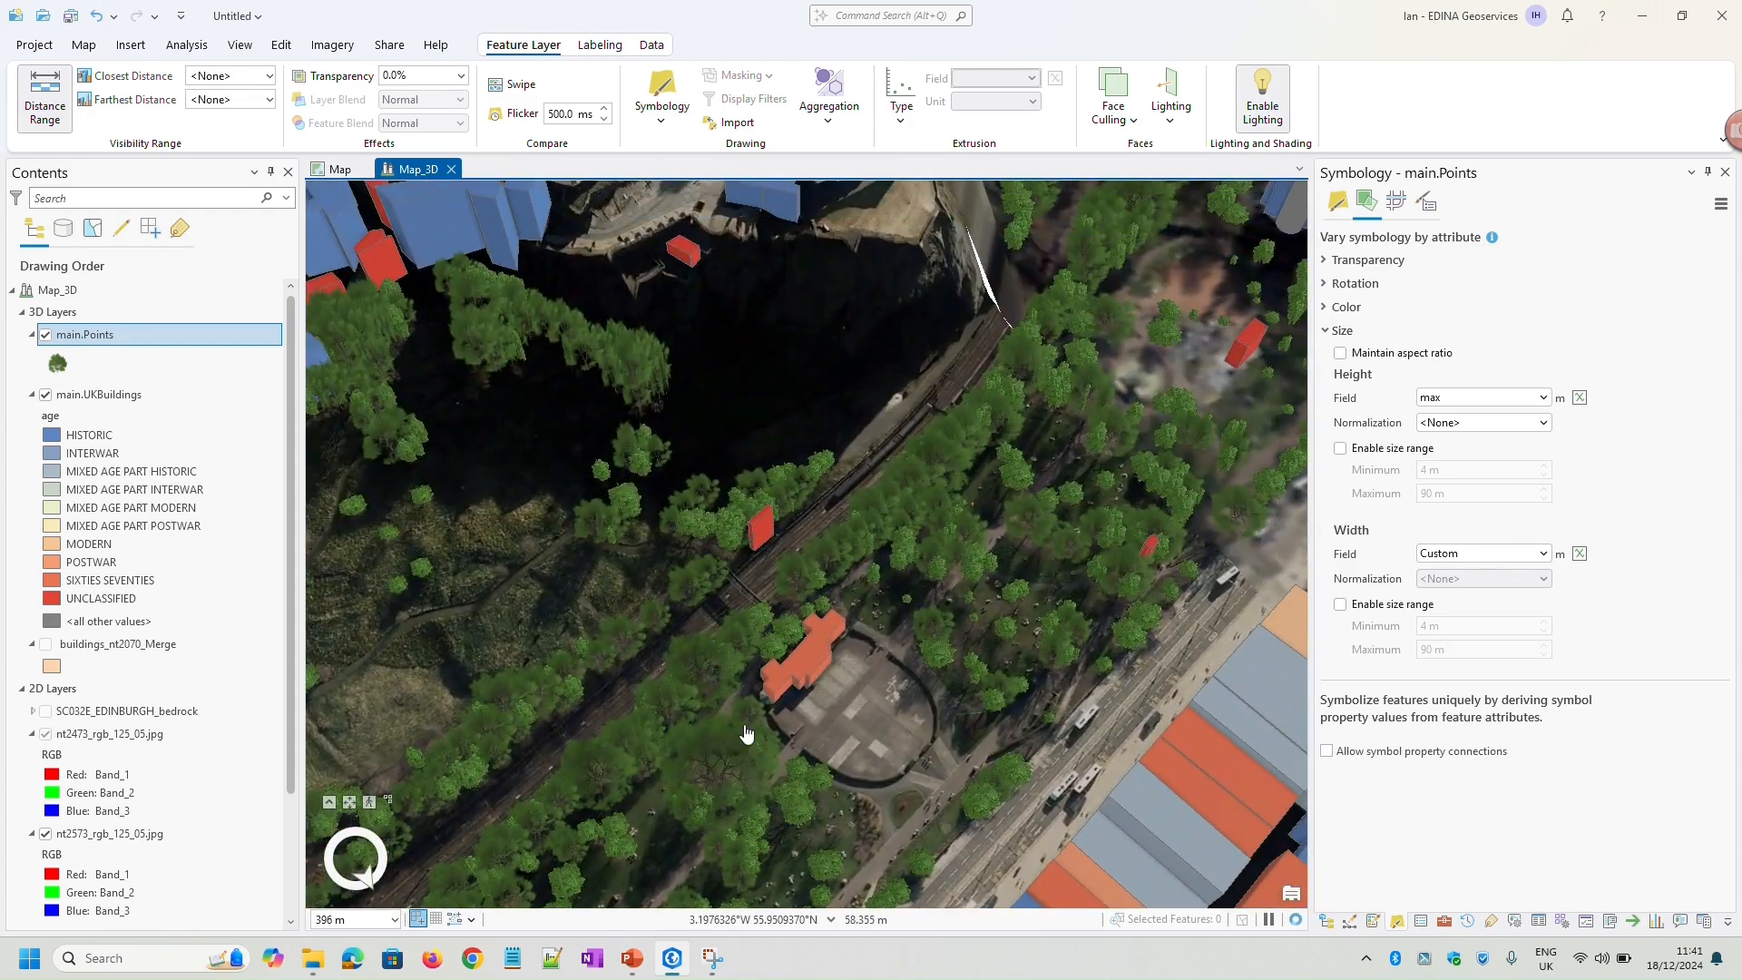
drag(824, 647, 755, 731)
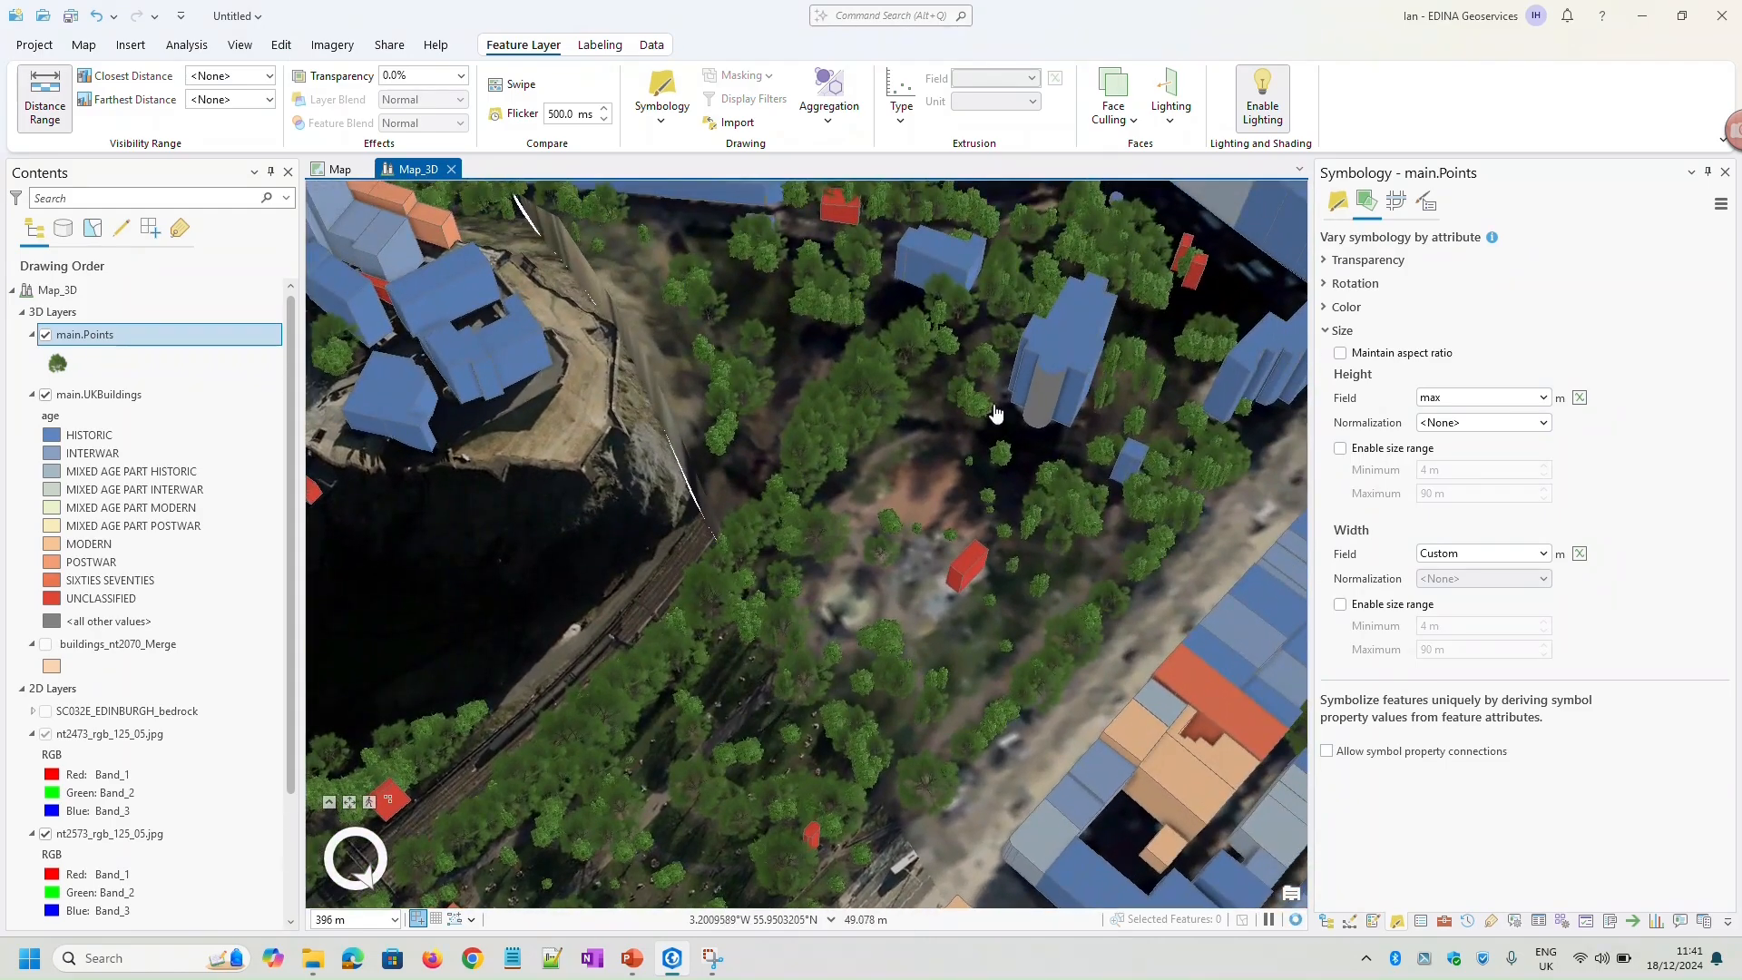
drag(994, 414, 869, 679)
Examine the trees and buildings around the castle rock and the streets south of it from several angles
middle_drag(880, 494, 414, 344)
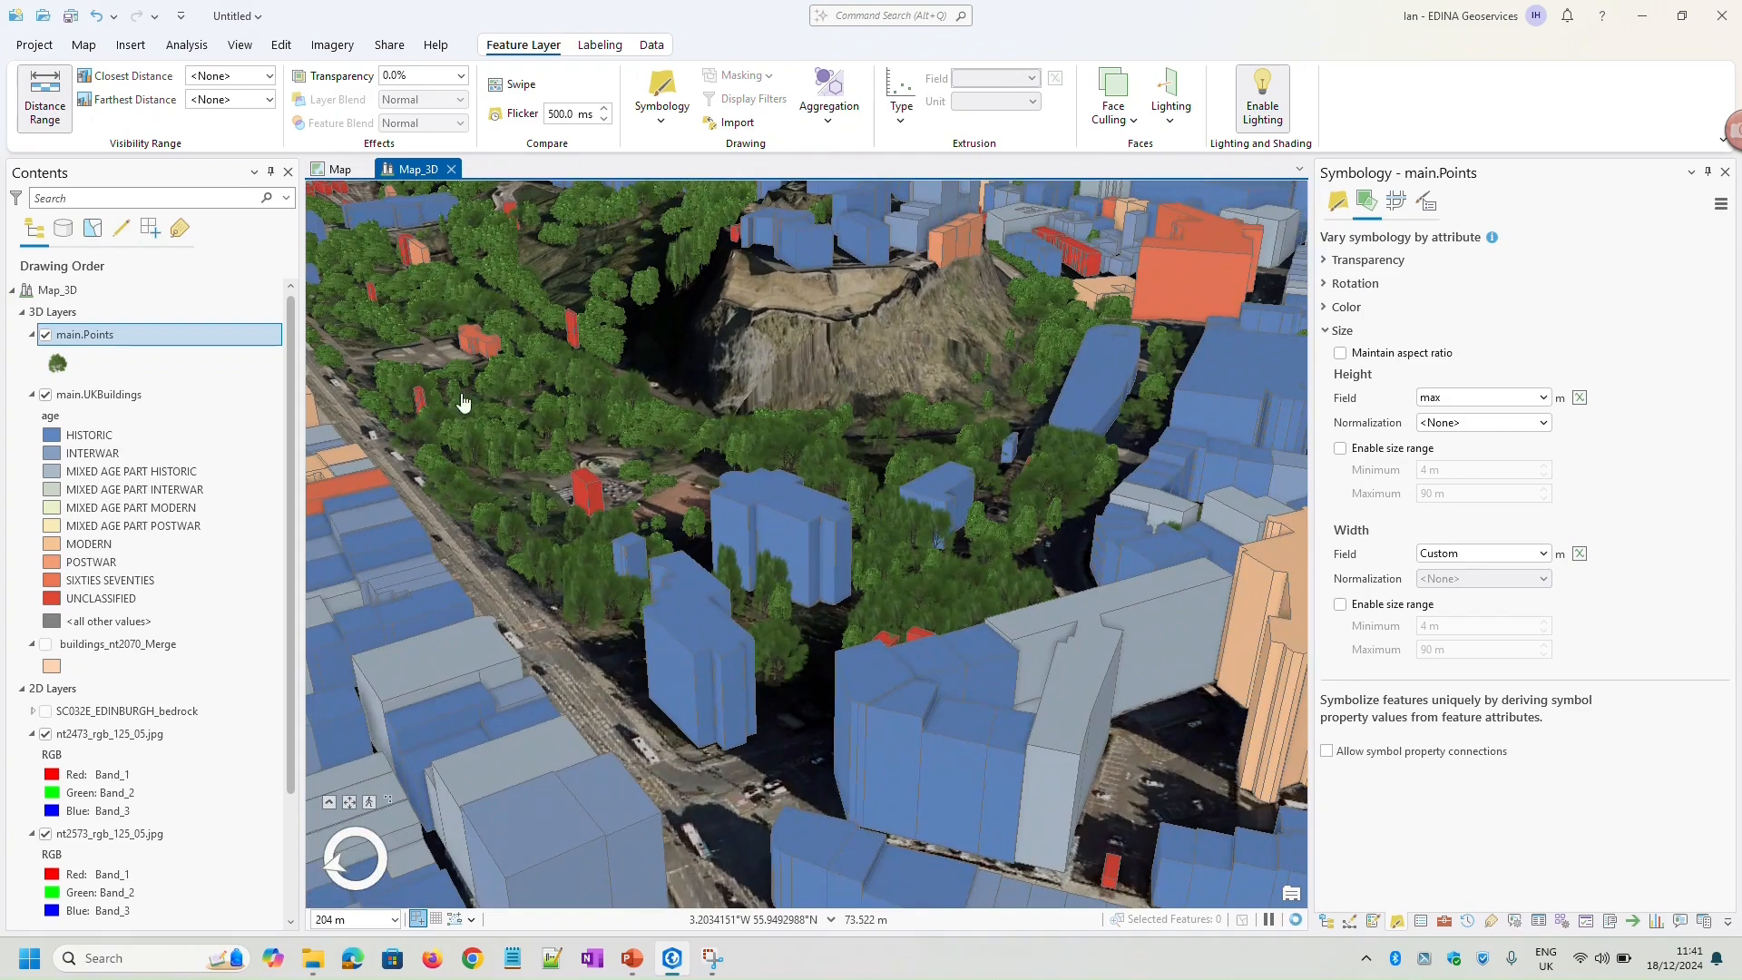
scroll(545, 467, up, 3)
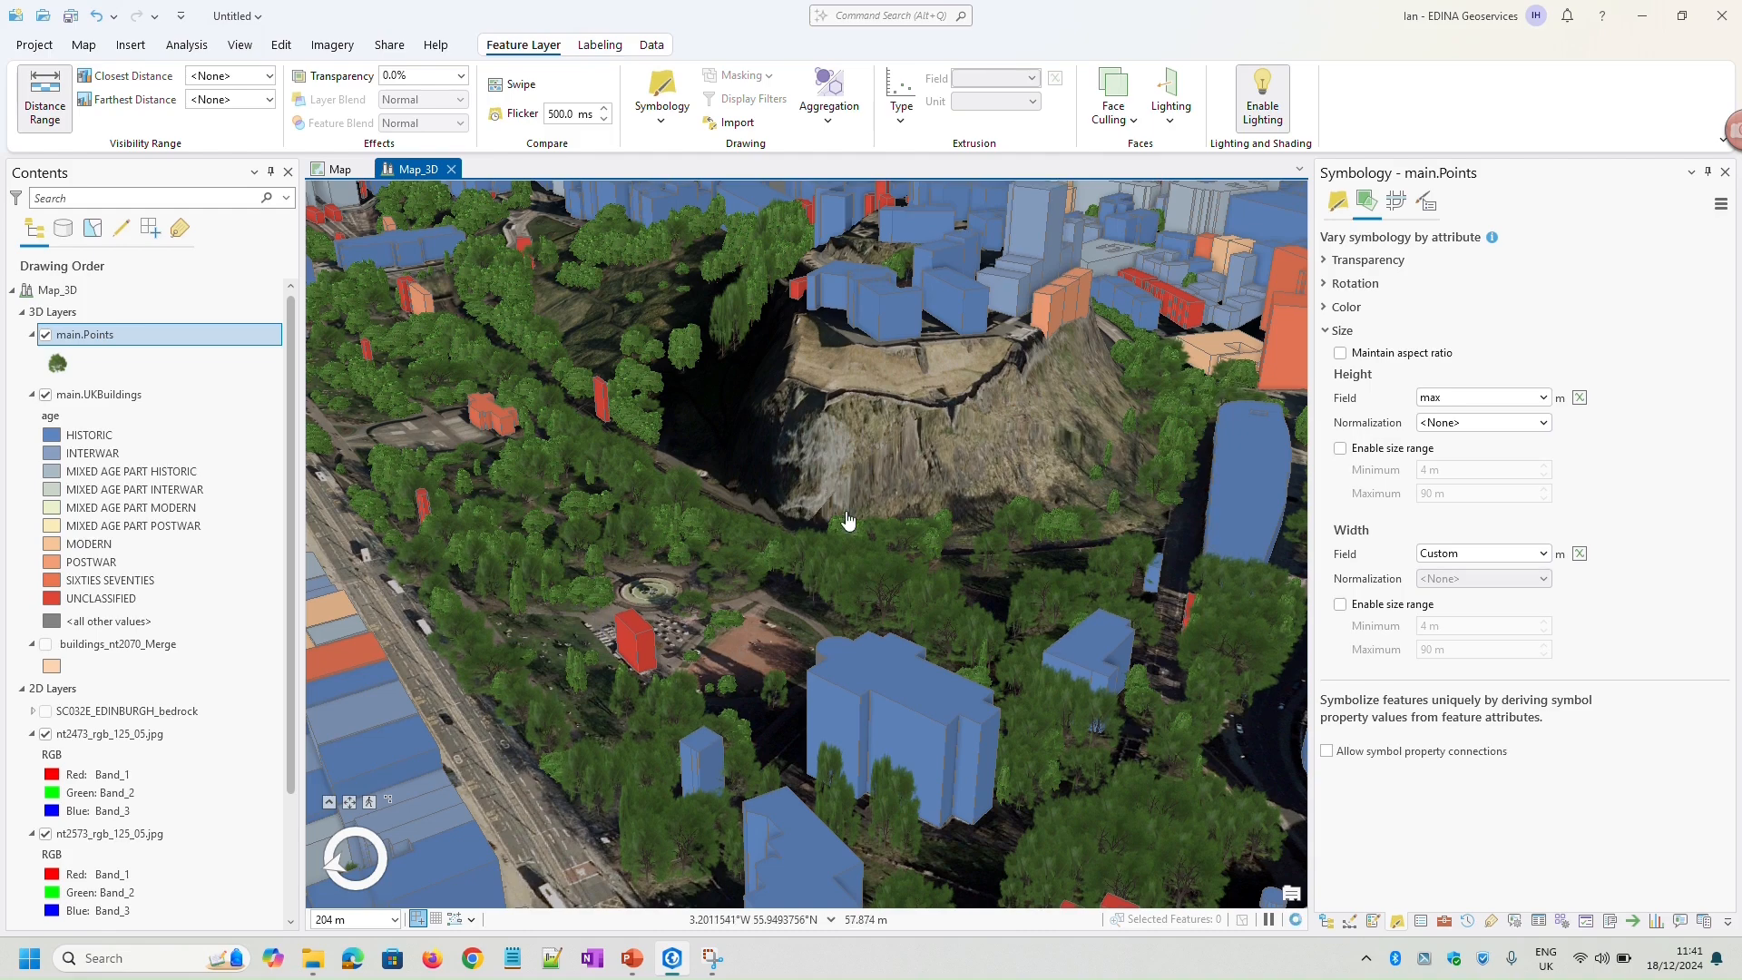
drag(1071, 467, 986, 498)
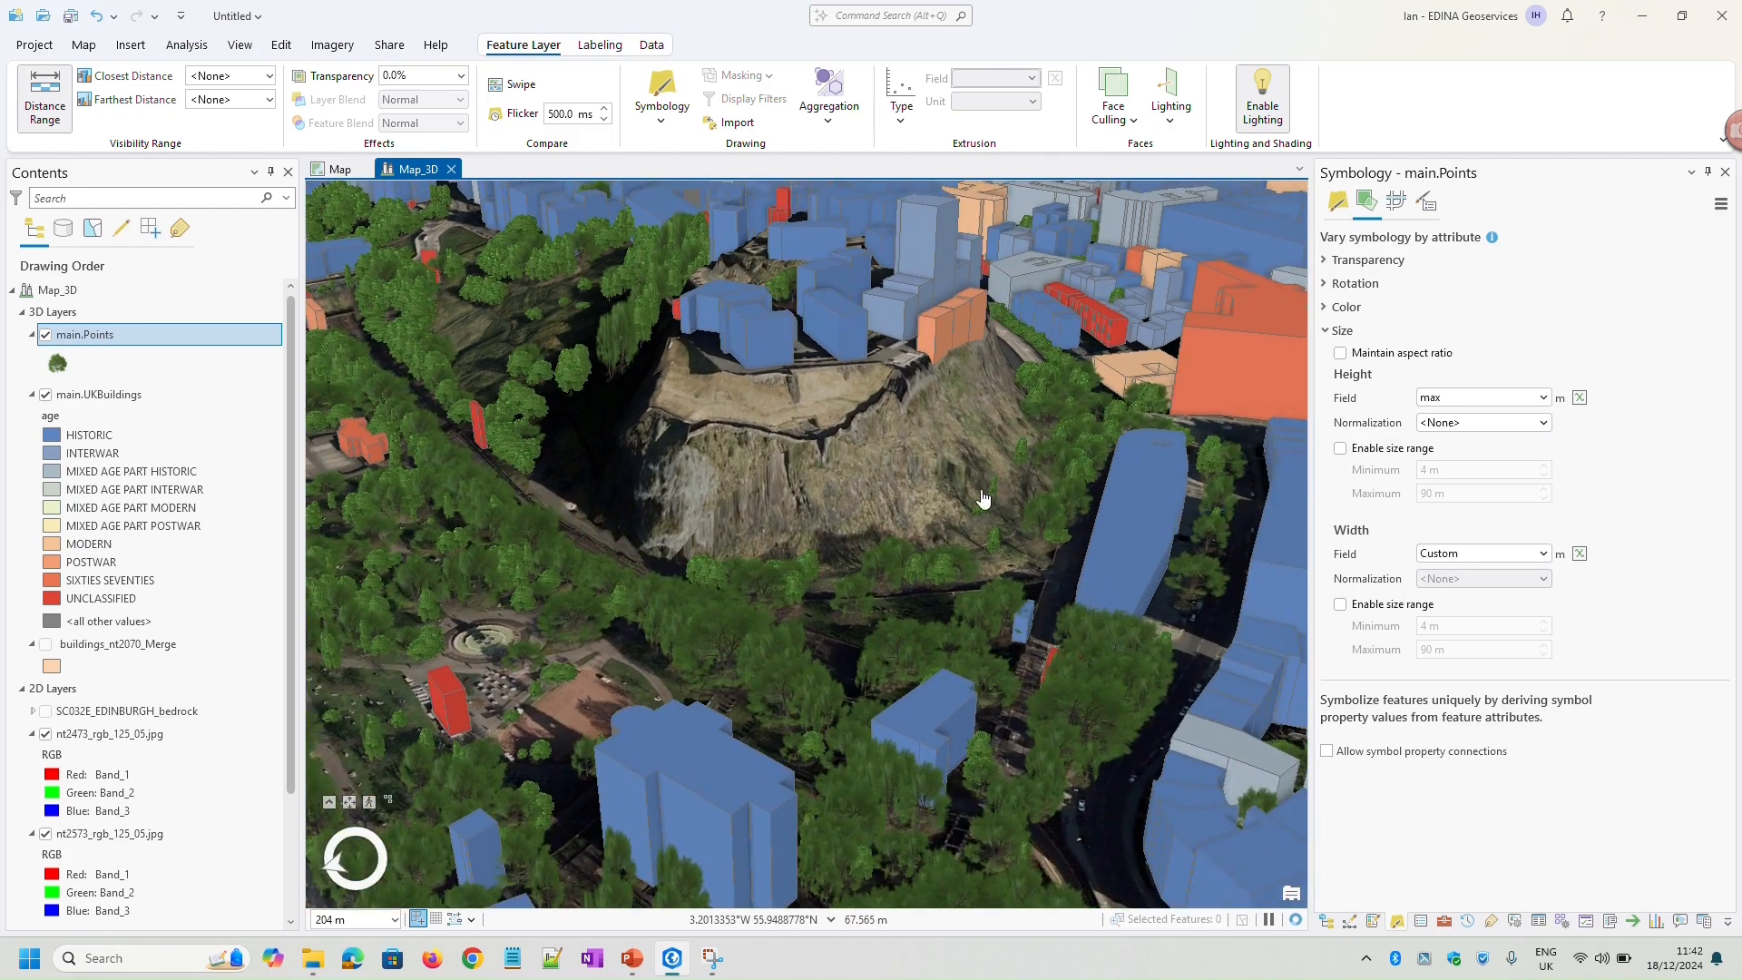
middle_drag(991, 482, 714, 572)
scroll(713, 572, down, 6)
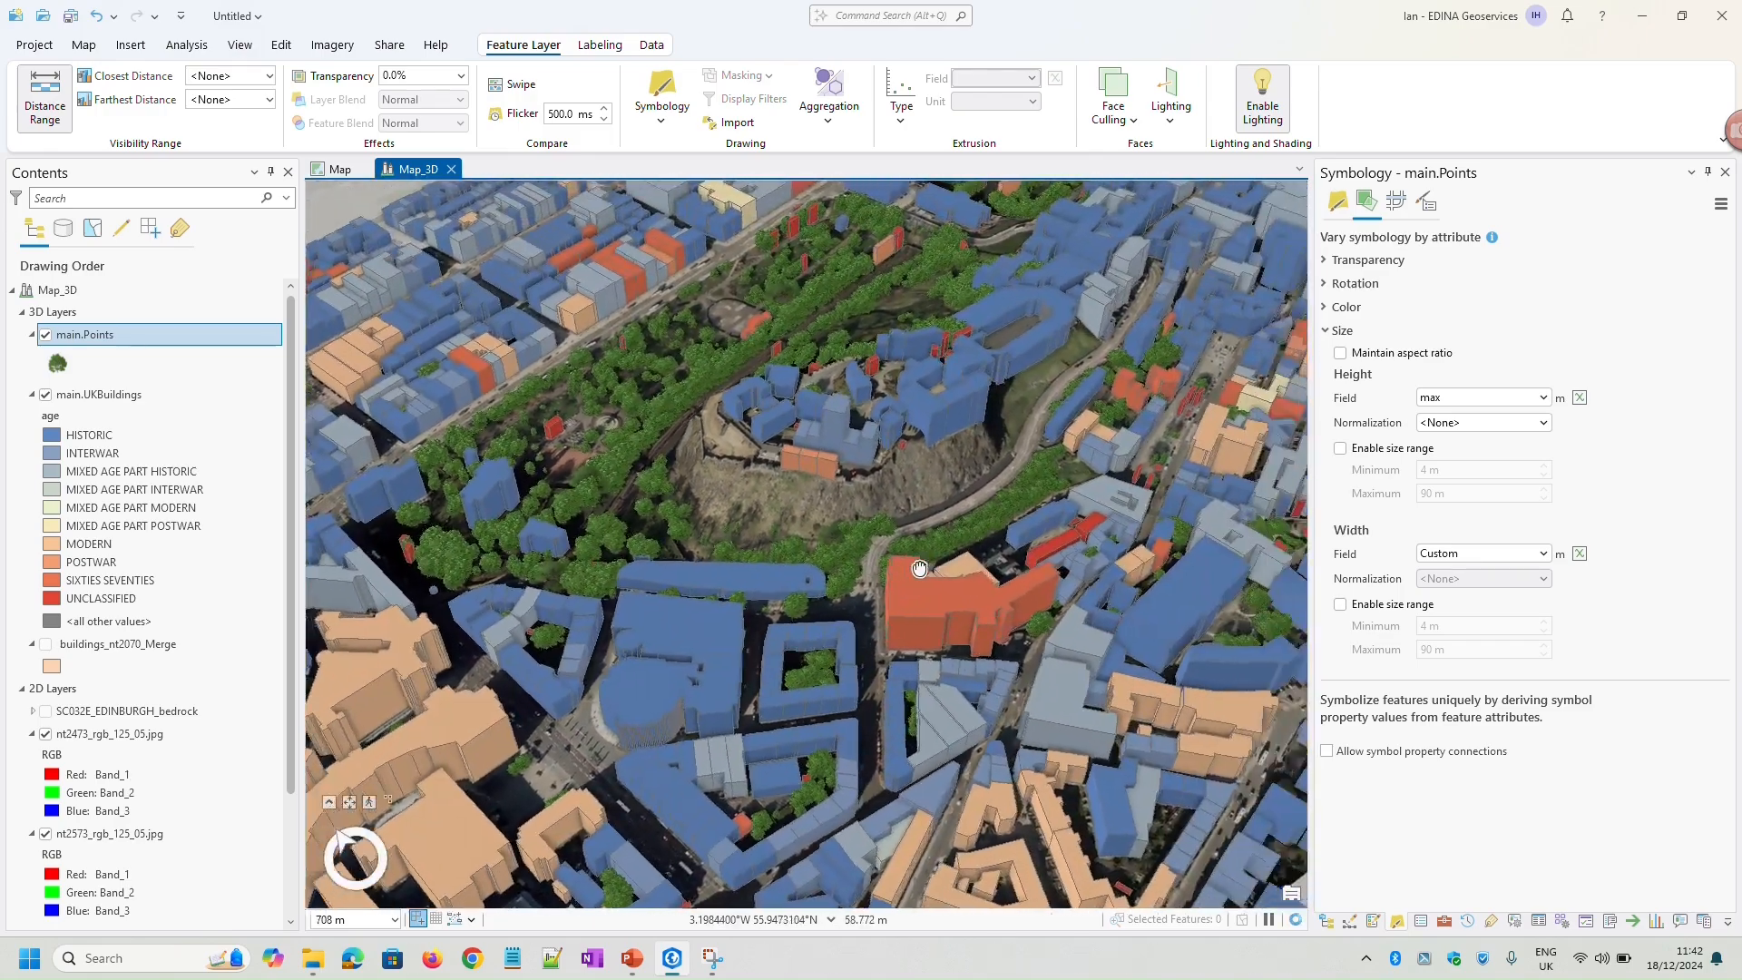
drag(920, 569, 817, 545)
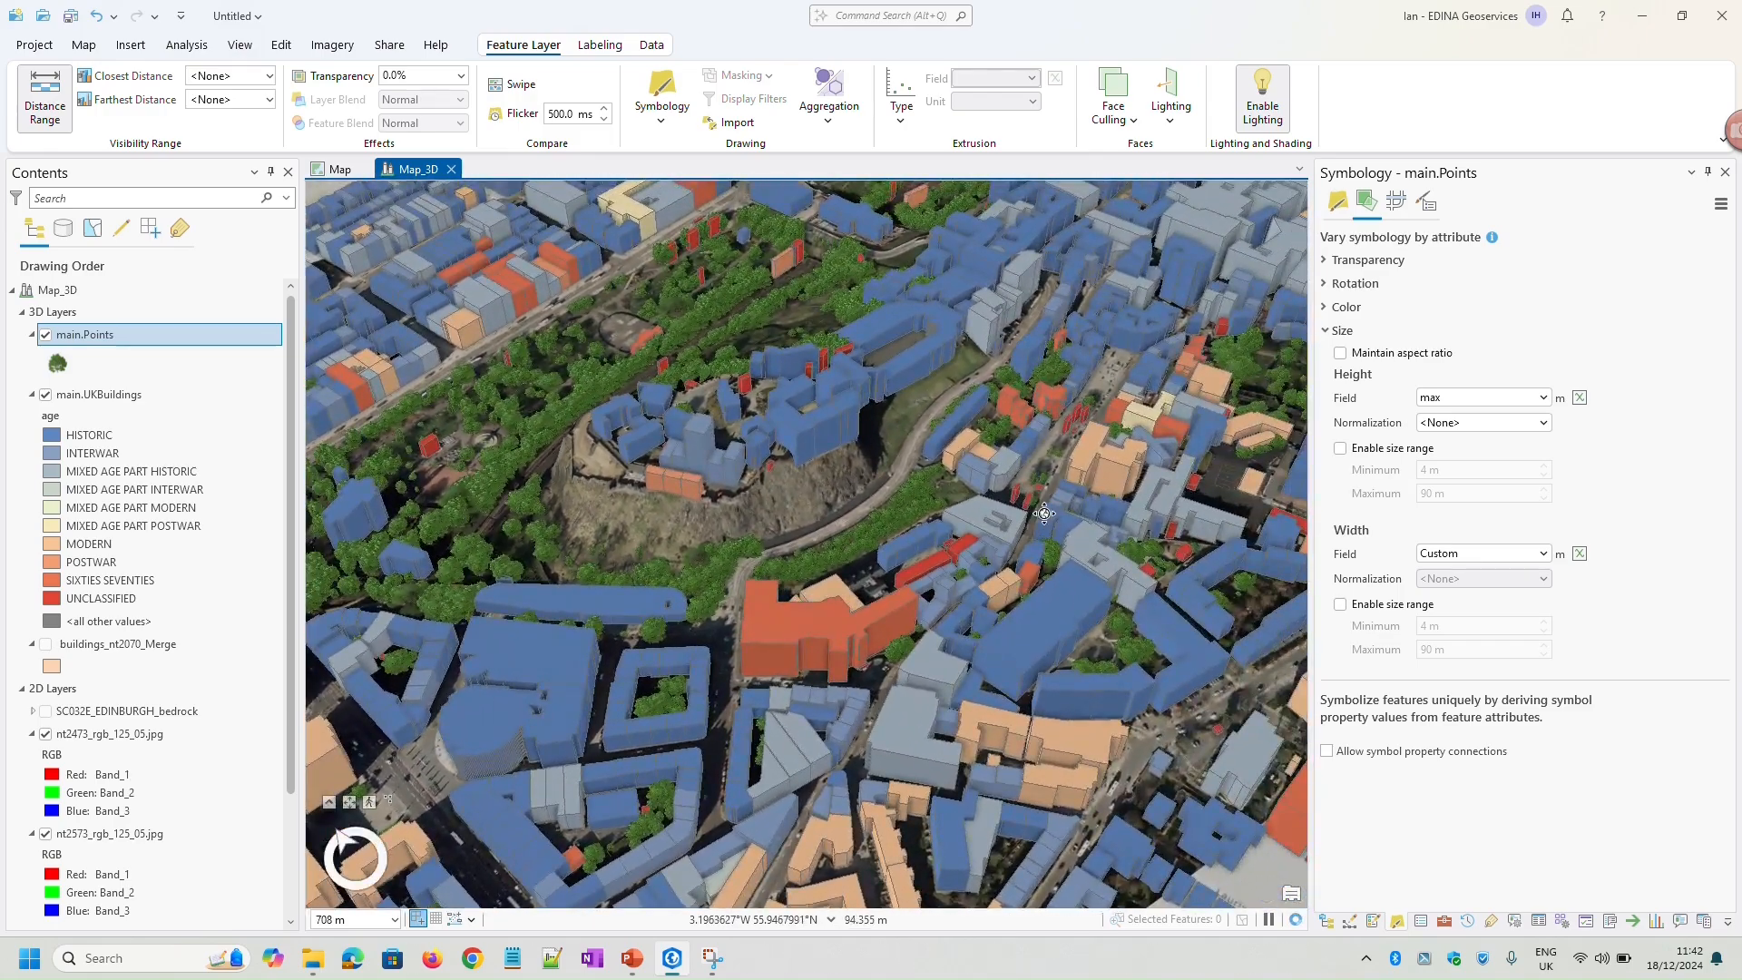
middle_drag(1045, 514, 894, 600)
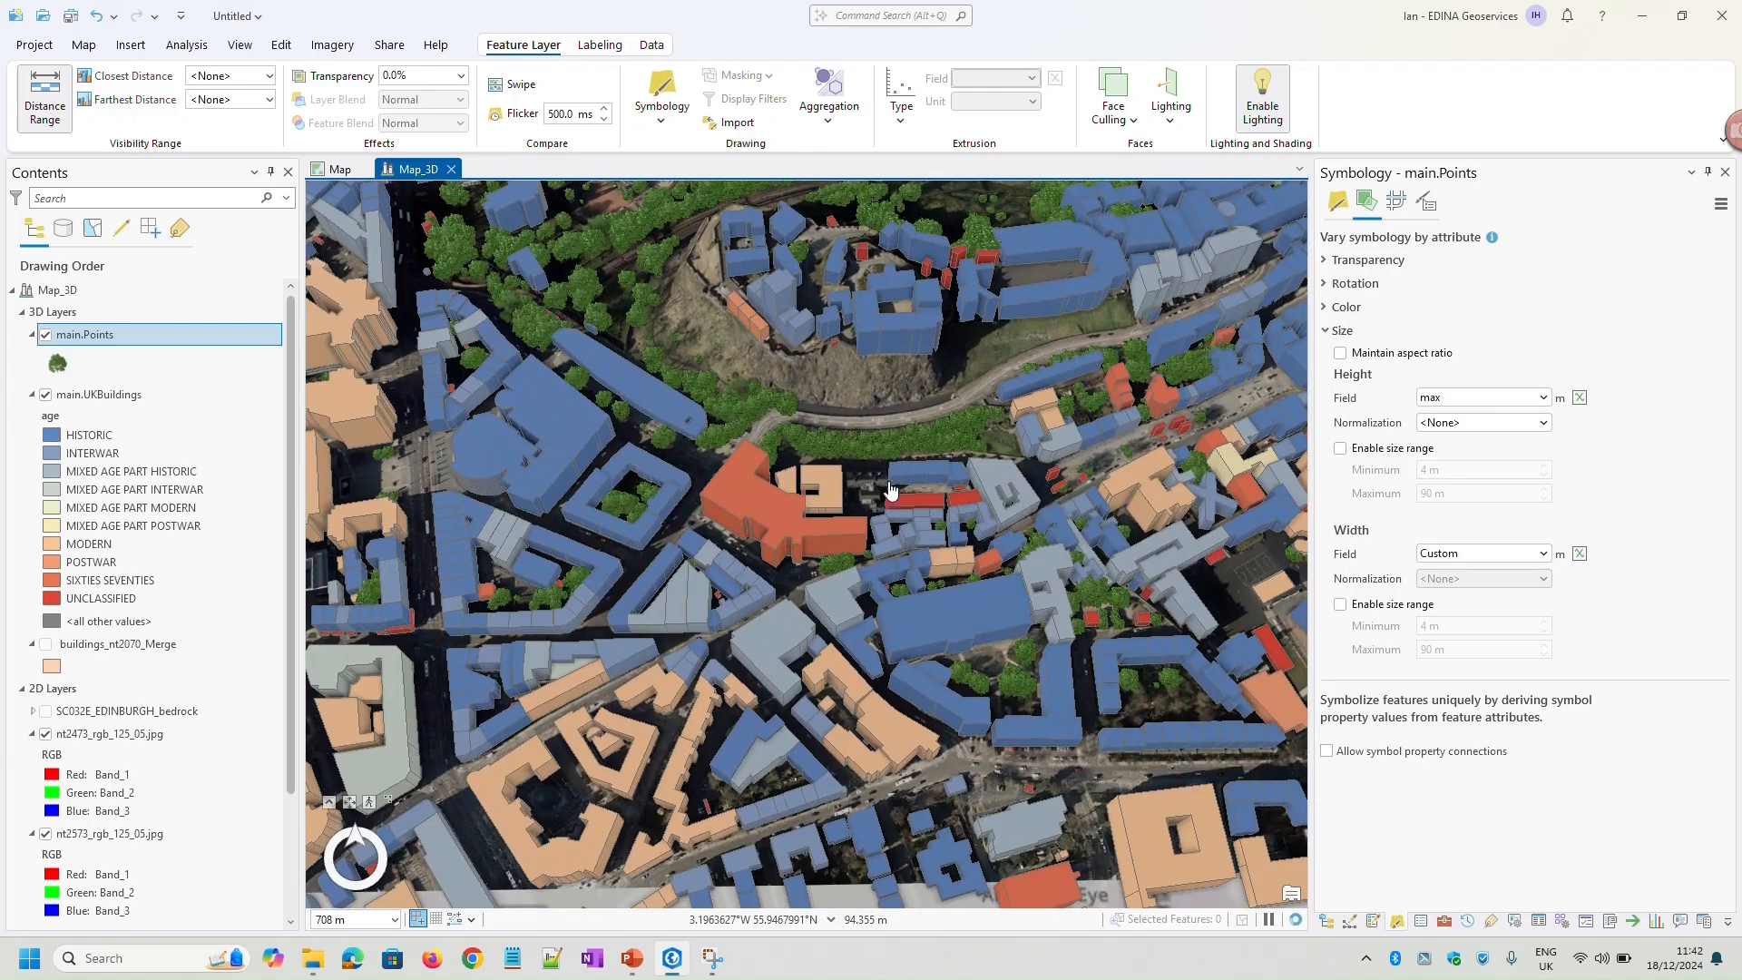
drag(876, 431, 832, 540)
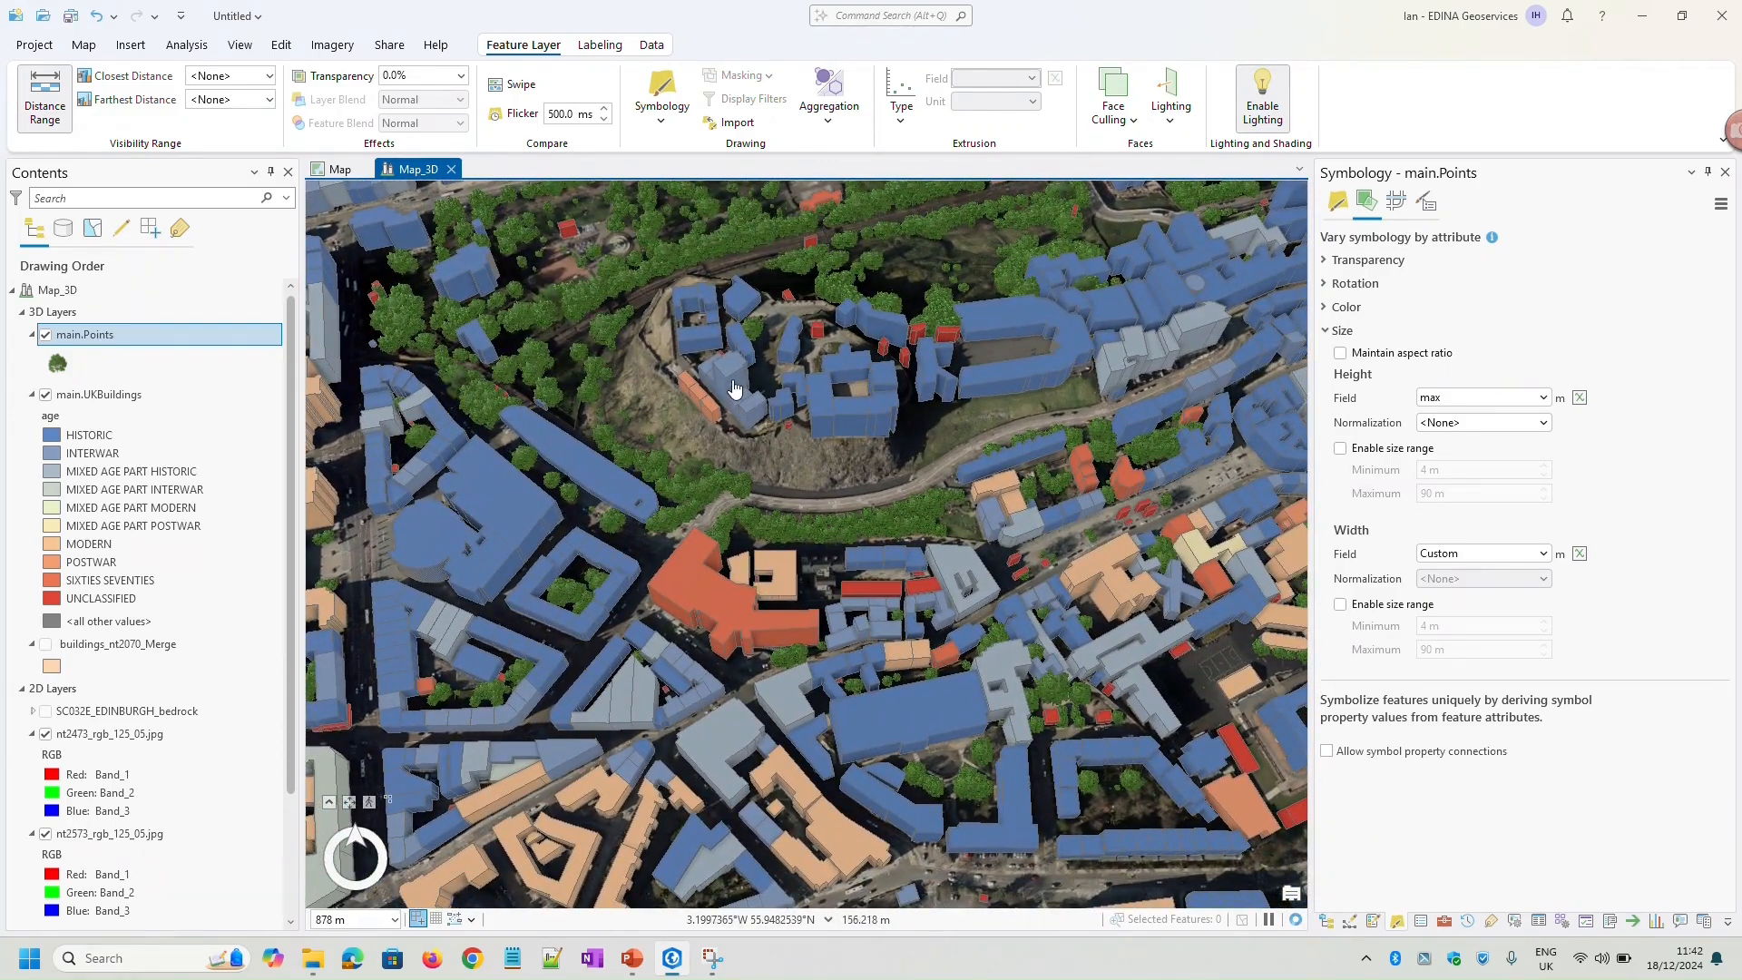
Add an animation to the scene and create its first keyframe from the overview south of the castle
click(239, 45)
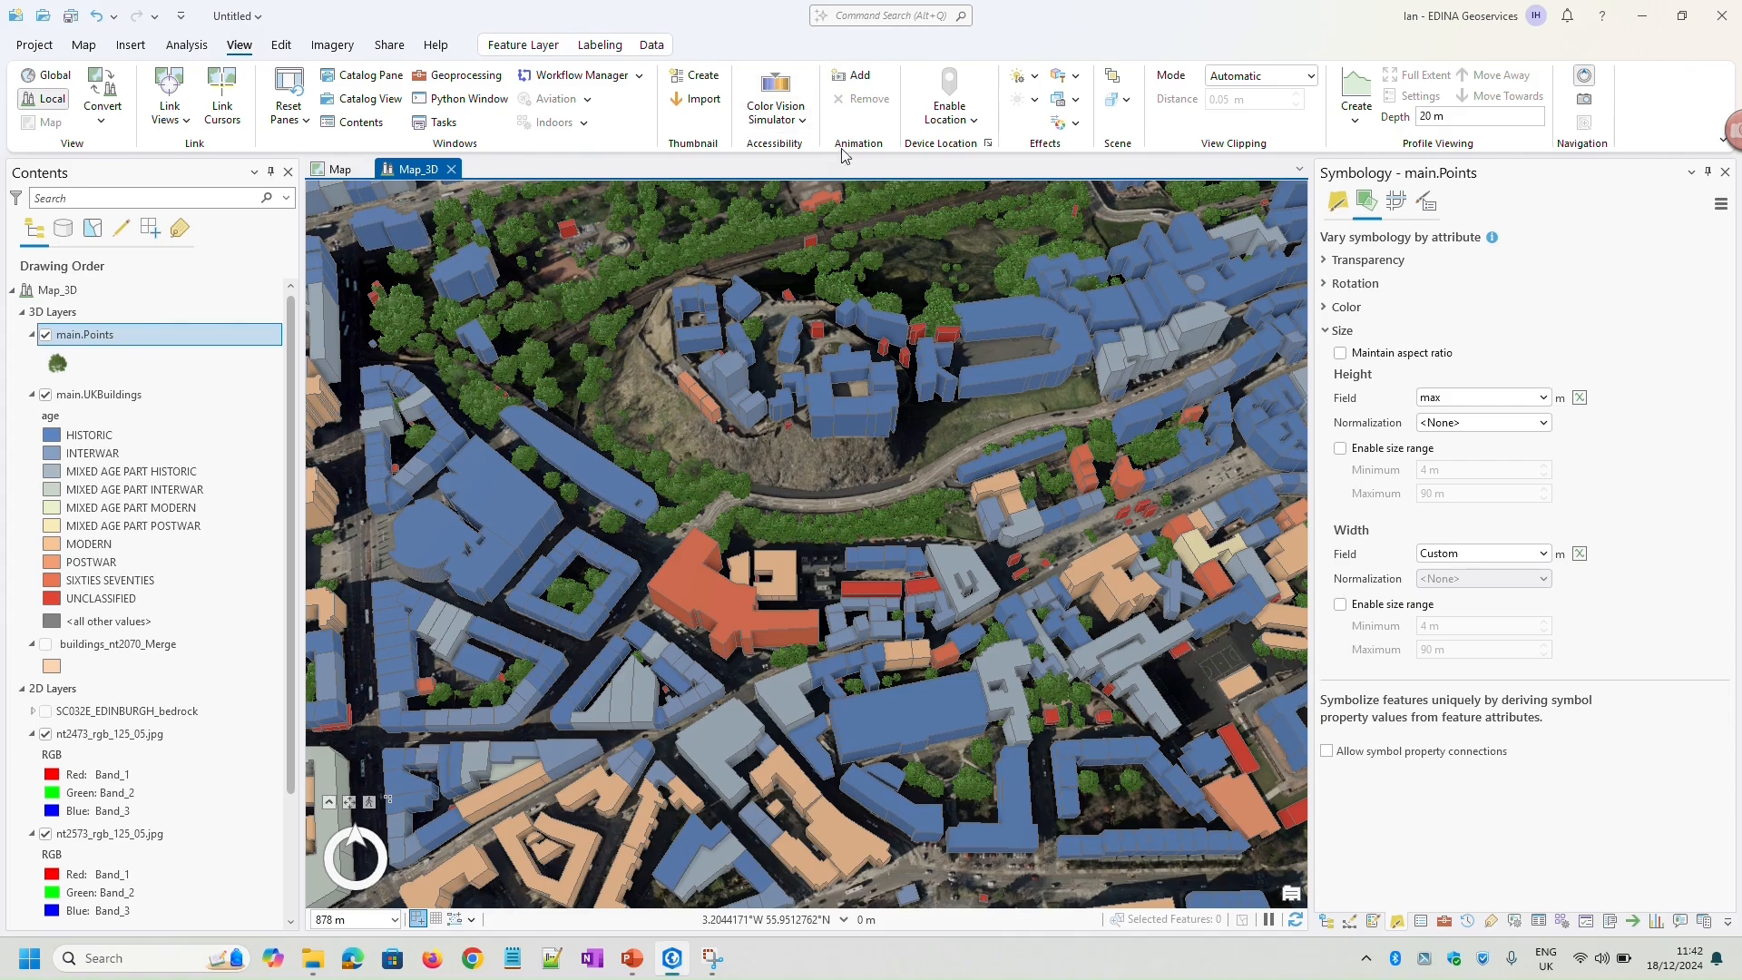
click(853, 76)
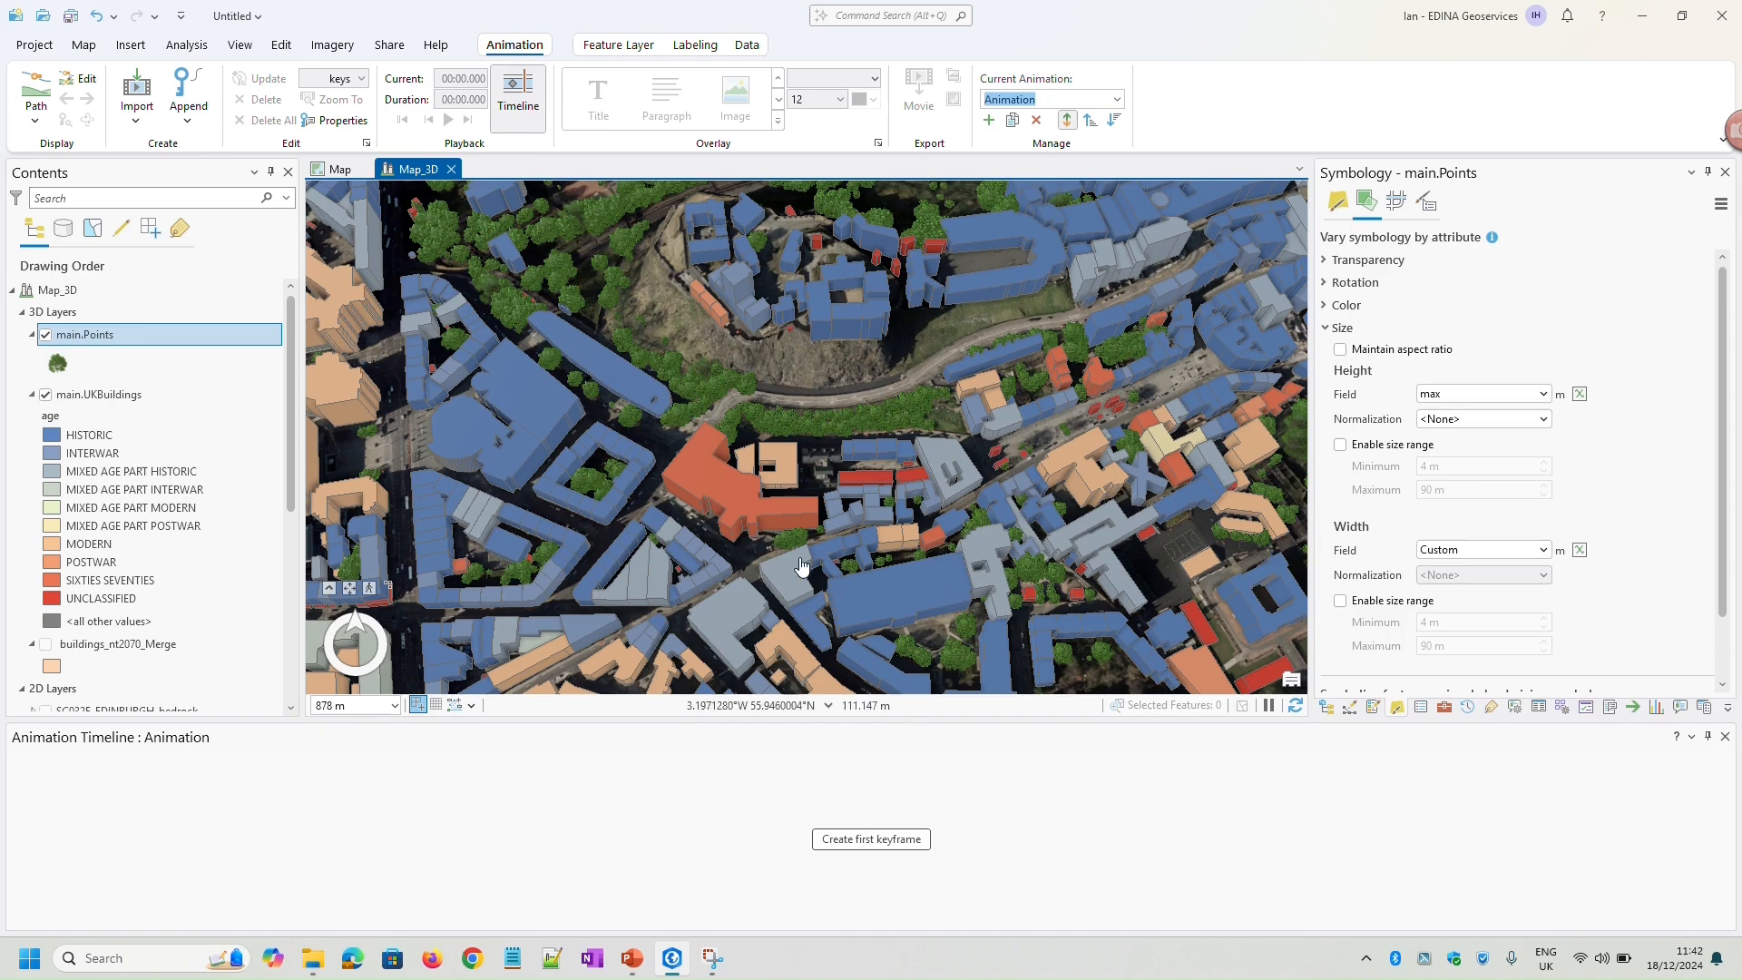
click(870, 843)
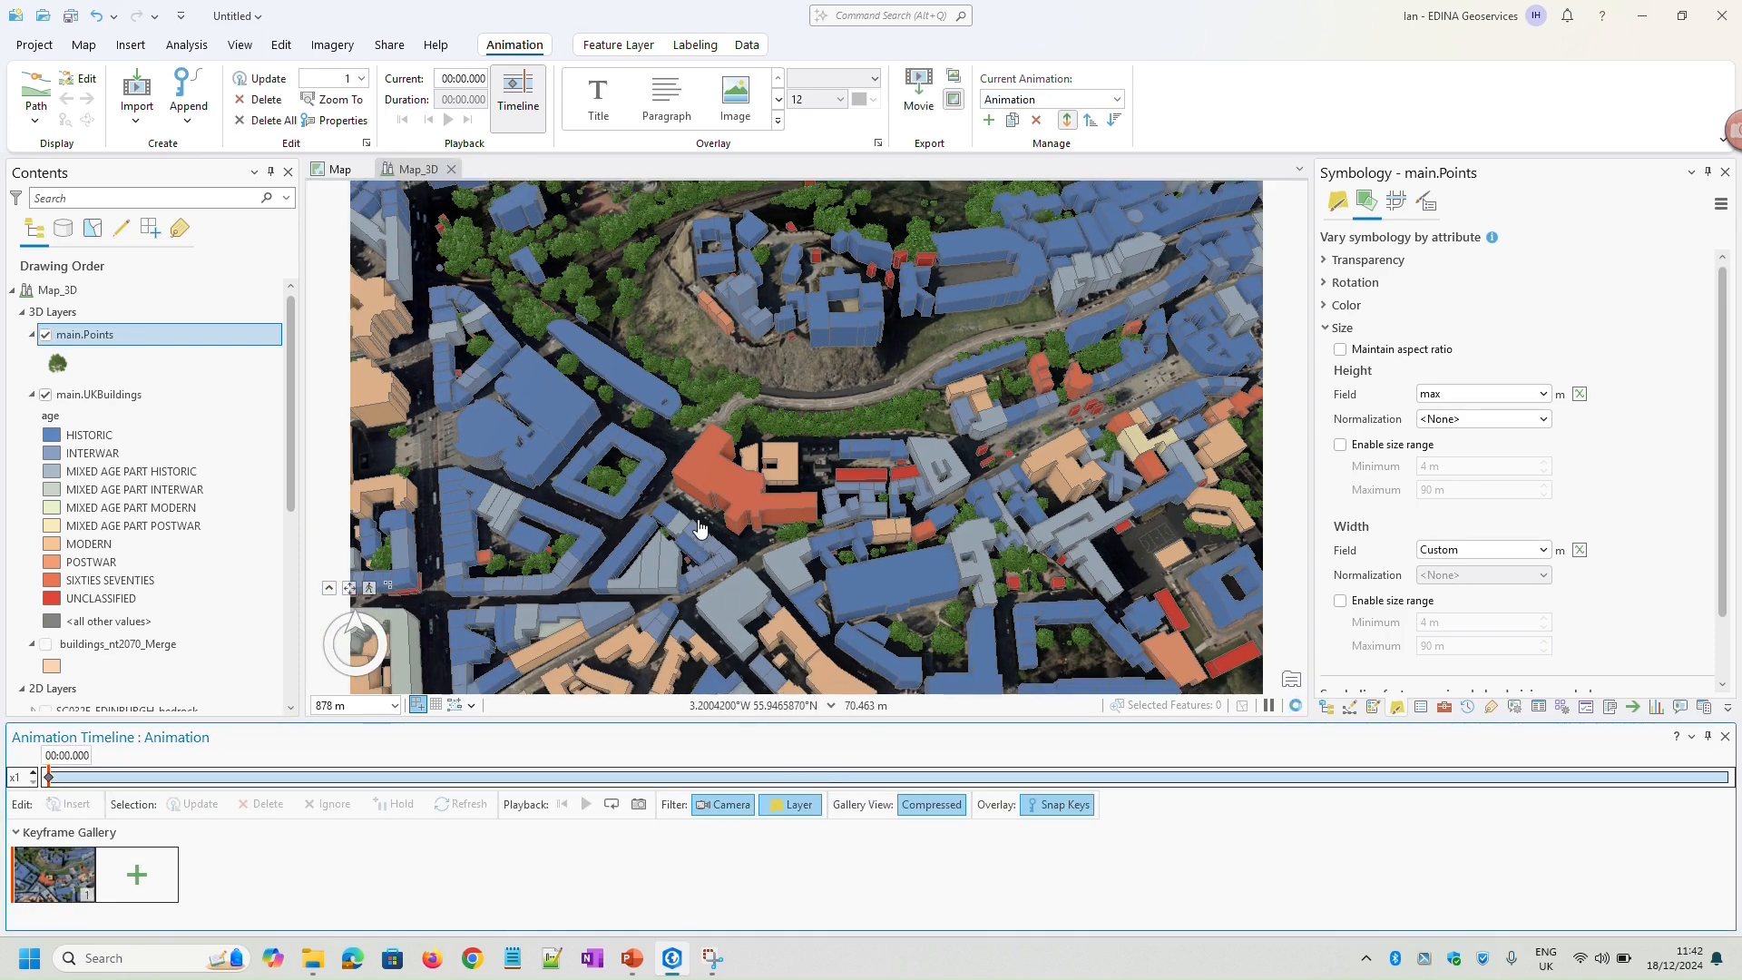
Add a second keyframe with a close view of the large orange-red building south of the castle rock
scroll(708, 508, up, 4)
scroll(708, 492, up, 5)
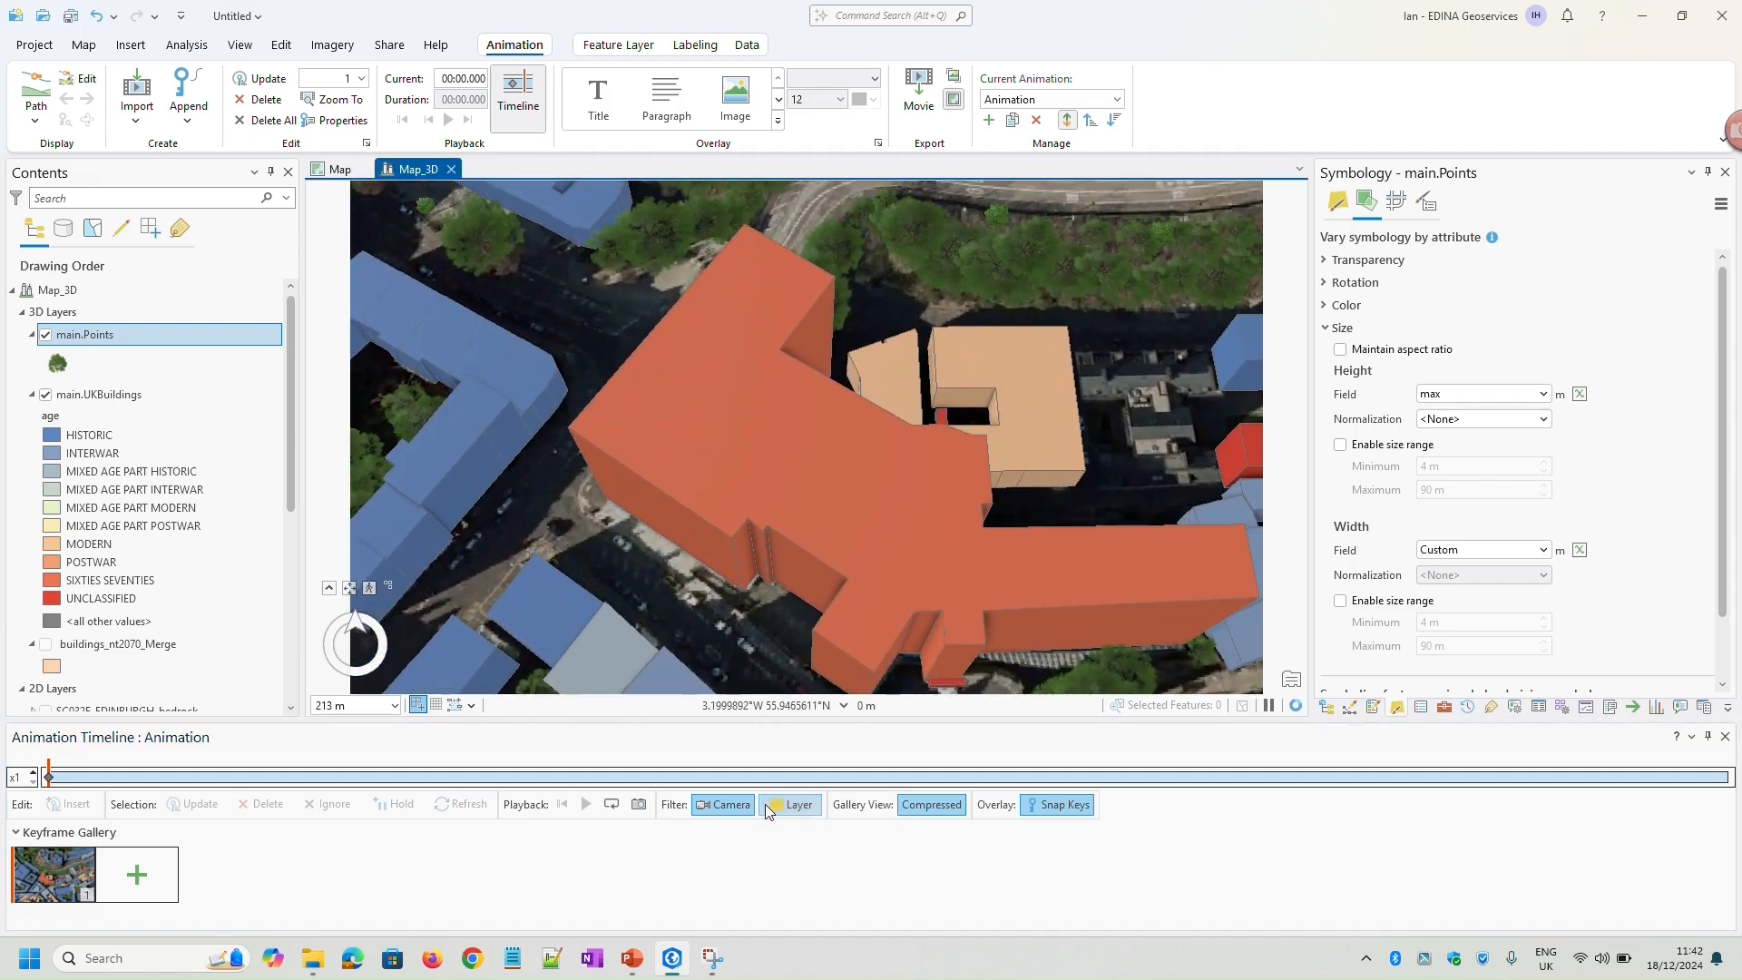
click(141, 884)
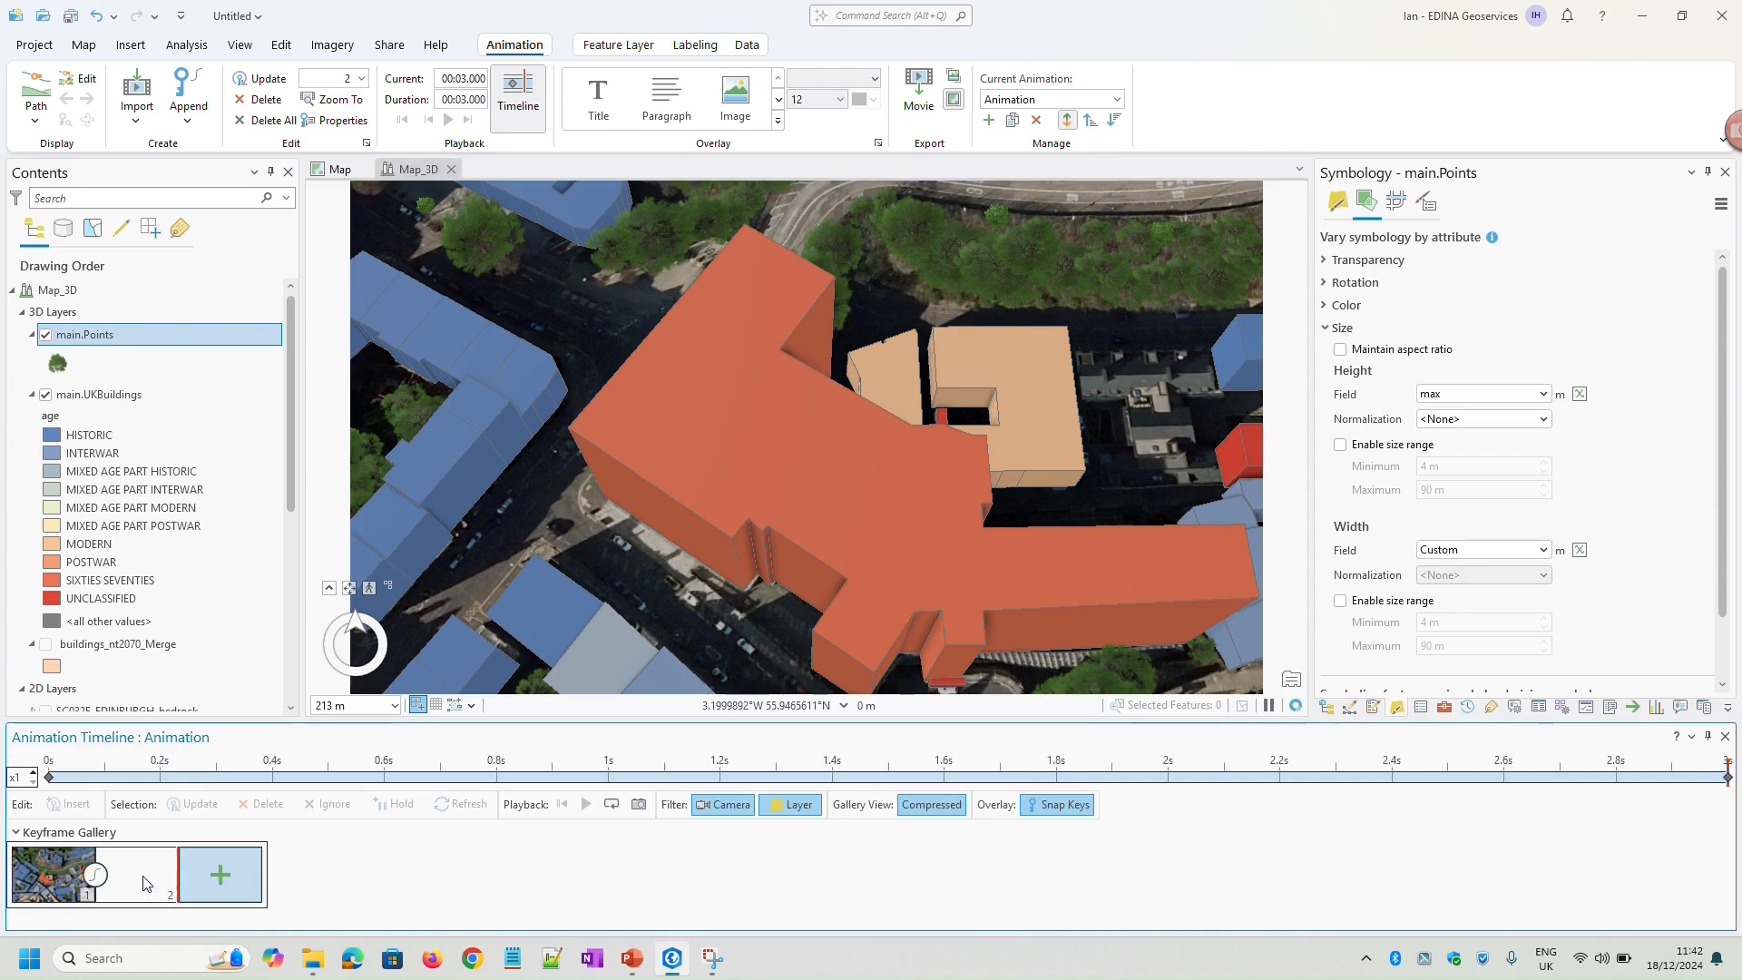
Add a third keyframe with an oblique view from the west over the gardens and churches towards the castle rock
scroll(671, 443, down, 3)
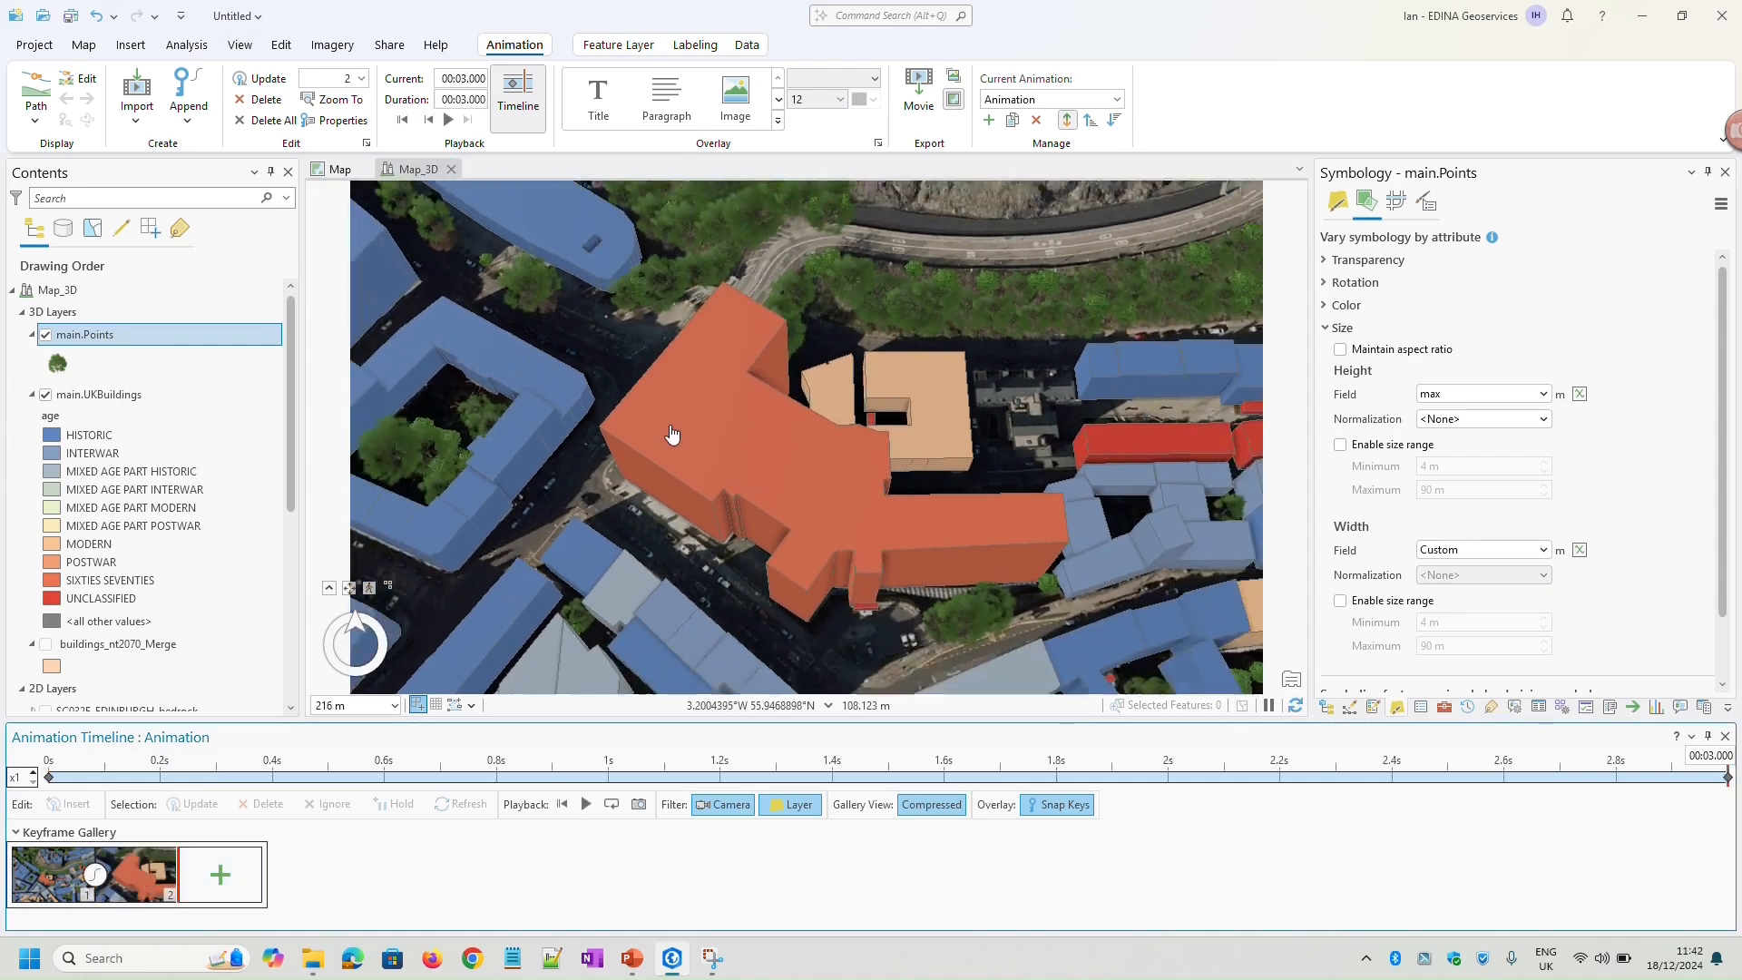
drag(683, 505, 782, 680)
drag(566, 312, 669, 603)
middle_drag(606, 356, 900, 301)
drag(672, 338, 657, 509)
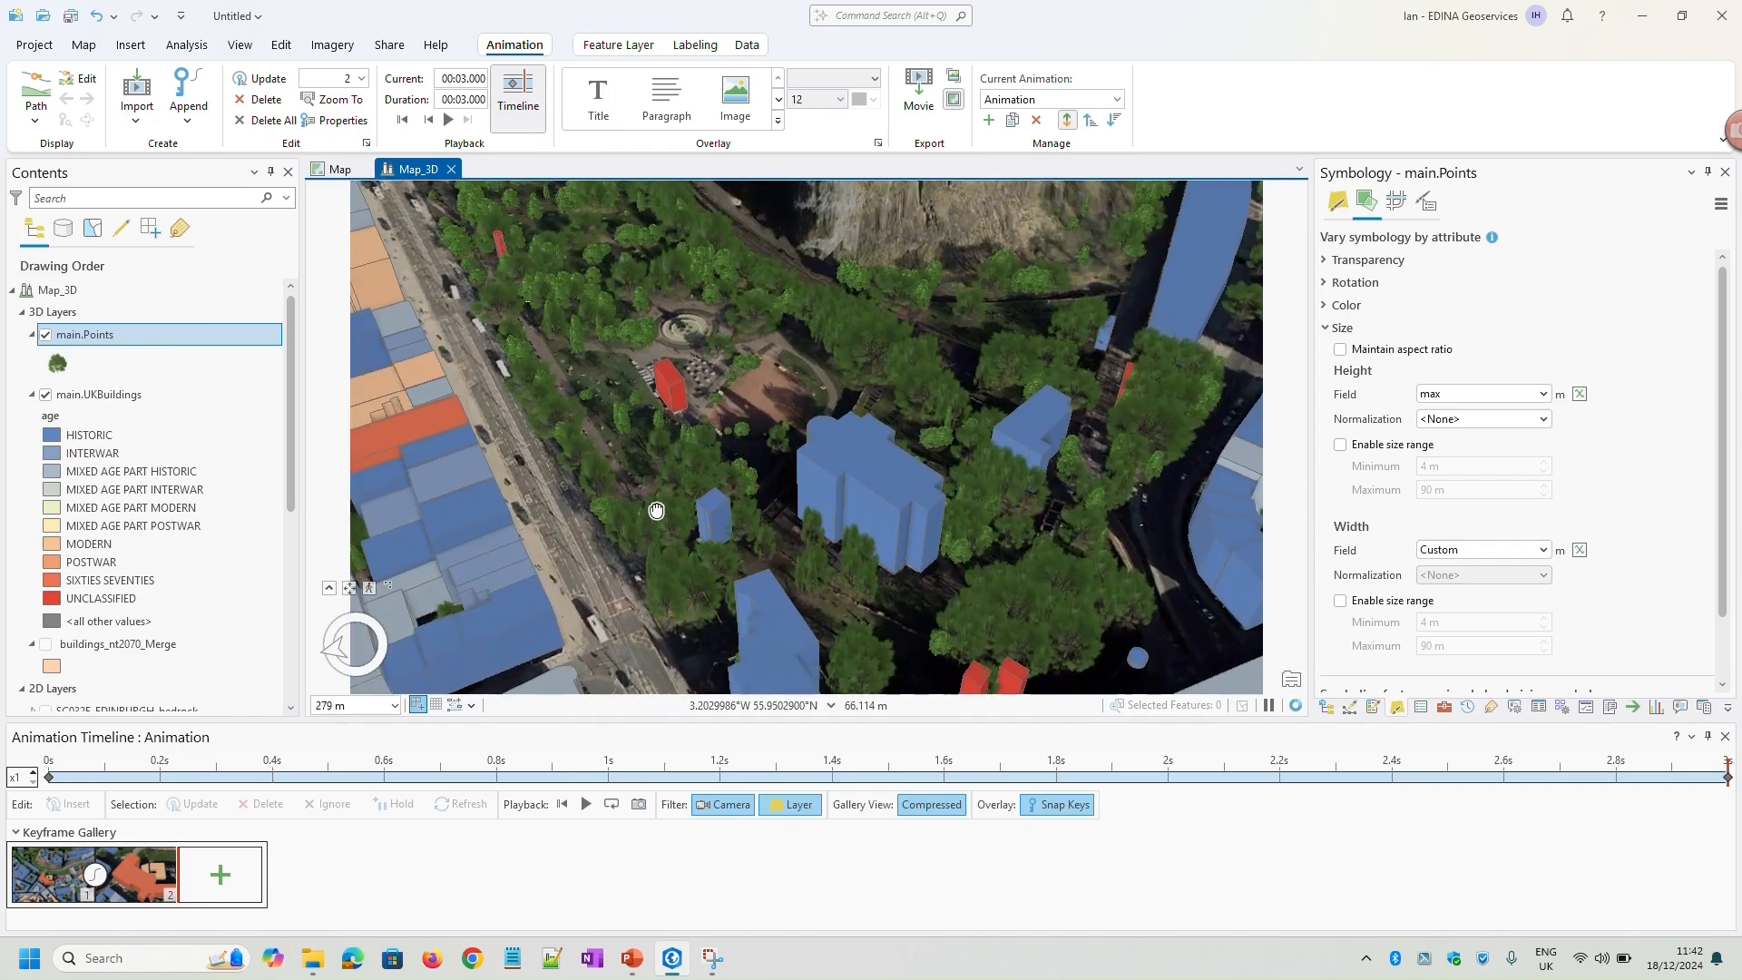
scroll(757, 328, down, 2)
drag(758, 328, 741, 452)
scroll(740, 454, down, 4)
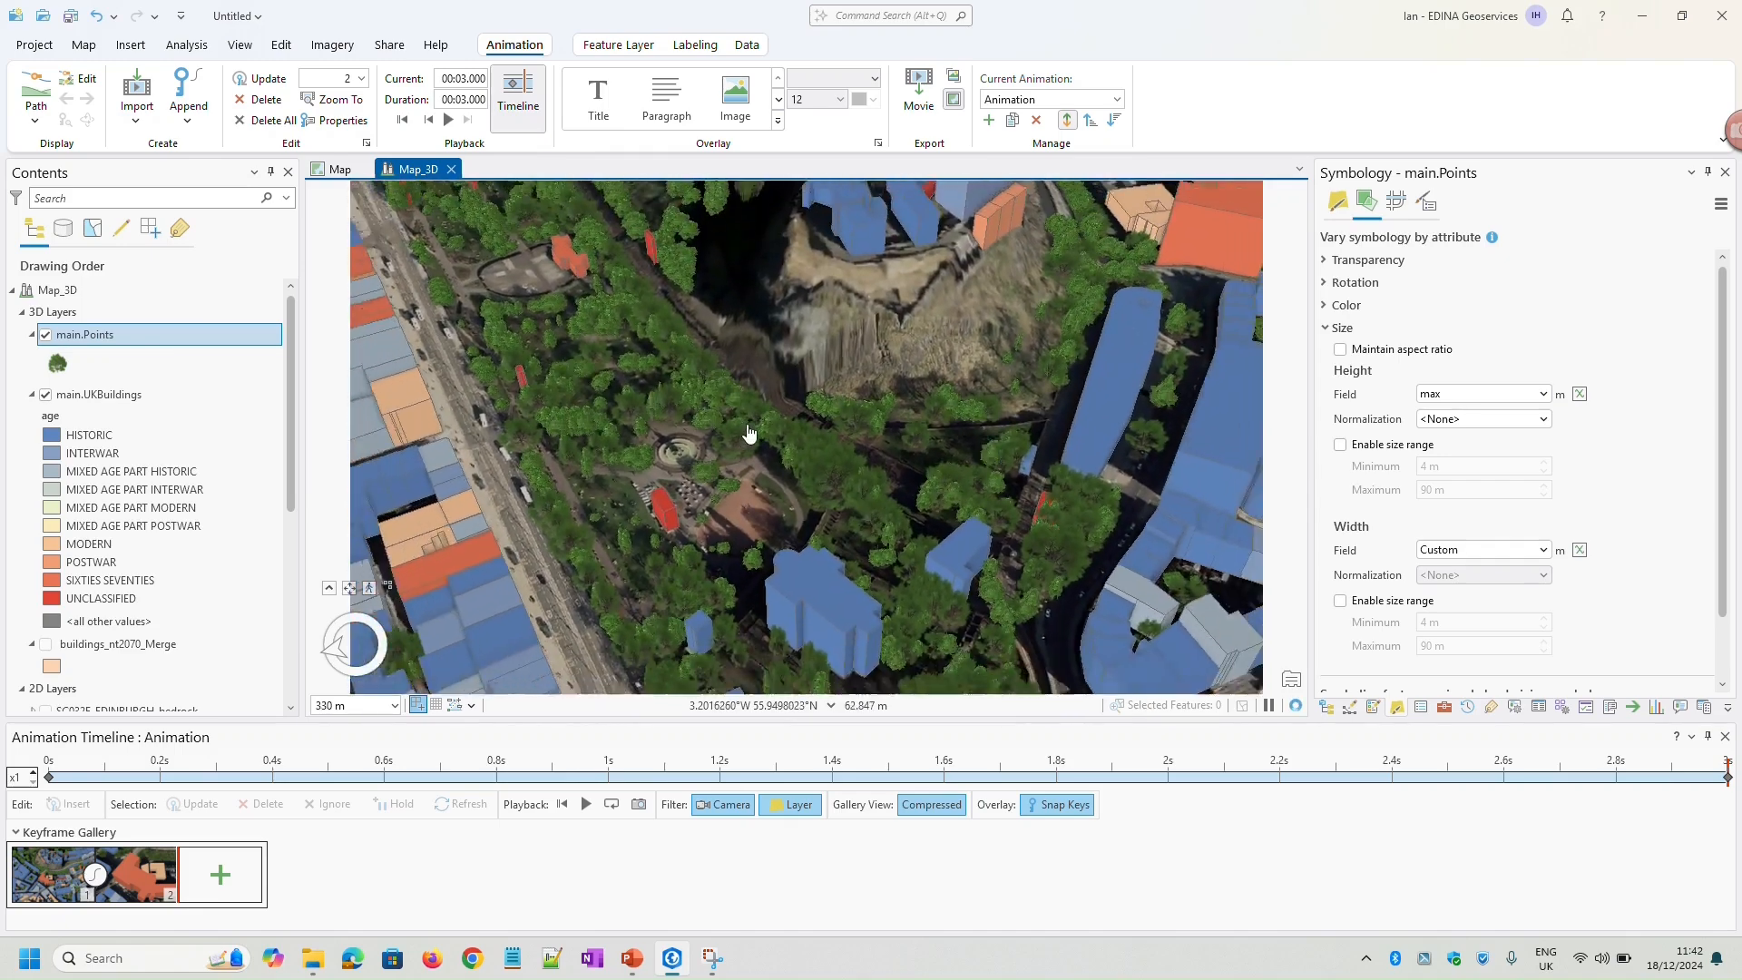
middle_drag(715, 499, 723, 516)
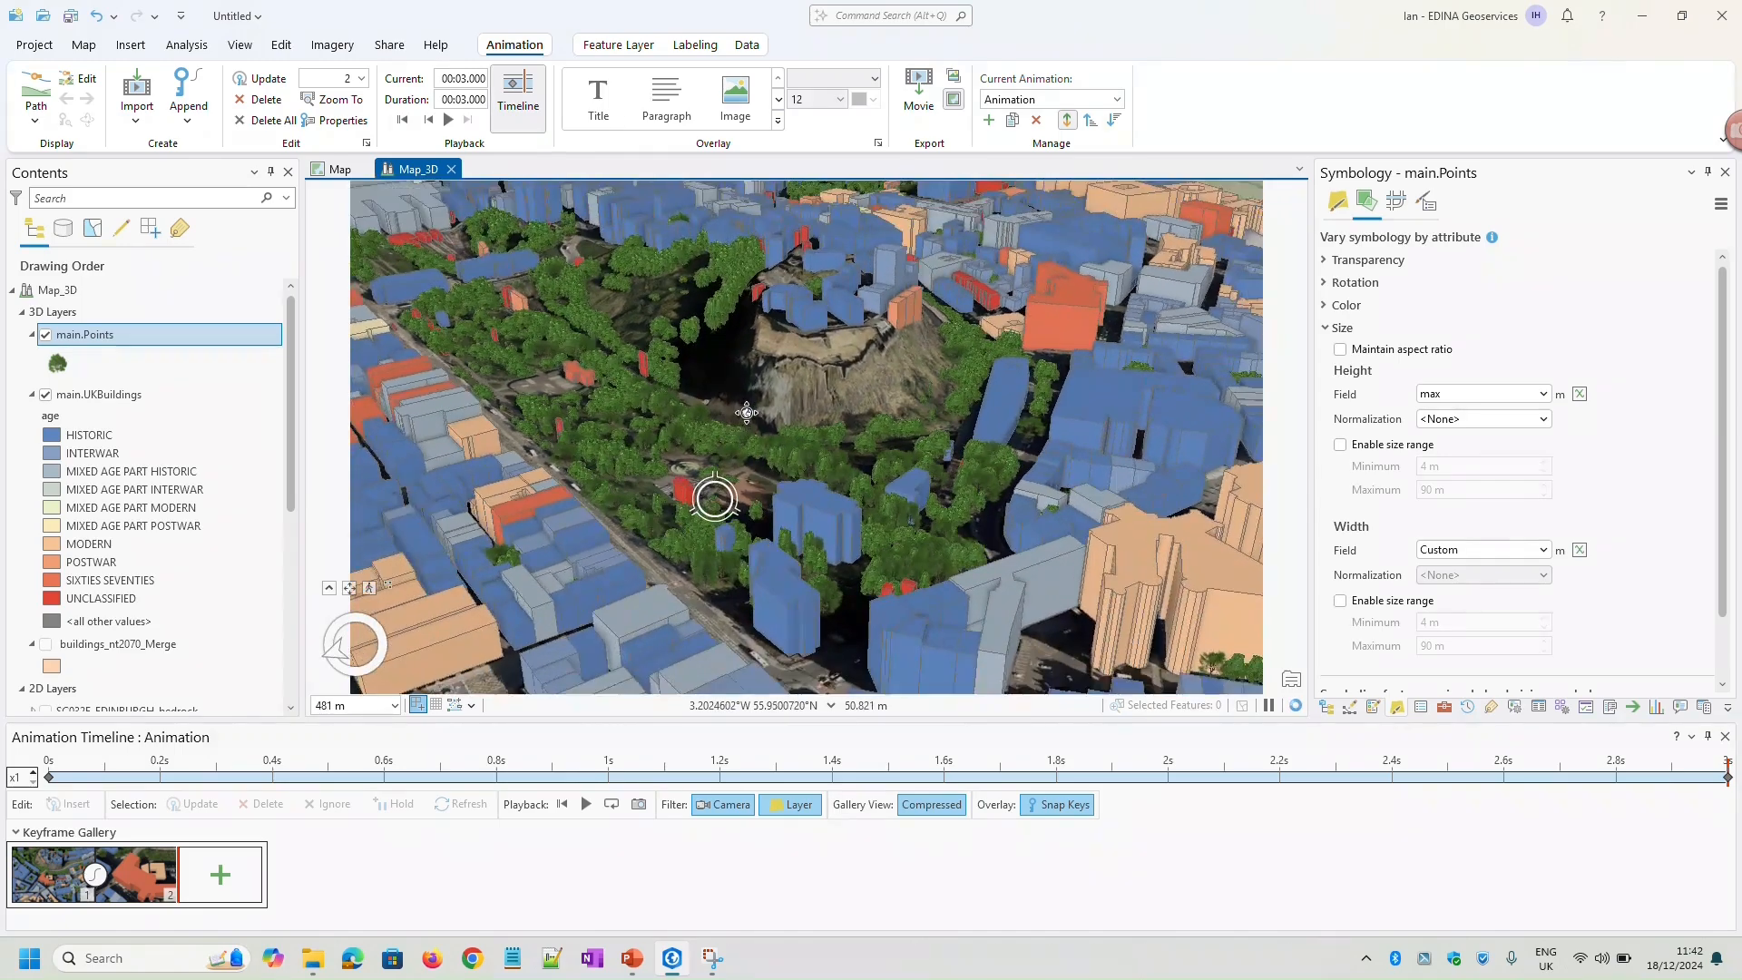
scroll(723, 517, up, 2)
scroll(789, 455, down, 1)
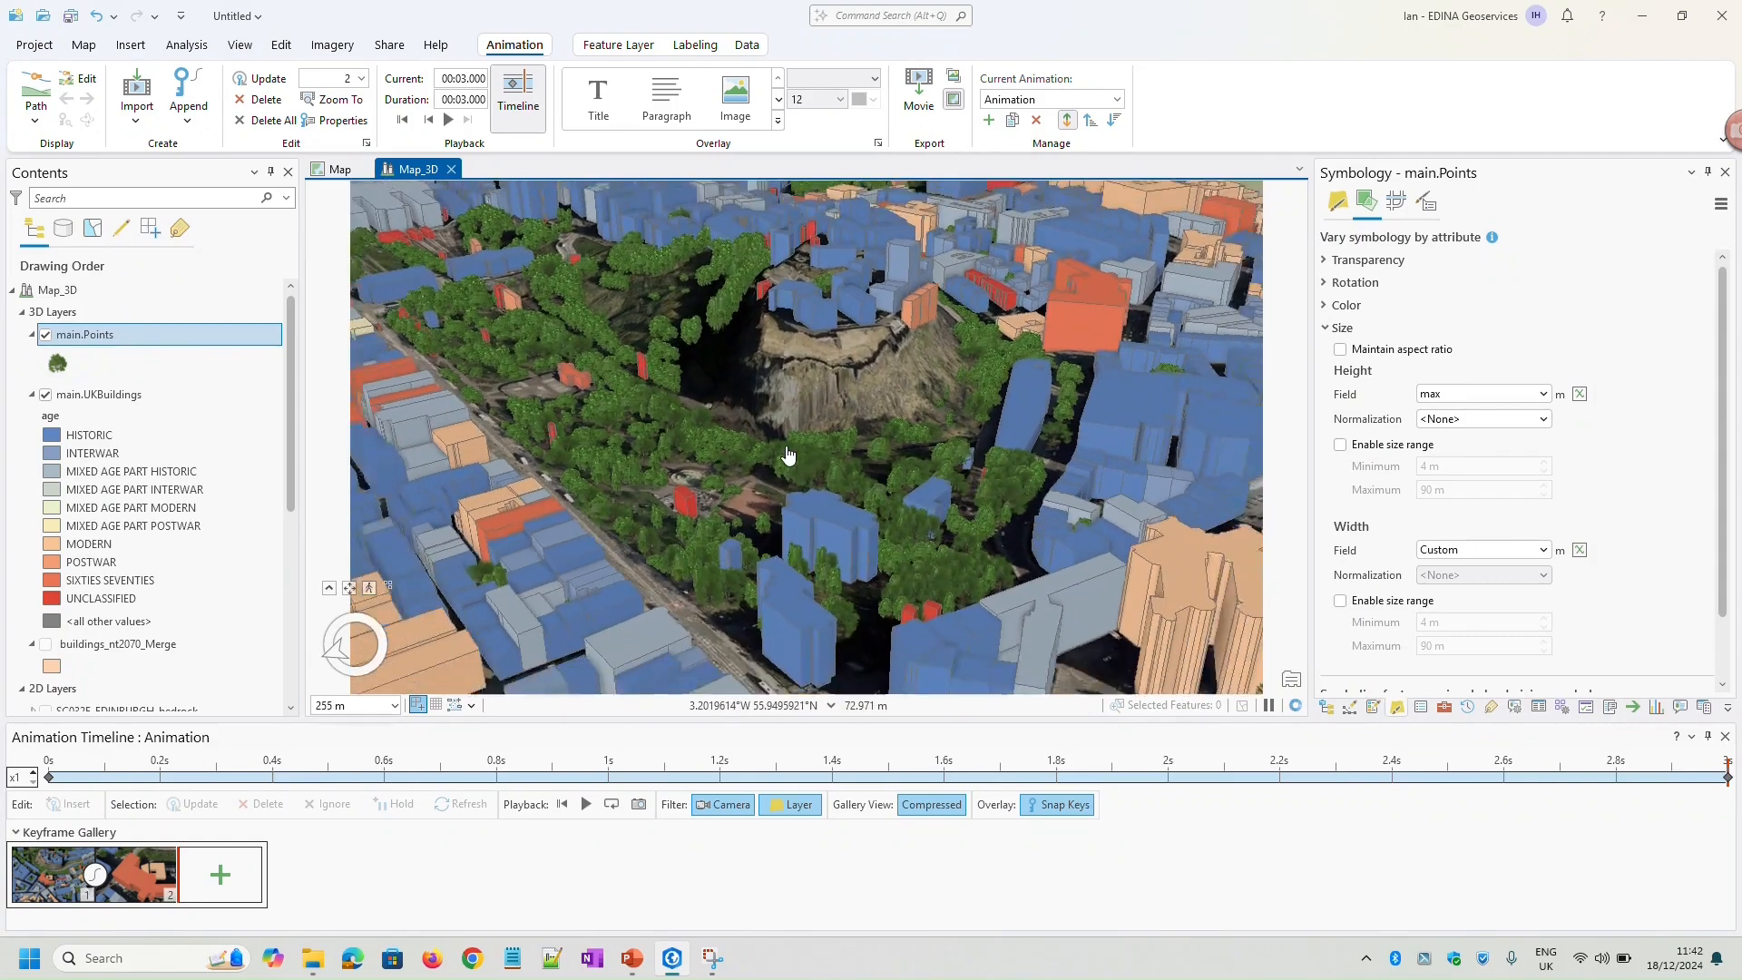
click(221, 874)
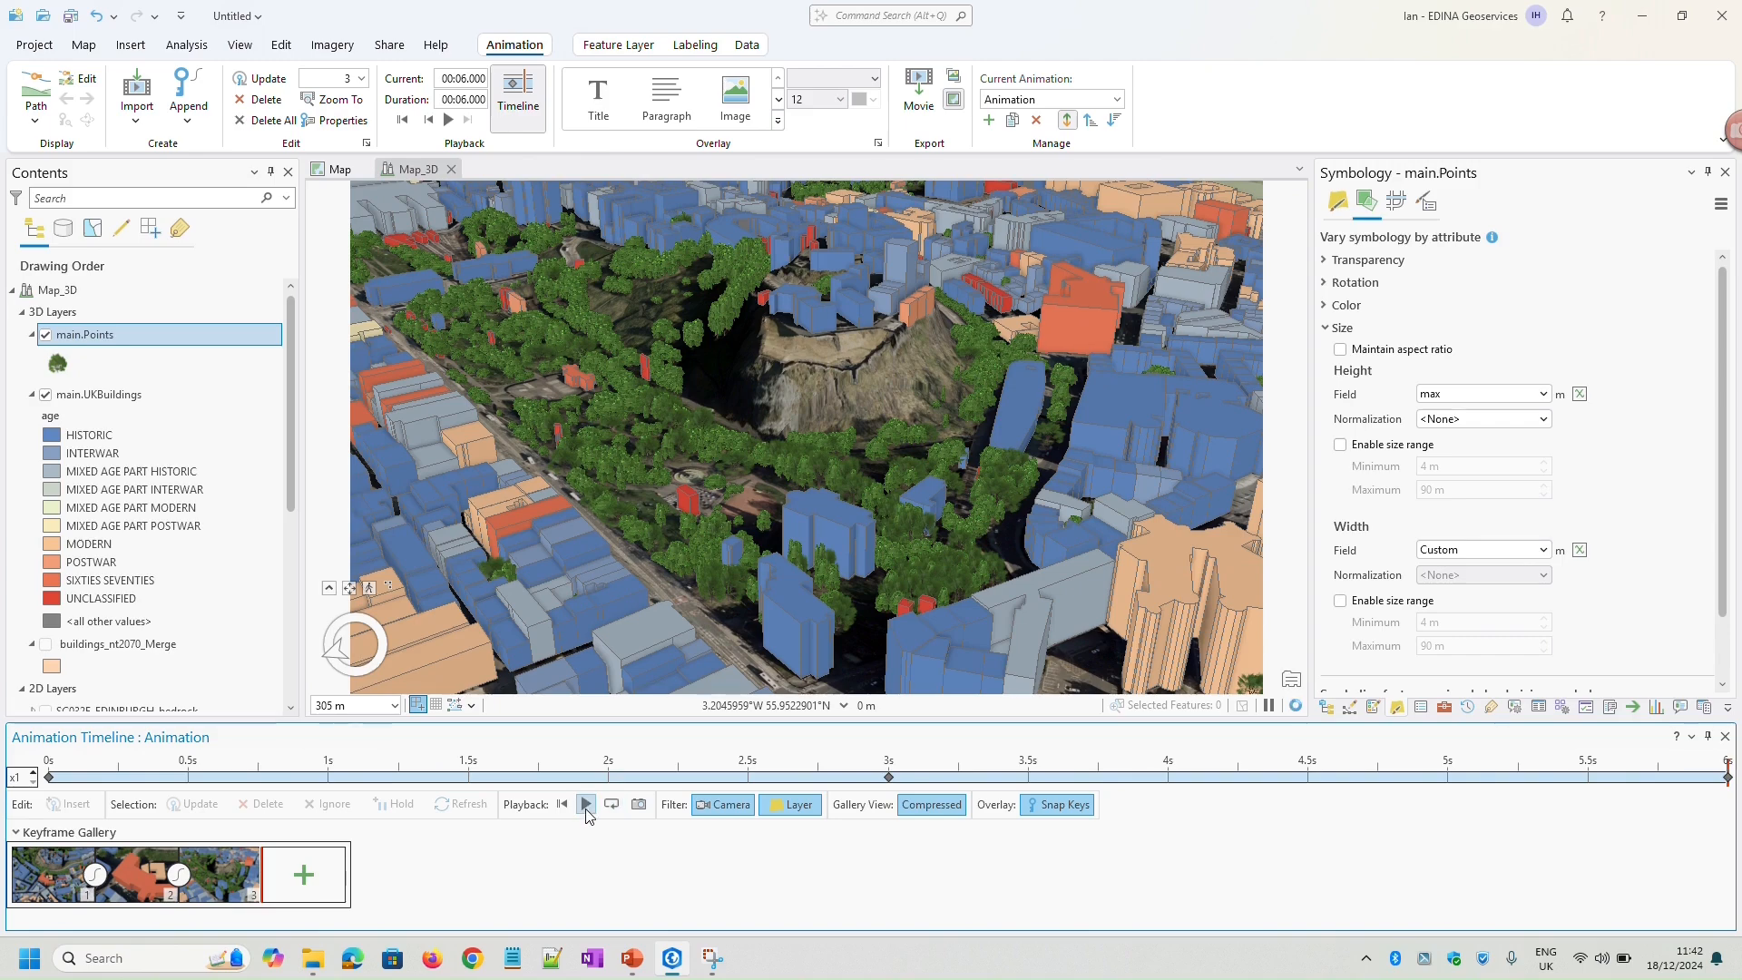
Play back the three-keyframe animation and examine the file and advanced settings offered for exporting it as a movie
click(586, 804)
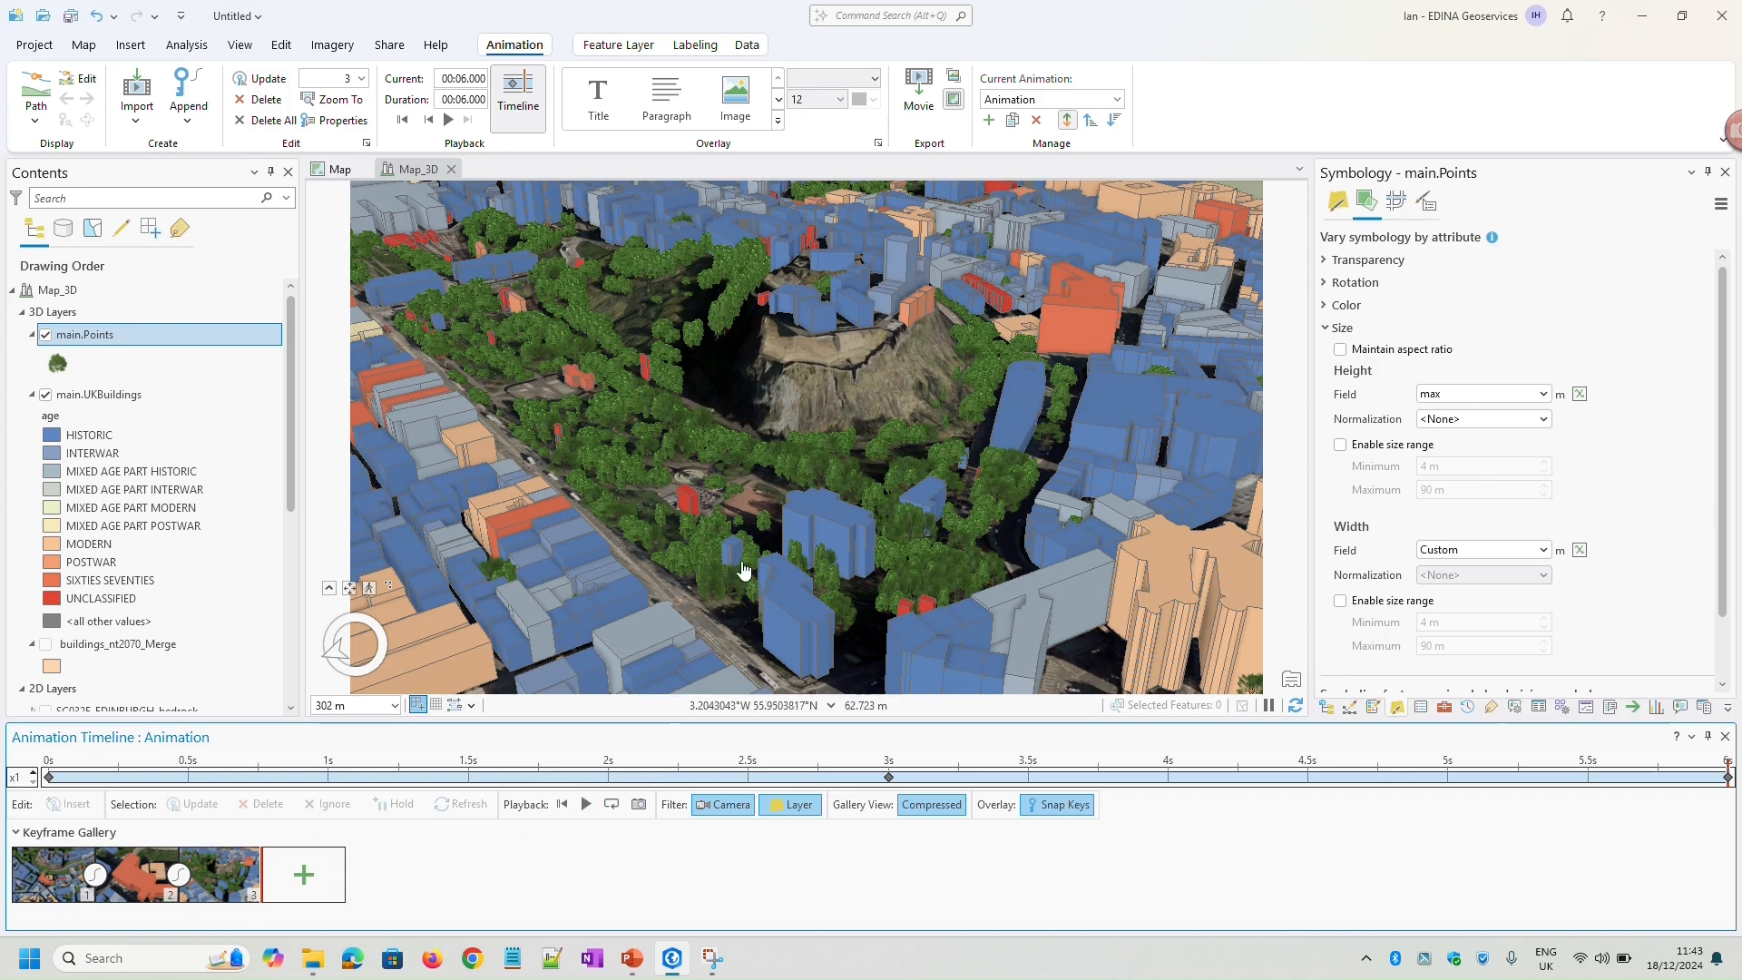
click(918, 95)
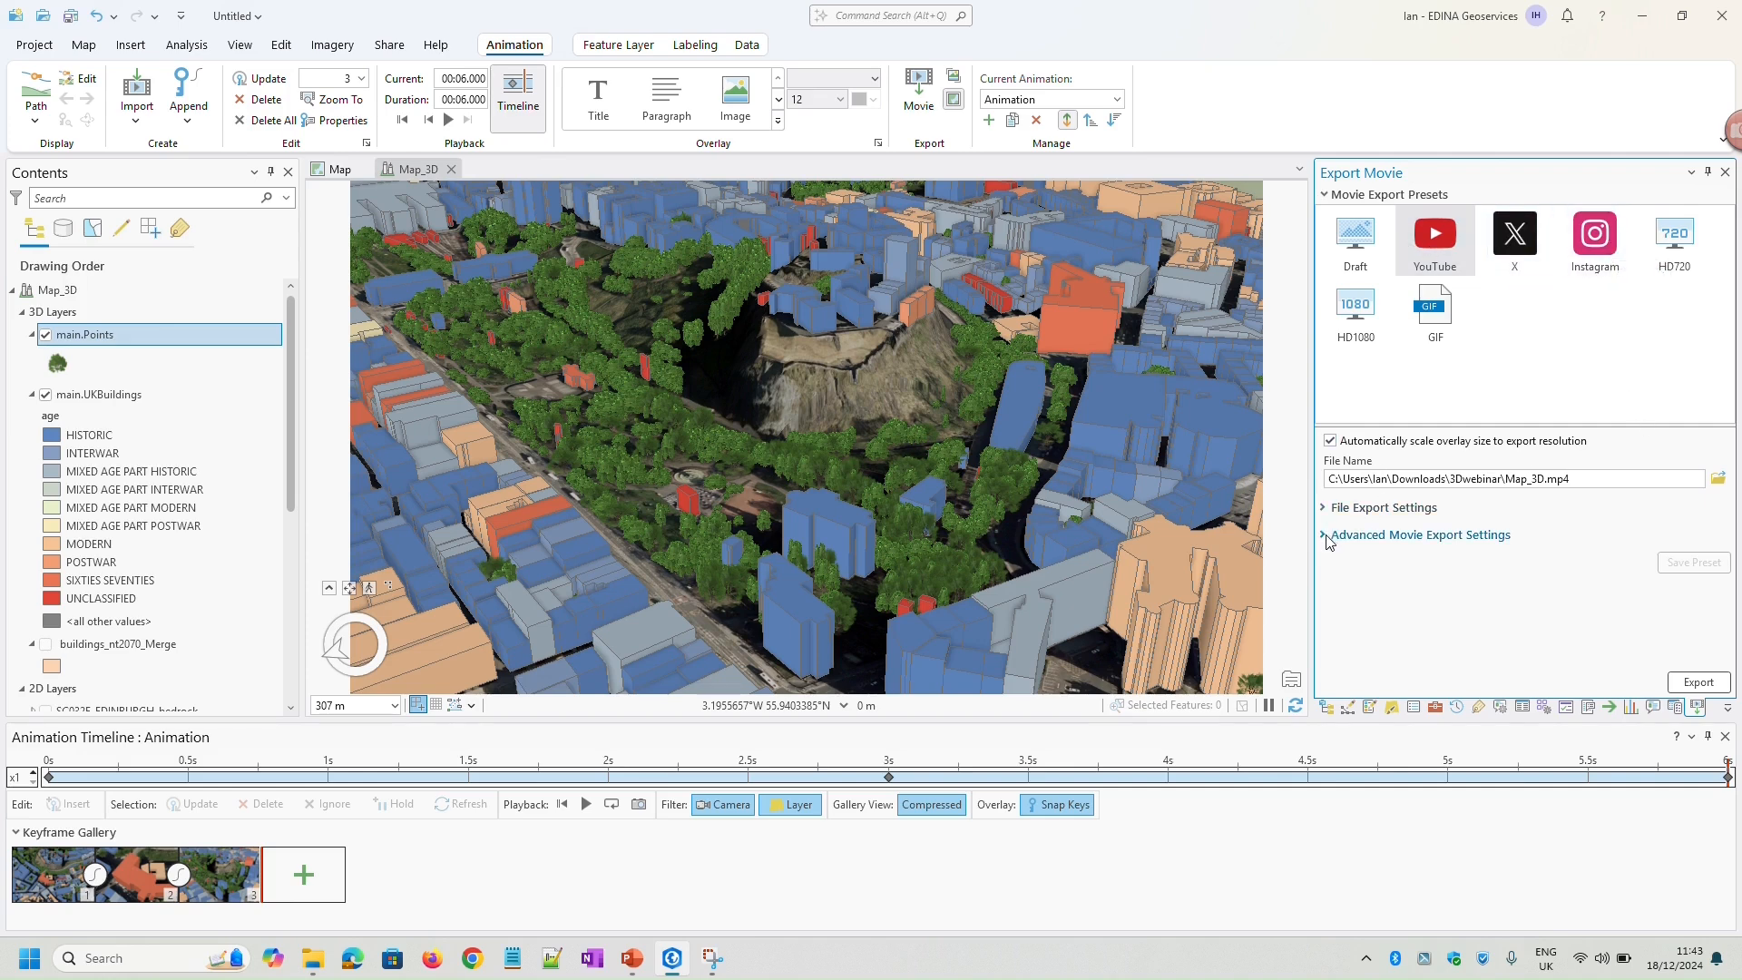
click(1328, 511)
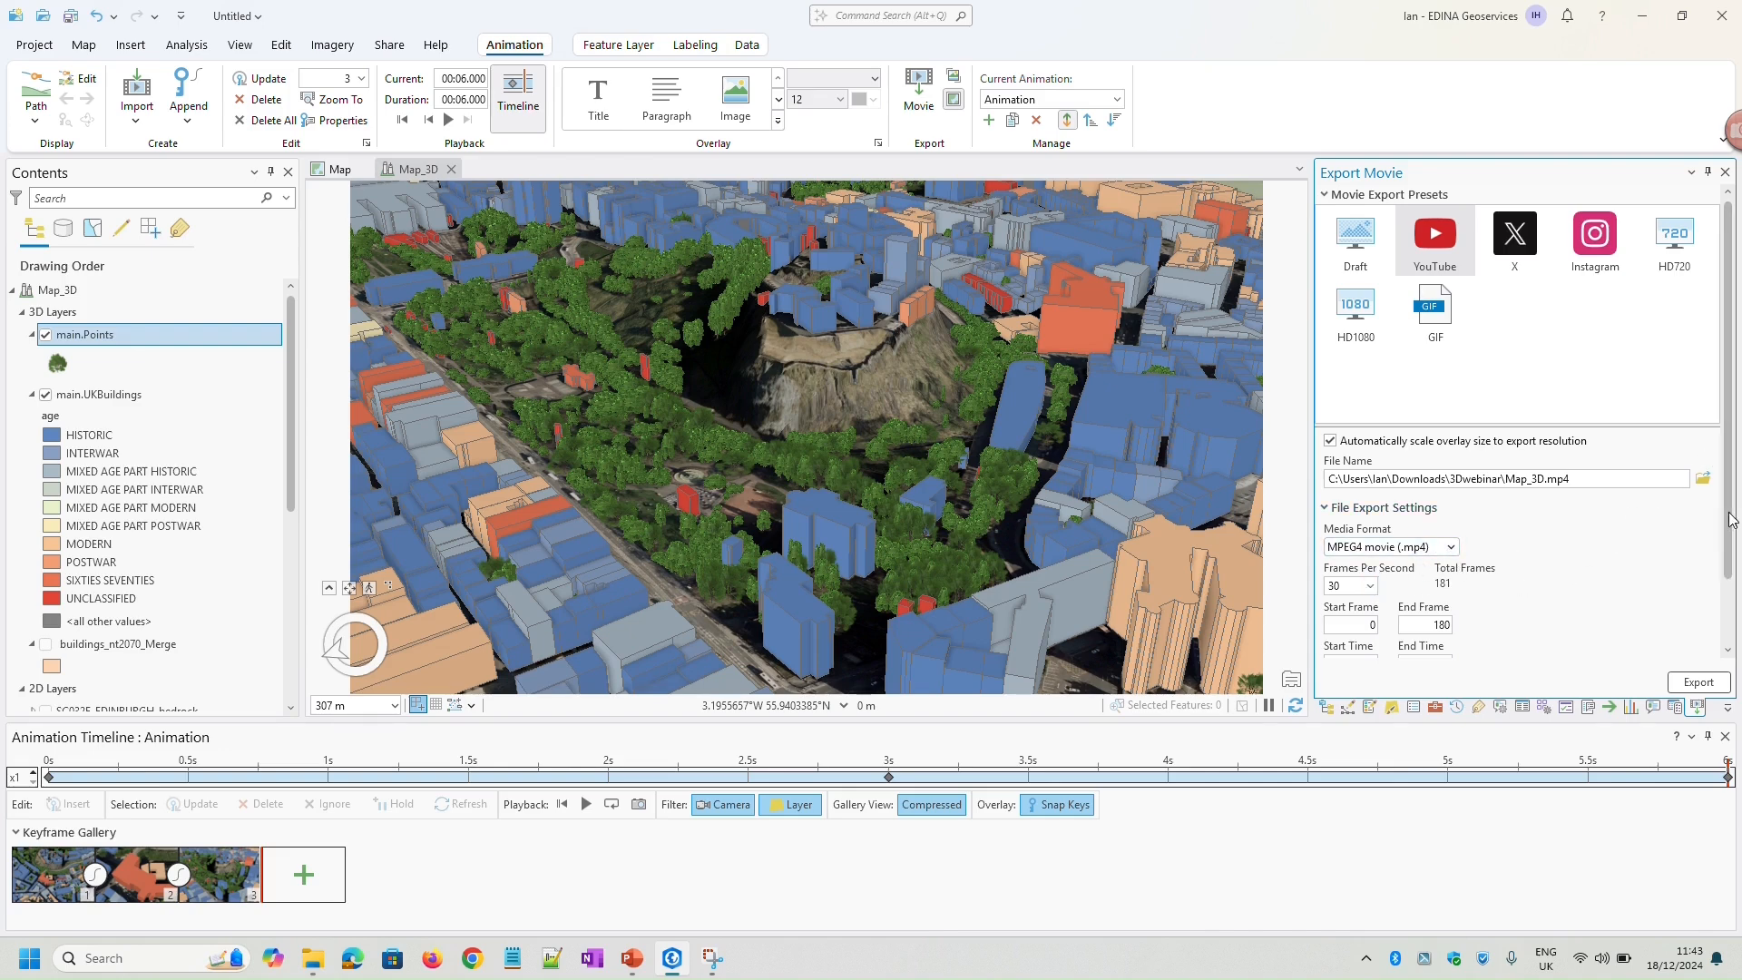
scroll(1731, 519, down, 2)
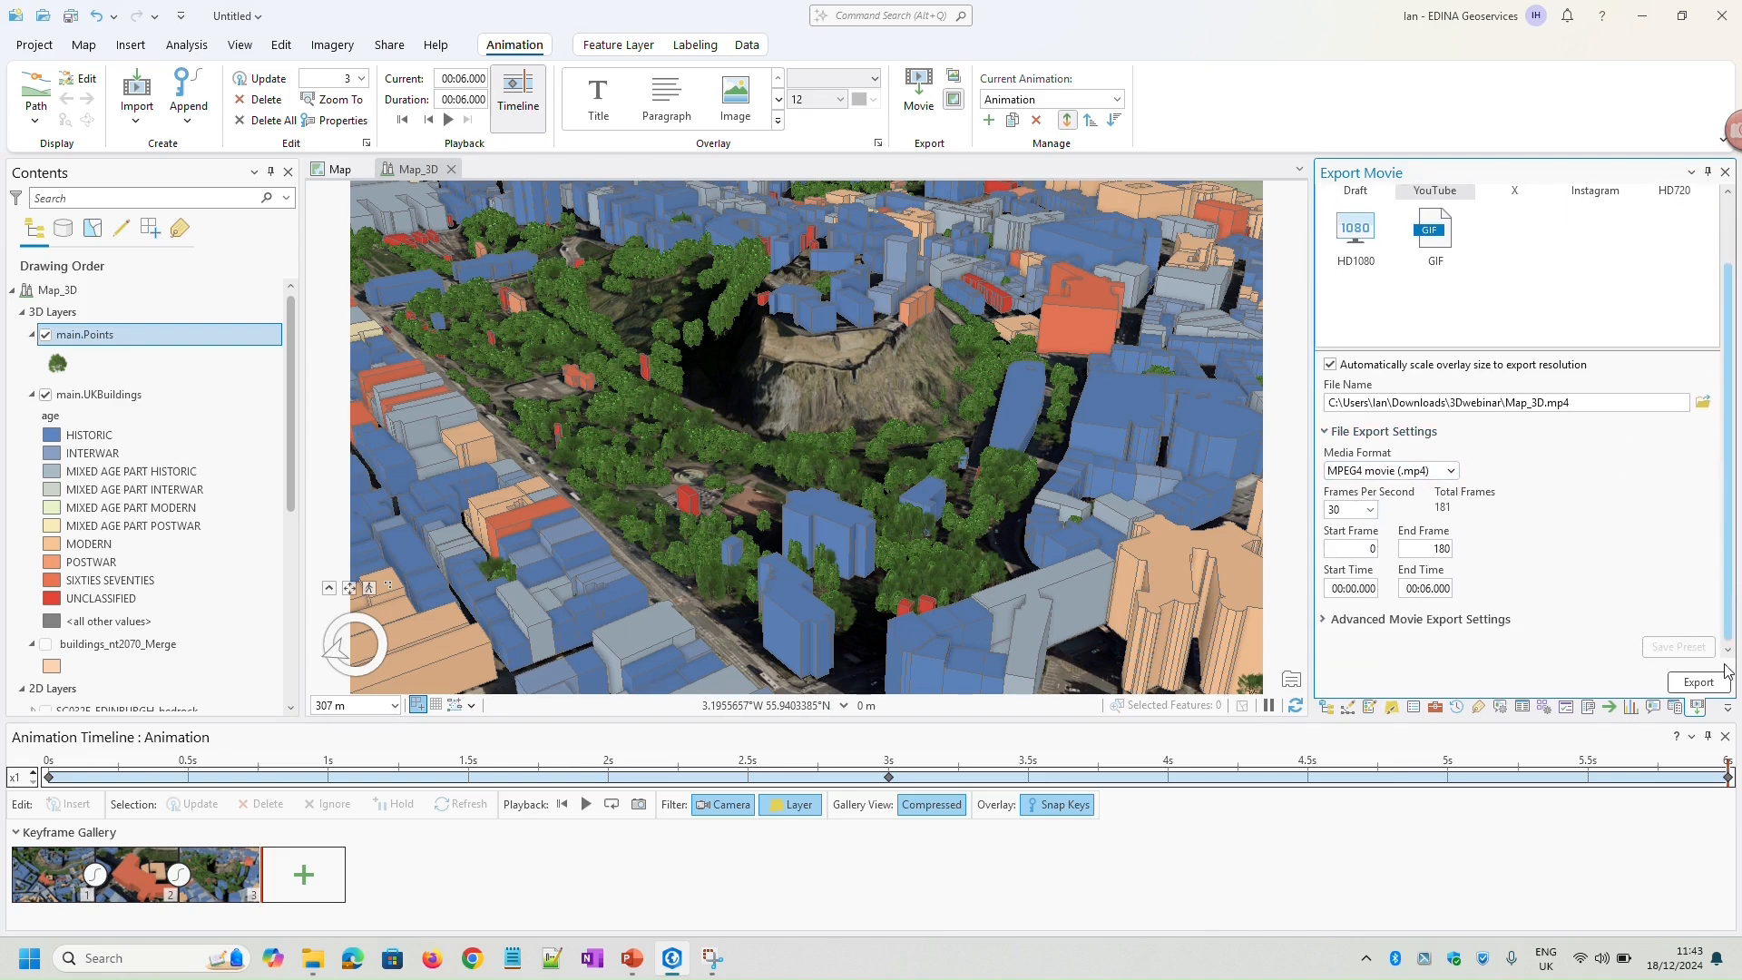
click(1324, 621)
scroll(1735, 467, down, 2)
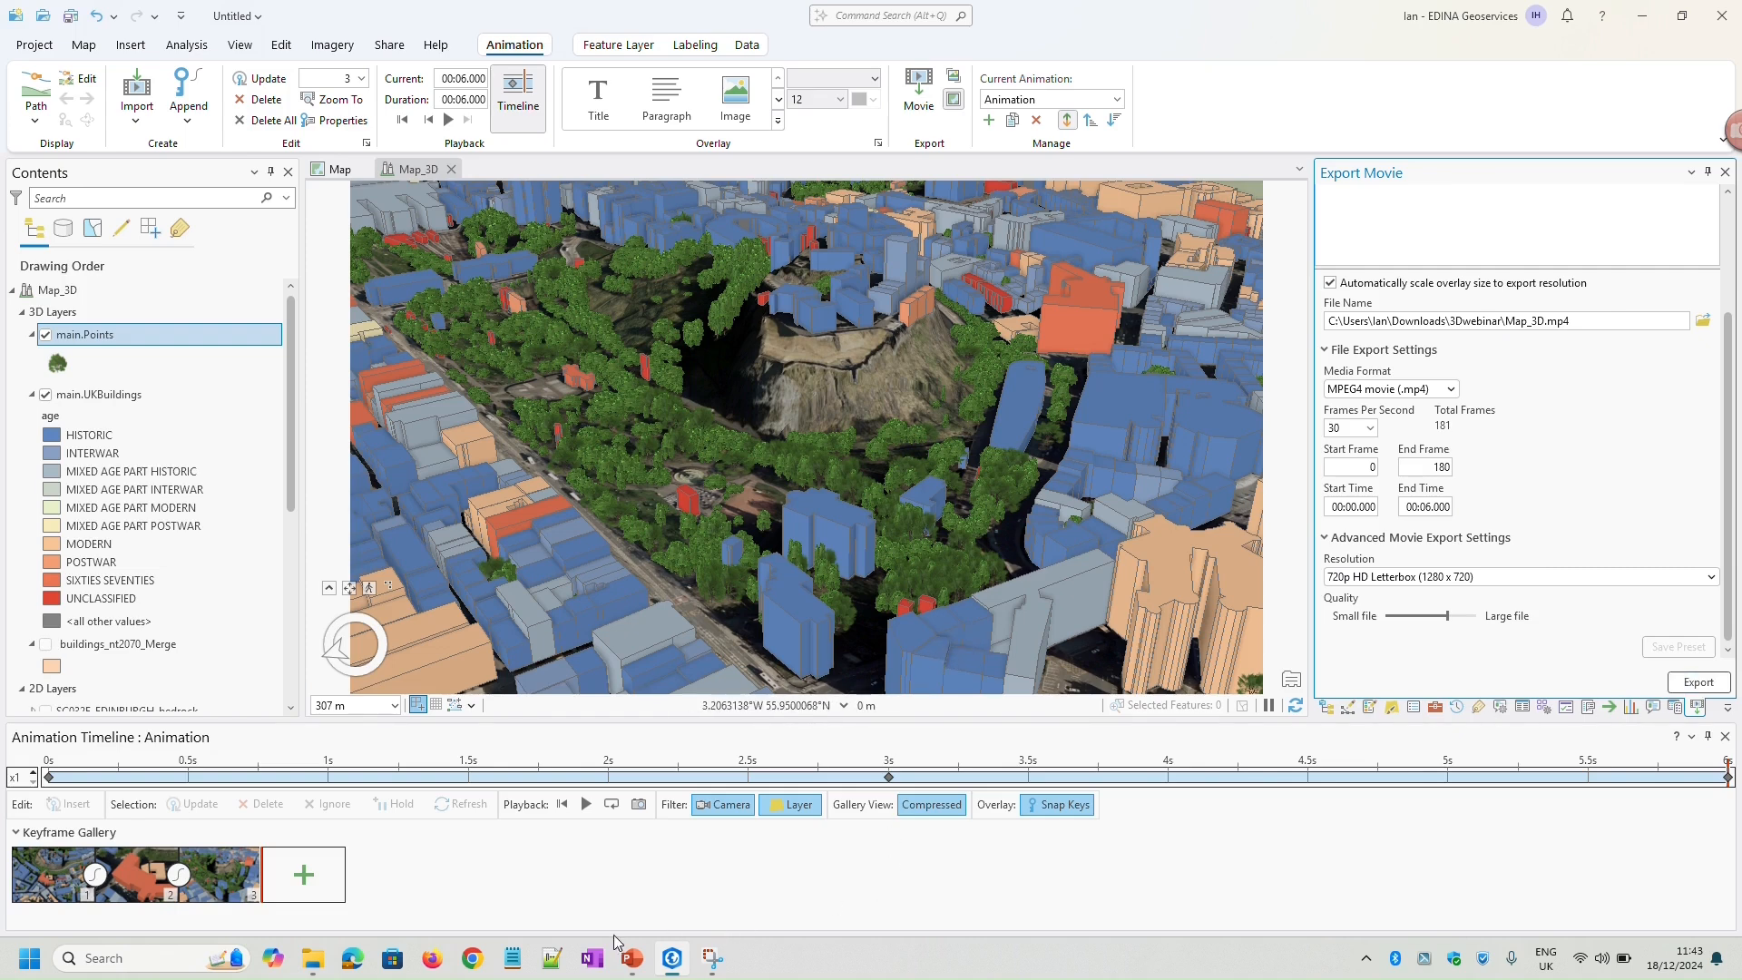
Switch to File Explorer, watch ArcGISProAnimation.mp4 from the 3Dwebinar folder in a maximized player, and return to ArcGIS Pro
click(313, 960)
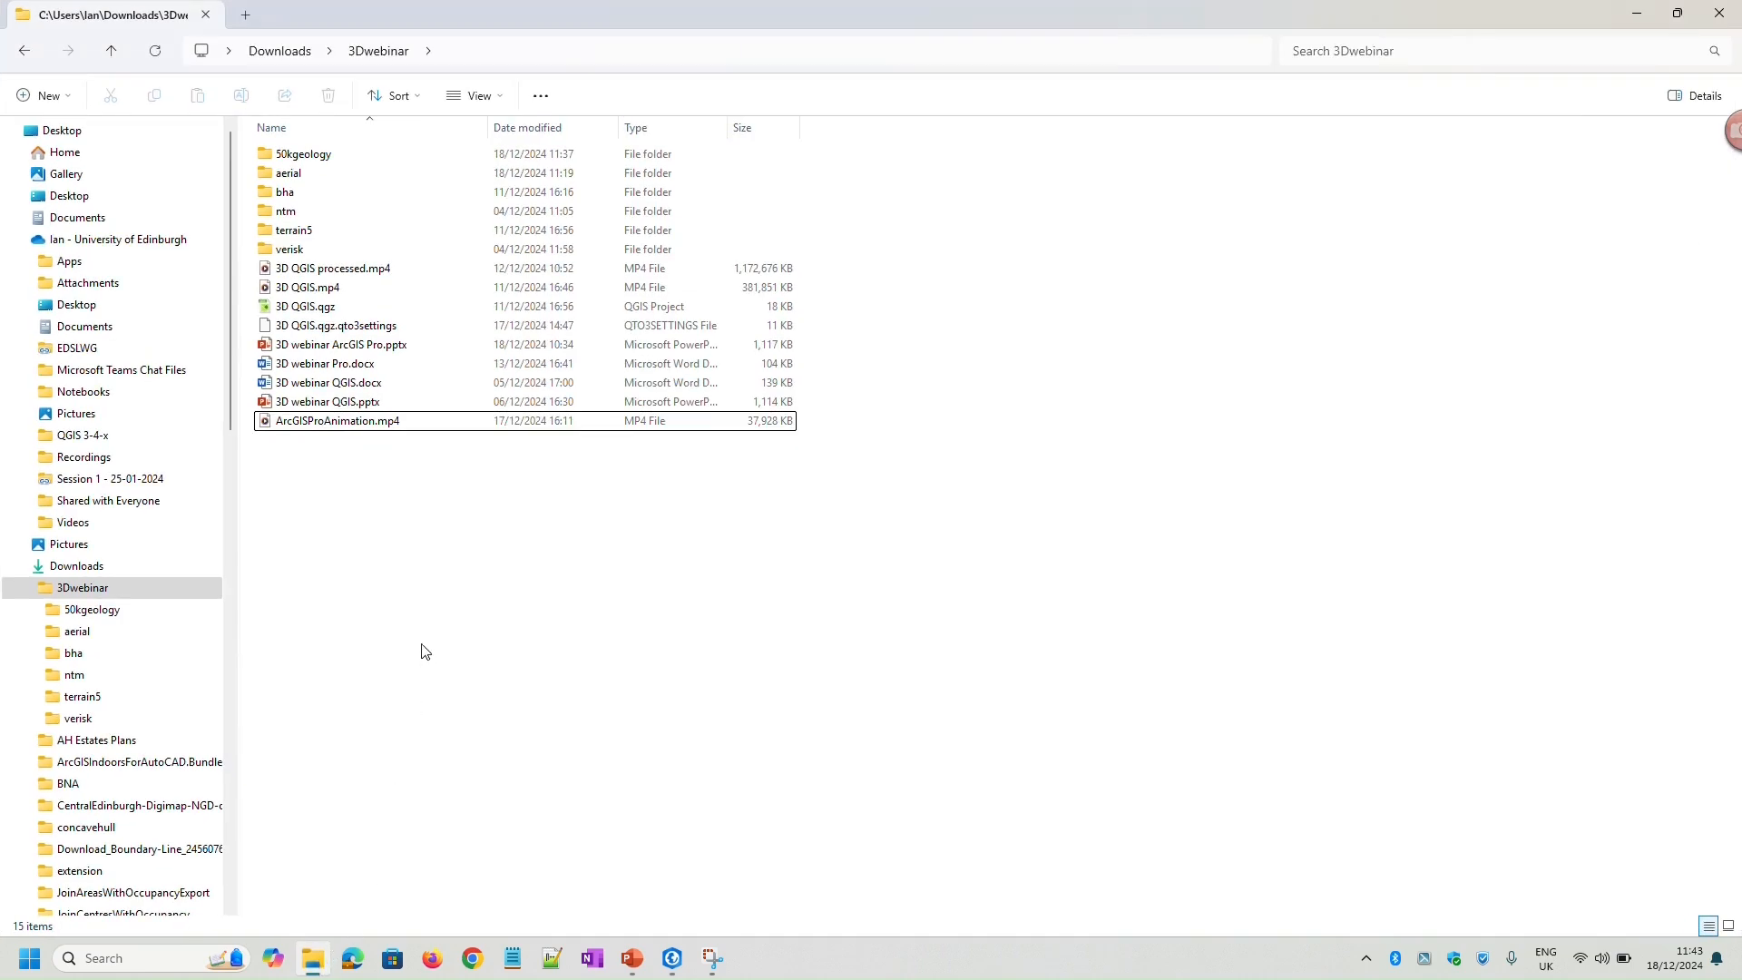
double_click(353, 422)
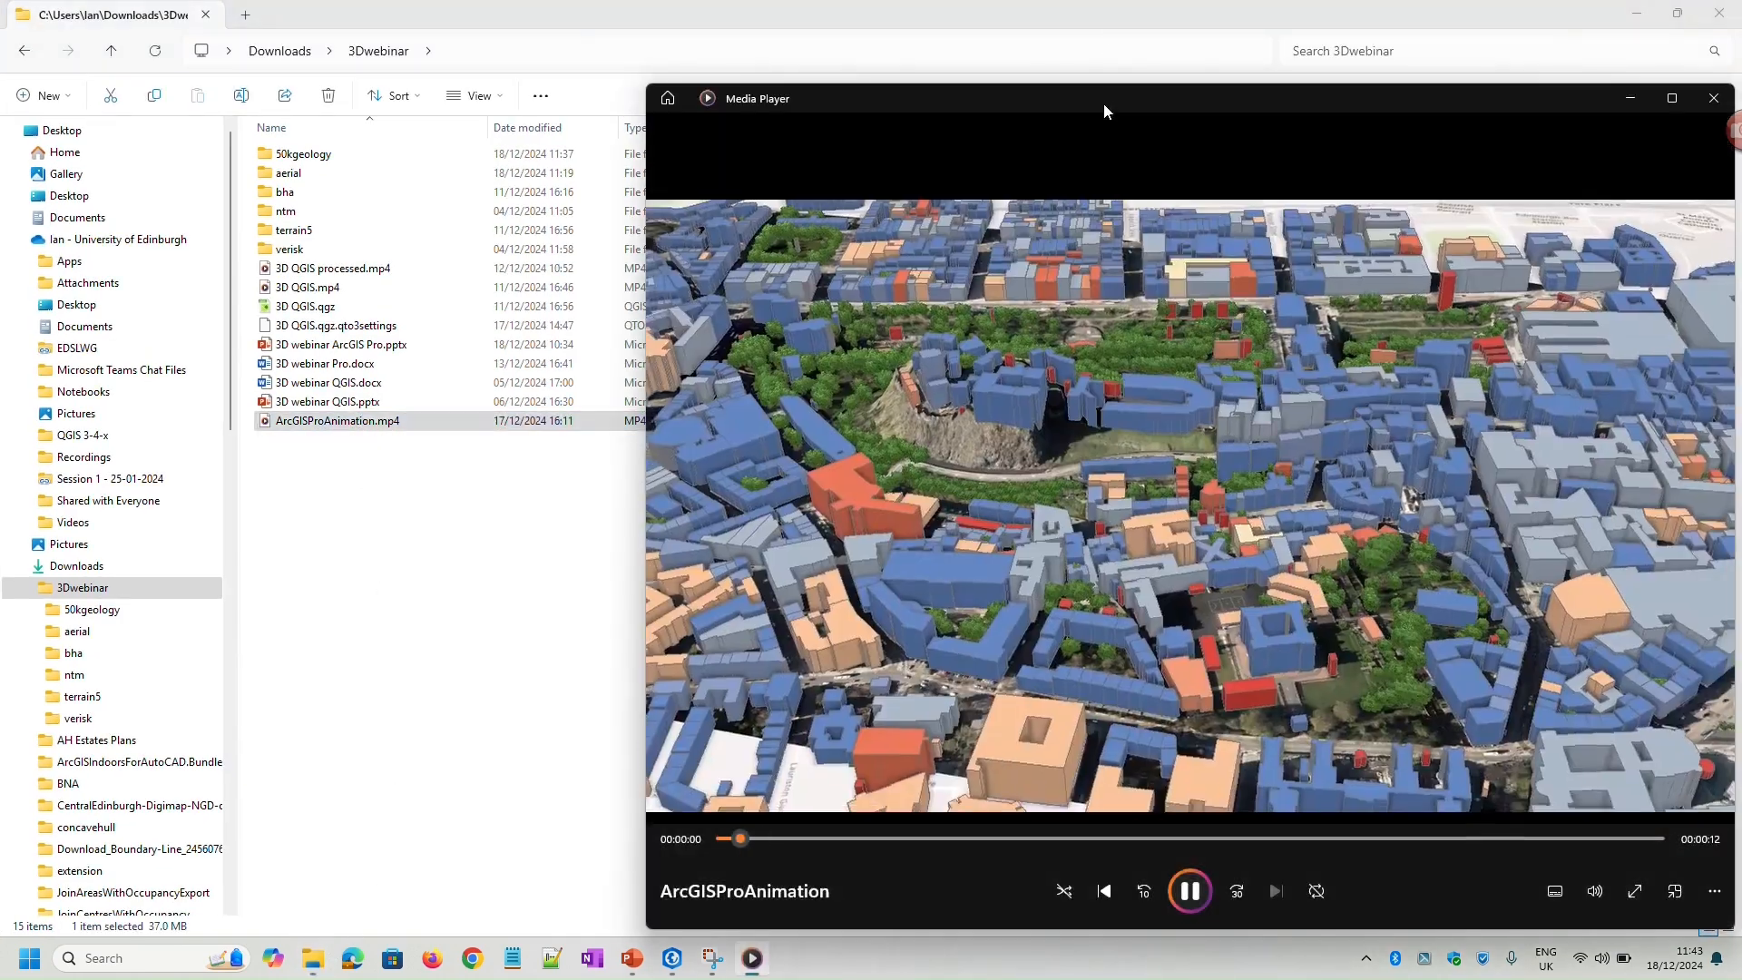
double_click(1107, 97)
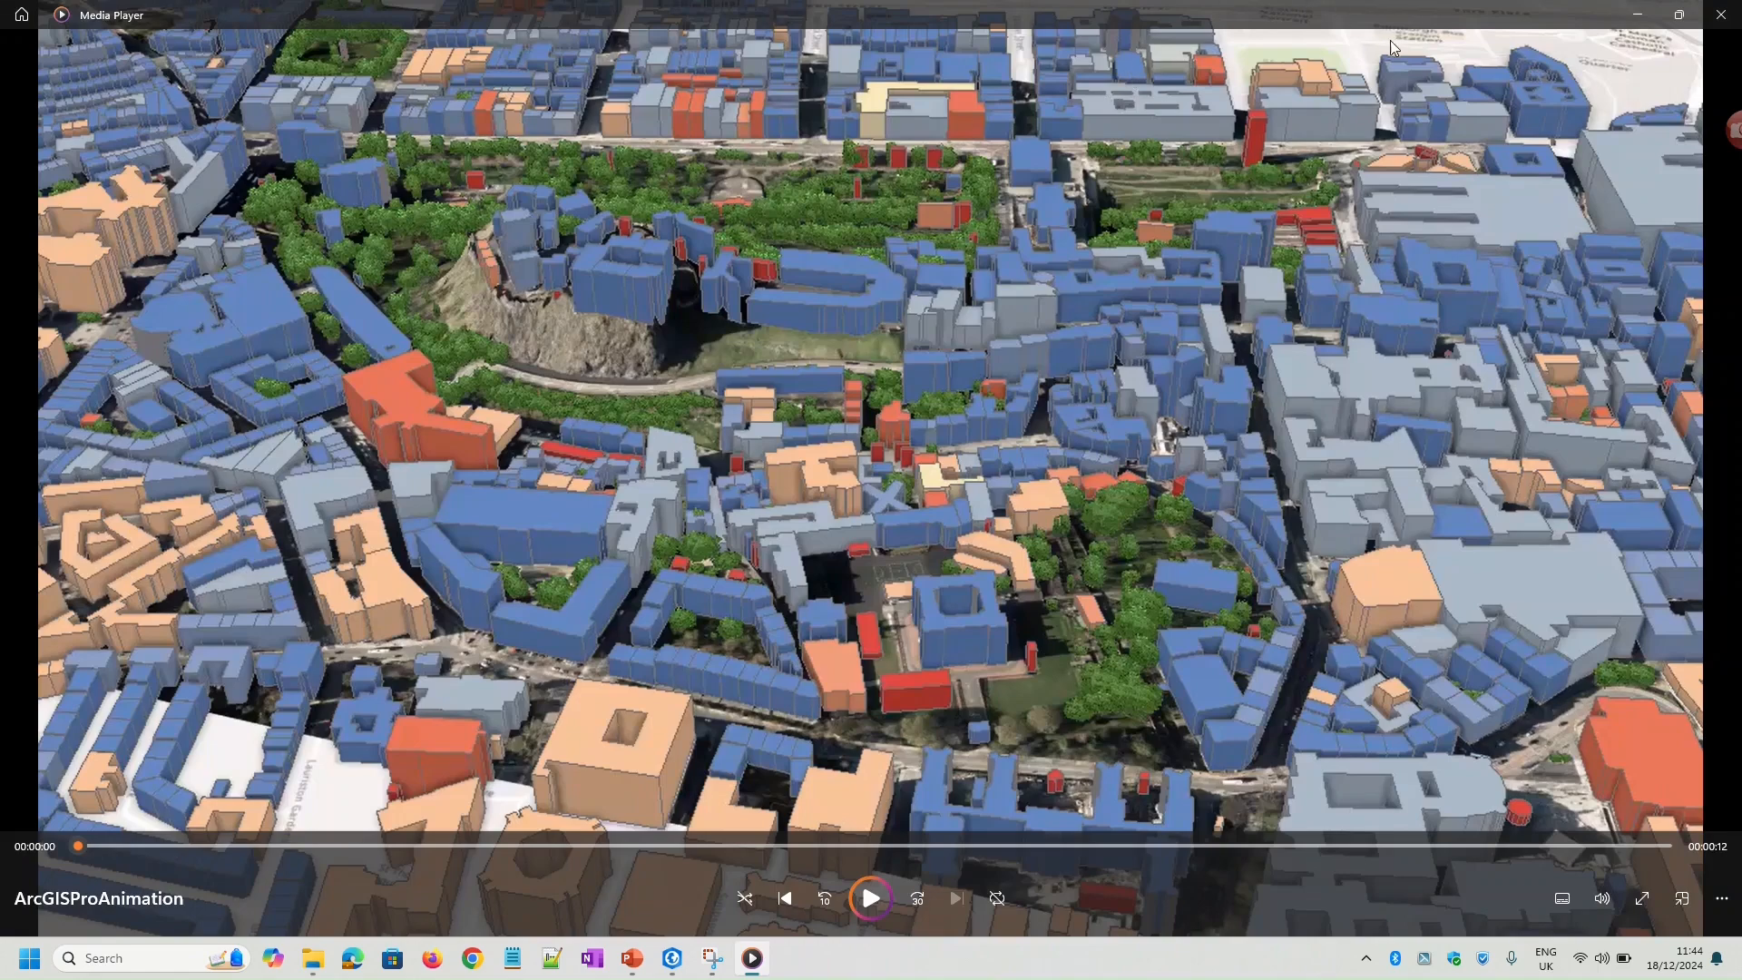
click(1642, 16)
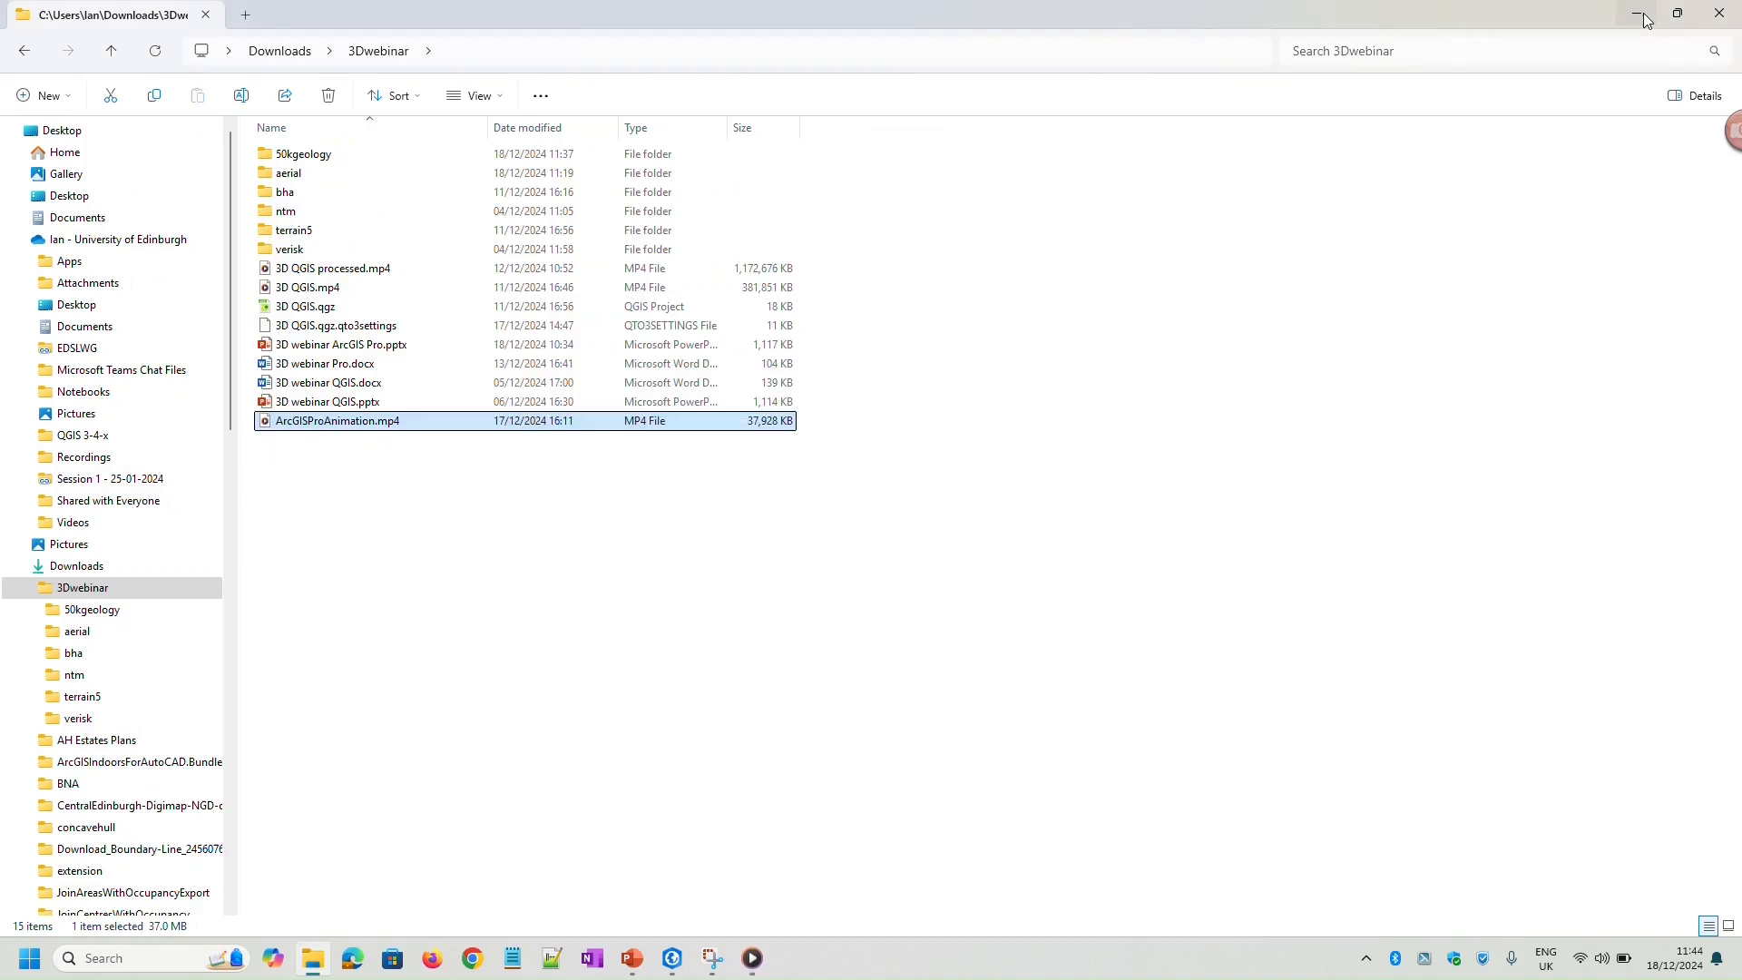
click(1642, 15)
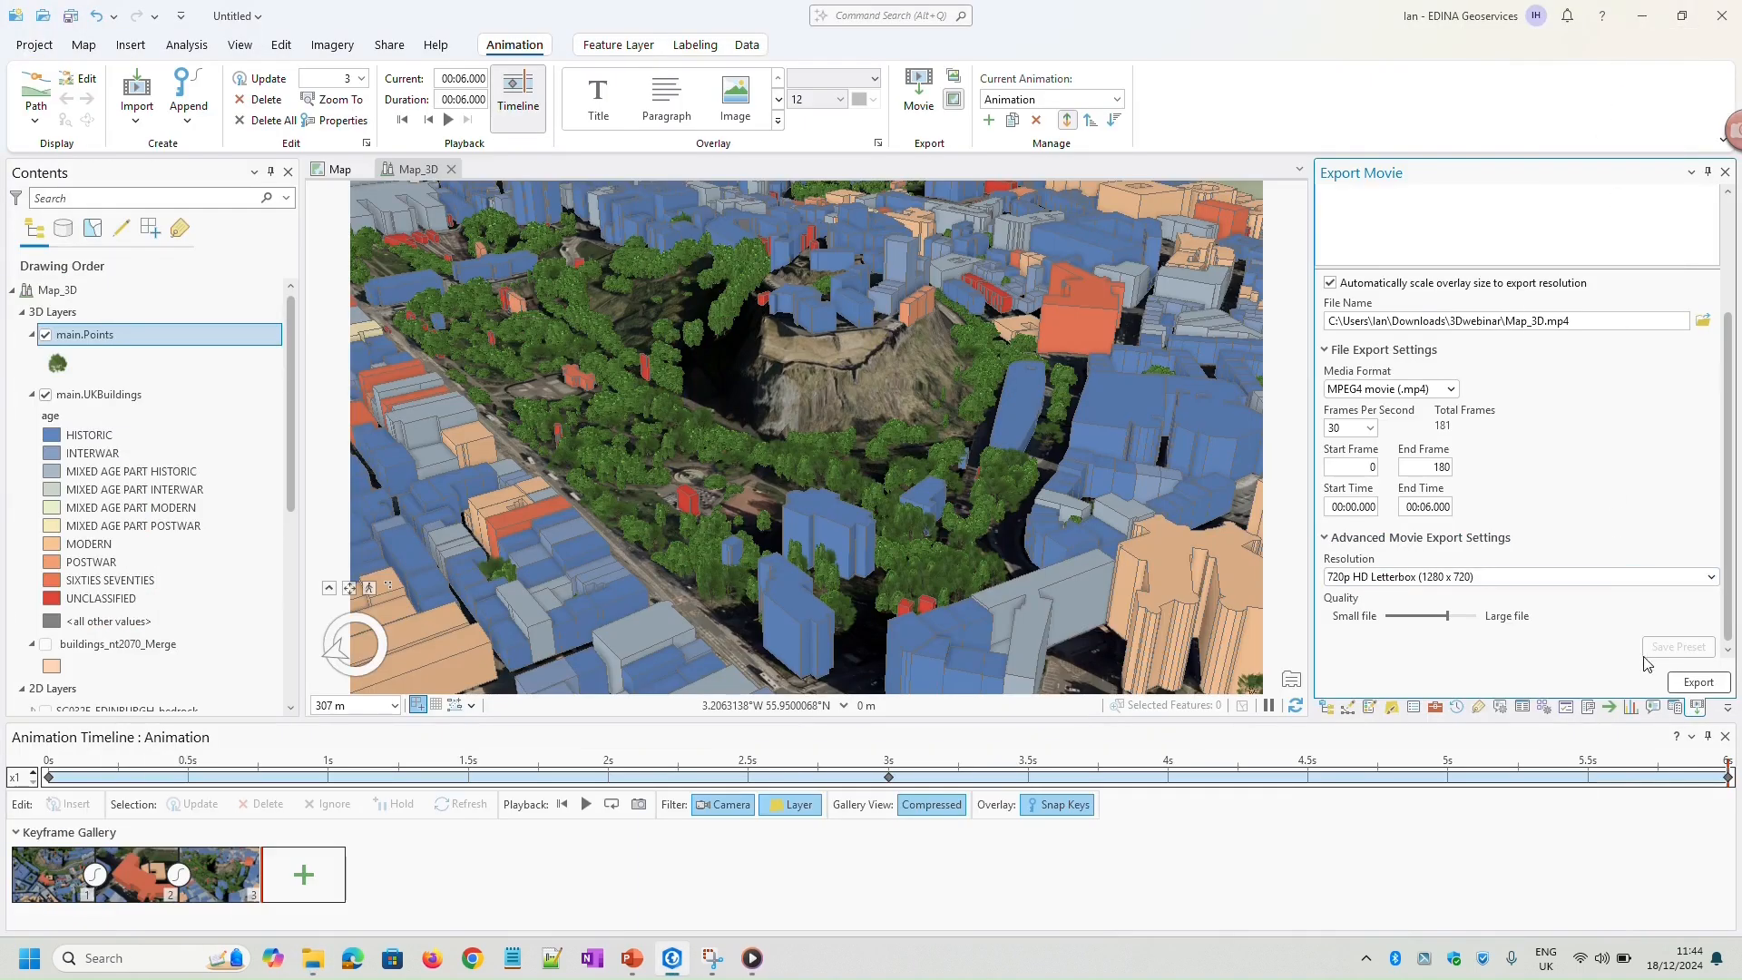
Close the animation timeline, the movie export settings and the other panes stacked over the Merge tool
click(1725, 737)
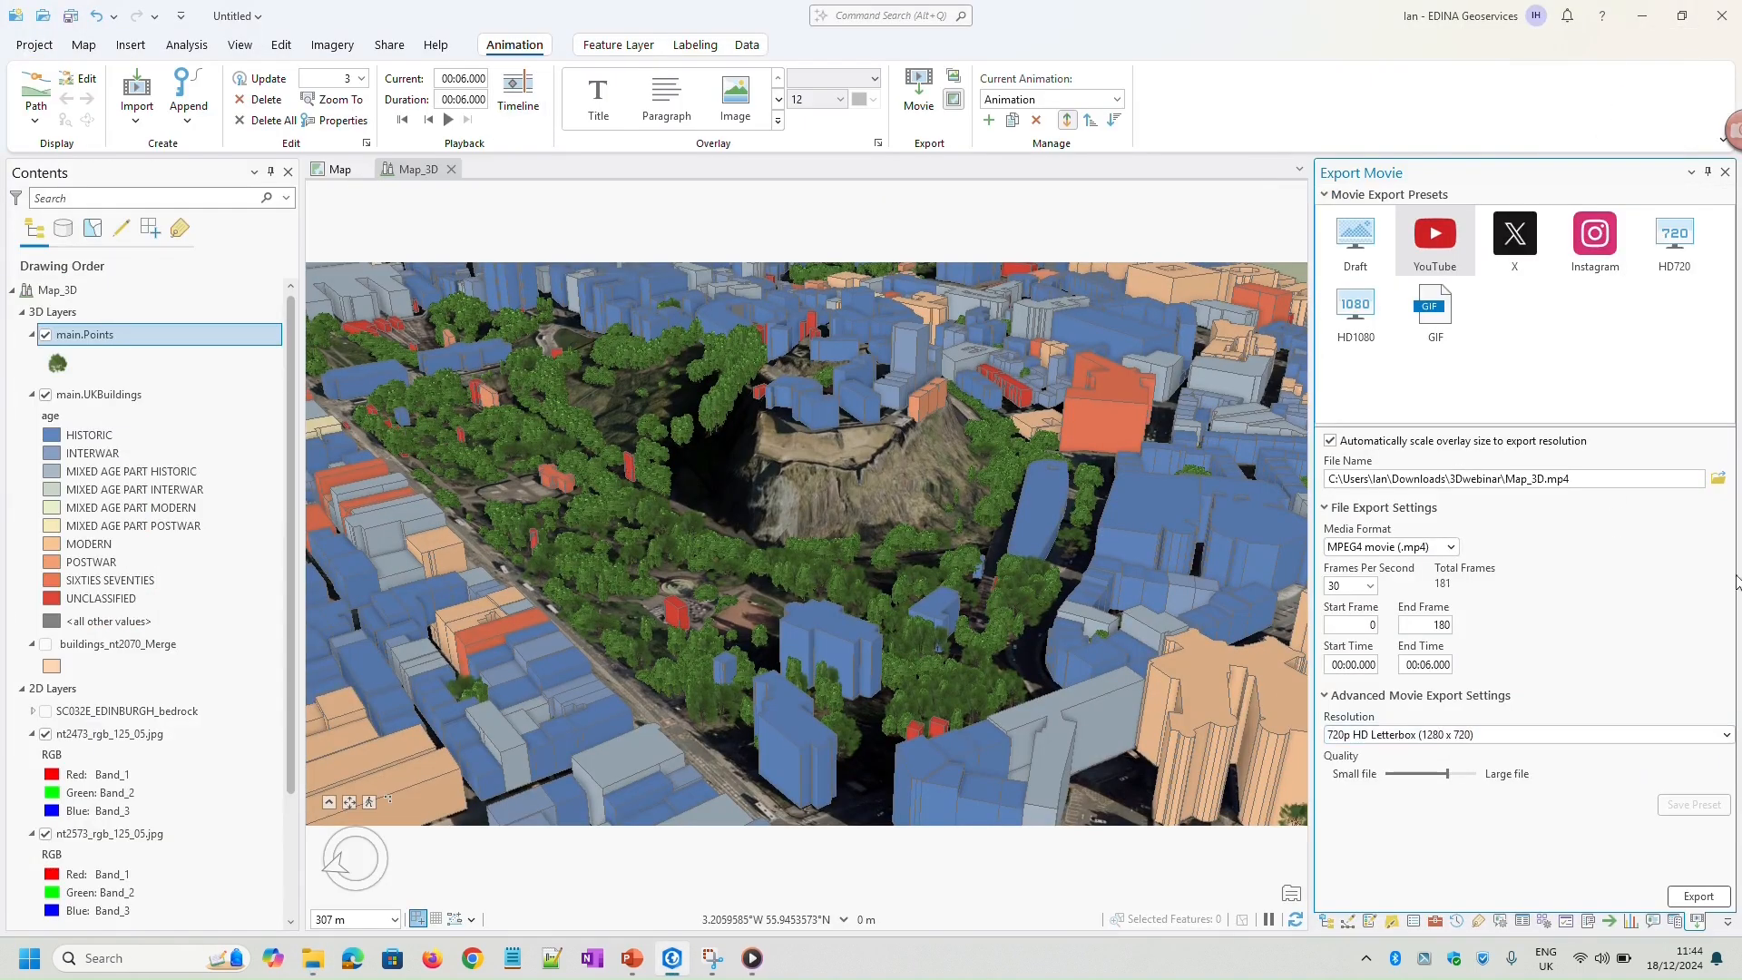
click(1725, 173)
click(1726, 174)
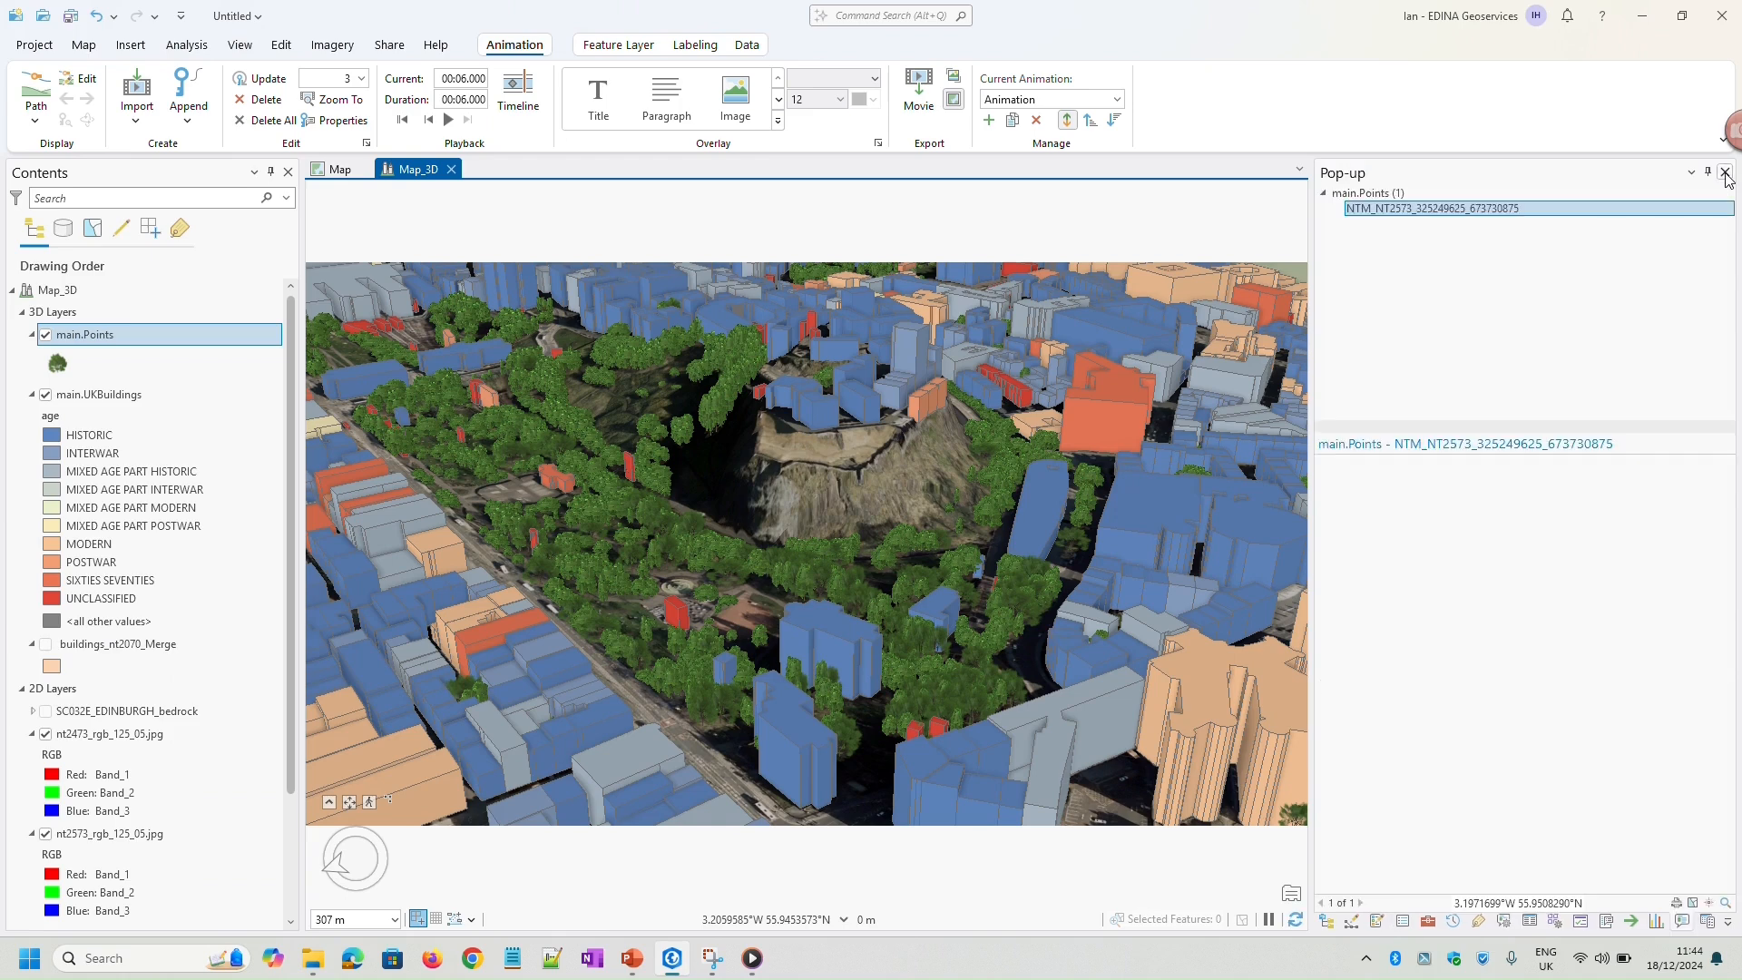
click(1726, 174)
click(1726, 172)
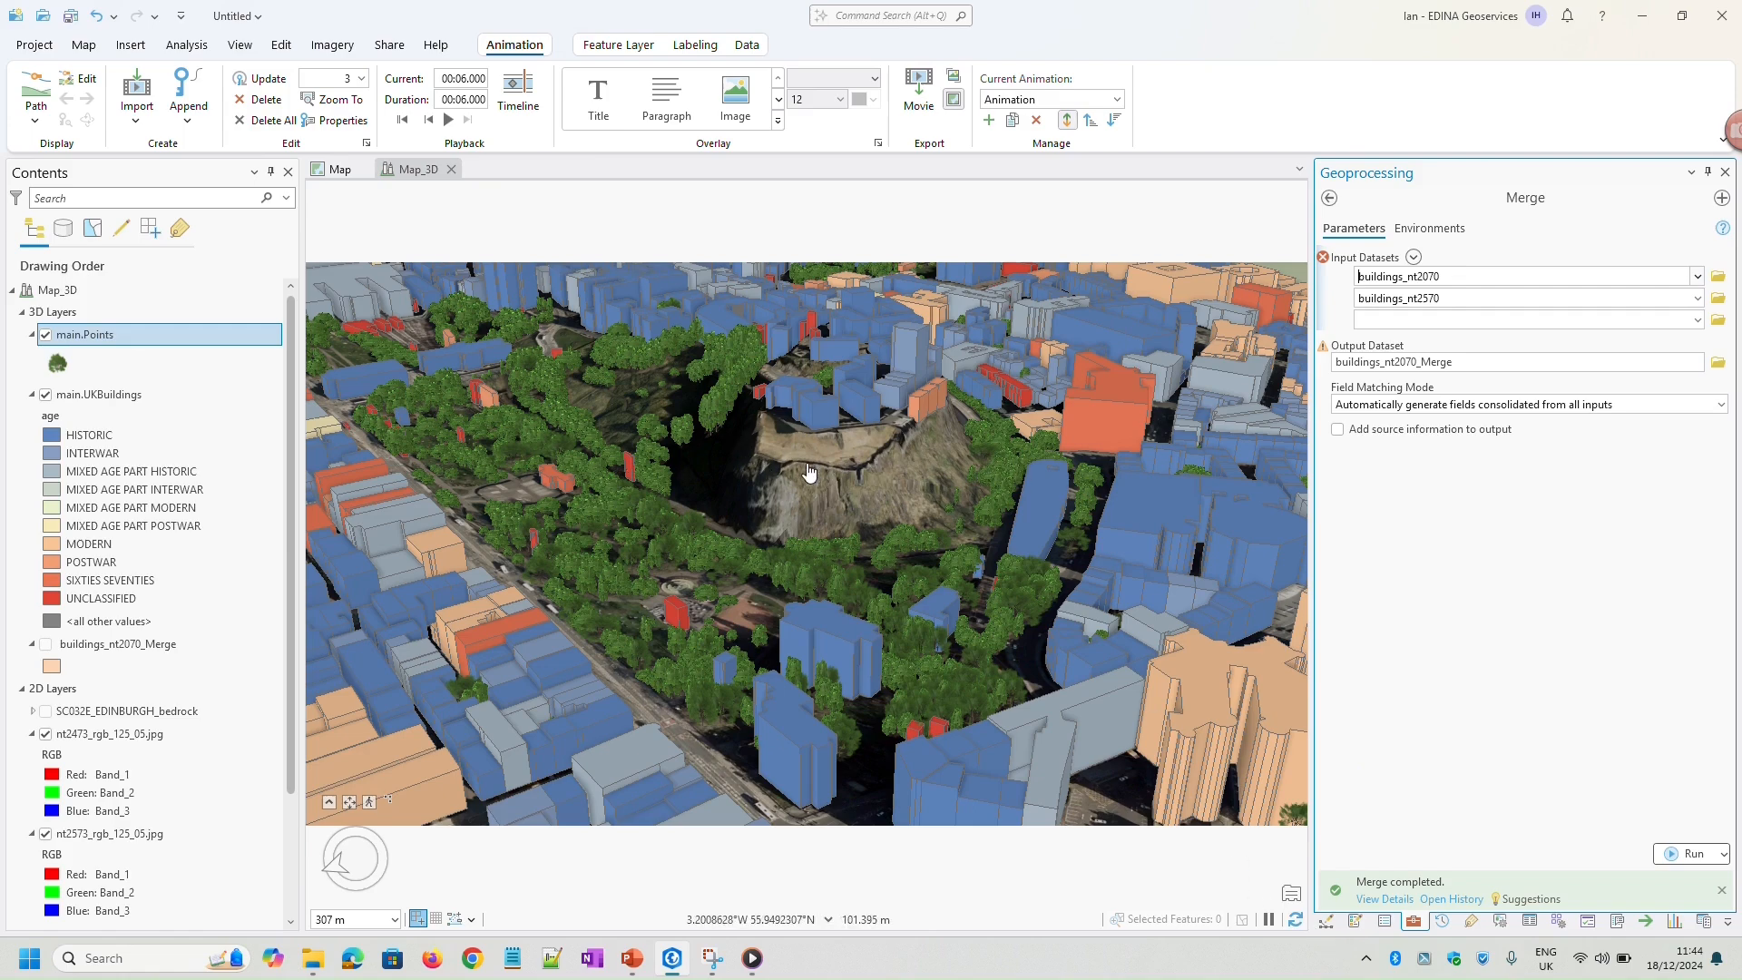
scroll(810, 472, down, 3)
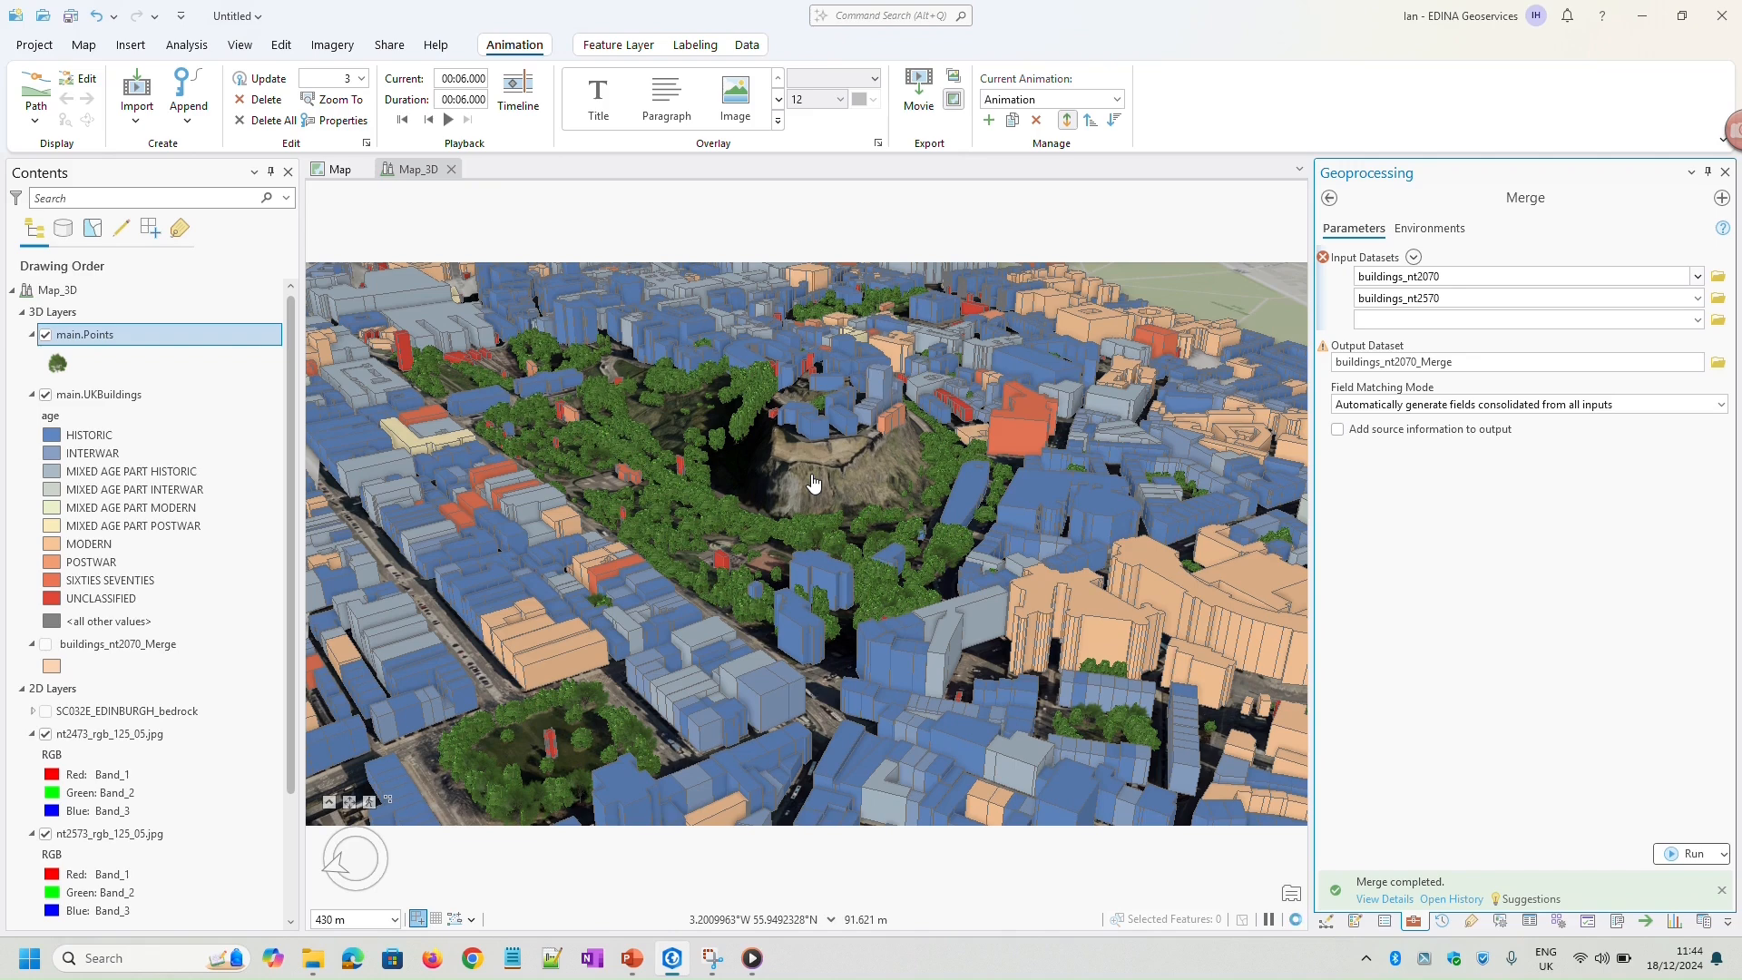
scroll(813, 486, up, 3)
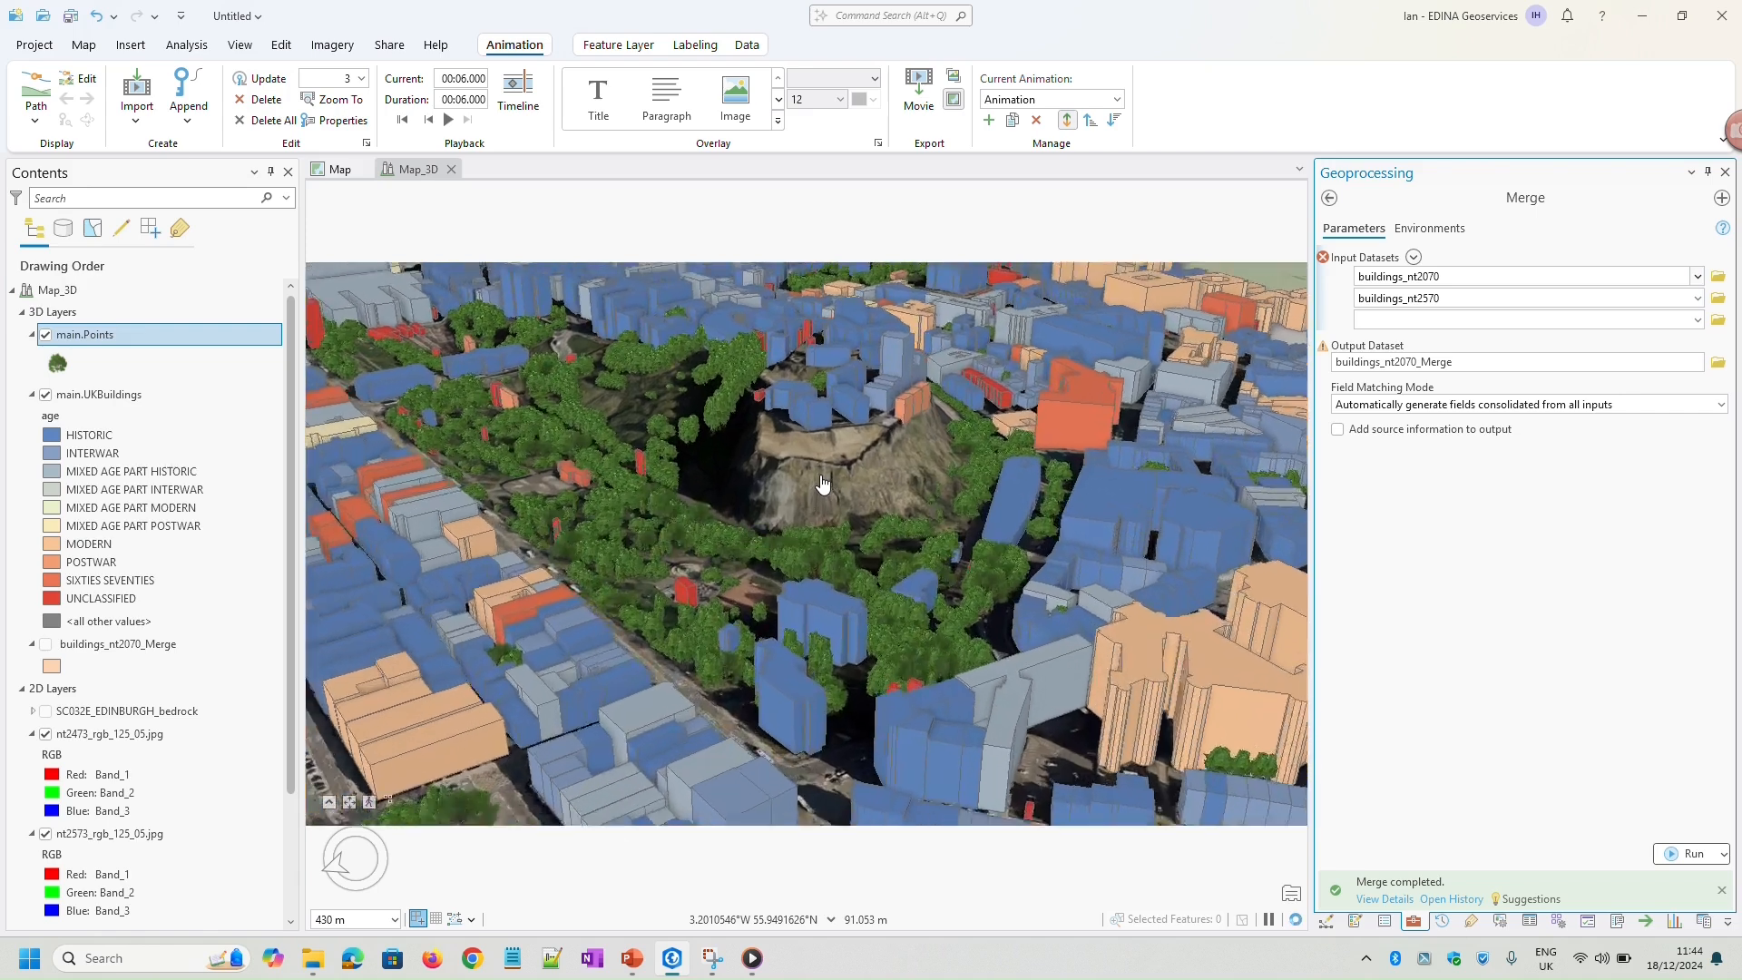